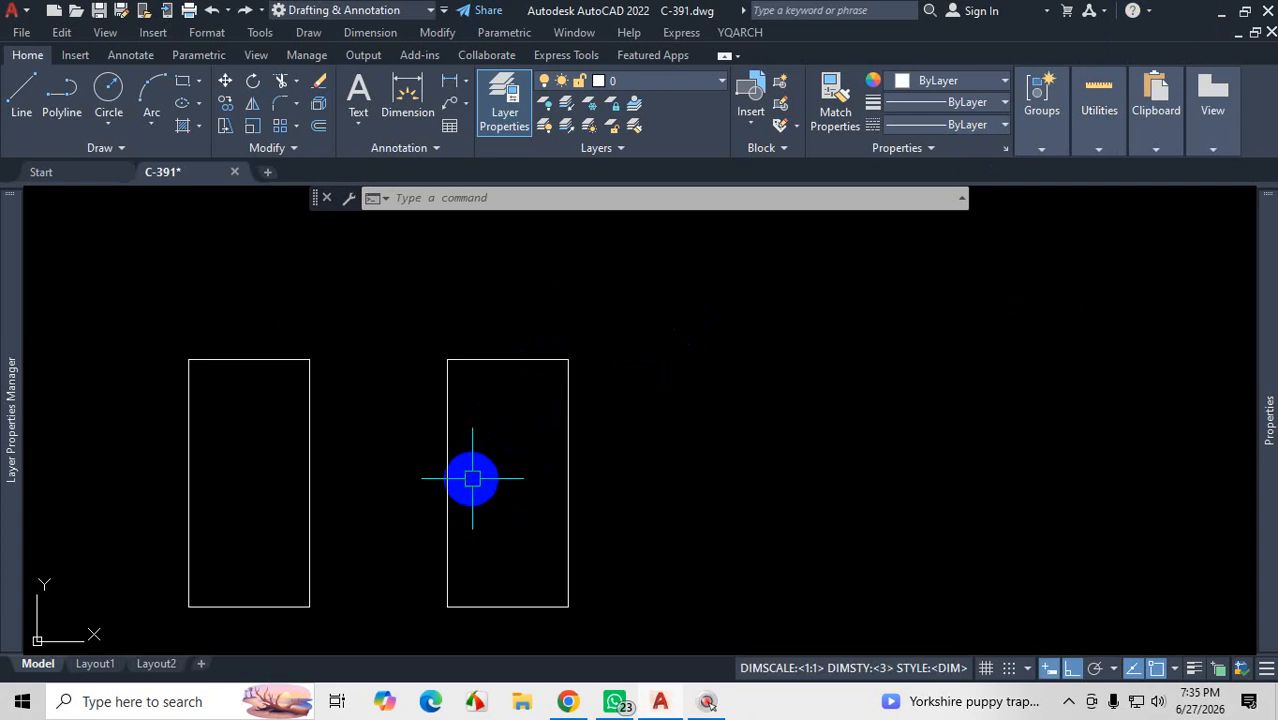
scroll(388, 357, "down", 1)
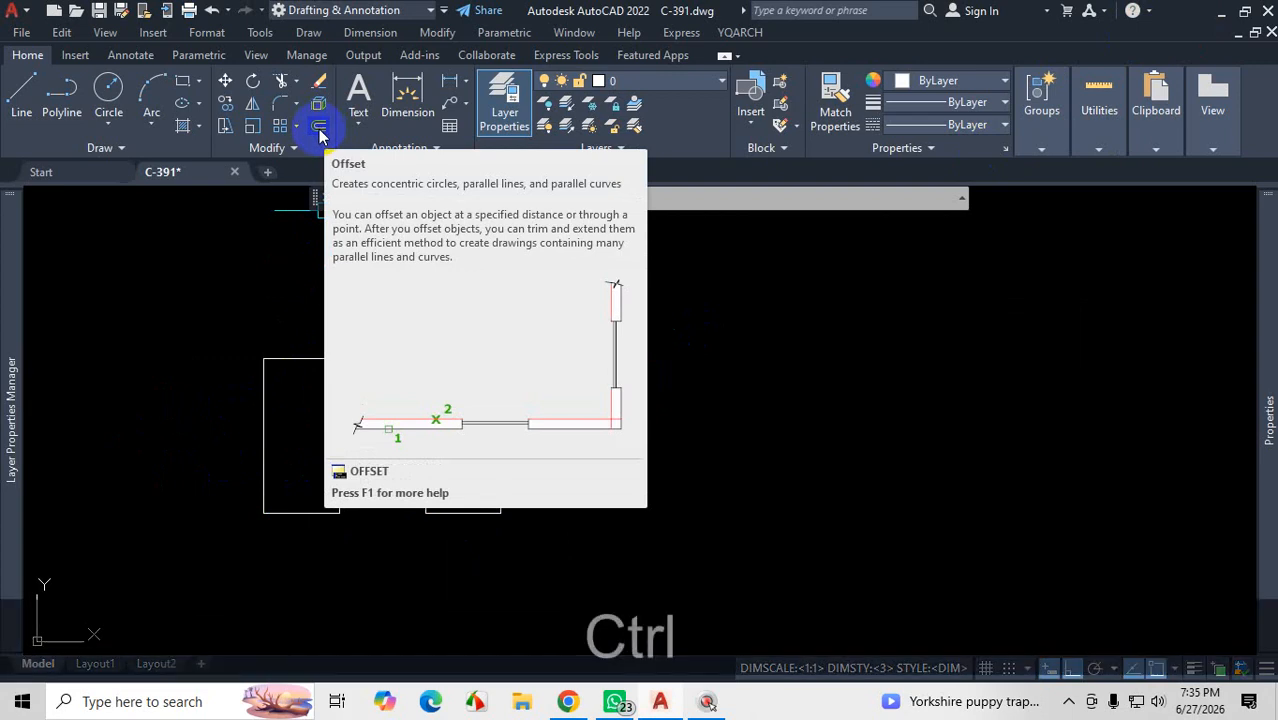
key("ctrl+1")
left_click(320, 128)
mouse_move(320, 128)
left_mouse_down()
mouse_move(473, 325)
mouse_move(485, 368)
left_mouse_up()
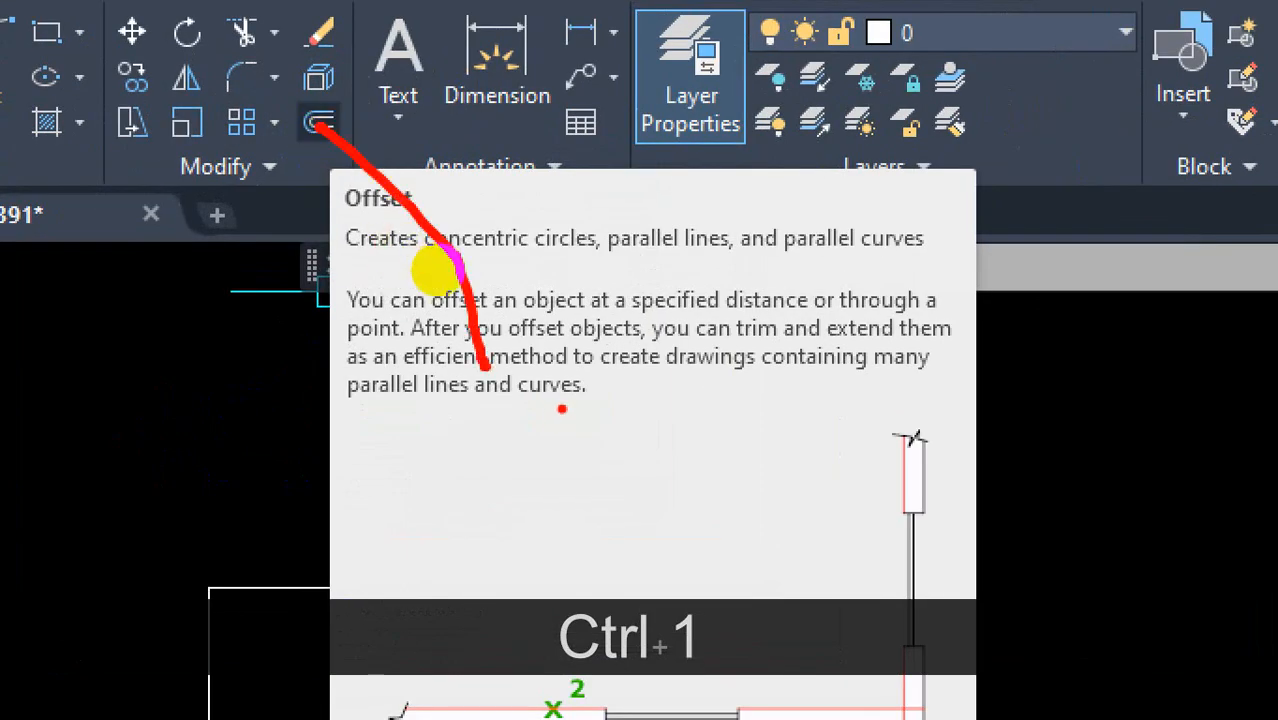
mouse_move(567, 405)
left_mouse_down()
mouse_move(566, 468)
mouse_move(603, 402)
mouse_move(561, 407)
left_mouse_up()
left_click_drag(542, 530, 747, 508)
key("Escape")
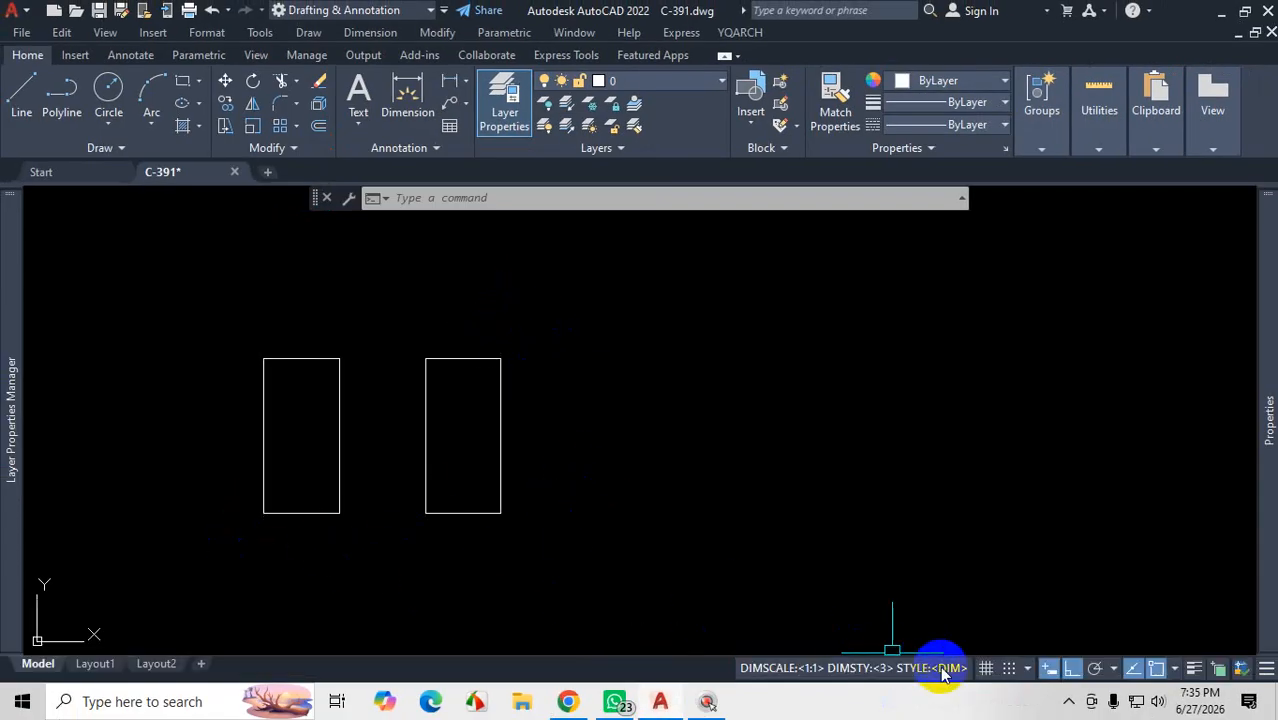
left_click(1070, 705)
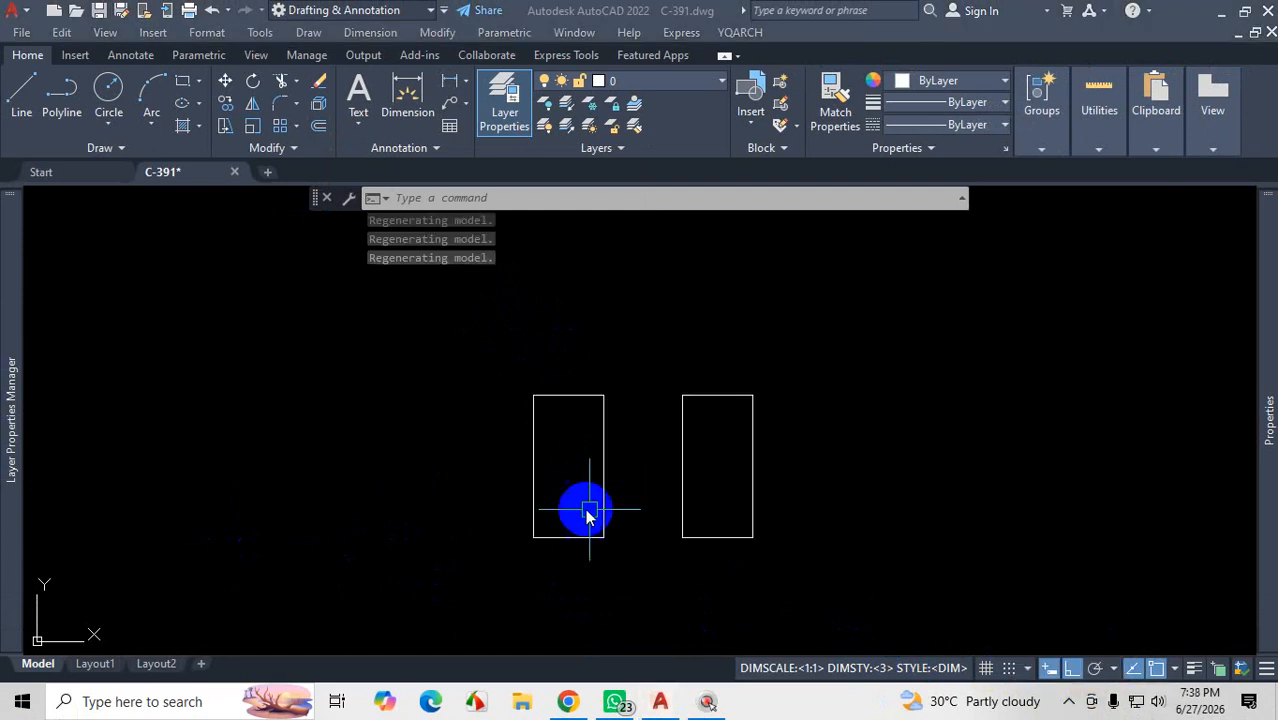
scroll(562, 446, "up", 2)
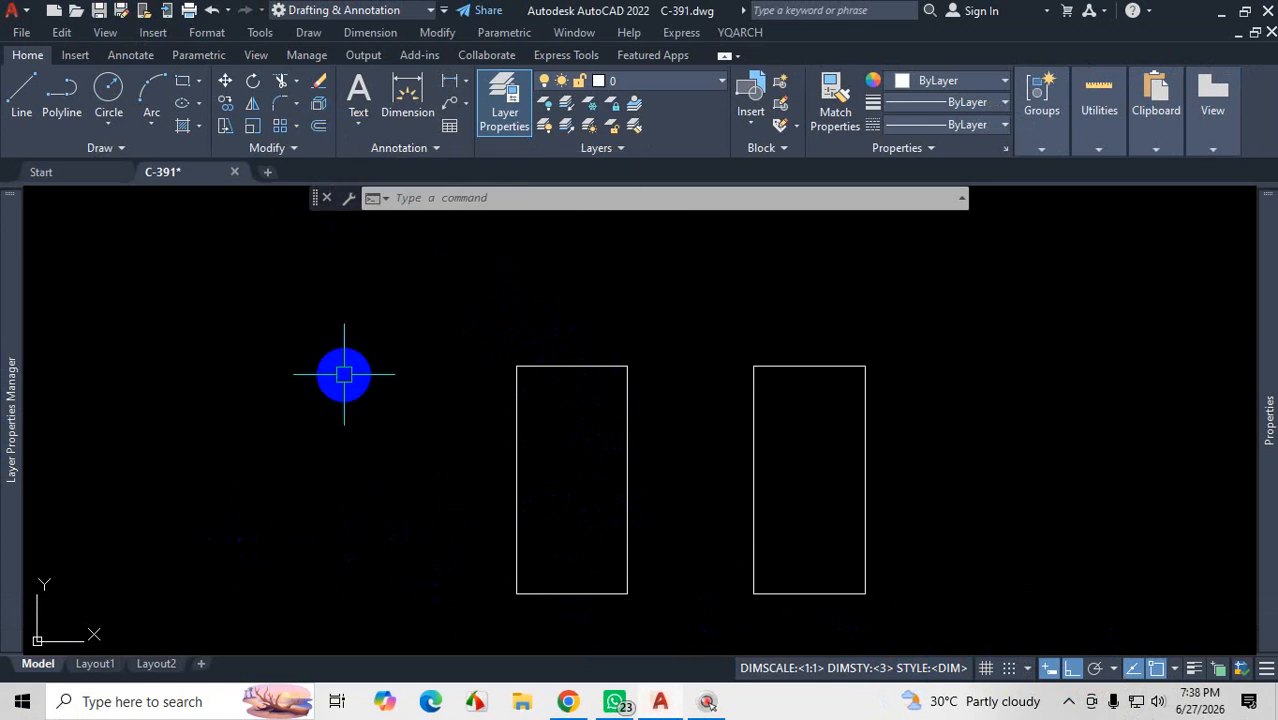
Step: Start the Offset command
type("o")
key("Return")
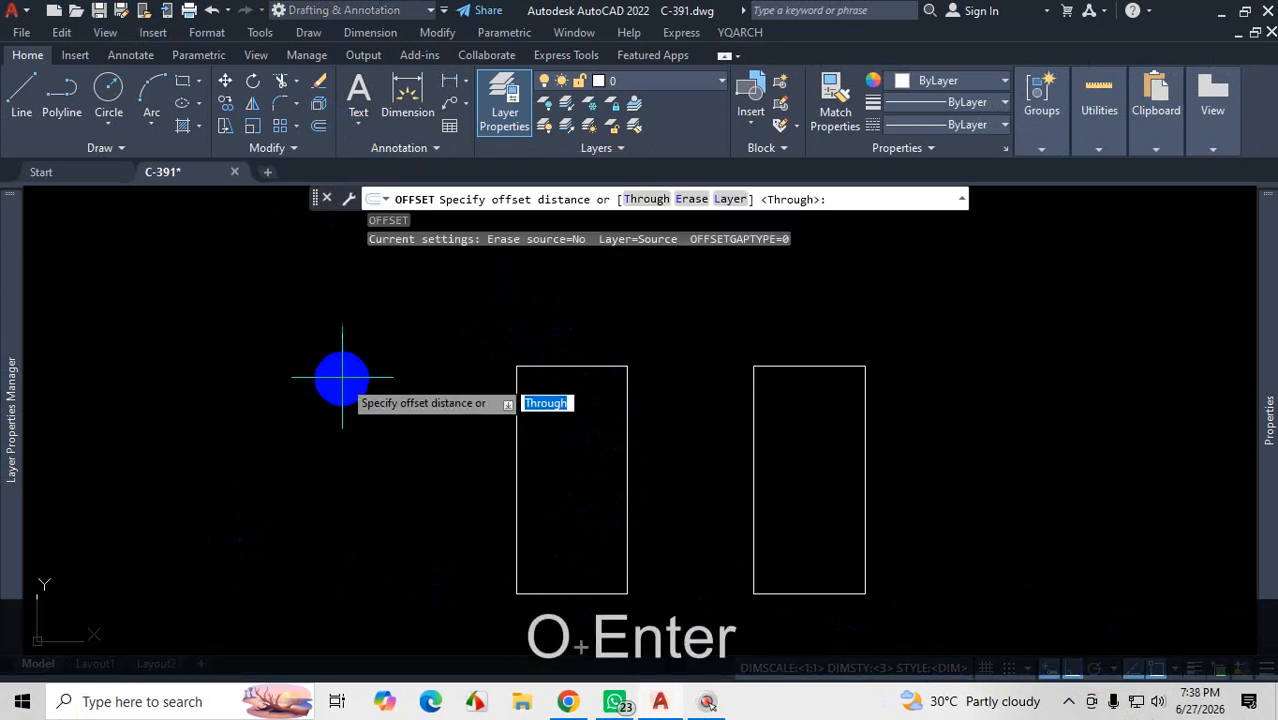
key("ctrl+1")
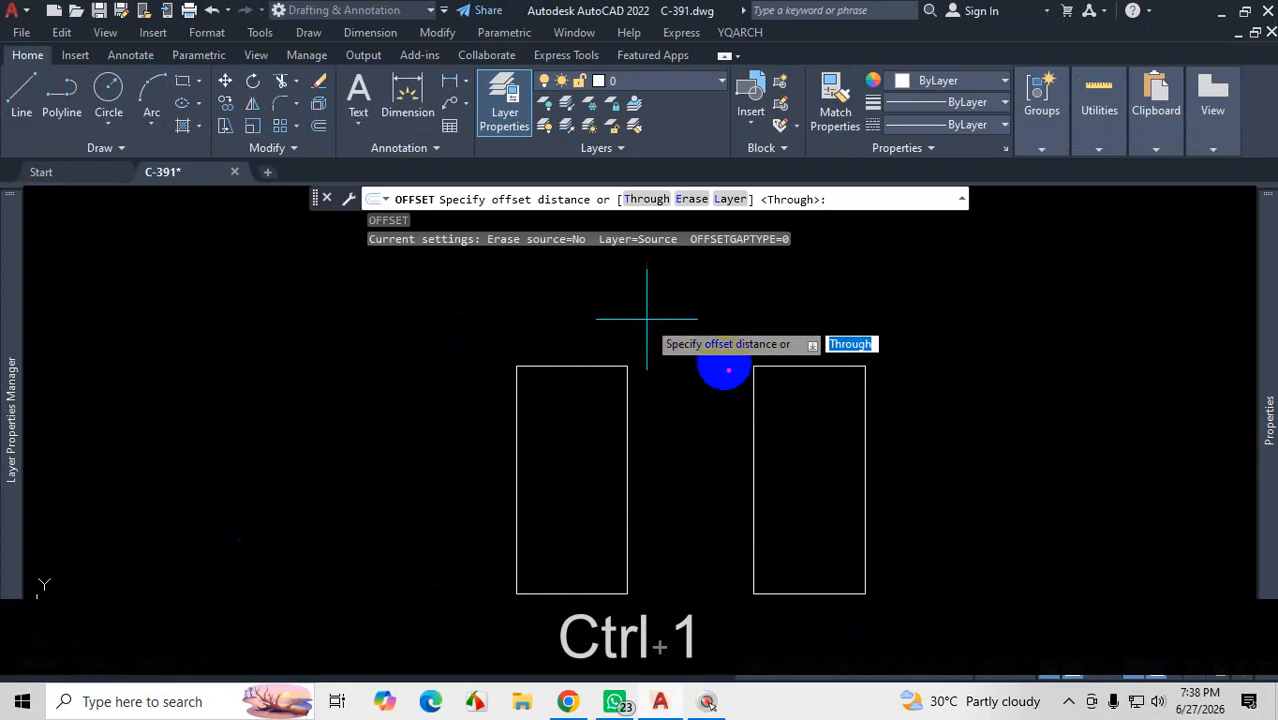
left_click_drag(667, 364, 768, 364)
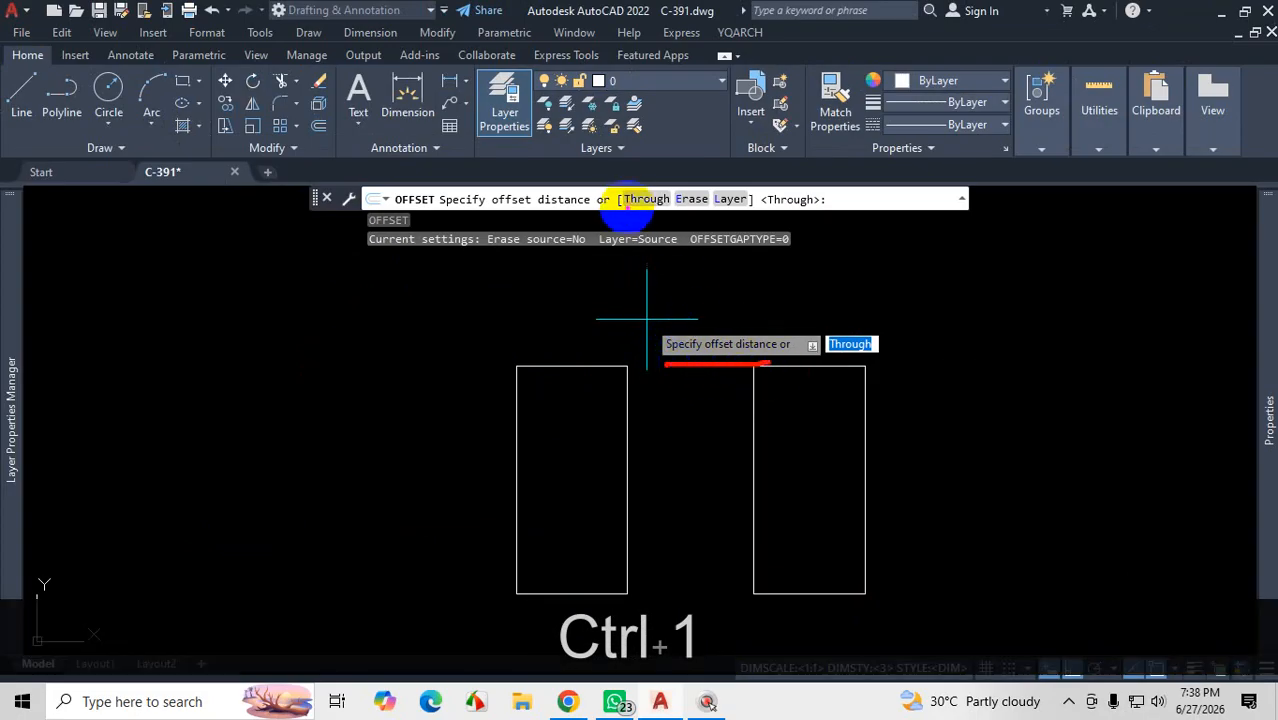
left_click_drag(624, 208, 669, 208)
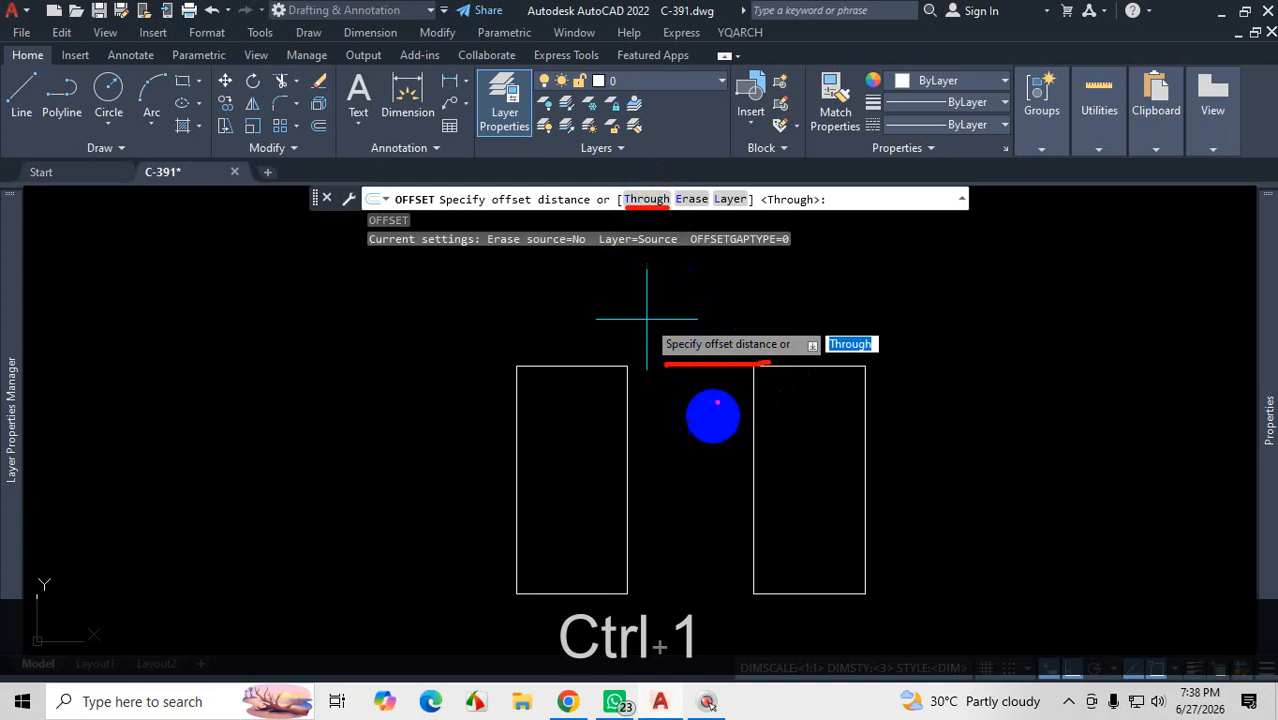
mouse_move(768, 321)
left_mouse_down()
mouse_move(719, 310)
mouse_move(652, 338)
mouse_move(748, 371)
mouse_move(765, 348)
mouse_move(743, 318)
left_mouse_up()
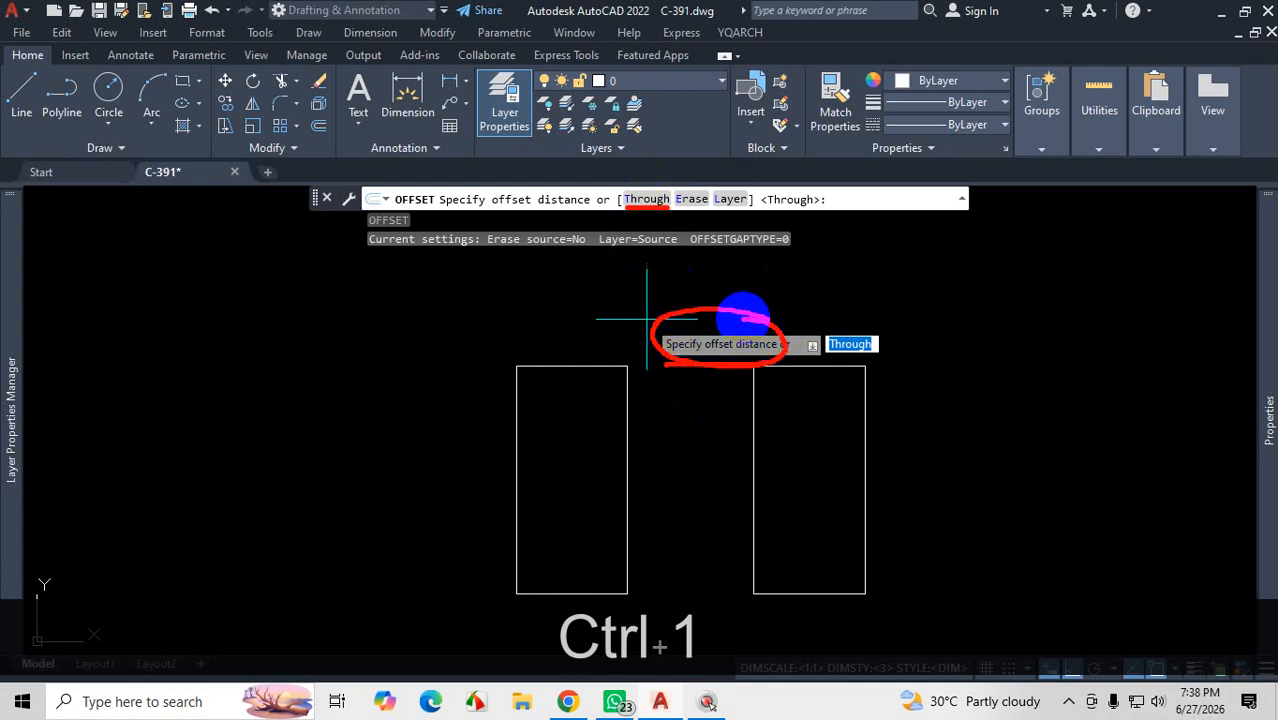
left_click_drag(856, 337, 851, 351)
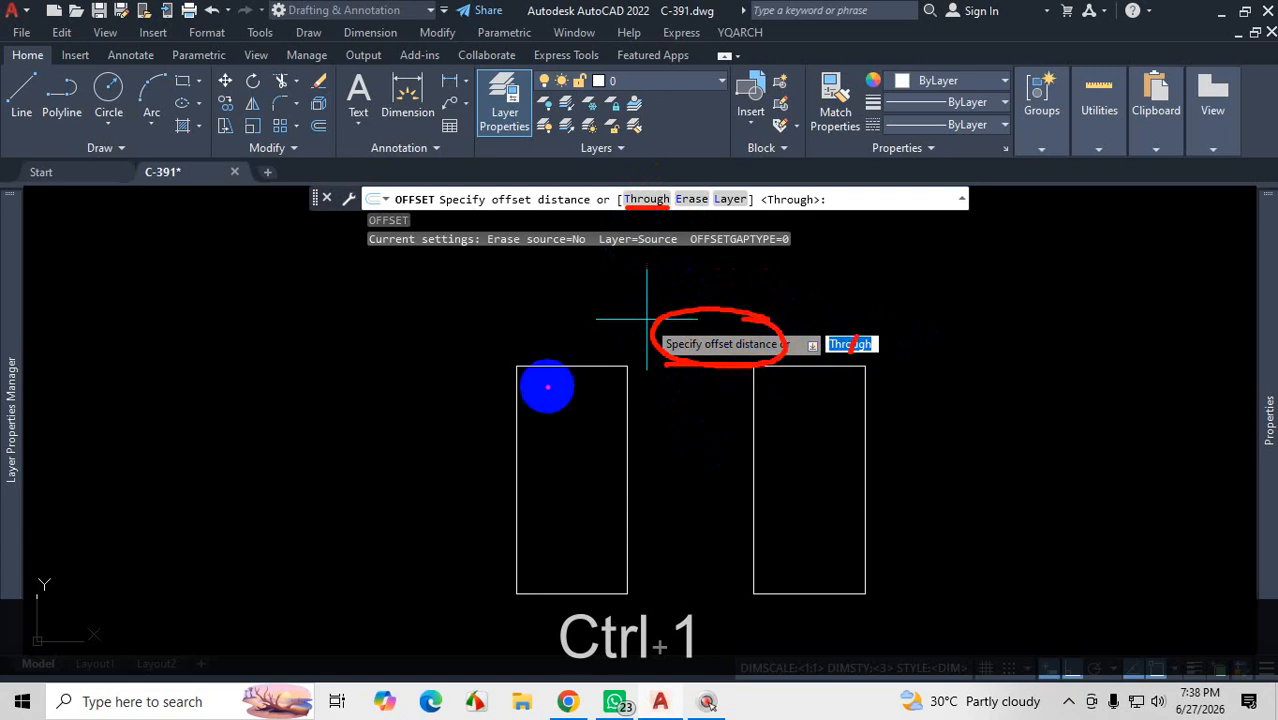
mouse_move(528, 378)
left_mouse_down()
mouse_move(531, 568)
mouse_move(602, 431)
mouse_move(594, 388)
left_mouse_up()
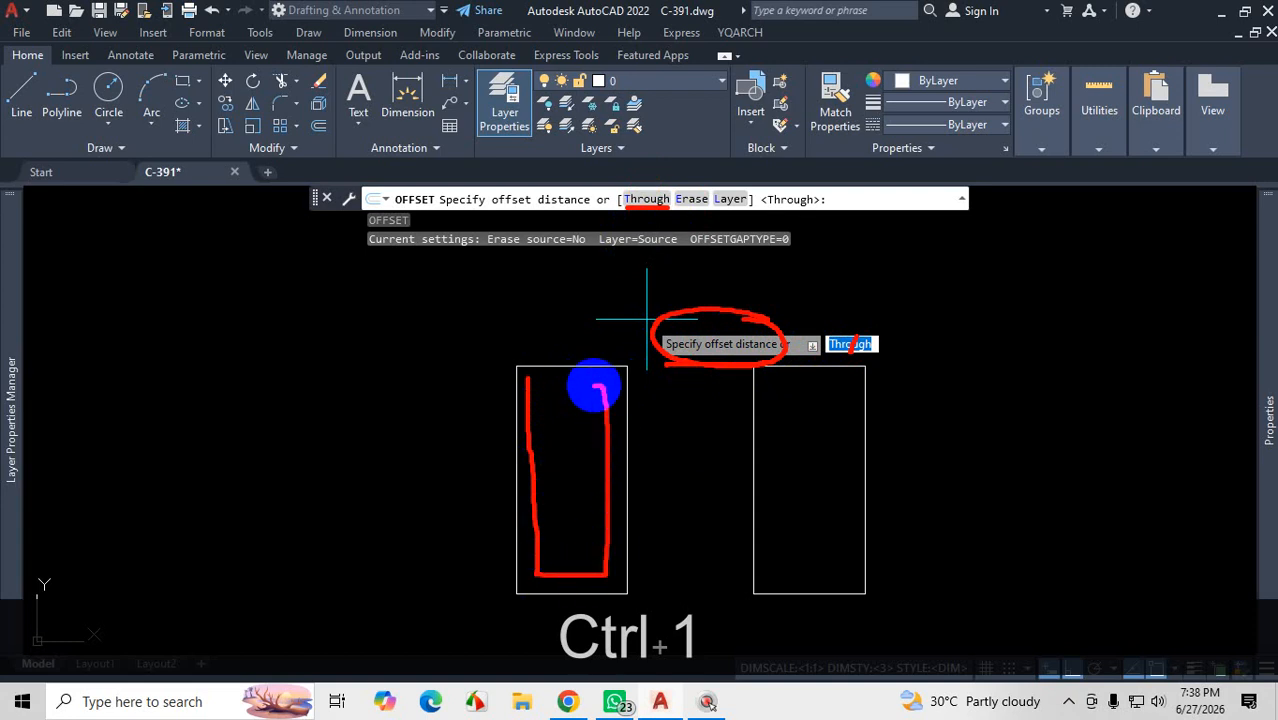
left_click_drag(529, 388, 571, 389)
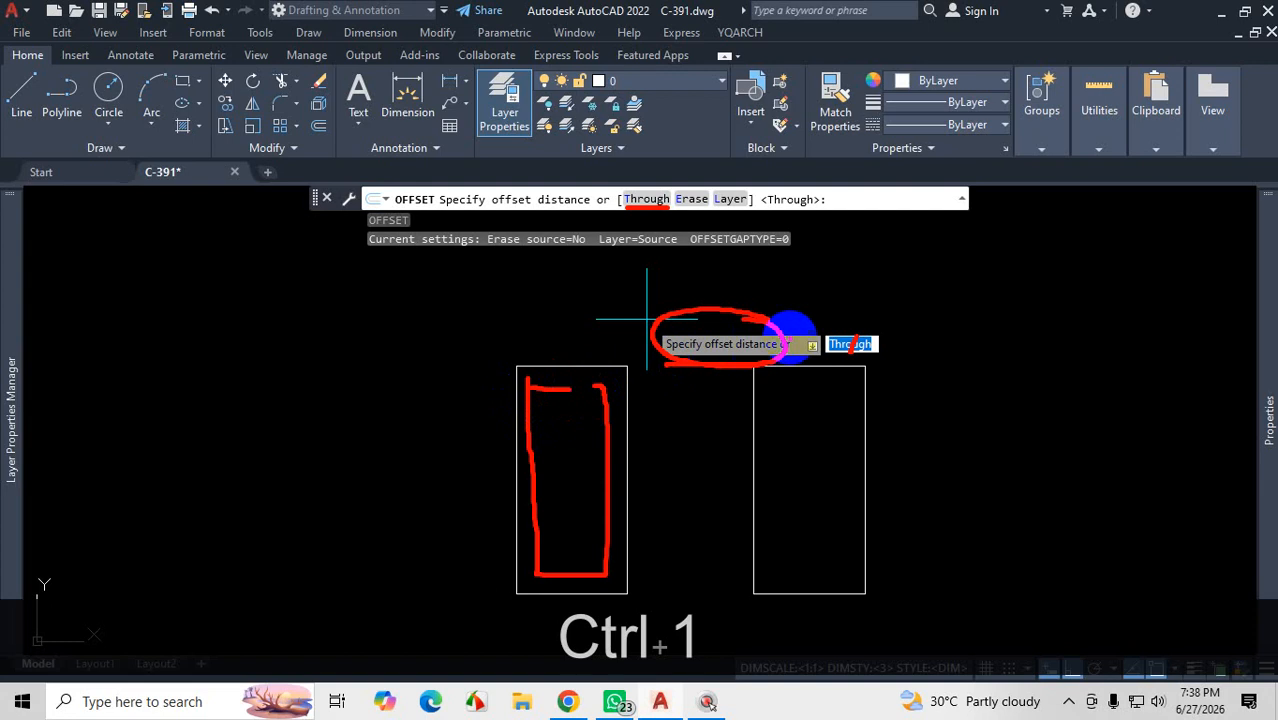
mouse_move(850, 334)
left_mouse_down()
mouse_move(849, 358)
mouse_move(865, 331)
mouse_move(877, 335)
left_mouse_up()
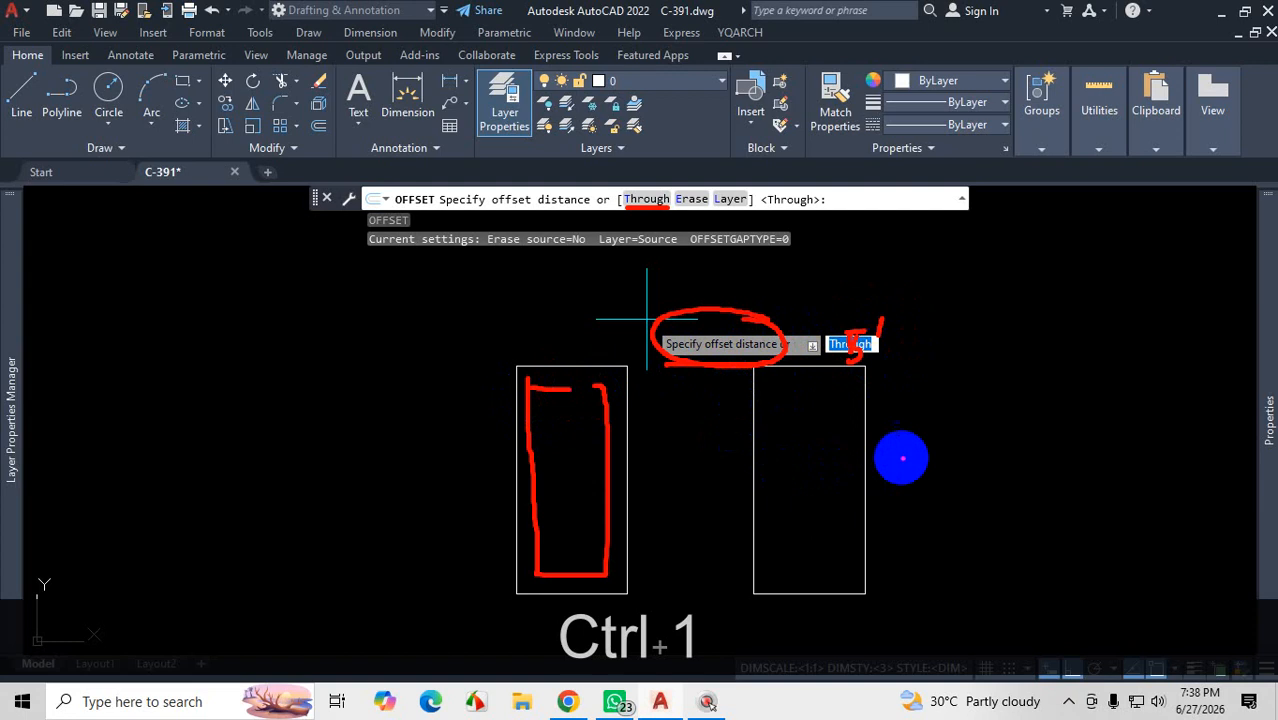
left_click_drag(935, 427, 1029, 427)
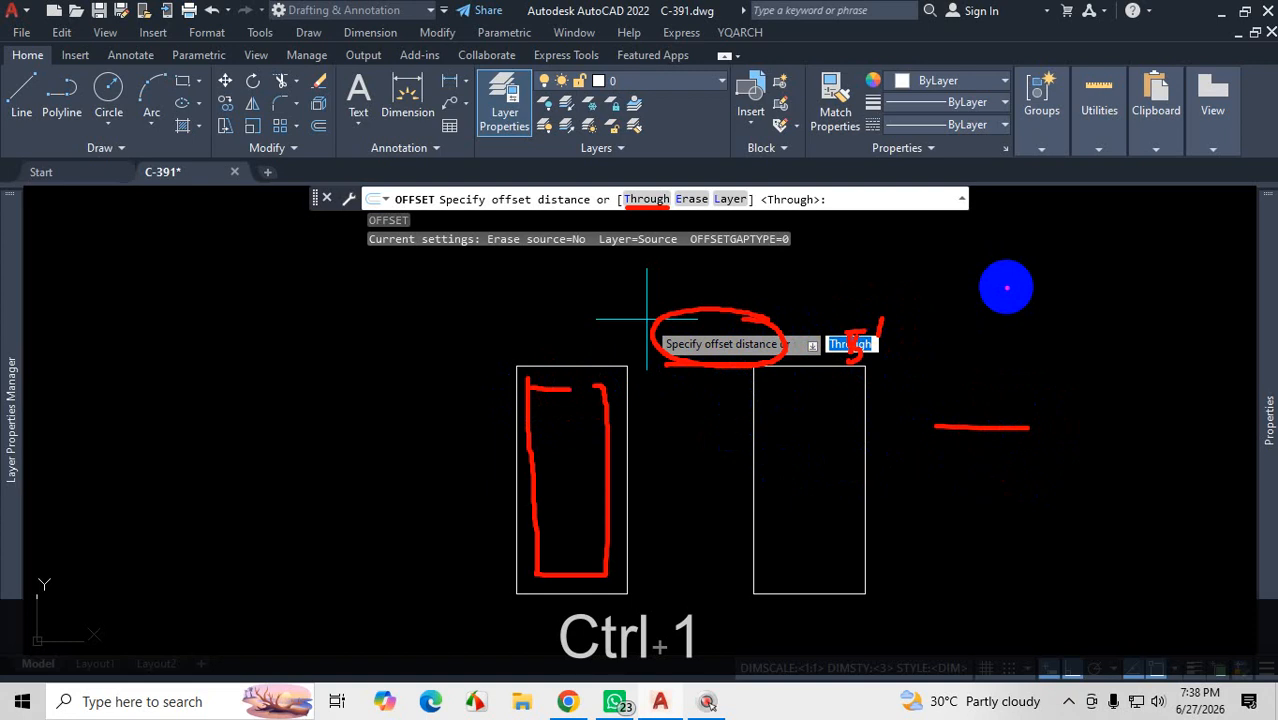
key("Escape")
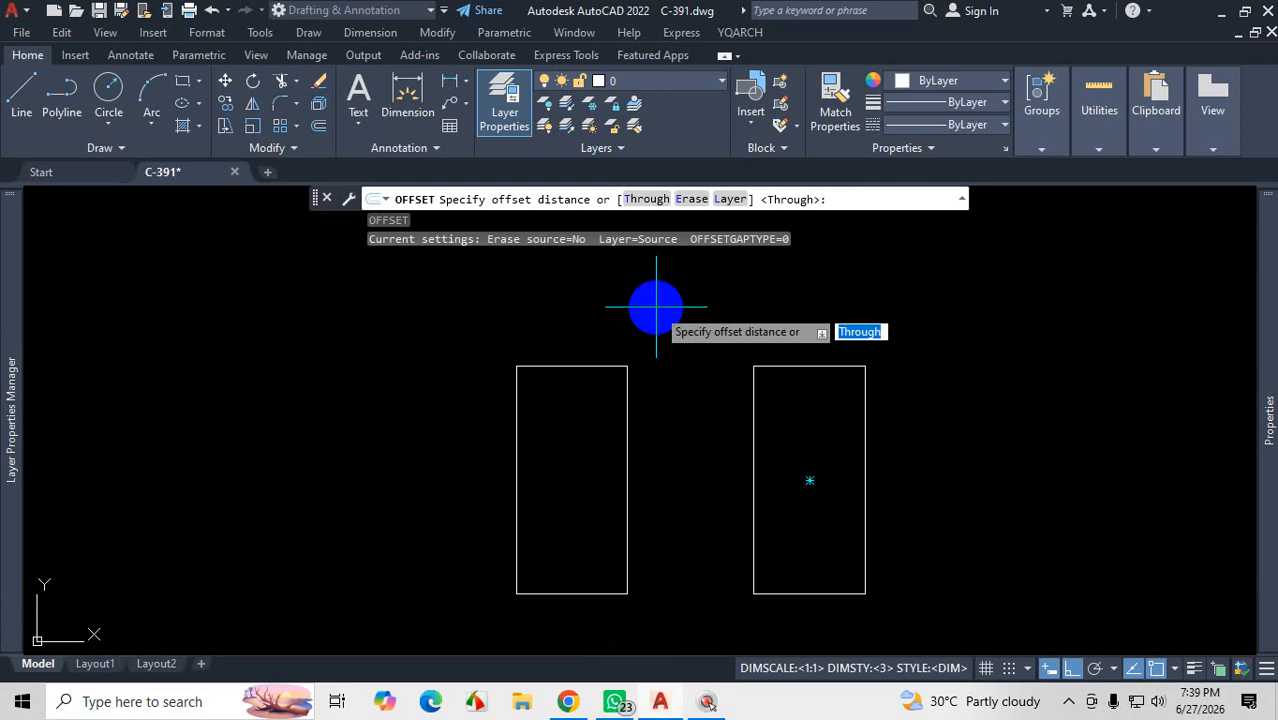
Step: Set the offset distance to 5 inches and select the bottom edge of the left rectangle as the object to offset
type("5")
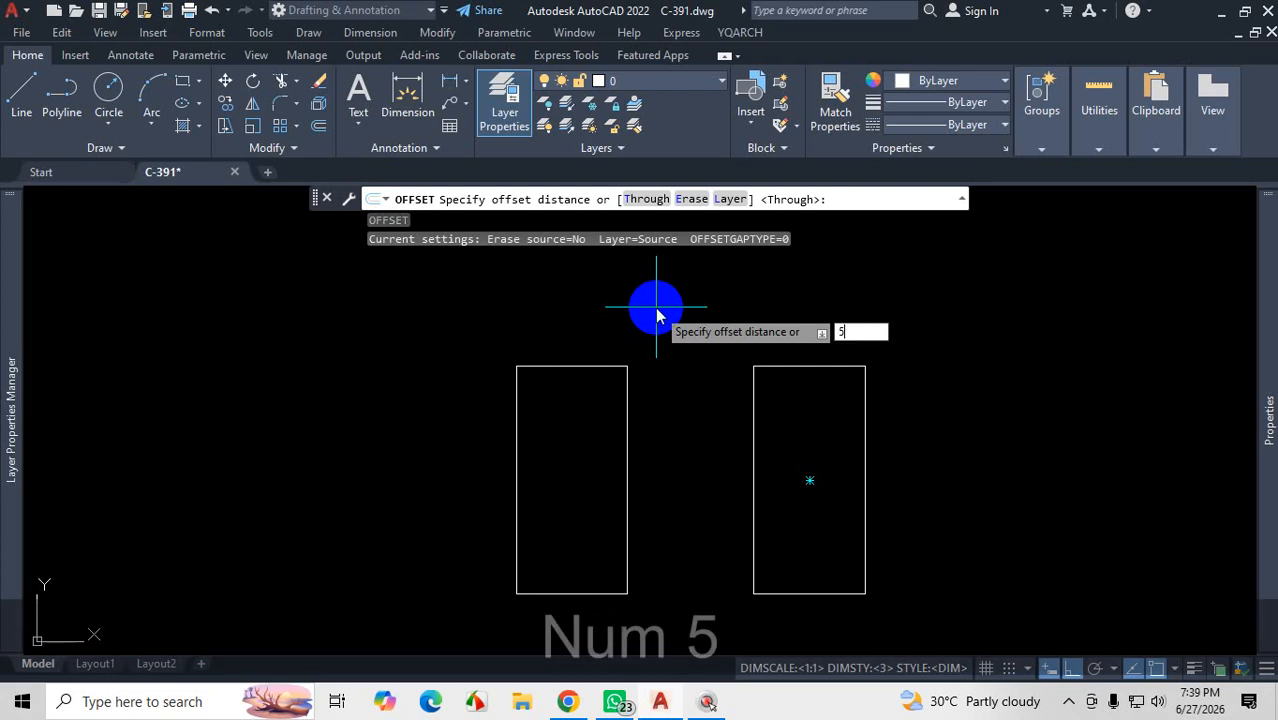
key("Return")
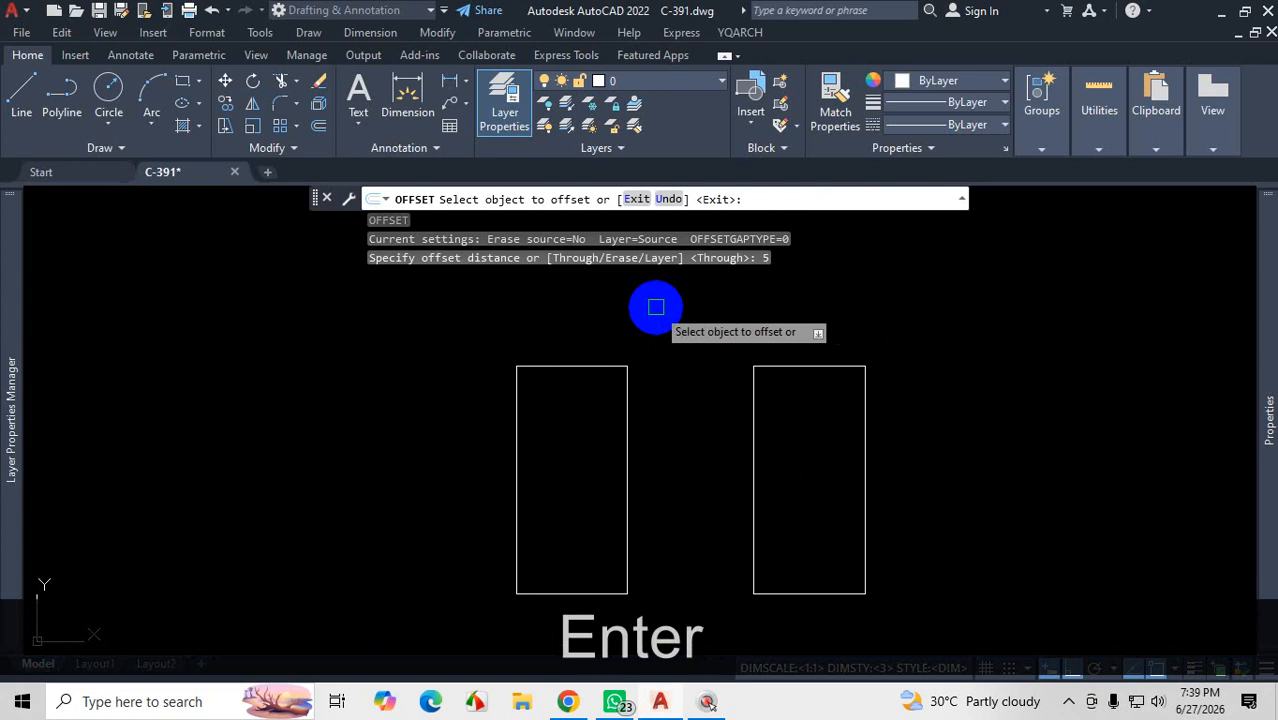
key("ctrl+1")
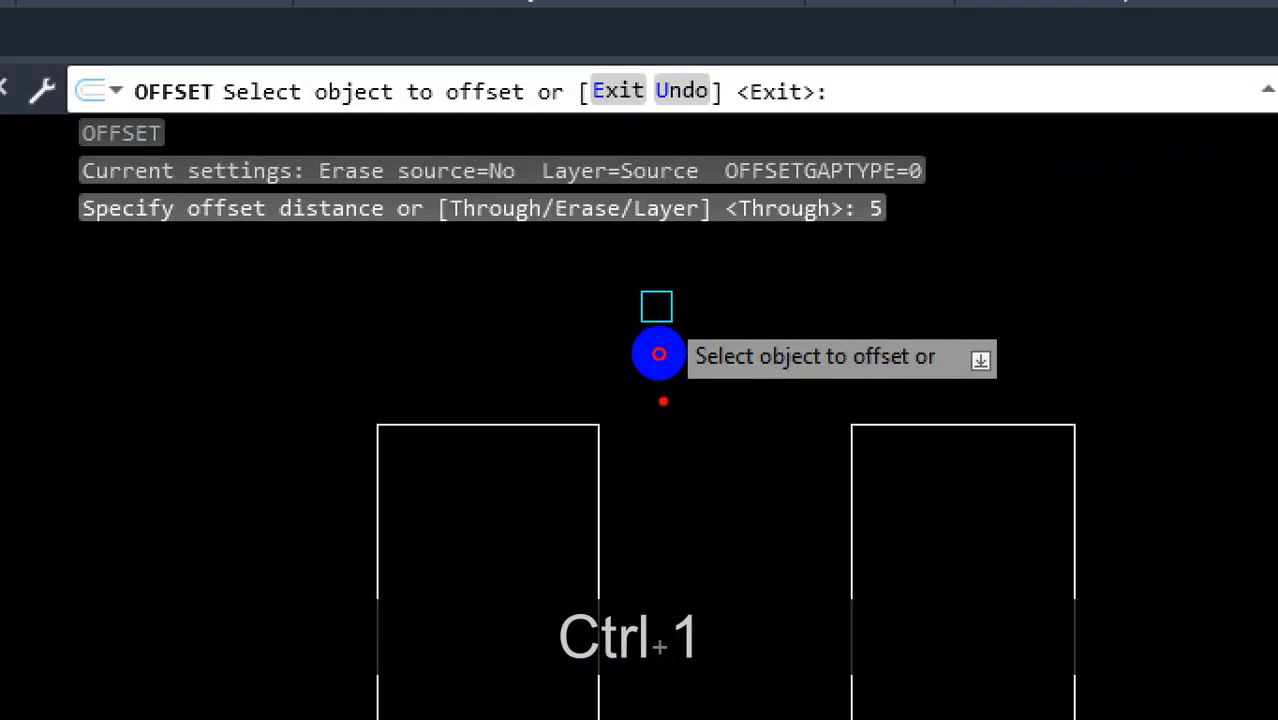
left_click_drag(659, 353, 762, 347)
key("Escape")
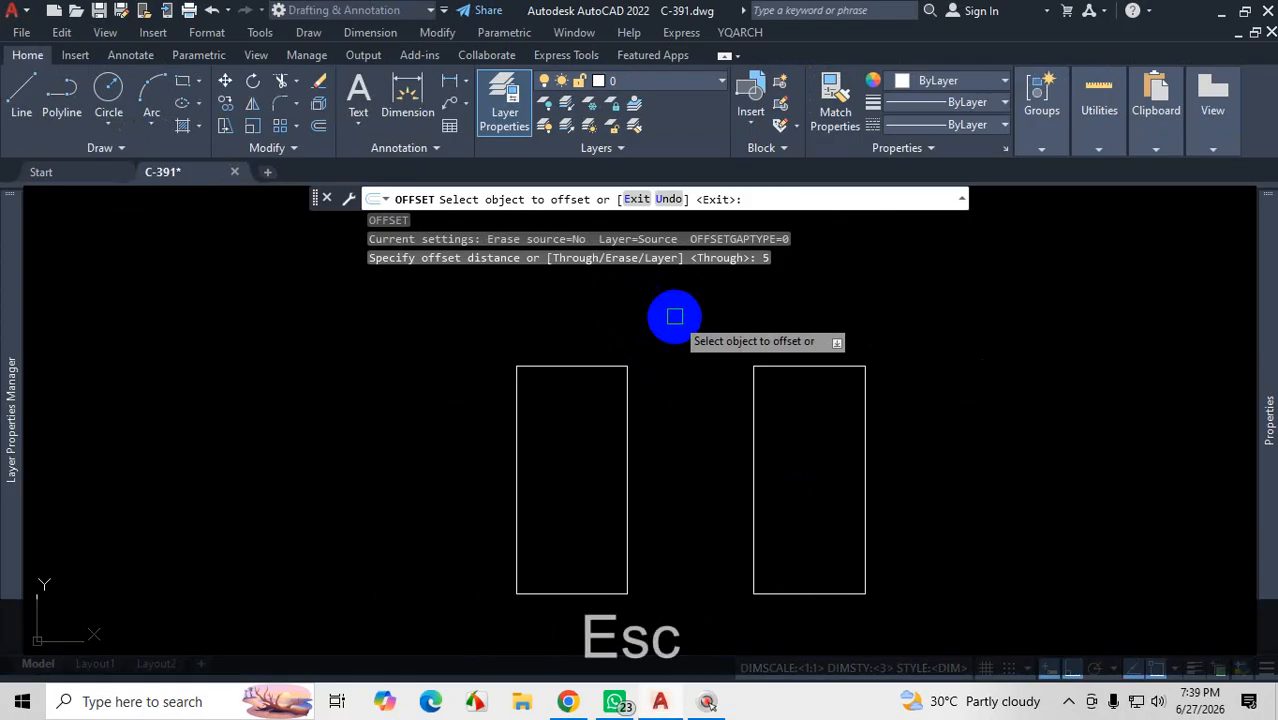
scroll(605, 419, "down", 3)
scroll(675, 481, "up", 6)
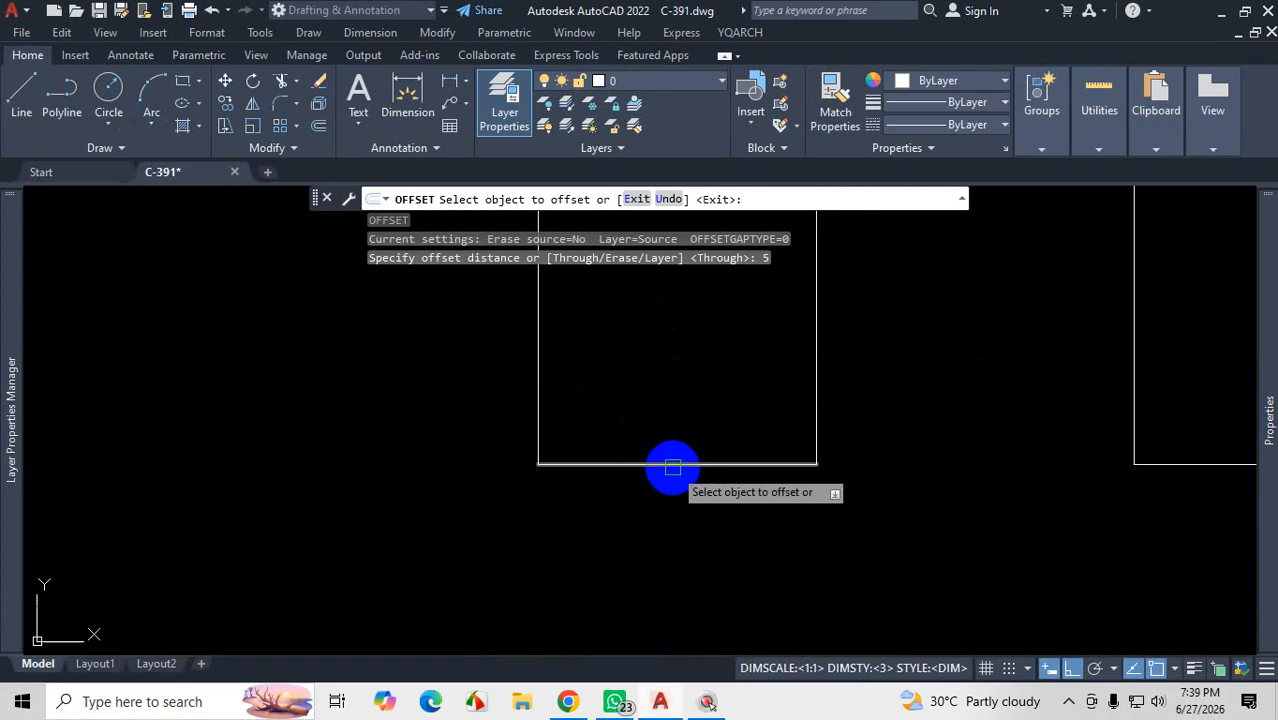
left_click(667, 464)
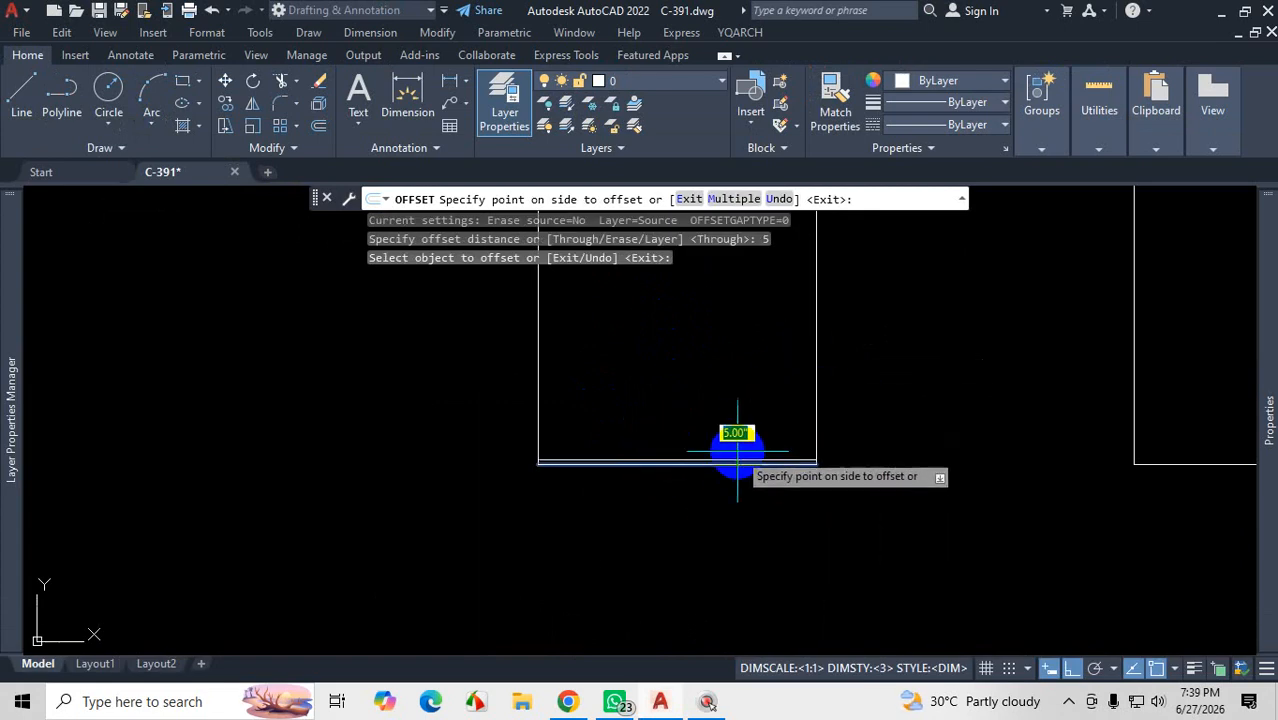
scroll(712, 457, "up", 3)
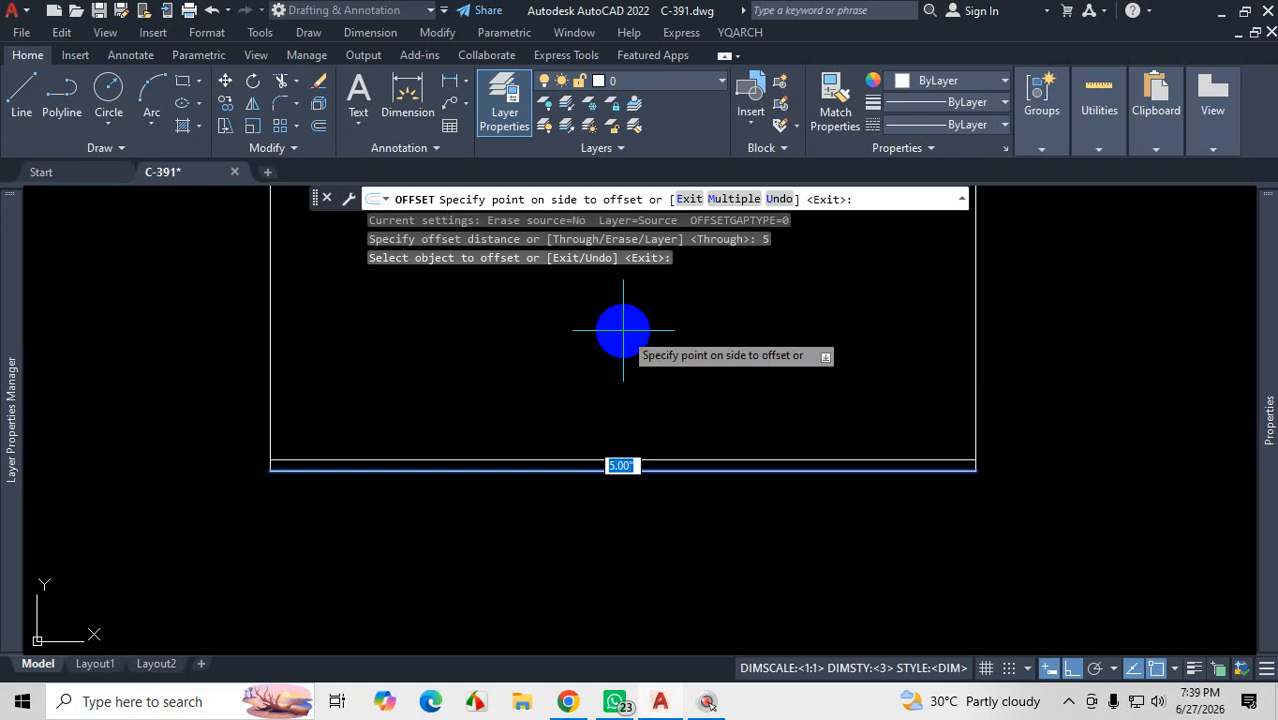
Step: Switch to the floor plan PDF in Chrome, examine the walls along its lower side, and return to the AutoCAD drawing
left_click(567, 701)
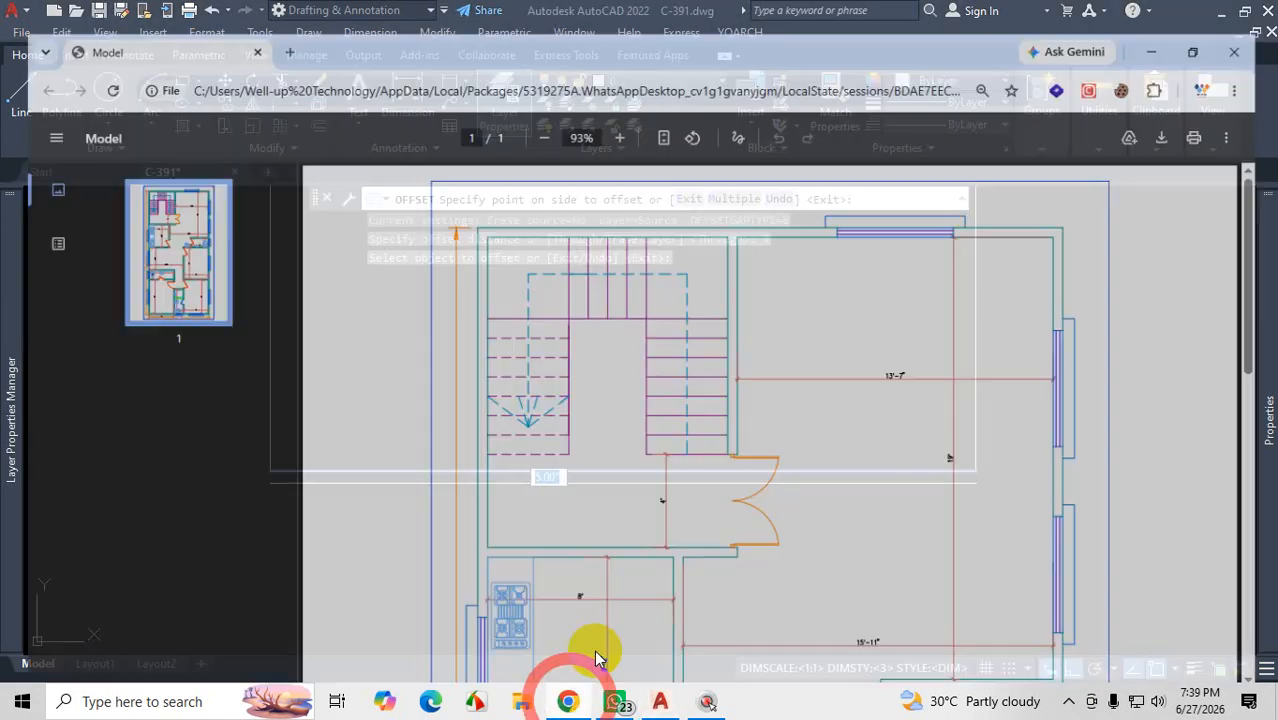
scroll(640, 420, "down", 5)
scroll(660, 470, "down", 2)
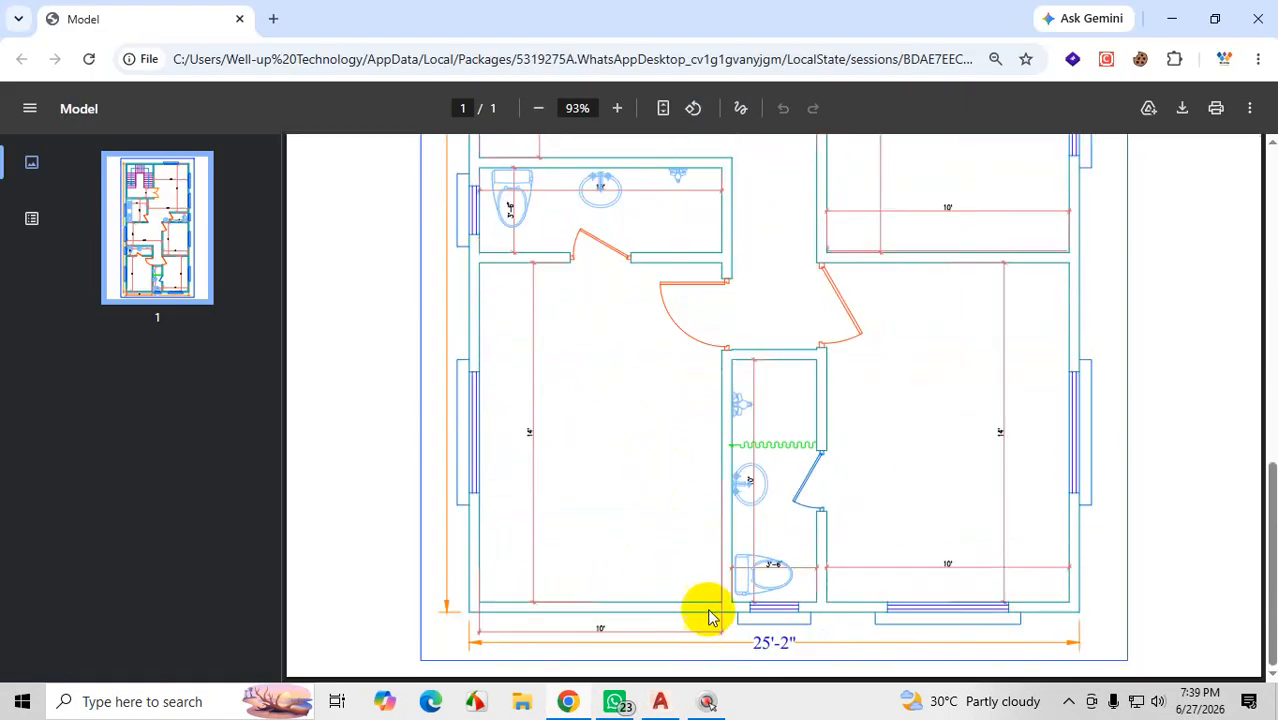
left_click(1171, 18)
Step: Offset the selected bottom edge of the left rectangle 5 inches towards the inside
scroll(493, 434, "down", 5)
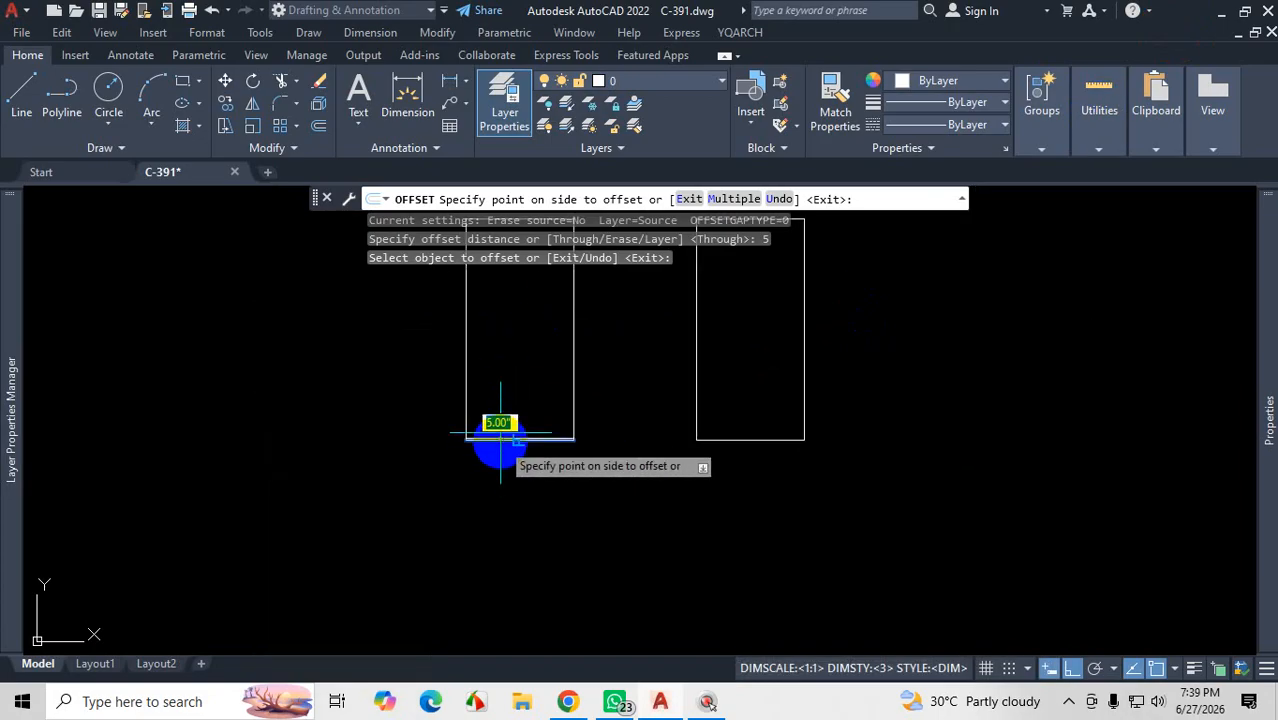
scroll(485, 528, "up", 5)
scroll(498, 455, "down", 5)
scroll(498, 455, "up", 8)
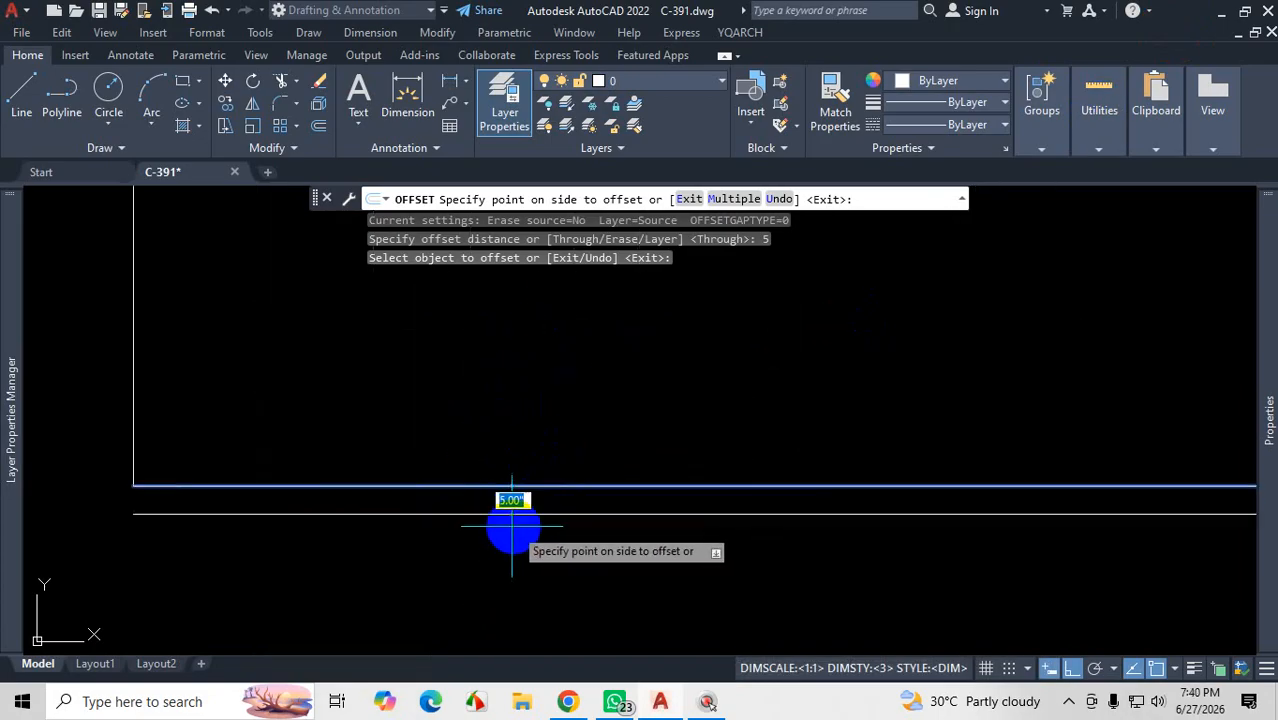
scroll(640, 462, "down", 5)
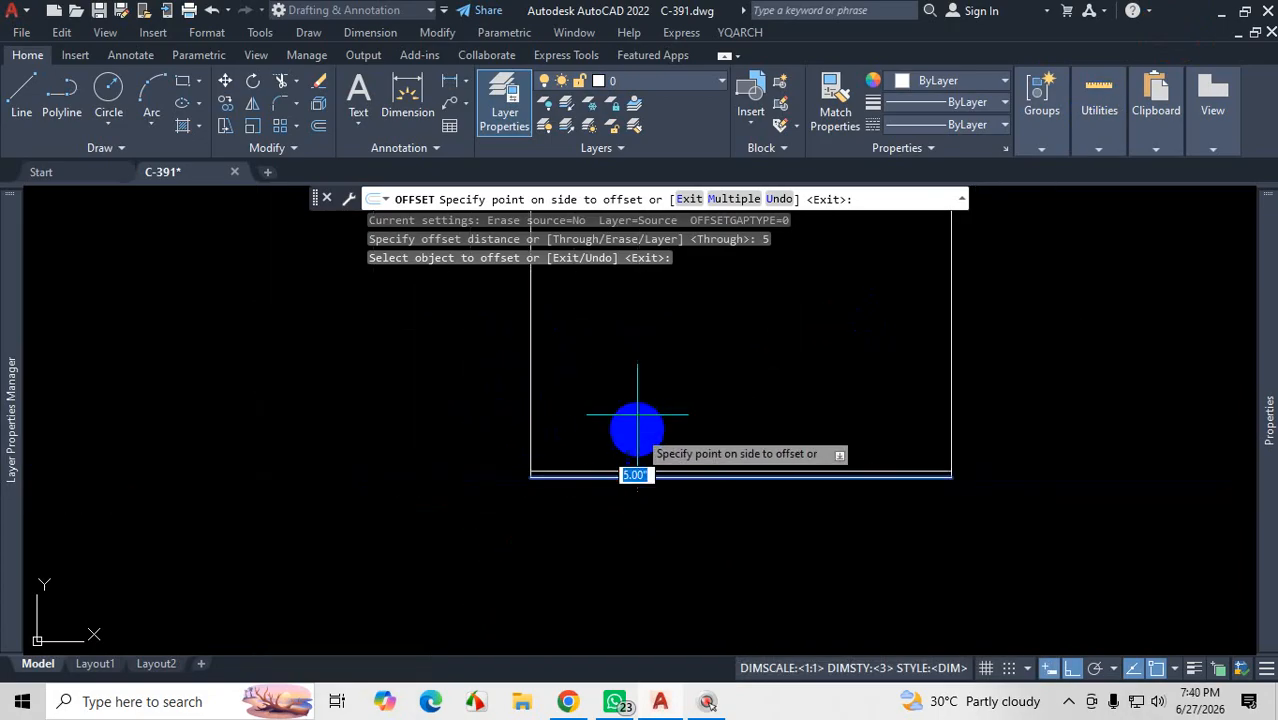
scroll(645, 428, "up", 2)
left_click(650, 415)
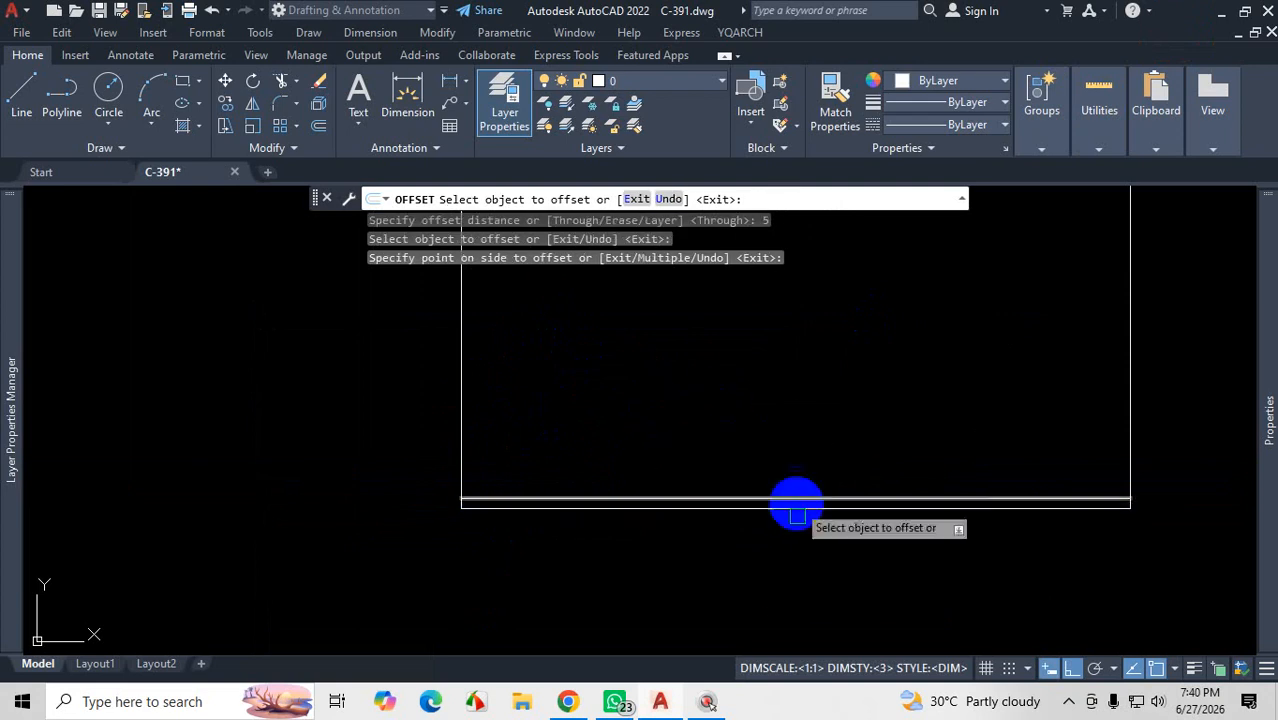
Step: Offset the left and right edges of the same rectangle 5 inches inward
left_click(460, 387)
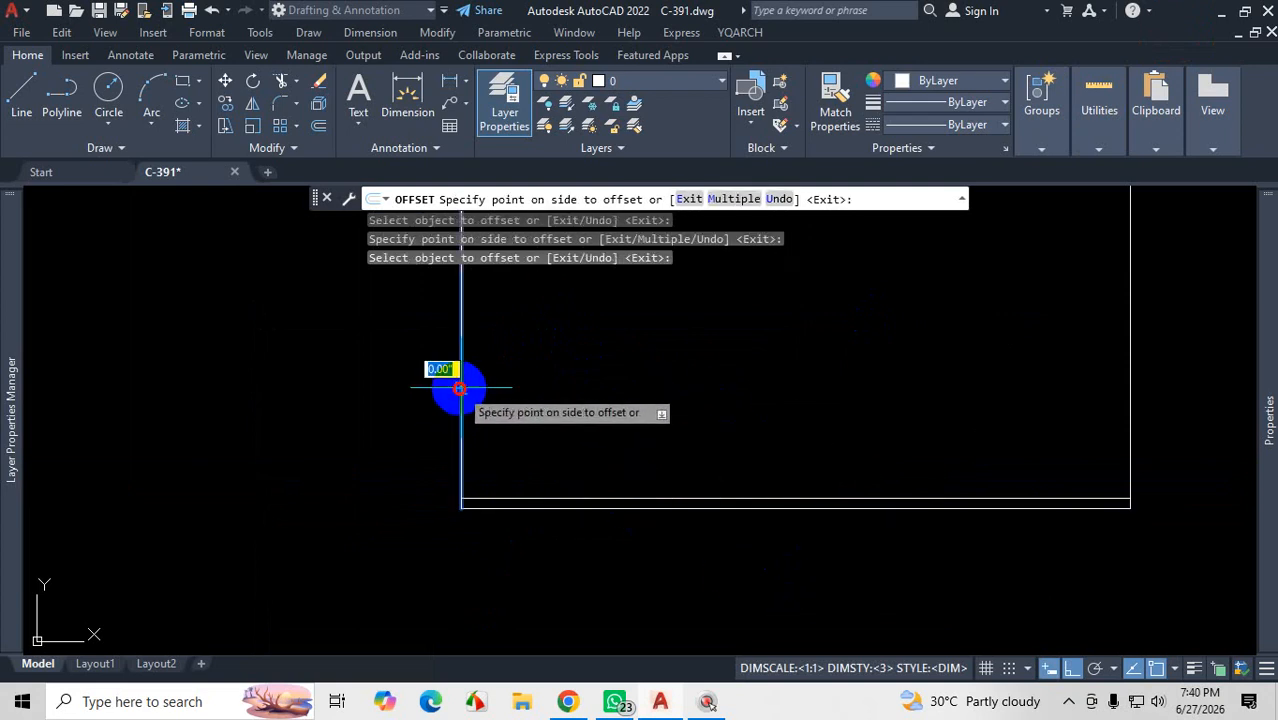
left_click(550, 387)
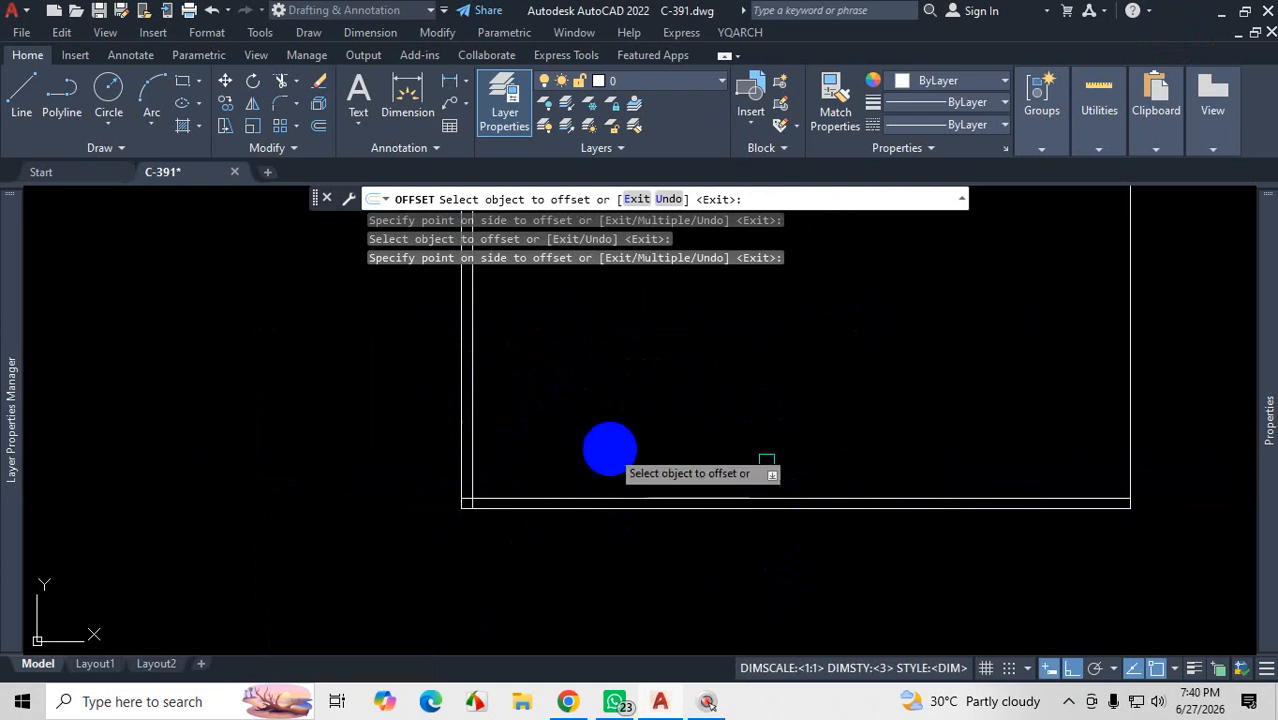
left_click(1130, 331)
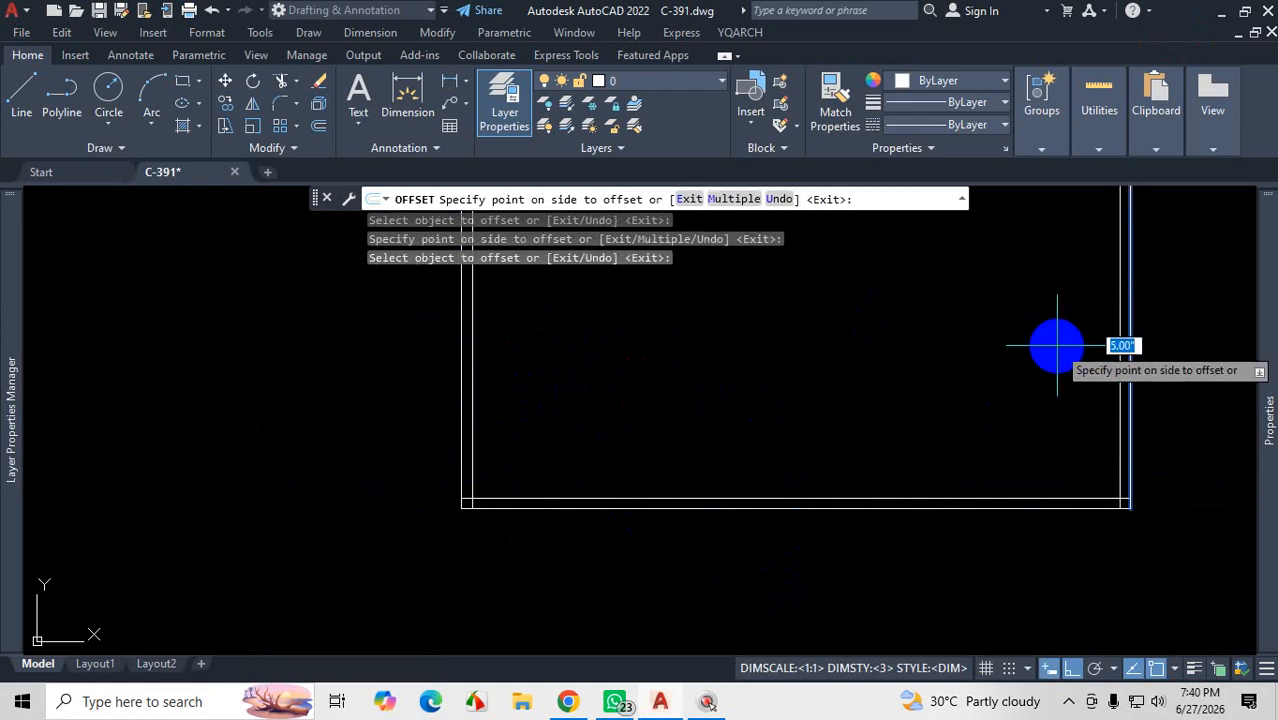
left_click(1057, 345)
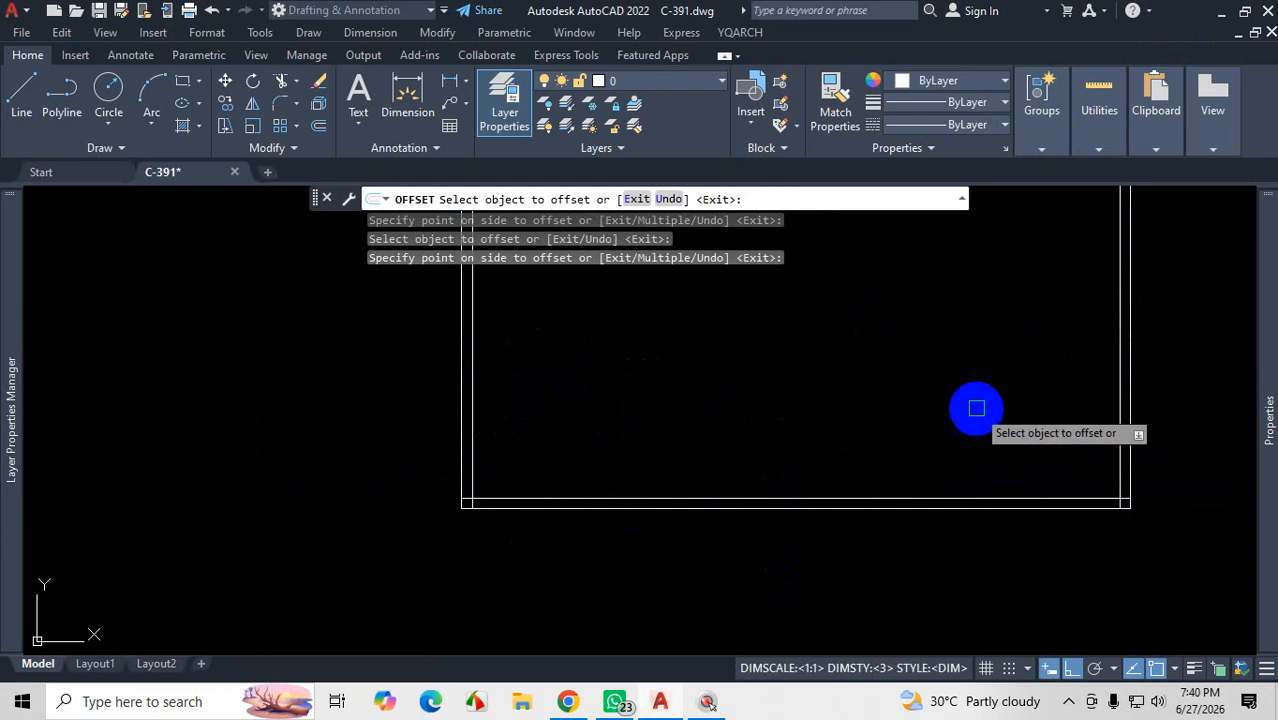
Step: Offset the top edge of the left rectangle 5 inches inward to complete the inner wall outline
scroll(952, 461, "down", 5)
scroll(970, 328, "up", 4)
left_click(867, 316)
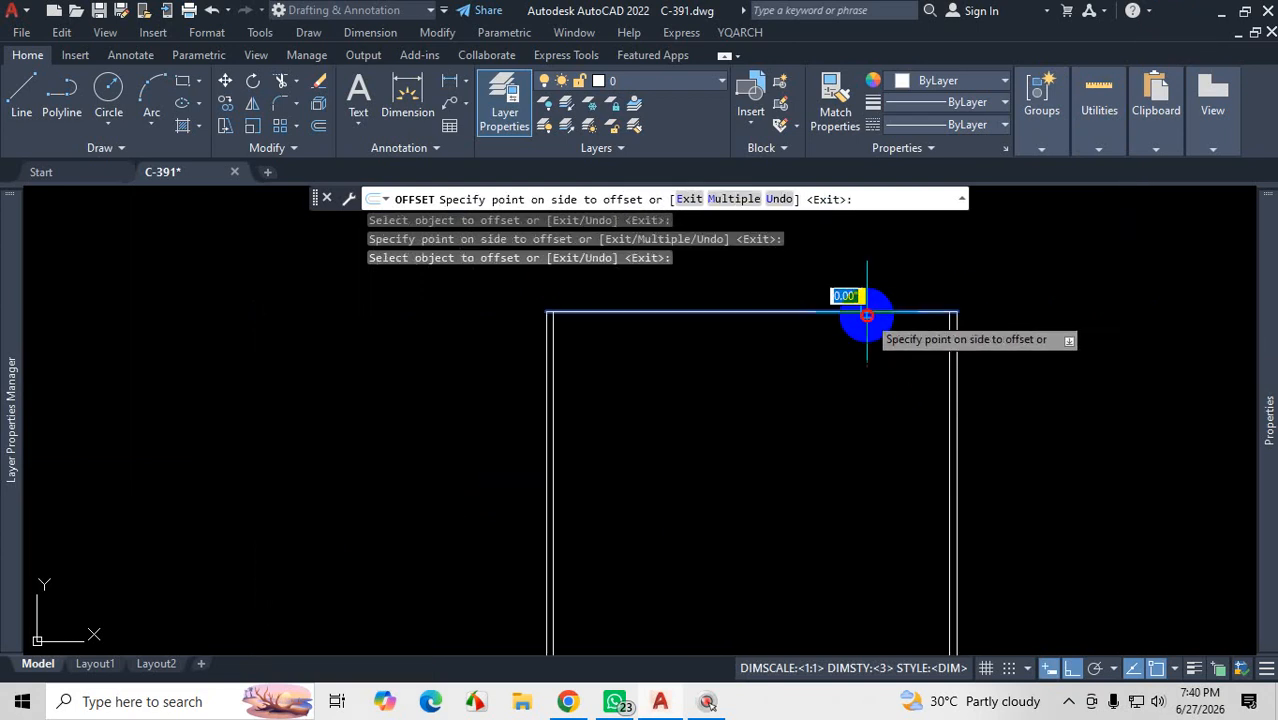
left_click(862, 381)
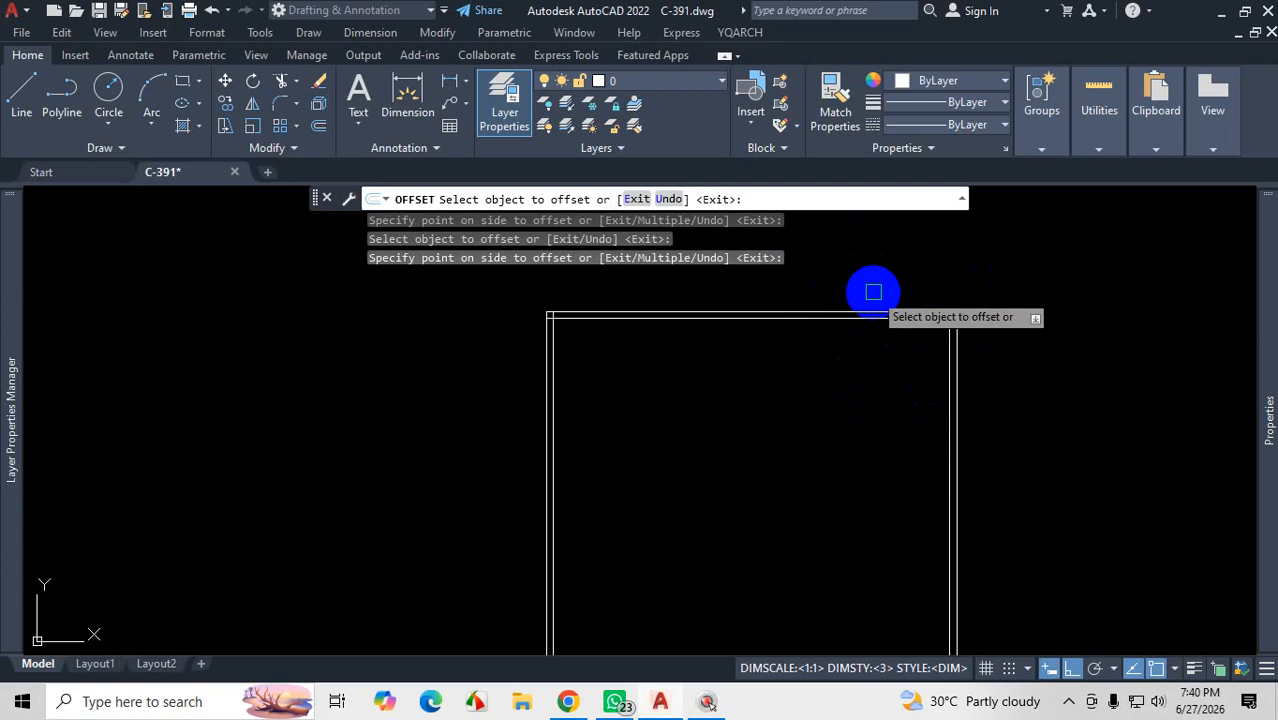
Step: Offset the entire outline of the right rectangle 5 inches inward in a single operation
key("Escape")
scroll(851, 391, "down", 5)
scroll(851, 391, "up", 2)
type("o")
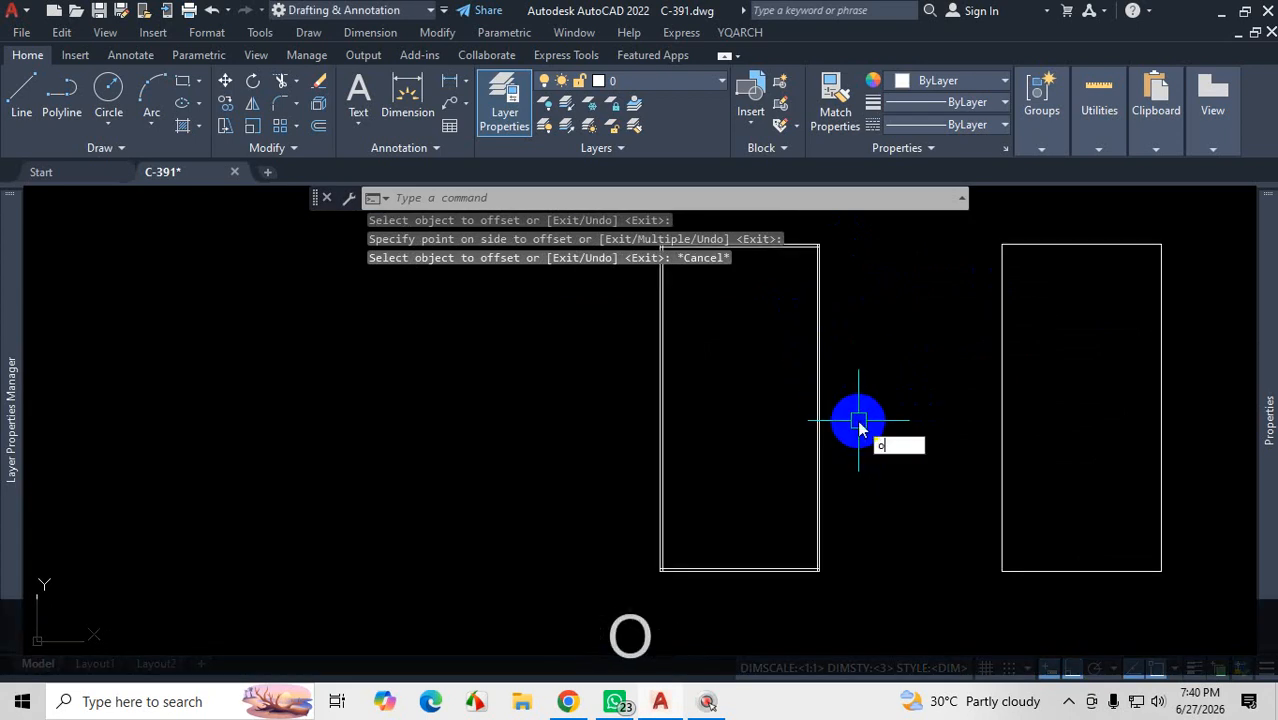
key("Return")
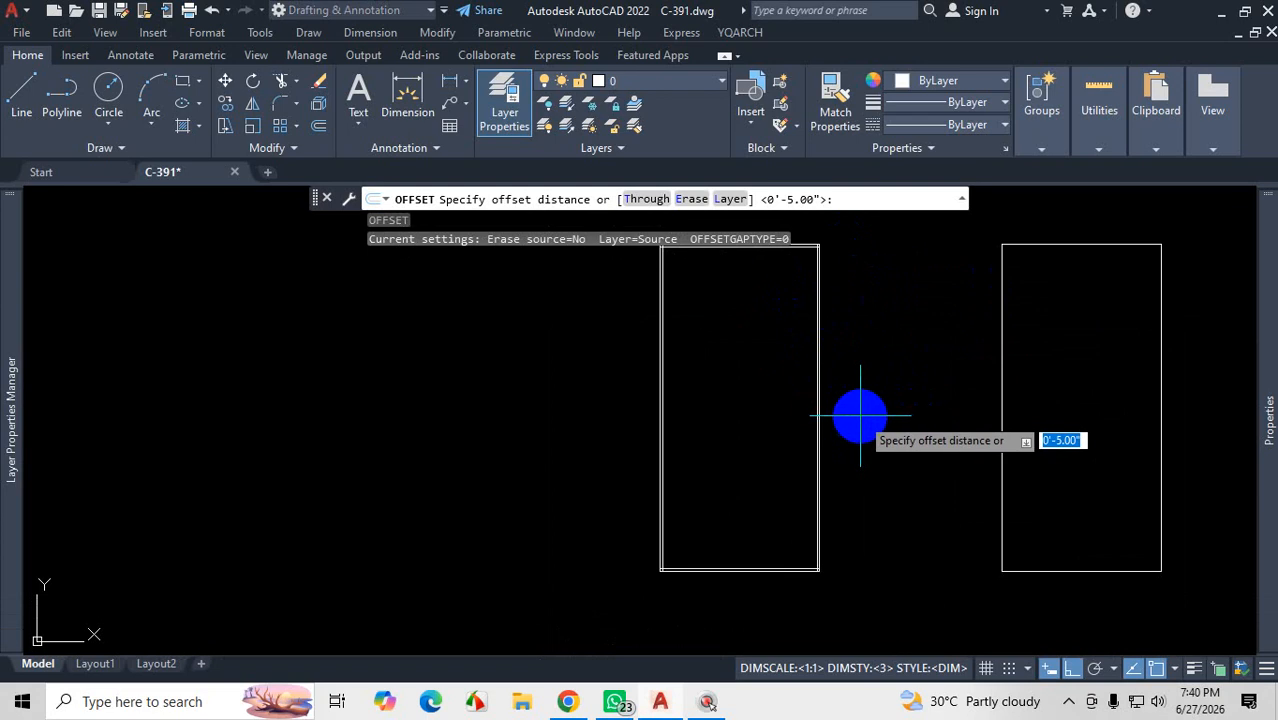
left_click(1069, 704)
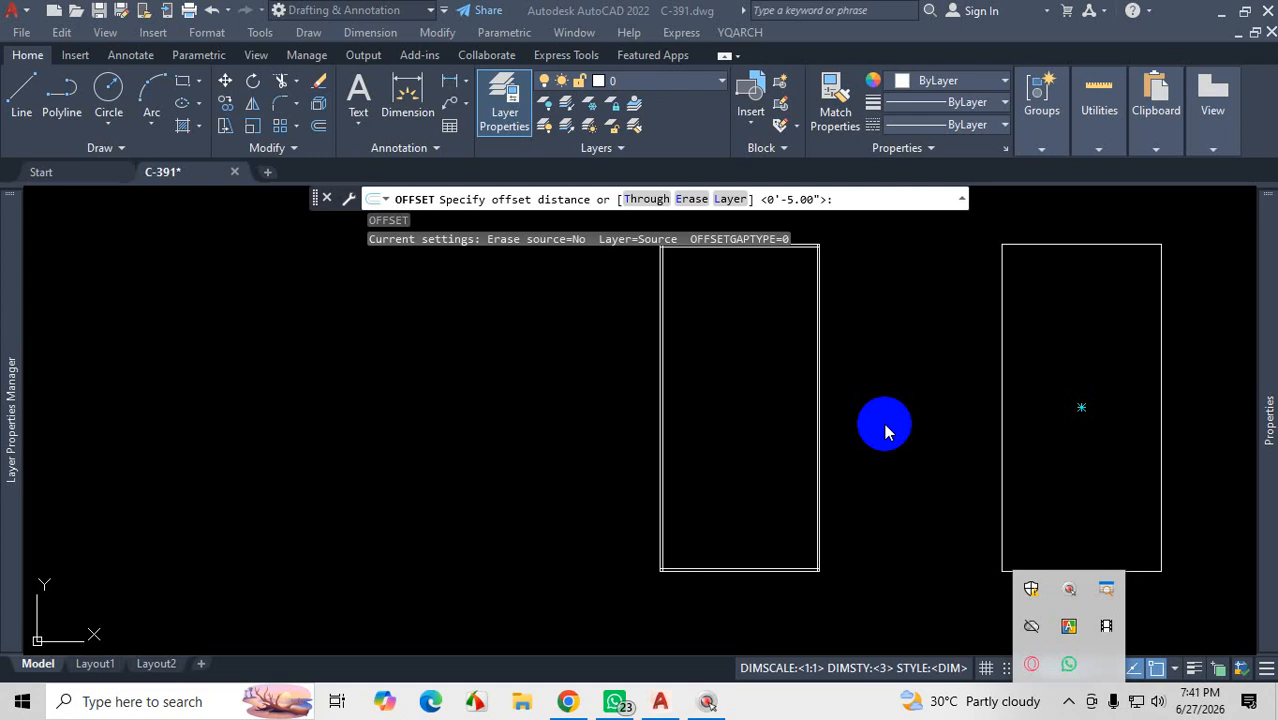
scroll(790, 400, "down", 2)
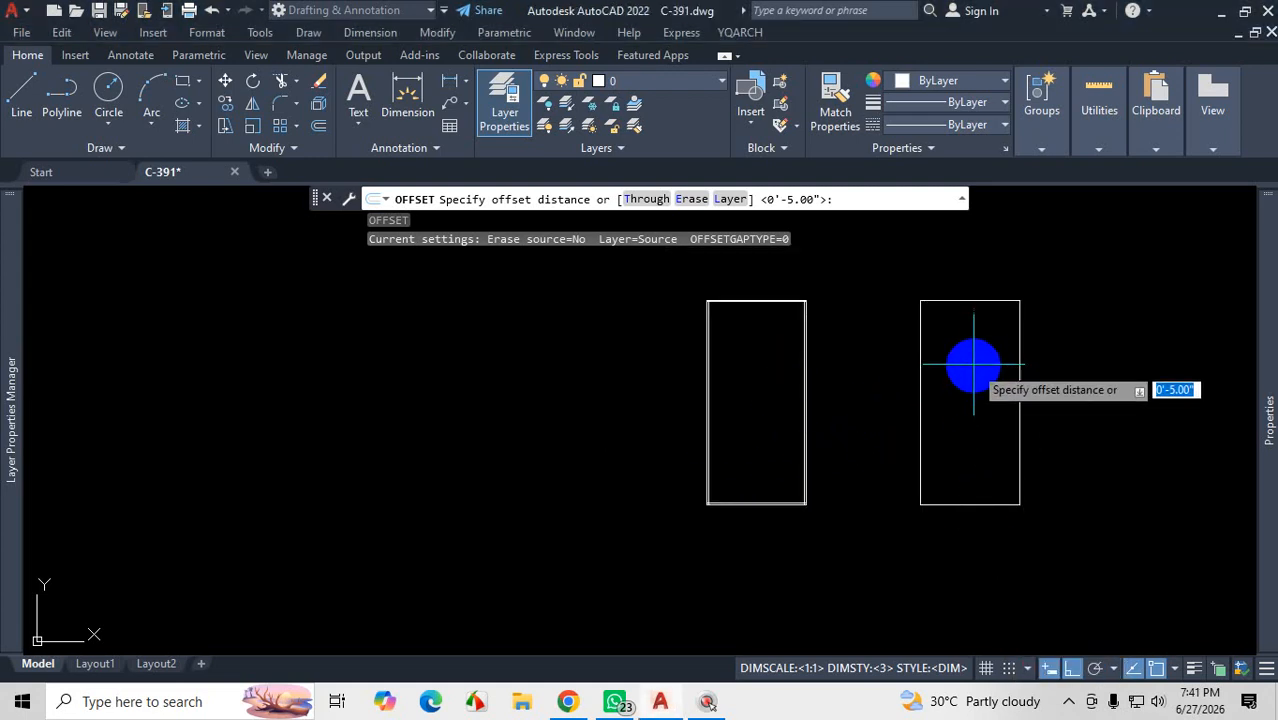
key("Return")
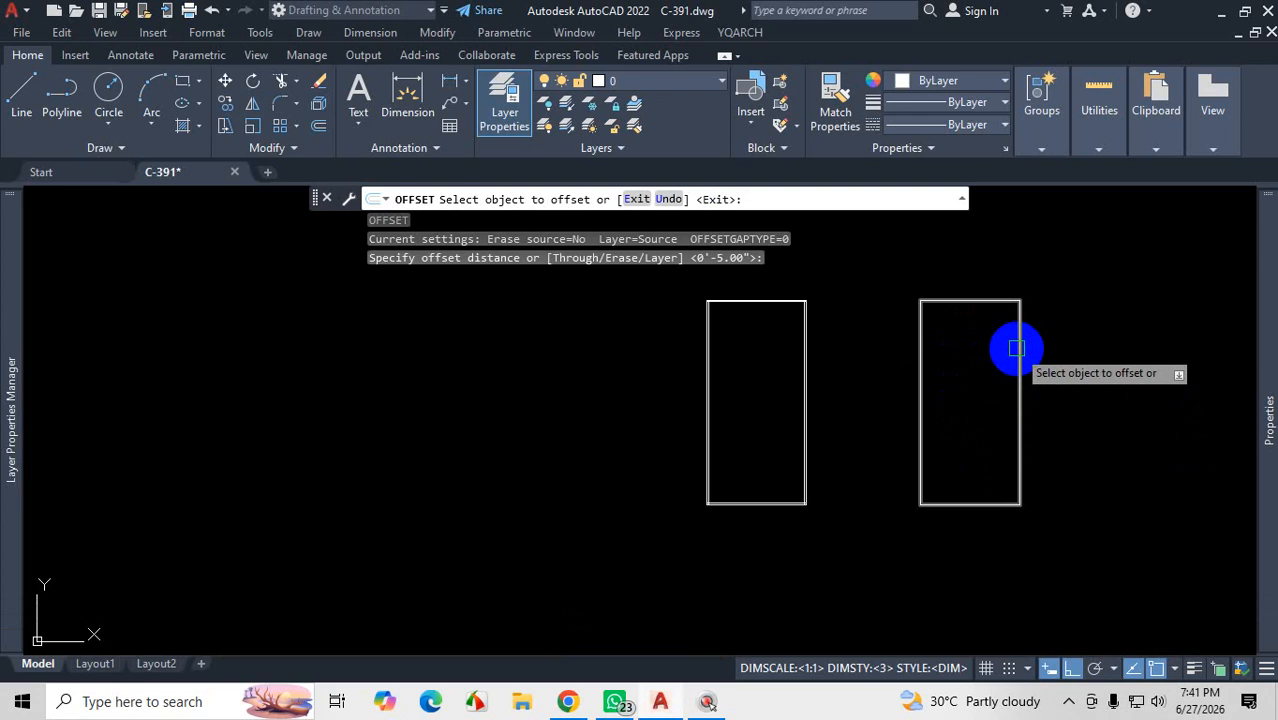
left_click(1016, 351)
left_click(977, 350)
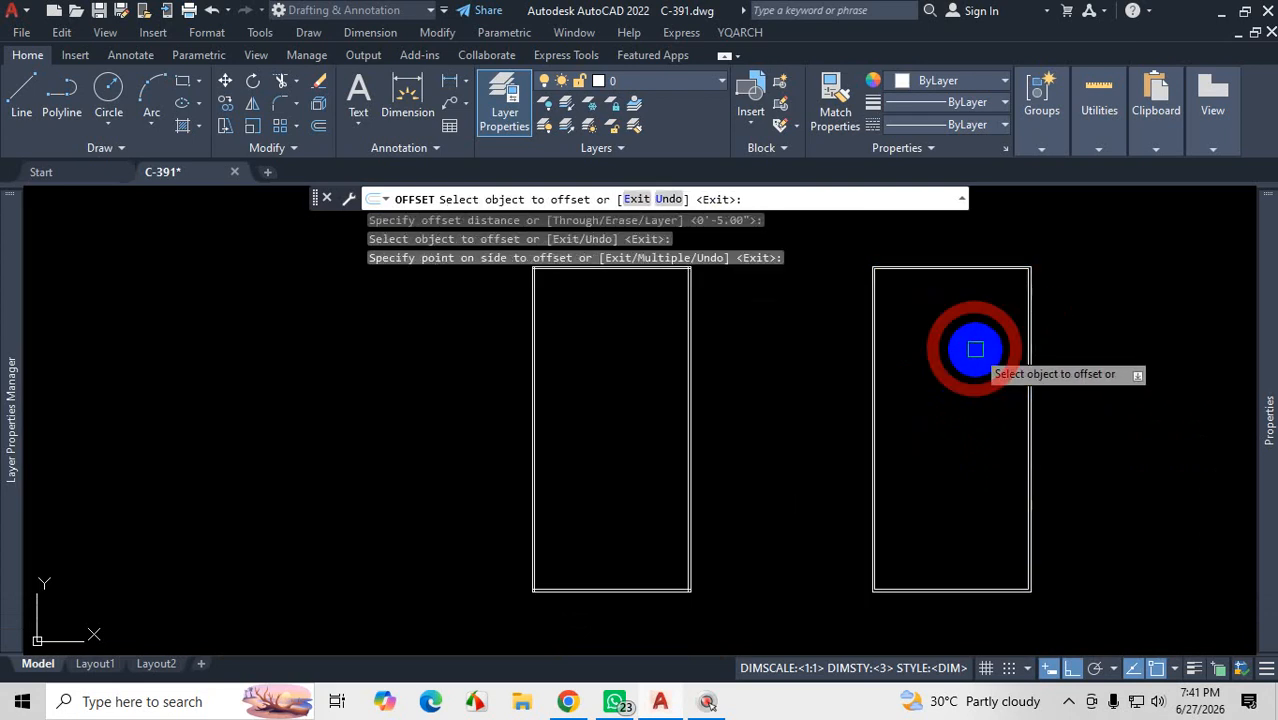
Step: Compare how the offset wall lines meet at the upper corners of the right and left rectangles, and exit the Offset command
scroll(1021, 255, "up", 4)
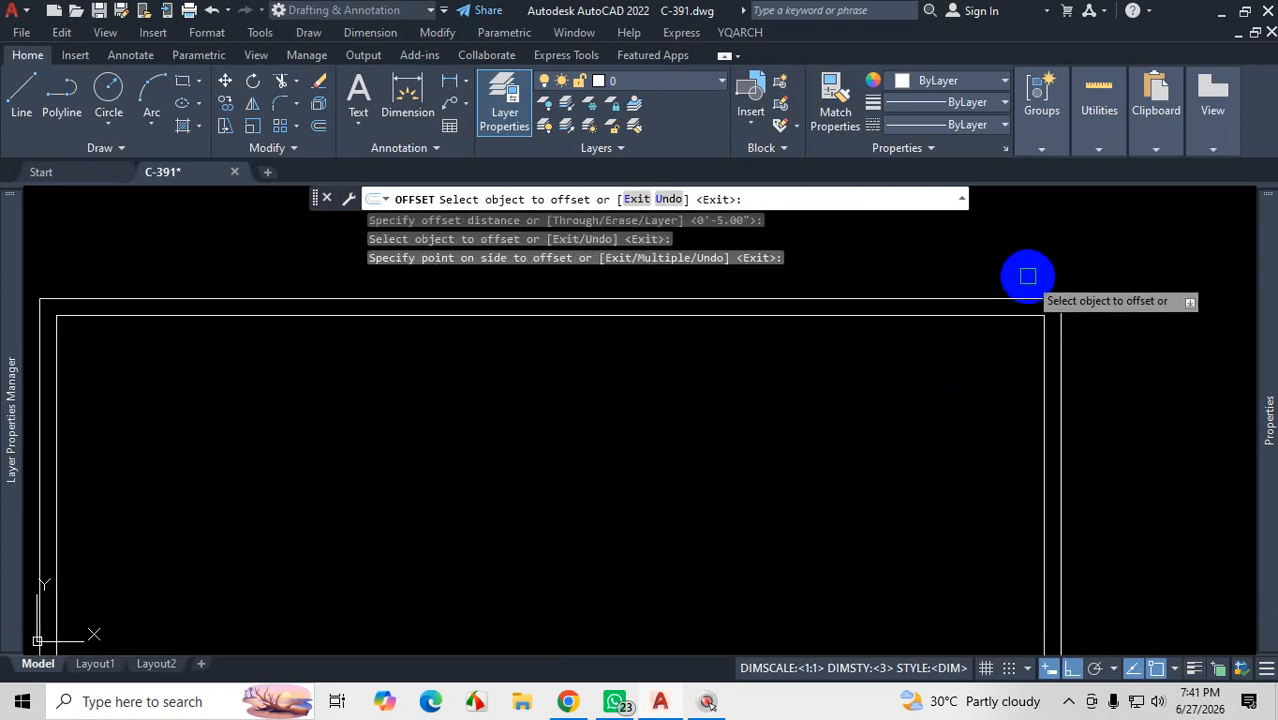
scroll(1025, 276, "down", 4)
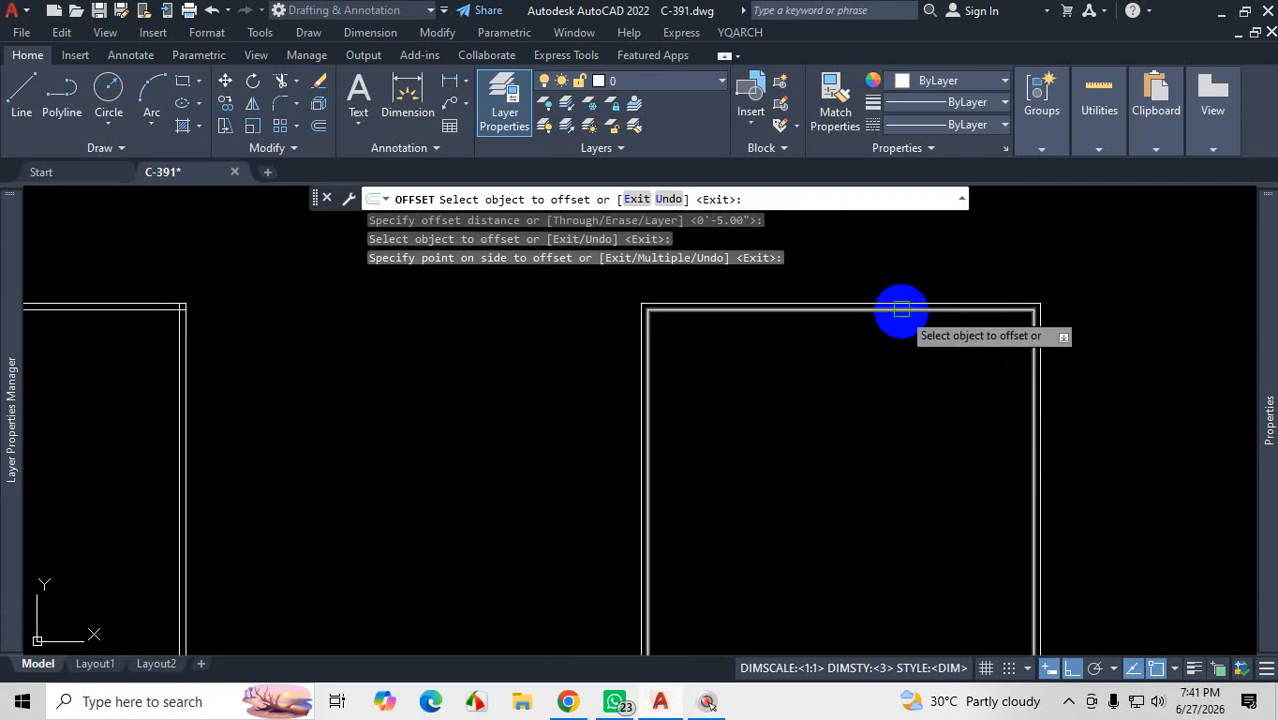
scroll(850, 361, "down", 3)
scroll(700, 335, "up", 5)
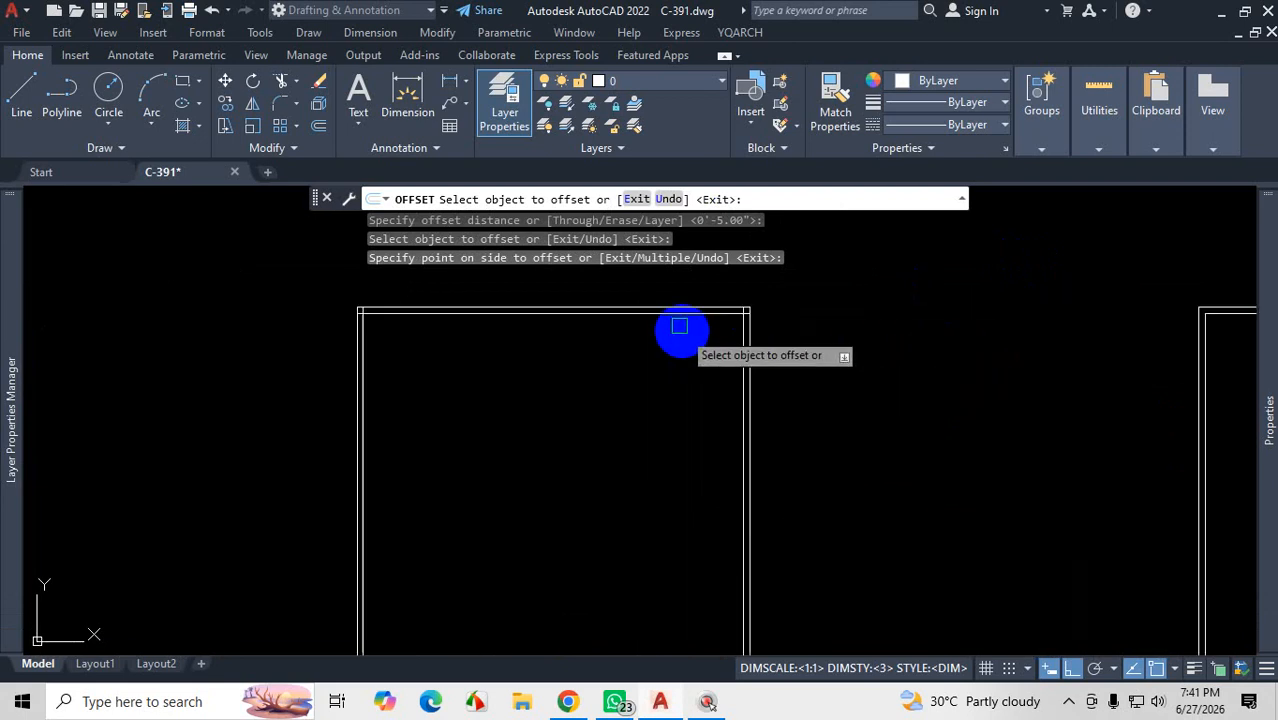
scroll(688, 323, "down", 5)
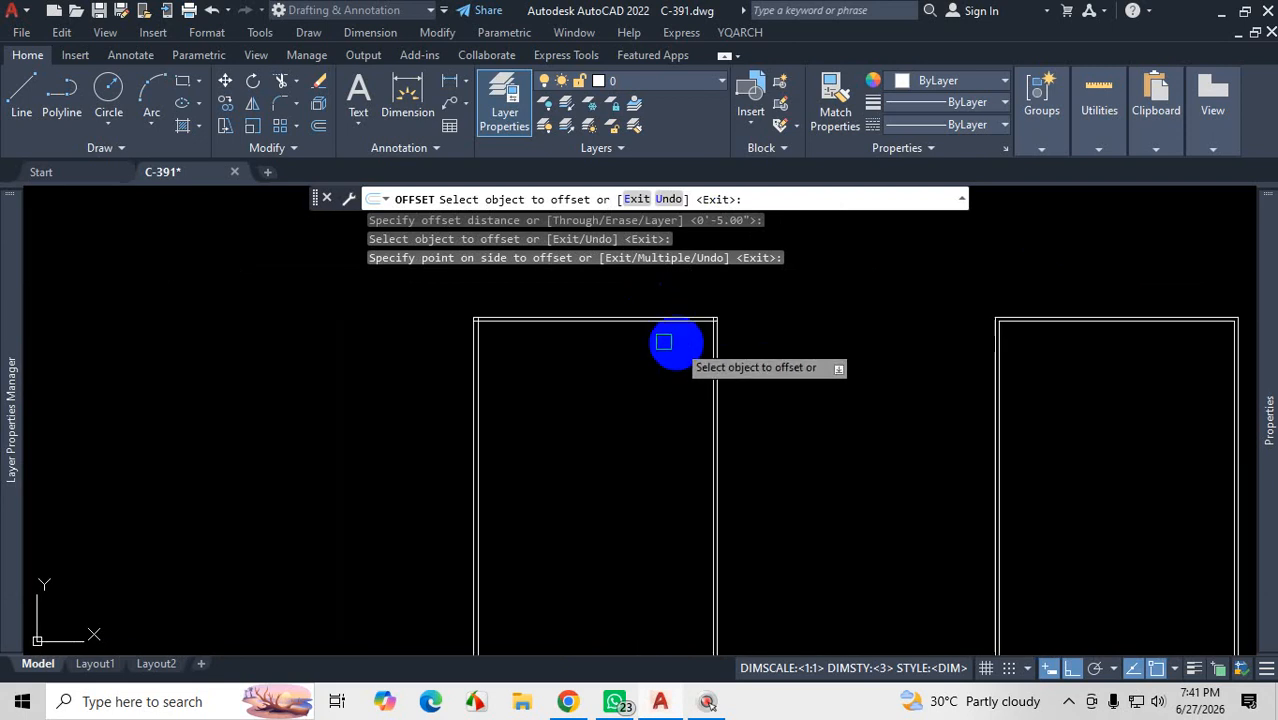
scroll(700, 355, "up", 6)
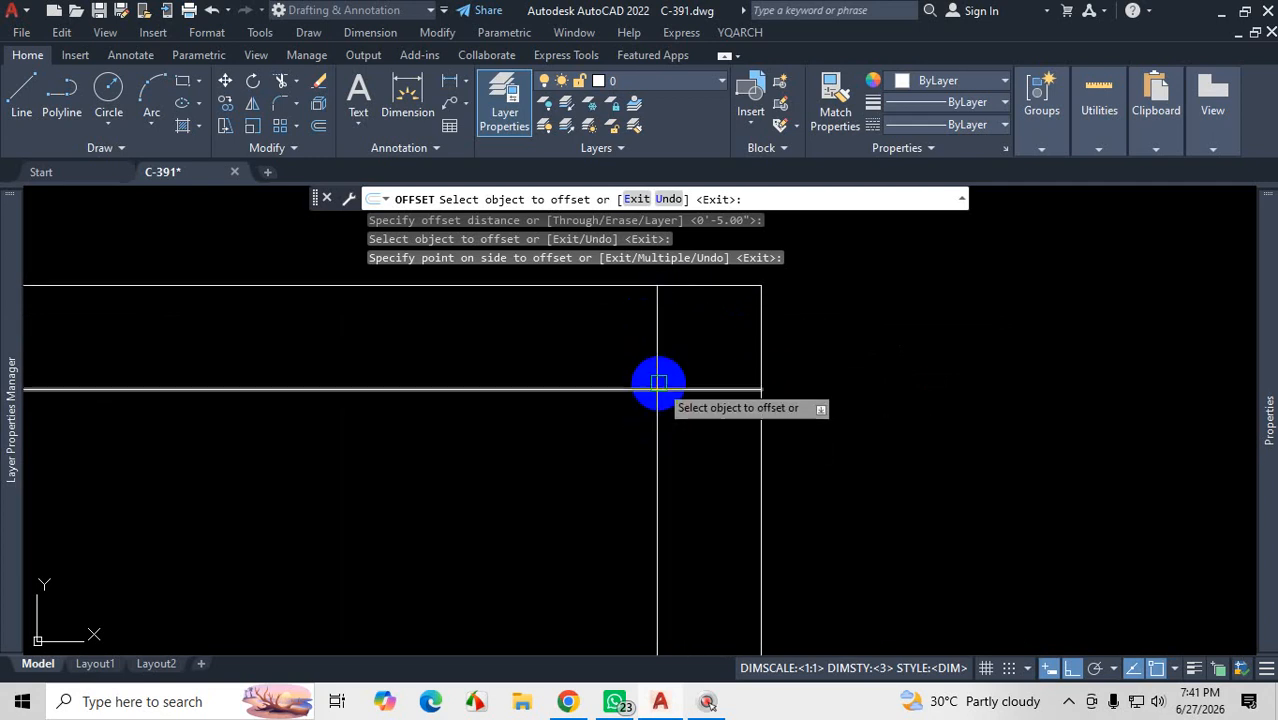
scroll(680, 380, "down", 4)
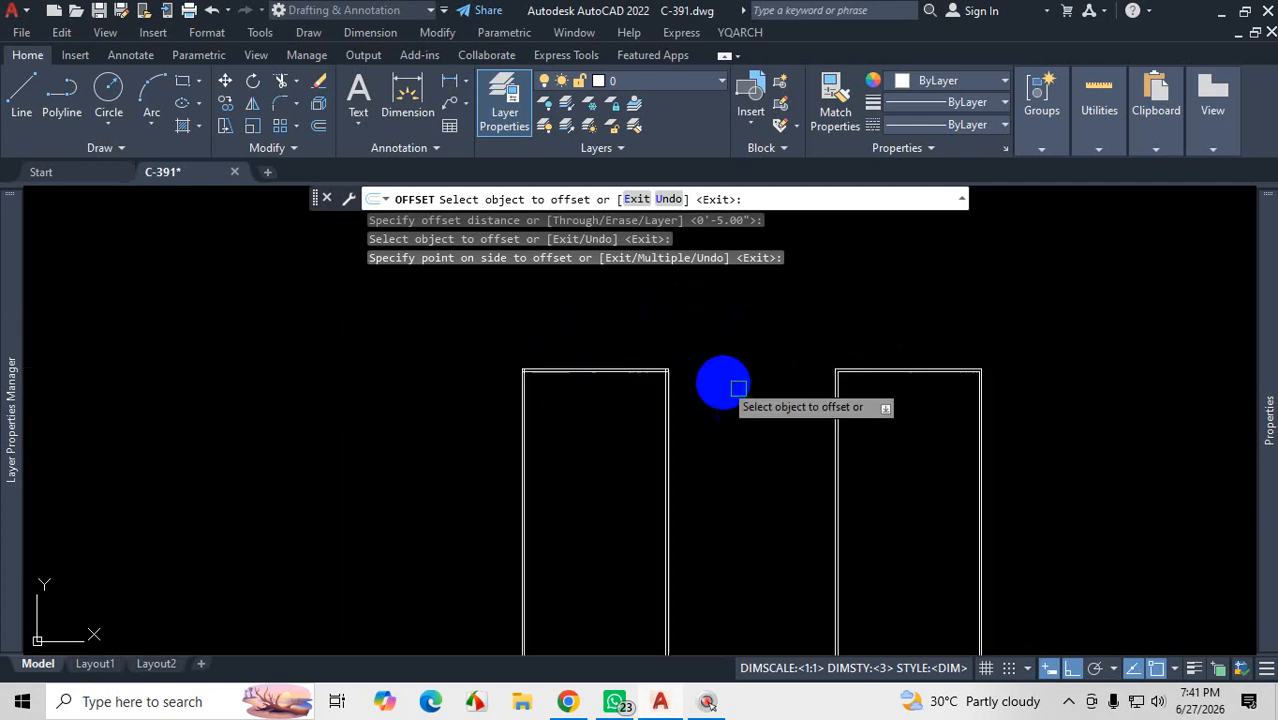
scroll(850, 378, "up", 5)
scroll(856, 378, "up", 5)
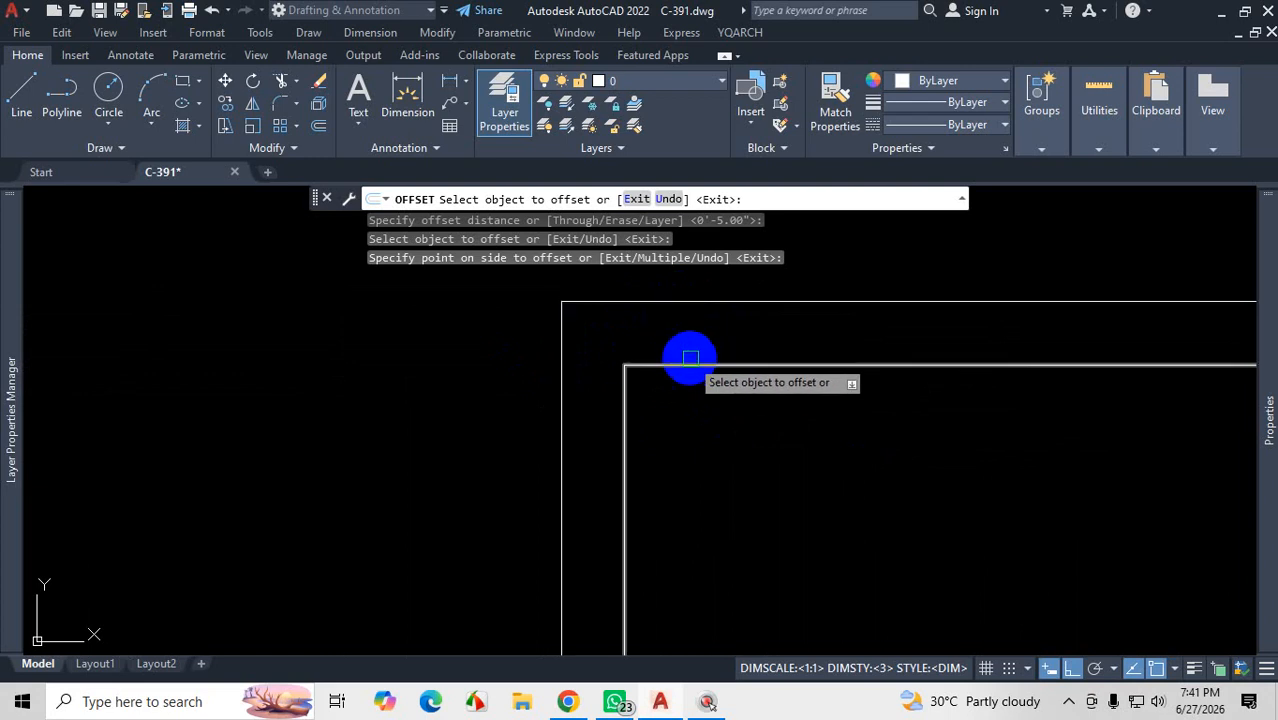
key("ctrl+1")
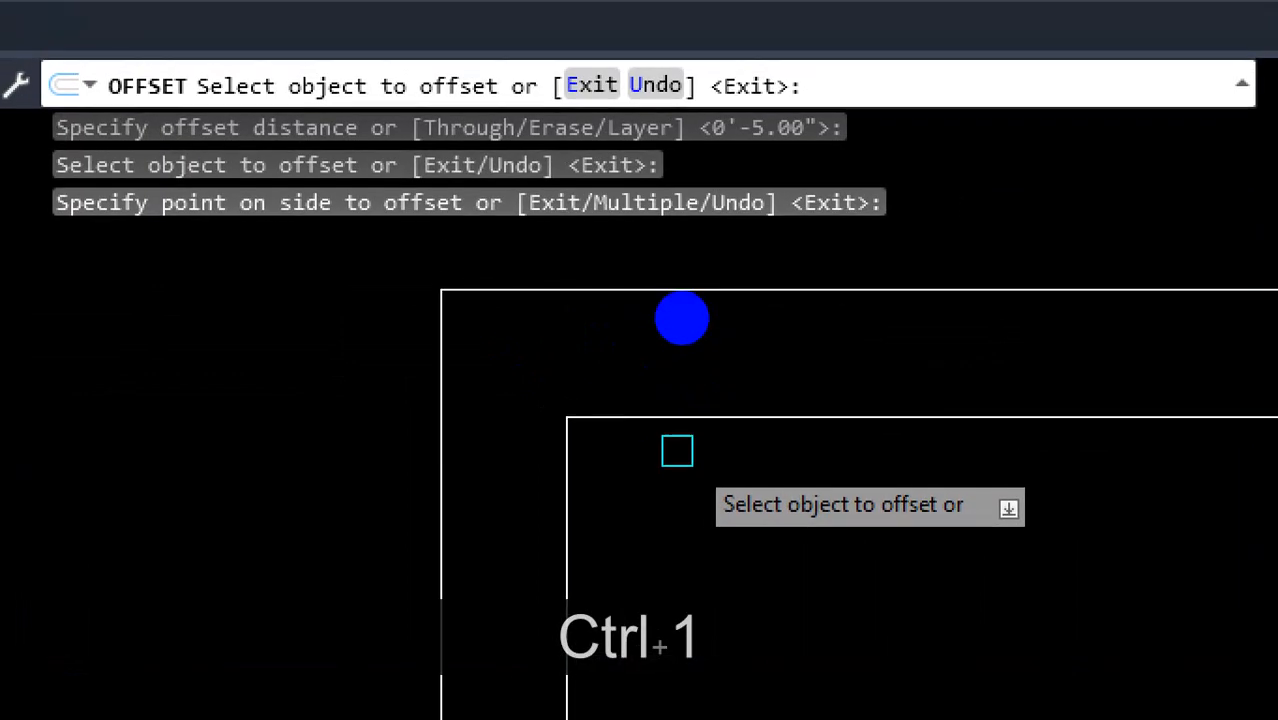
left_click_drag(684, 293, 586, 288)
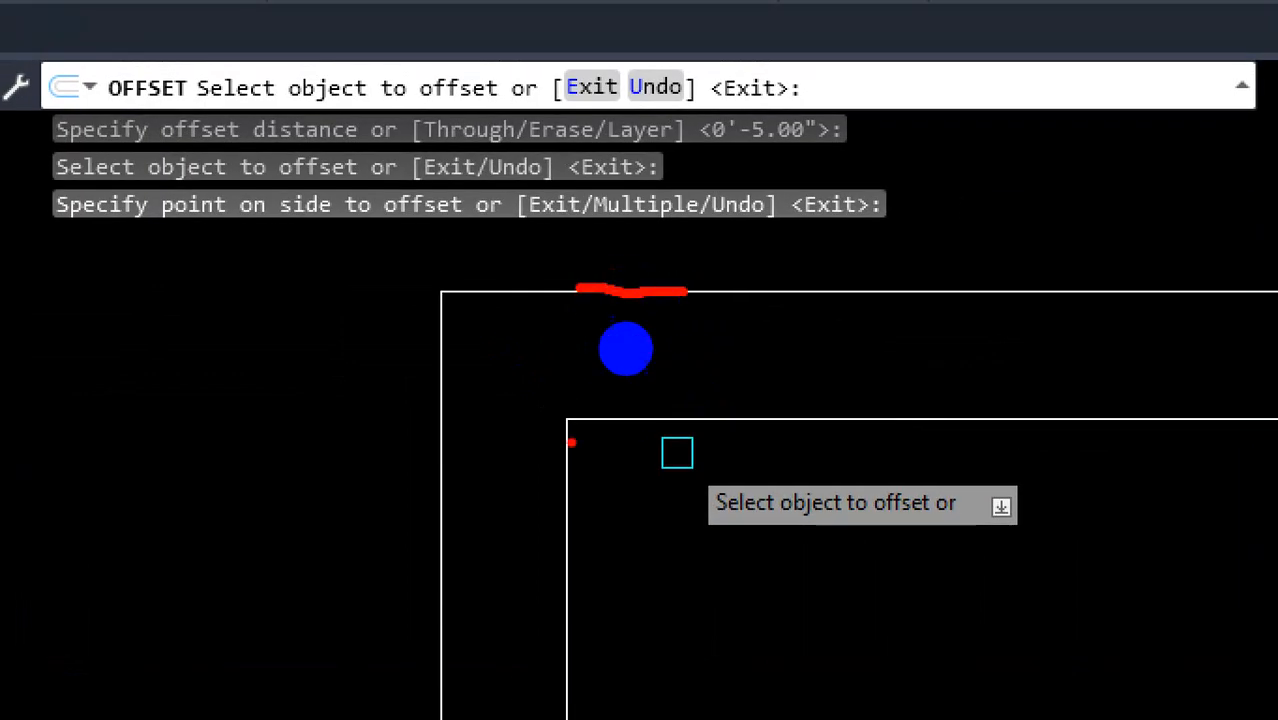
left_click_drag(444, 331, 552, 416)
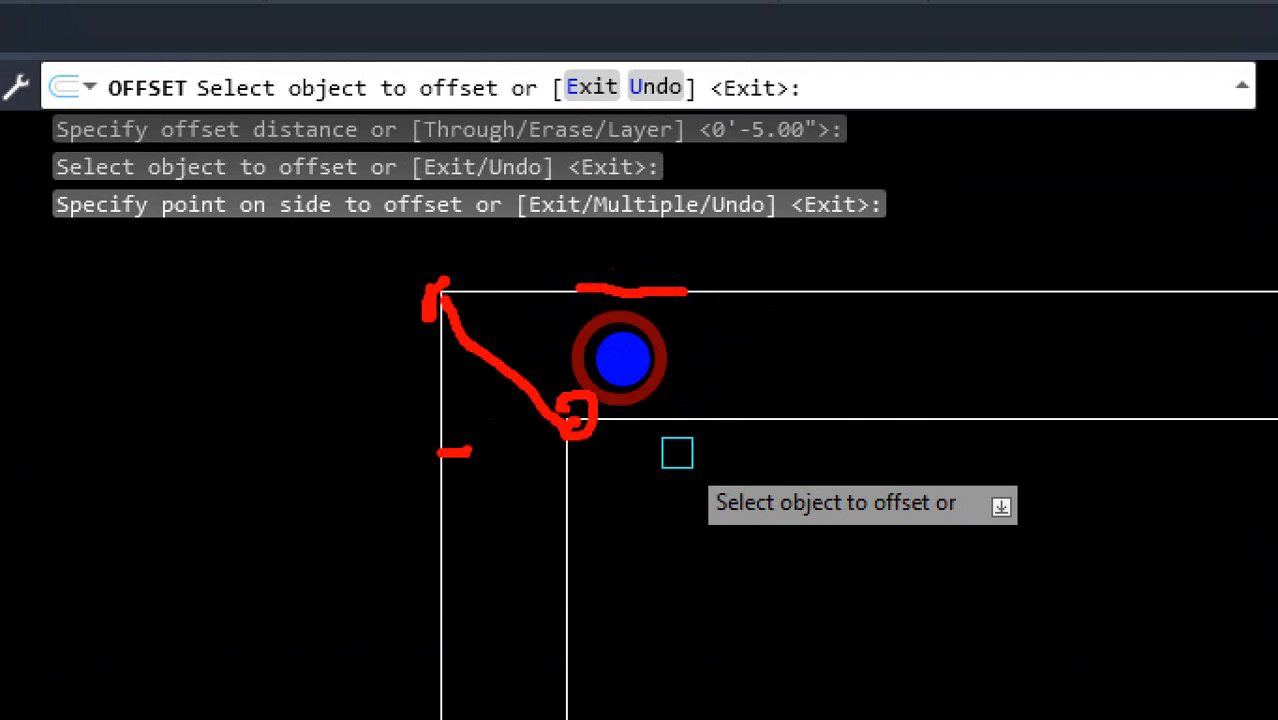
key("Escape")
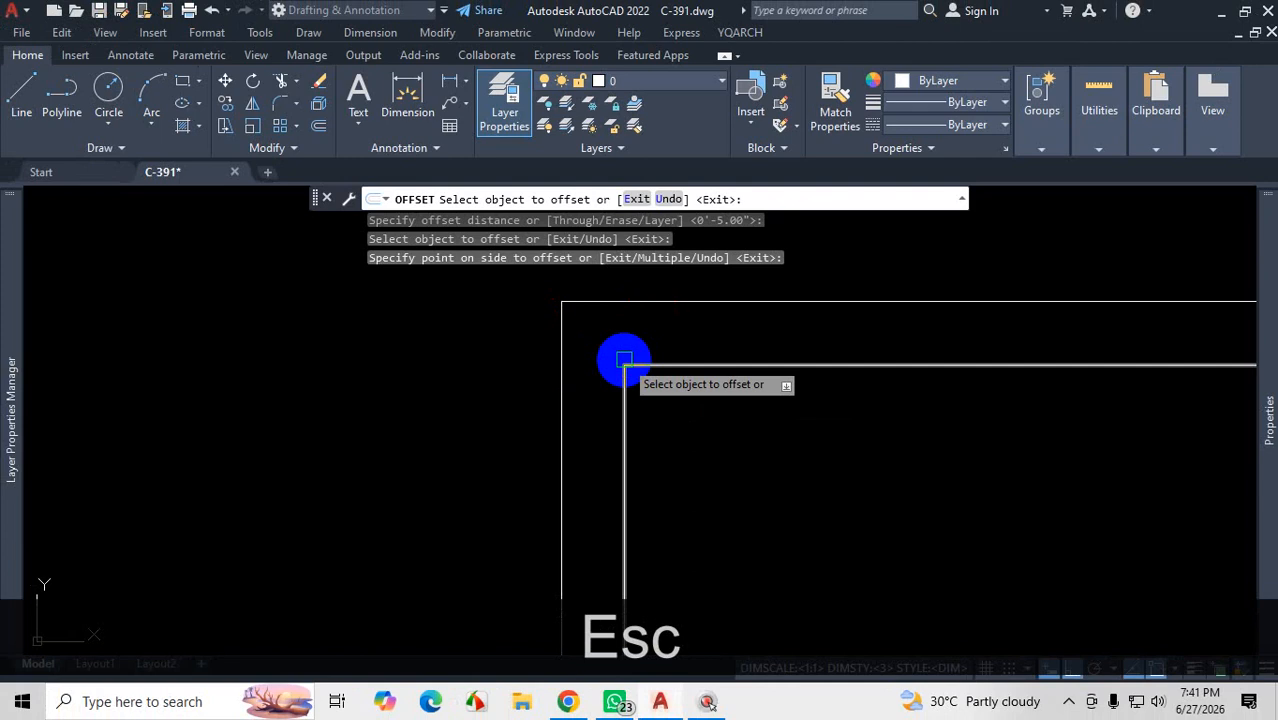
scroll(640, 360, "down", 6)
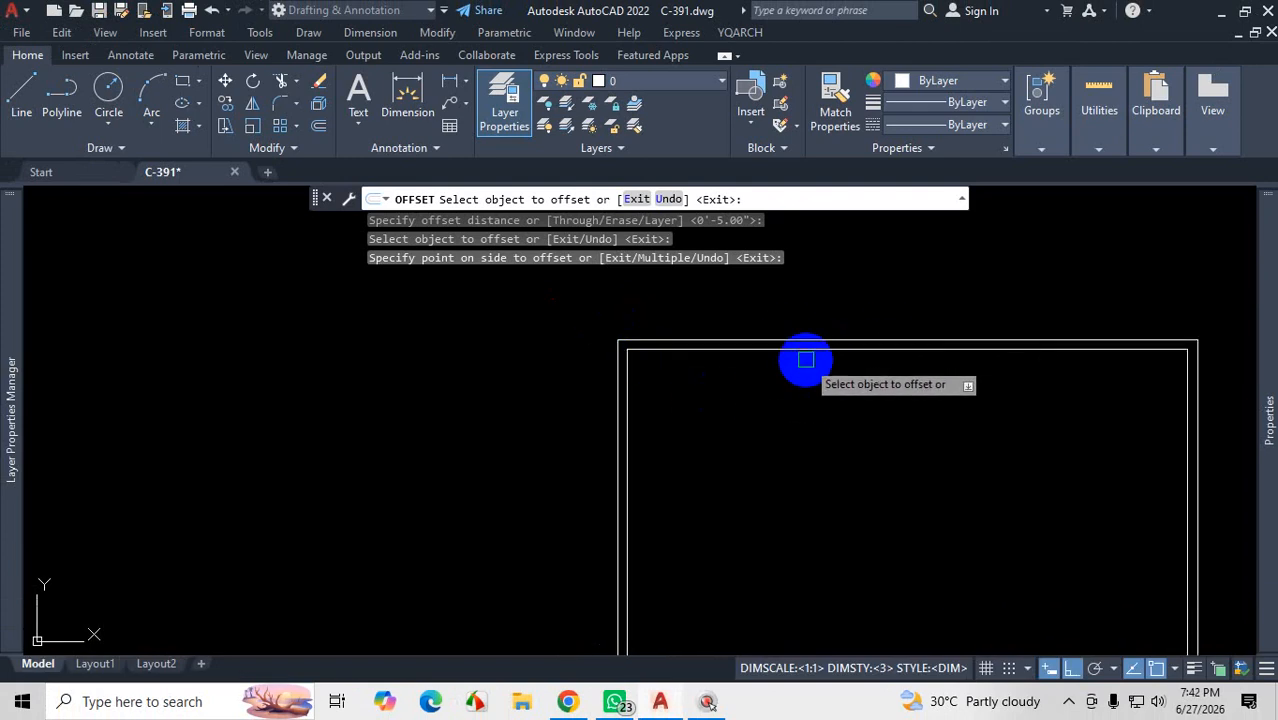
key("Escape")
Step: Examine the upper wall lines of both rectangles side by side
scroll(850, 350, "down", 5)
scroll(620, 380, "up", 4)
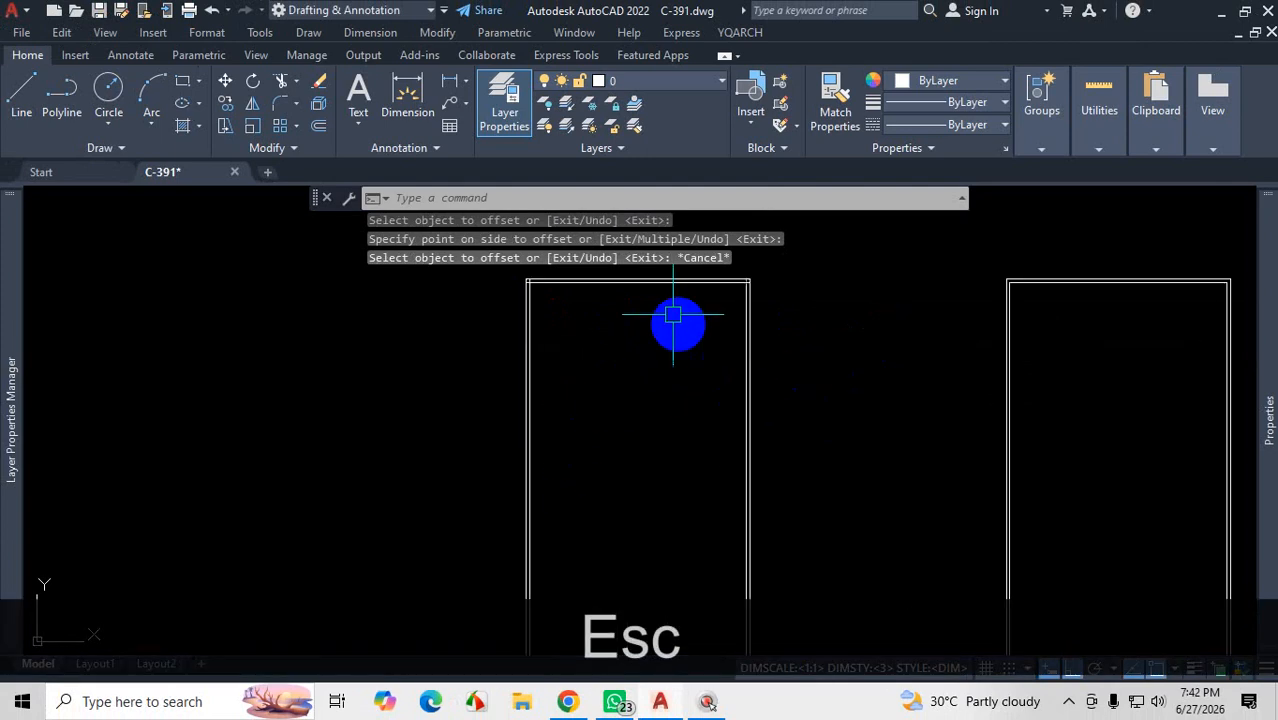
scroll(630, 317, "down", 3)
scroll(850, 308, "up", 3)
scroll(841, 303, "down", 3)
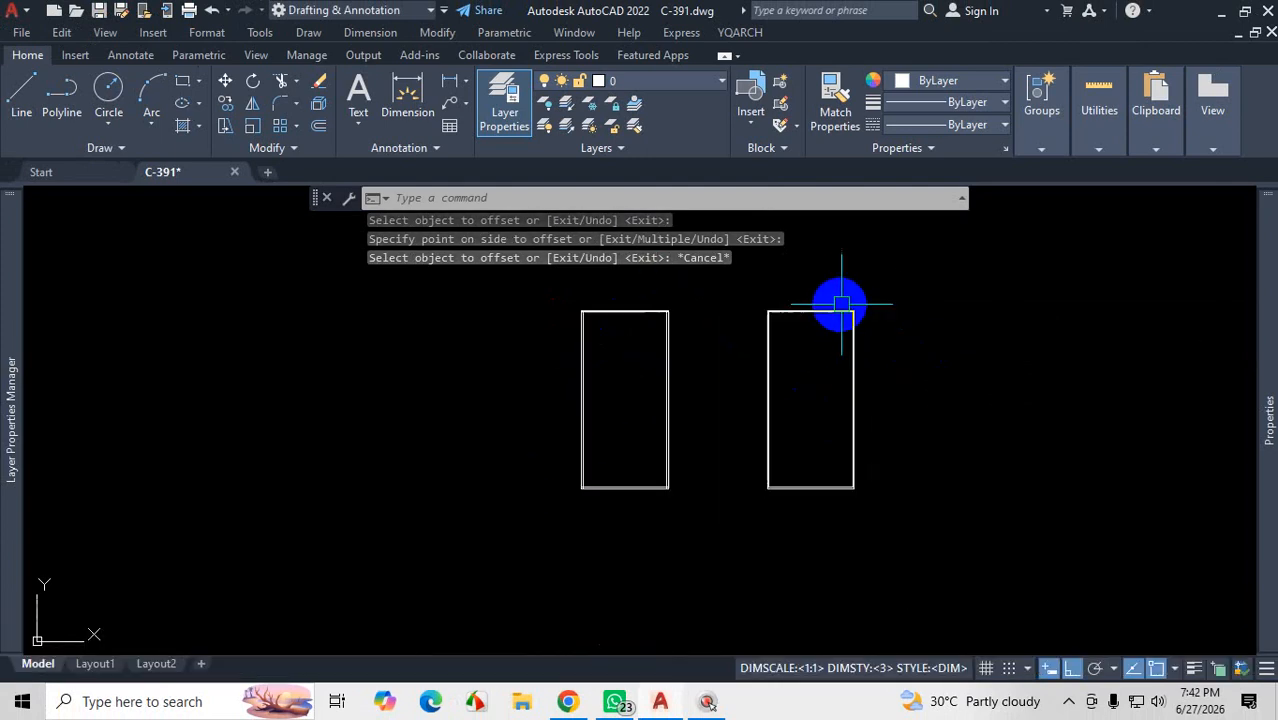
scroll(700, 325, "up", 4)
scroll(790, 350, "down", 2)
scroll(926, 324, "up", 4)
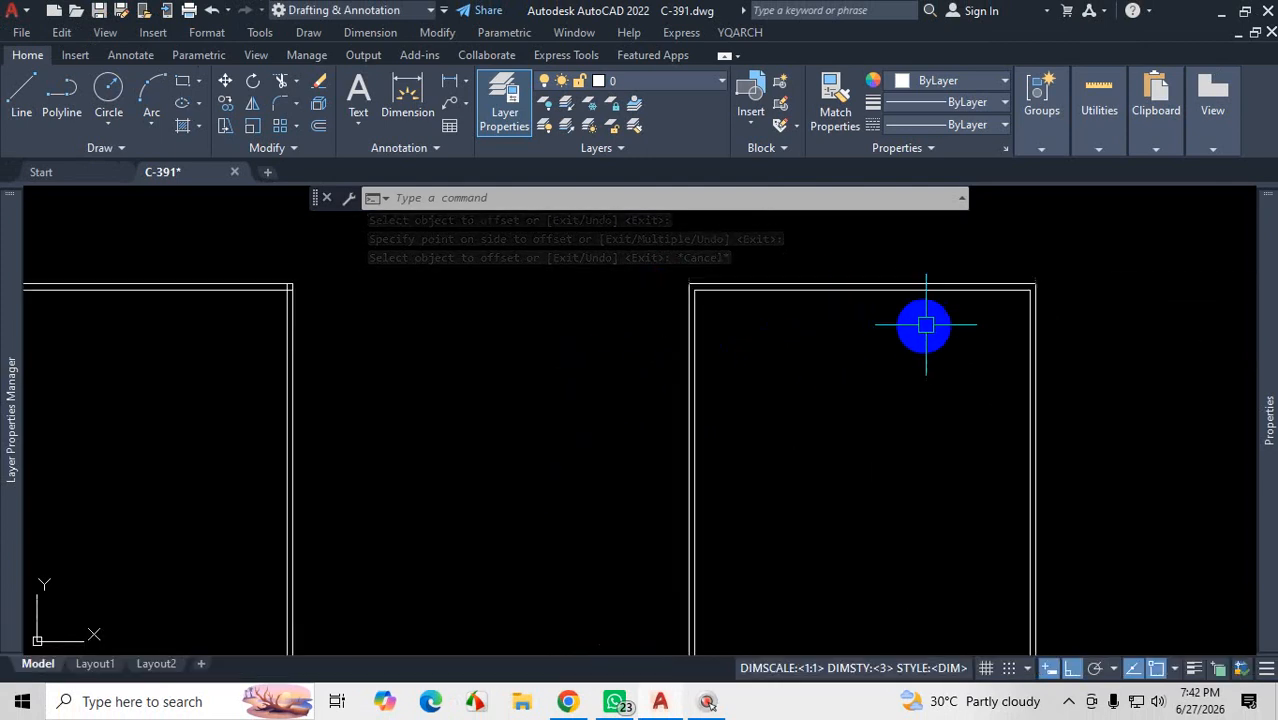
scroll(926, 324, "up", 2)
scroll(816, 300, "down", 2)
scroll(950, 302, "down", 2)
scroll(930, 297, "up", 4)
scroll(931, 302, "down", 5)
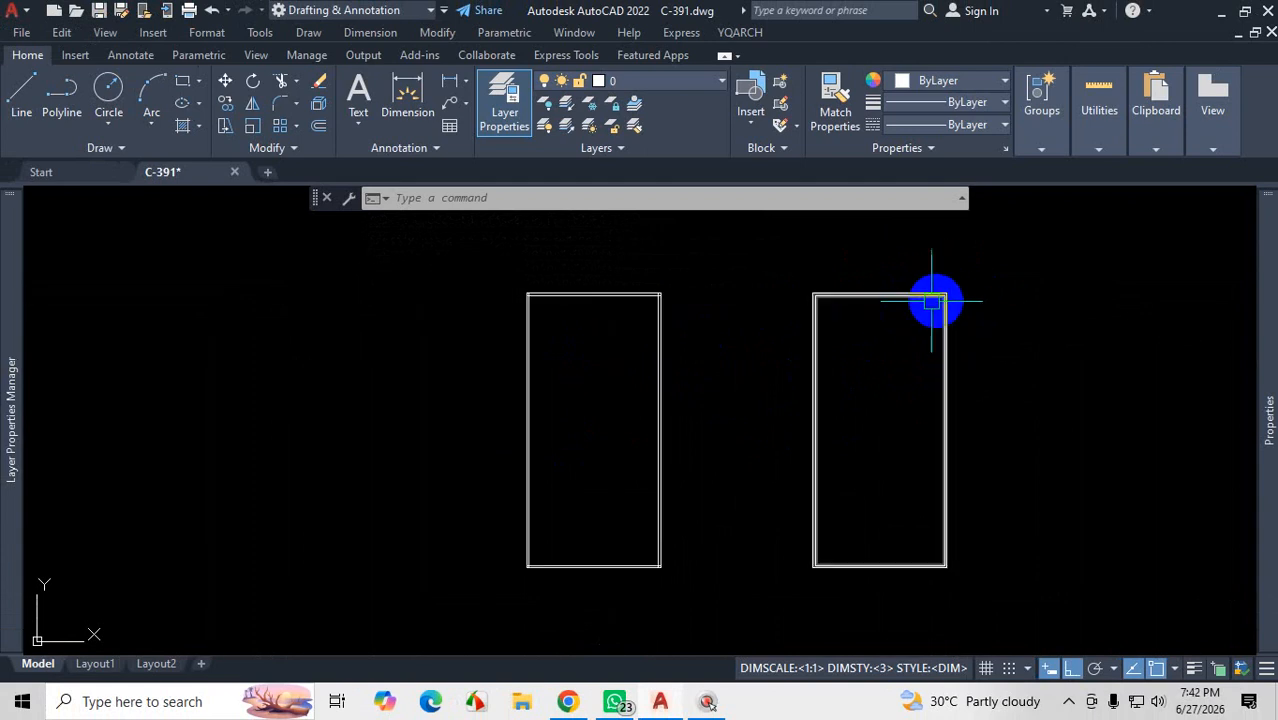
scroll(543, 300, "up", 4)
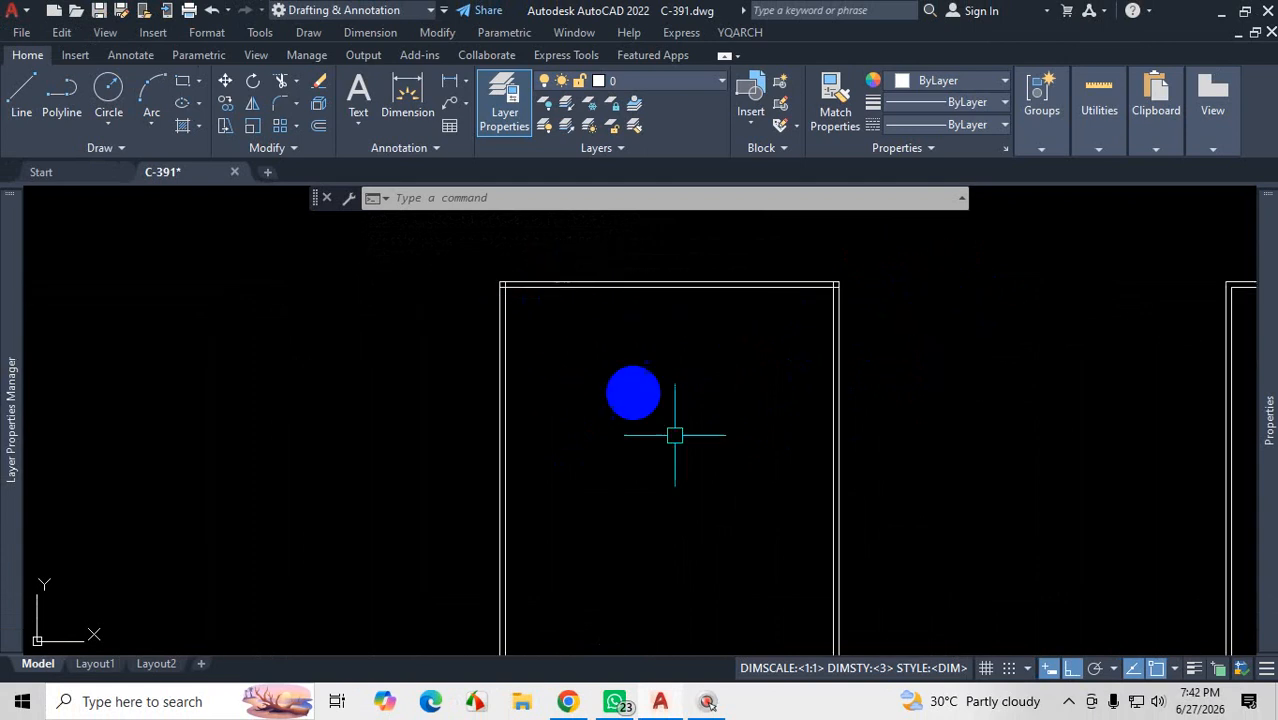
left_click(1069, 702)
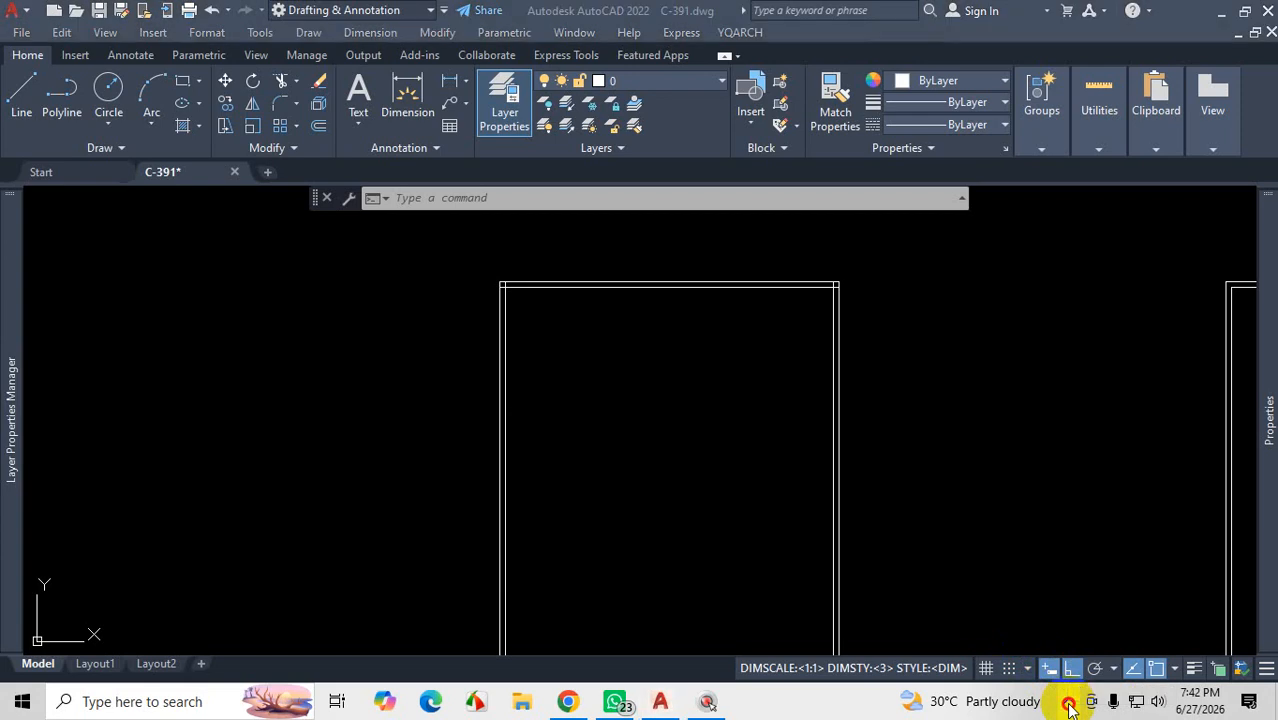
Step: Select the outer top line of the left rectangle to inspect how far it extends, and clear the selection
scroll(491, 314, "down", 2)
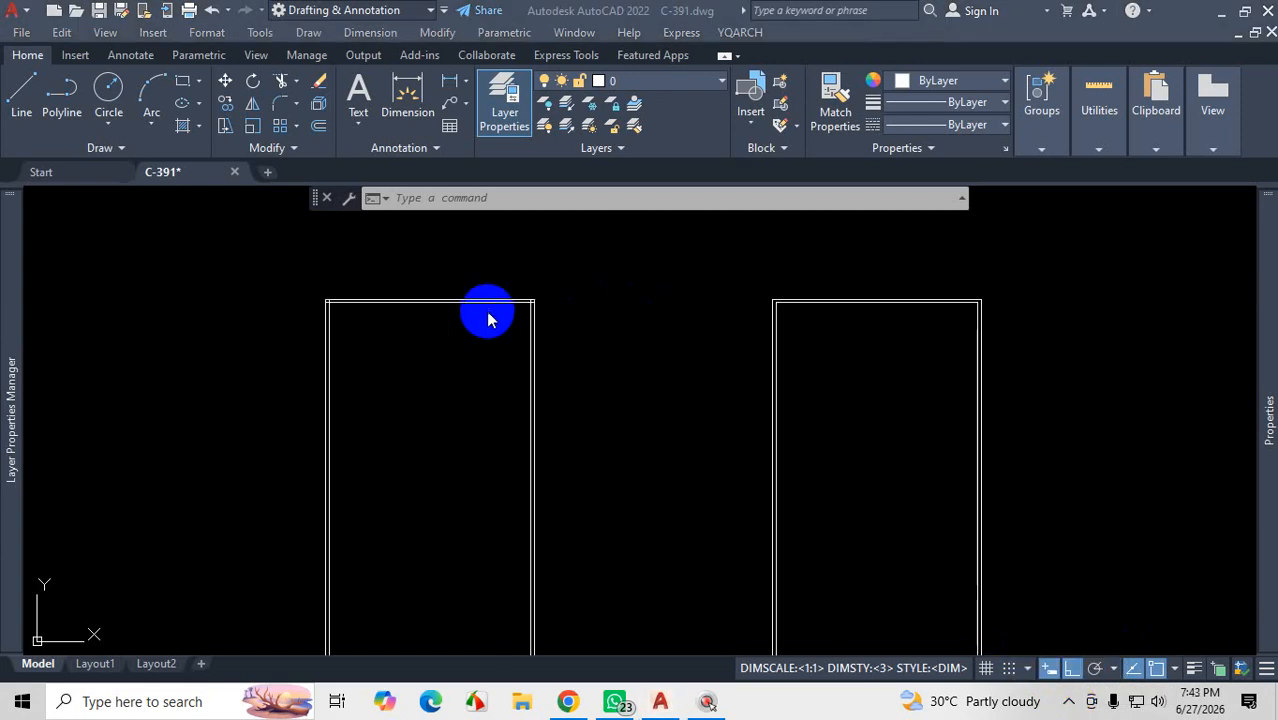
scroll(522, 300, "up", 6)
scroll(603, 315, "down", 5)
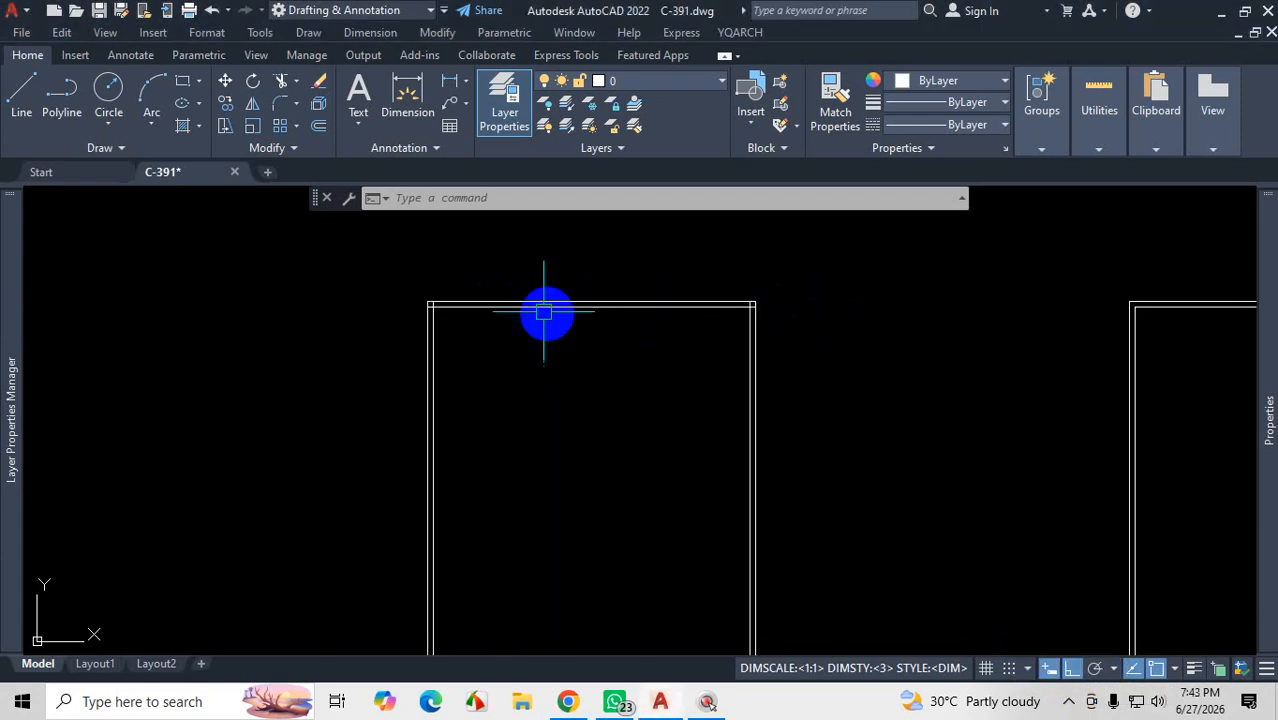
scroll(602, 289, "up", 2)
left_click(605, 294)
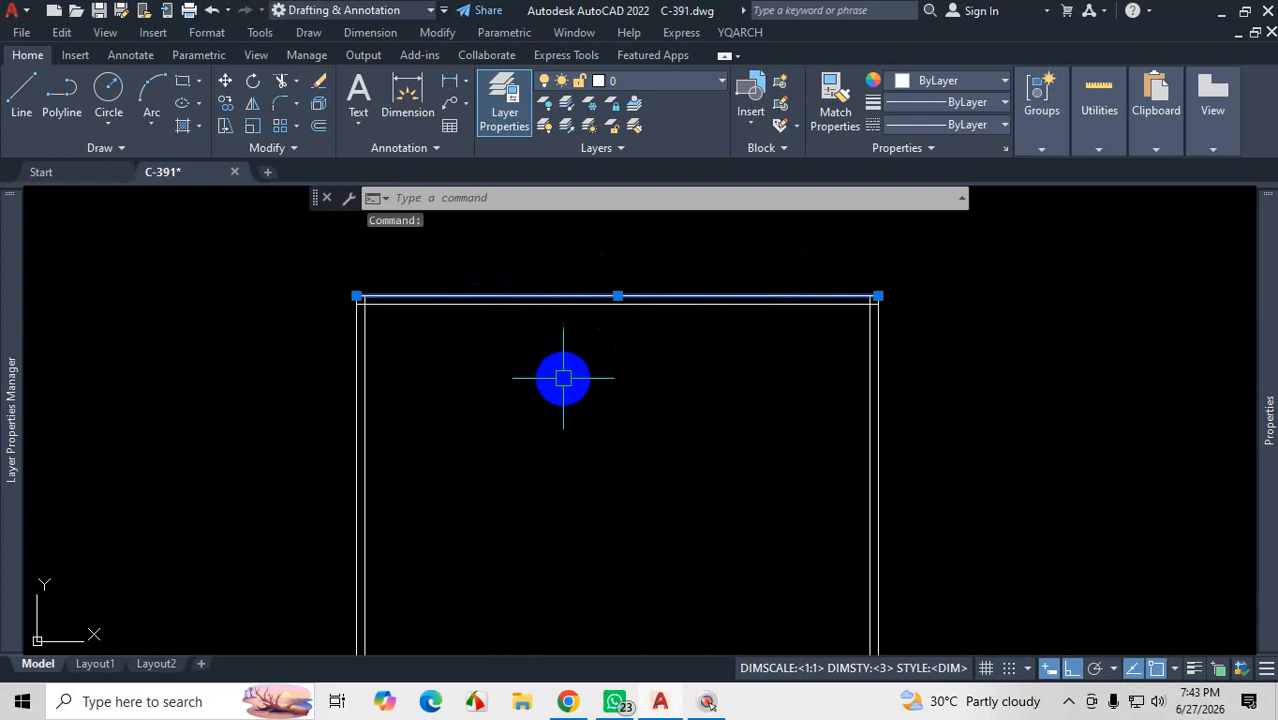
key("ctrl+1")
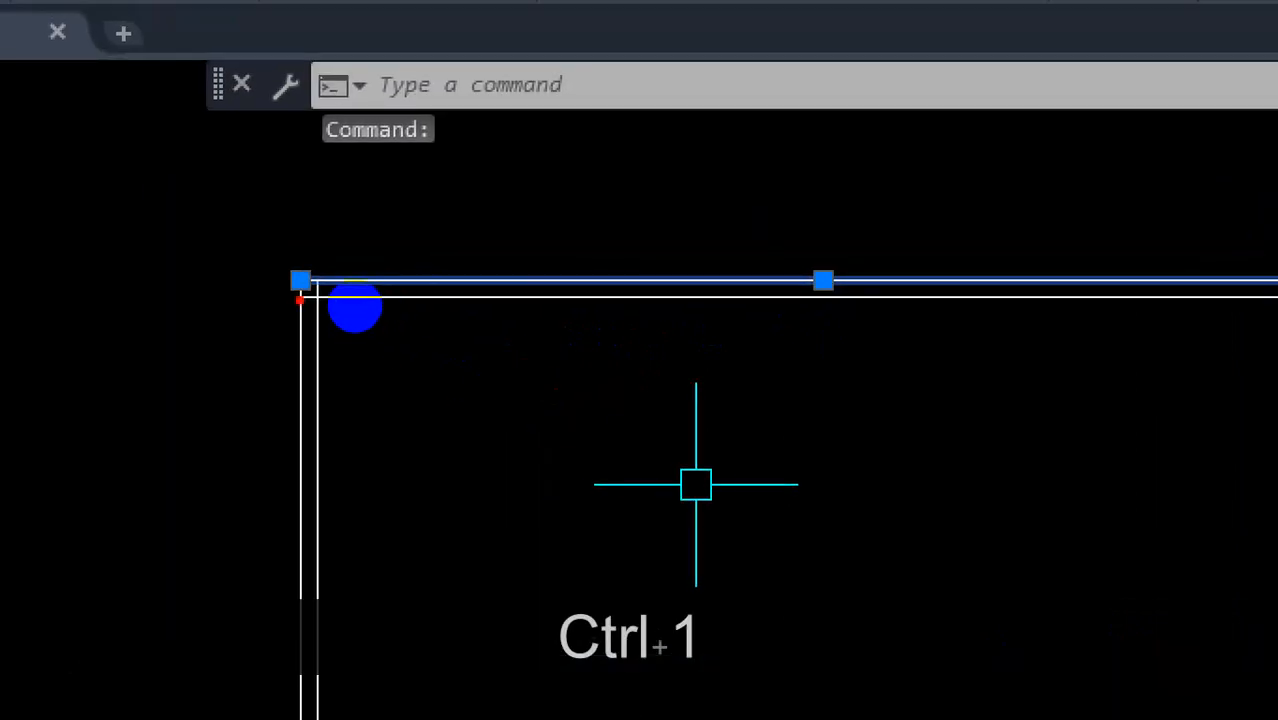
left_click_drag(238, 248, 783, 255)
key("Escape")
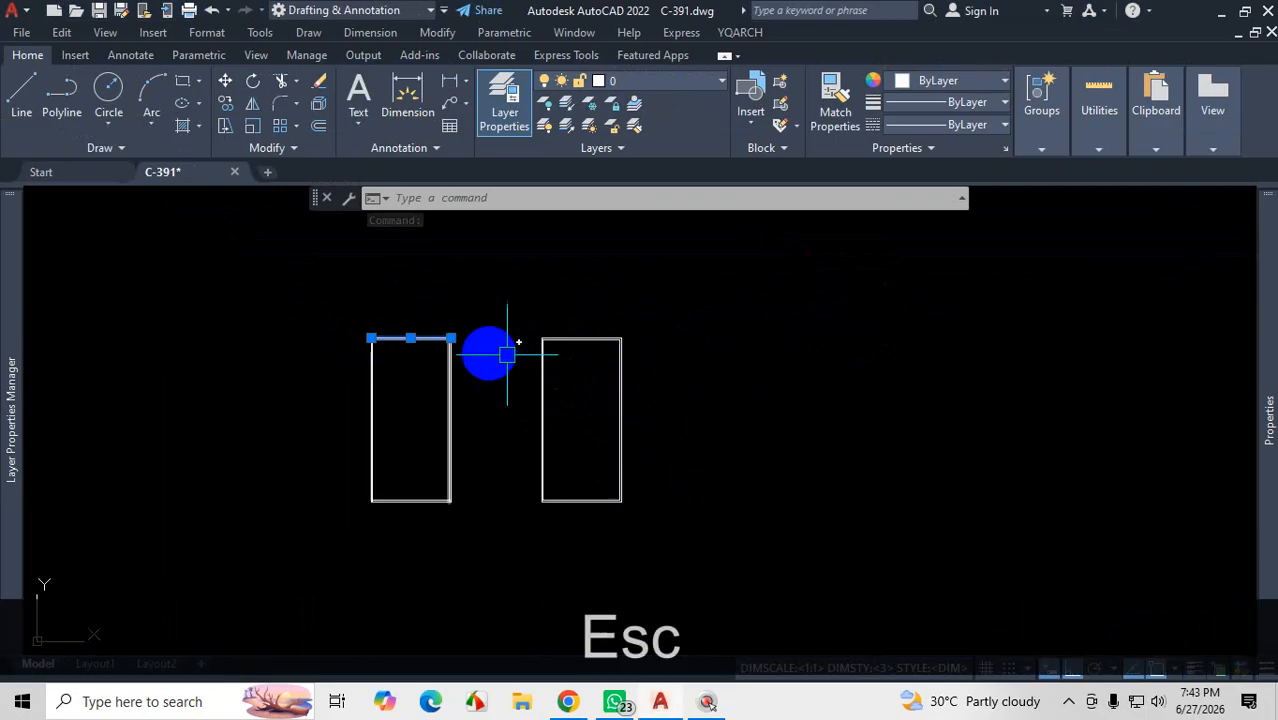
Step: Select the outer outline of the right rectangle to inspect its connected edges at the upper left corner, and clear the selection
scroll(561, 374, "up", 5)
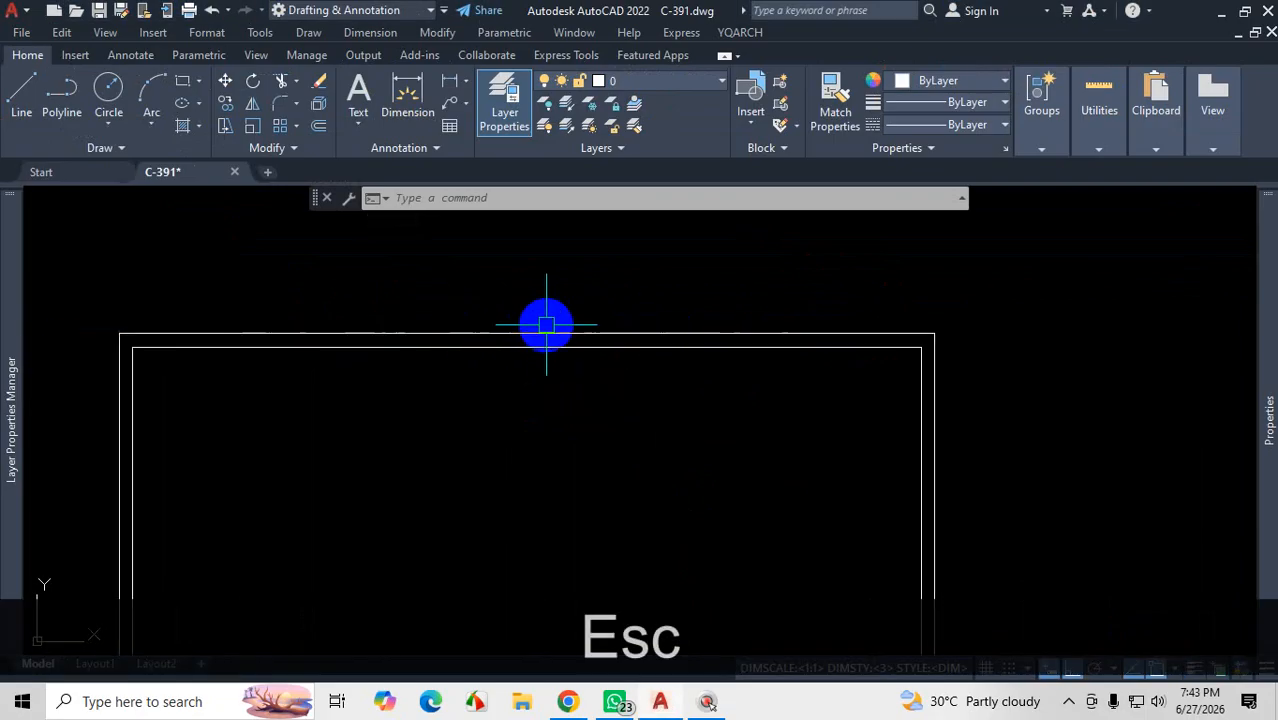
left_click(546, 328)
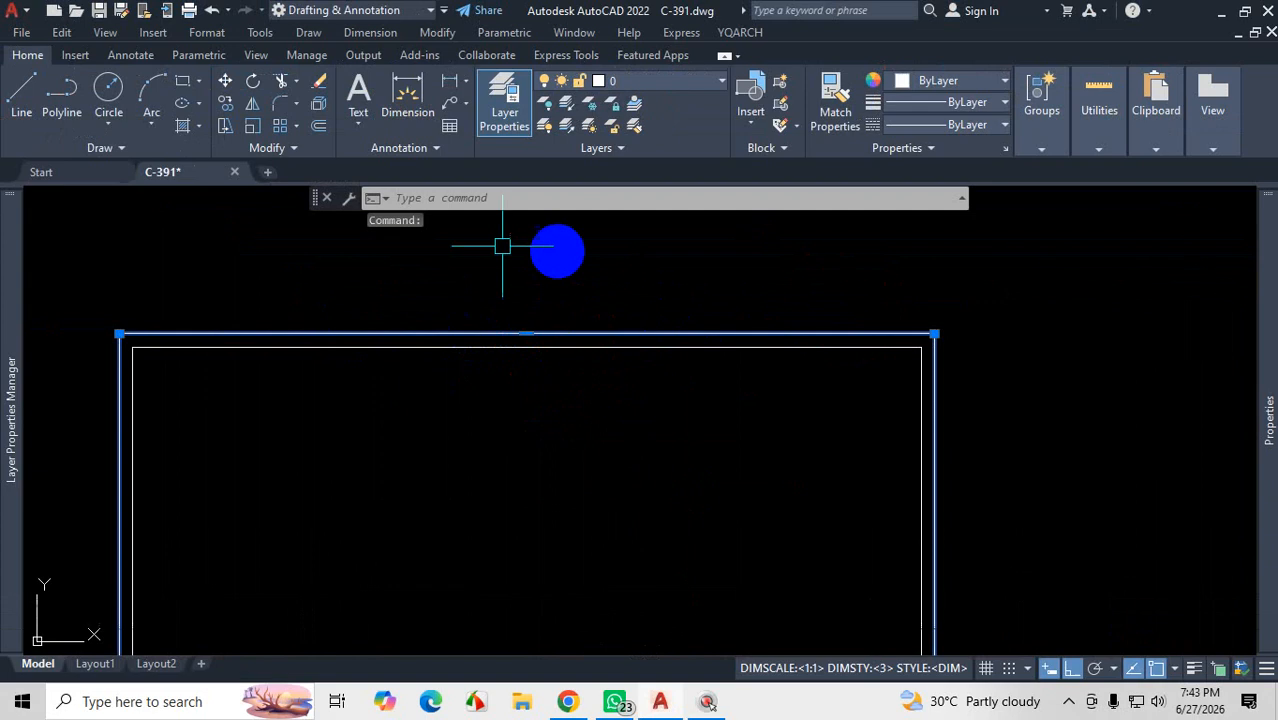
scroll(469, 371, "down", 4)
scroll(469, 371, "up", 4)
key("ctrl+1")
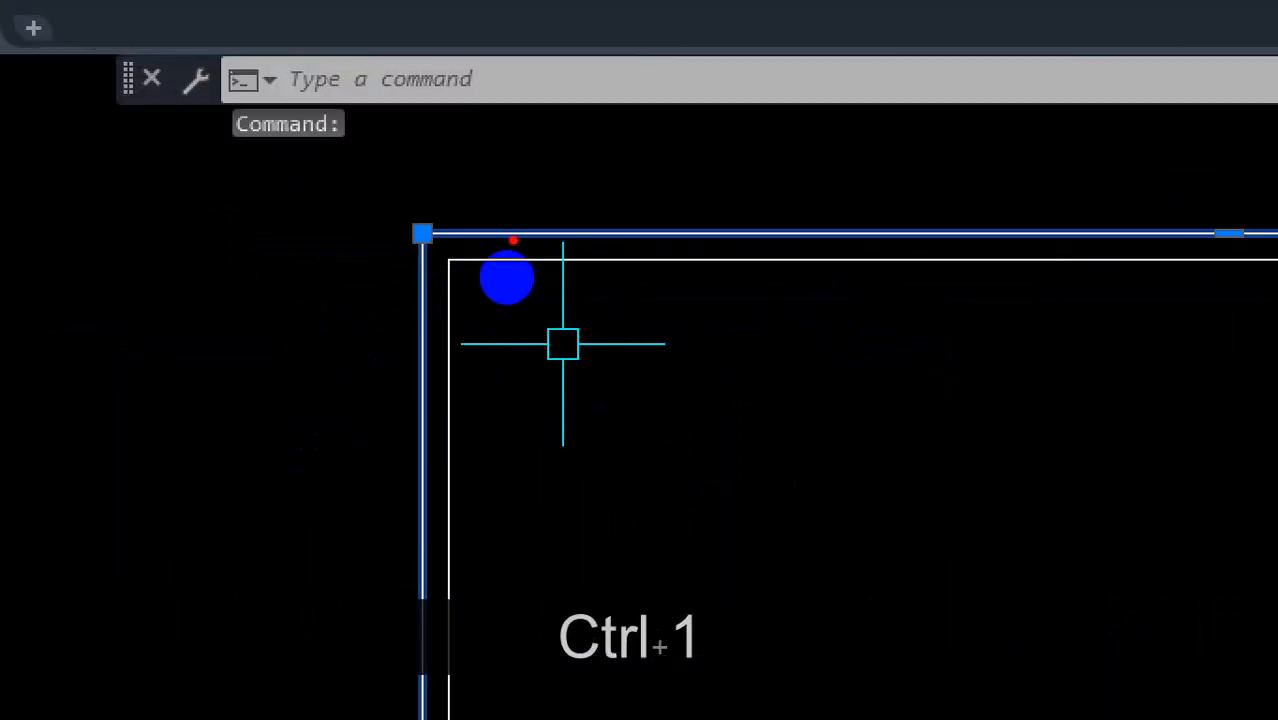
mouse_move(513, 240)
left_mouse_down()
mouse_move(422, 238)
mouse_move(421, 305)
mouse_move(486, 316)
left_mouse_up()
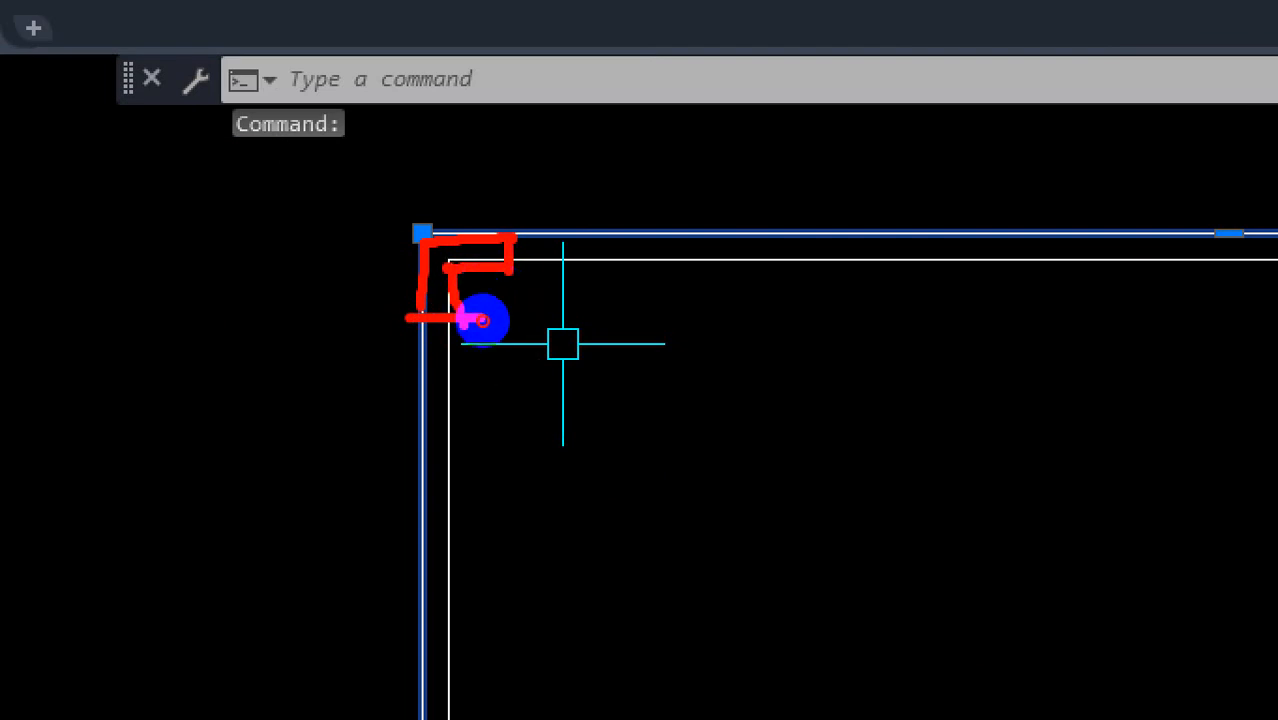
key("Escape")
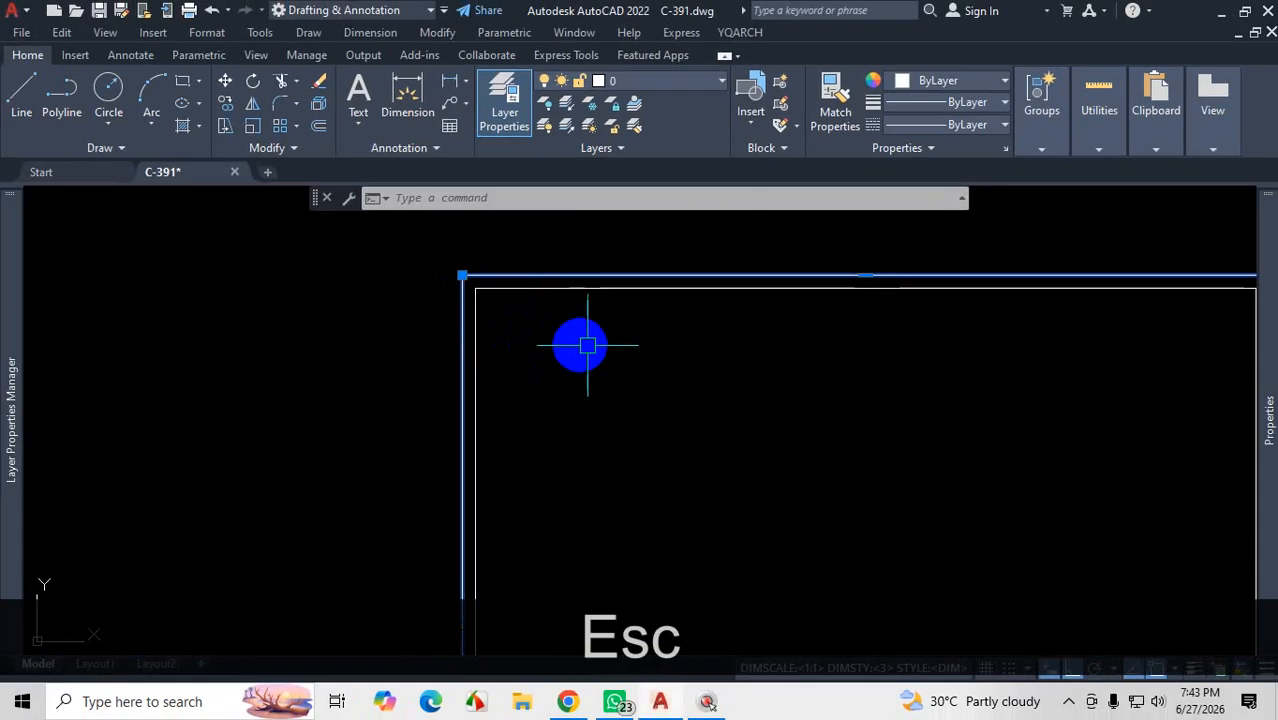
scroll(581, 342, "down", 3)
scroll(618, 342, "up", 3)
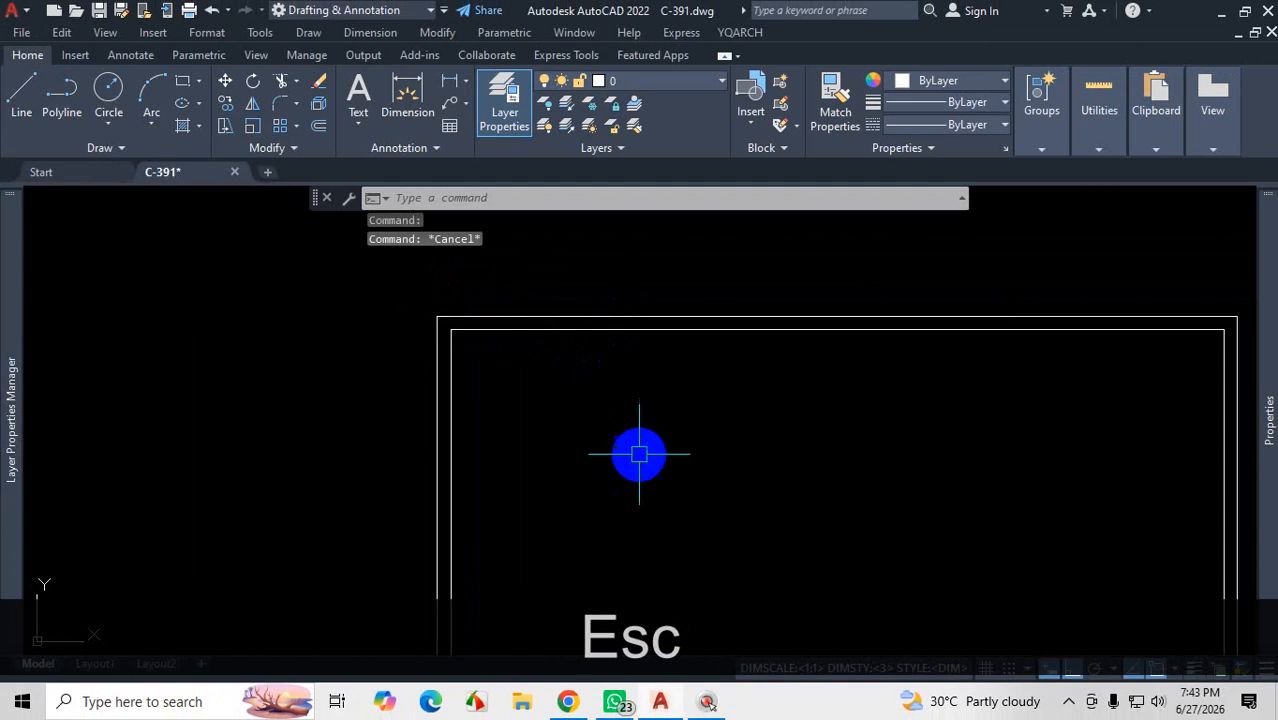
Step: Compare how the wall lines meet at the upper corners and along the lower edges of the left and right rectangles
scroll(670, 442, "down", 8)
scroll(489, 427, "up", 10)
scroll(586, 409, "up", 4)
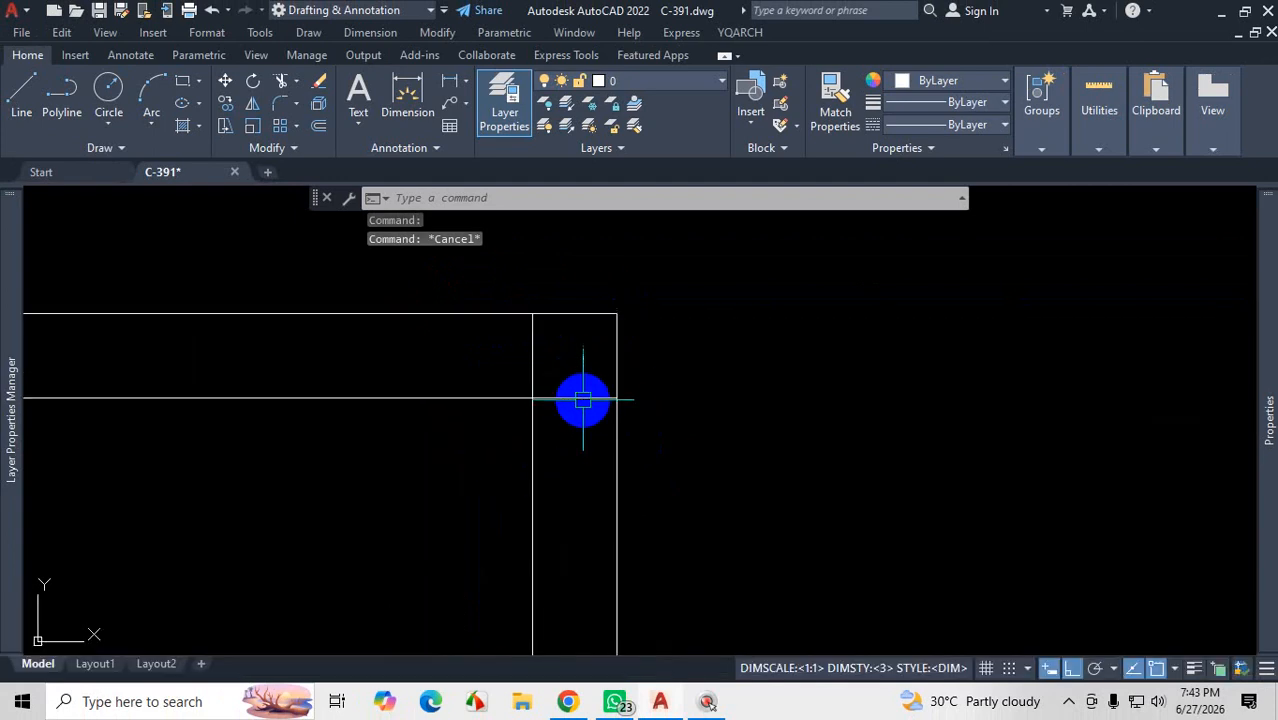
scroll(470, 391, "down", 10)
scroll(1066, 405, "up", 8)
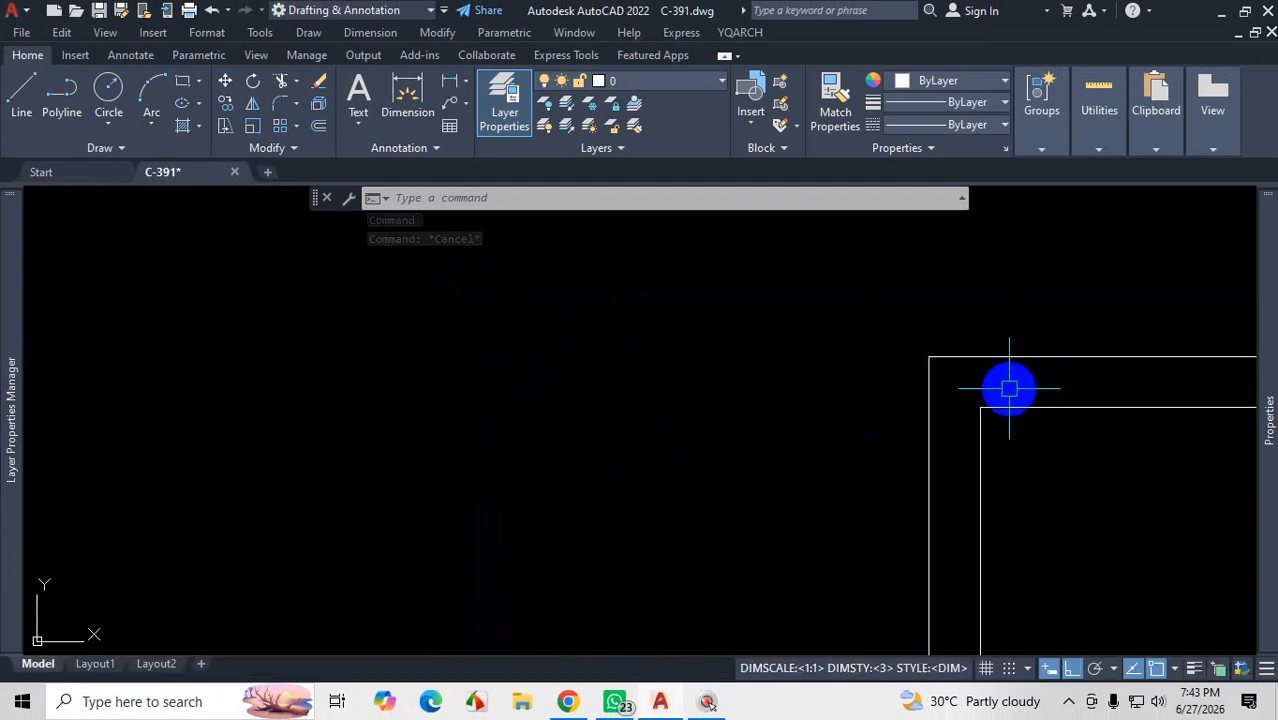
scroll(941, 380, "down", 10)
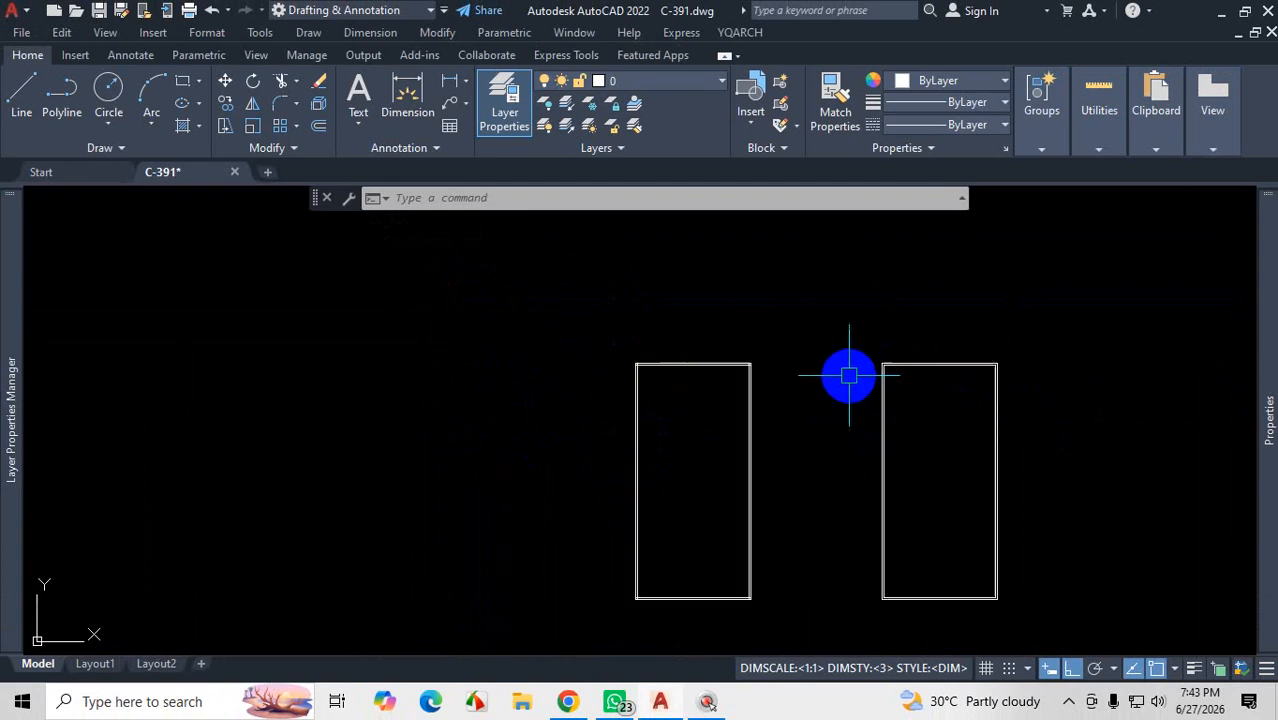
scroll(682, 612, "up", 4)
scroll(681, 505, "down", 2)
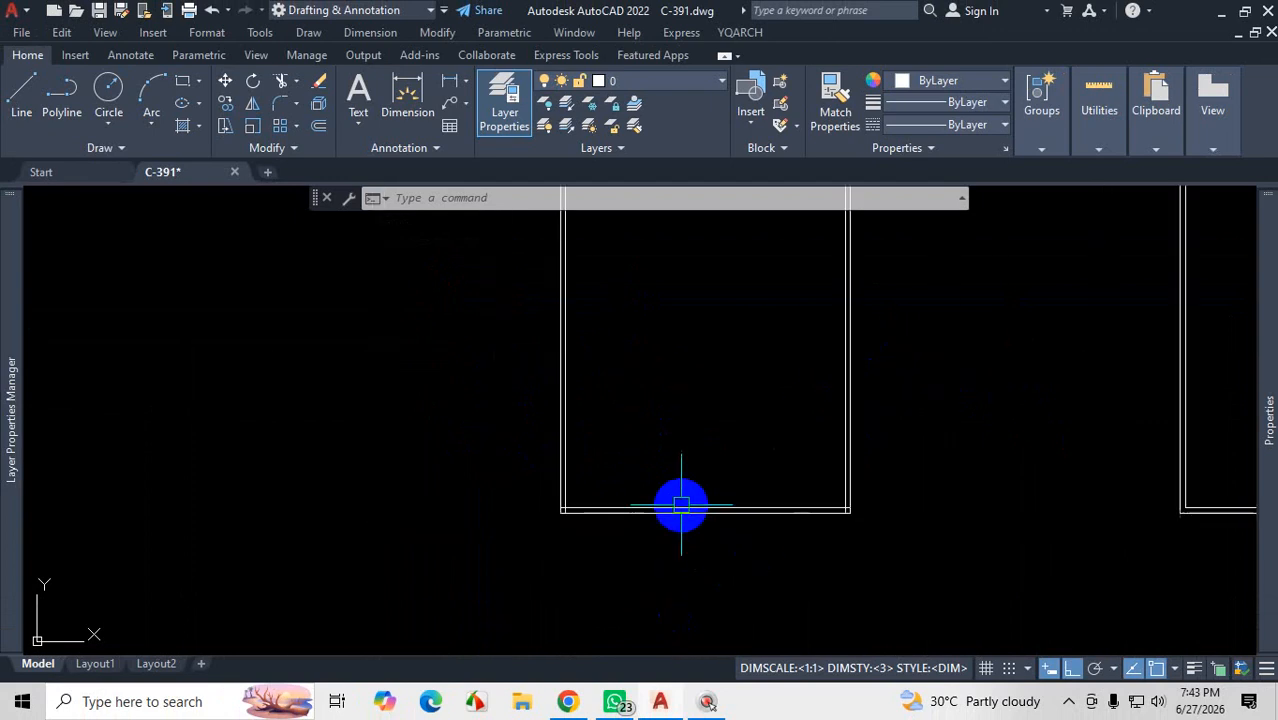
Step: Switch to the floor plan PDF in Chrome, mark the 14' lengths of the two lower rooms with on-screen ink, and clear the marks
mouse_move(620, 707)
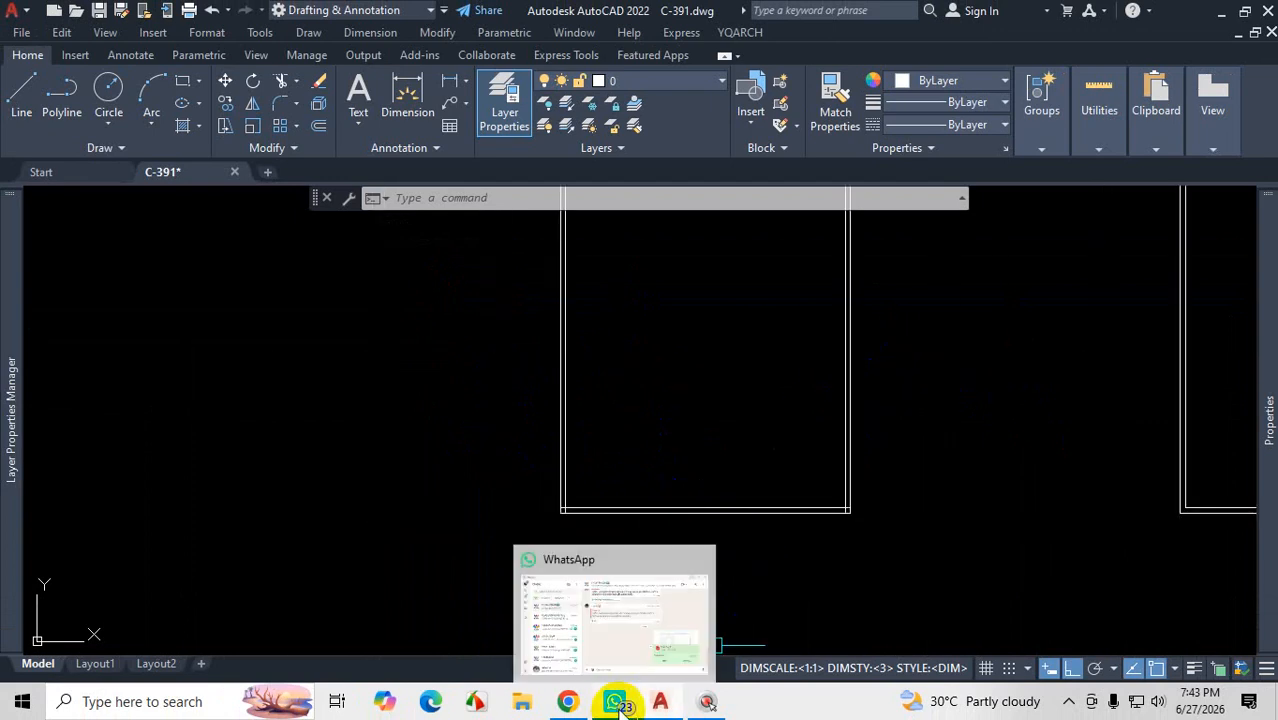
left_click(580, 708)
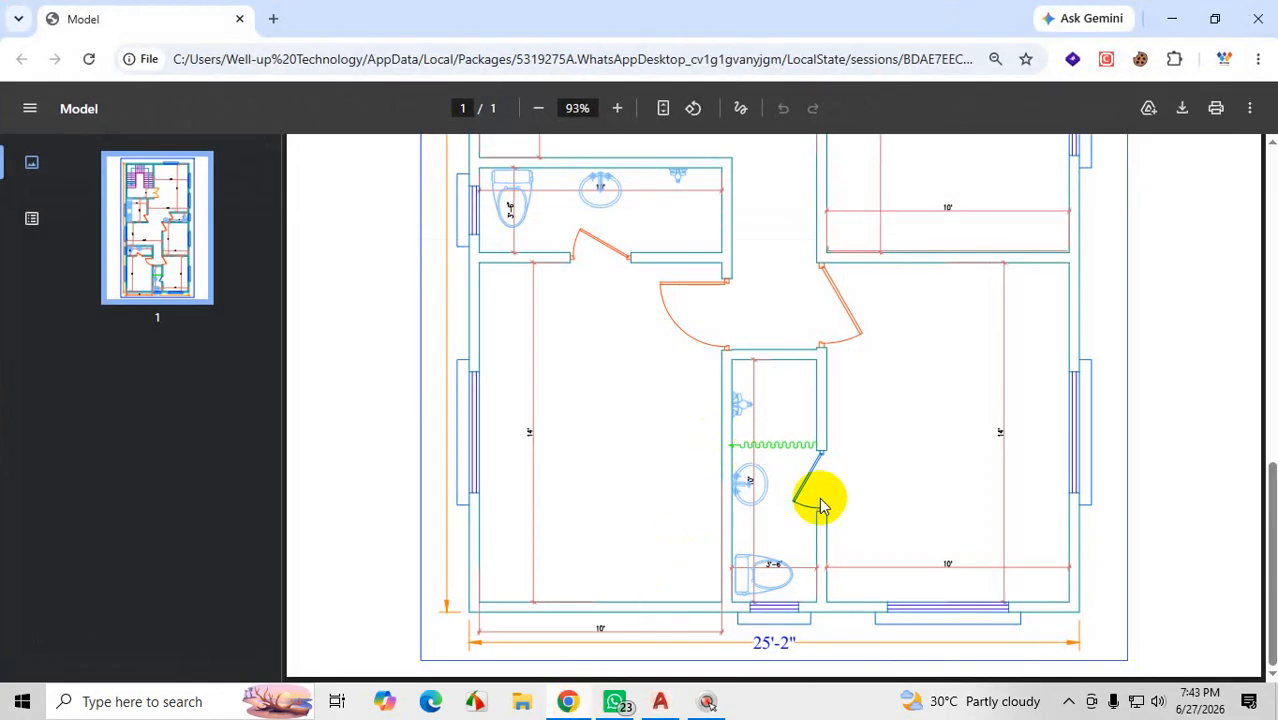
key("ctrl")
key("ctrl+1")
right_click(956, 606)
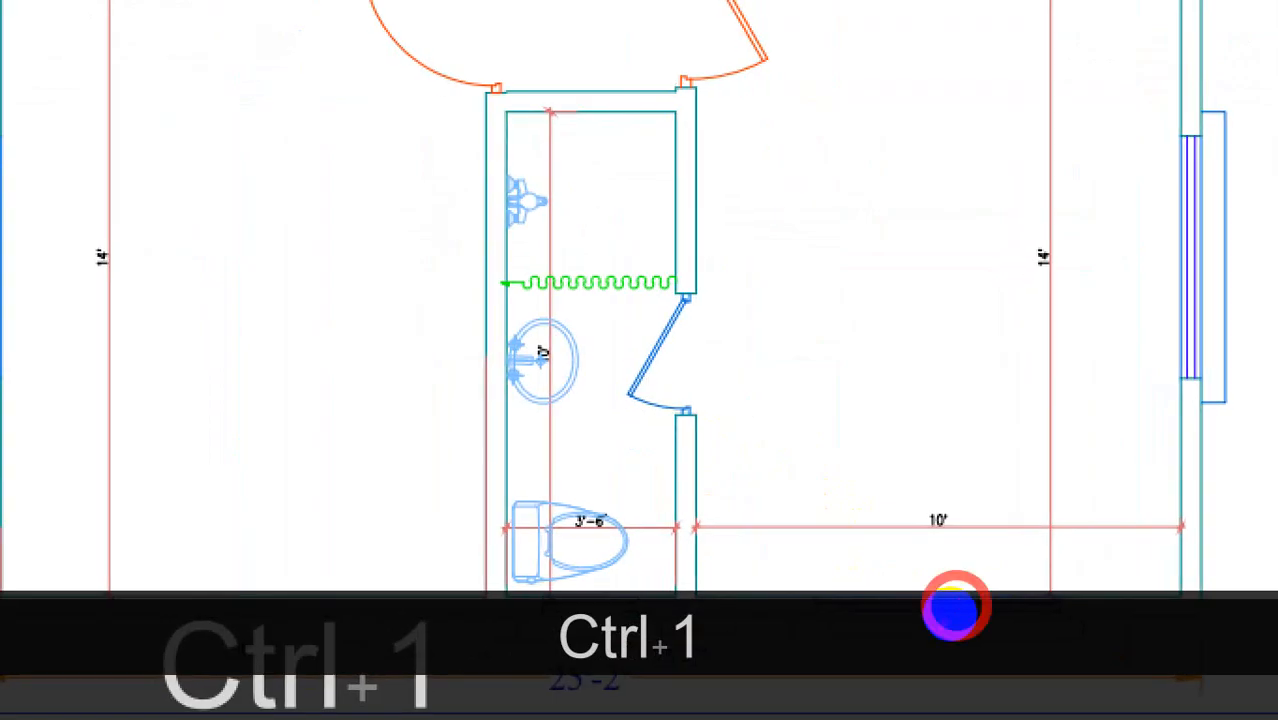
left_click_drag(956, 606, 945, 317)
left_click_drag(948, 271, 912, 281)
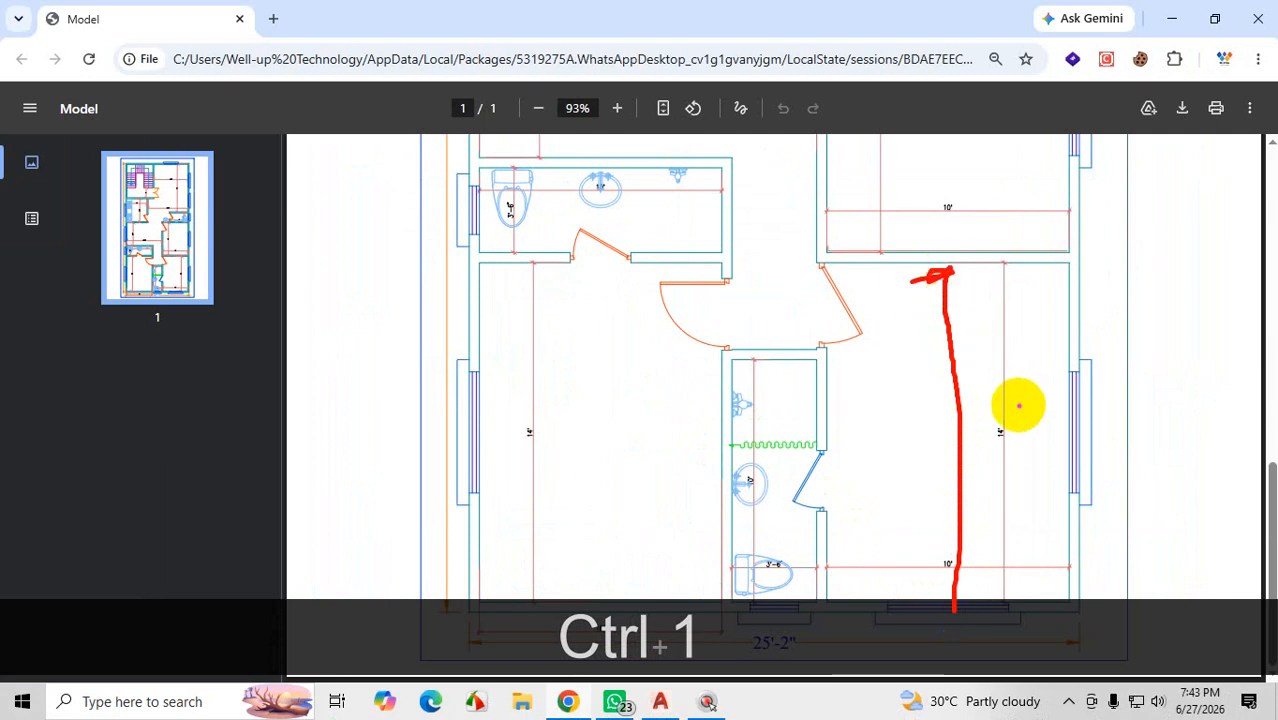
left_click_drag(993, 418, 974, 400)
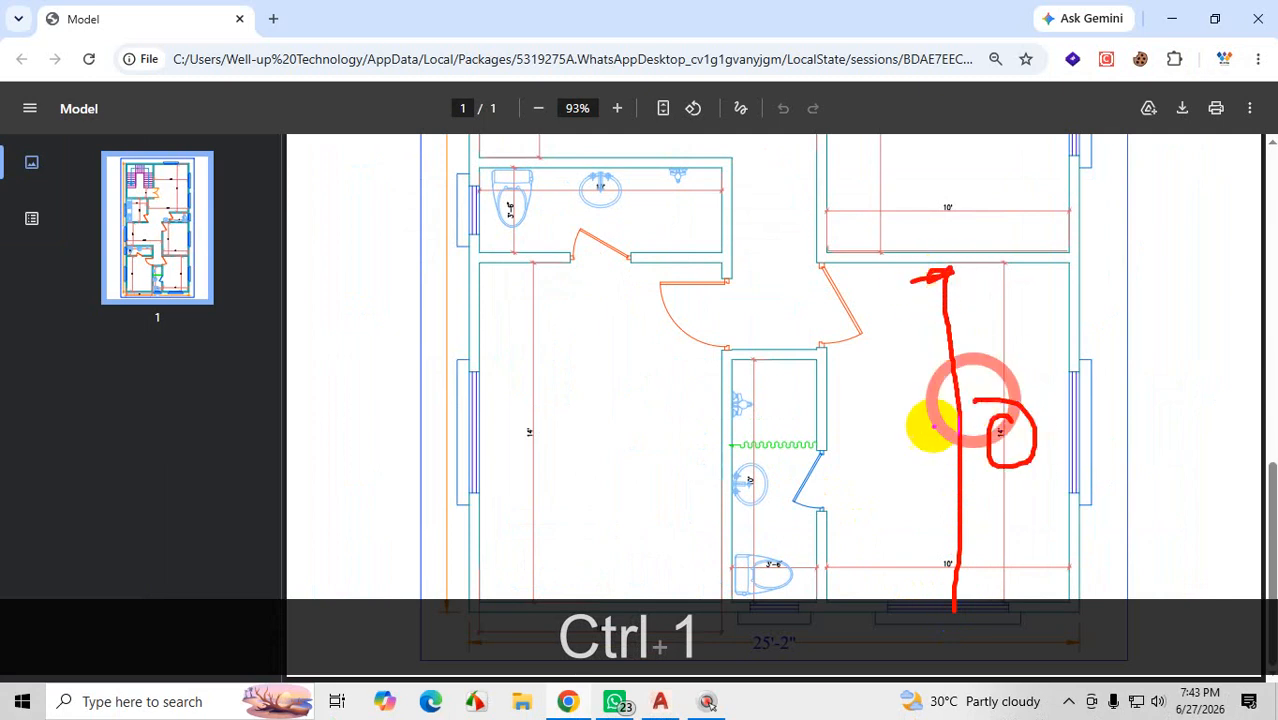
mouse_move(566, 614)
left_mouse_down()
mouse_move(538, 270)
mouse_move(1013, 248)
mouse_move(736, 234)
mouse_move(516, 249)
left_mouse_up()
key("Escape")
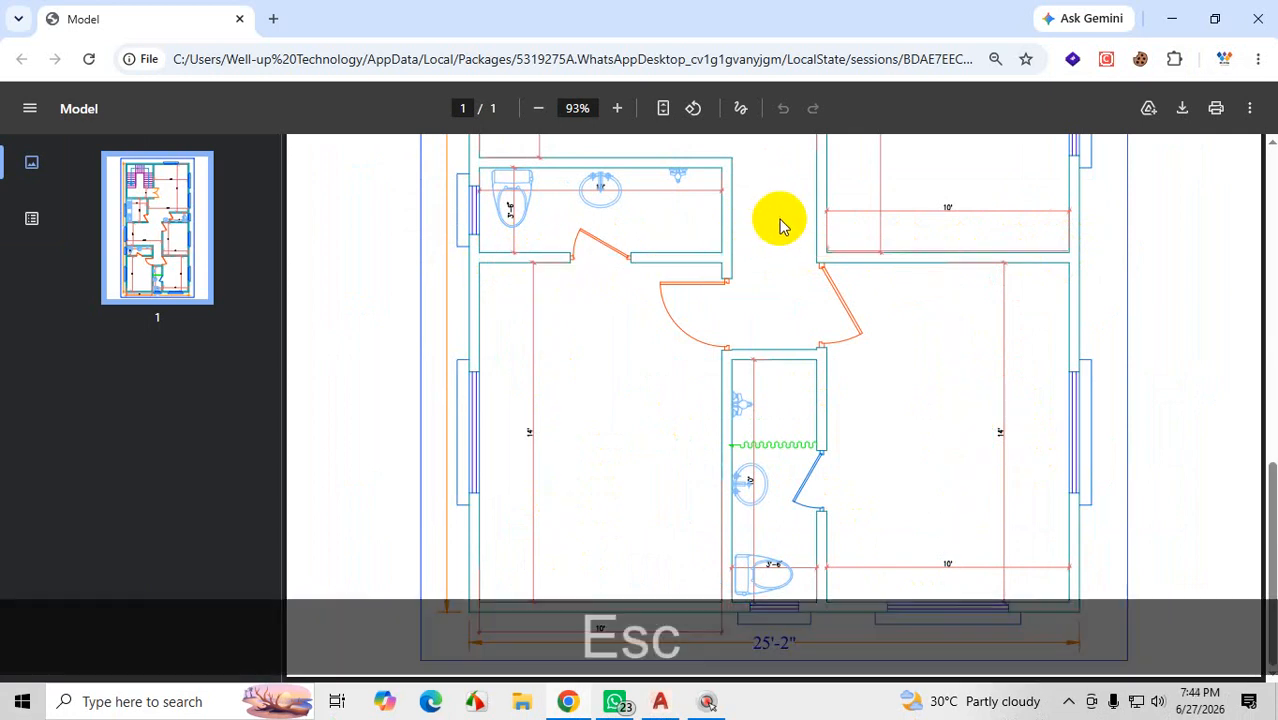
Step: Box the length label of the small lower bathroom, trace both lines of its upper wall with on-screen ink, and clear the marks
key("ctrl+1")
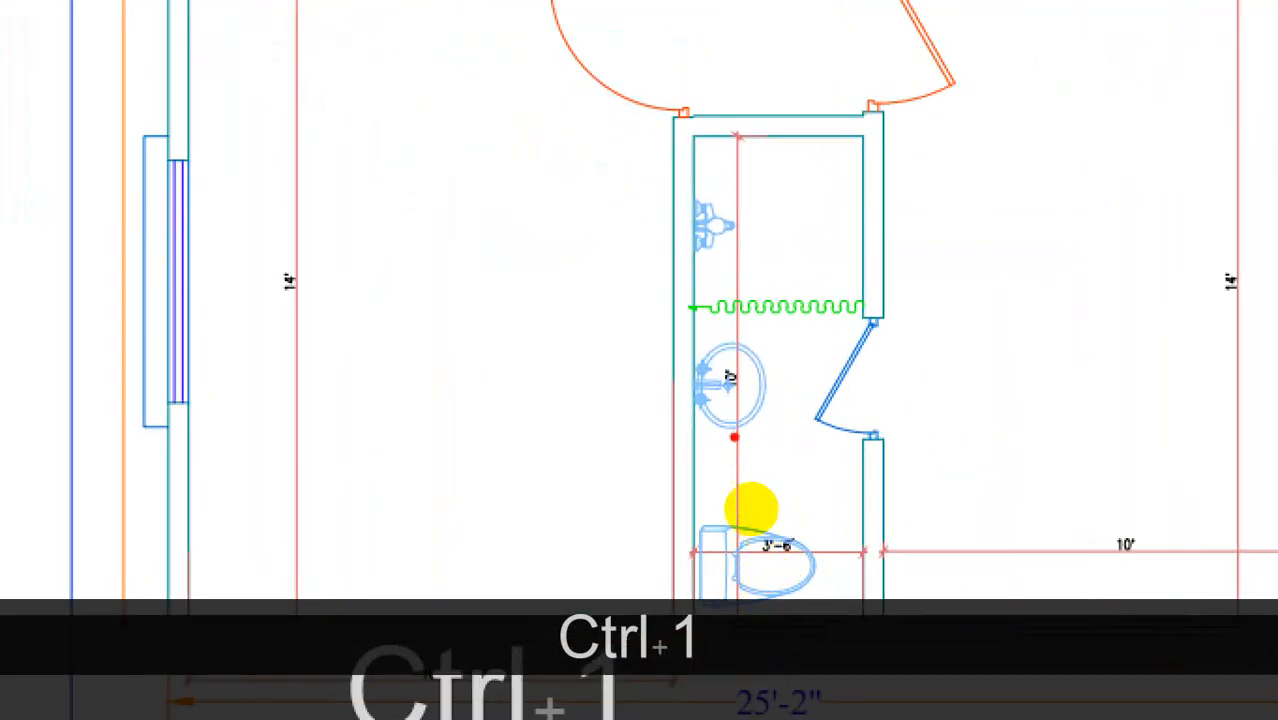
mouse_move(720, 402)
left_mouse_down()
mouse_move(779, 345)
mouse_move(676, 376)
left_mouse_up()
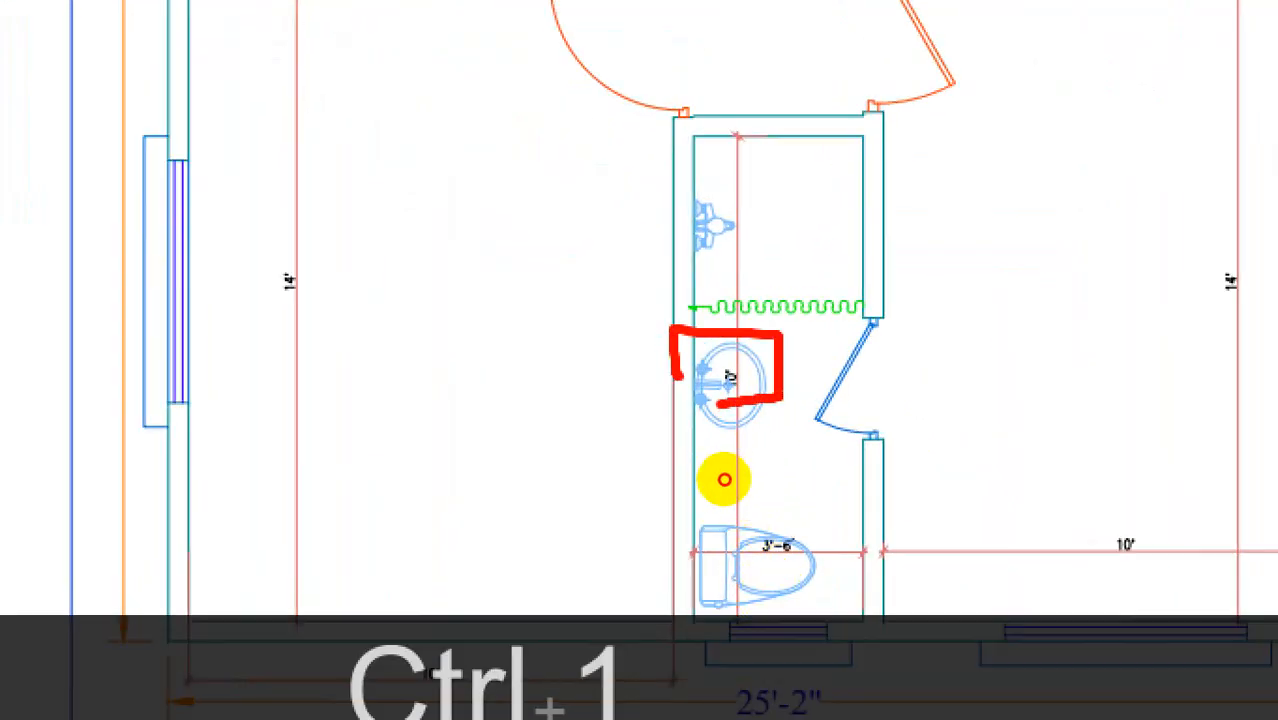
left_click_drag(863, 140, 745, 136)
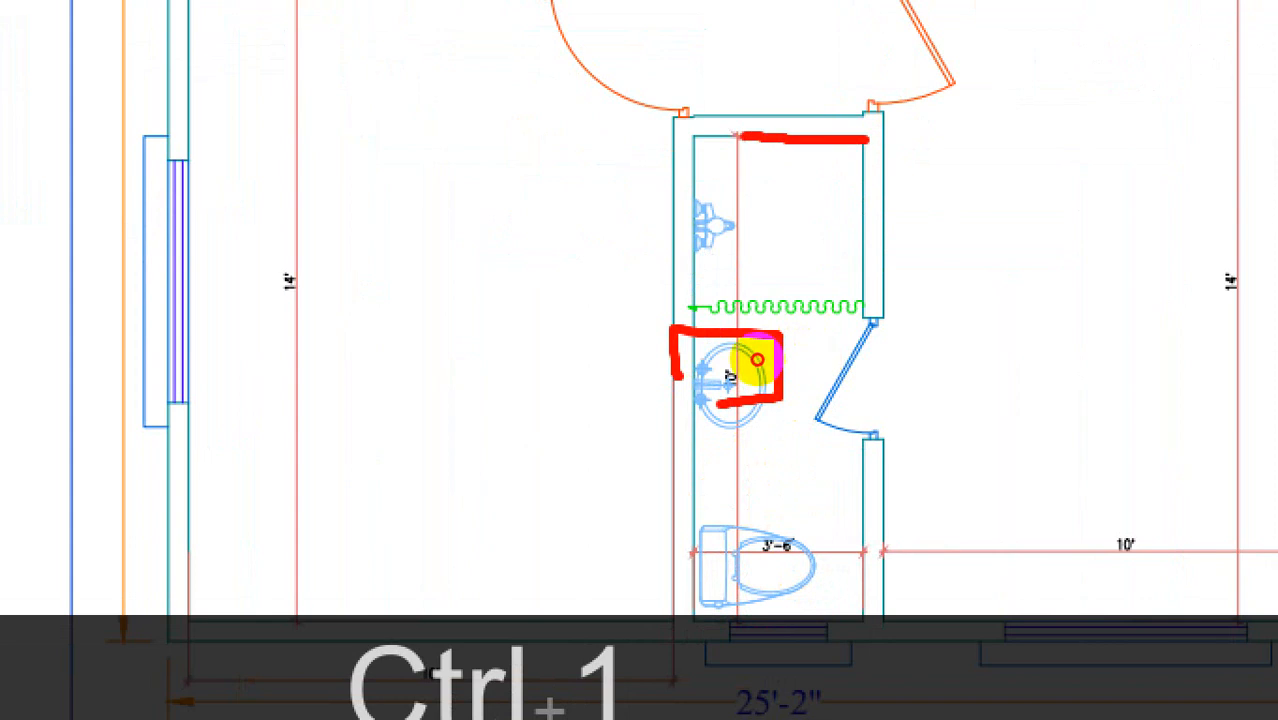
left_click_drag(880, 115, 740, 112)
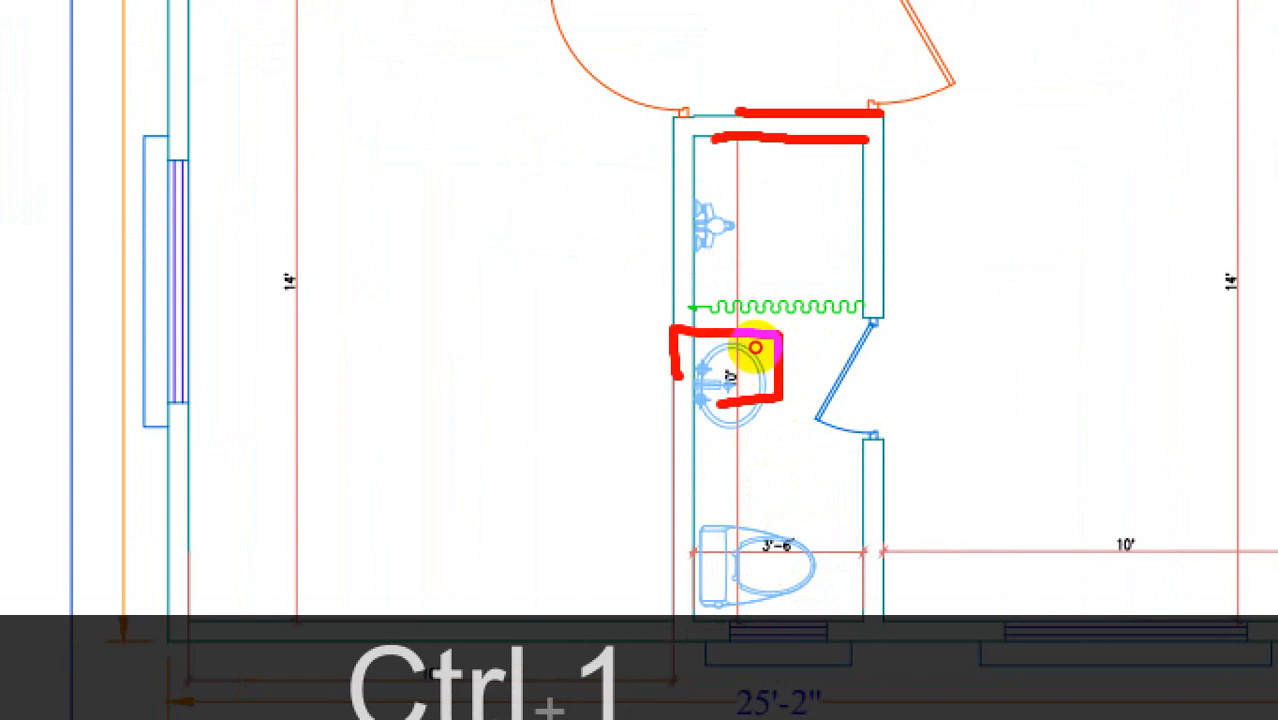
key("Escape")
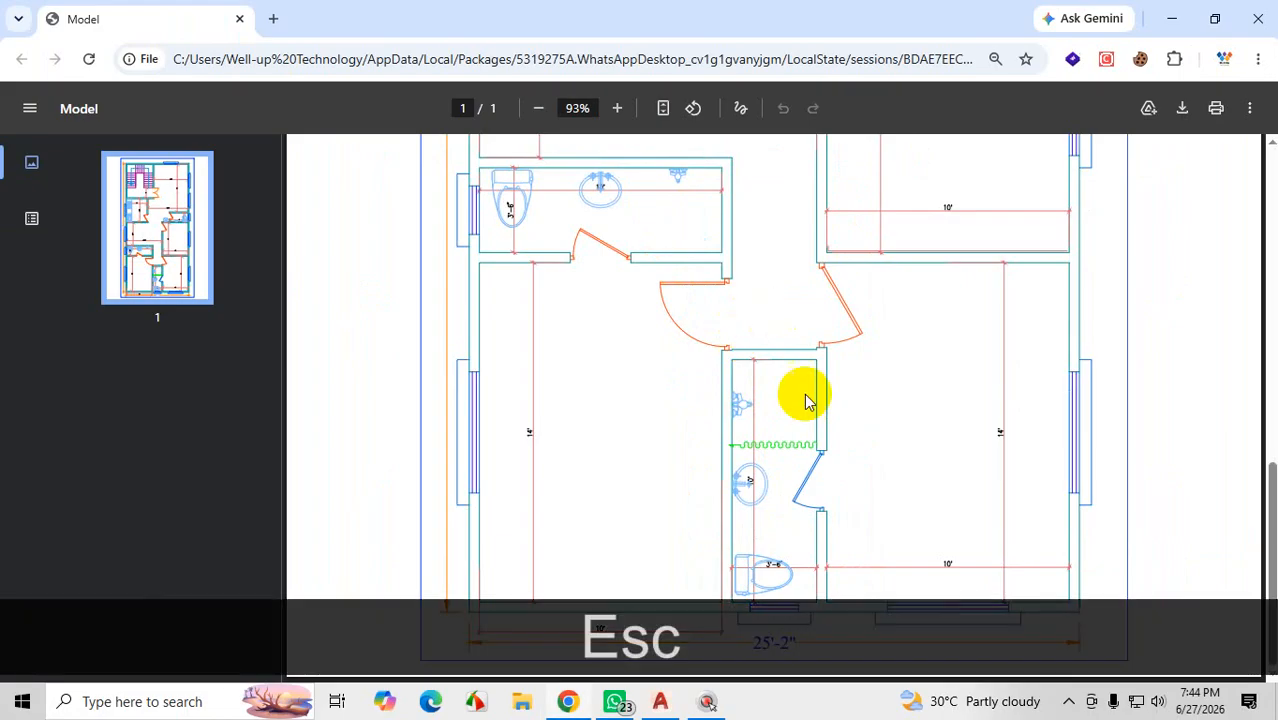
Step: Enlarge the floor plan to 125%, mark the inner line of the lower-left room's bottom wall with on-screen ink, and clear it
left_click(617, 108)
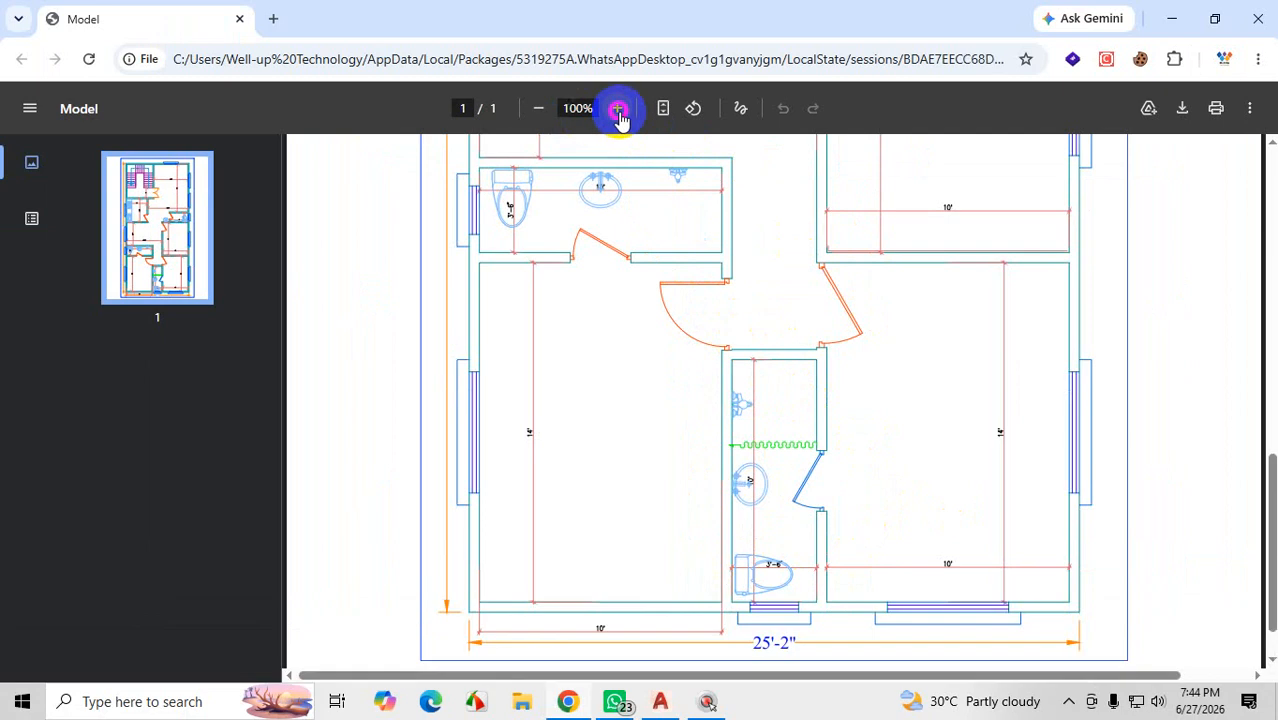
left_click(617, 108)
left_click(617, 108)
scroll(733, 338, "down", 3)
key("ctrl+1")
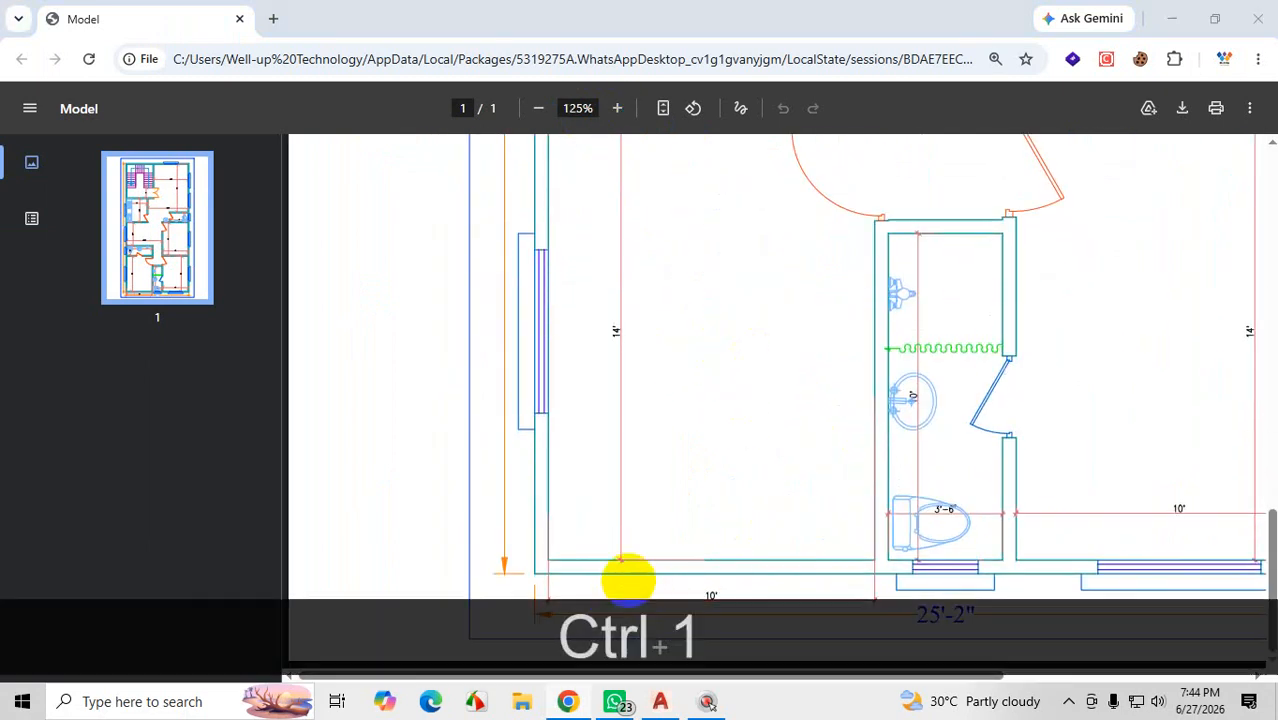
right_click(633, 560)
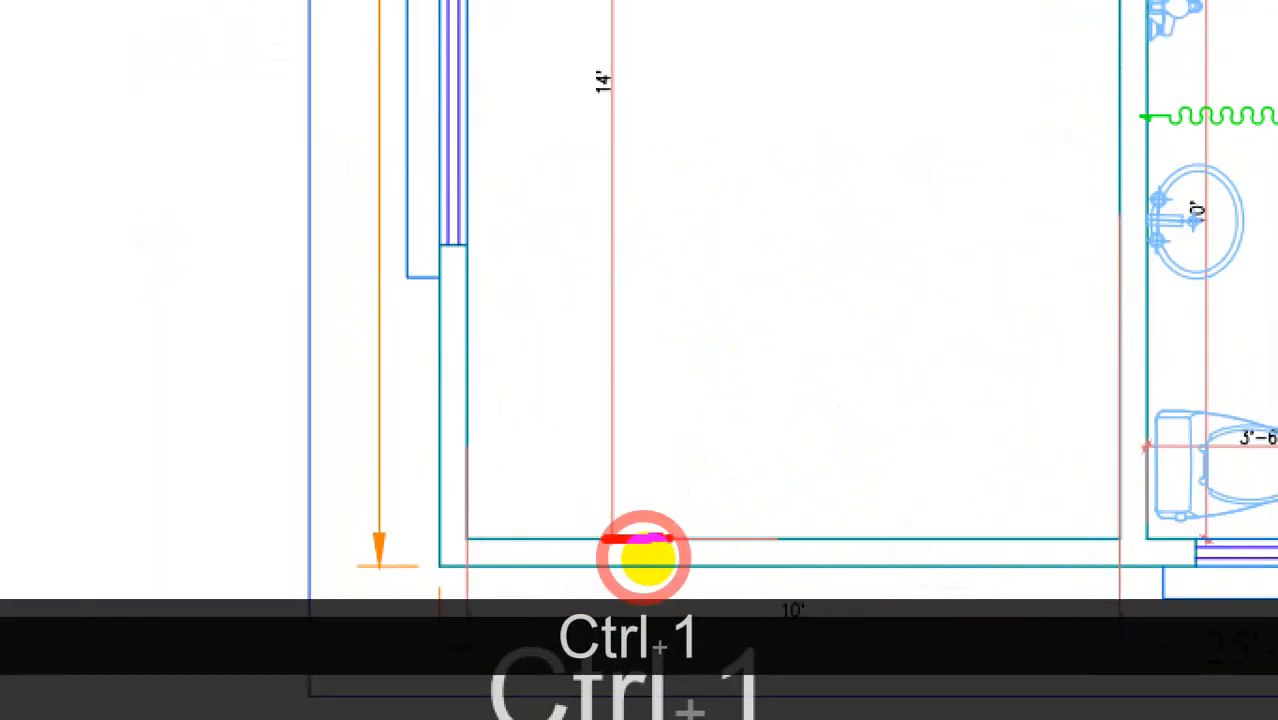
key("Escape")
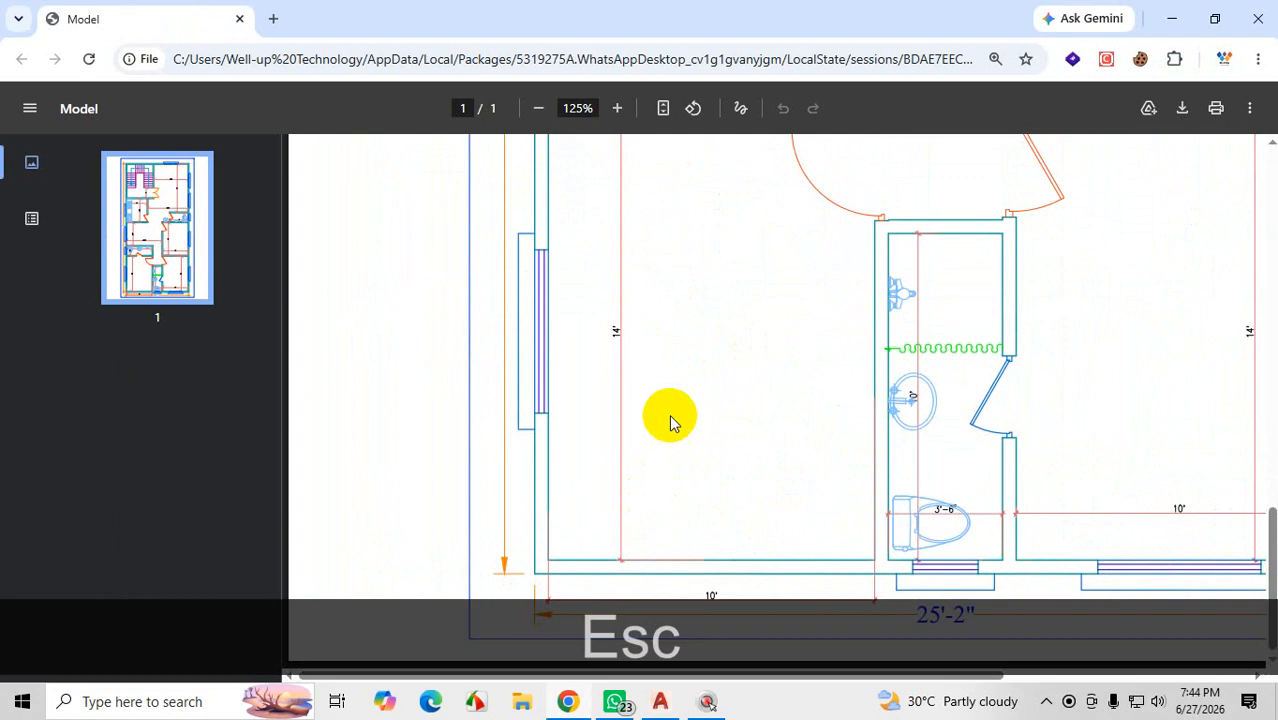
Step: Mark the bottom wall beside the small bathroom and both lines of its upper wall at 125% zoom, and clear the marks
scroll(668, 419, "up", 3)
scroll(650, 380, "down", 3)
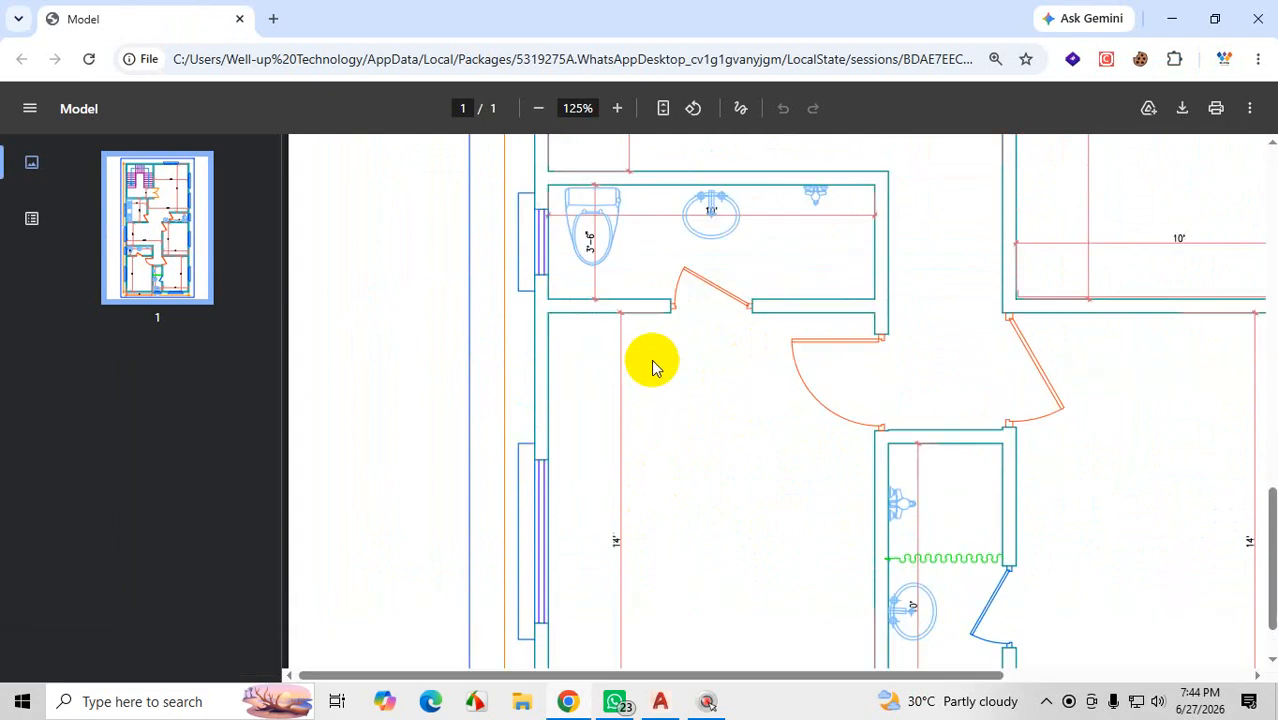
key("ctrl+1")
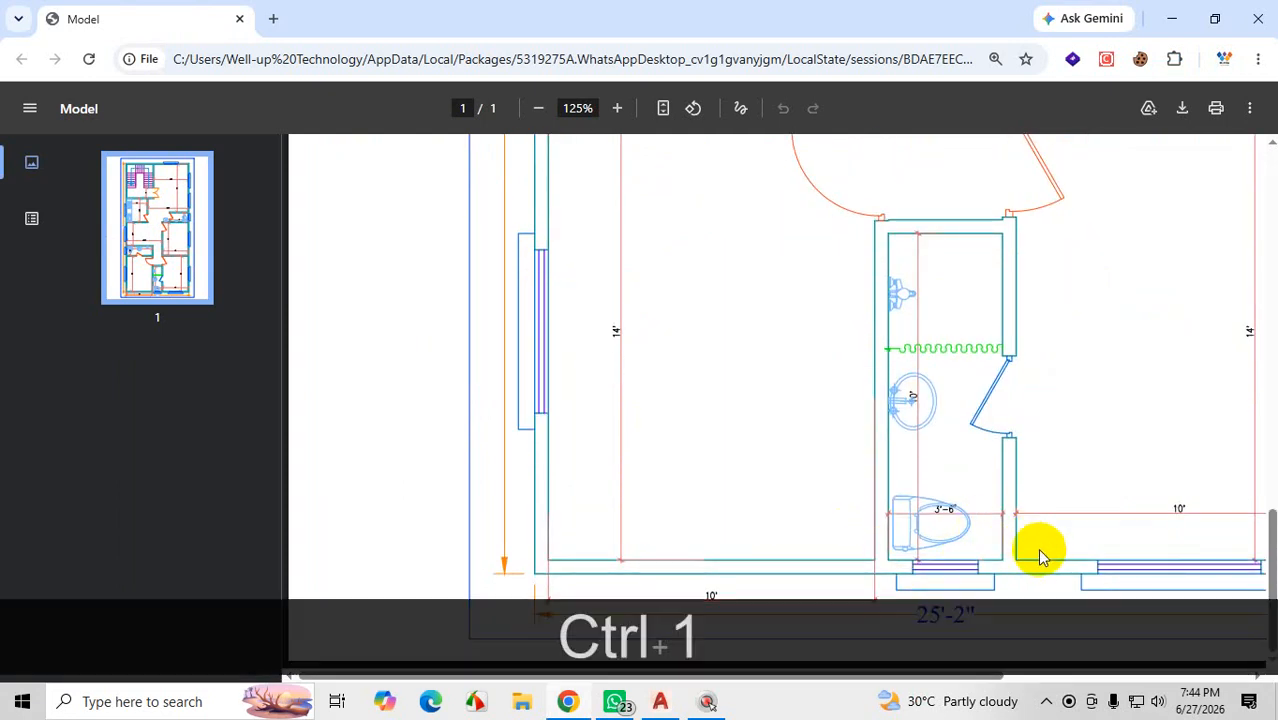
left_click_drag(1058, 557, 1022, 564)
scroll(983, 562, "down", 4)
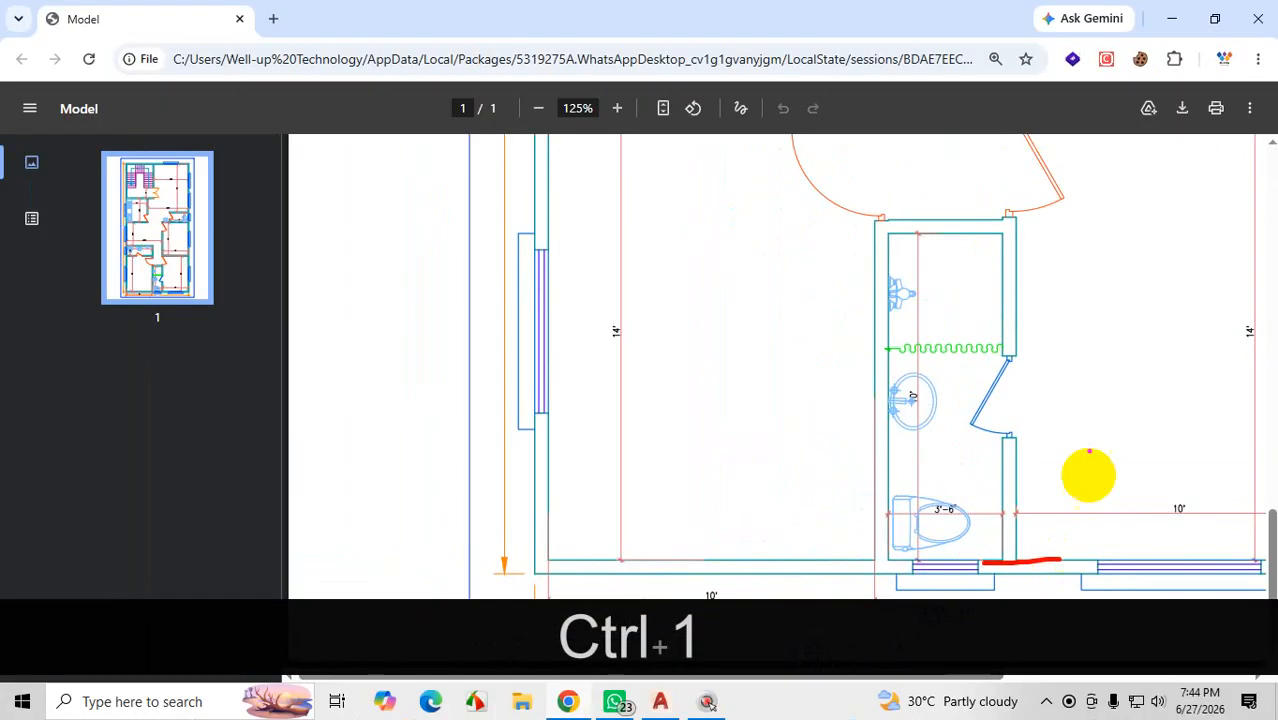
left_click_drag(999, 236, 921, 240)
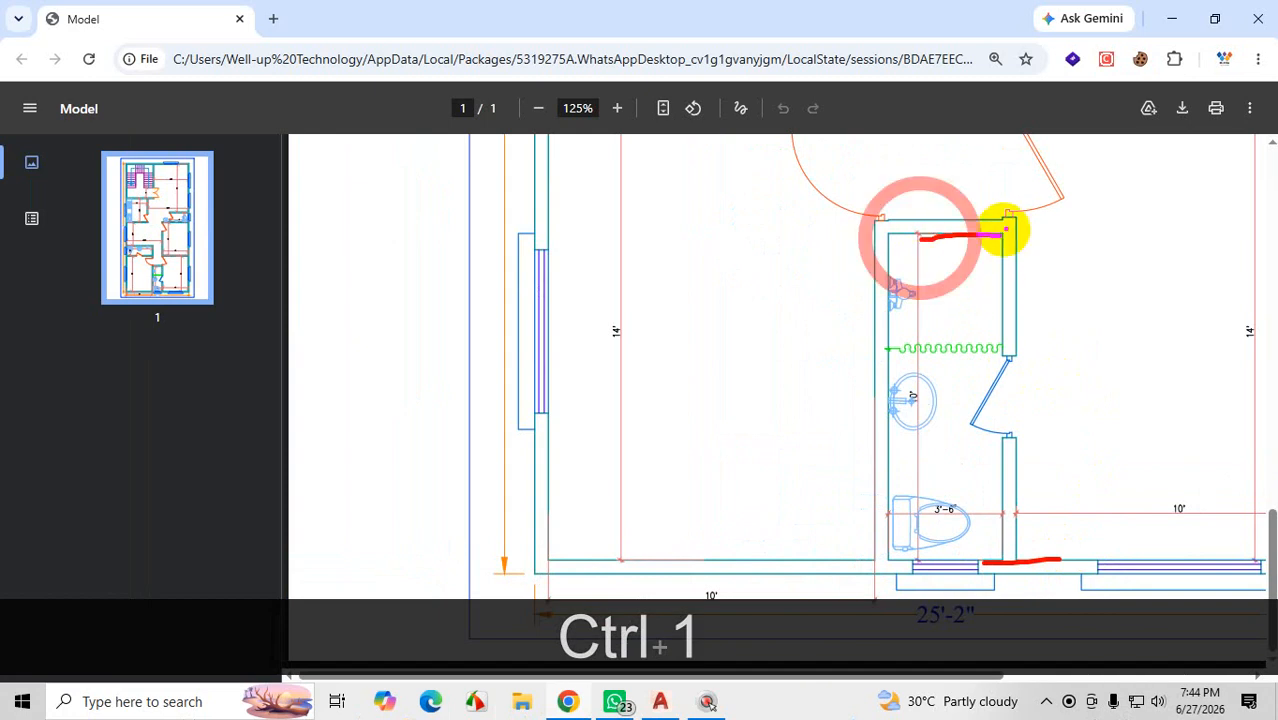
left_click_drag(1011, 223, 902, 232)
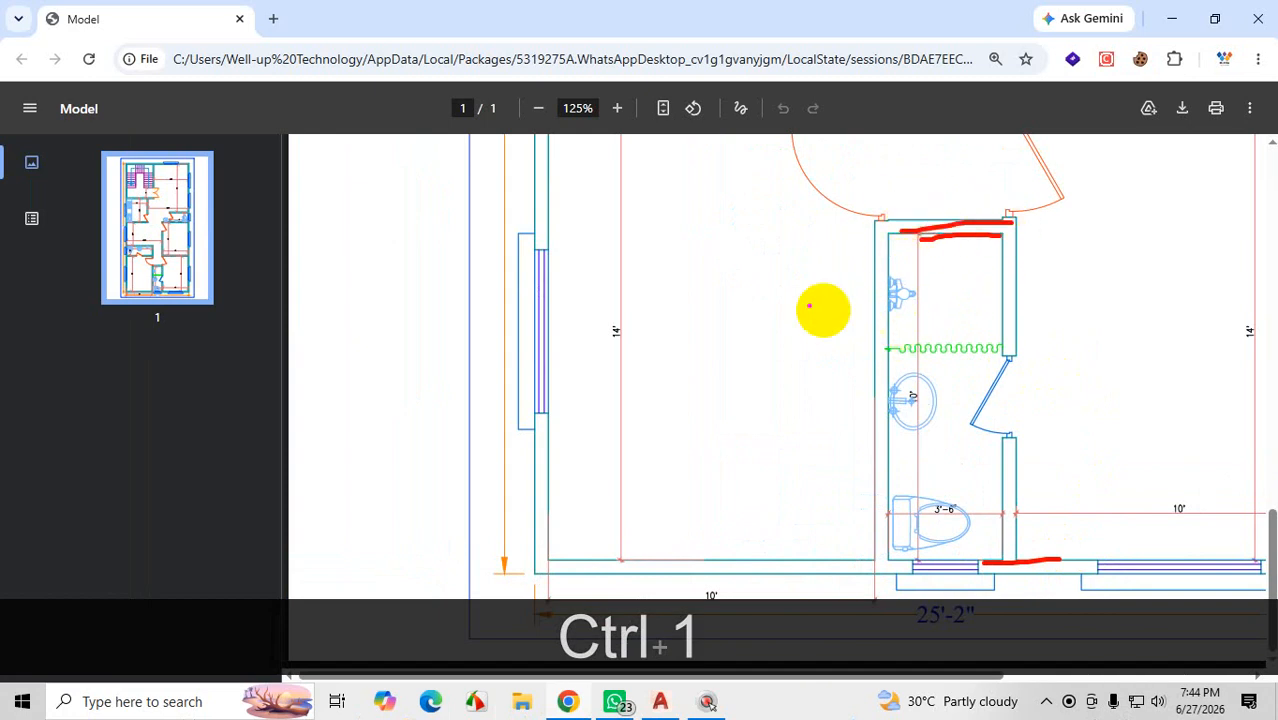
left_click_drag(614, 300, 622, 293)
key("Escape")
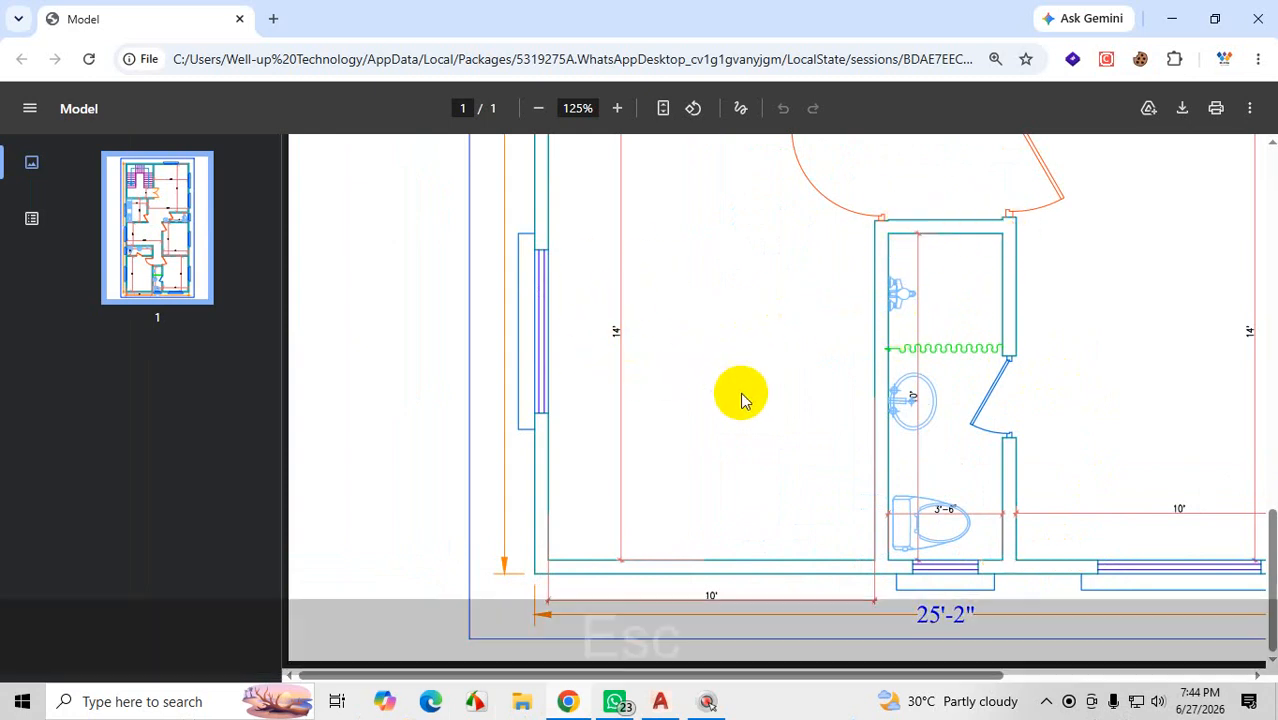
scroll(756, 379, "up", 4)
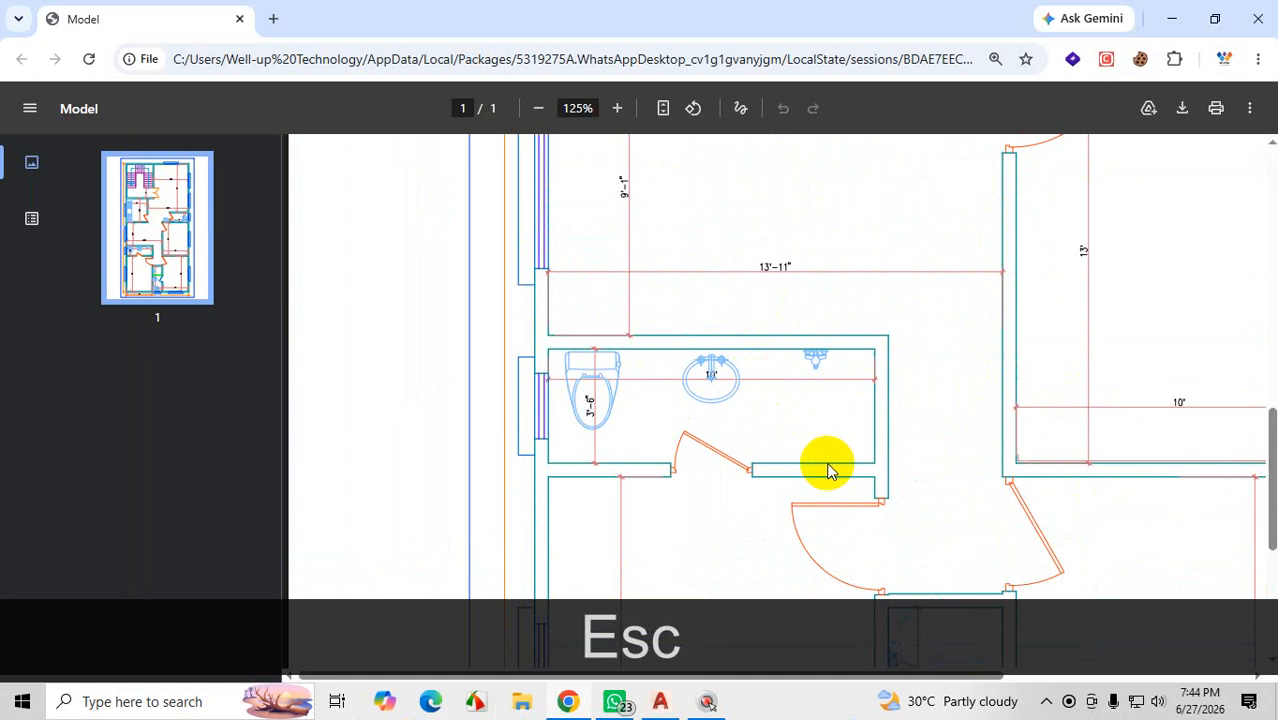
Step: Return to AutoCAD, start the Offset command, and outline its offset distance prompt with temporary on-screen ink
left_click(1169, 20)
scroll(685, 487, "up", 5)
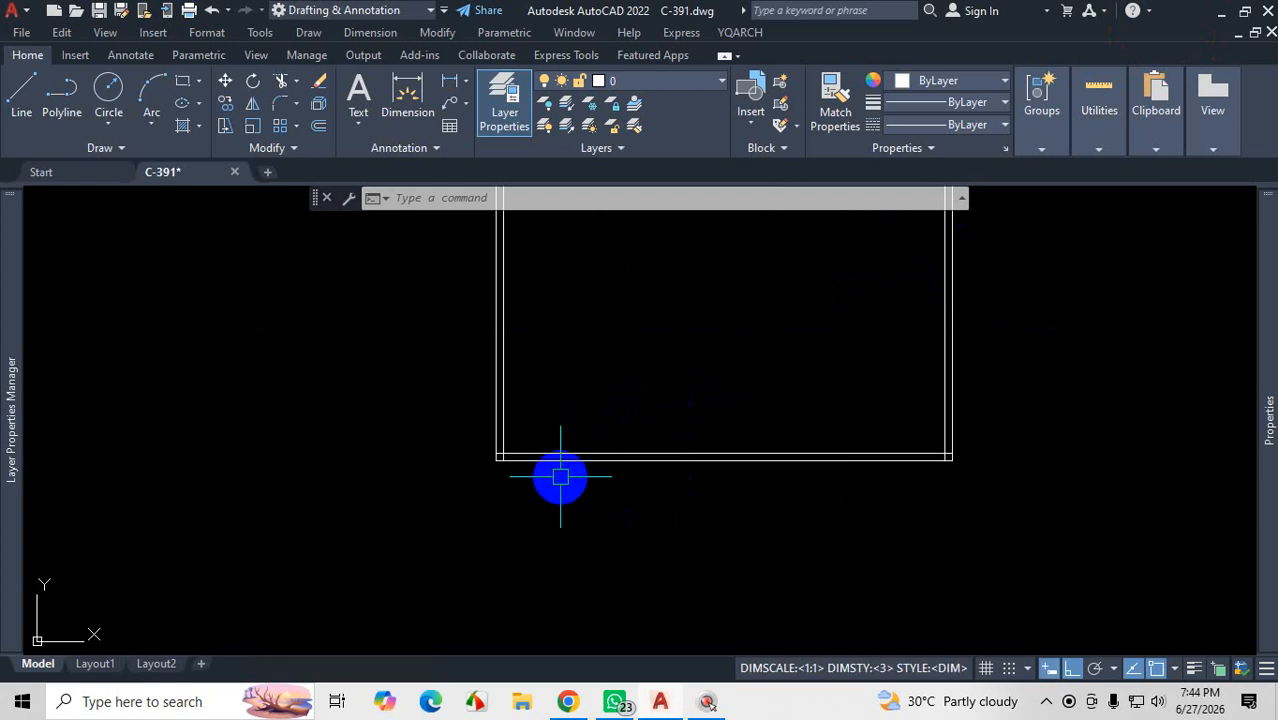
type("o")
key("Return")
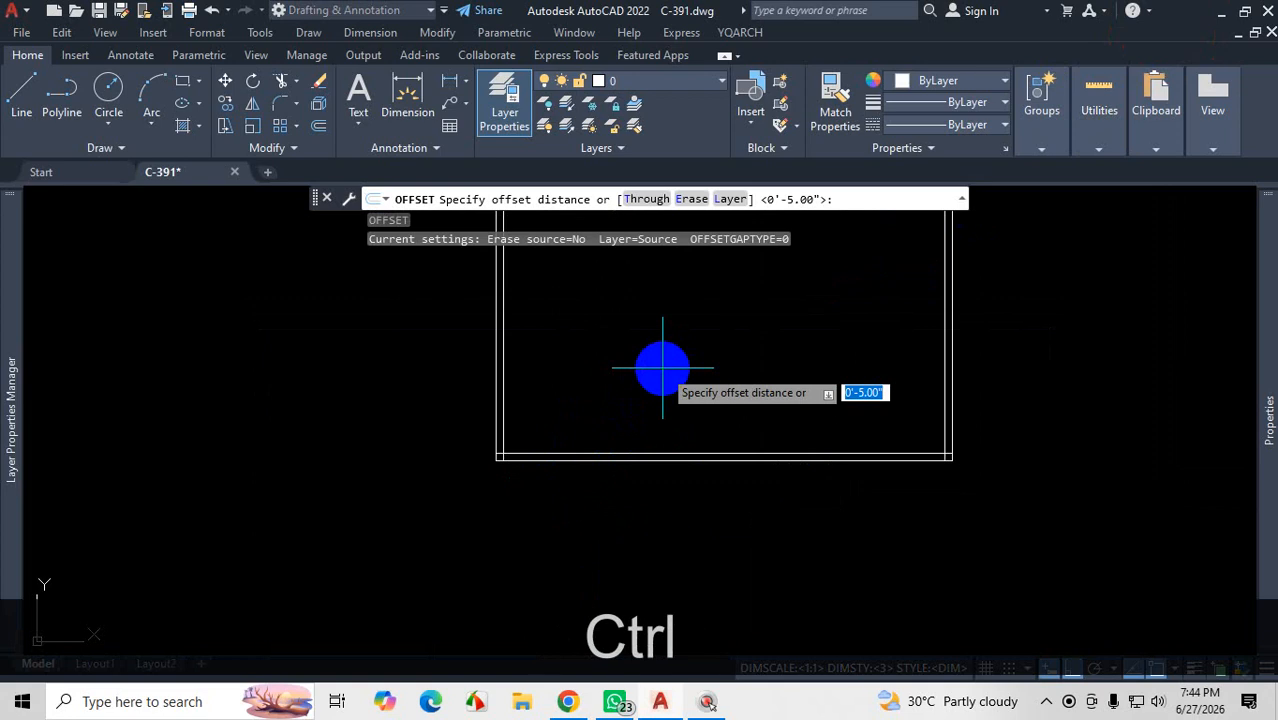
key("ctrl+1")
left_click(711, 392)
mouse_move(795, 439)
left_mouse_down()
mouse_move(1128, 455)
mouse_move(1078, 271)
mouse_move(645, 342)
mouse_move(640, 424)
left_mouse_up()
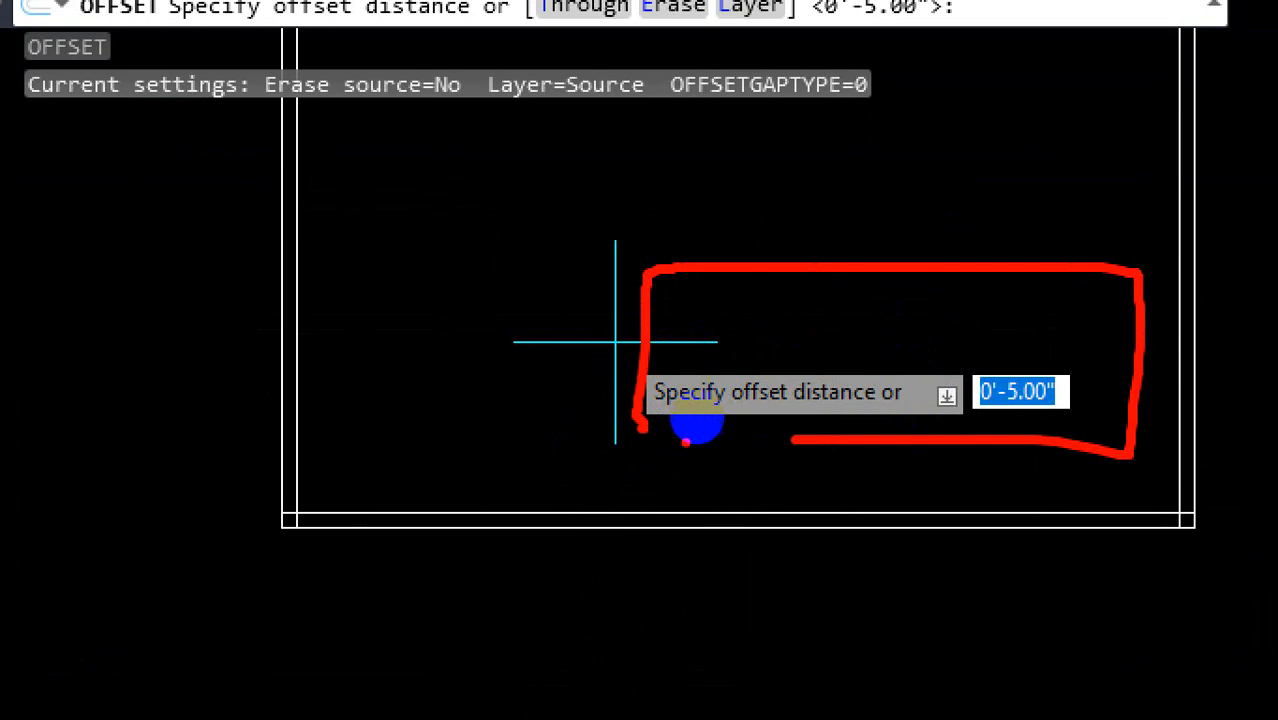
key("Escape")
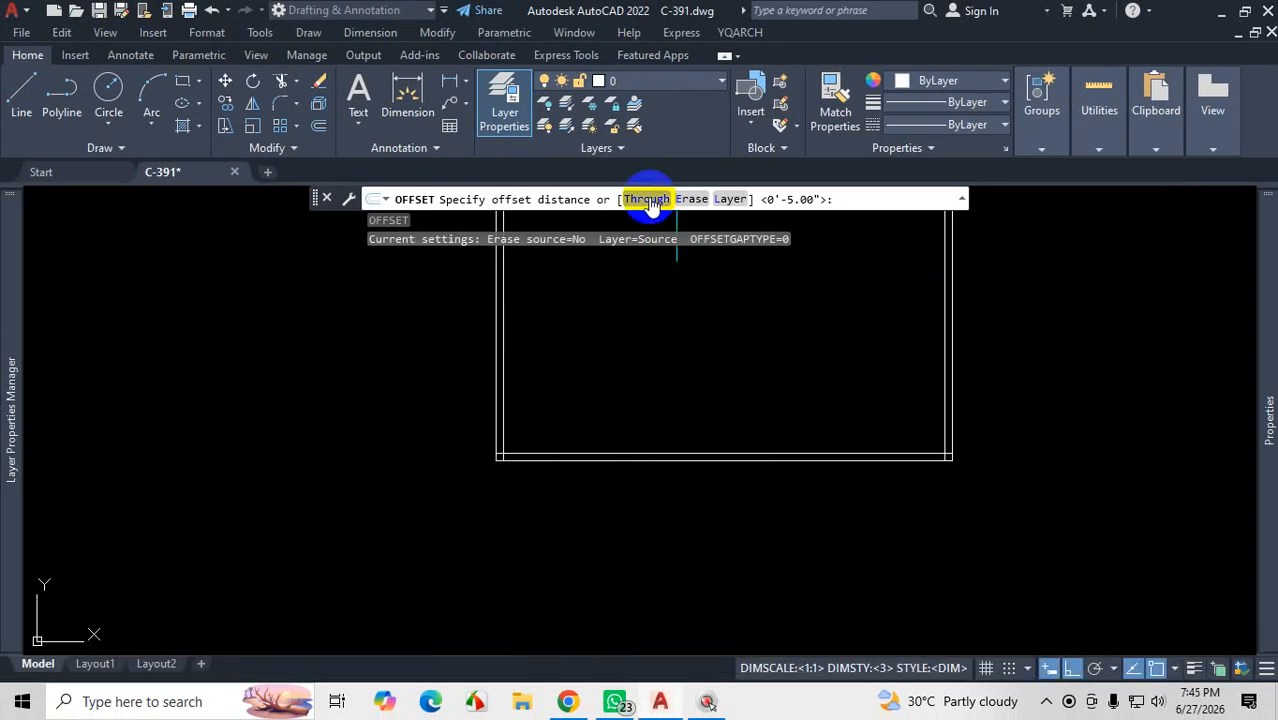
Step: Mark the Through option in the Offset prompt with temporary on-screen ink, and clear the marks
key("ctrl+1")
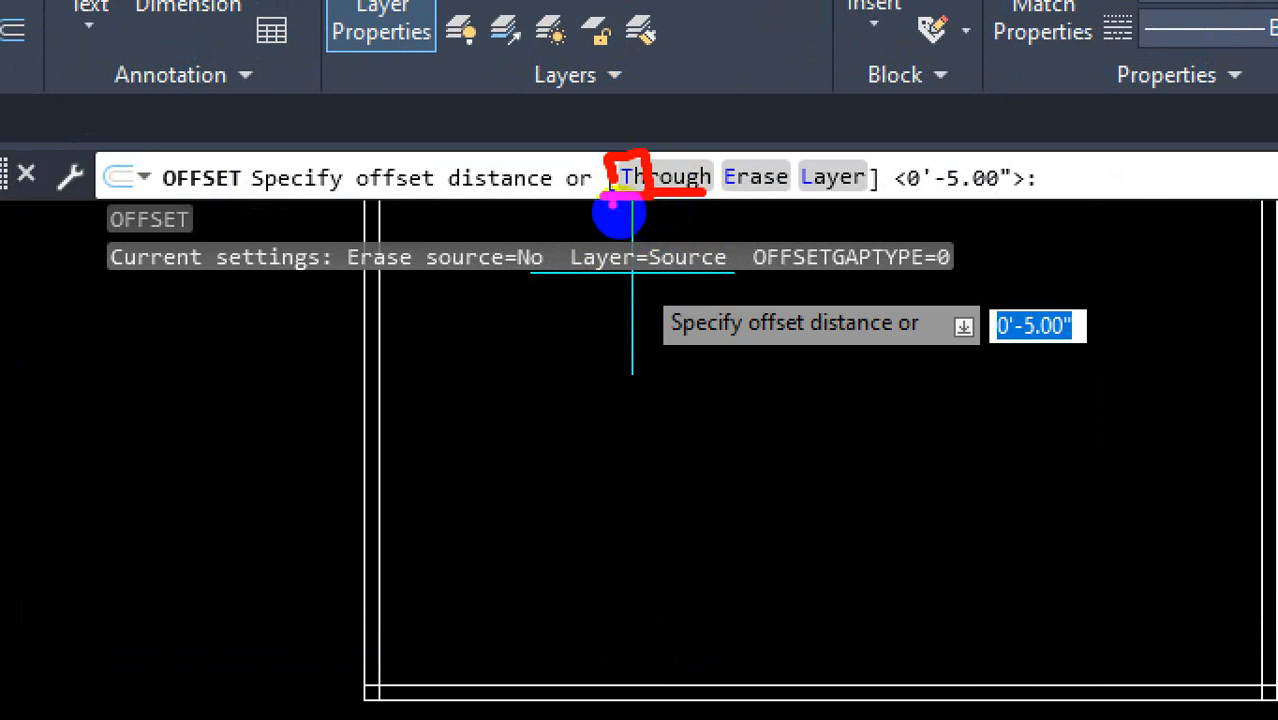
key("Escape")
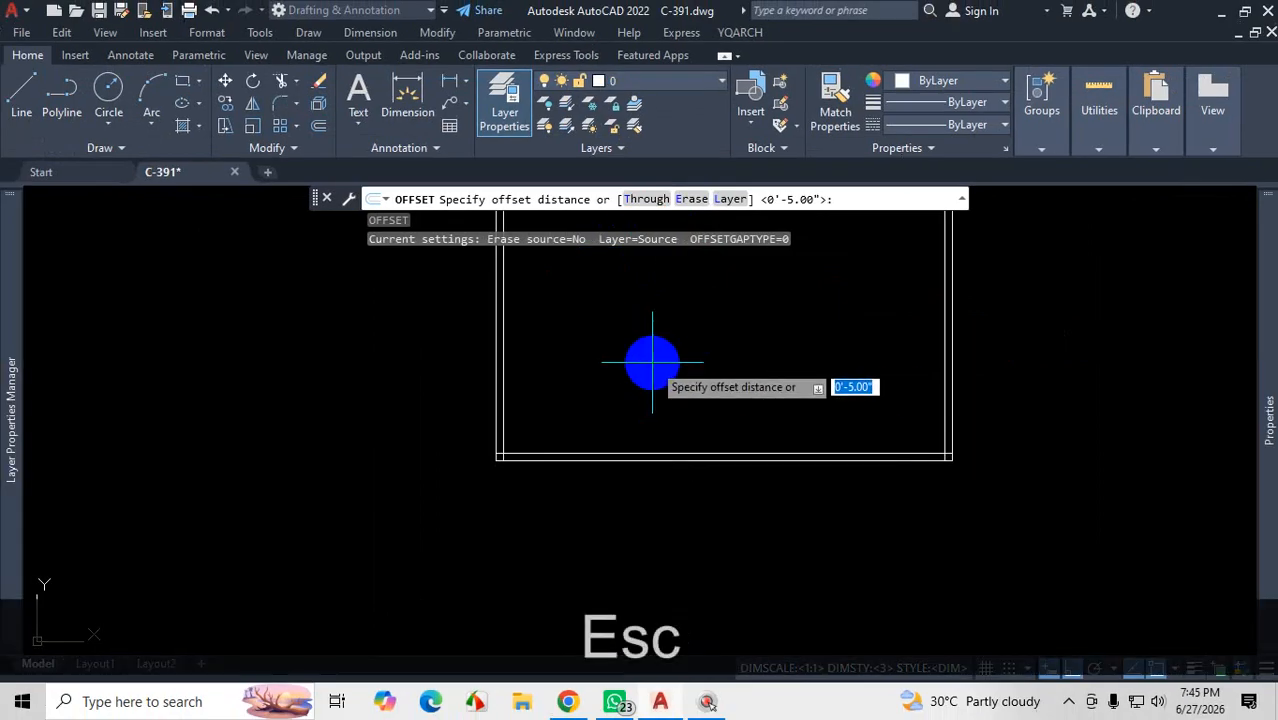
scroll(663, 383, "down", 2)
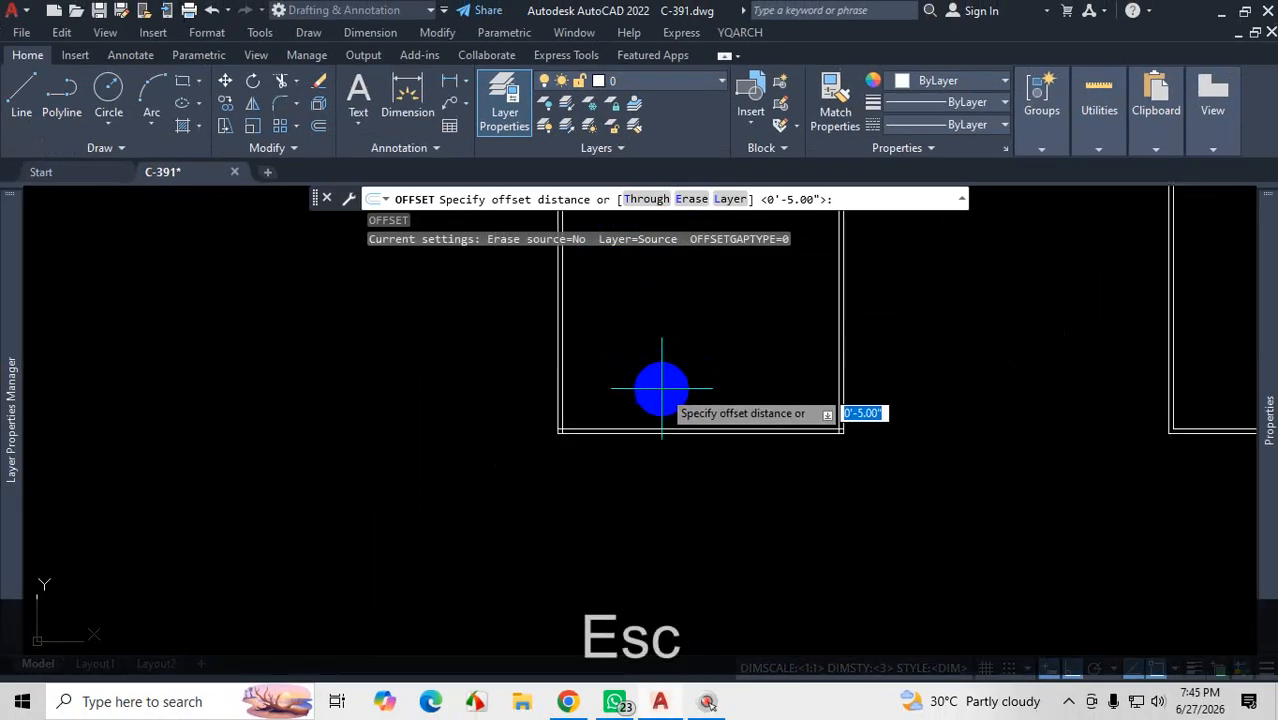
scroll(665, 375, "up", 2)
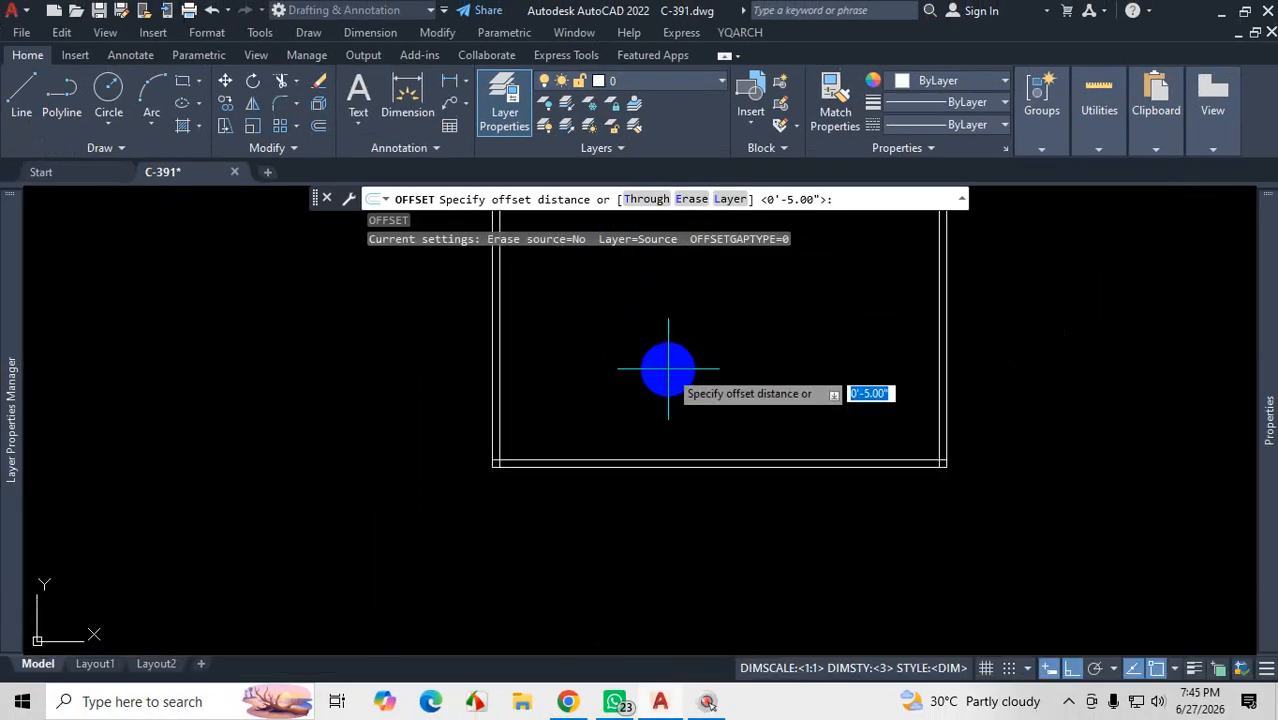
Step: Choose the Through option and select the inner line of the rectangle's bottom wall as the object to offset
type("t")
key("Return")
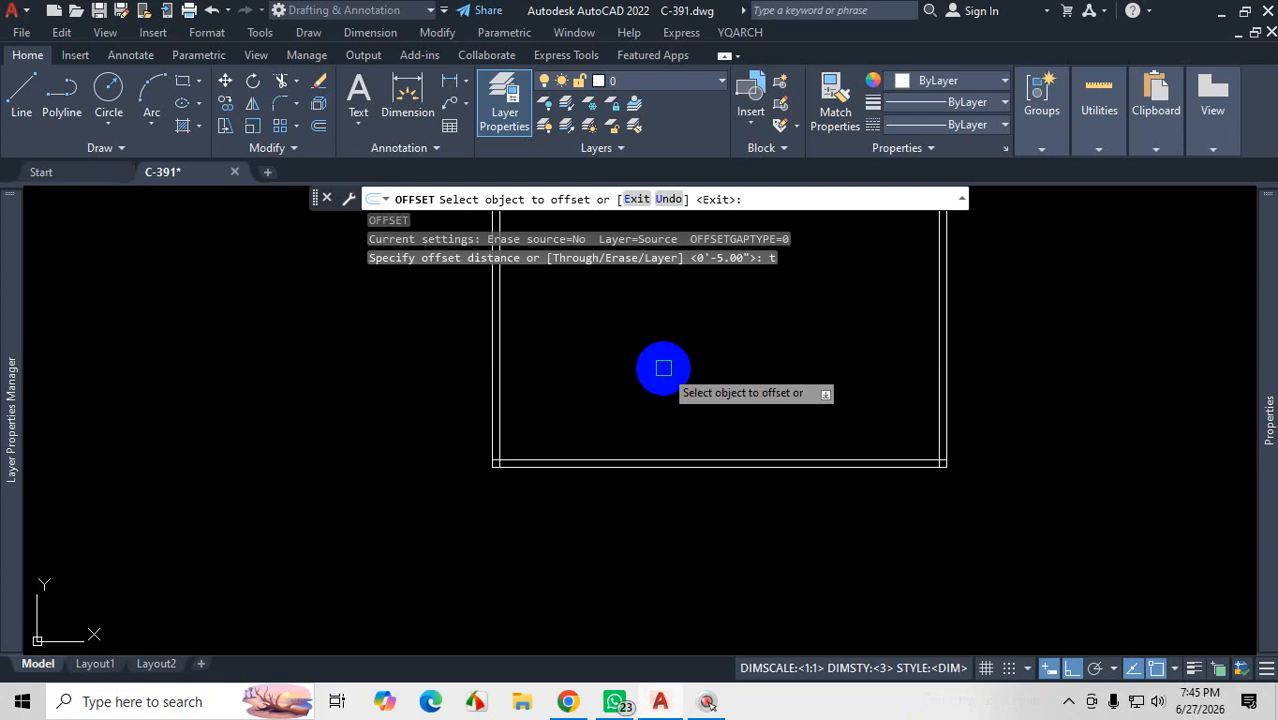
scroll(662, 468, "up", 3)
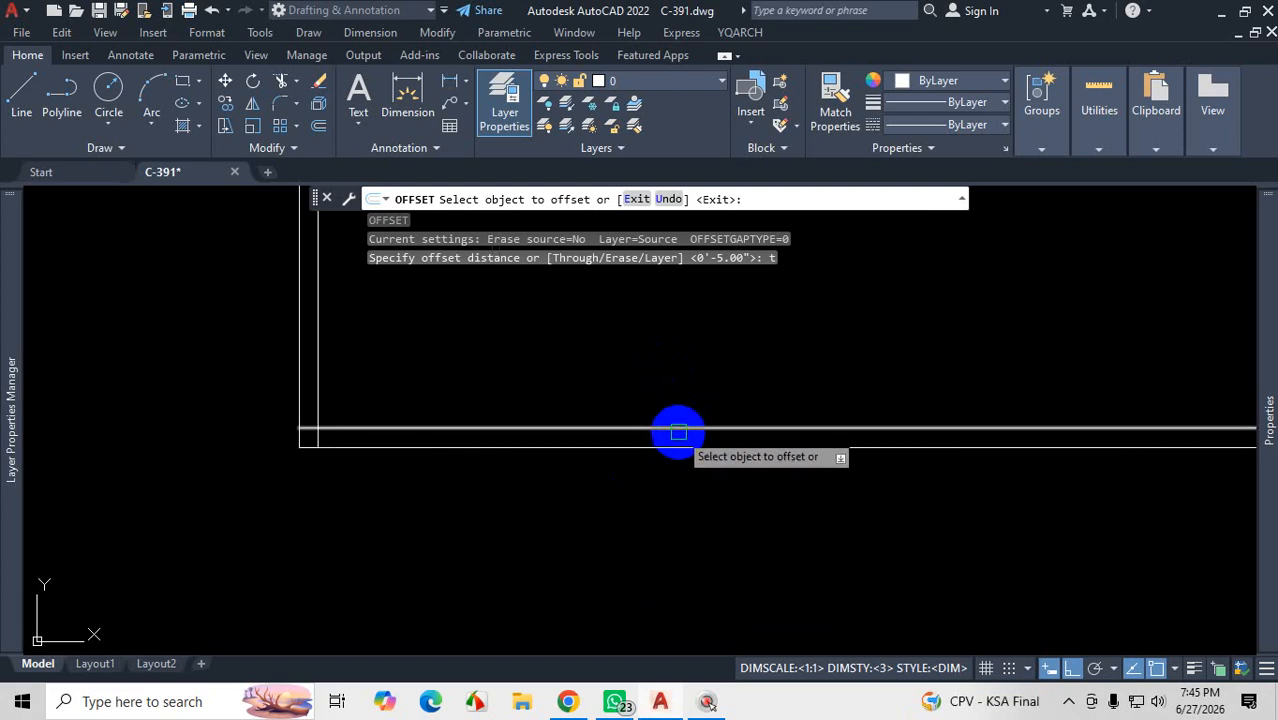
left_click(678, 432)
scroll(671, 428, "down", 2)
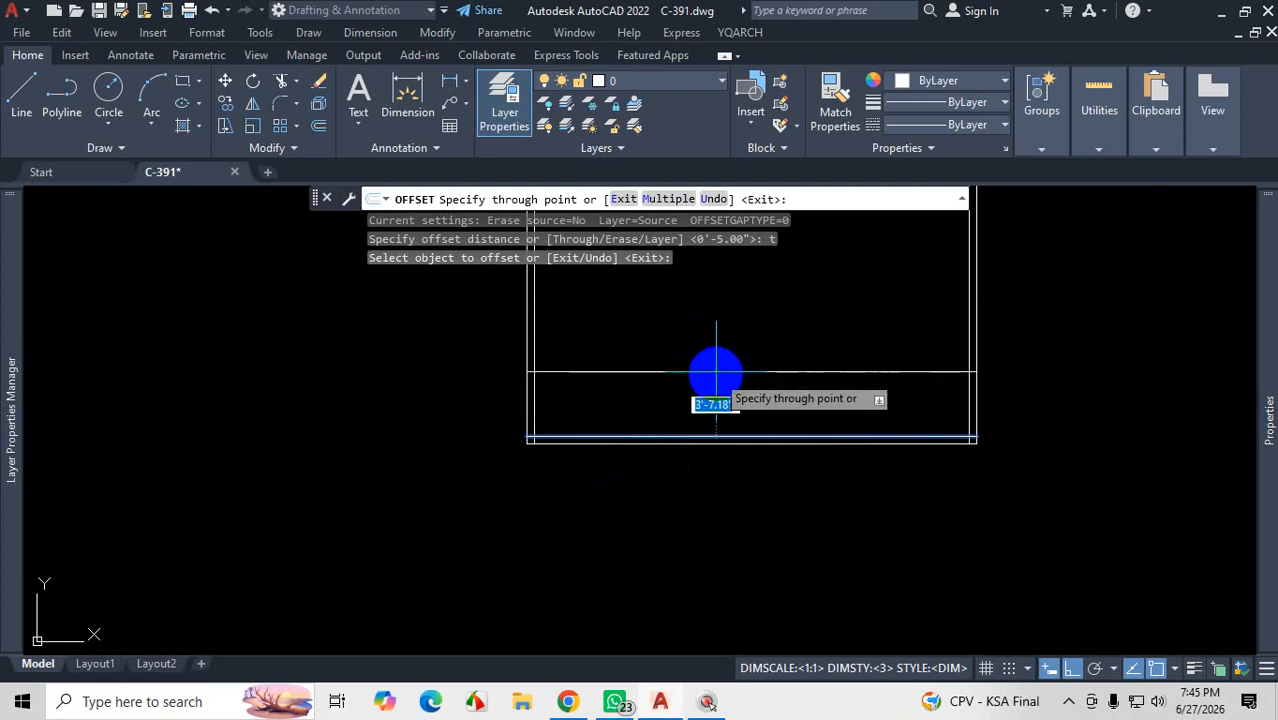
Step: Switch to the floor plan in Chrome, check the lower-left room's length up to the bathroom wall, and return to AutoCAD
left_click(567, 704)
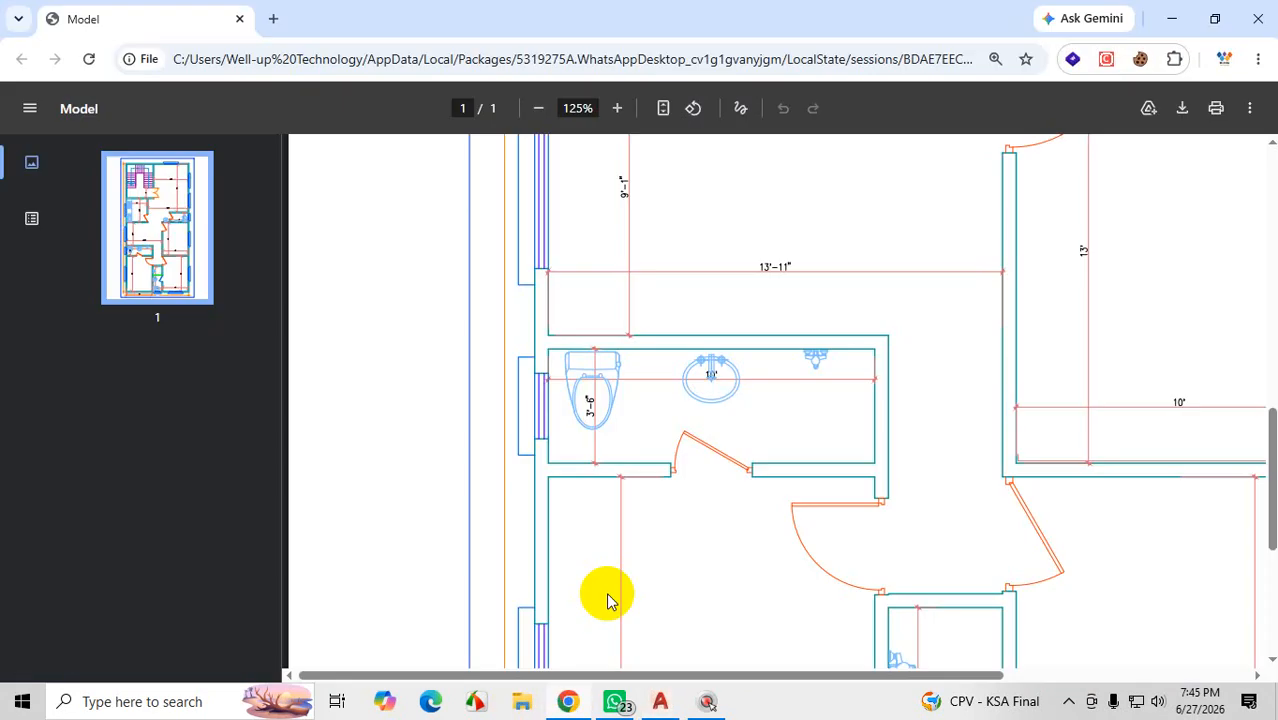
scroll(880, 470, "down", 4)
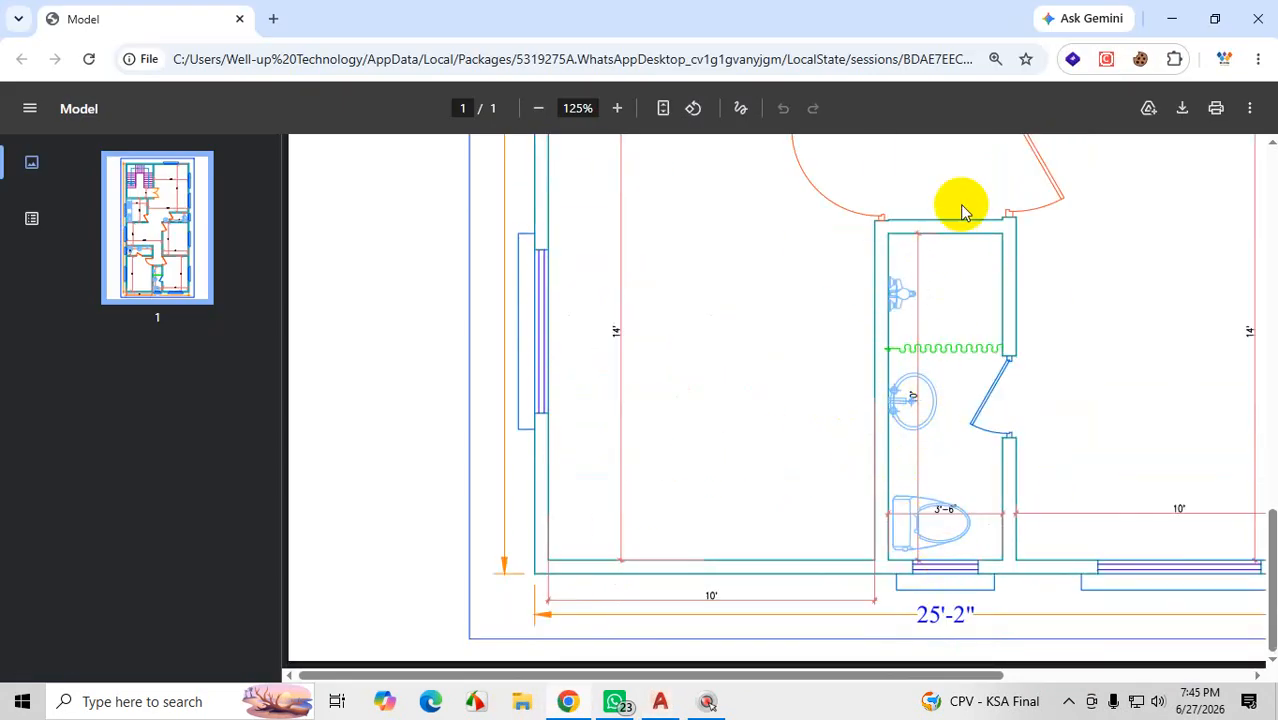
scroll(953, 222, "up", 2)
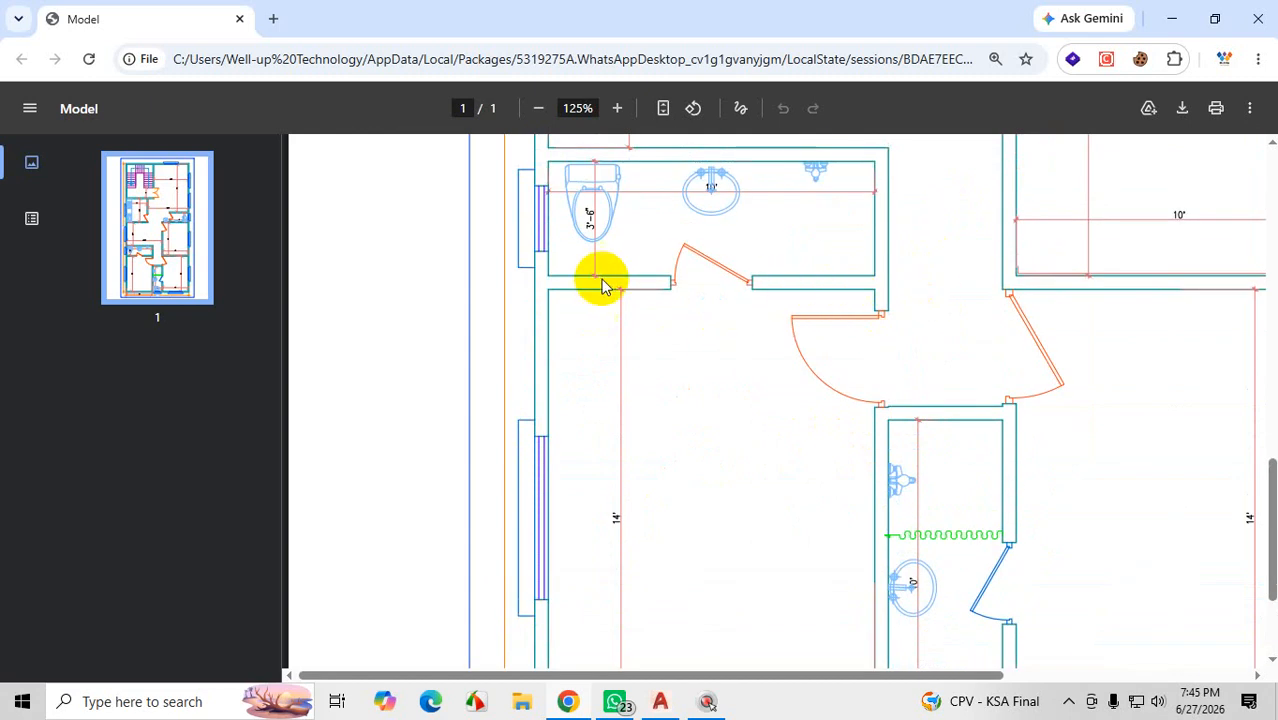
scroll(745, 310, "down", 1)
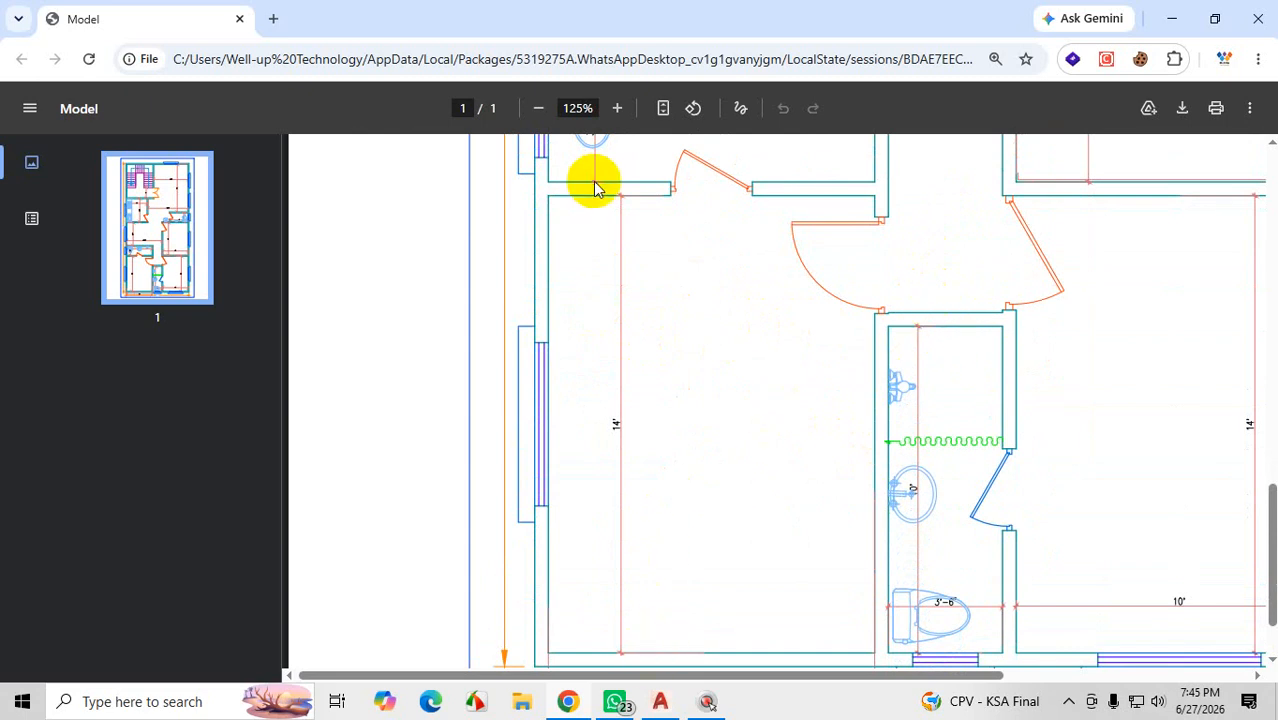
left_click(1170, 19)
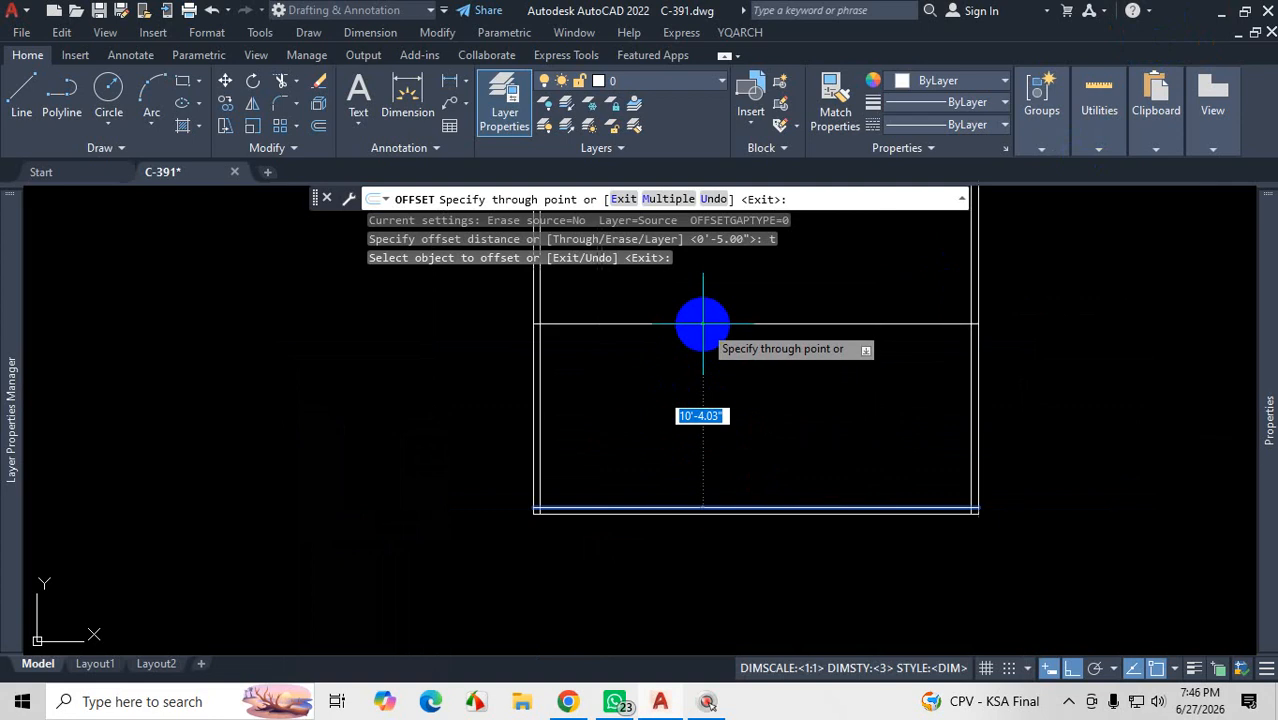
Step: Offset the selected inner bottom wall line 14' upward
scroll(703, 323, "up", 2)
type("14")
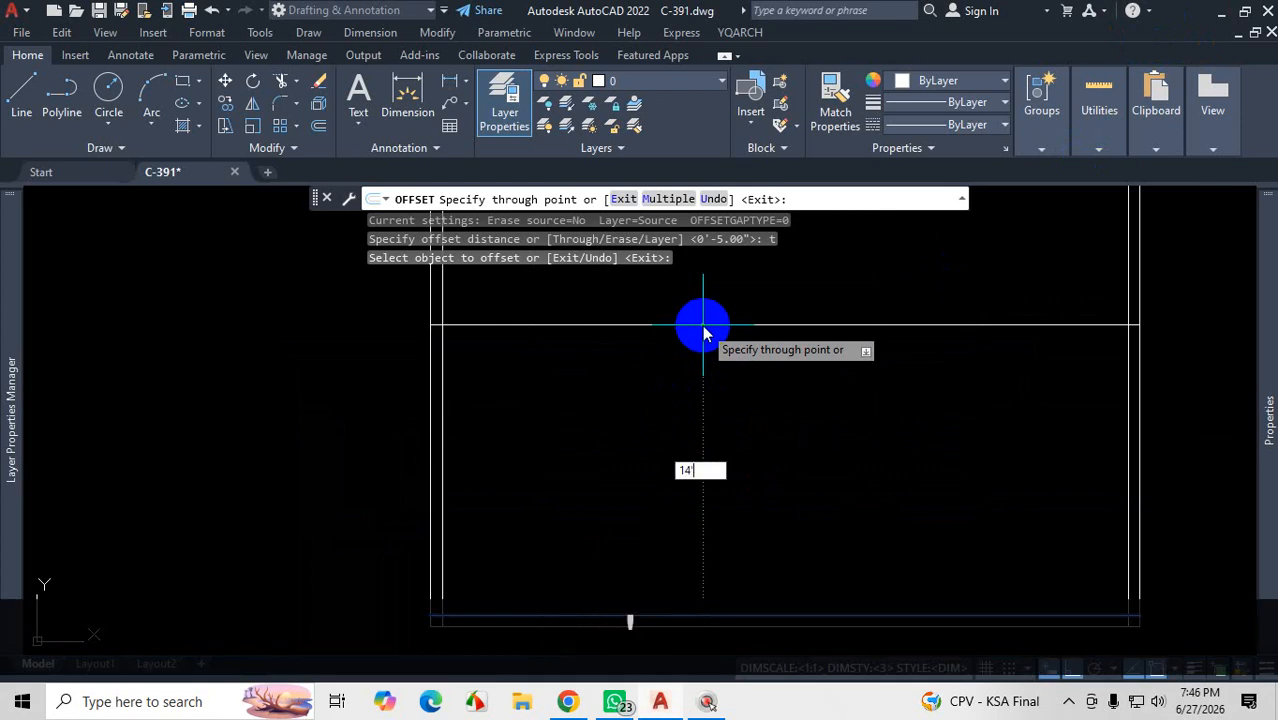
key("Return")
Step: Offset the new horizontal line 5 inches upward to form the cross wall's thickness
scroll(836, 508, "down", 5)
scroll(830, 431, "up", 5)
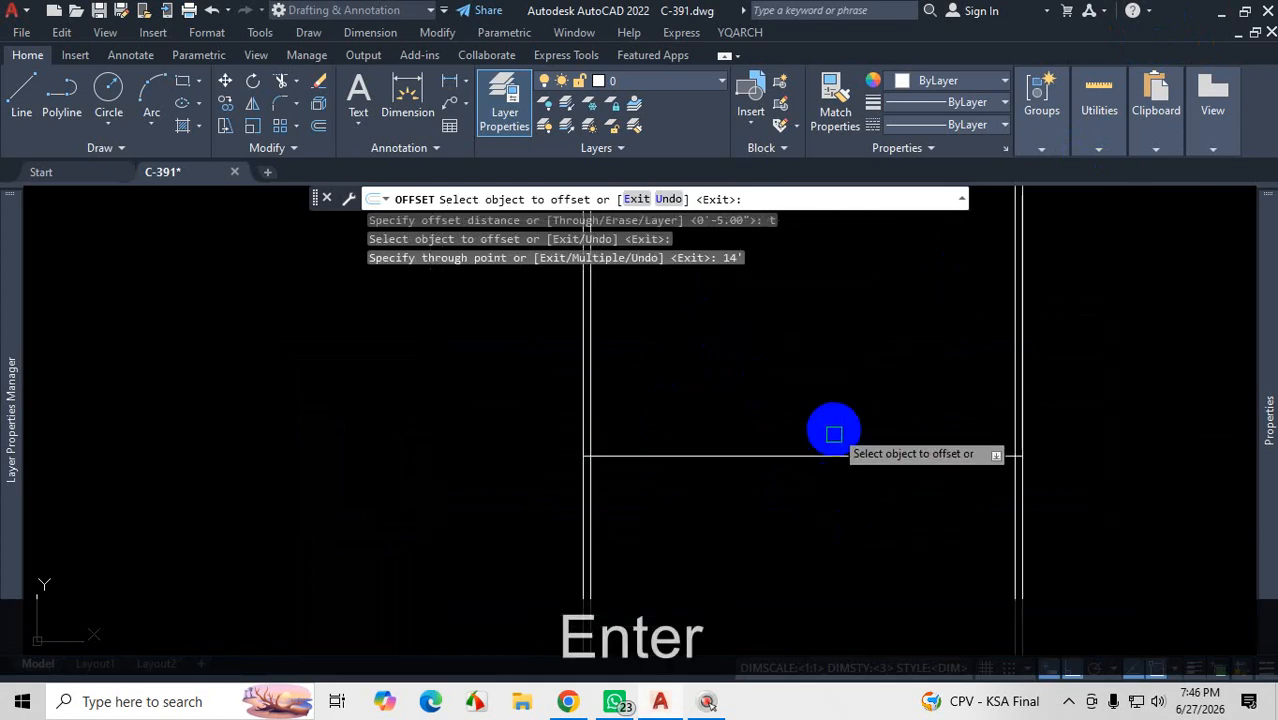
left_click(822, 469)
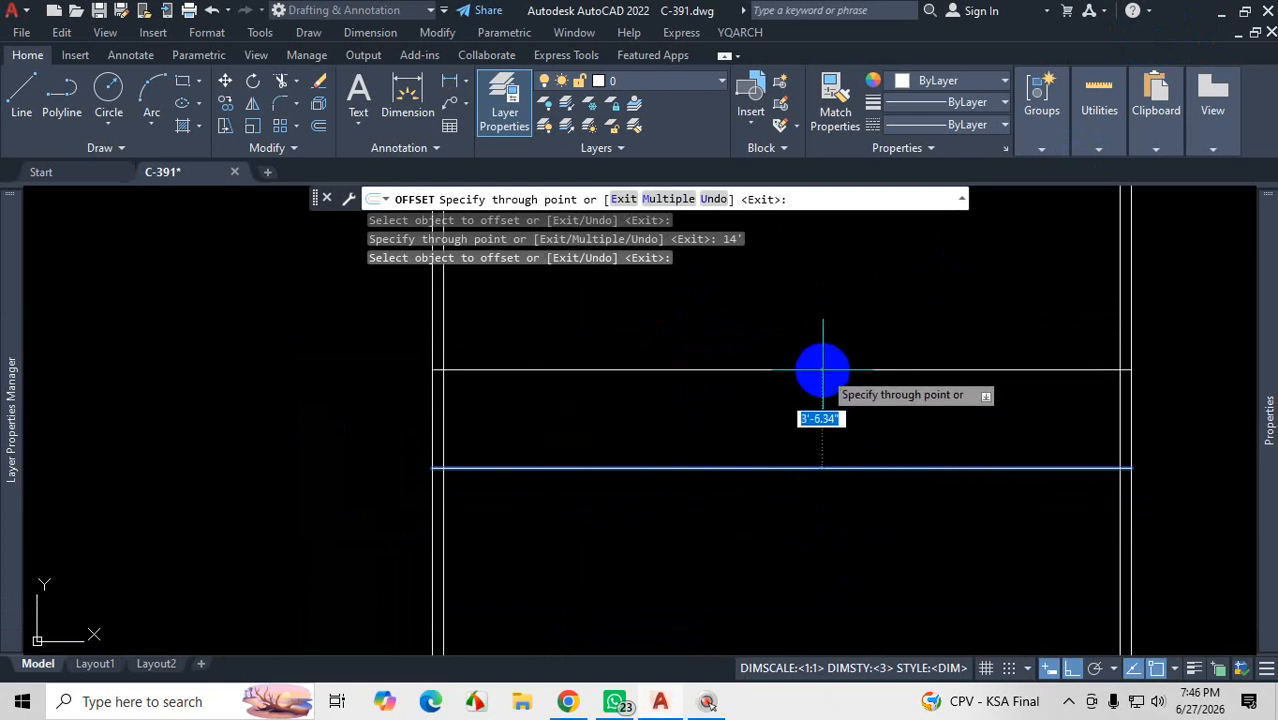
type("5")
key("Return")
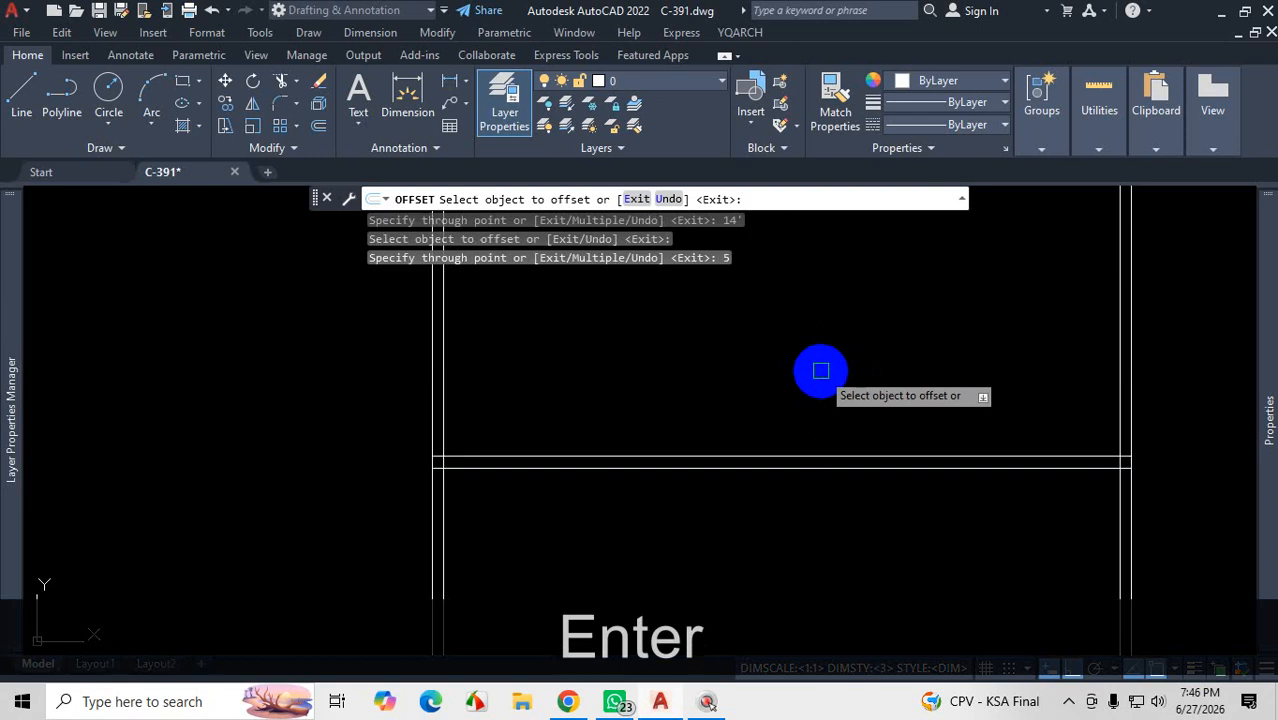
Step: Switch to the floor plan in Chrome and reduce its zoom to 80% to view both lower rooms
scroll(848, 391, "down", 3)
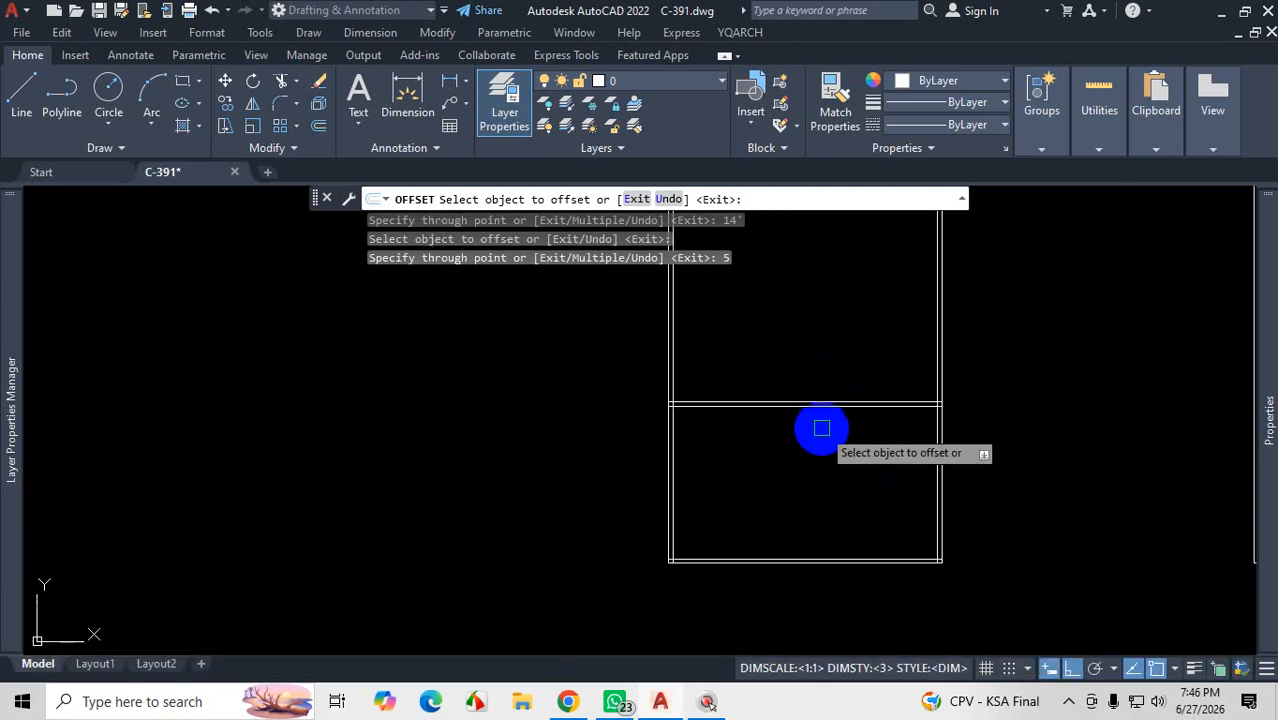
left_click(565, 702)
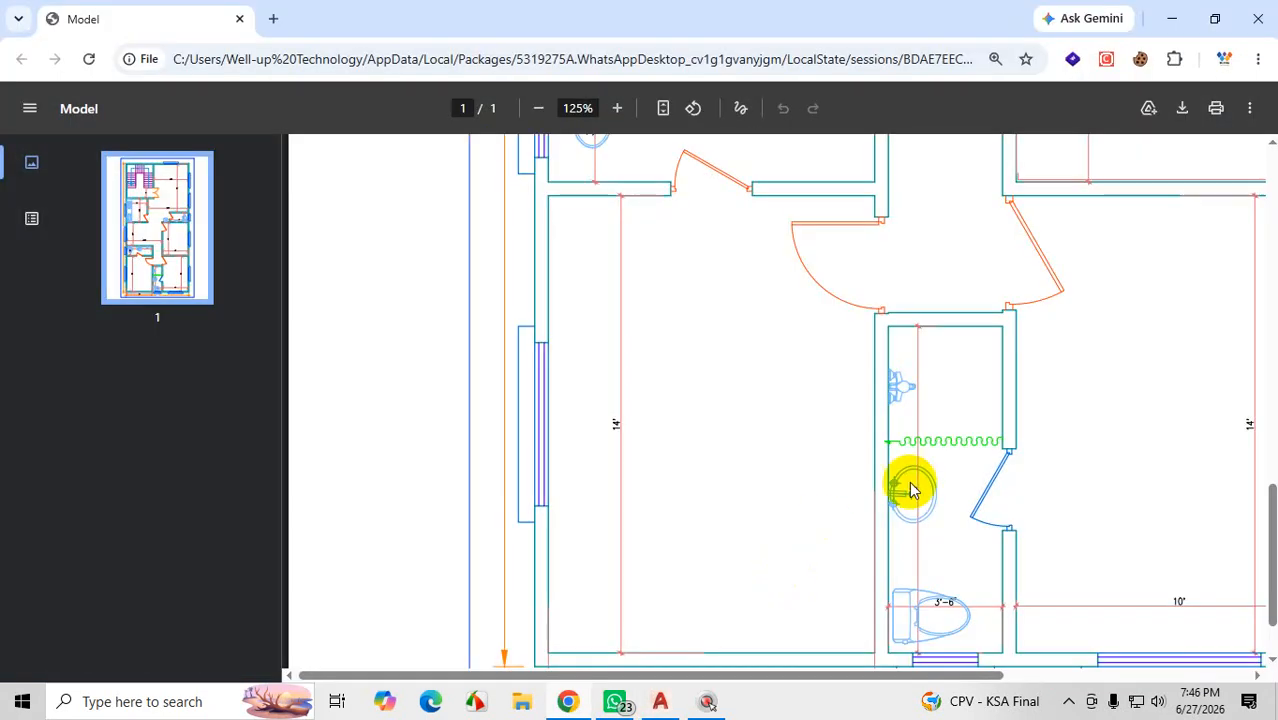
left_click(538, 108)
left_click(538, 108)
left_click(538, 108)
left_click(538, 108)
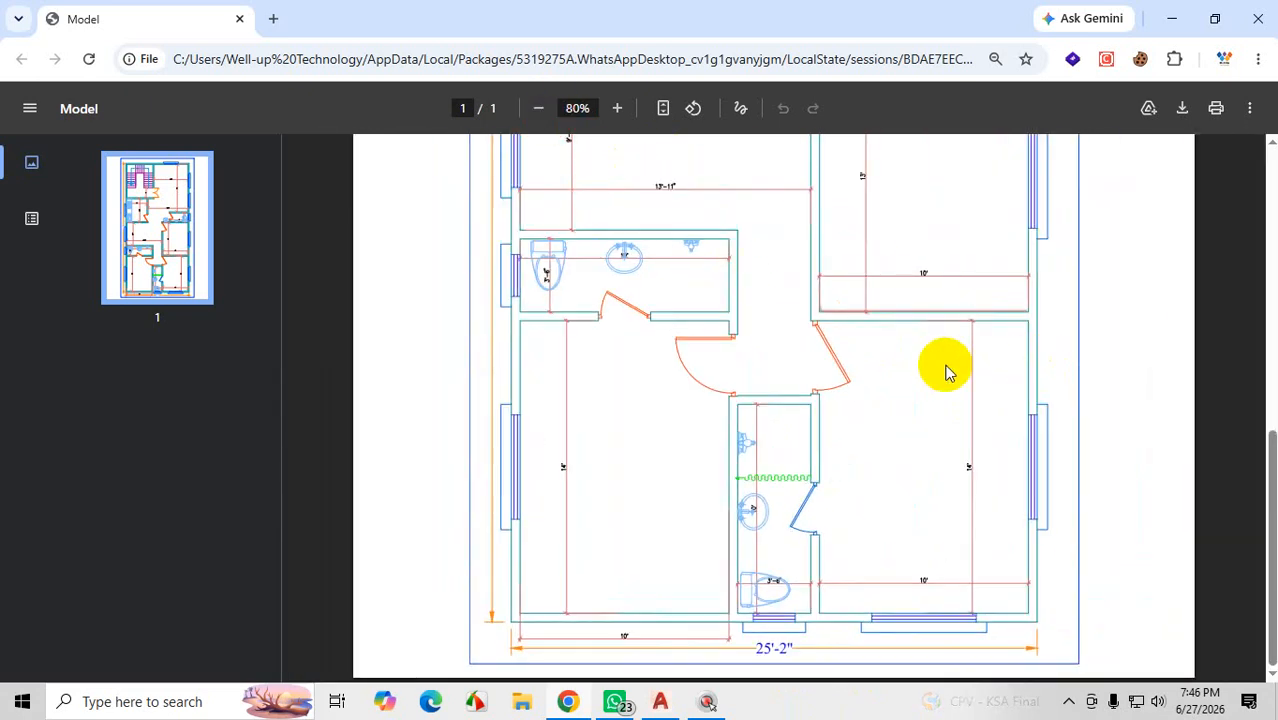
Step: Circle the lower-right room's 10' width label with on-screen ink and mark its span up to the bathroom wall
key("ctrl+1")
left_click(898, 613)
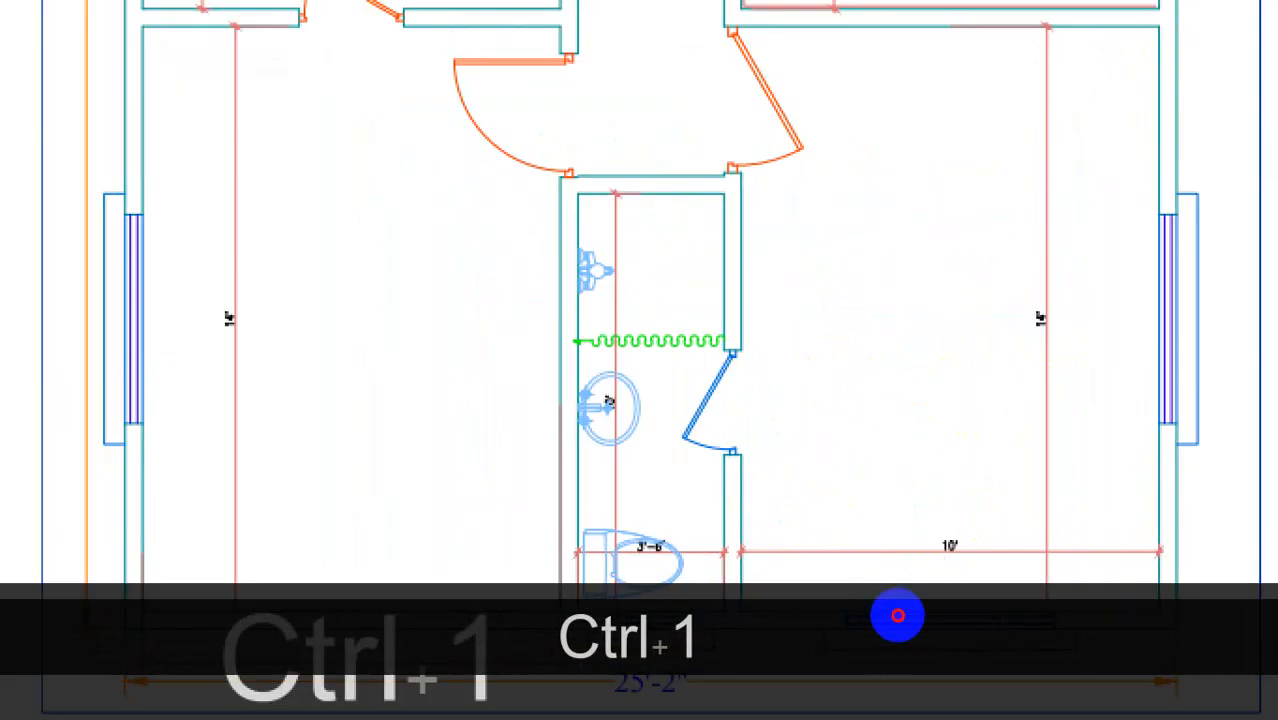
left_click_drag(927, 566, 941, 555)
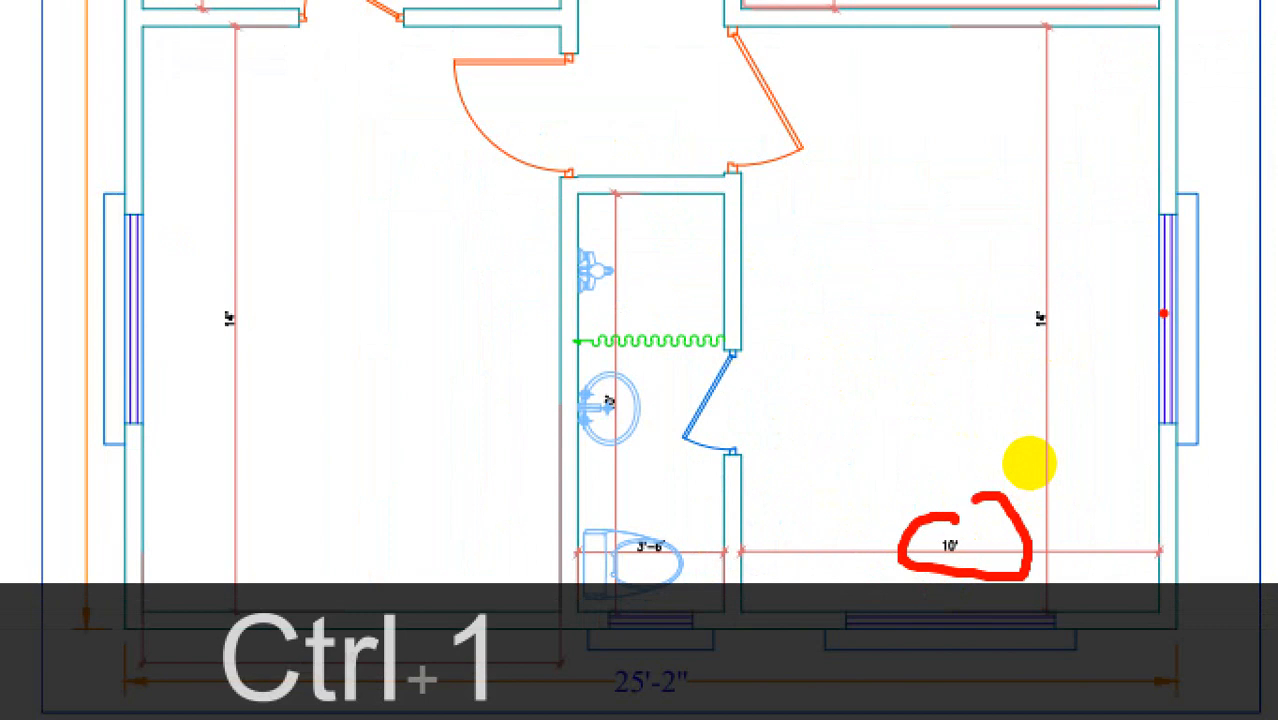
mouse_move(1031, 462)
left_mouse_down()
mouse_move(807, 451)
mouse_move(730, 424)
left_mouse_up()
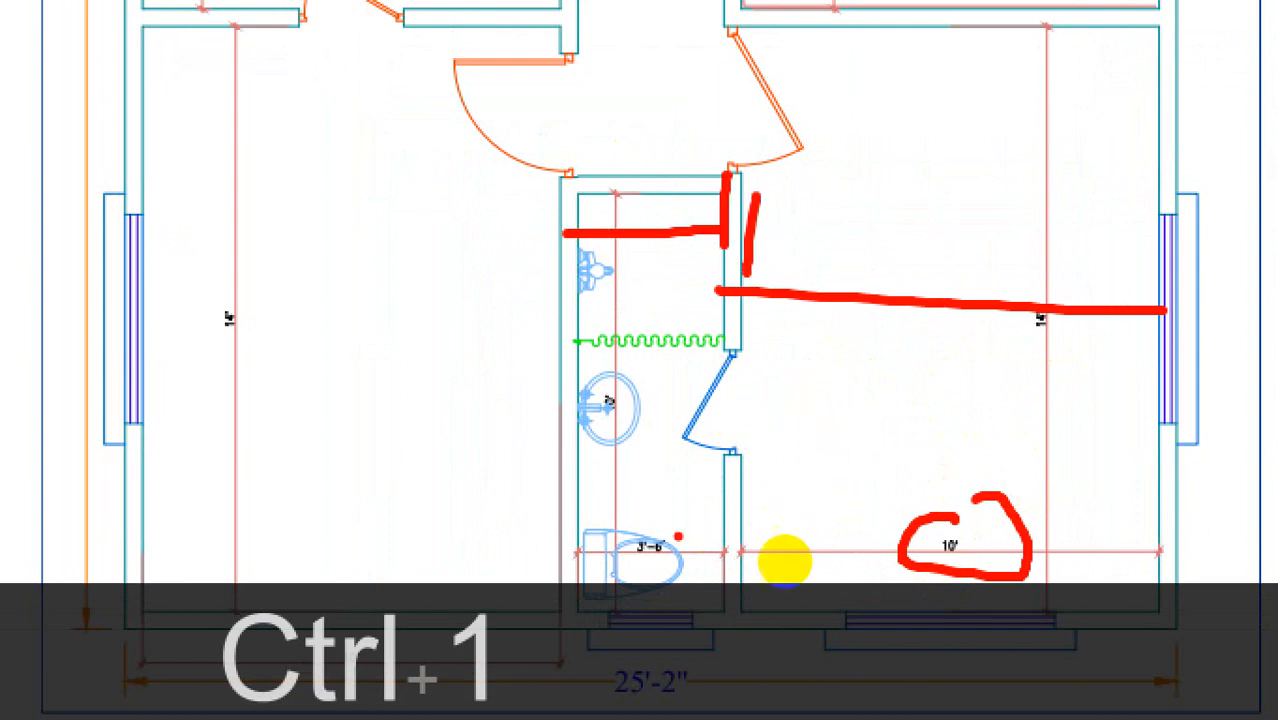
Step: Circle the small bathroom's 3'-6" width label, trace its side walls upward with on-screen ink, and clear the marks
left_click_drag(789, 589, 770, 570)
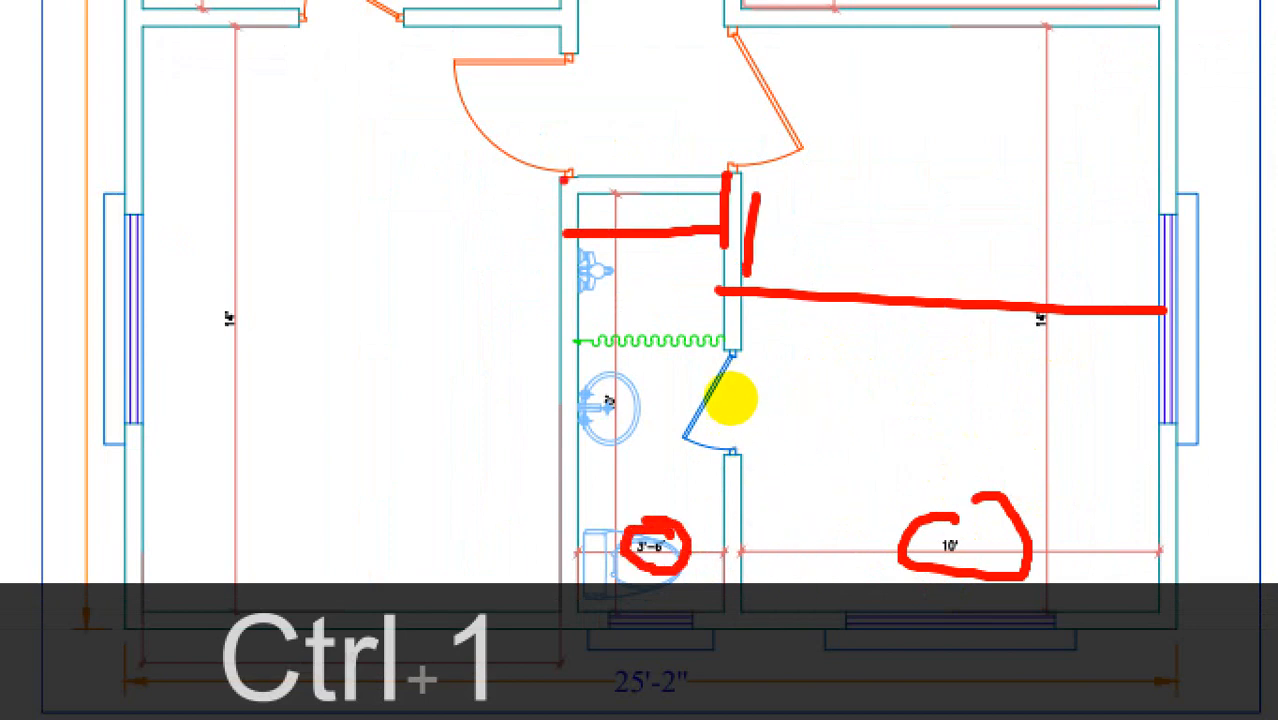
left_click_drag(731, 398, 723, 457)
left_click_drag(828, 307, 830, 461)
left_click_drag(727, 307, 731, 472)
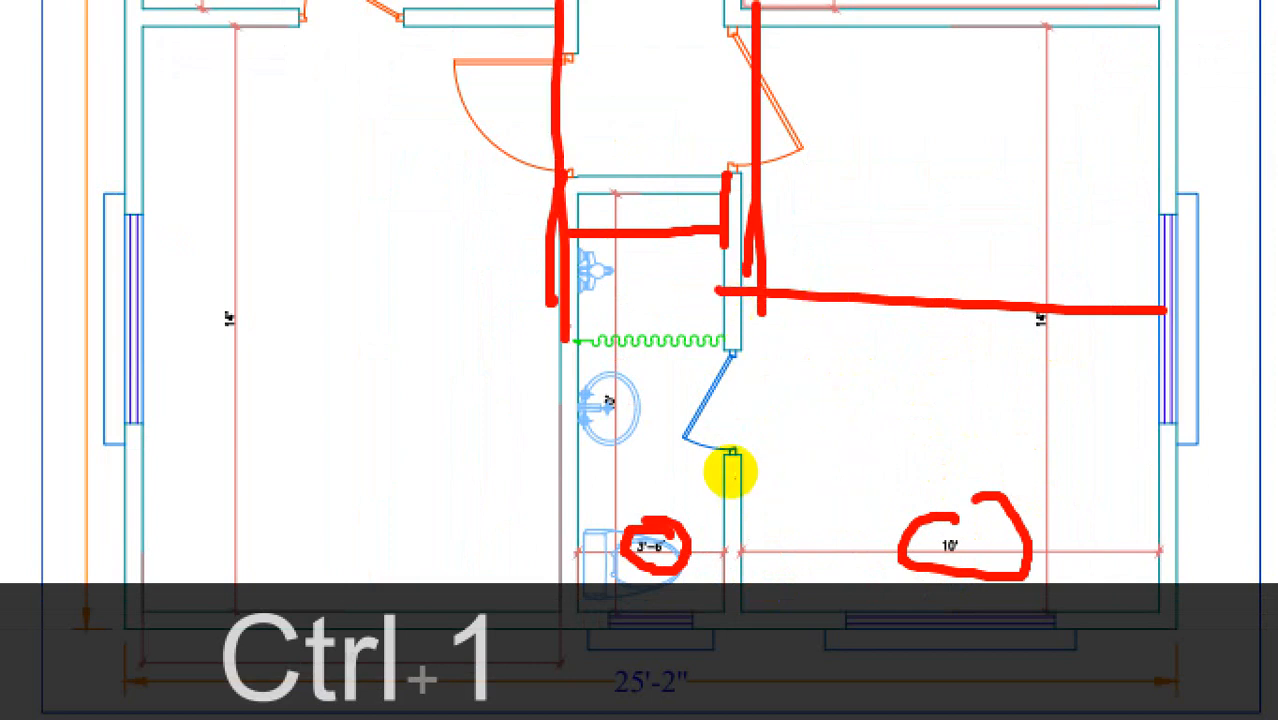
key("Escape")
scroll(800, 400, "up", 5)
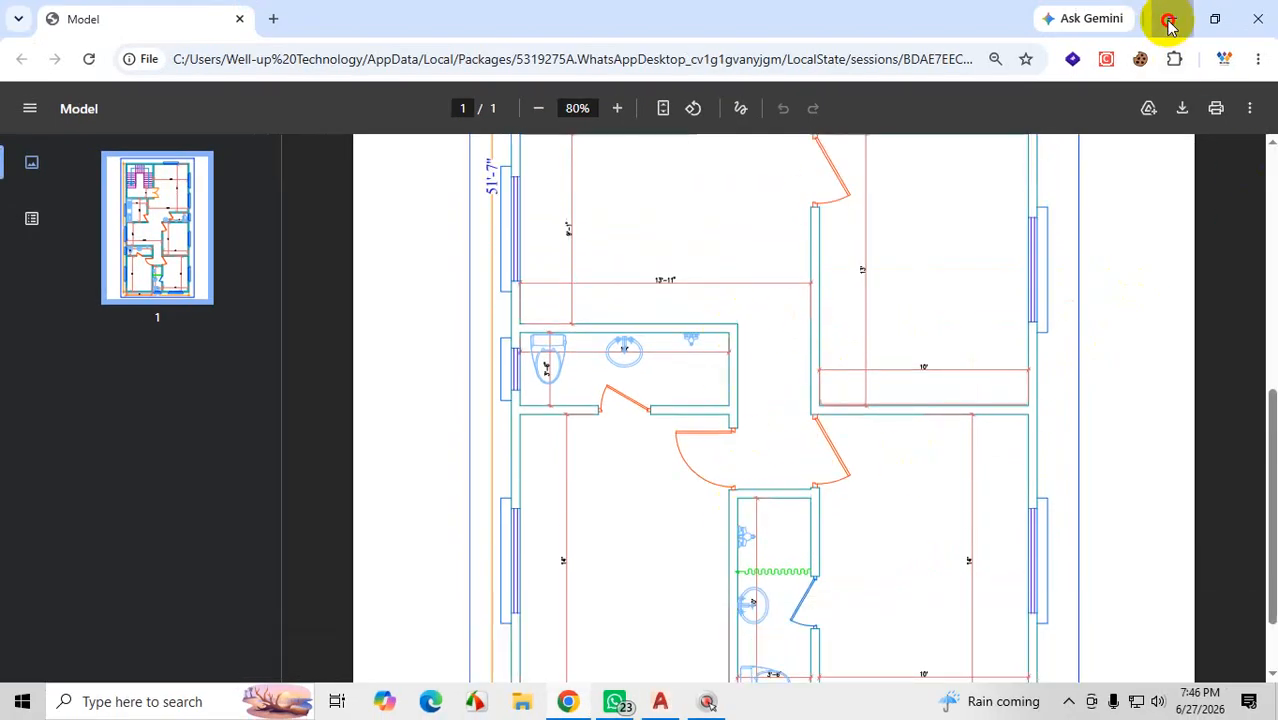
Step: Return to AutoCAD and offset the inner line of the rectangle's right wall 10' to the left
left_click(1169, 22)
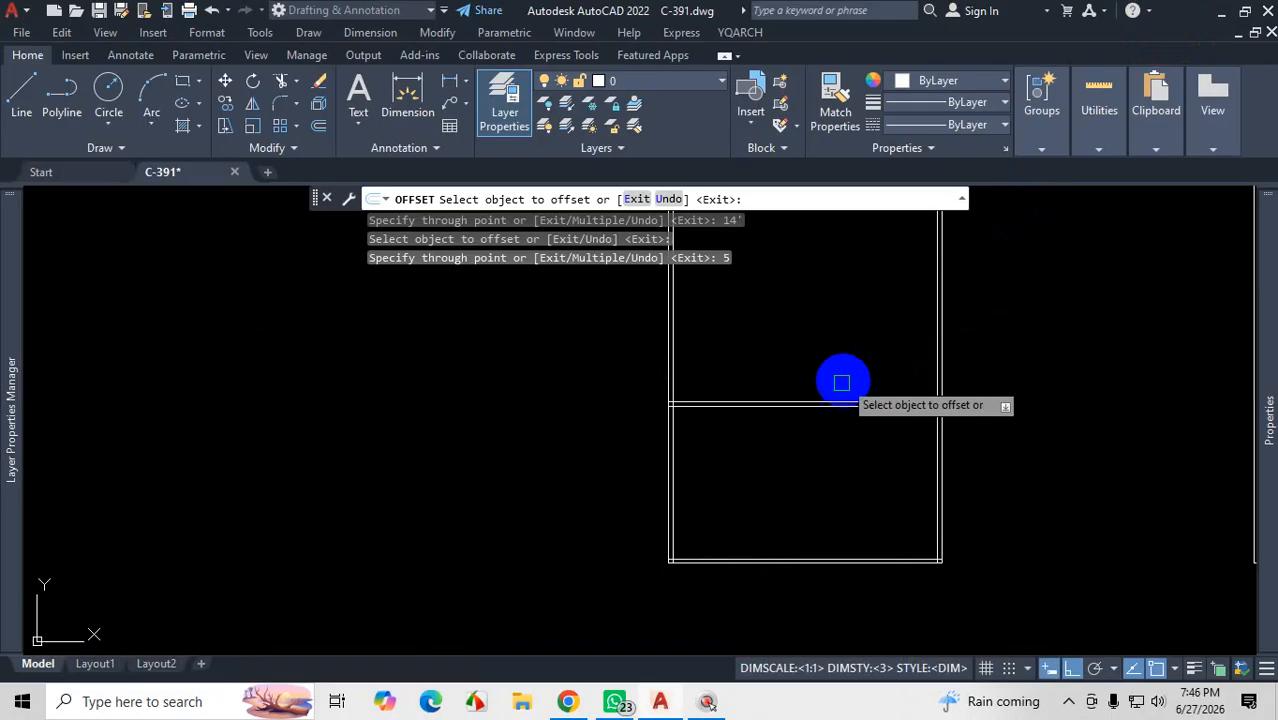
left_click(948, 416)
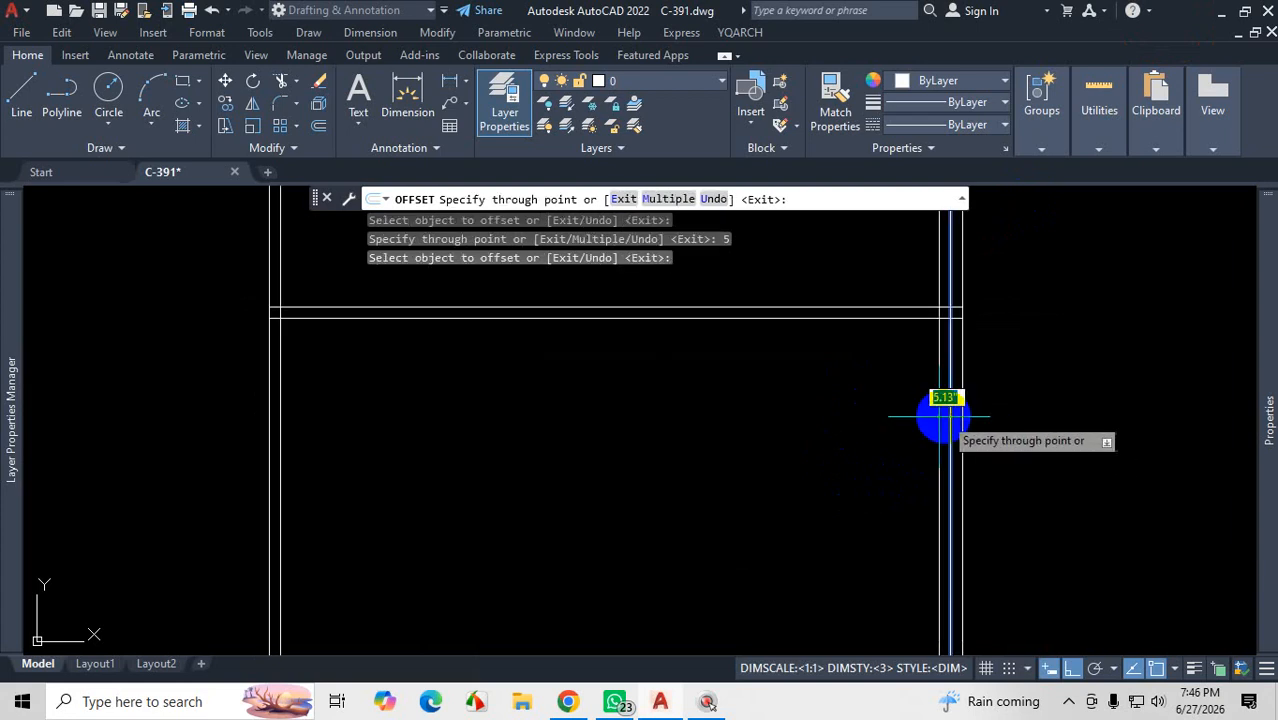
scroll(727, 416, "down", 3)
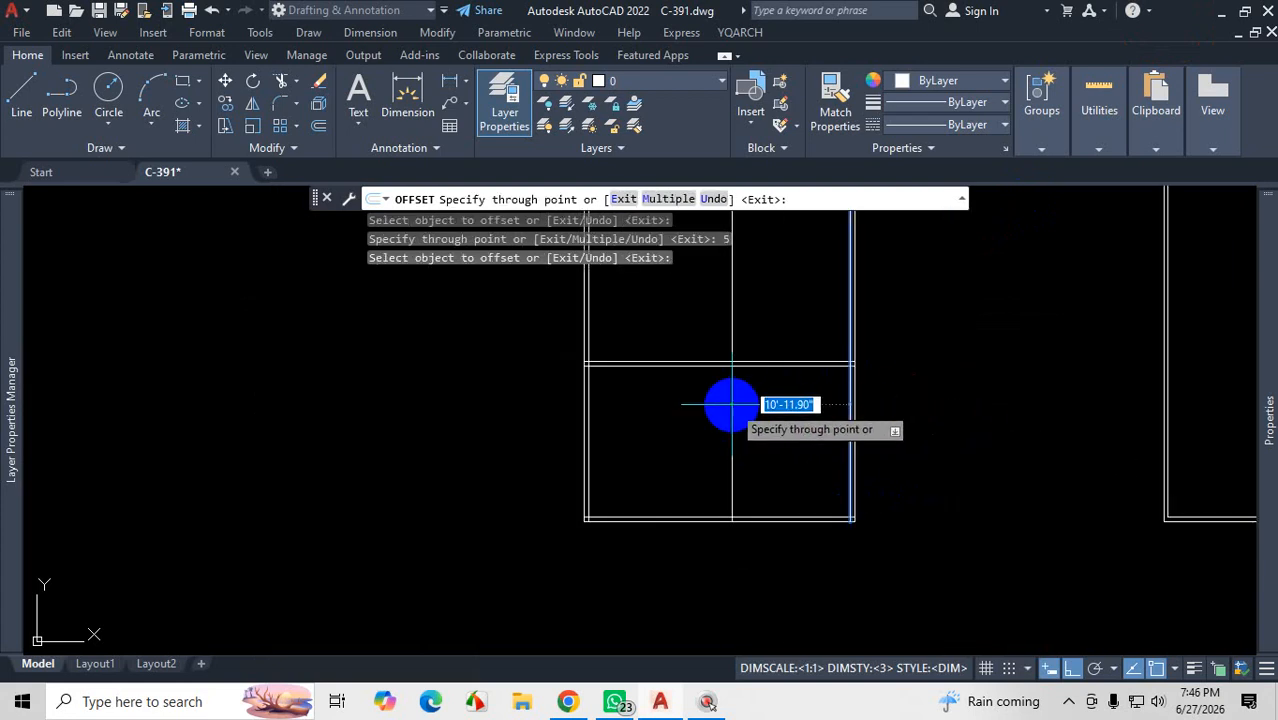
type("10'")
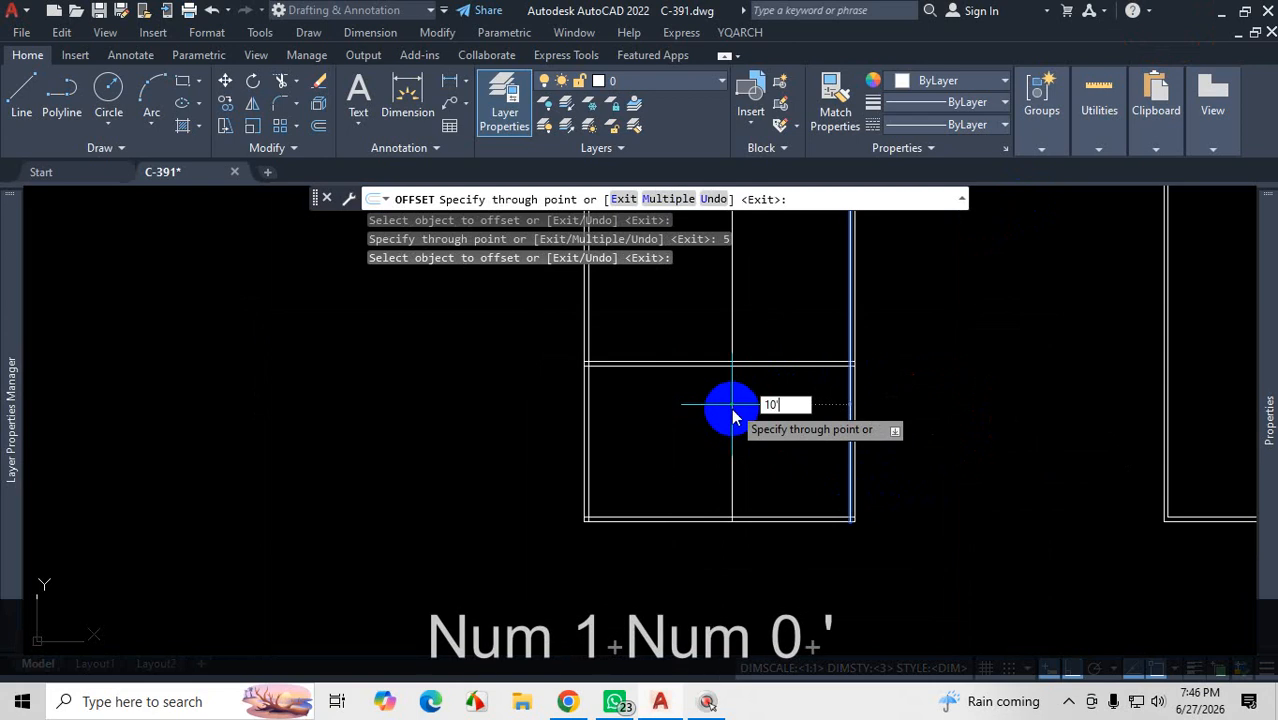
key("Return")
Step: Offset the new vertical line 5 inches to the left to form the partition wall's thickness
scroll(715, 430, "up", 2)
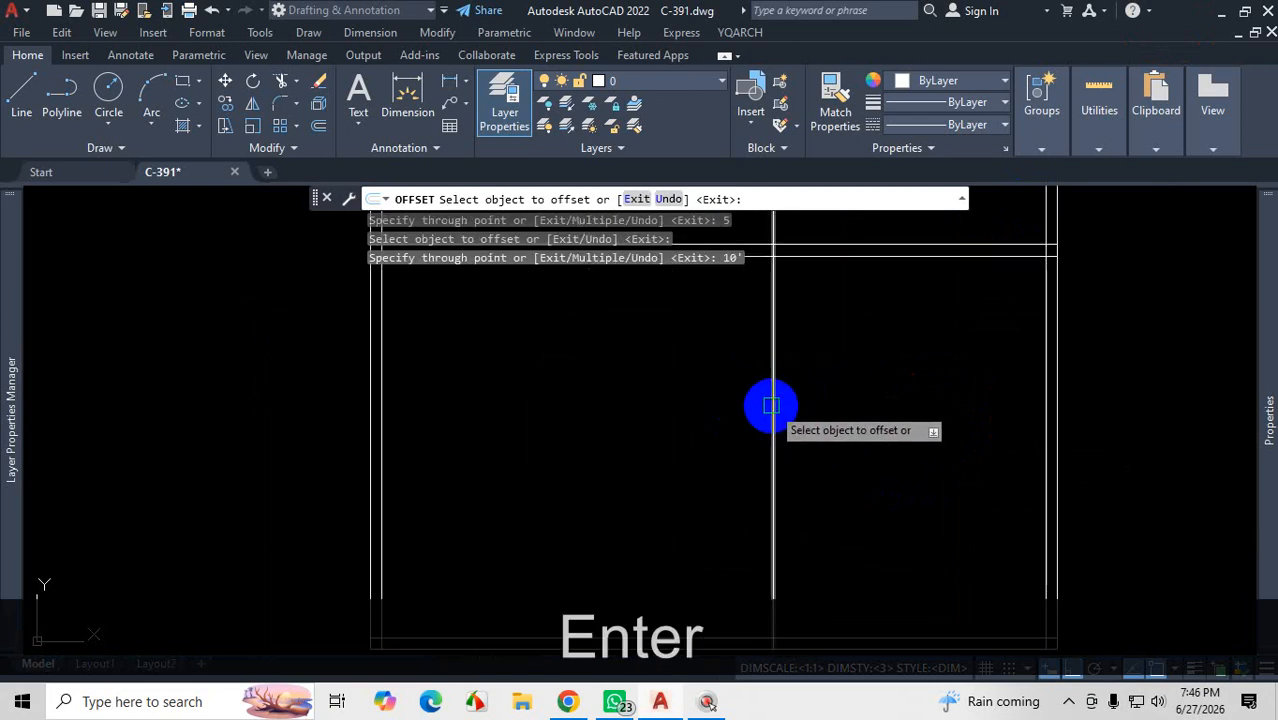
left_click(770, 405)
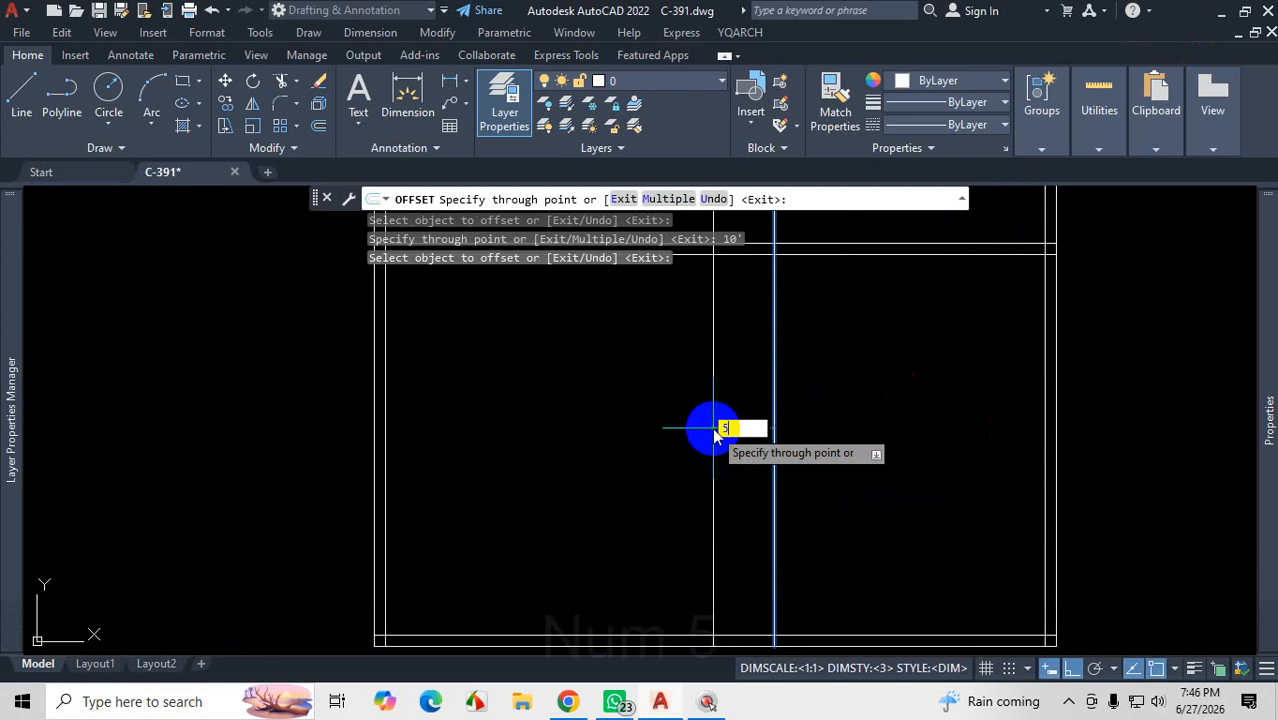
type("5")
key("Return")
Step: Offset the partition wall's left line 42 inches to the left for the bathroom width
scroll(730, 440, "up", 2)
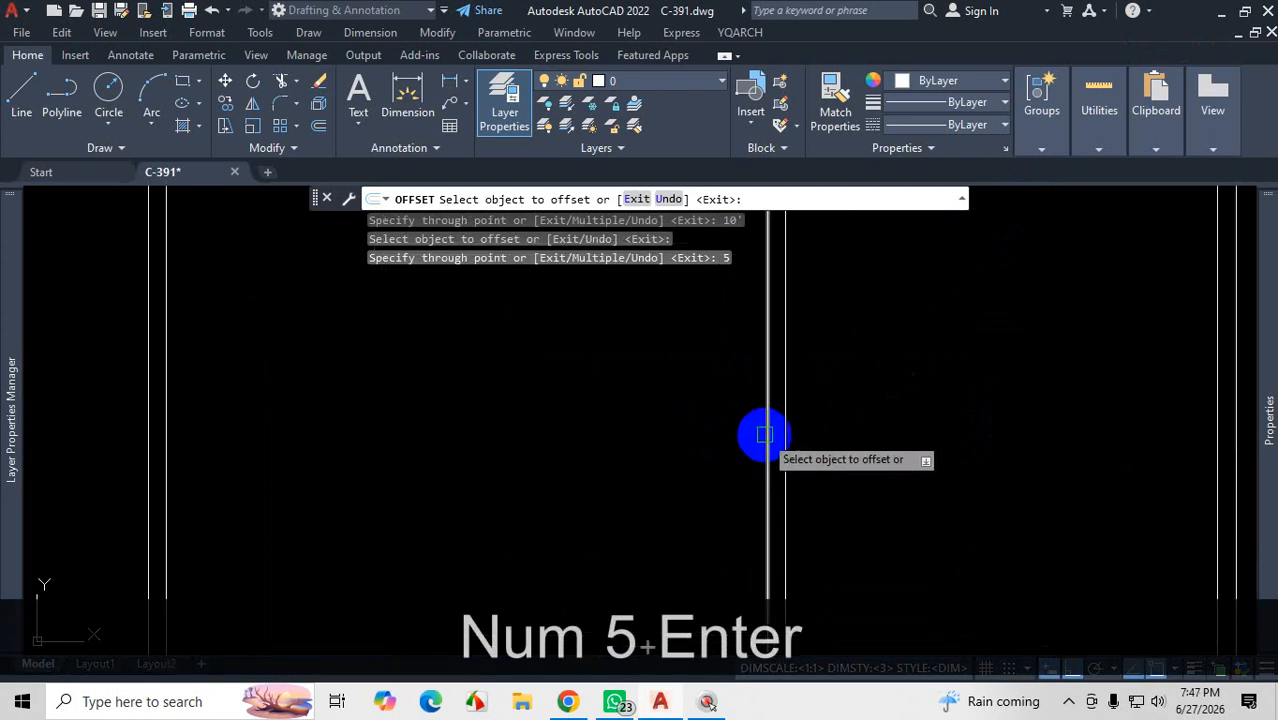
left_click(766, 434)
scroll(642, 429, "down", 3)
scroll(613, 433, "up", 1)
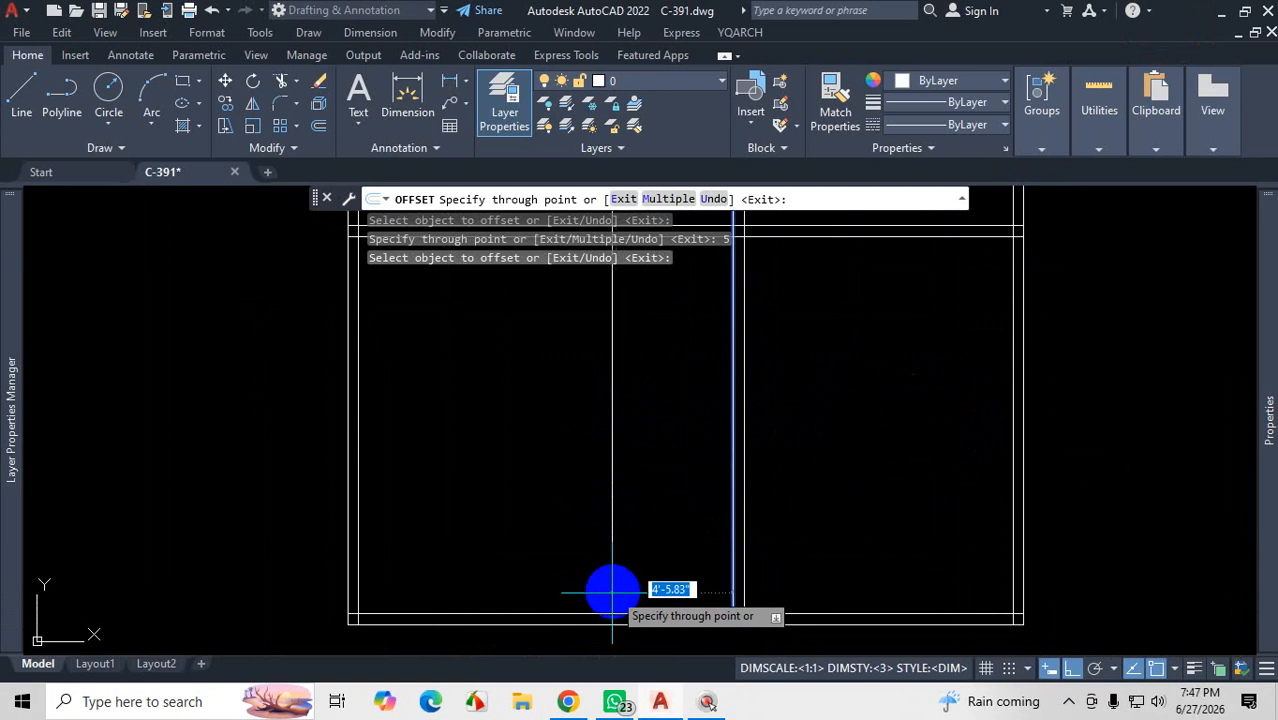
type("42")
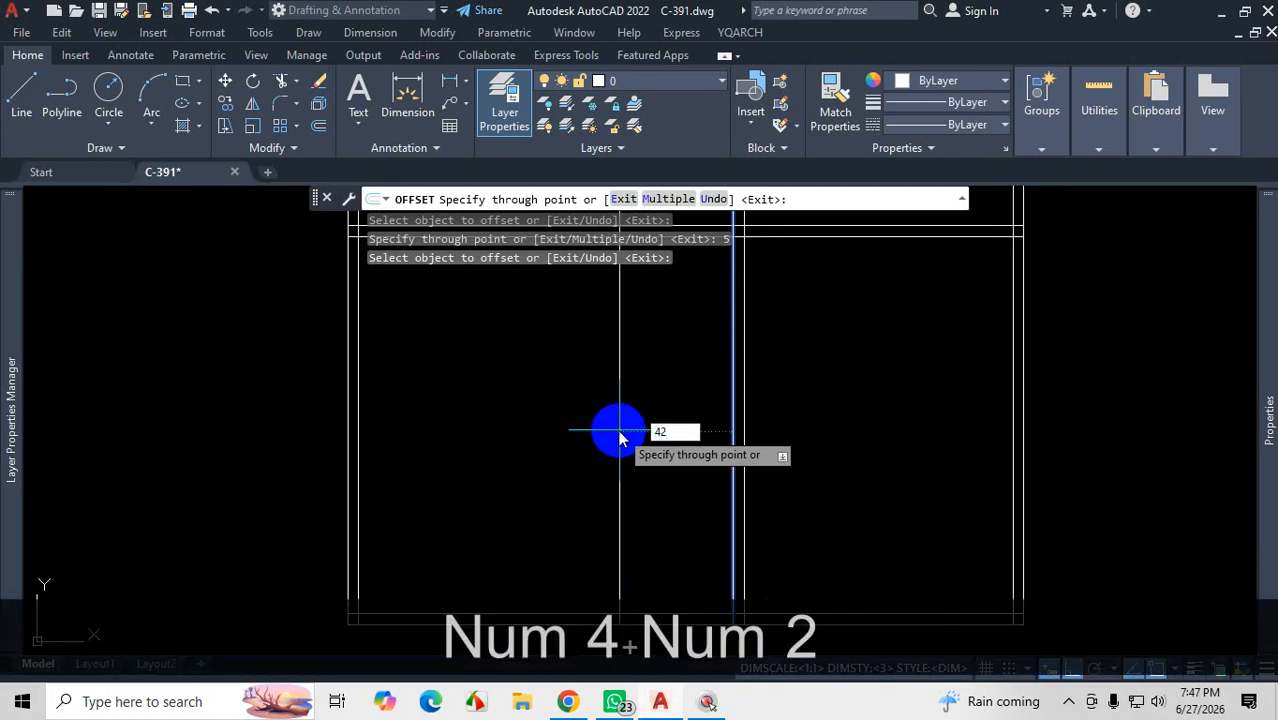
key("Return")
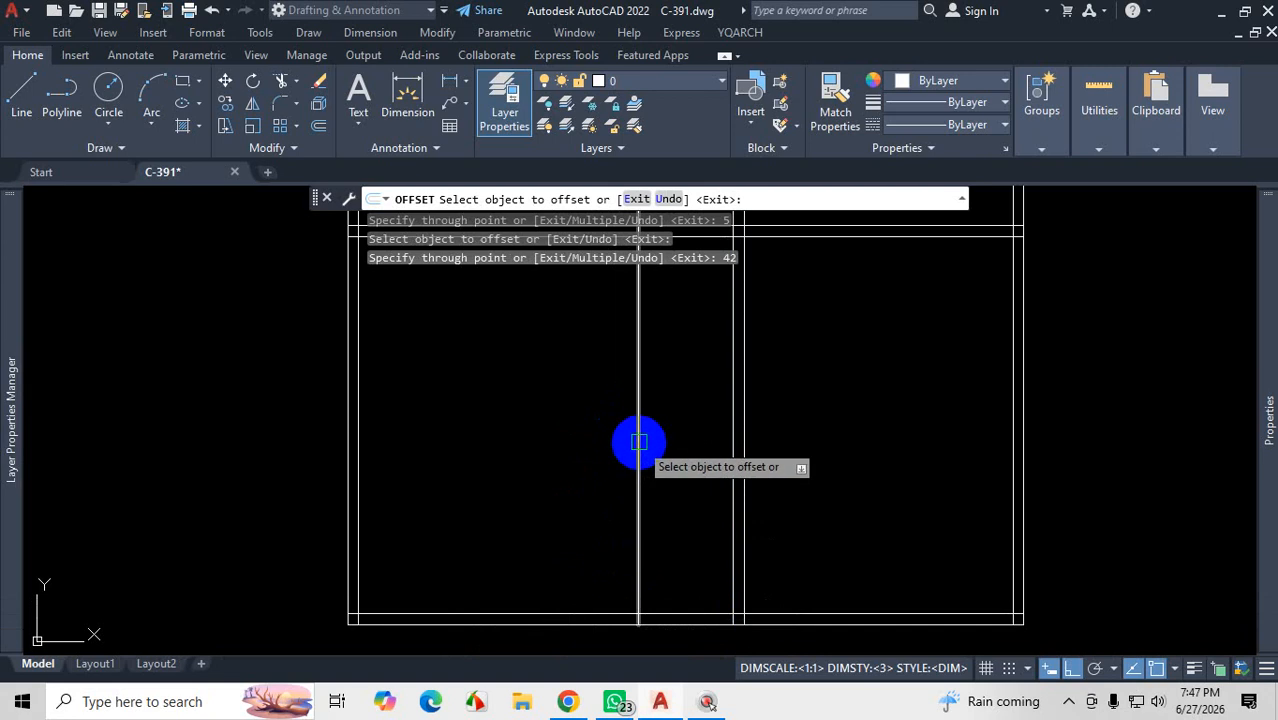
Step: Offset the bathroom's left boundary line 5 inches to the left for the second partition wall's thickness and end the command
left_click(639, 442)
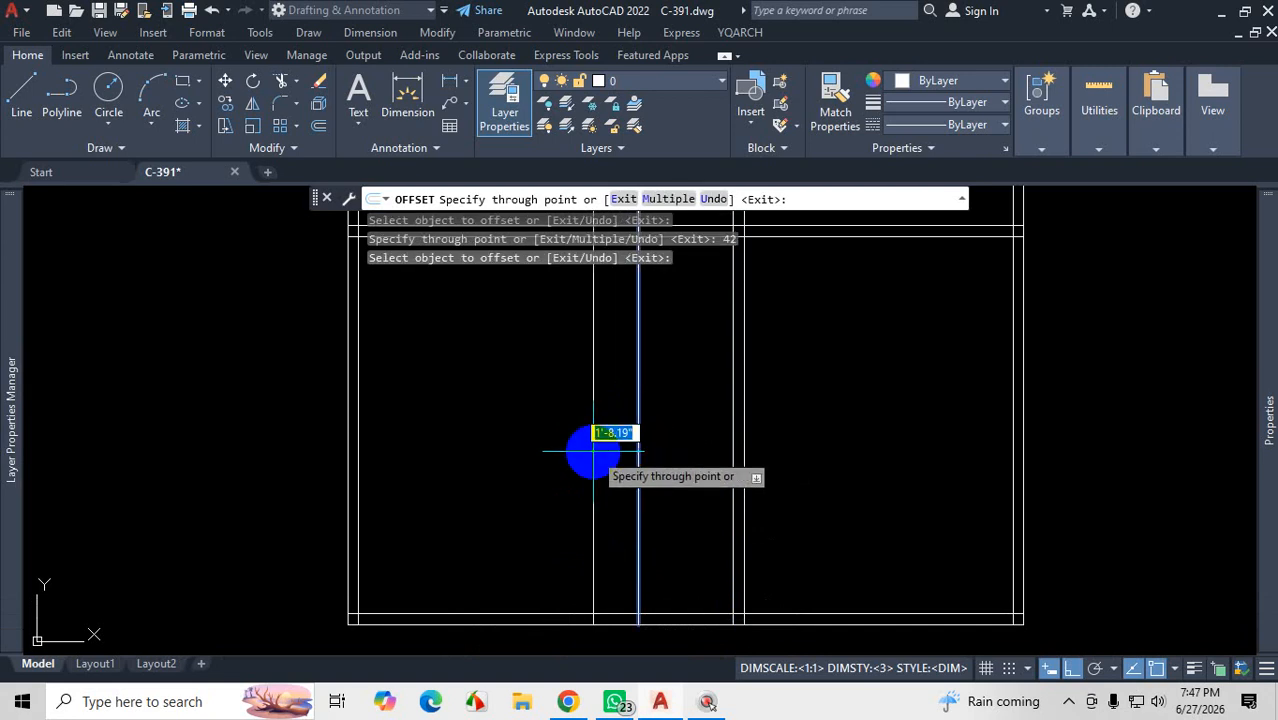
type("5")
key("Return")
scroll(676, 525, "down", 3)
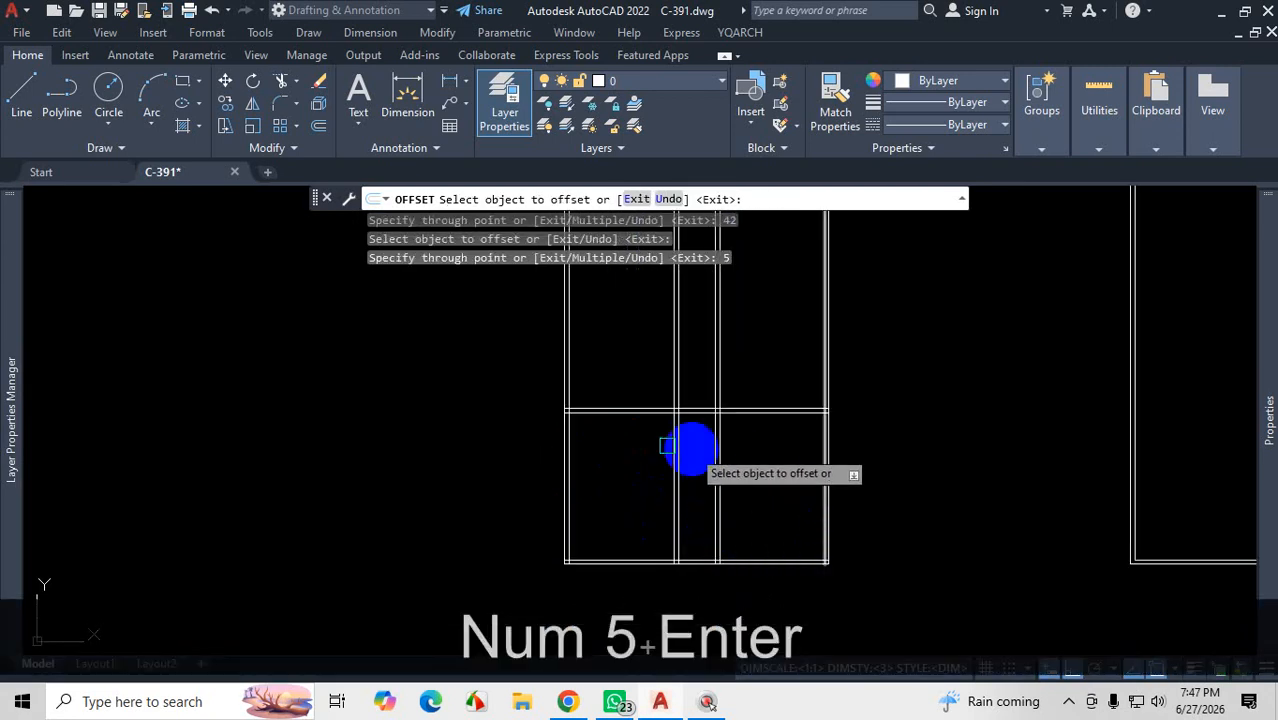
key("Escape")
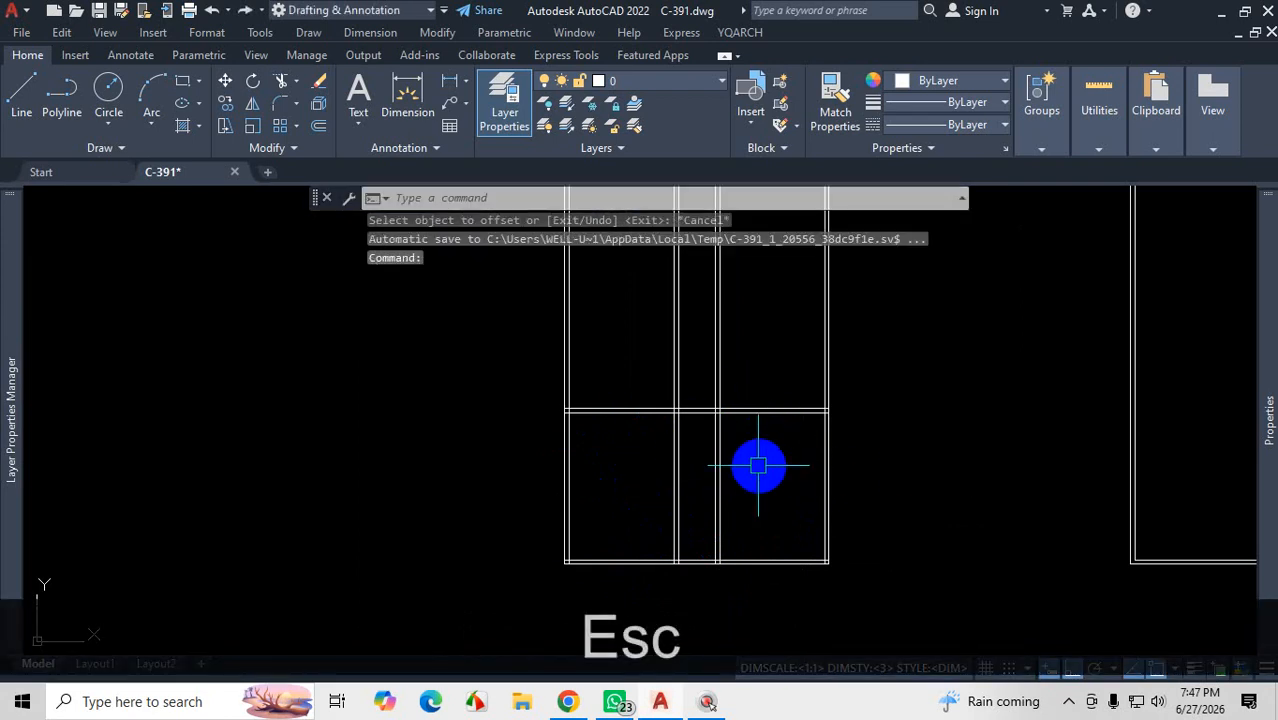
type("o")
key("Return")
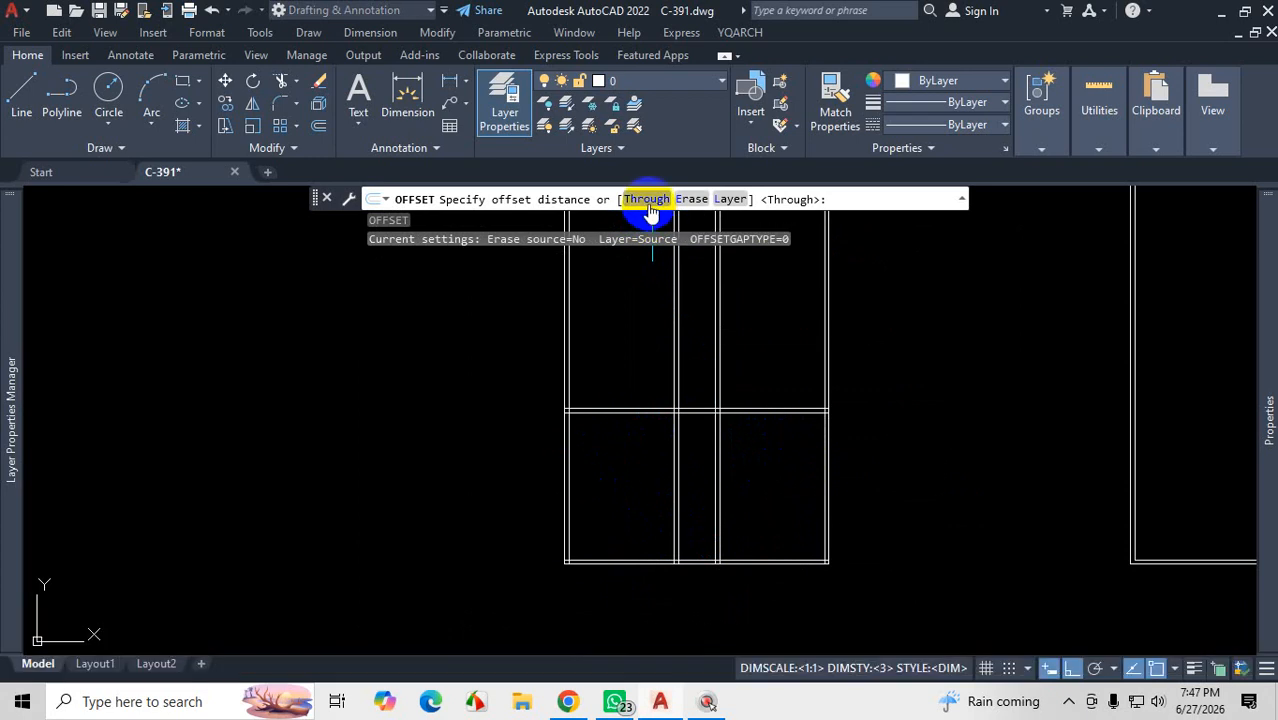
scroll(706, 573, "up", 2)
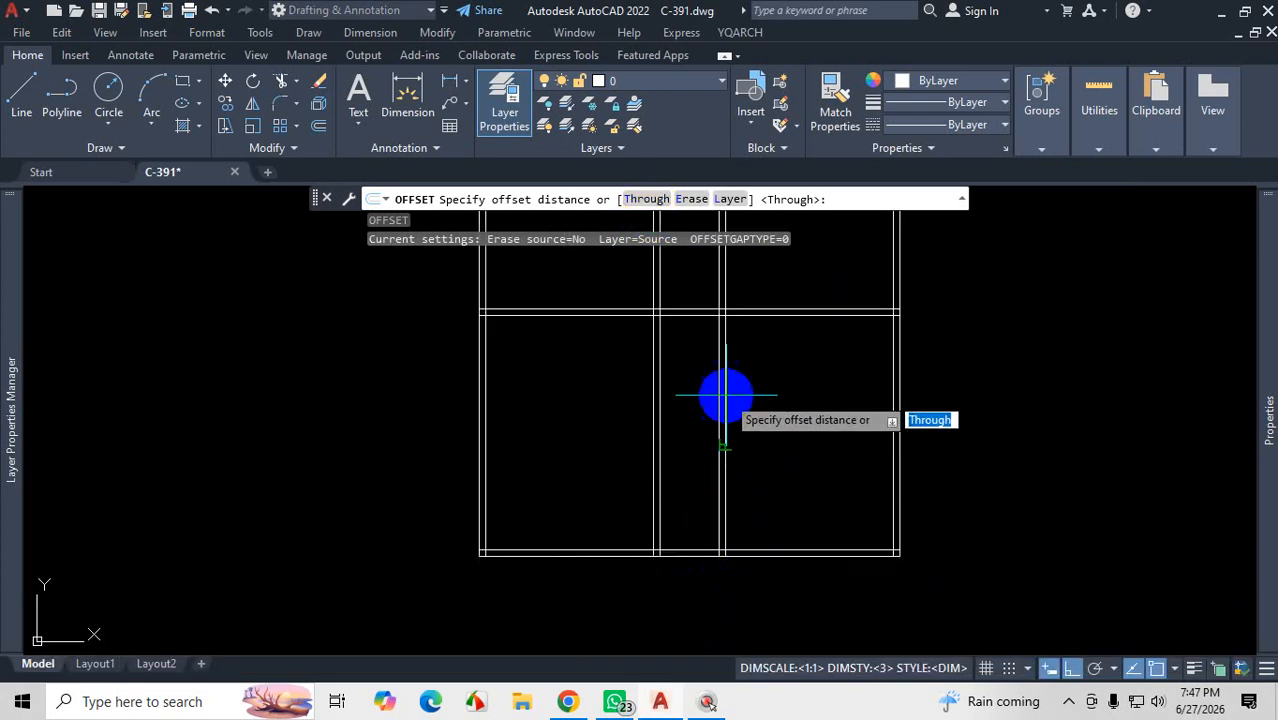
key("Escape")
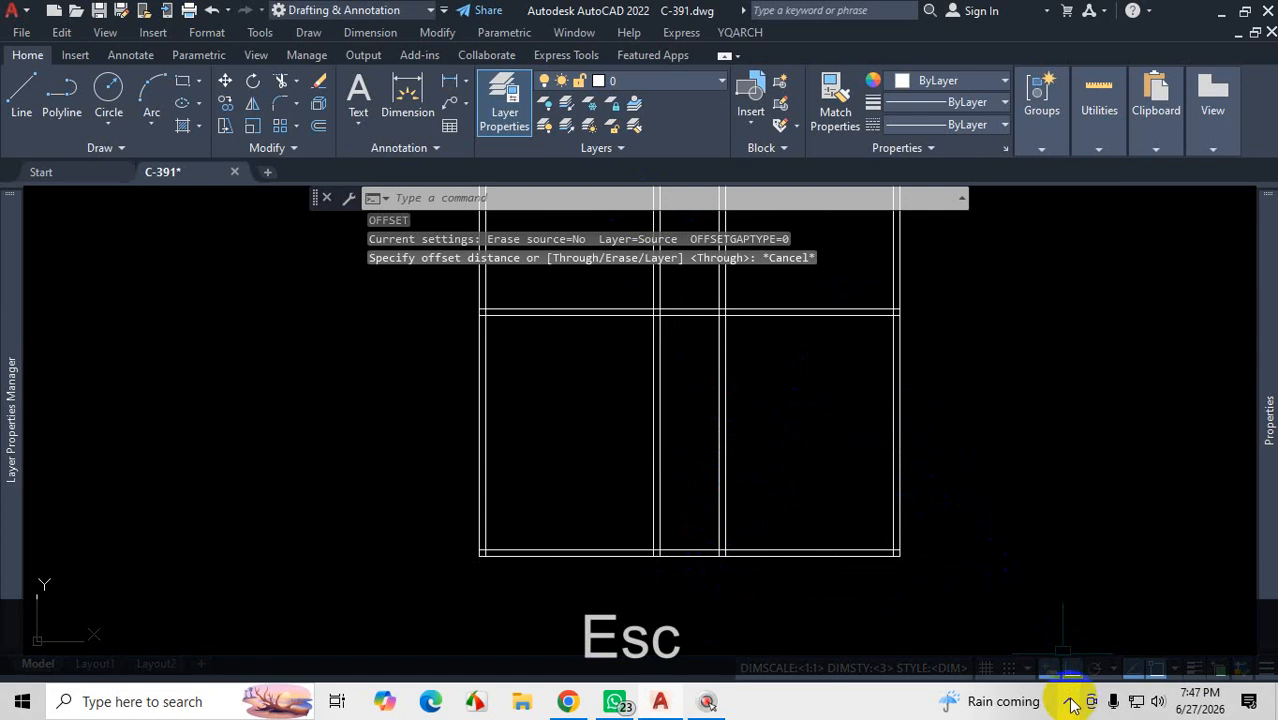
Step: Switch to the floor plan PDF in Chrome and enlarge it to 125% to examine the lower rooms and small bathroom
left_click(563, 701)
scroll(725, 402, "down", 2)
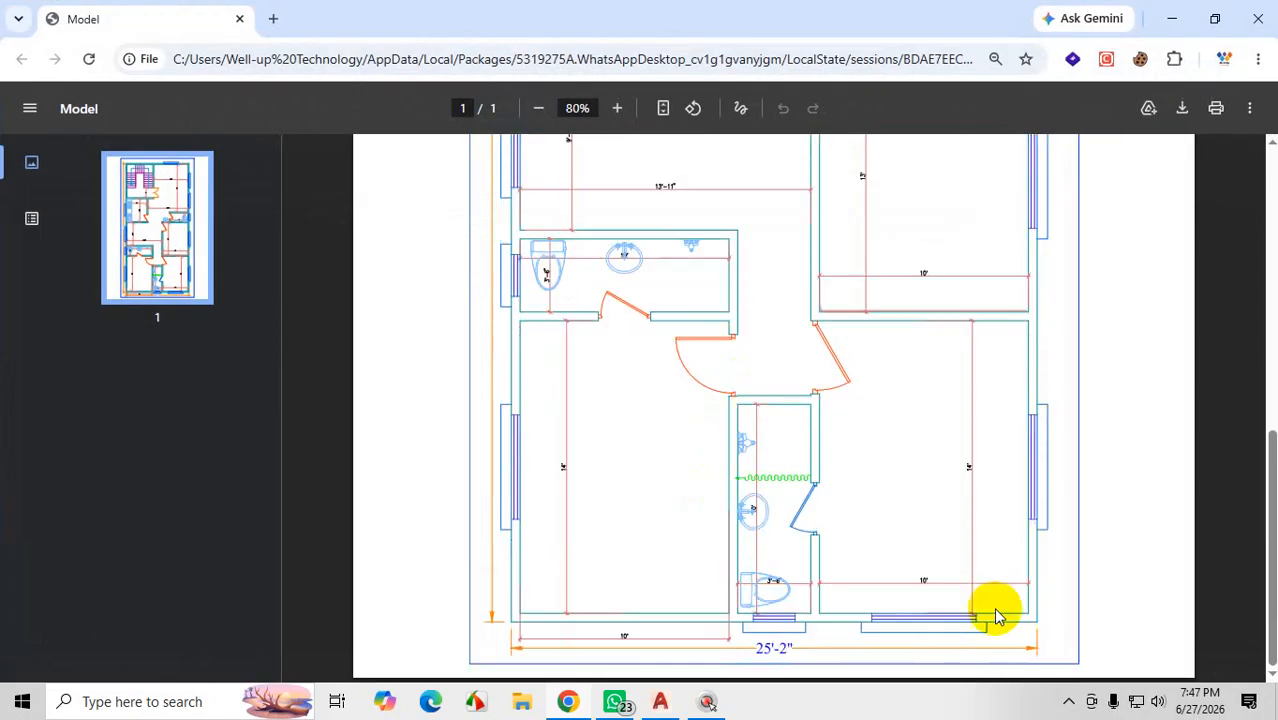
left_click(622, 108)
left_click(622, 108)
left_click(622, 108)
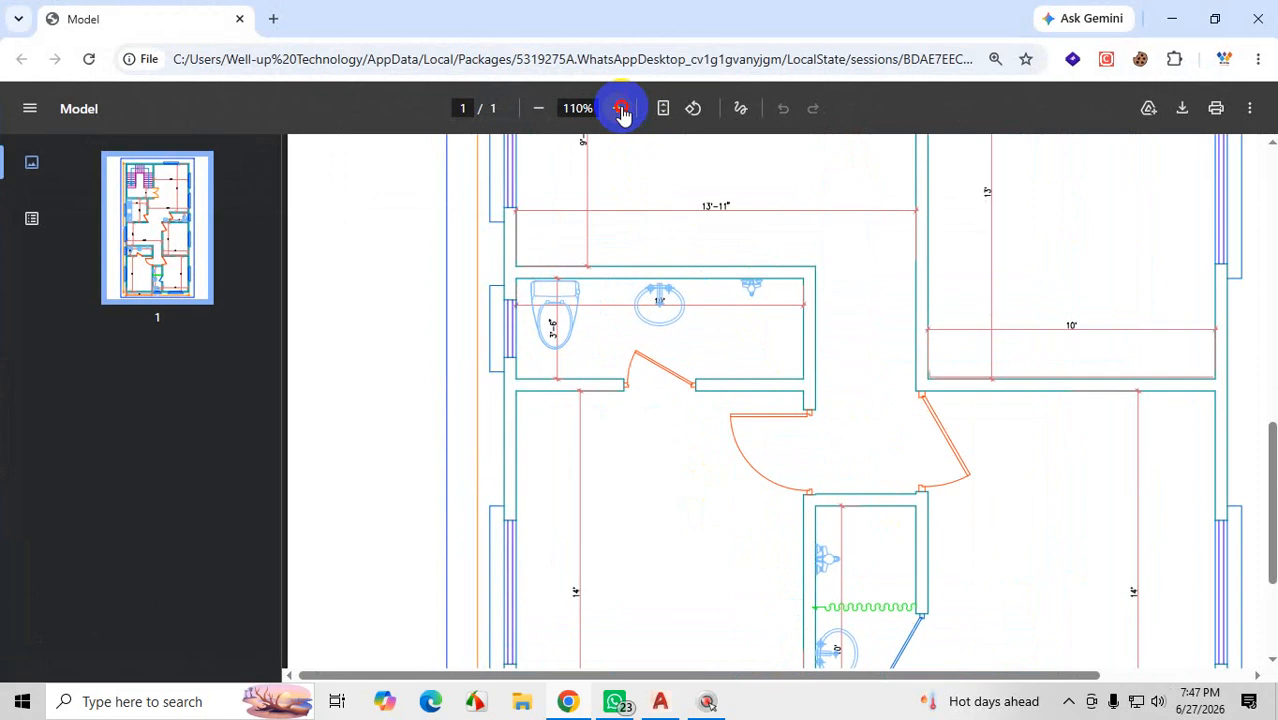
left_click(622, 108)
scroll(670, 280, "down", 3)
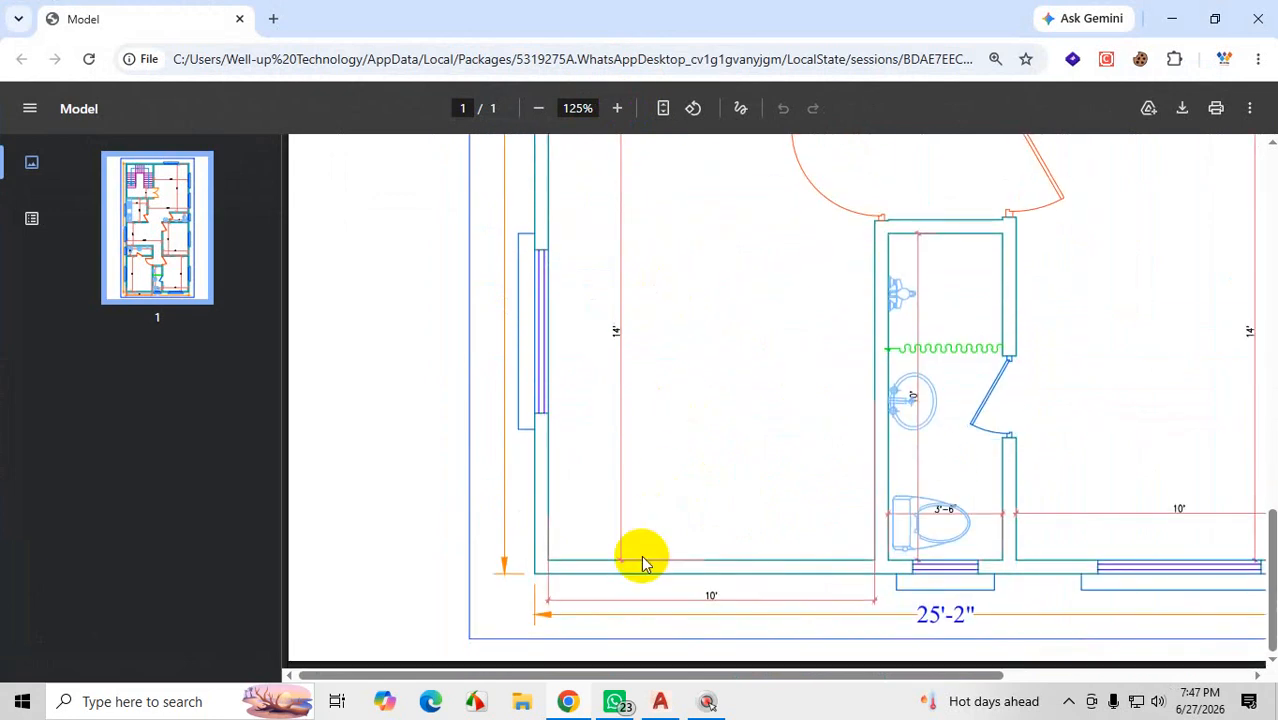
left_click(1071, 703)
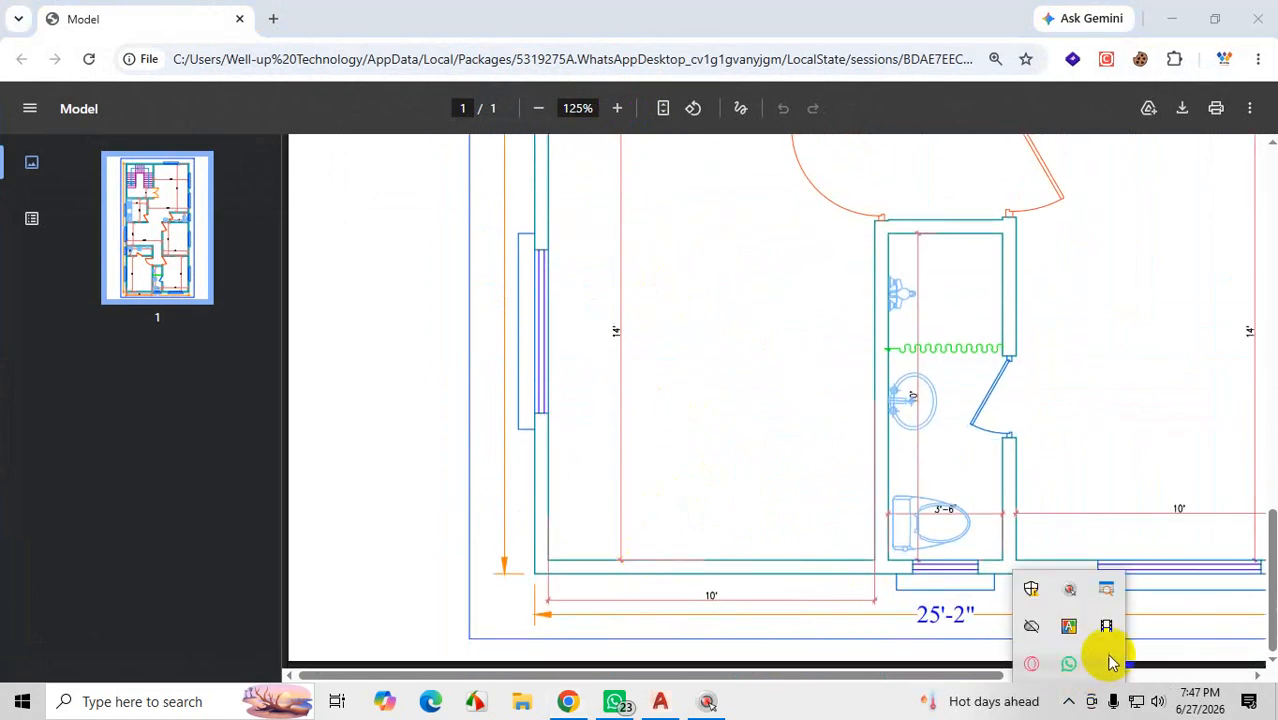
left_click(1106, 628)
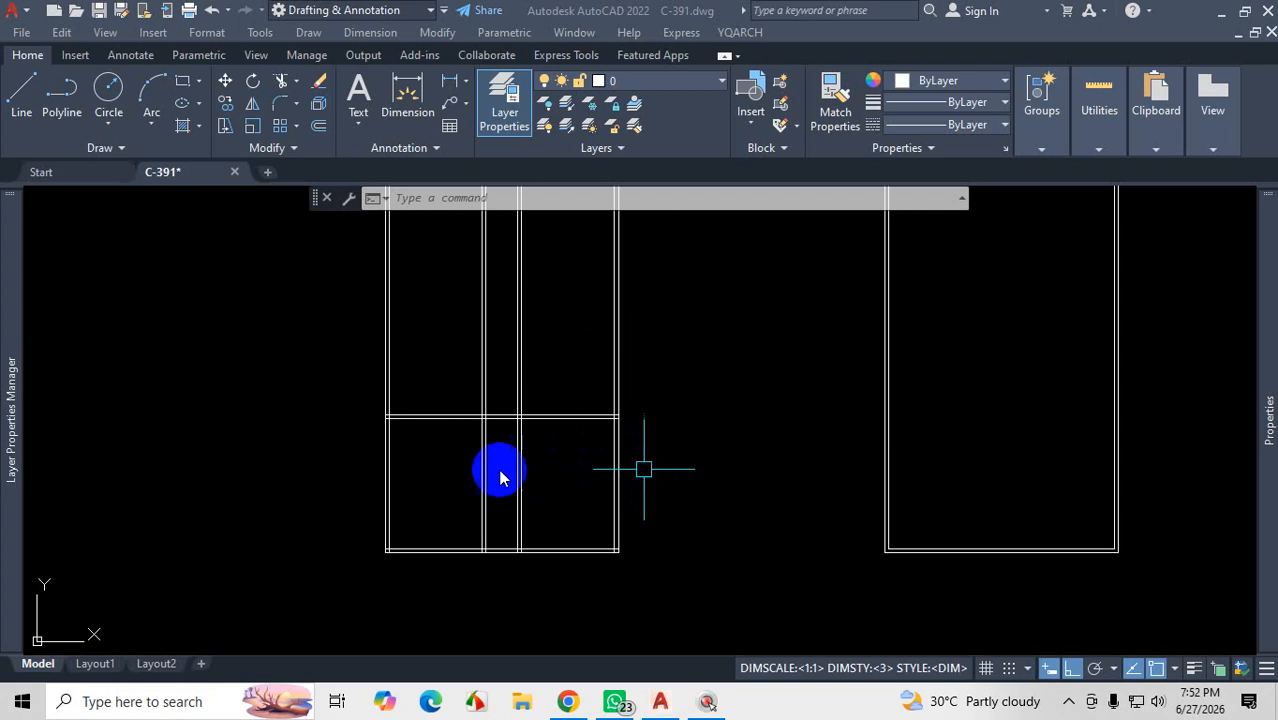
Step: Start Offset in AutoCAD, circle the default Through option in its distance prompt with on-screen ink, and clear the marks
scroll(676, 457, "down", 2)
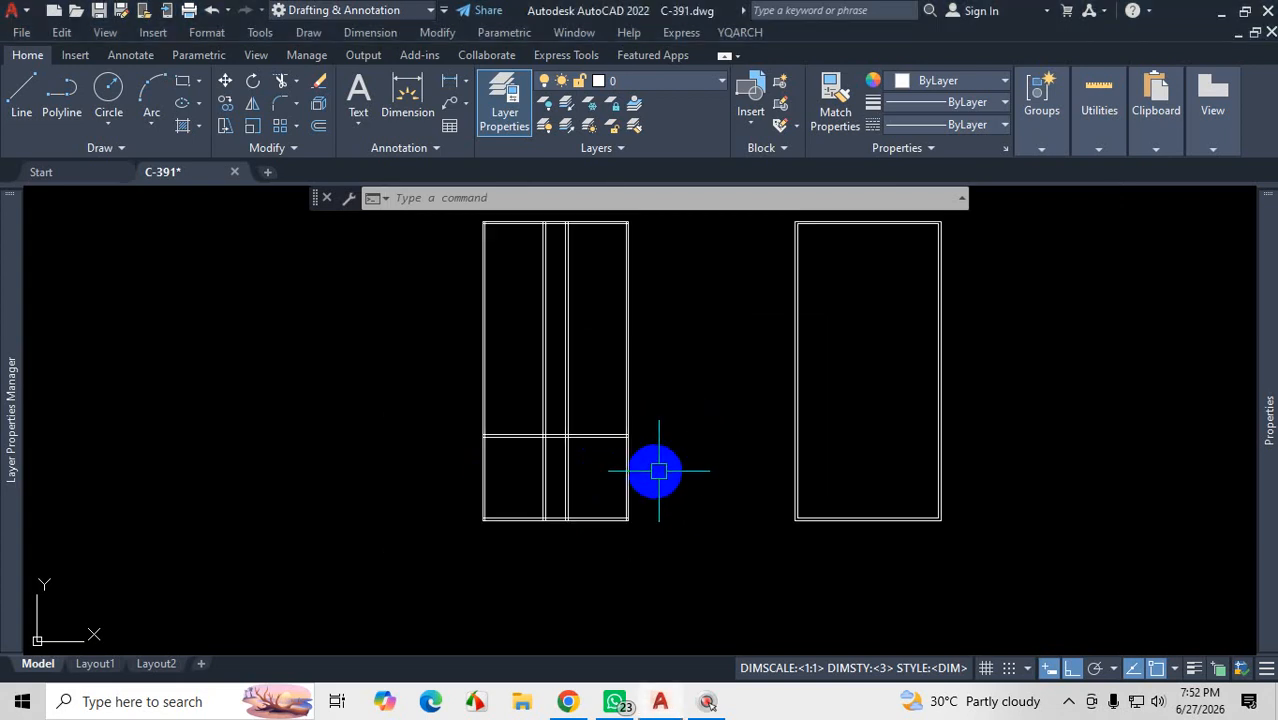
scroll(680, 457, "up", 4)
type("O")
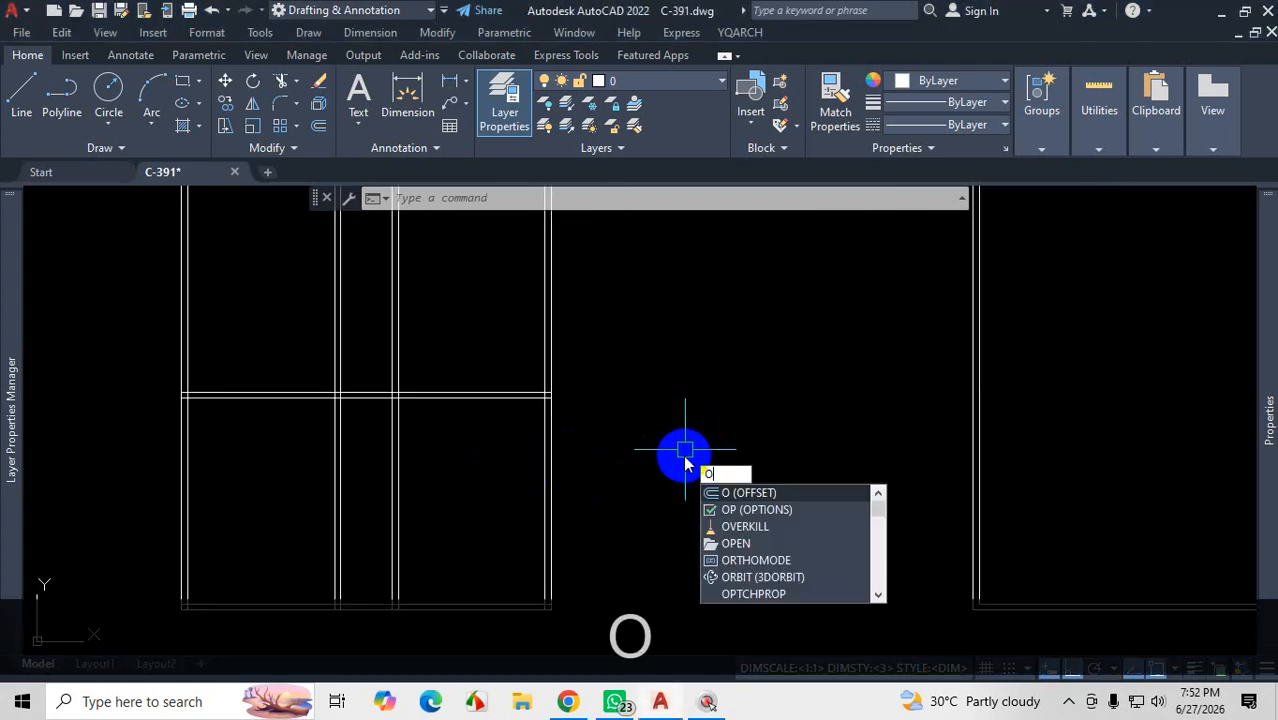
key("Return")
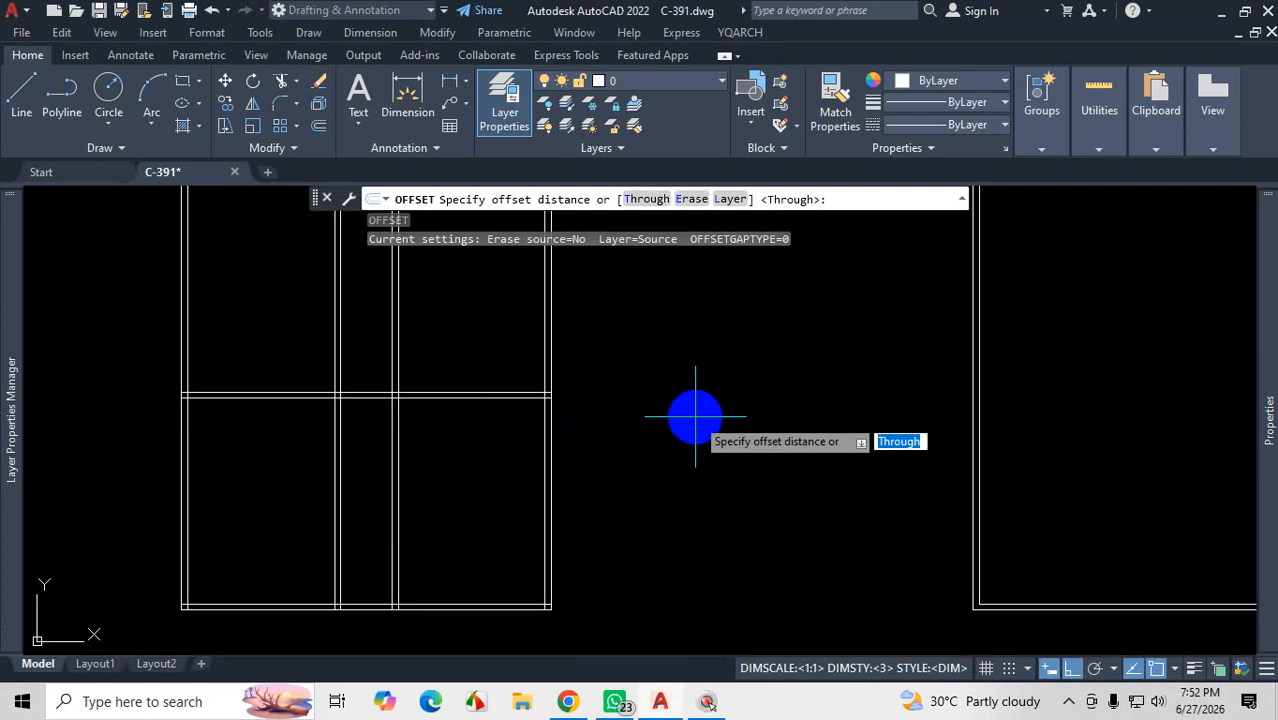
key("ctrl")
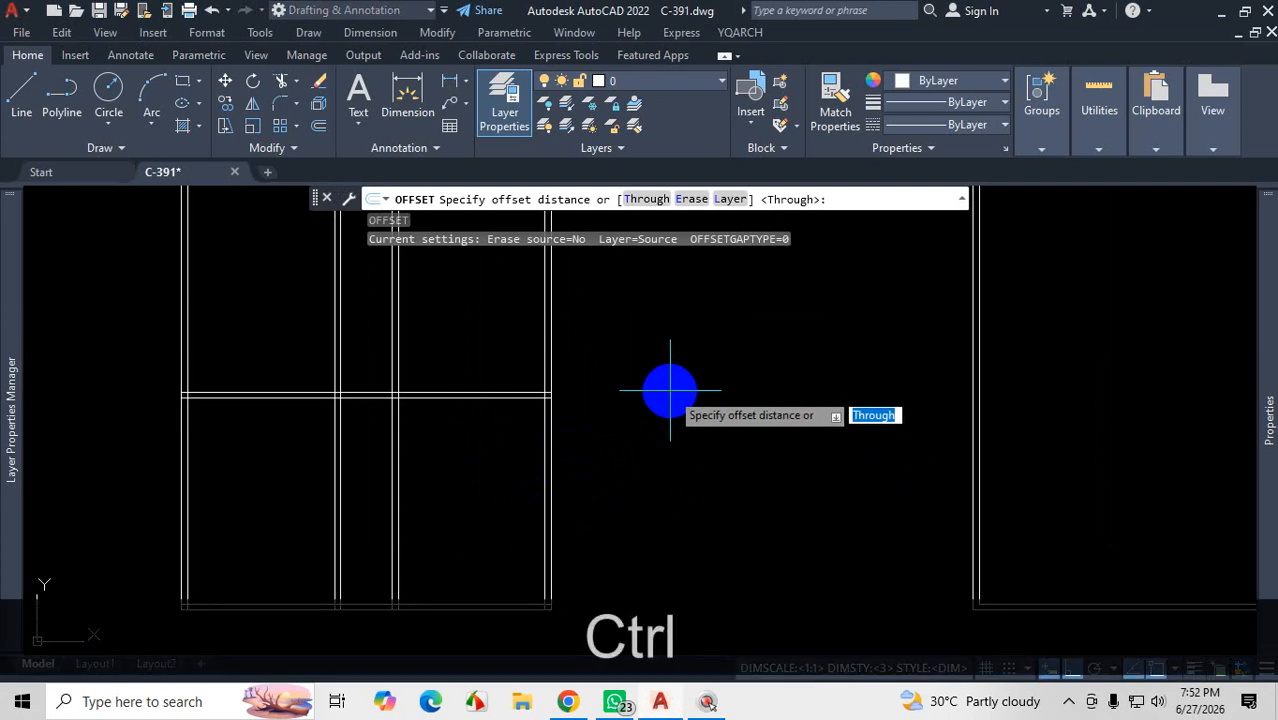
key("ctrl+1")
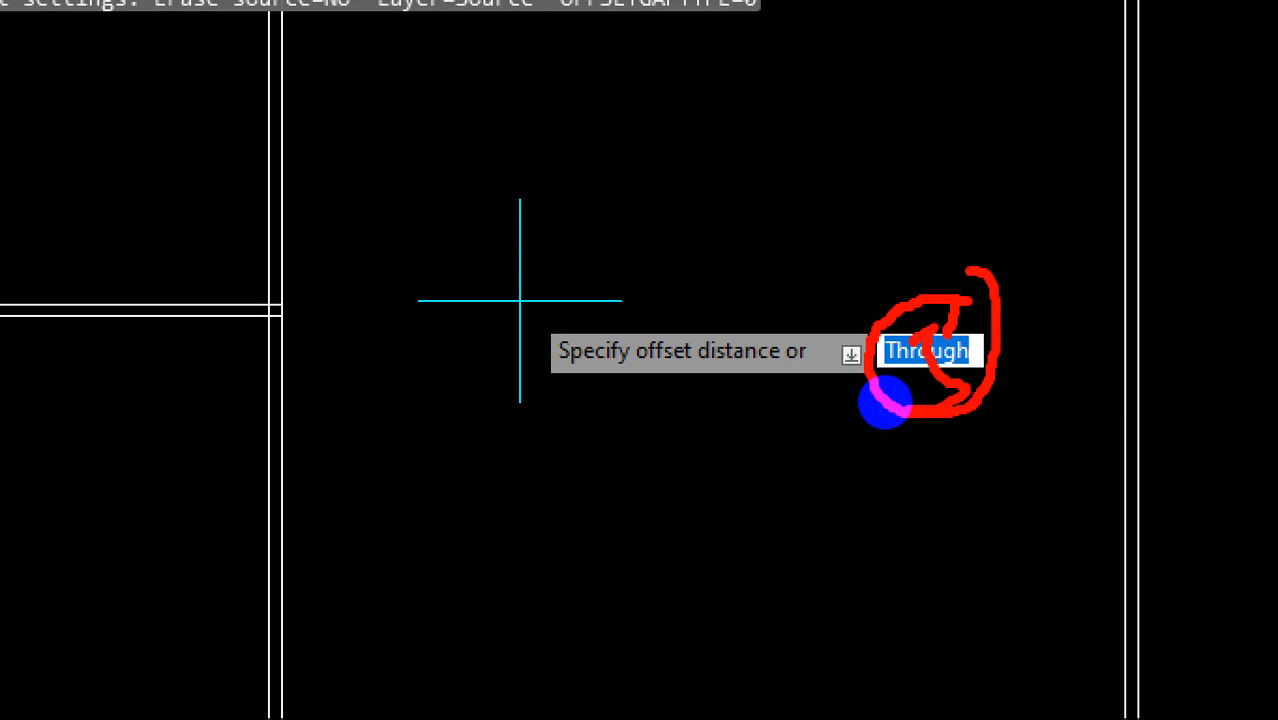
mouse_move(838, 436)
left_mouse_down()
mouse_move(954, 428)
mouse_move(947, 372)
mouse_move(836, 446)
left_mouse_up()
key("Escape")
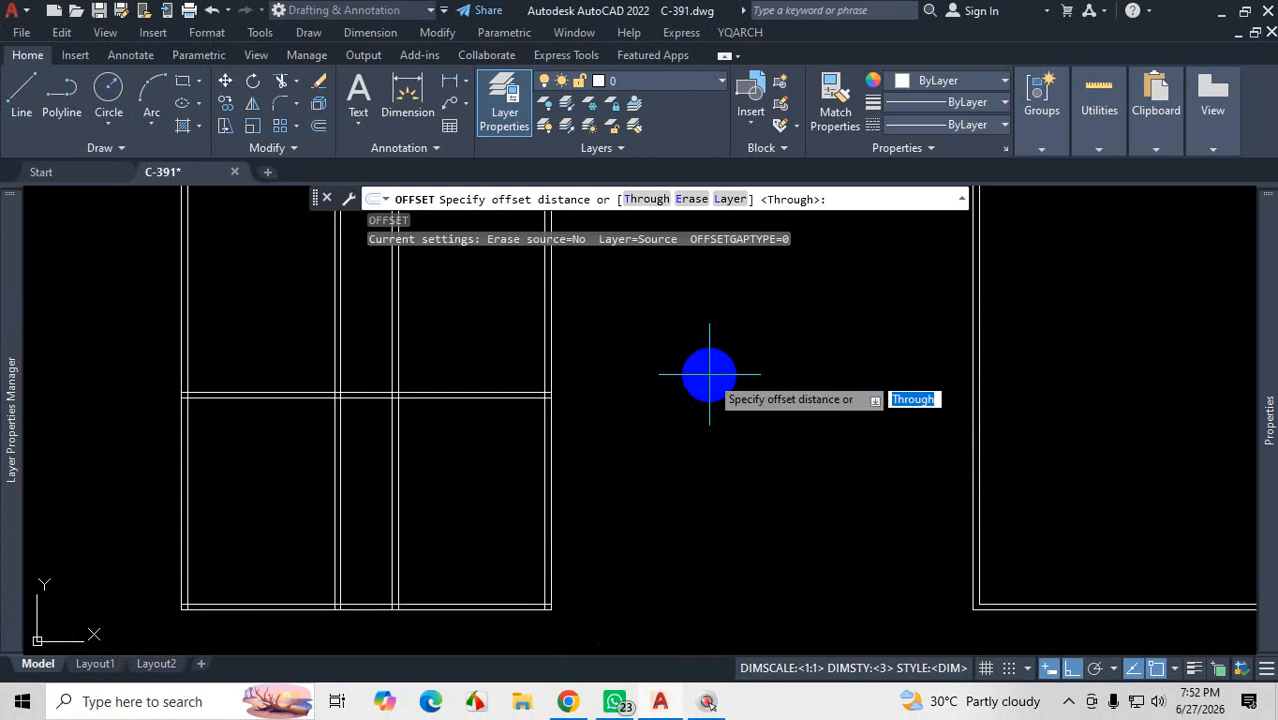
key("ctrl+1")
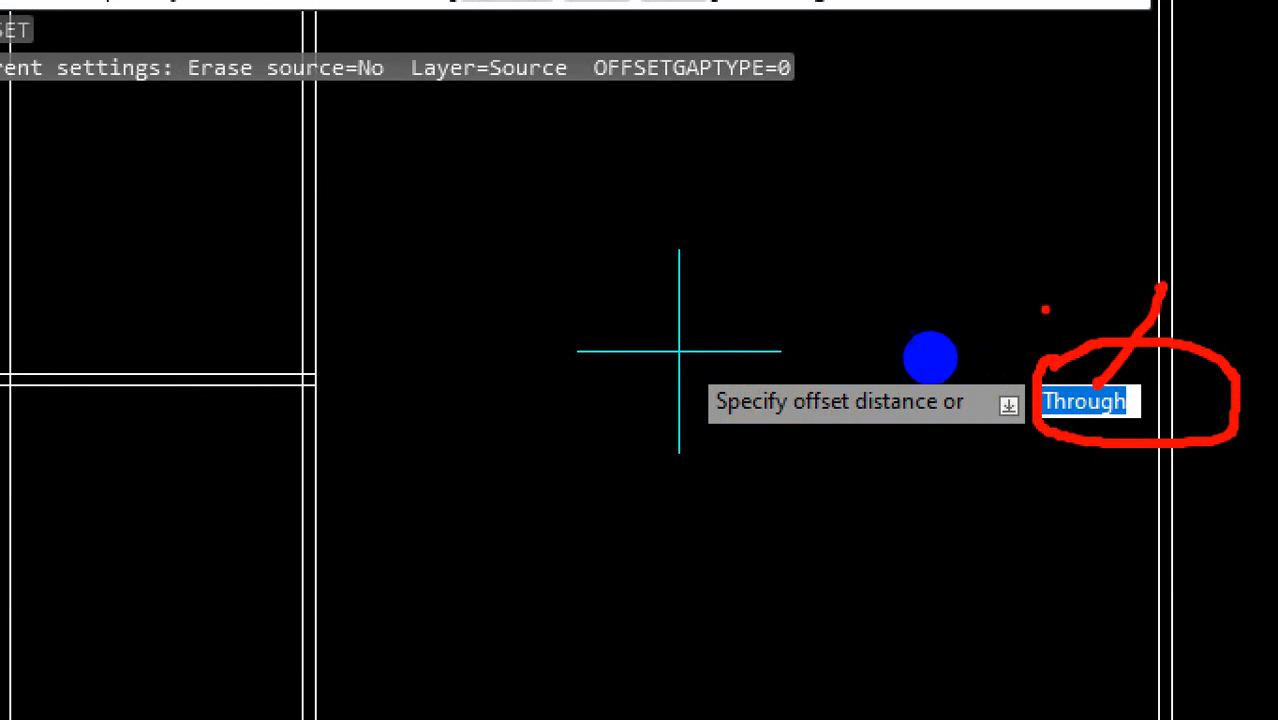
key("Escape")
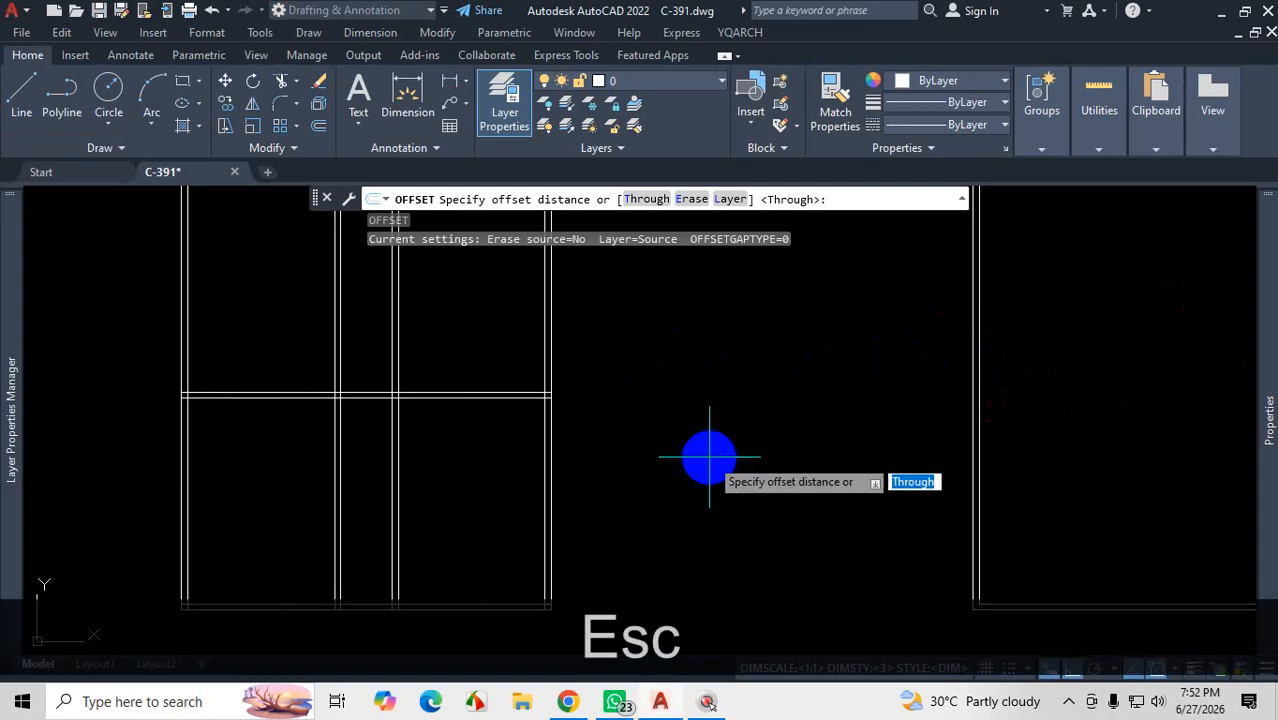
key("ctrl+1")
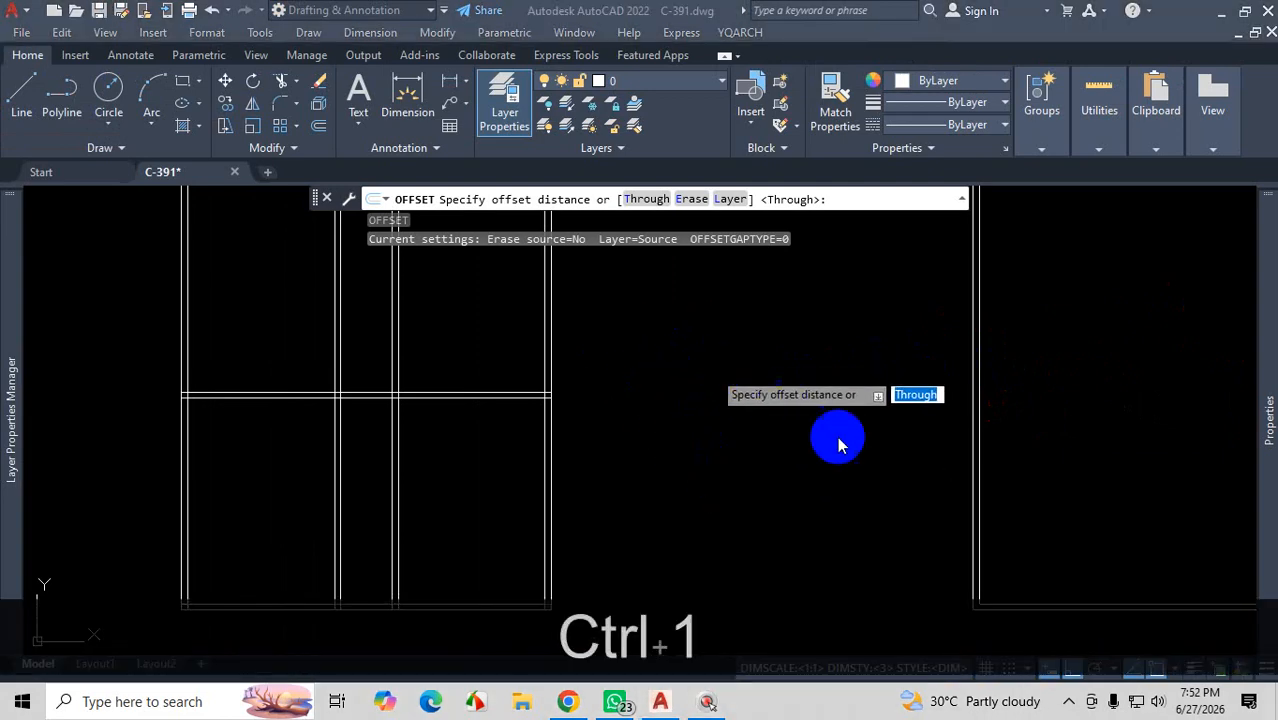
right_click(694, 441)
Step: Accept the Through option, try offsetting the right rectangle's inner outline 14' inward, and end the command
key("Return")
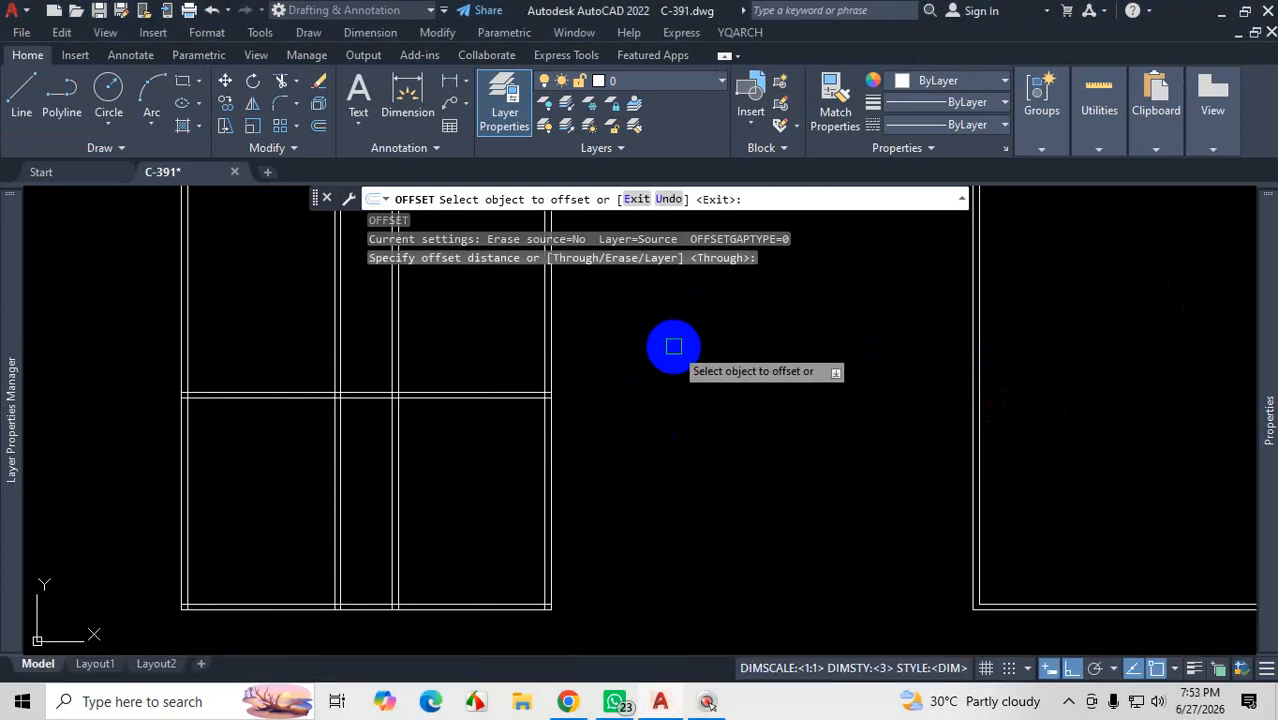
scroll(650, 443, "down", 4)
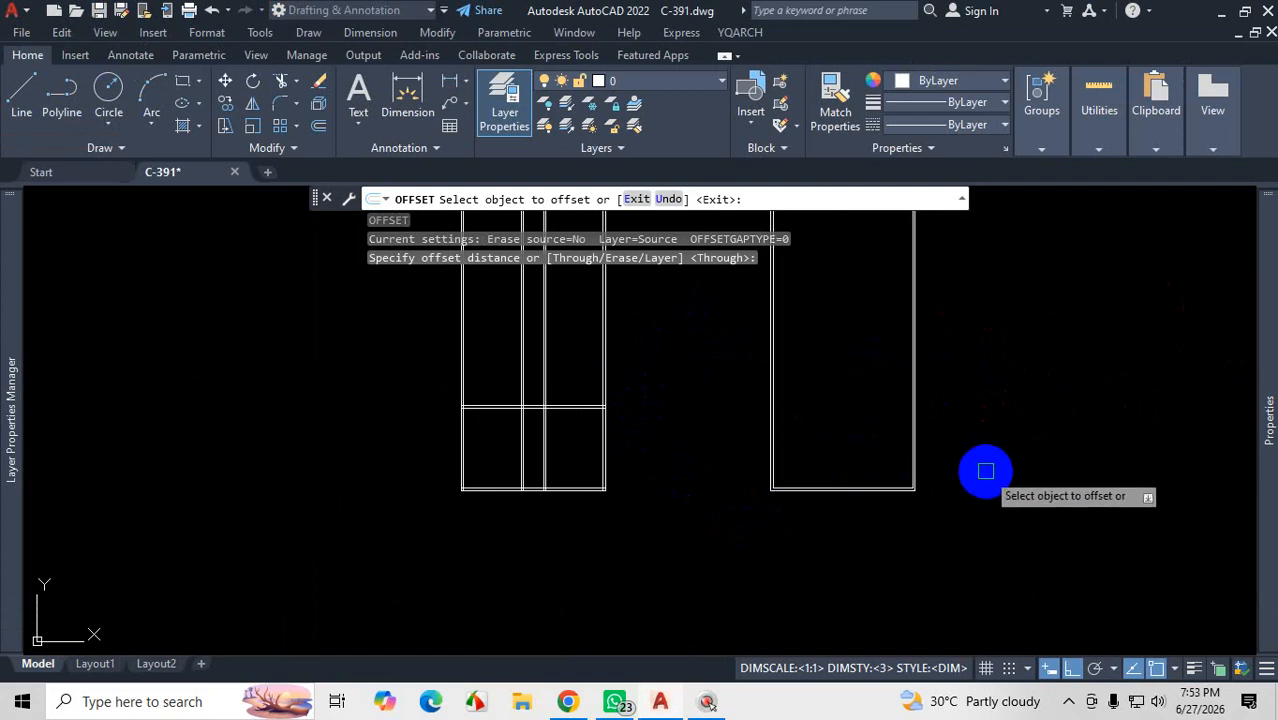
scroll(975, 420, "down", 4)
scroll(964, 371, "up", 4)
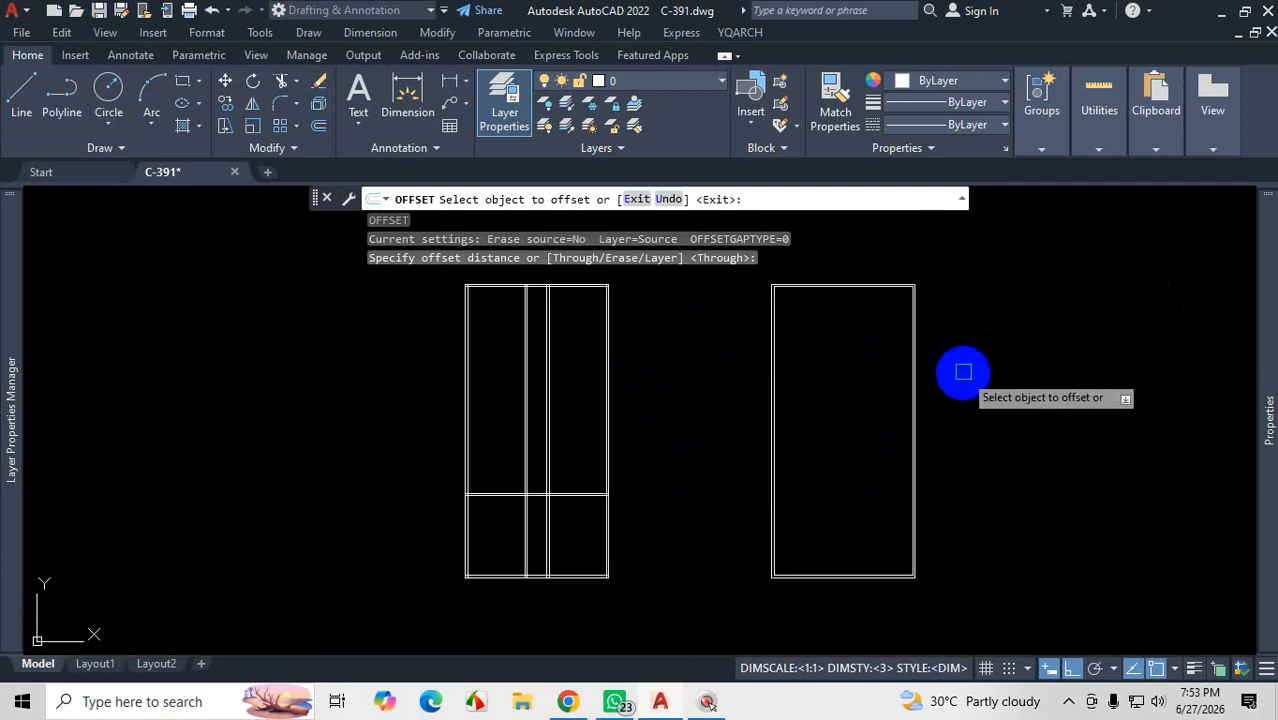
scroll(792, 285, "up", 4)
scroll(913, 260, "down", 4)
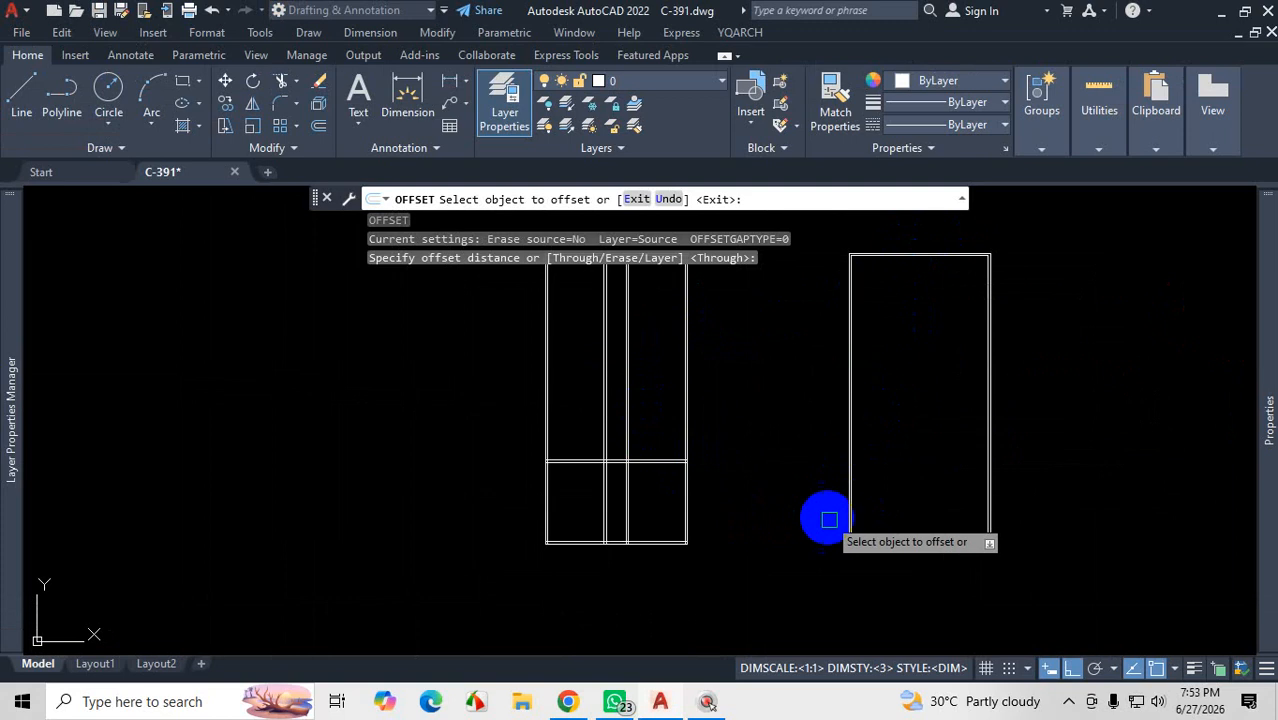
scroll(932, 528, "up", 4)
scroll(932, 528, "up", 4)
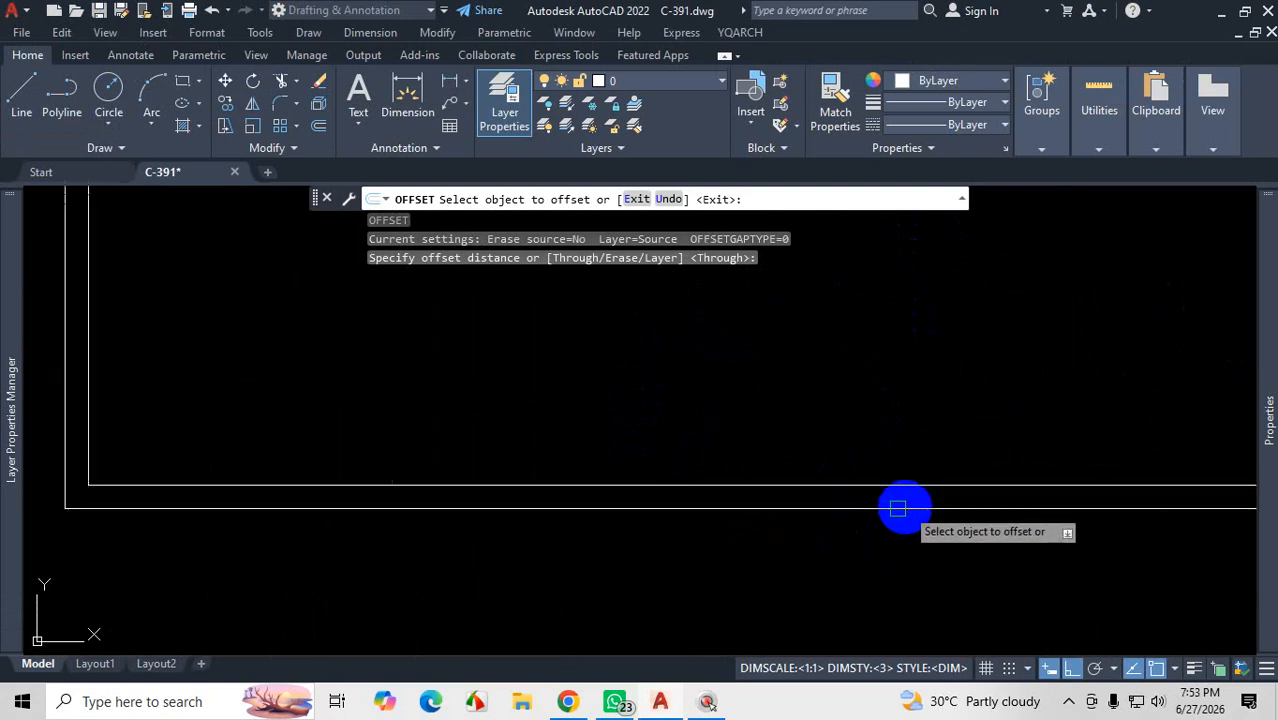
left_click(835, 483)
scroll(835, 482, "down", 4)
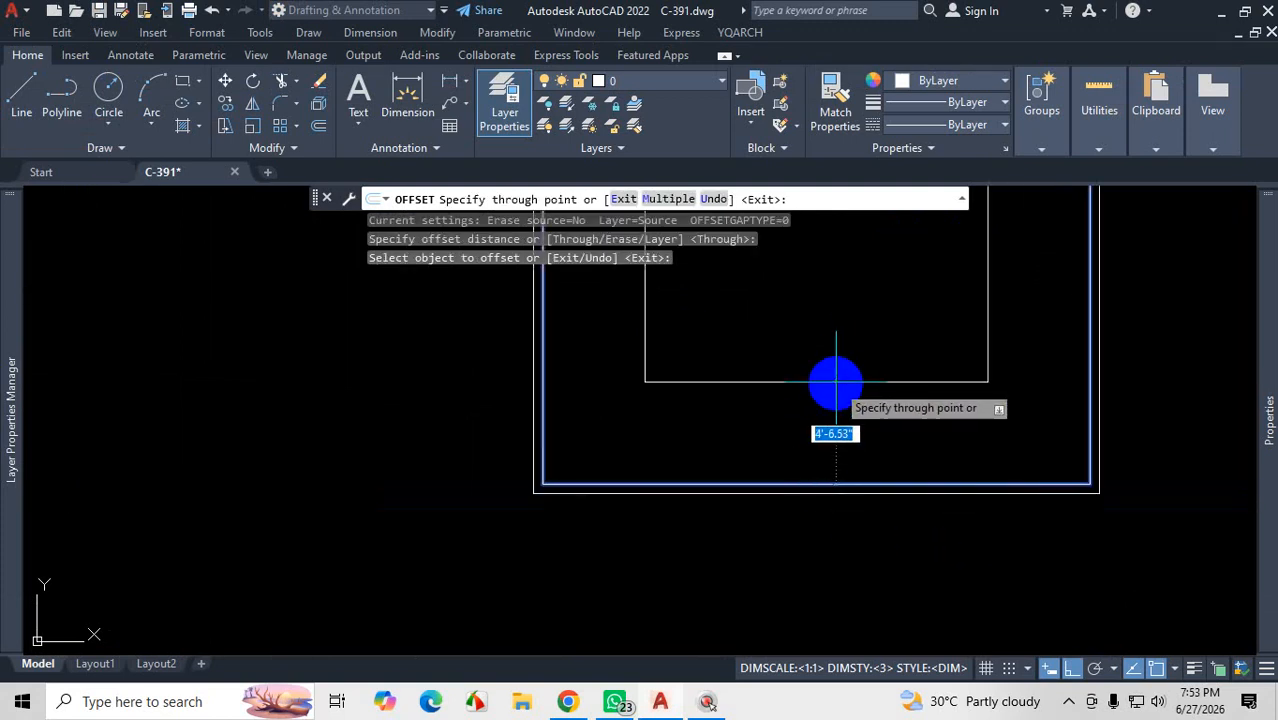
type("14'")
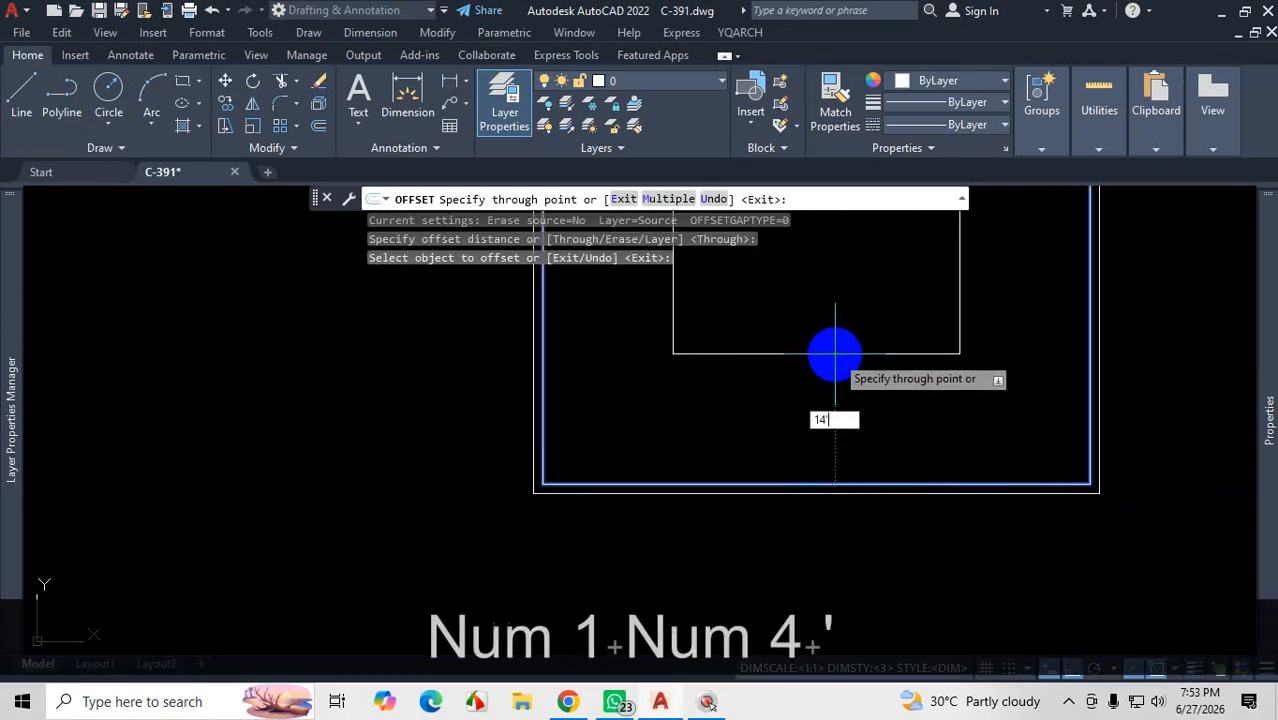
key("Return")
scroll(838, 383, "down", 2)
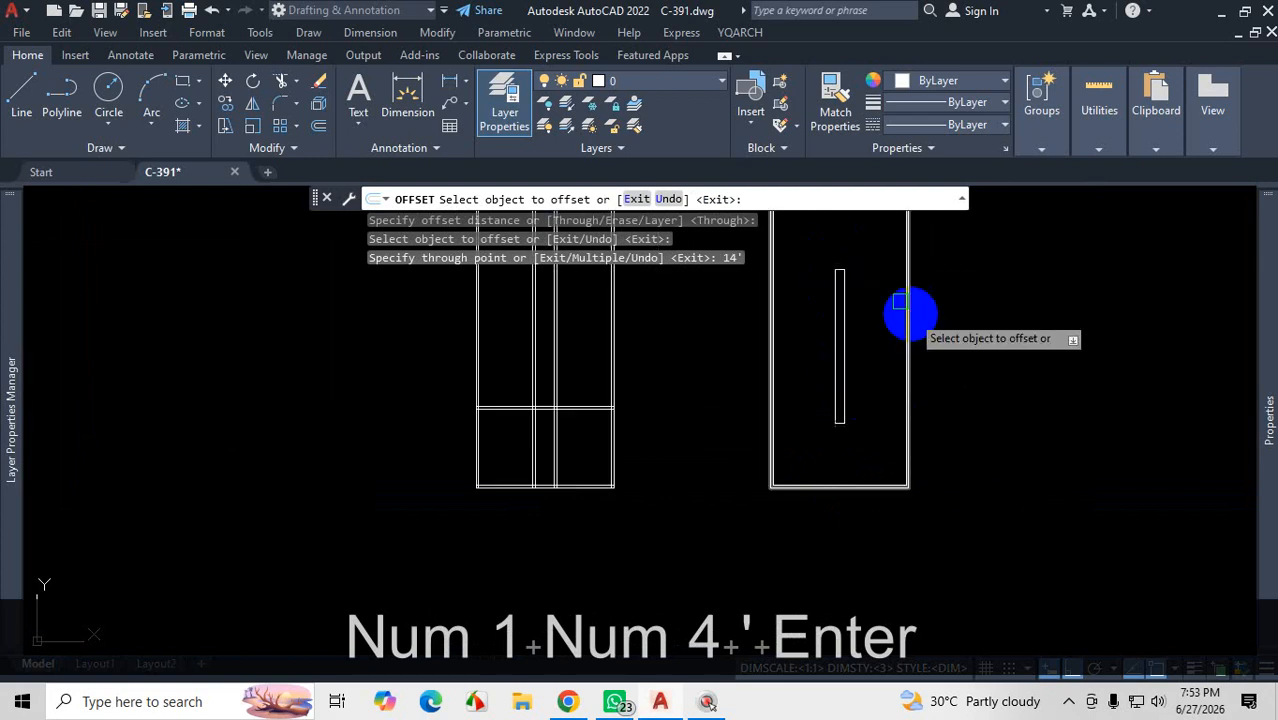
scroll(902, 434, "up", 5)
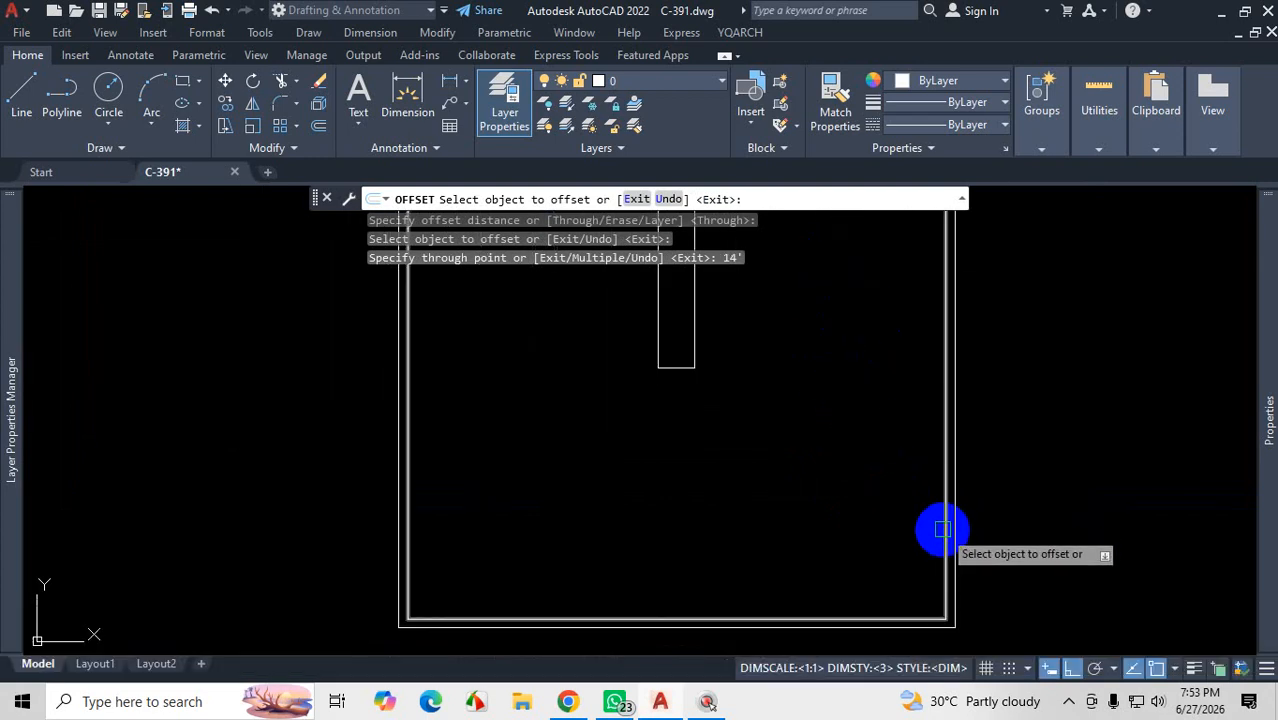
key("Escape")
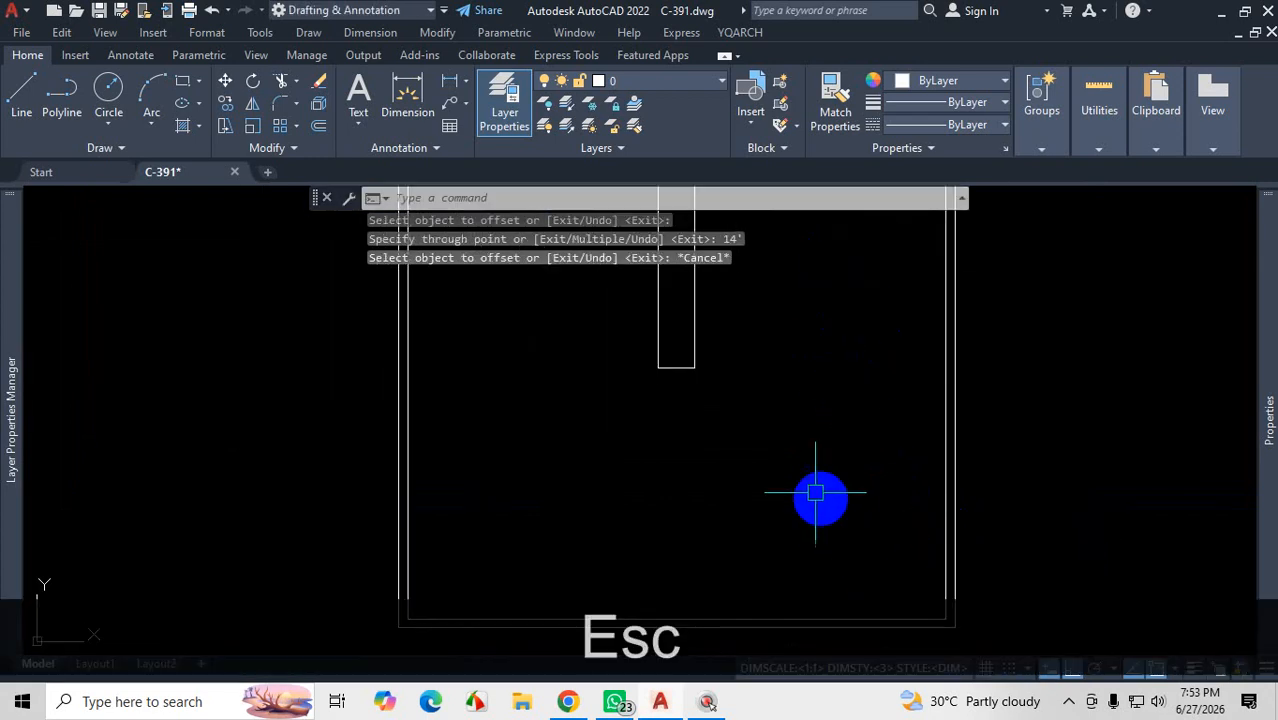
Step: Delete the narrow offset rectangle in the middle of the right rectangle
scroll(819, 497, "down", 3)
scroll(819, 500, "up", 3)
left_click(800, 428)
left_click(687, 489)
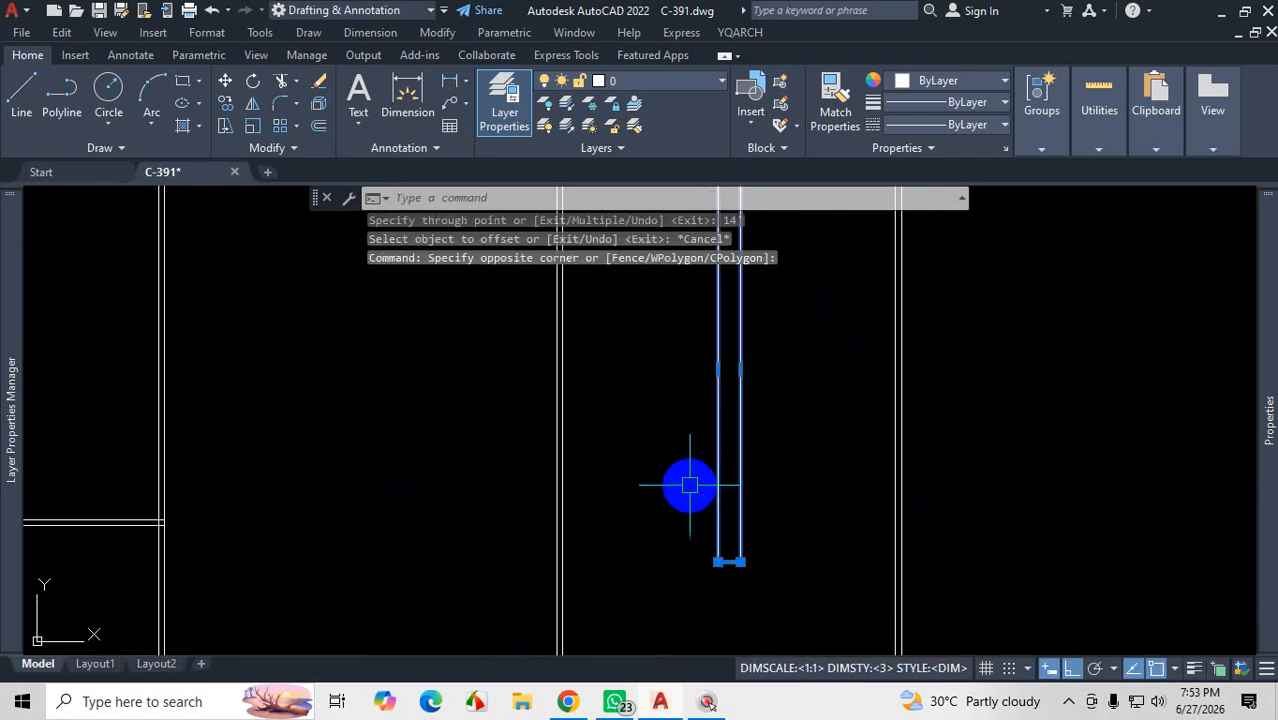
key("Delete")
scroll(798, 490, "down", 4)
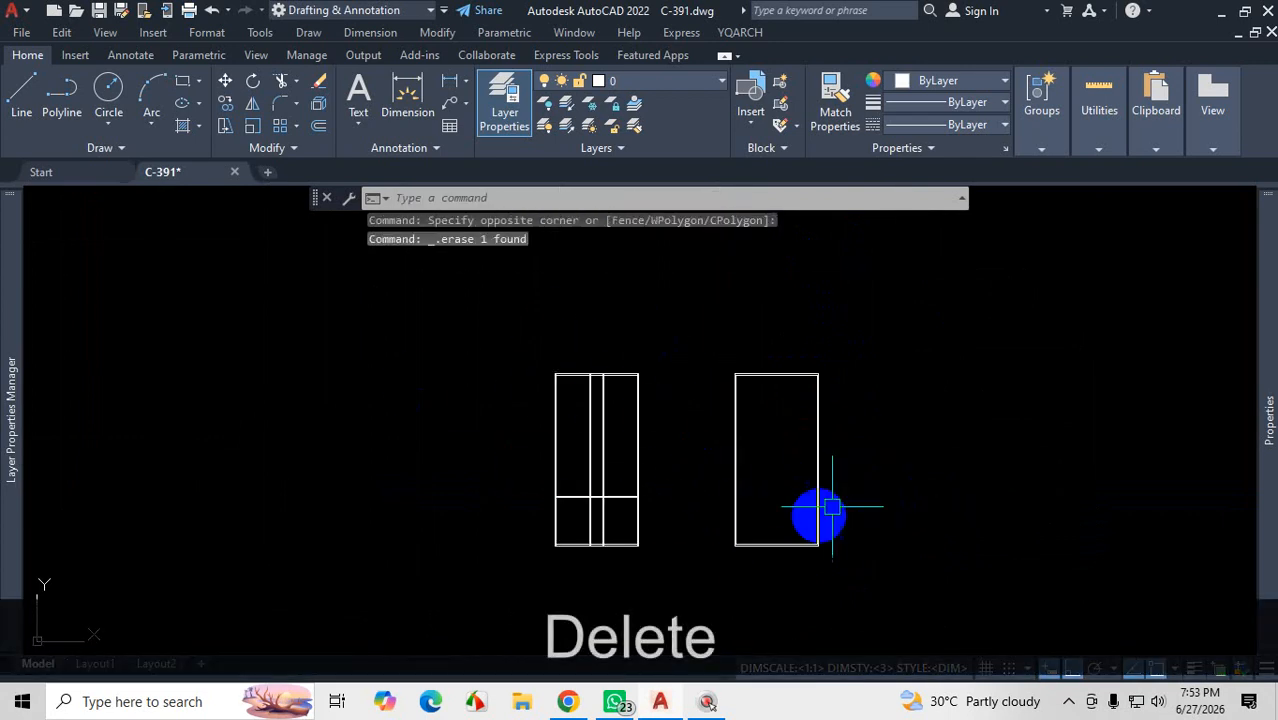
scroll(812, 392, "up", 5)
scroll(859, 365, "up", 5)
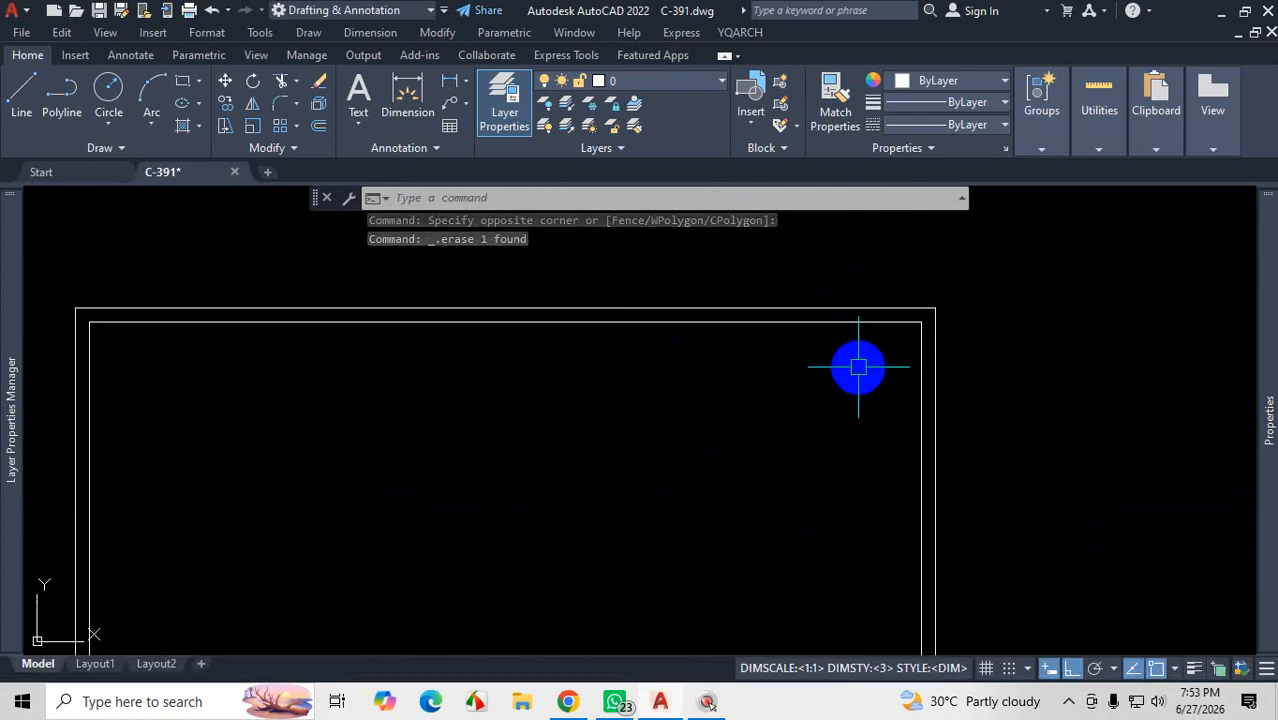
scroll(870, 368, "down", 3)
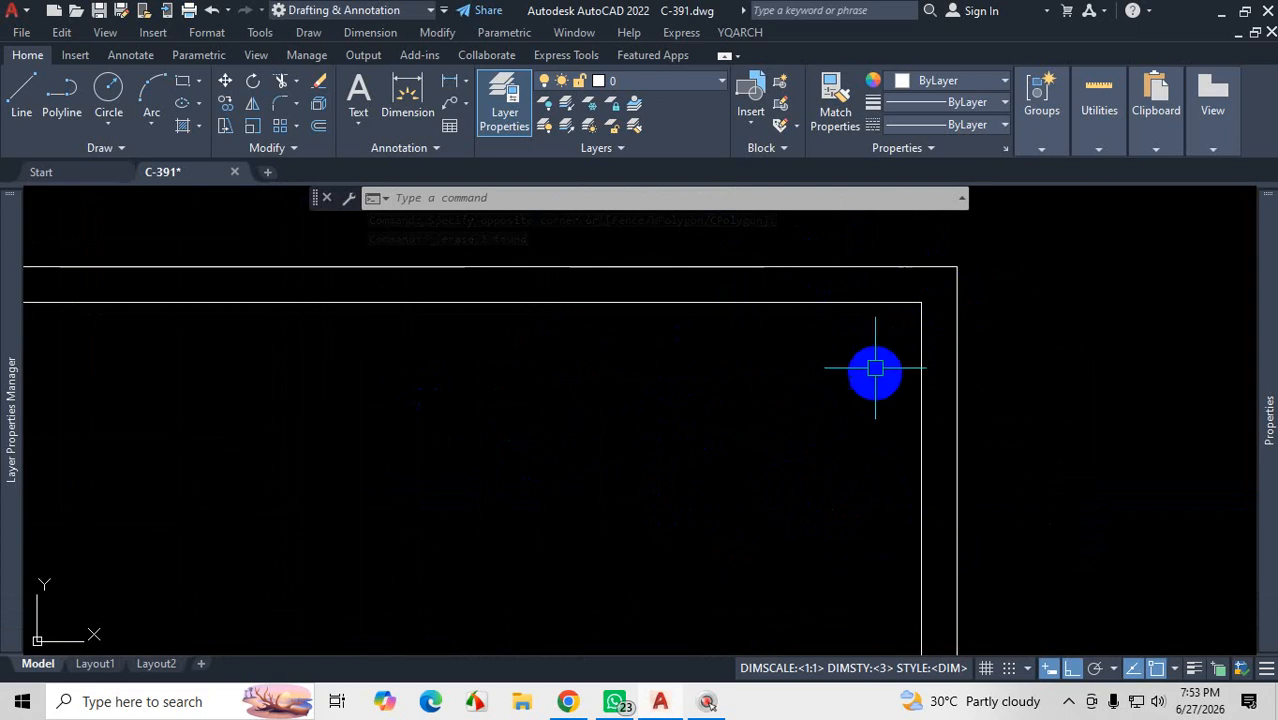
scroll(878, 365, "down", 4)
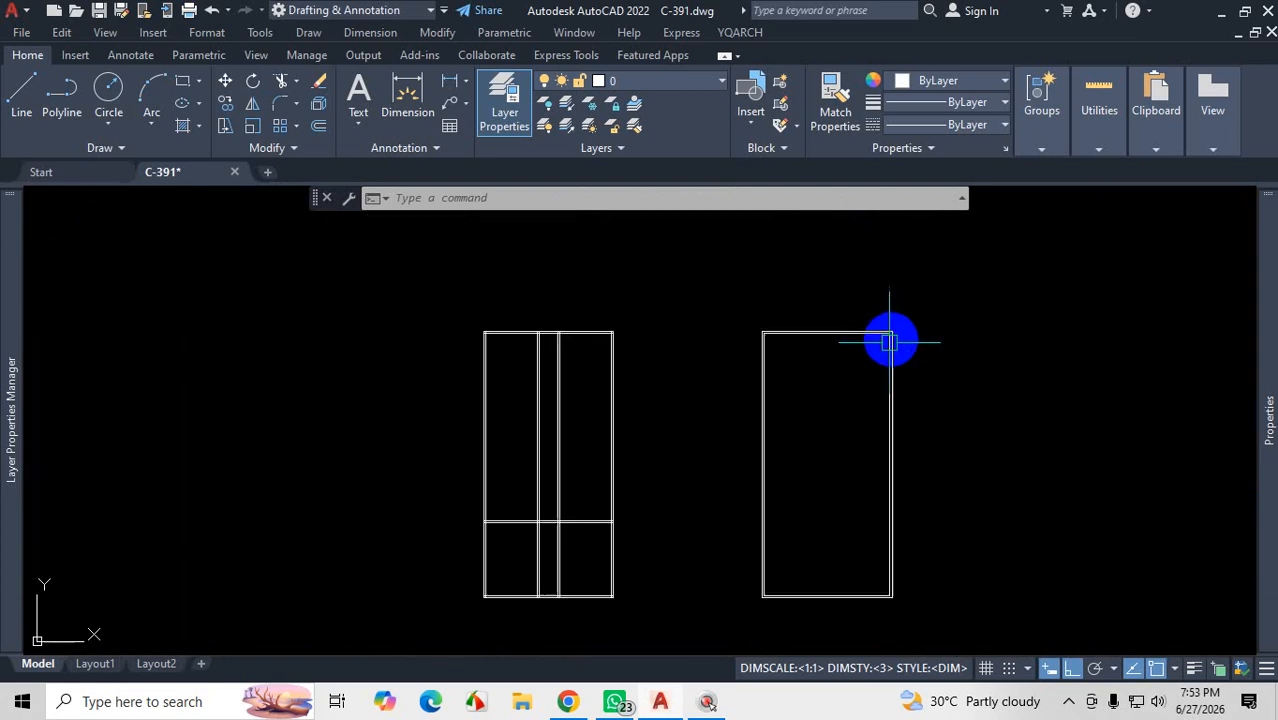
Step: Mark the Explode tool with on-screen ink to point it out, and clear the marks
scroll(845, 598, "up", 3)
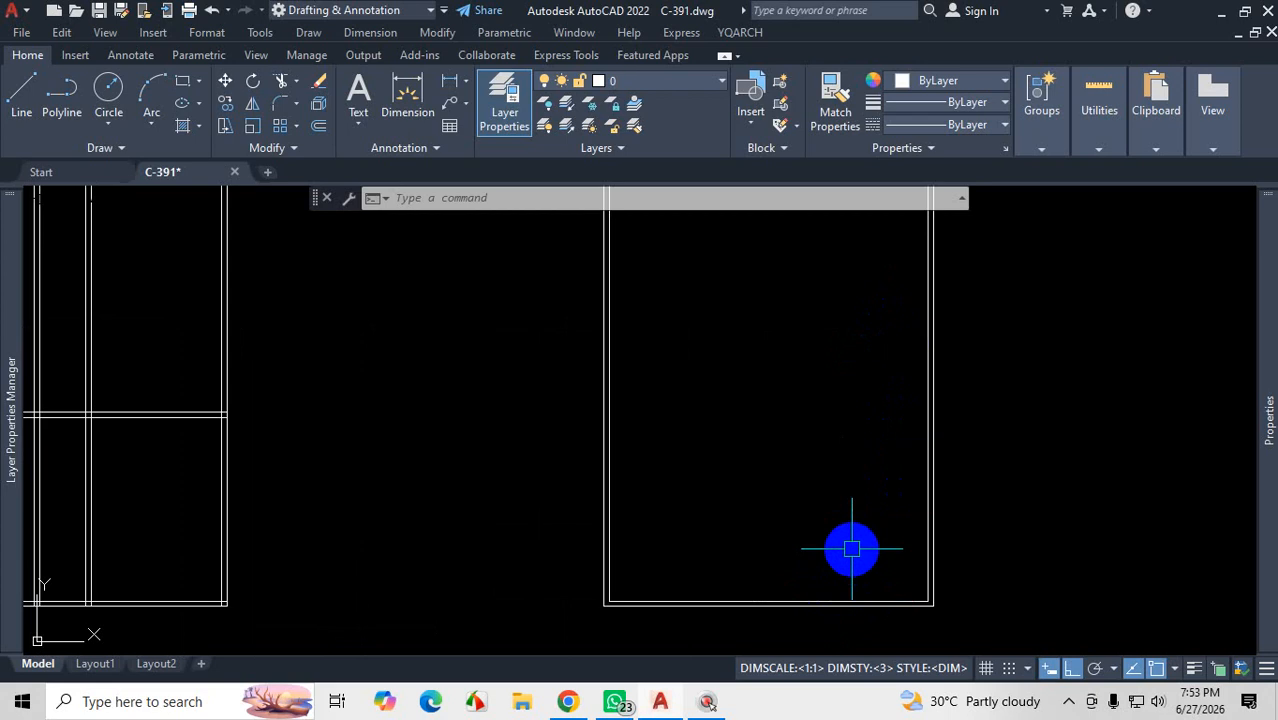
scroll(860, 571, "down", 3)
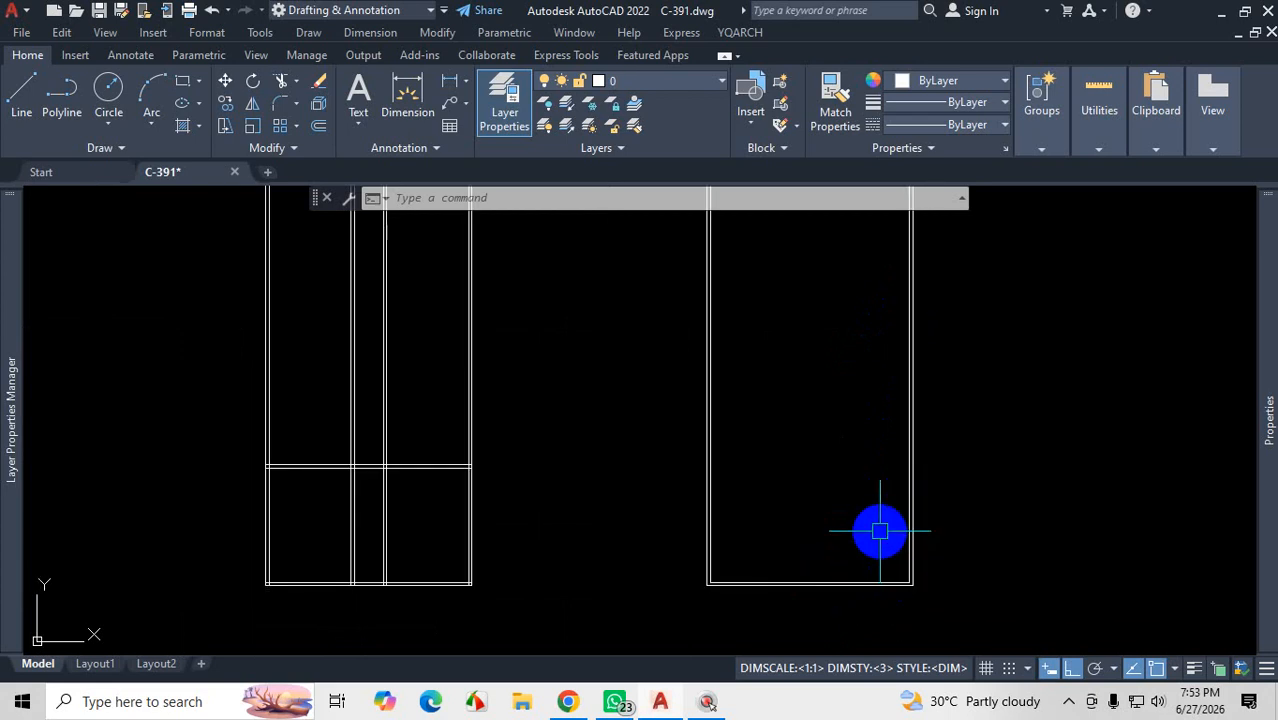
key("ctrl+1")
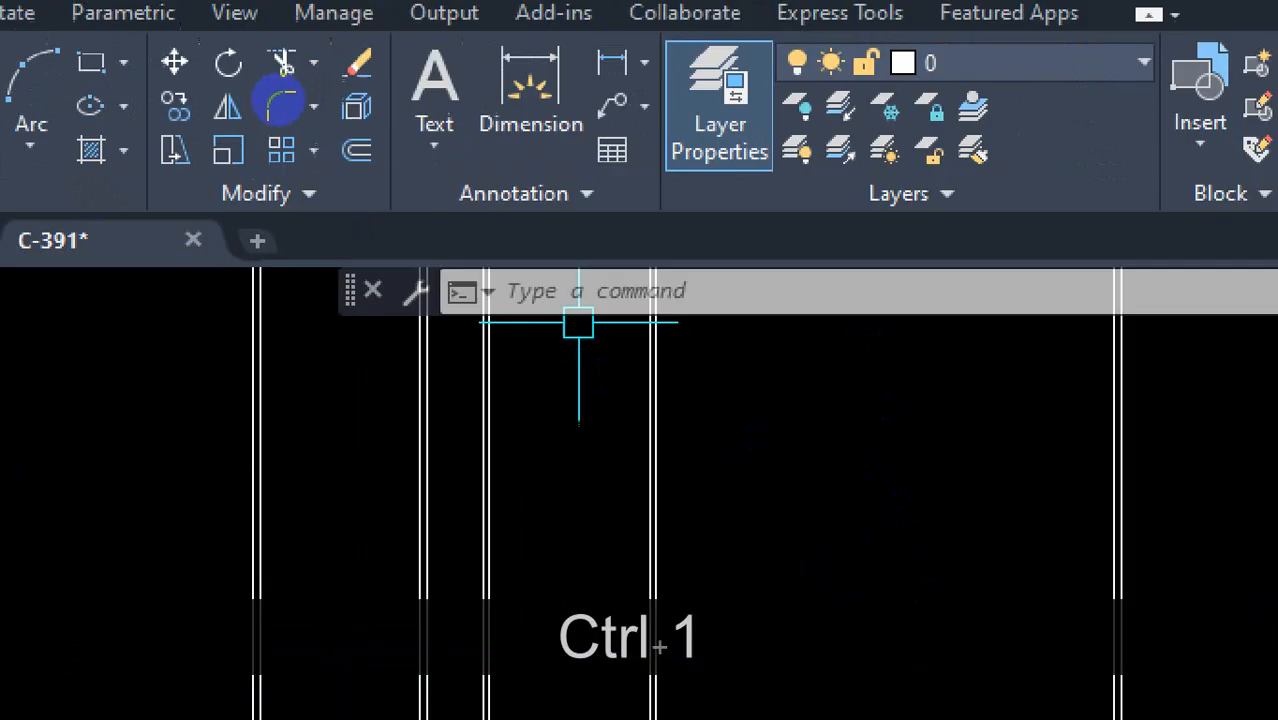
left_click(282, 95)
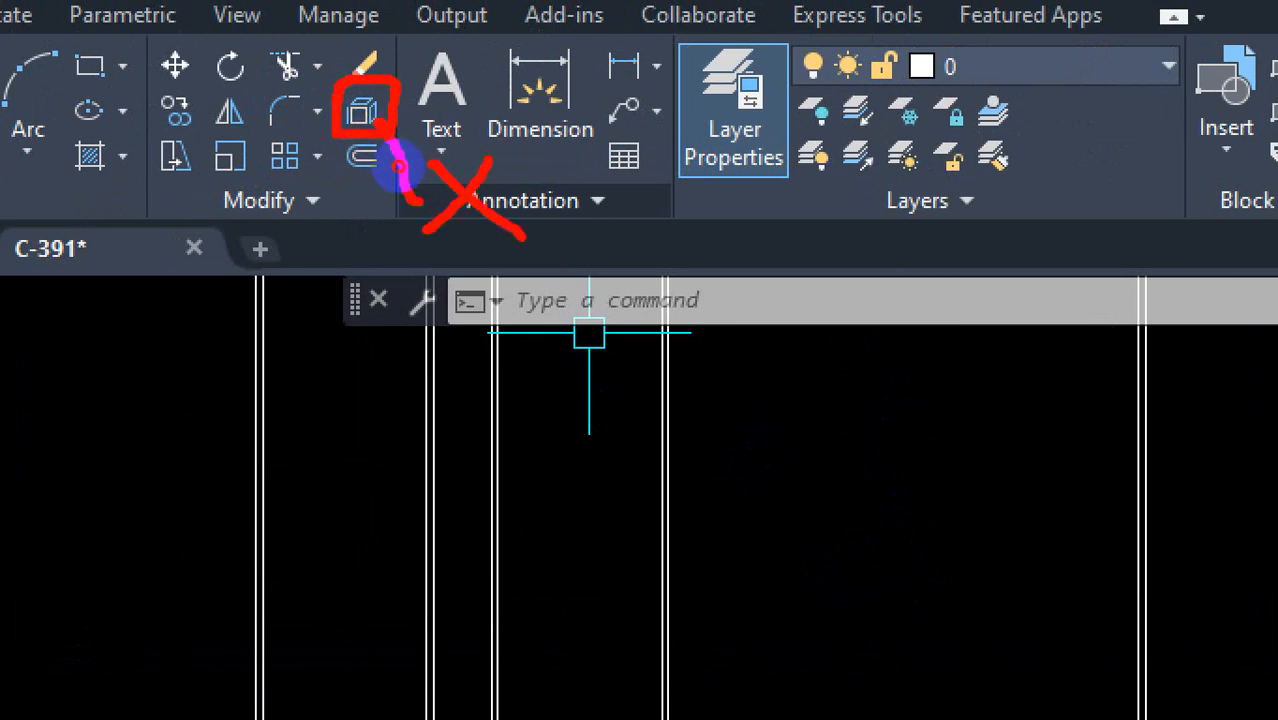
key("Escape")
scroll(741, 647, "down", 4)
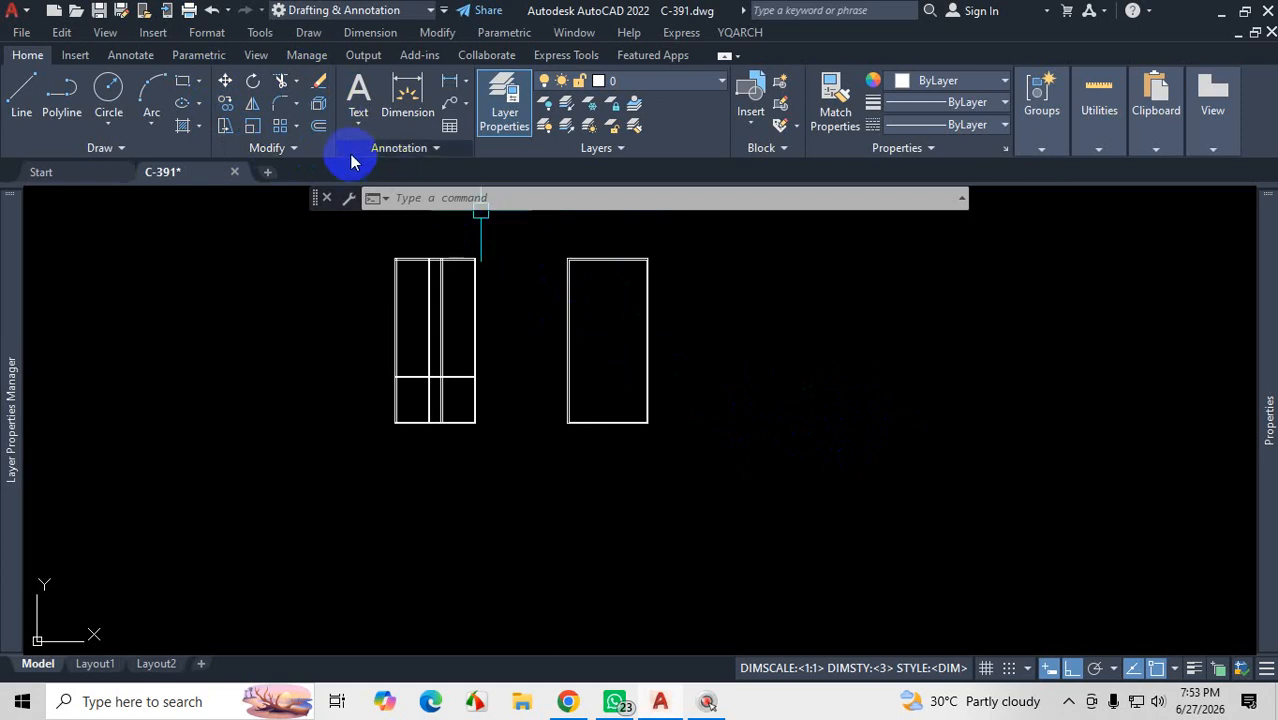
Step: Select the right rectangle's double outline across its right side twice to examine how it is joined, clearing each selection
scroll(670, 293, "up", 2)
left_click(670, 293)
left_click(606, 320)
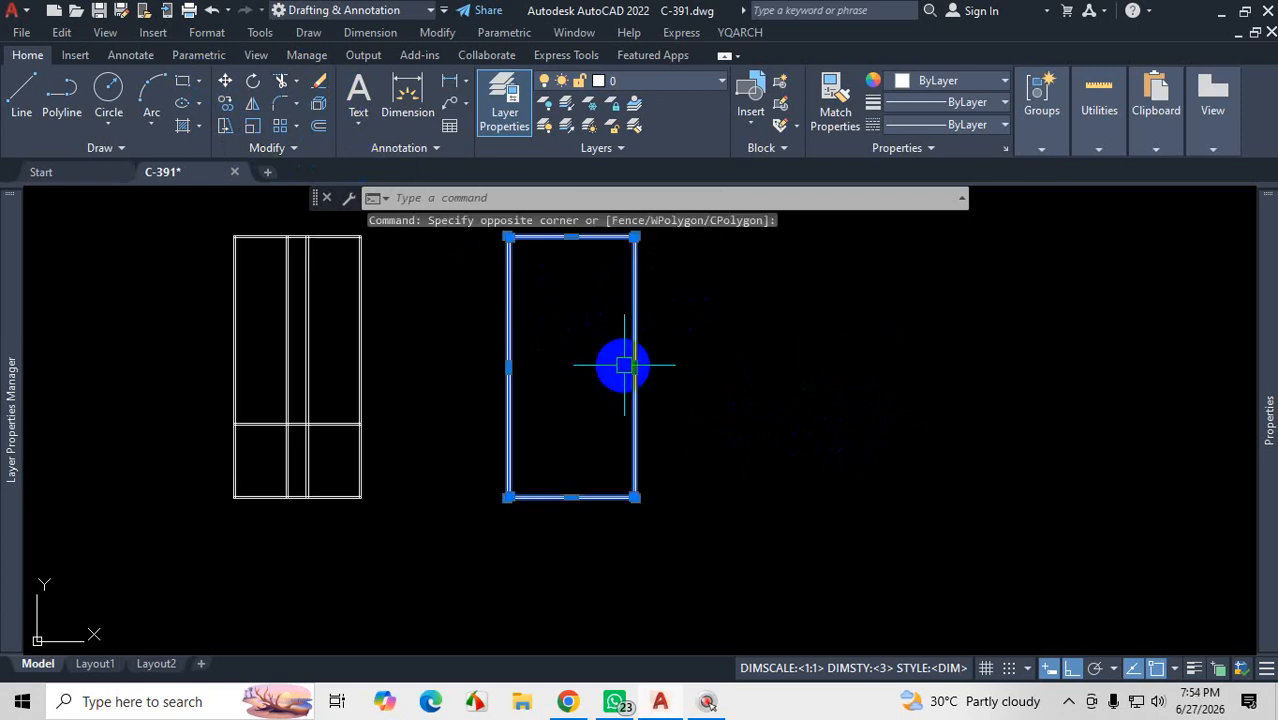
key("Escape")
scroll(600, 310, "up", 2)
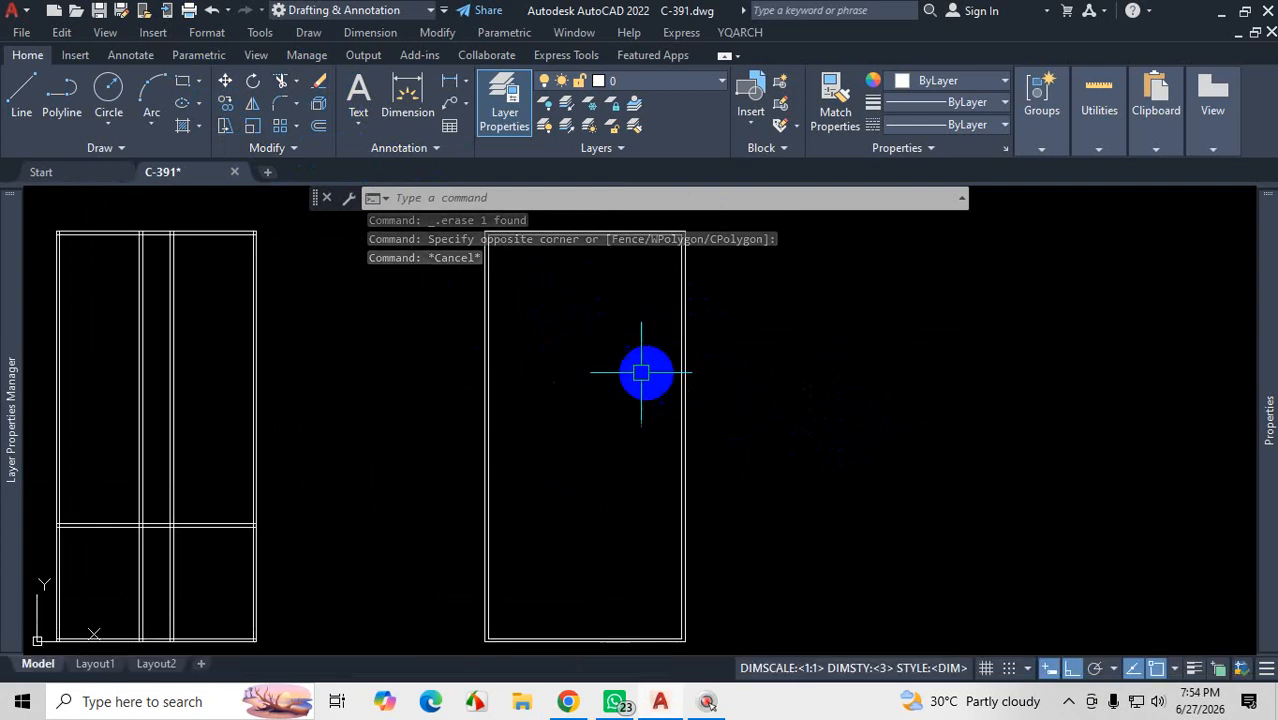
scroll(645, 366, "up", 2)
left_click(713, 372)
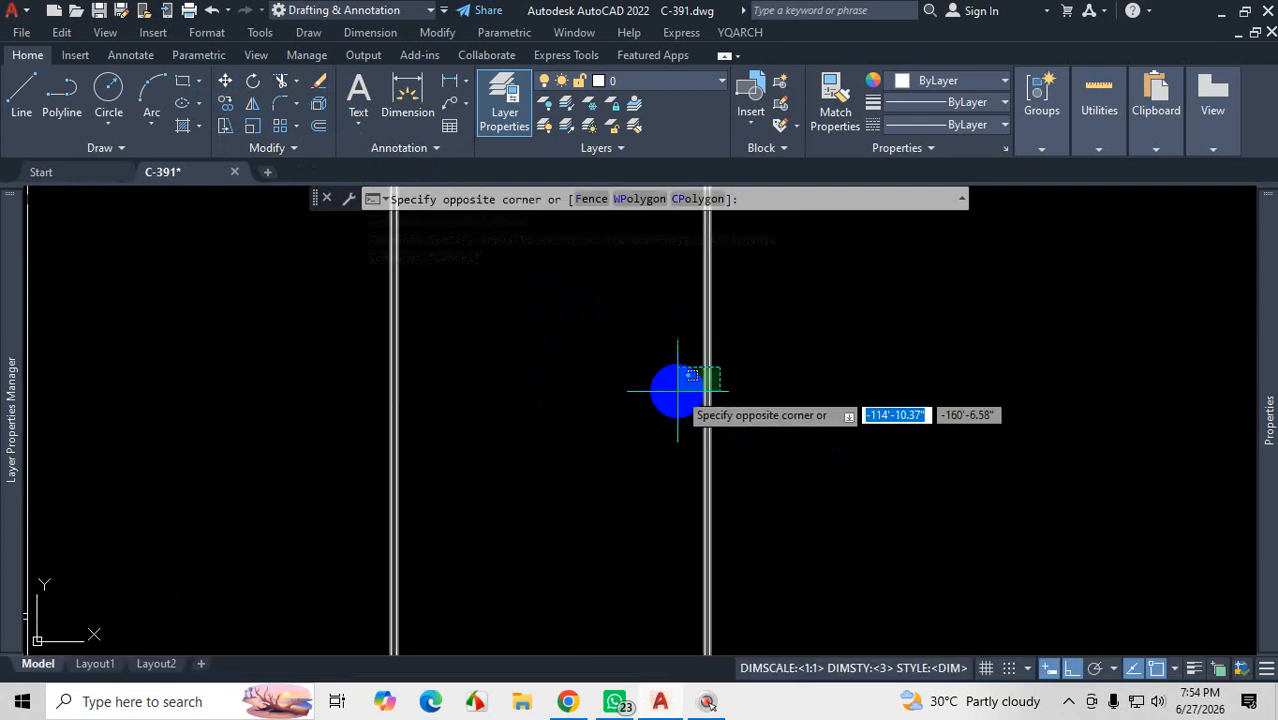
left_click(676, 390)
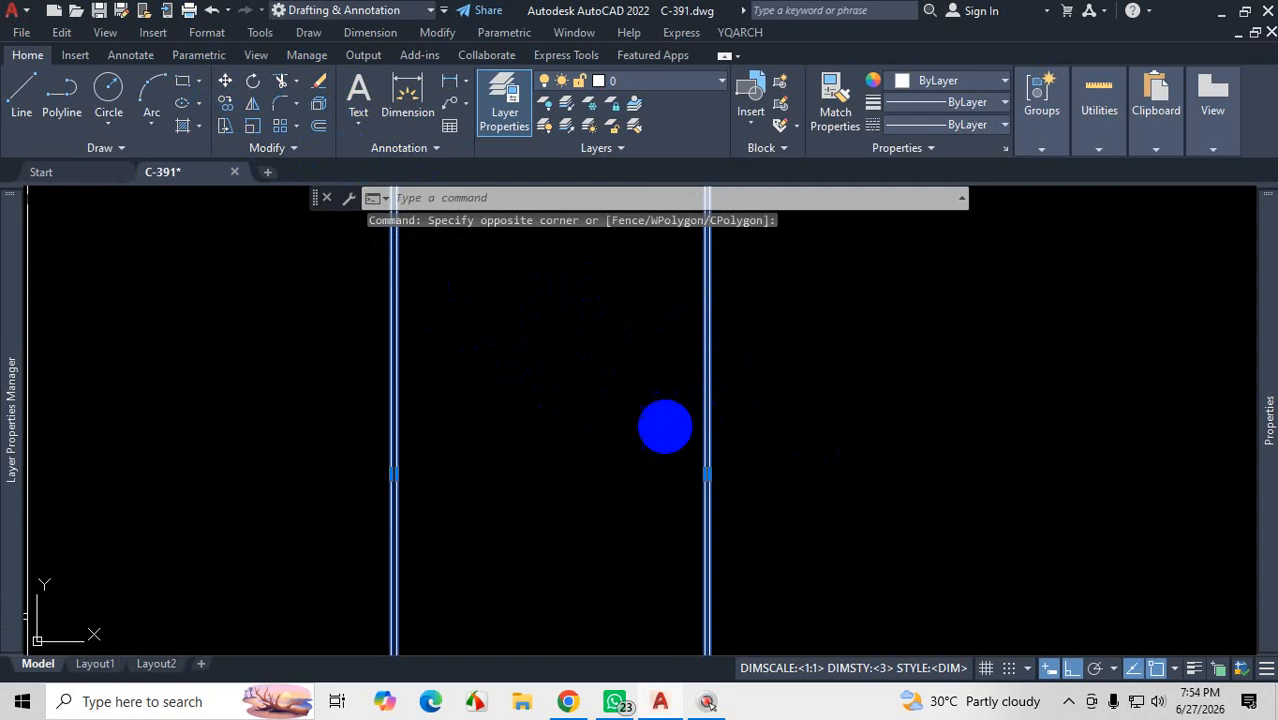
key("Escape")
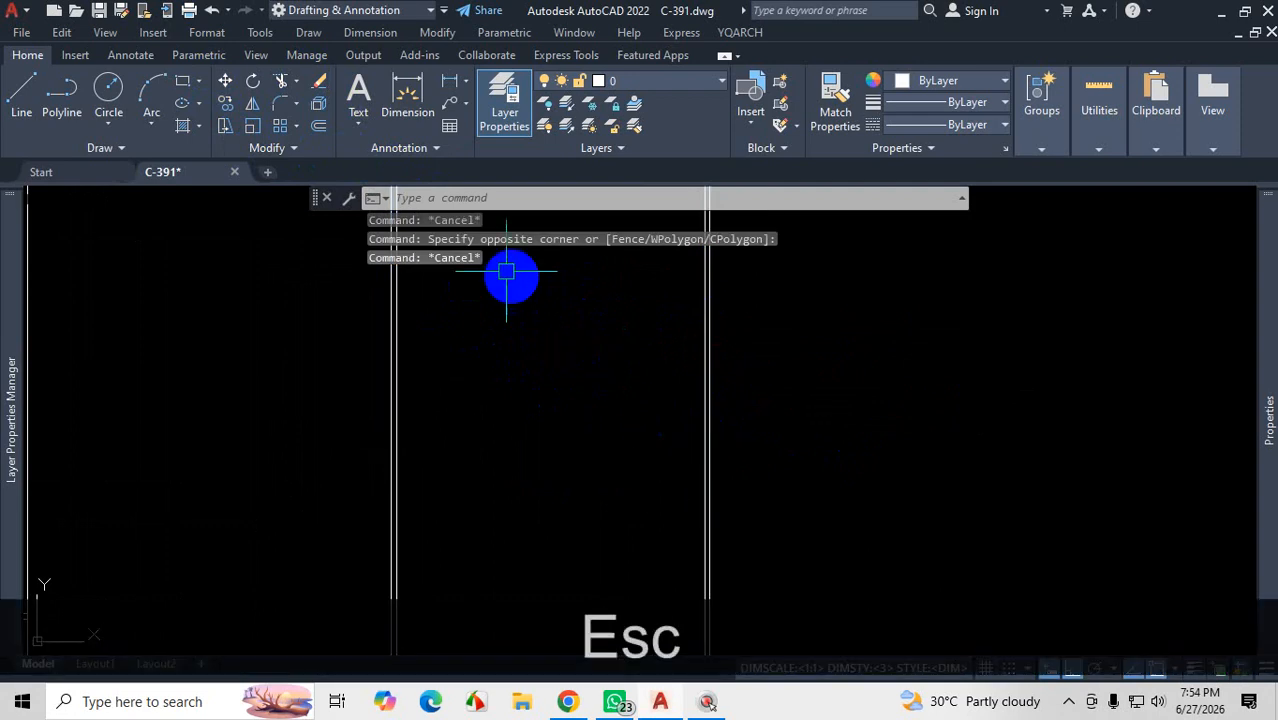
Step: Explode the right rectangle's inner and outer outlines into separate lines
left_click(320, 108)
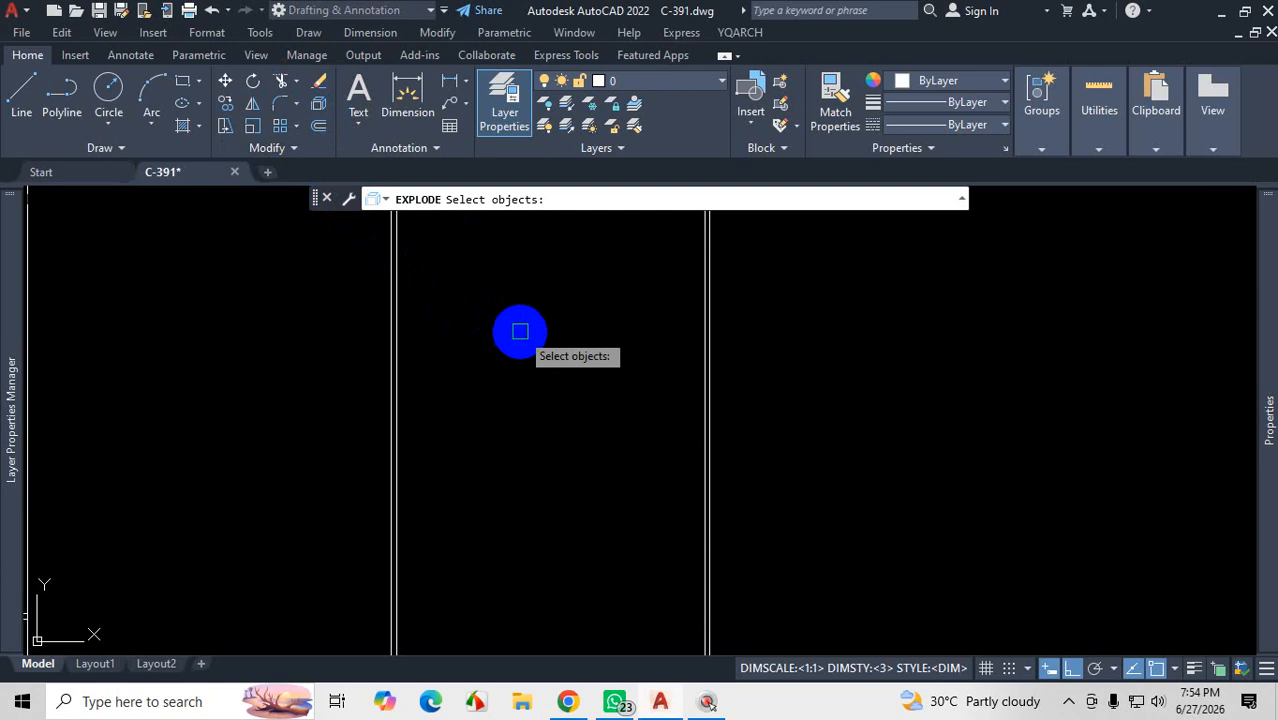
key("Escape")
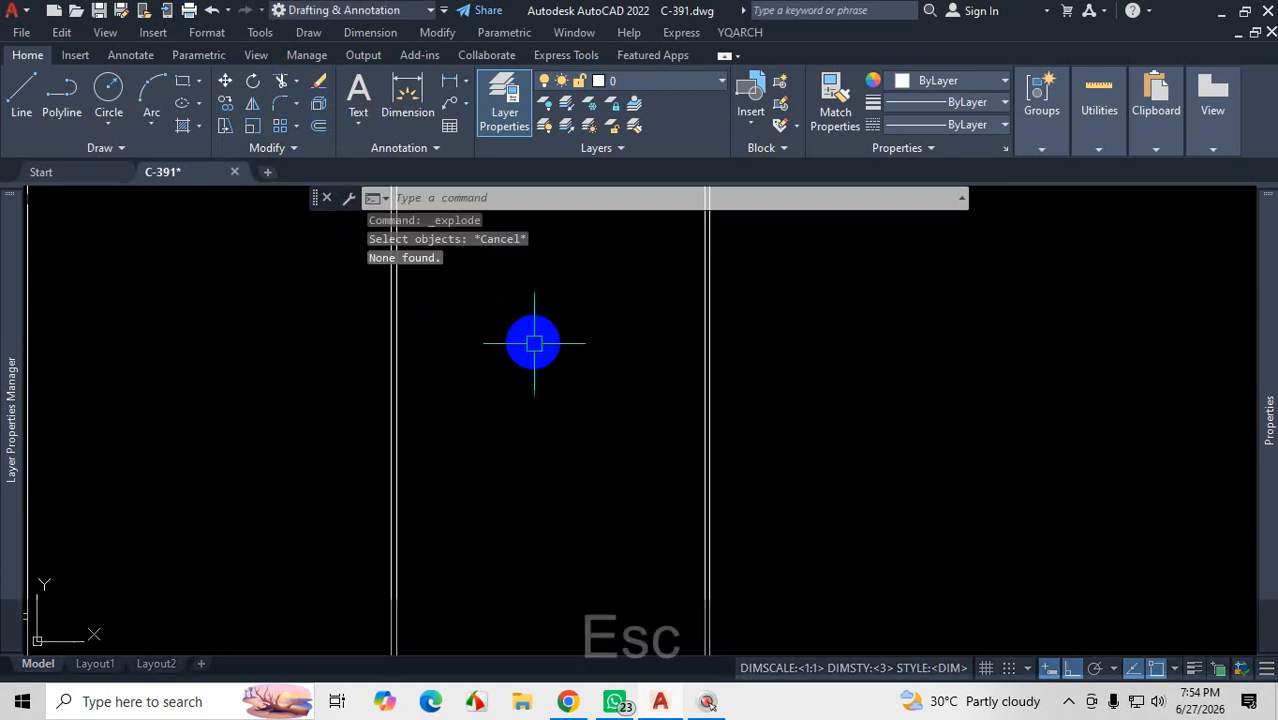
scroll(530, 342, "down", 3)
scroll(605, 350, "up", 5)
left_click(601, 345)
left_click(470, 408)
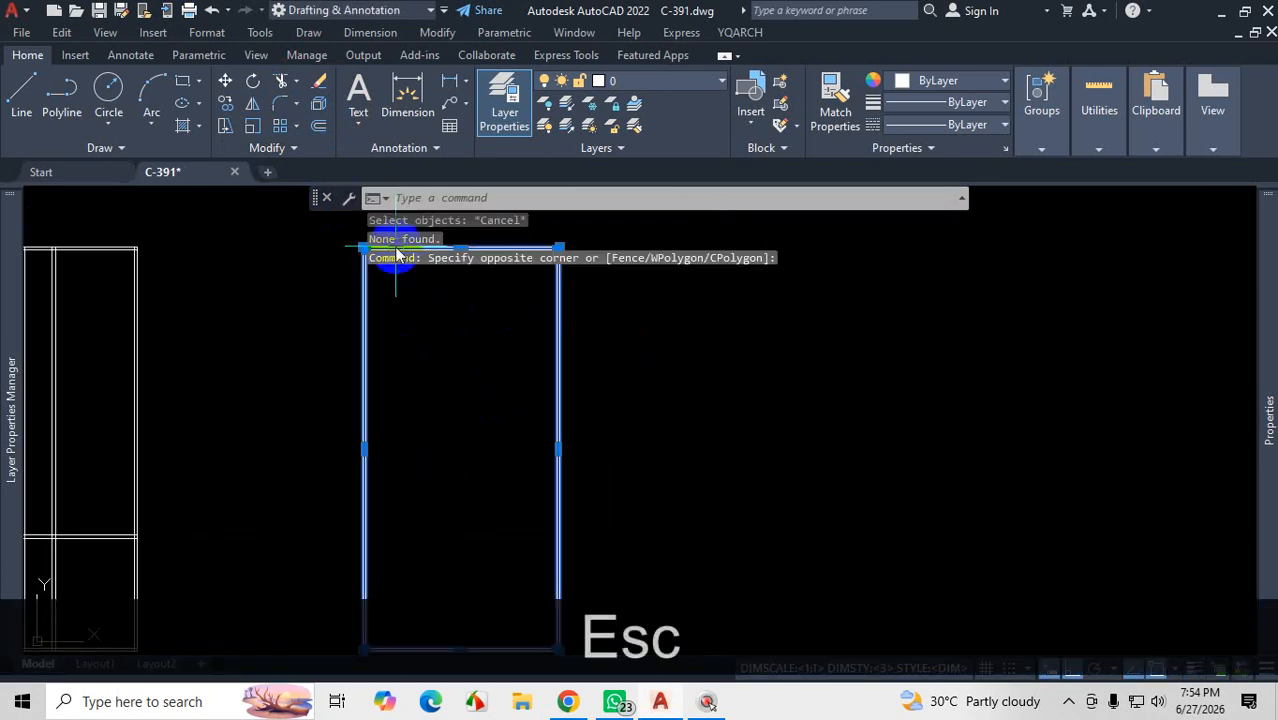
left_click(318, 108)
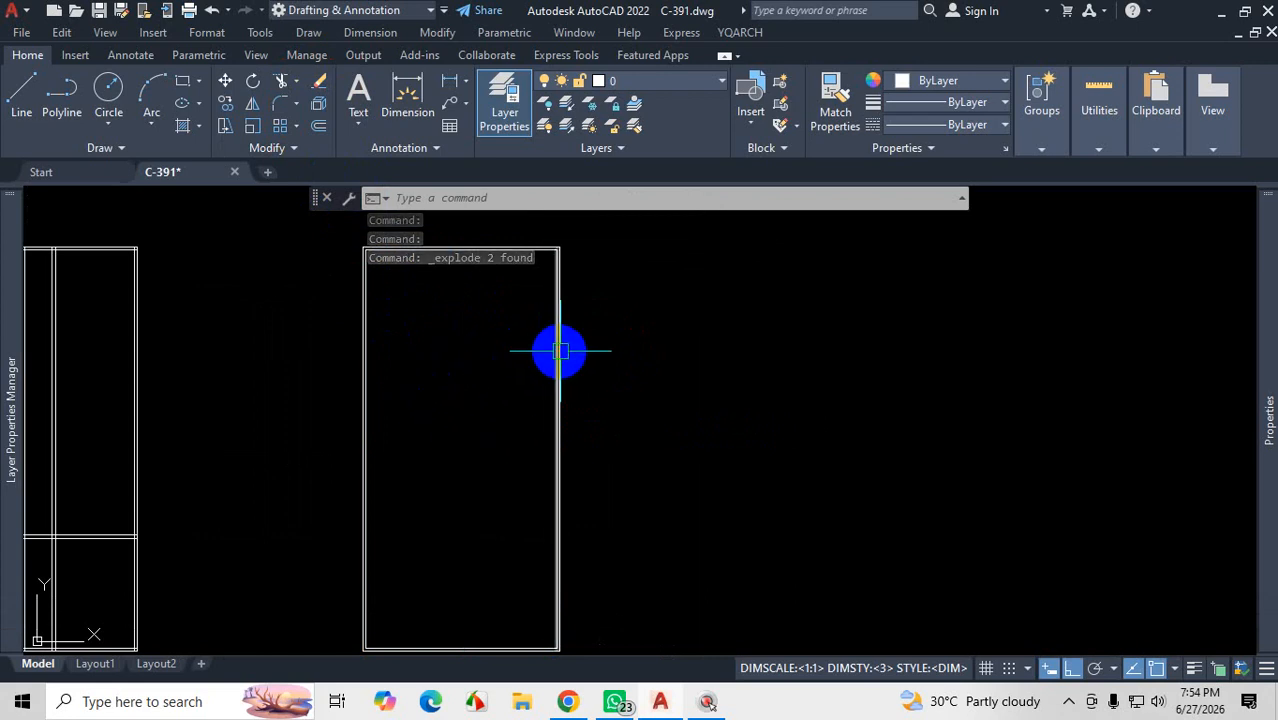
Step: Test-select edges of the exploded right rectangle to check that they are separate lines, clearing each selection
left_click(579, 338)
left_click(523, 366)
key("Escape")
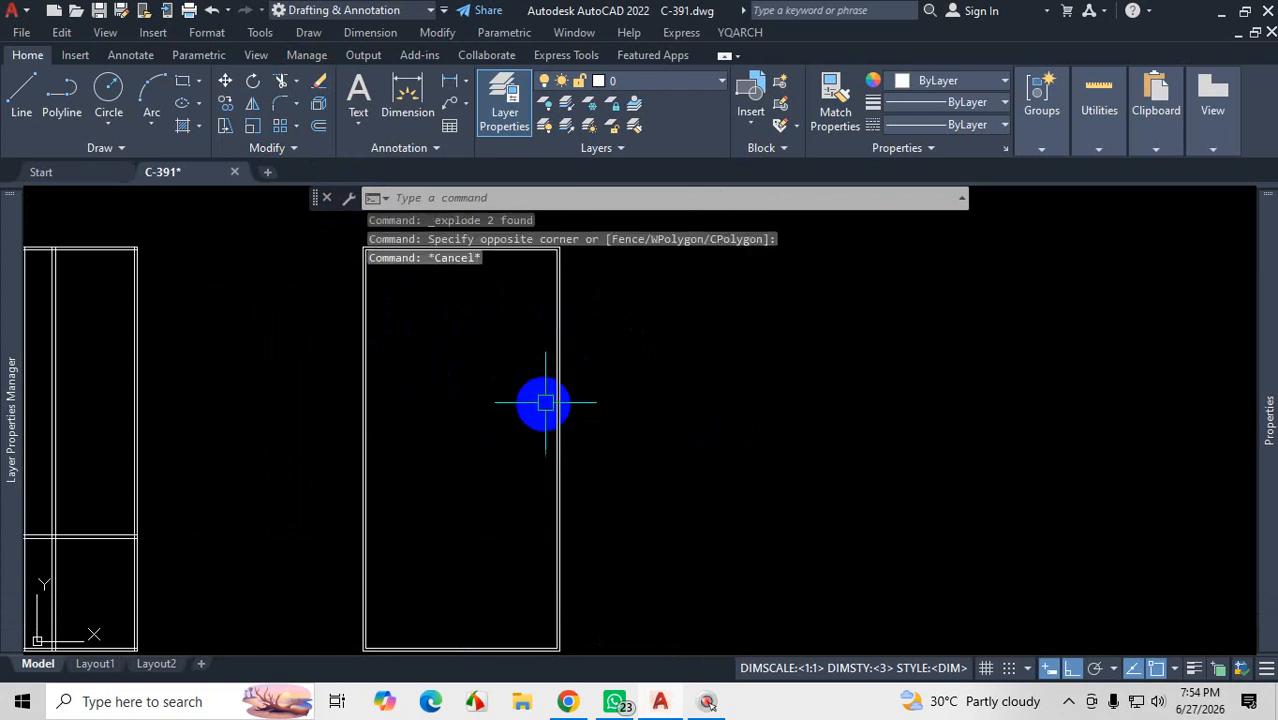
scroll(558, 500, "down", 2)
scroll(523, 343, "up", 2)
left_click(524, 324)
left_click(478, 412)
key("Escape")
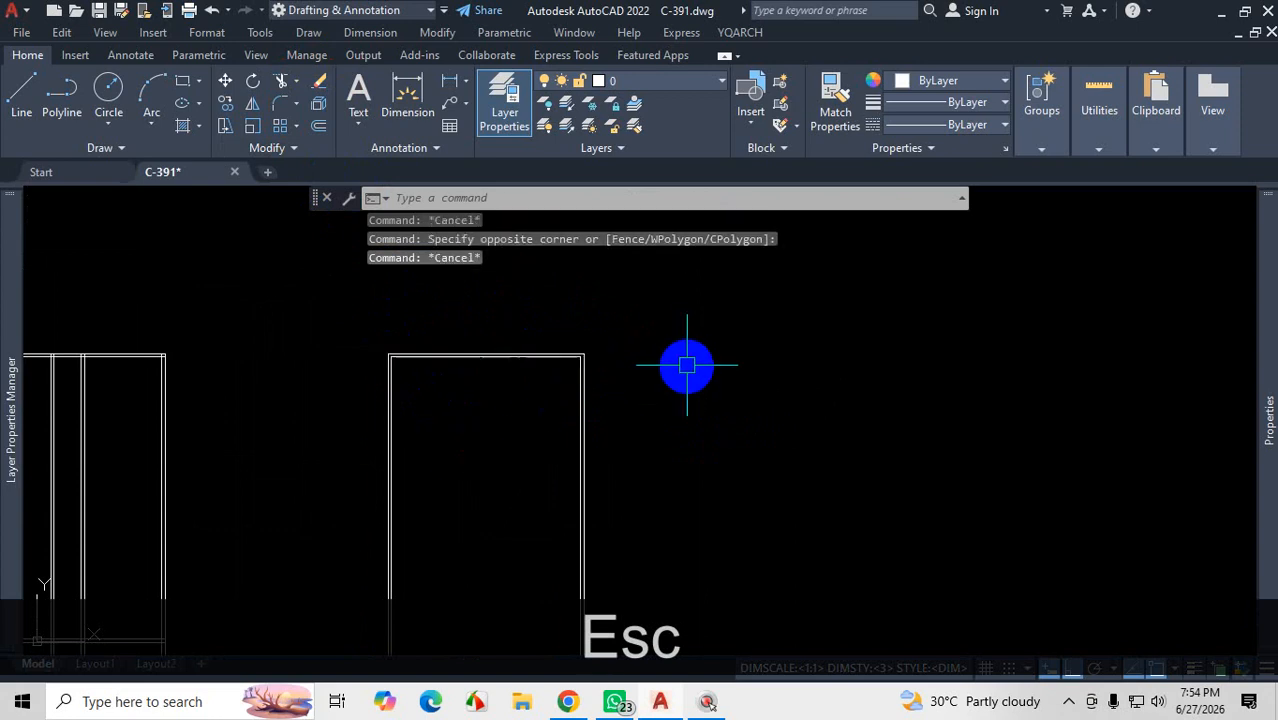
Step: Undo the explode of the right rectangle's outlines and clear the restored selection
key("ctrl+z")
key("ctrl+z")
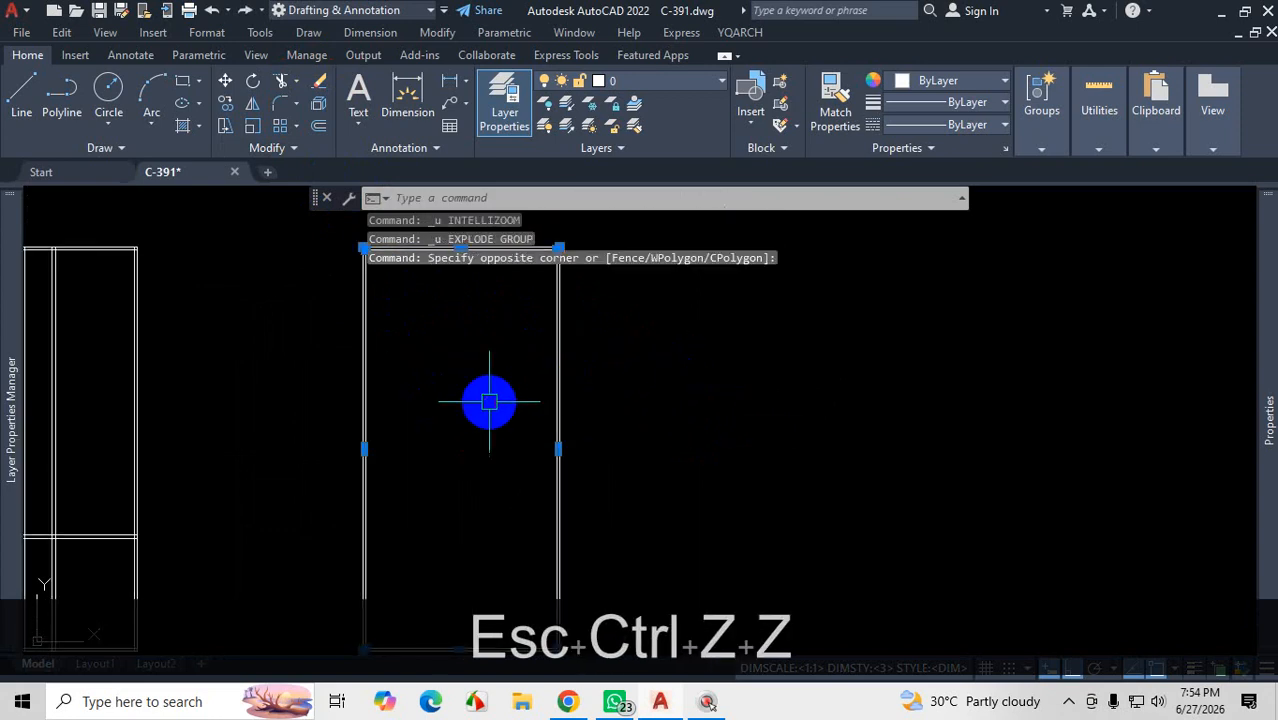
scroll(620, 427, "down", 3)
scroll(633, 424, "up", 2)
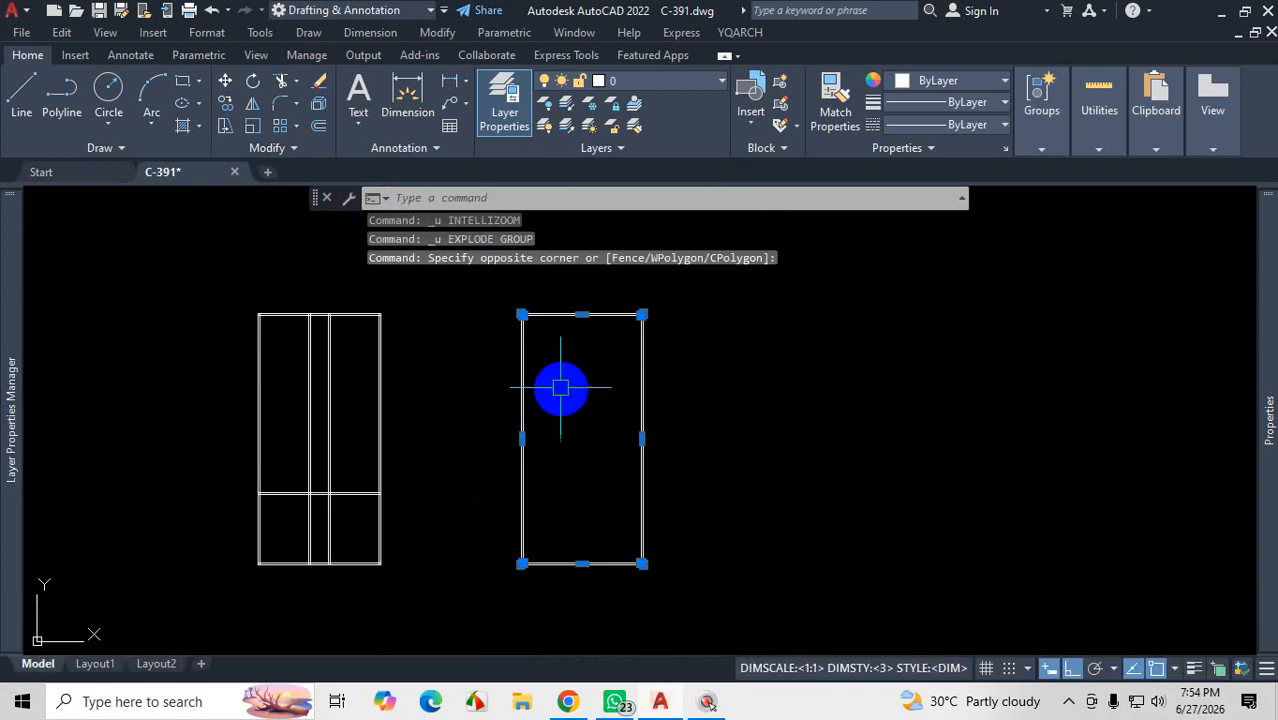
scroll(590, 330, "up", 6)
scroll(617, 317, "down", 4)
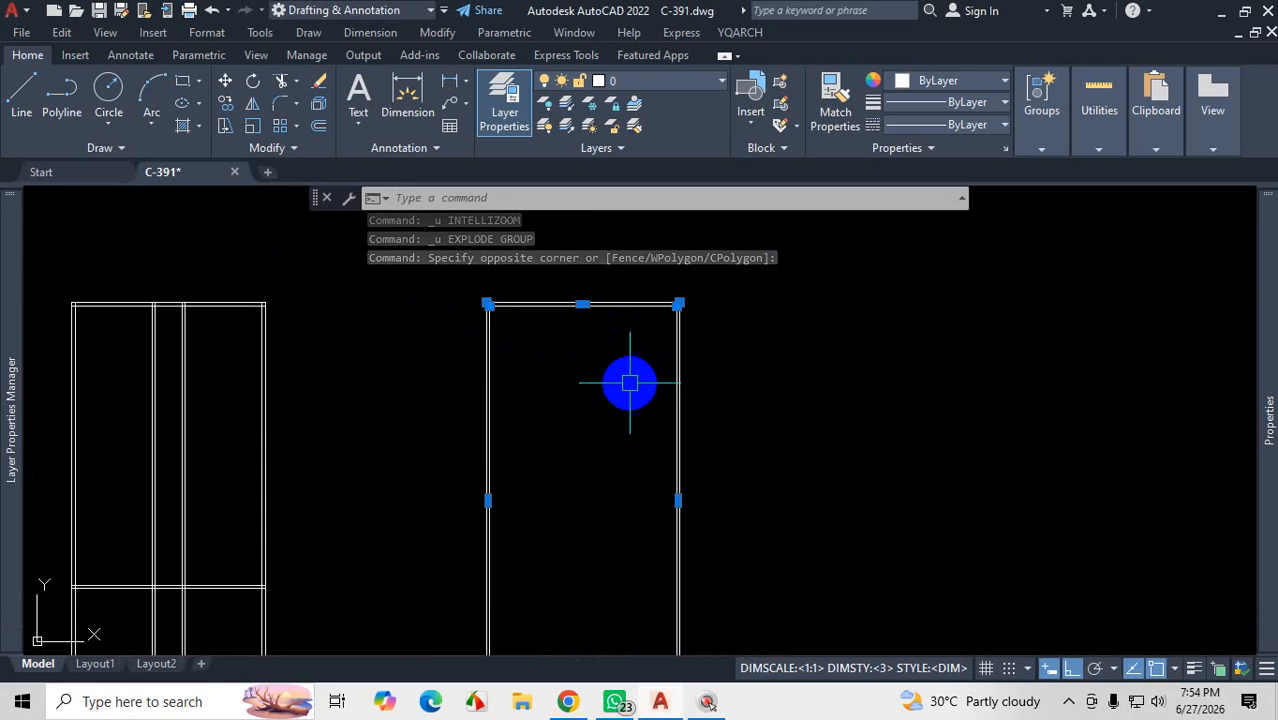
key("Escape")
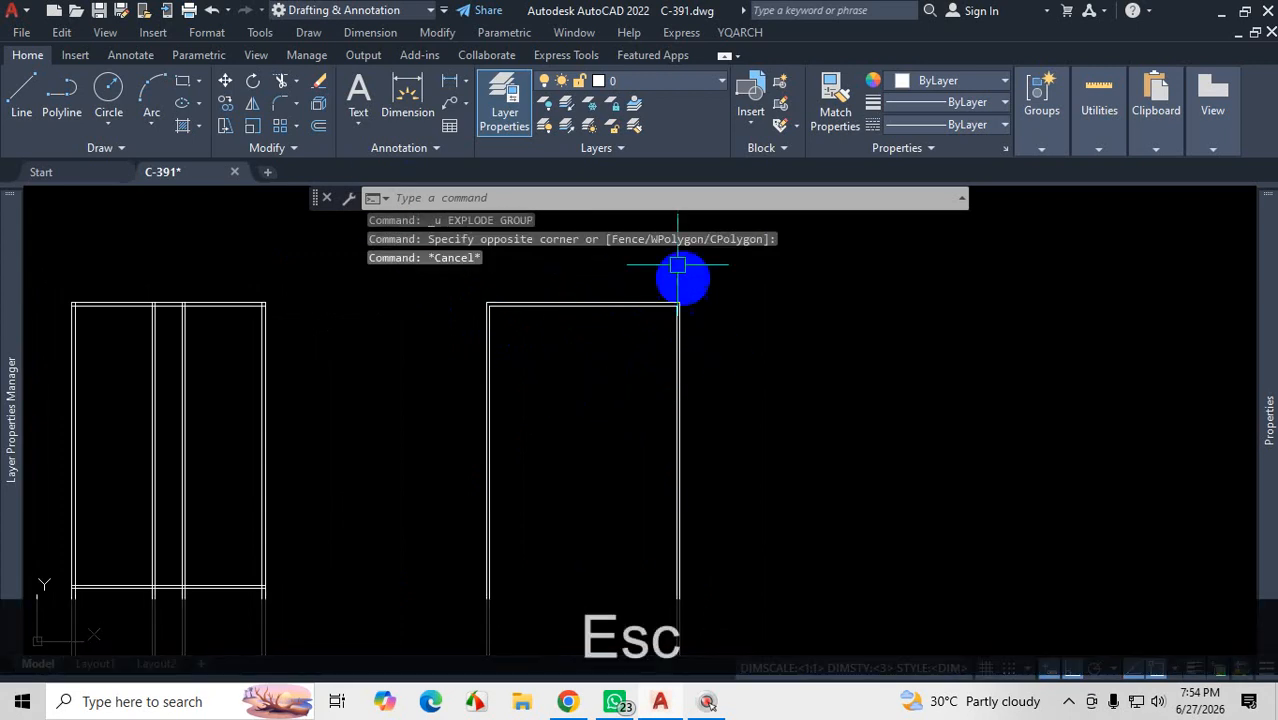
Step: Select both outlines at the right rectangle's upper-right corner to check that they are joined, and clear the selection
scroll(679, 271, "up", 4)
left_click(707, 343)
left_click(610, 425)
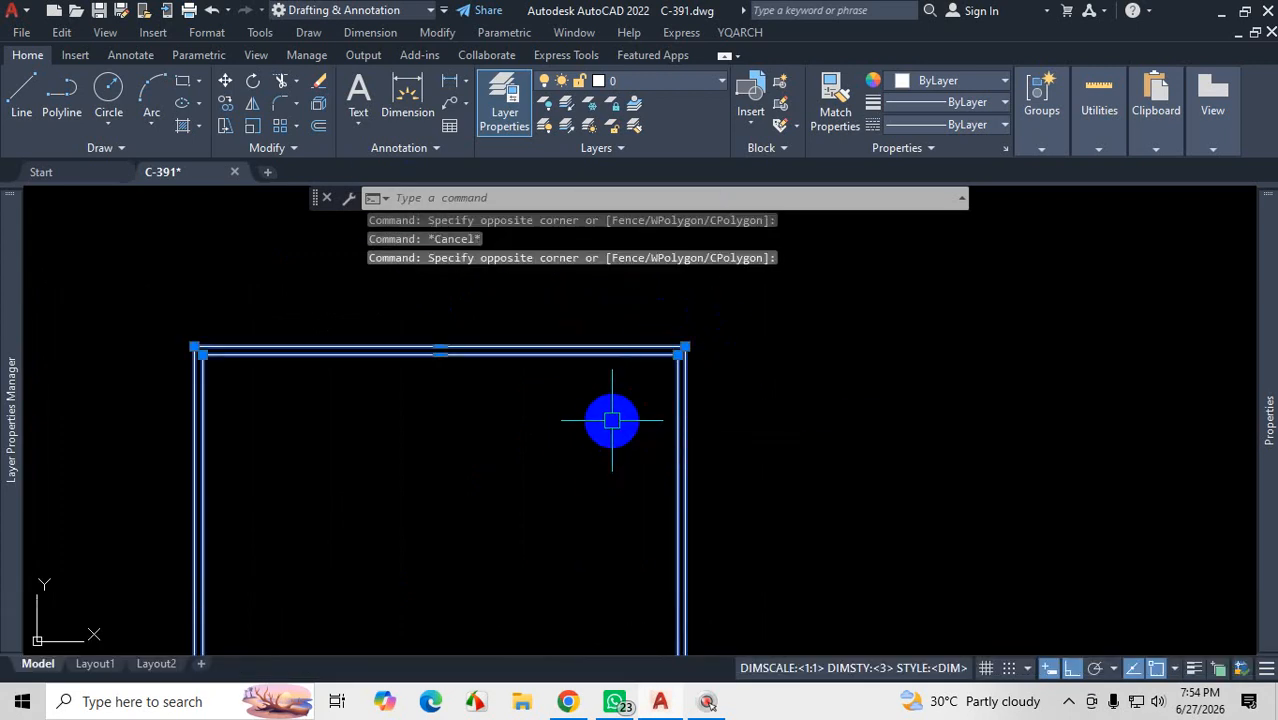
key("Escape")
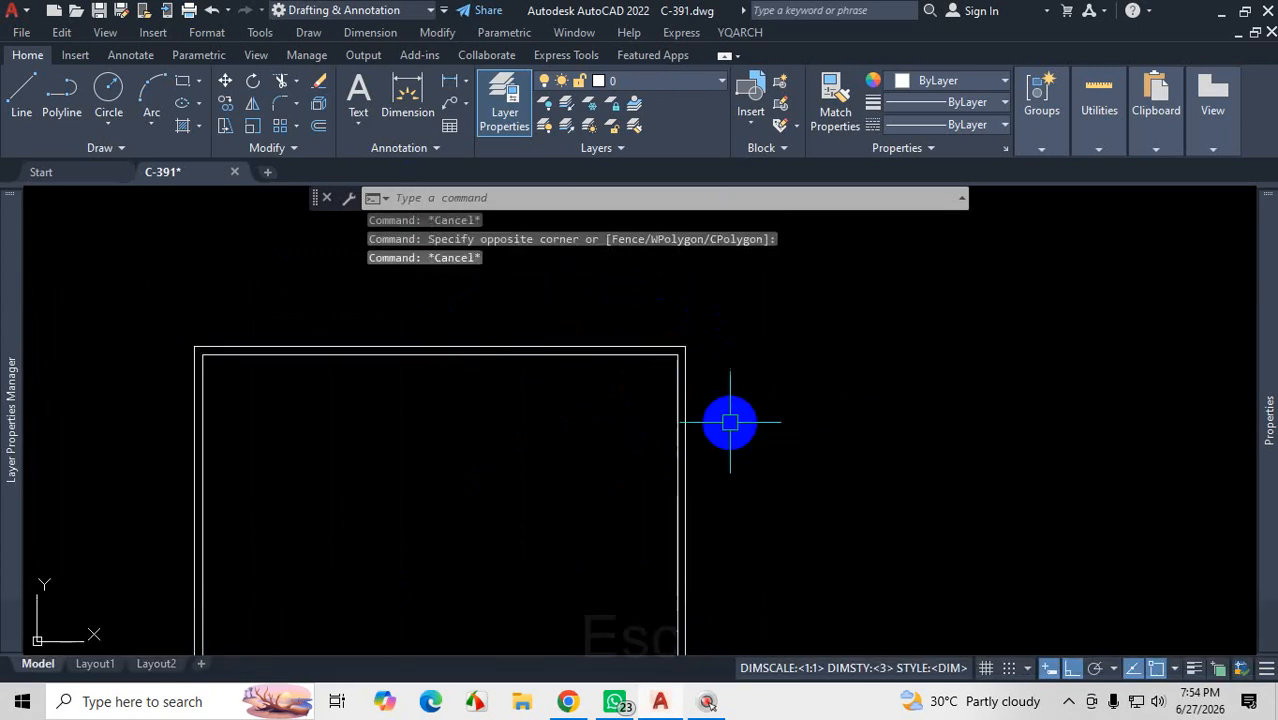
Step: Start Explode on the right rectangle's two outlines, mark its Select objects prompt with on-screen ink, and cancel the command
left_click(320, 110)
left_click(588, 285)
left_click(479, 446)
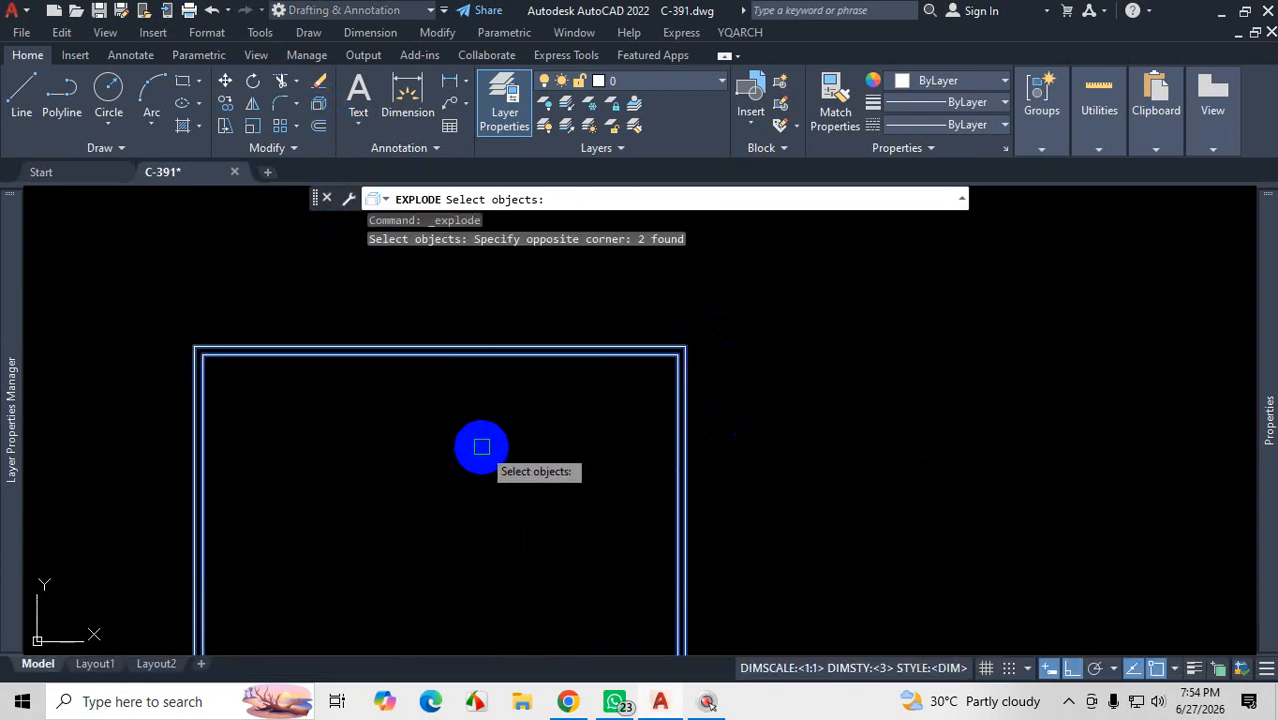
key("ctrl+1")
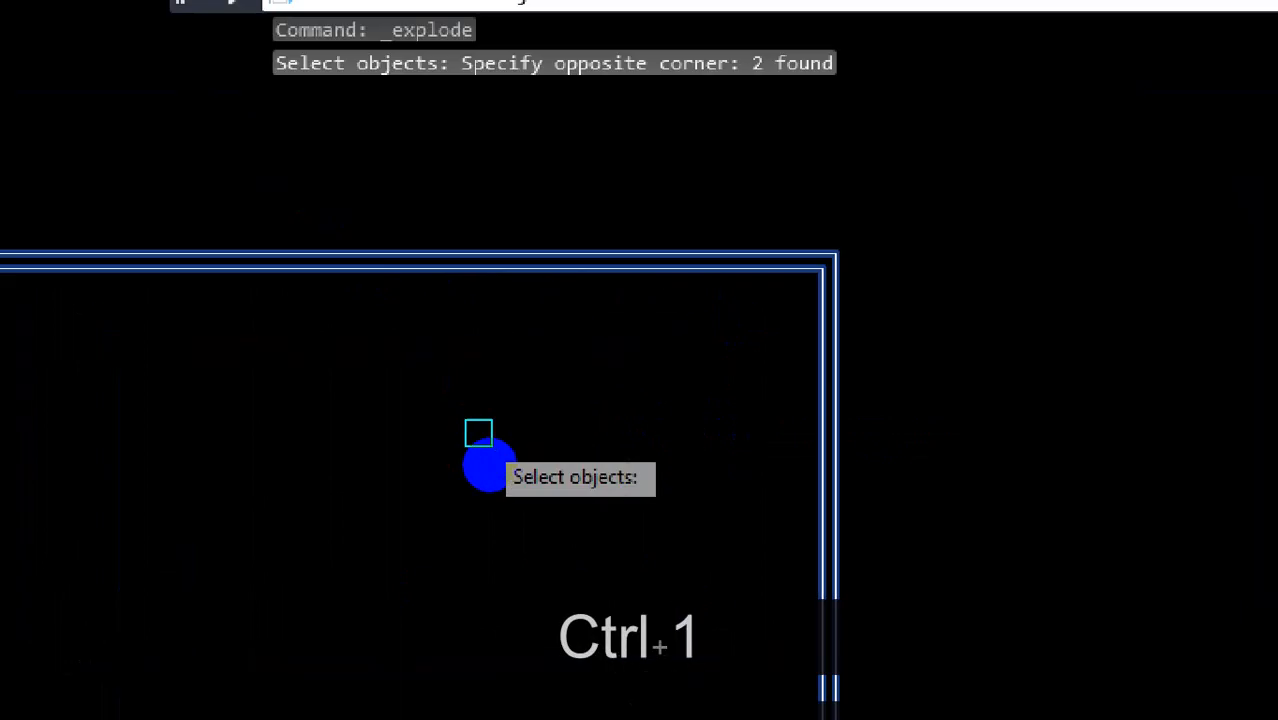
left_click(491, 505)
left_click_drag(480, 525, 668, 535)
left_click_drag(675, 380, 788, 362)
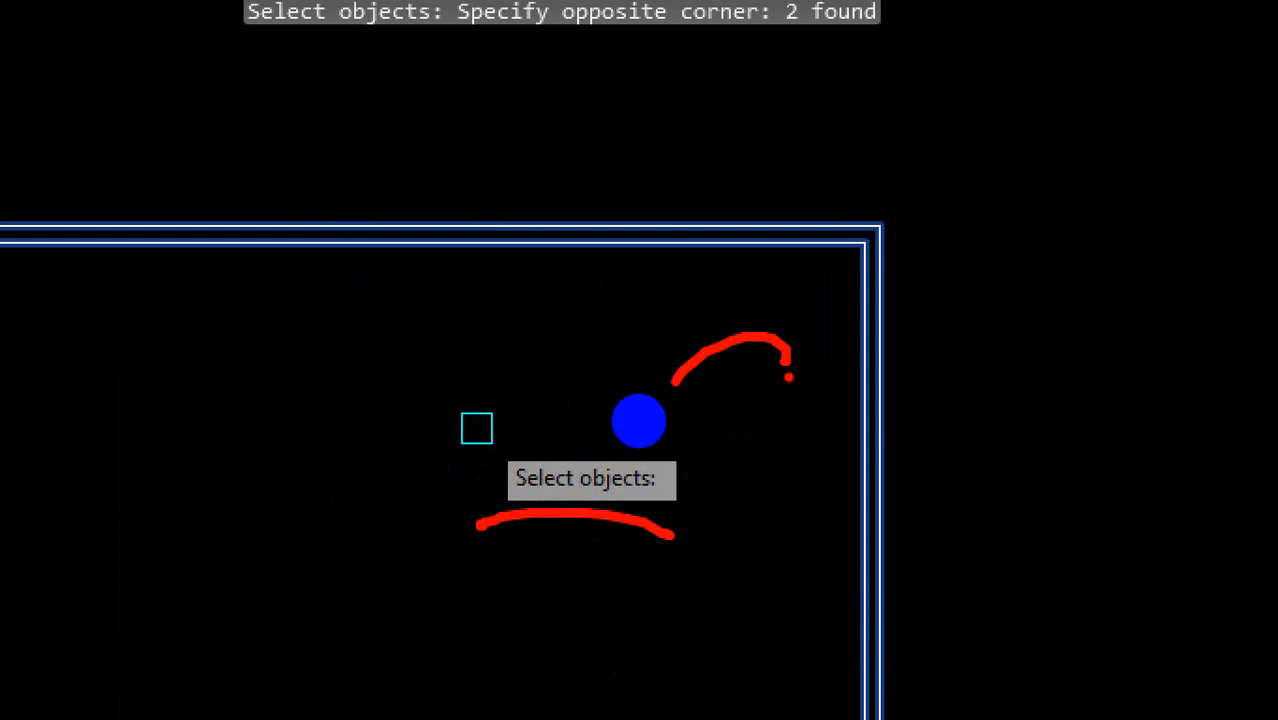
key("Escape")
key("Escape")
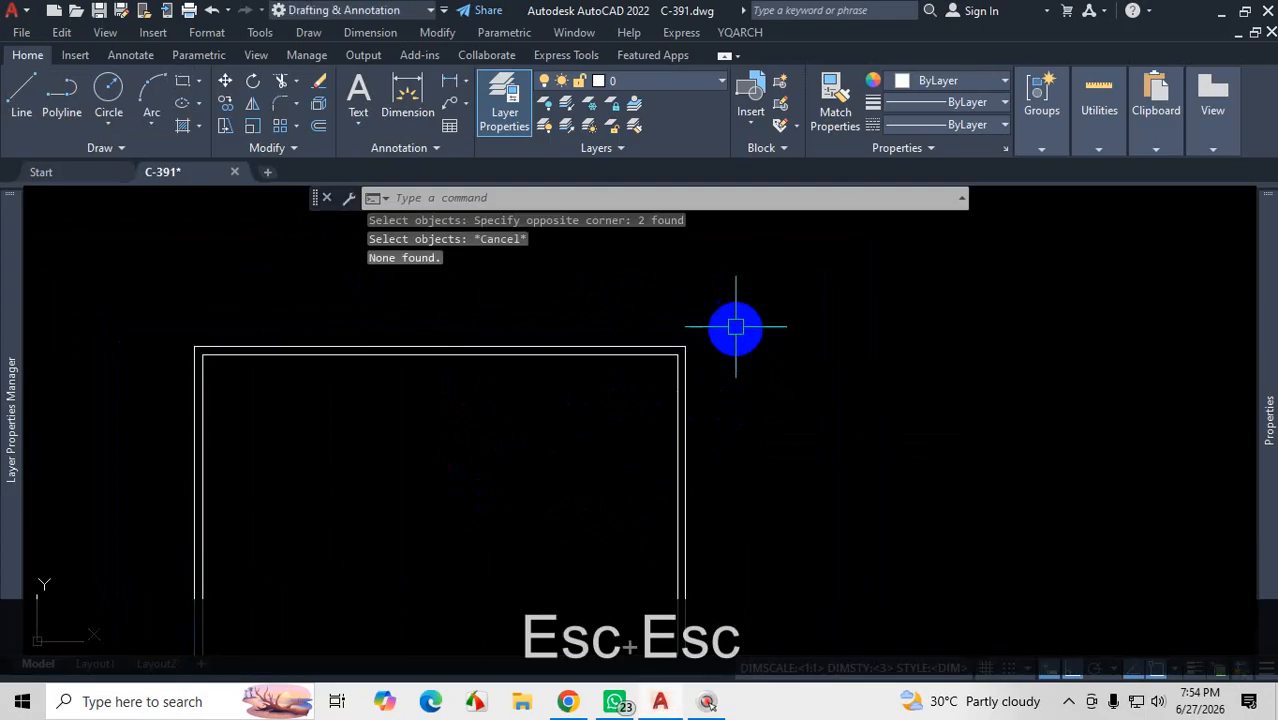
Step: Explode the right rectangle's inner and outer outlines, selecting both before running the Explode command by its X alias
left_click(738, 309)
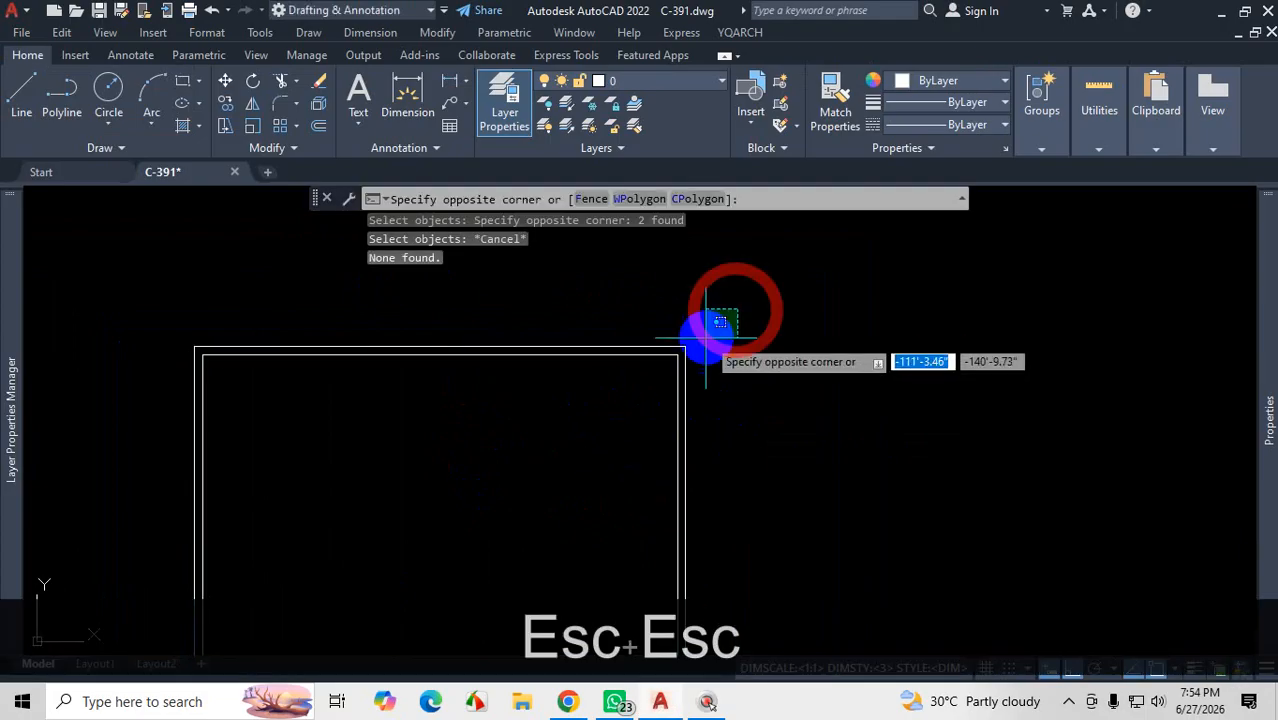
left_click(604, 413)
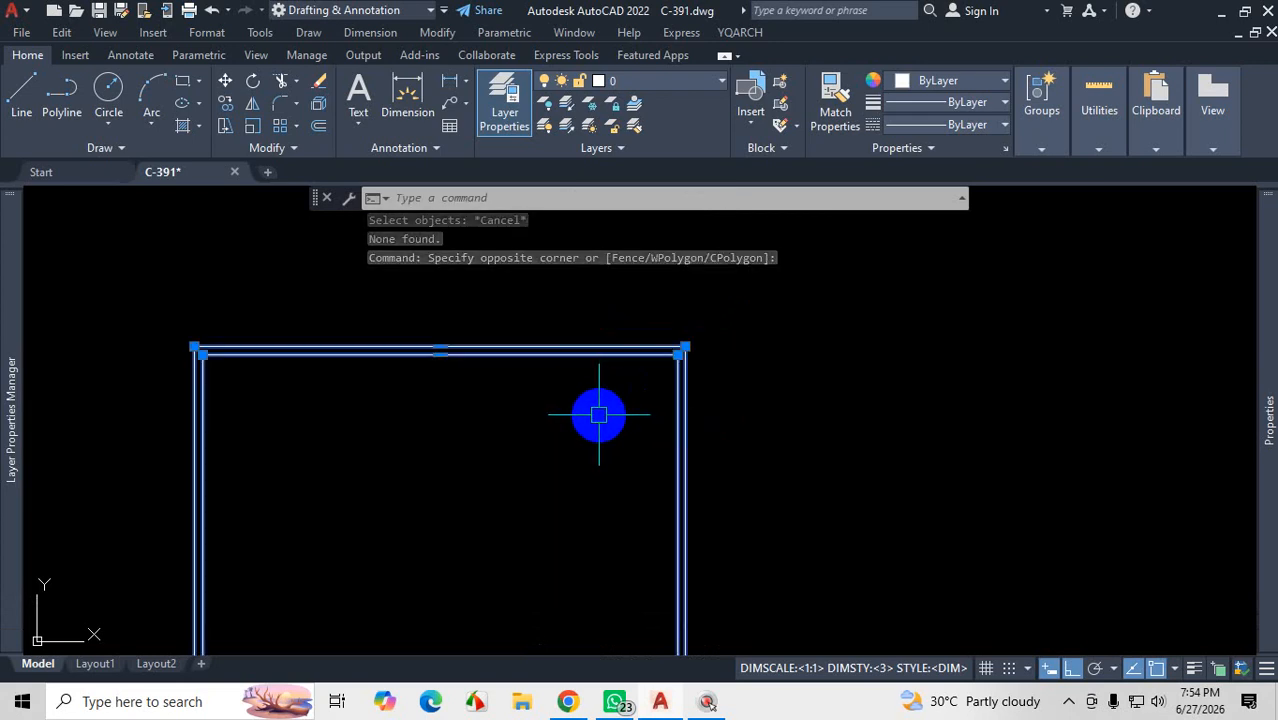
type("x")
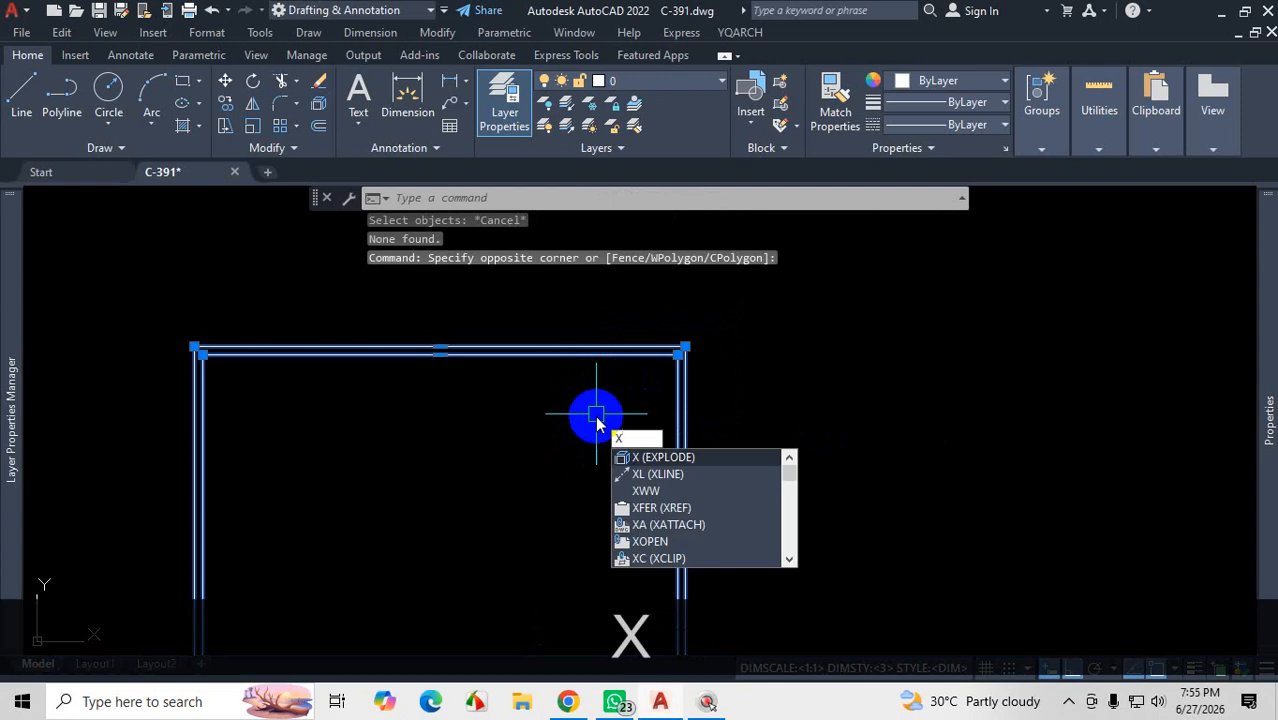
key("space")
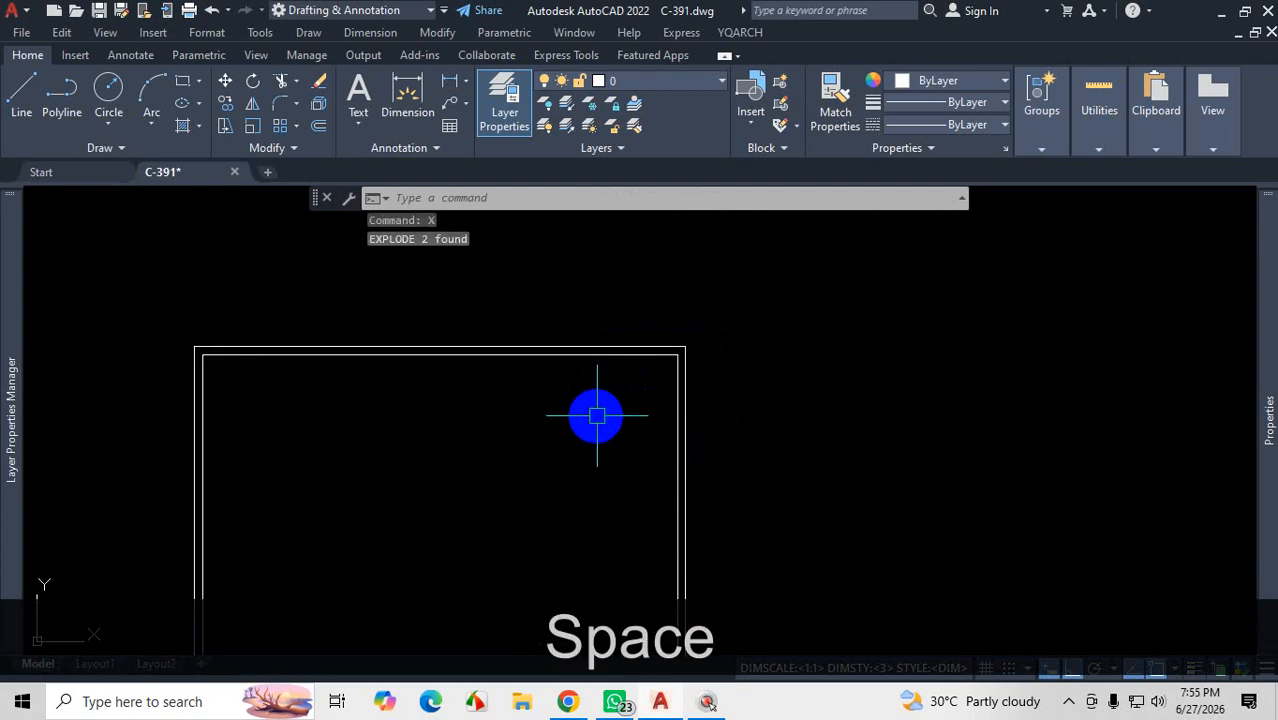
Step: Select the right rectangle's two upper lines to check that they are separate, and clear the selection
left_click(619, 355)
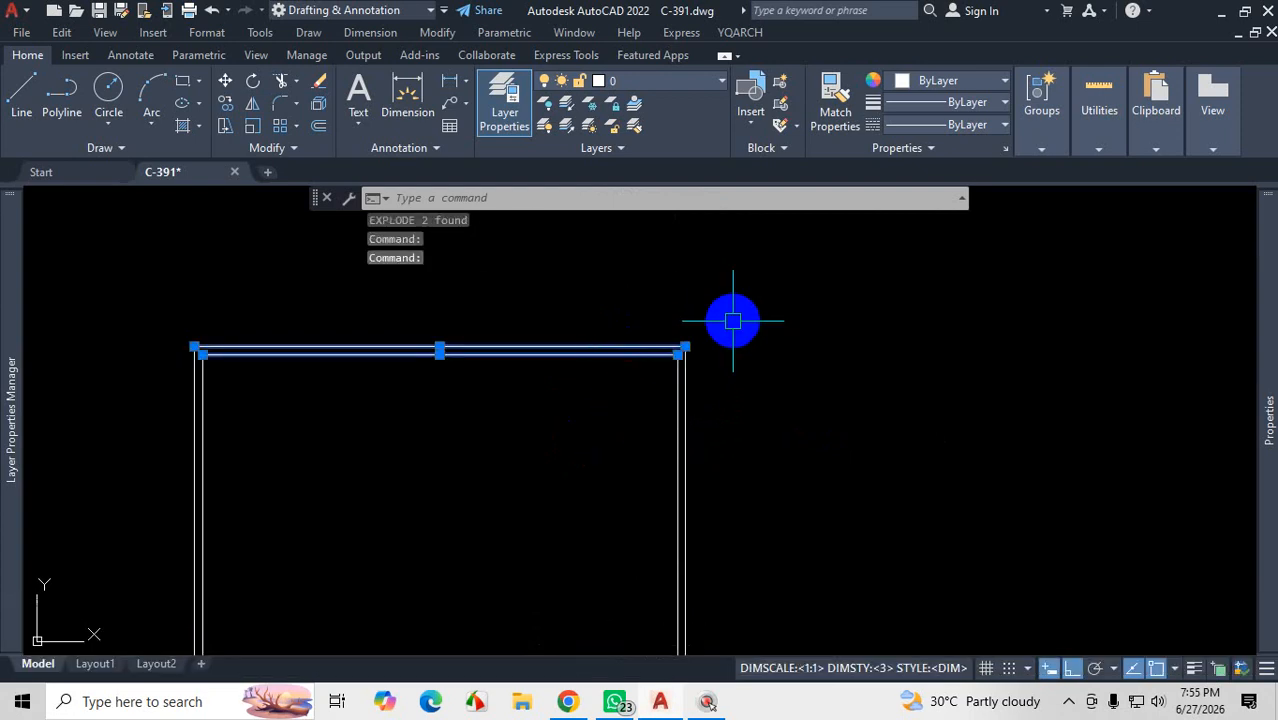
key("Escape")
scroll(764, 328, "down", 3)
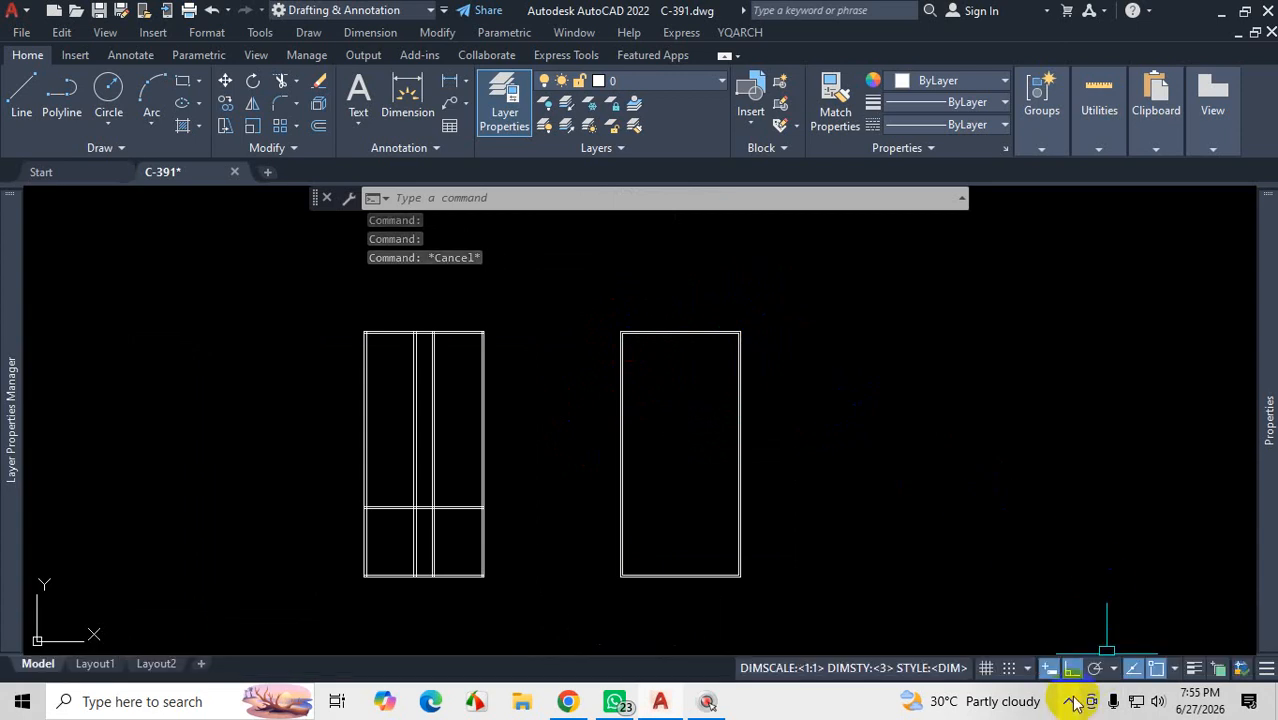
key("Escape")
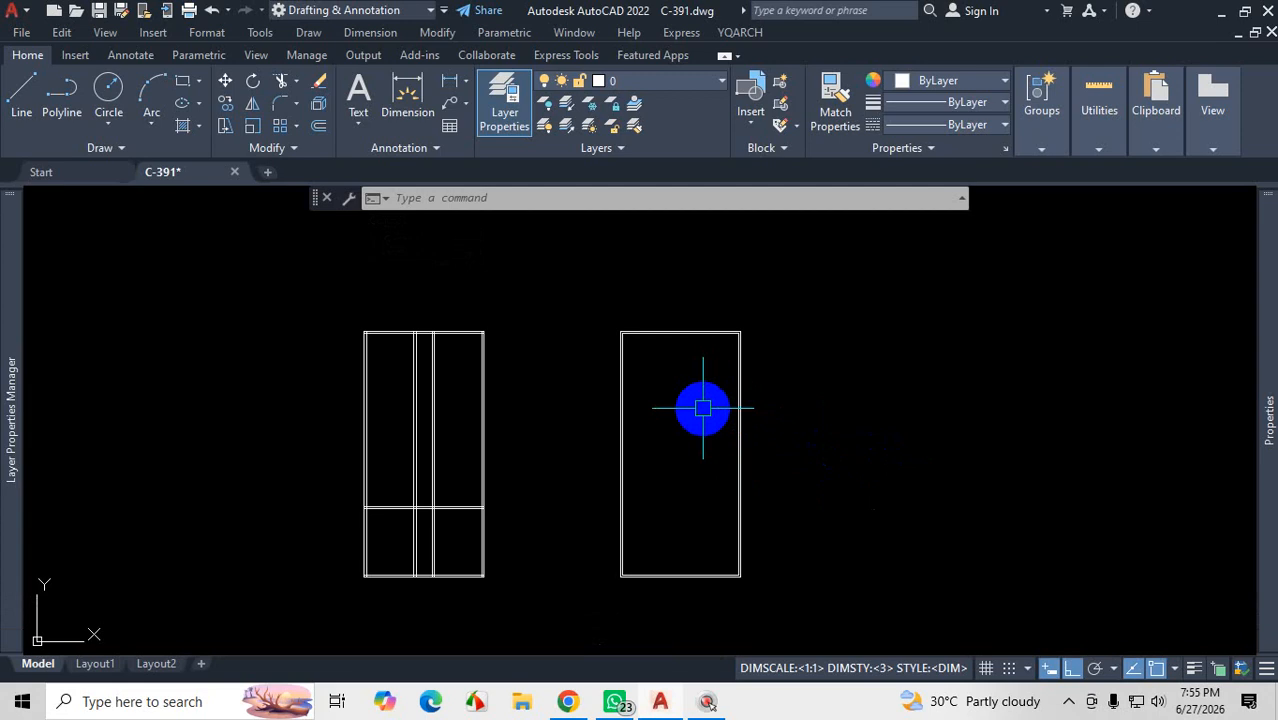
Step: Start Offset, mark the Erase option in its prompt with on-screen ink, and cancel the command
type("o")
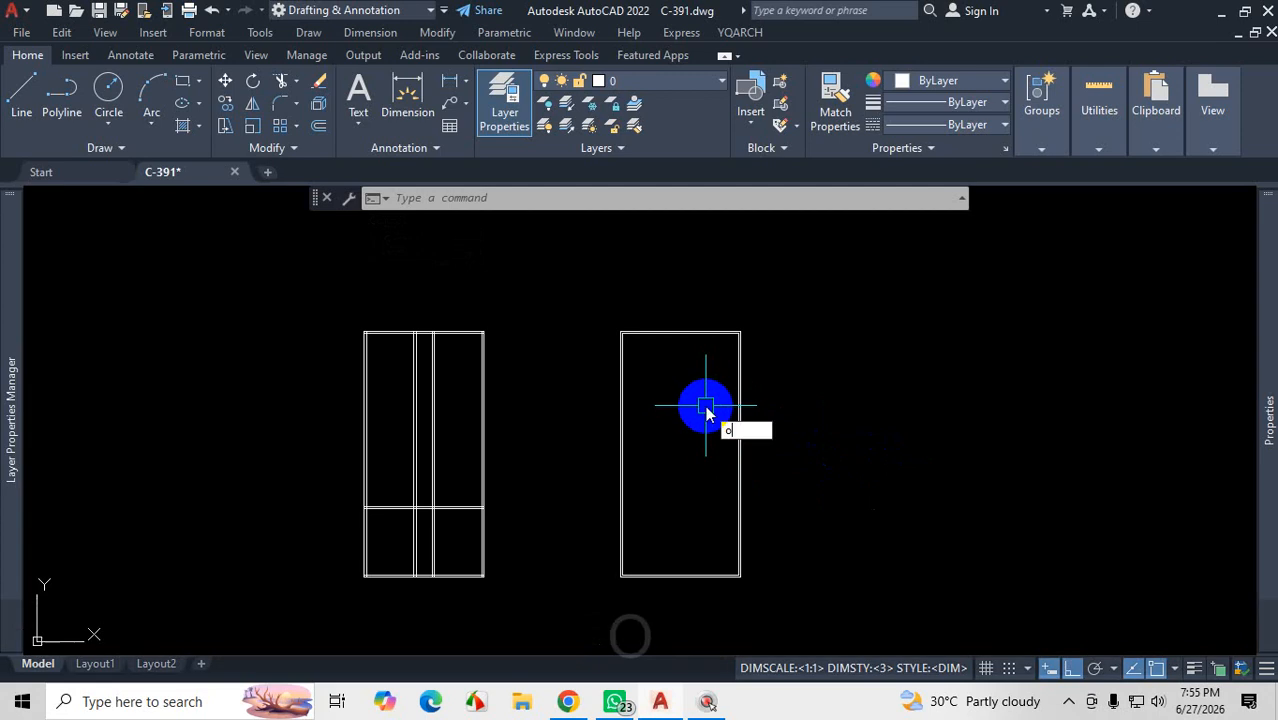
key("Return")
key("ctrl+1")
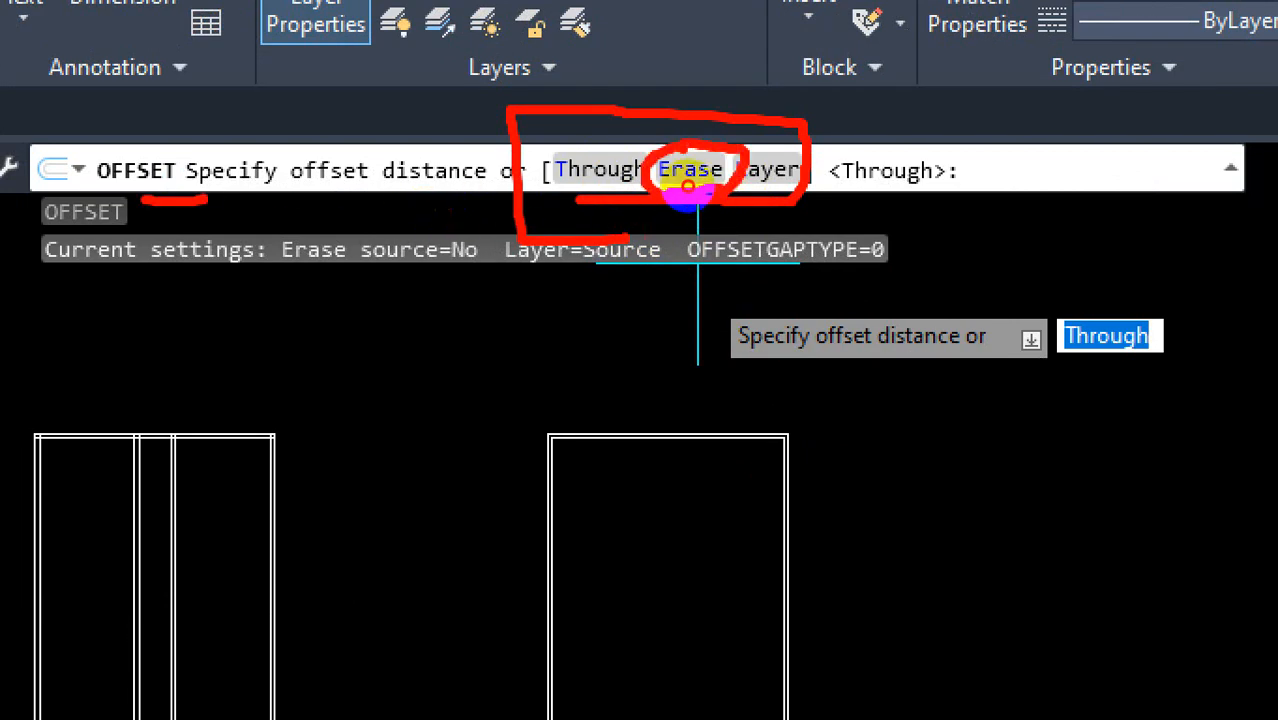
left_click(688, 180)
key("Escape")
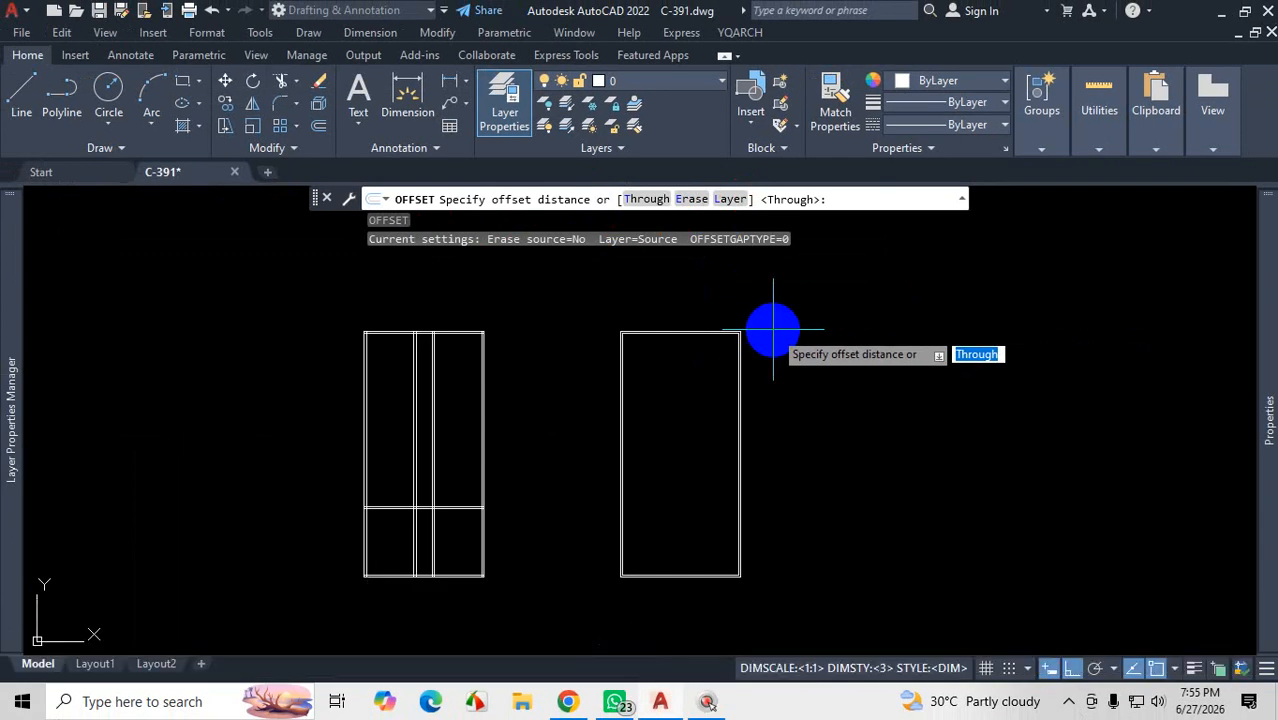
key("Escape")
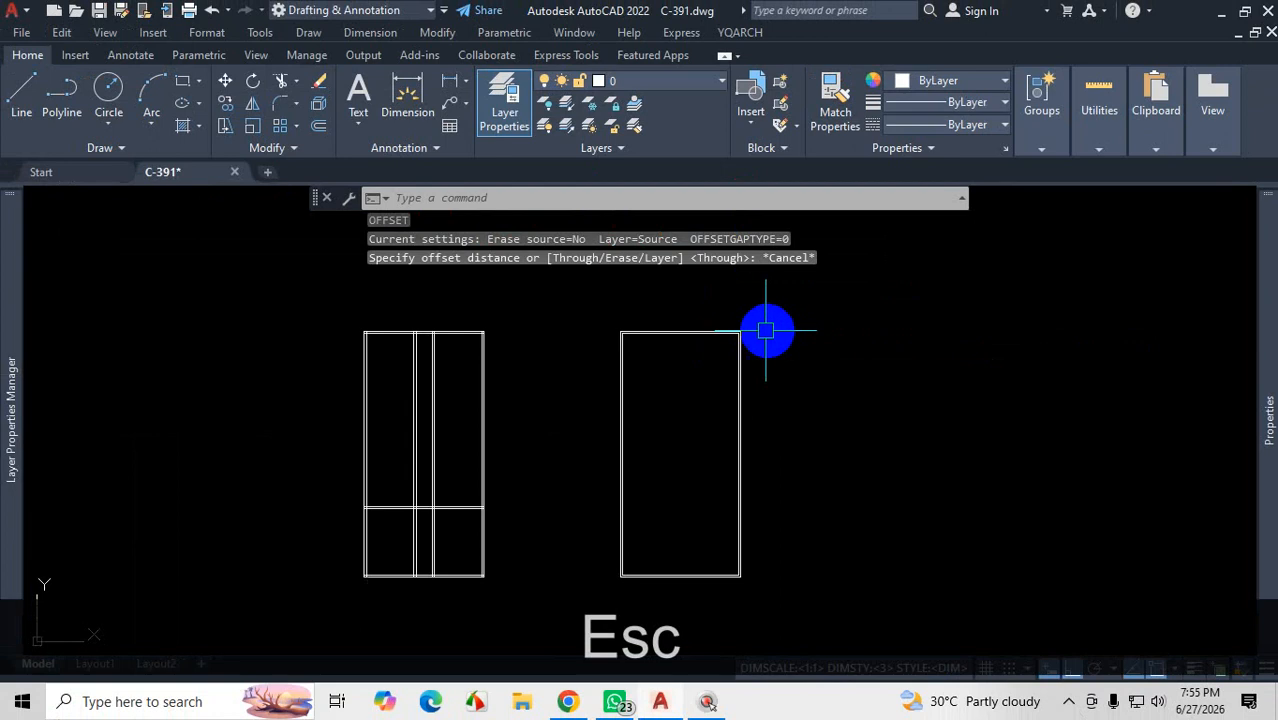
left_click(1068, 706)
left_click(1101, 625)
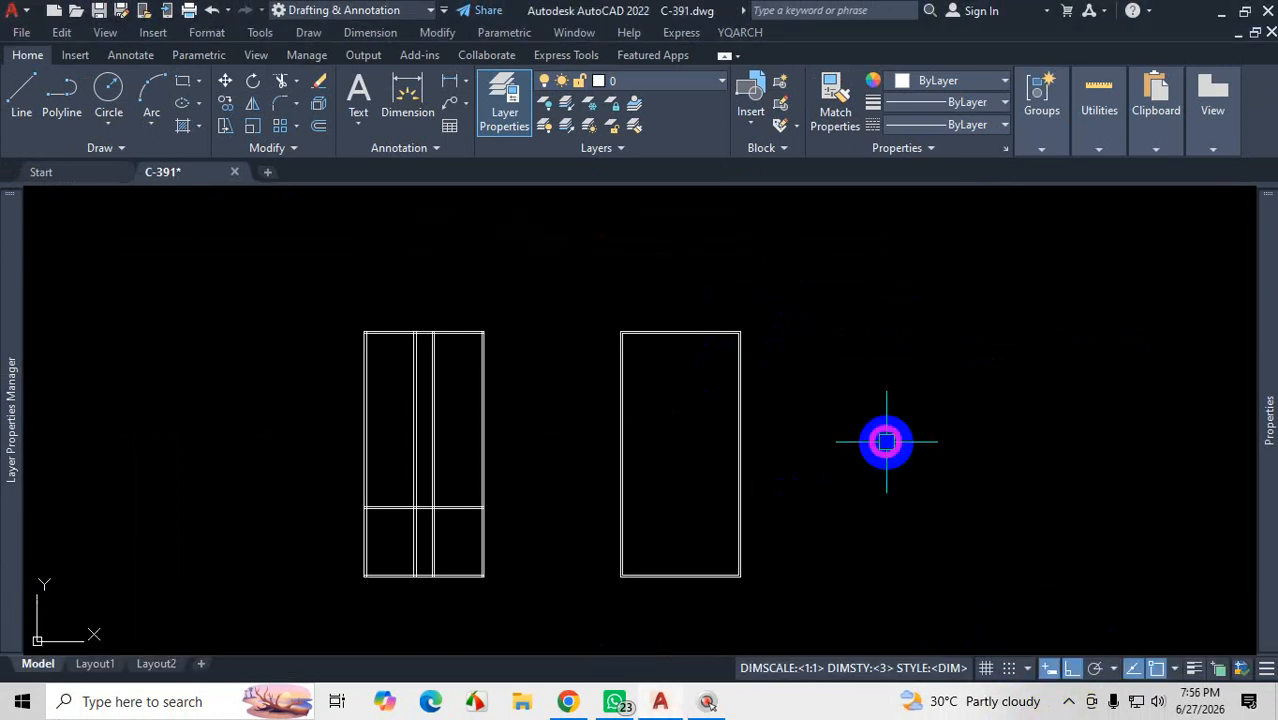
key("Escape")
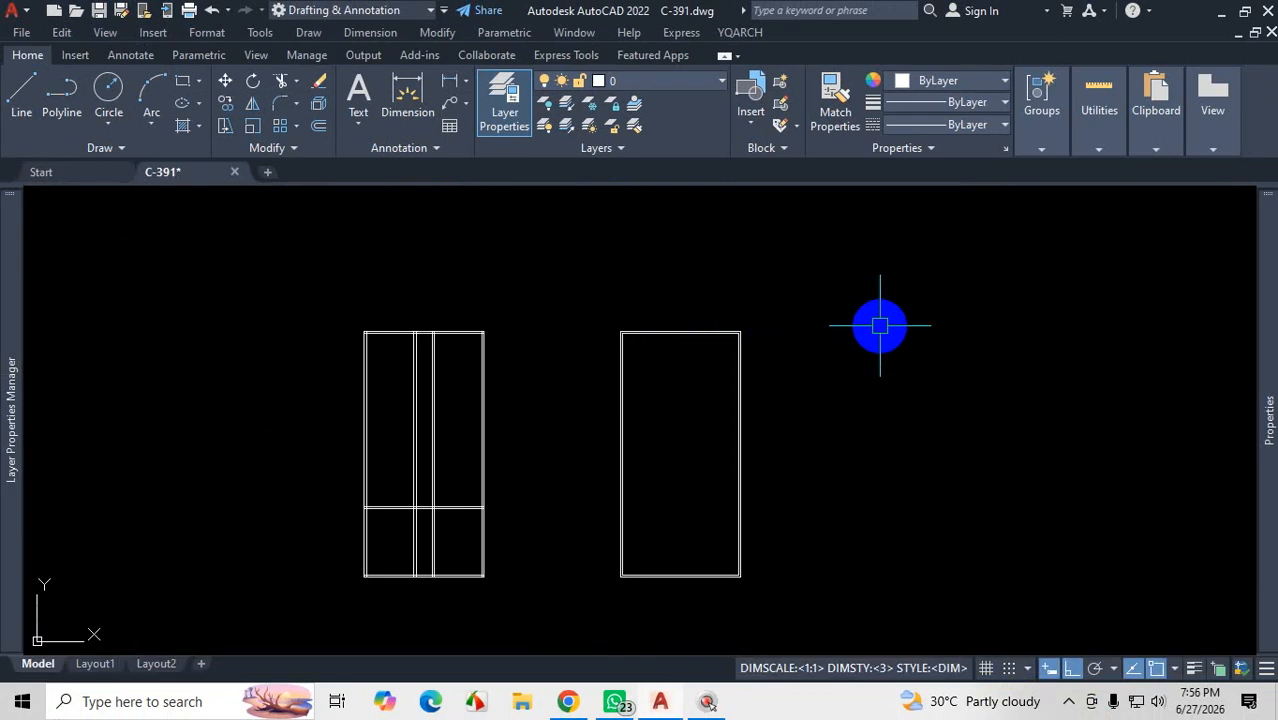
Step: Restore the command line, toggle it off and on once more, and view the palette display controls
key("ctrl+9")
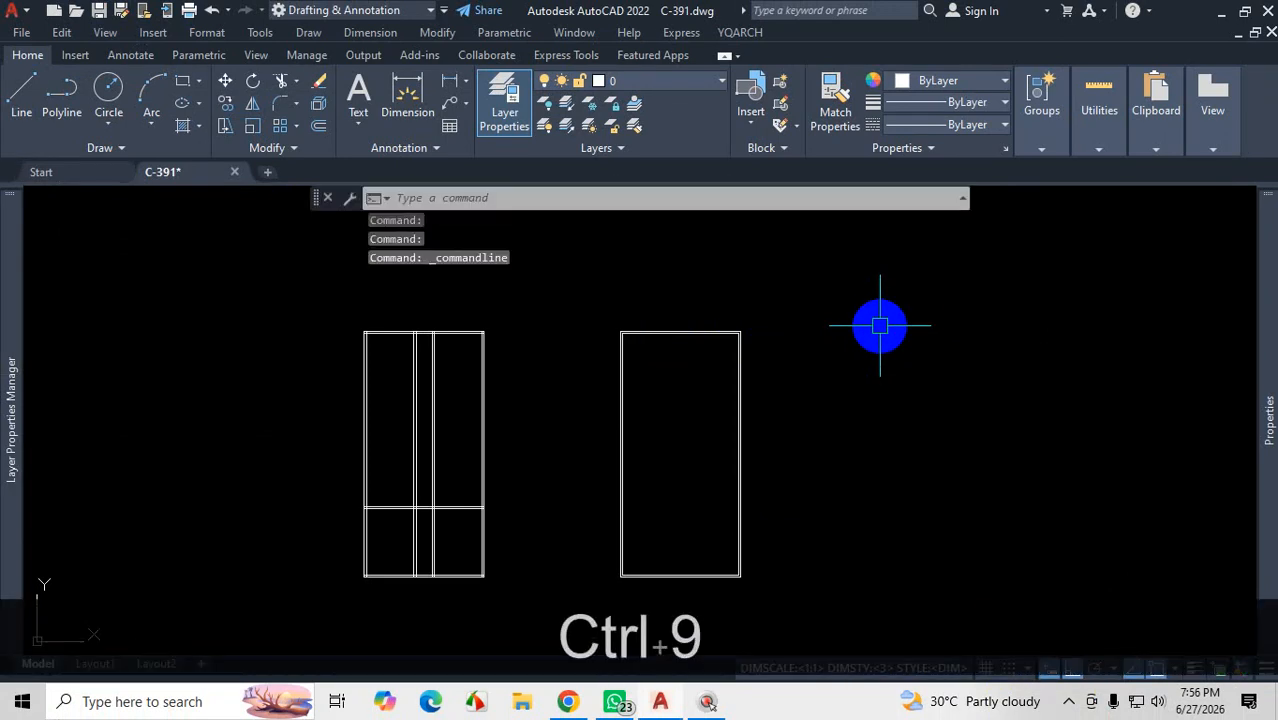
key("ctrl+9")
key("ctrl+9")
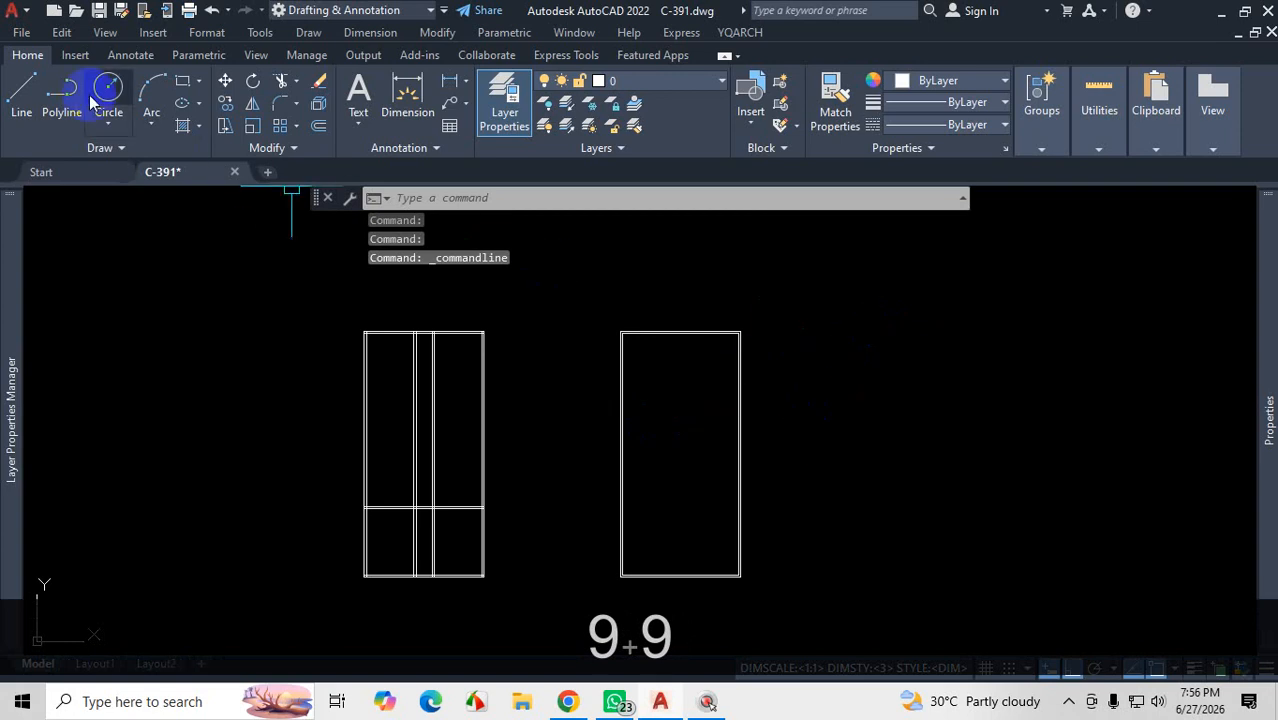
left_click(256, 56)
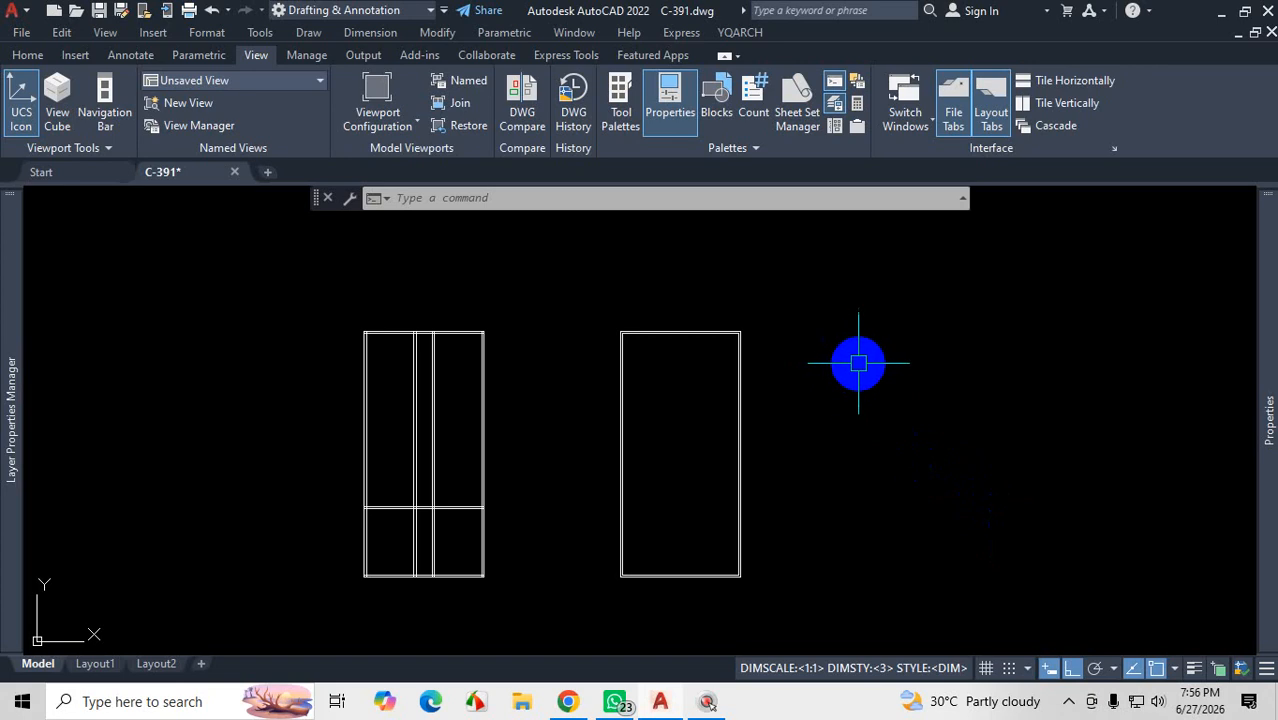
key("Escape")
Step: Start Line to compare its prompt with dynamic input off and on, leave dynamic input on, and cancel the command
left_click(32, 56)
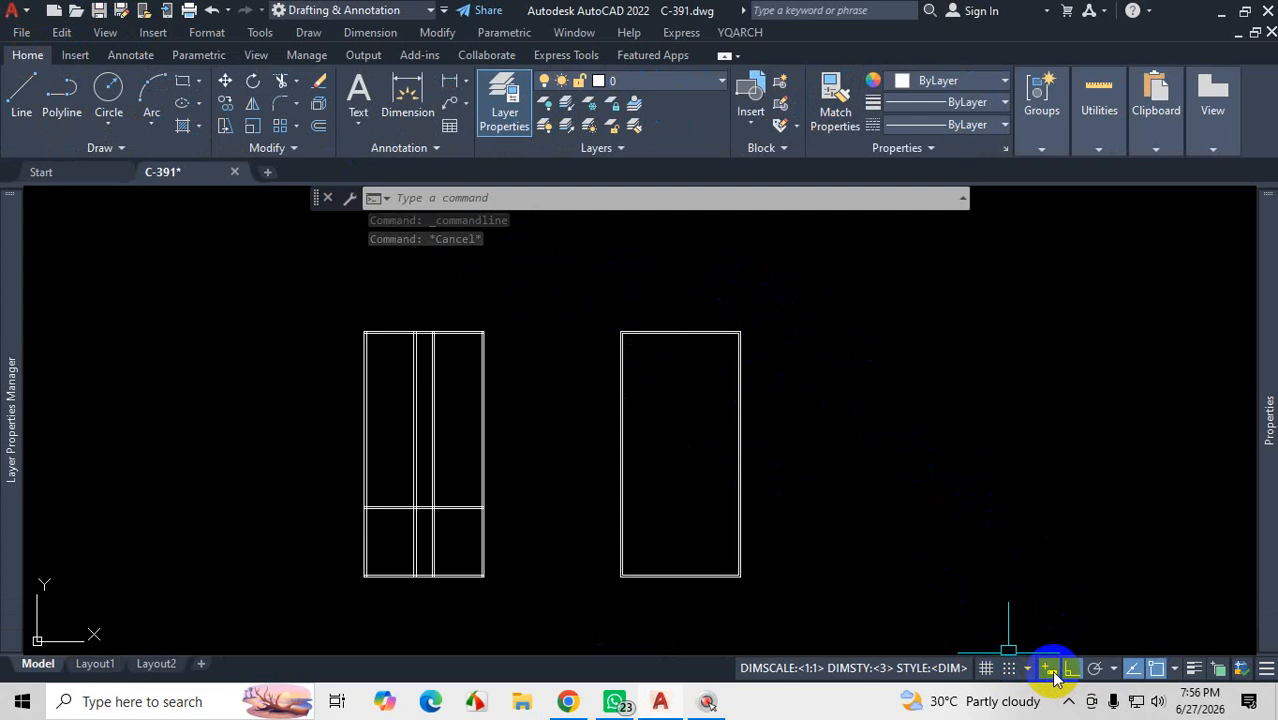
left_click(21, 92)
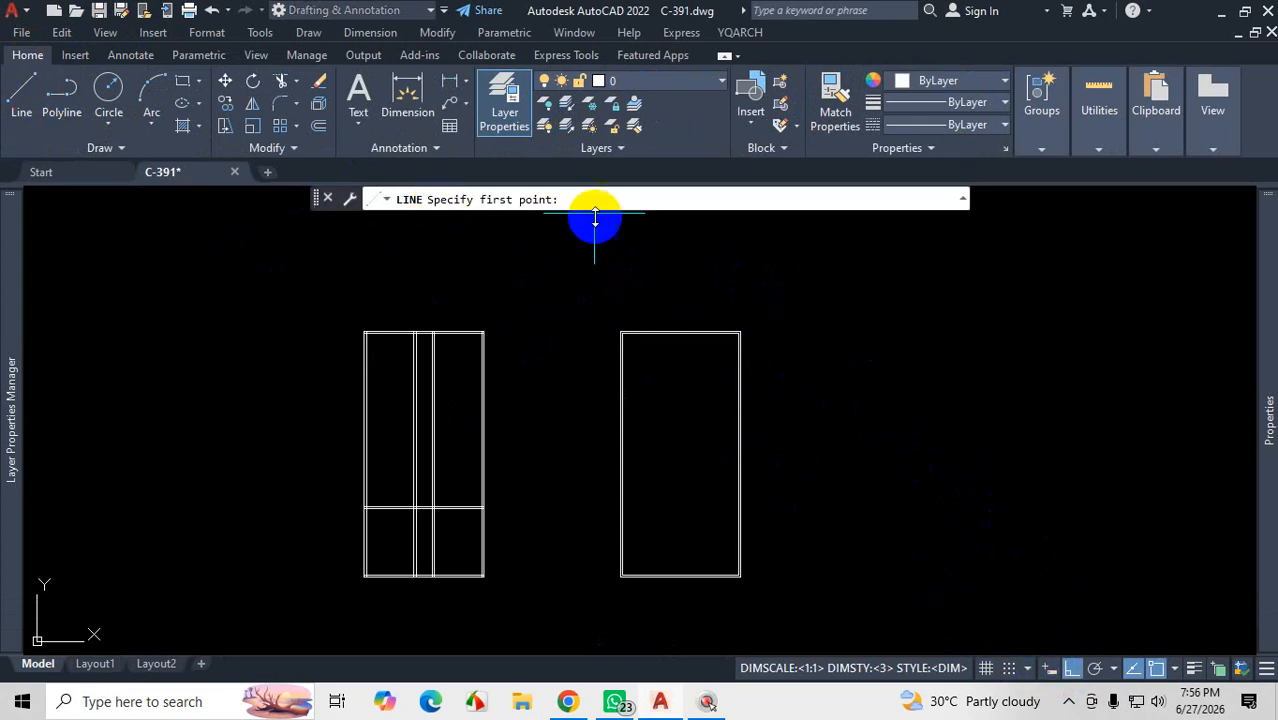
left_click(1051, 670)
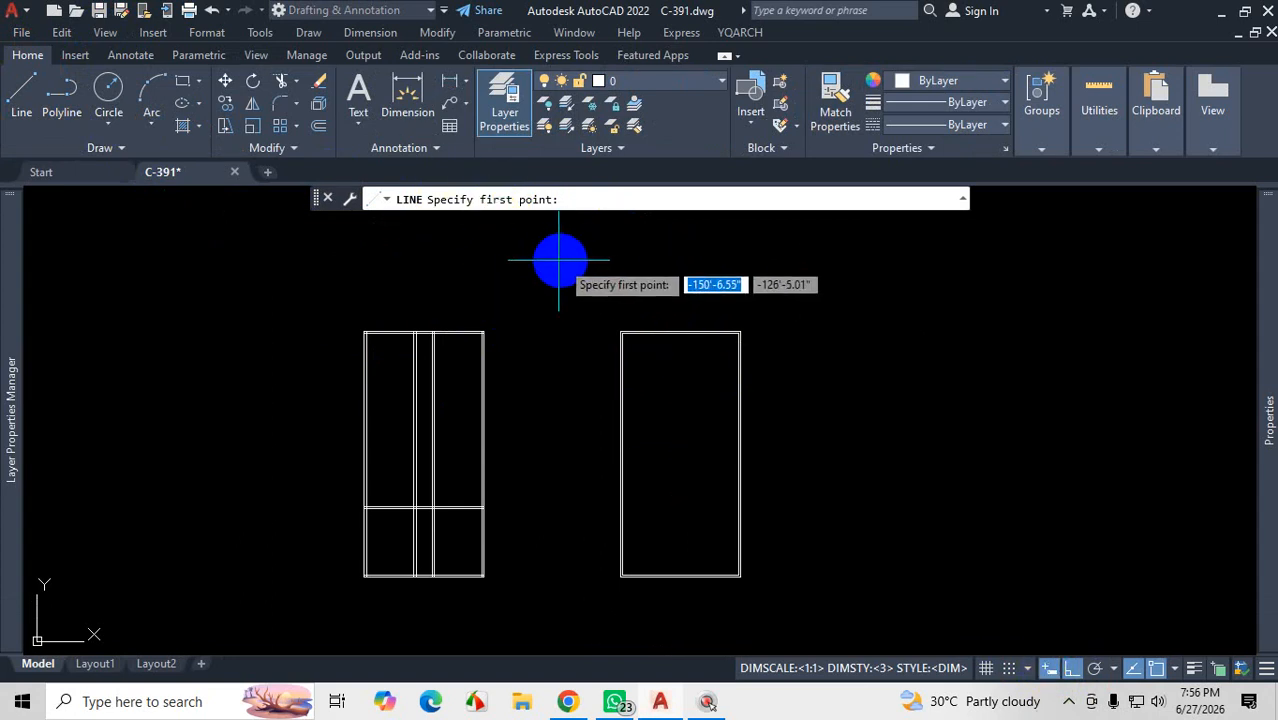
key("Escape")
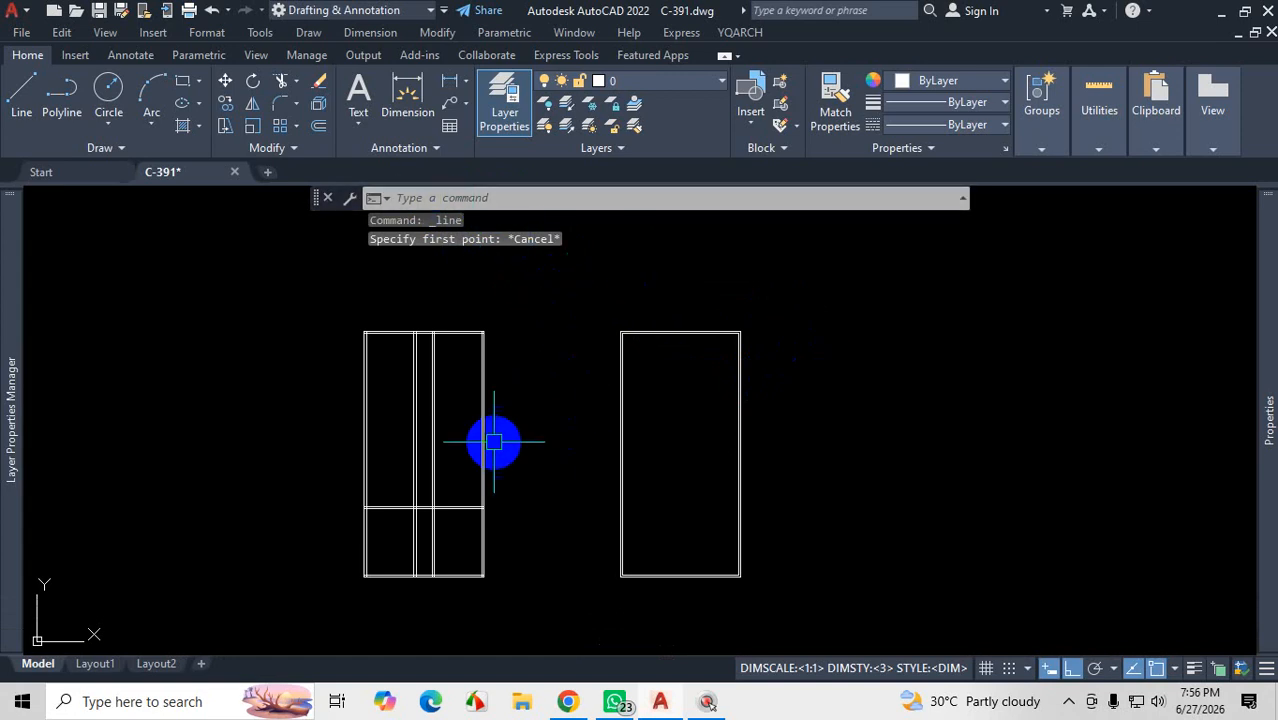
Step: Examine the right rectangle's double outlines along its lower and upper edges
scroll(679, 606, "up", 6)
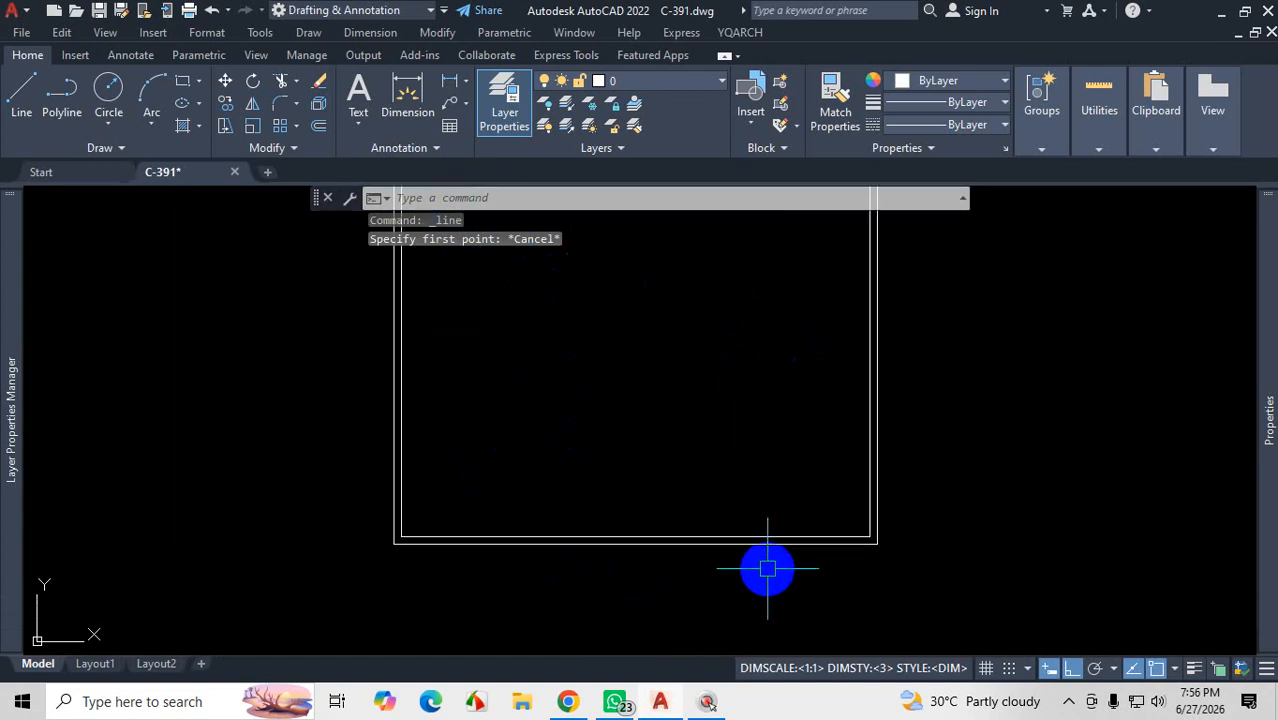
scroll(770, 567, "down", 4)
scroll(790, 572, "up", 6)
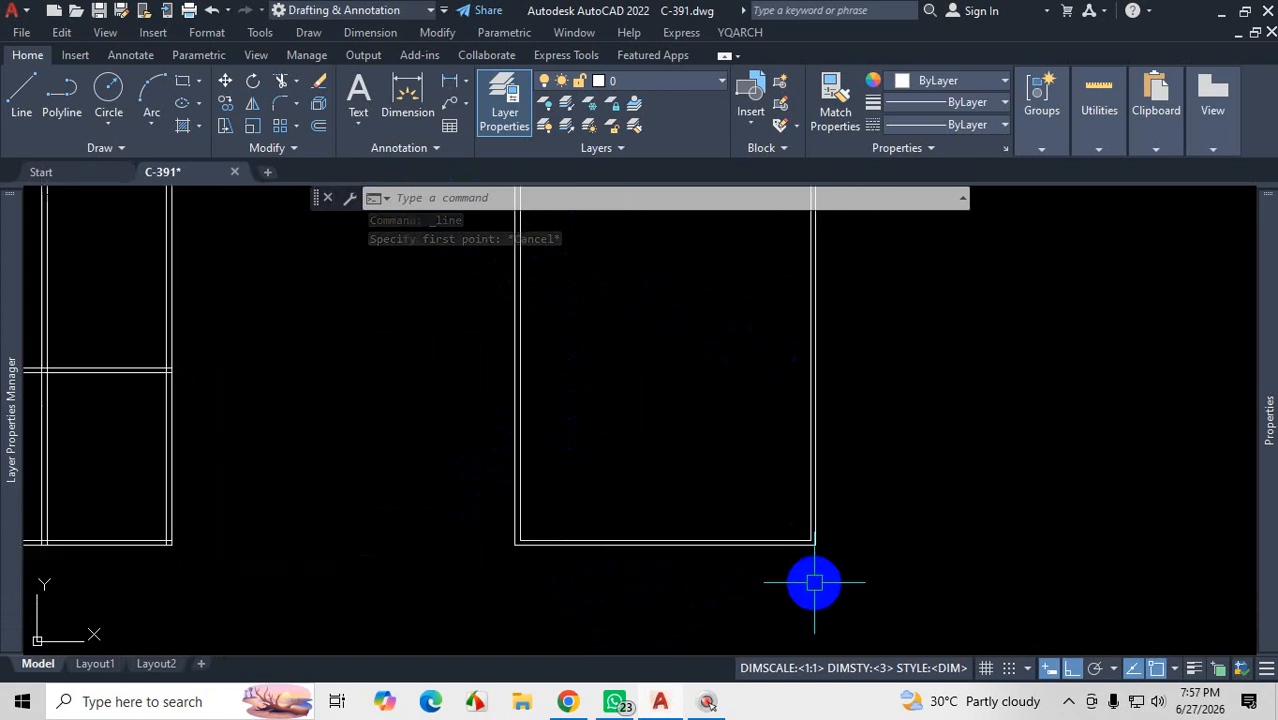
left_click(852, 446)
left_click(97, 536)
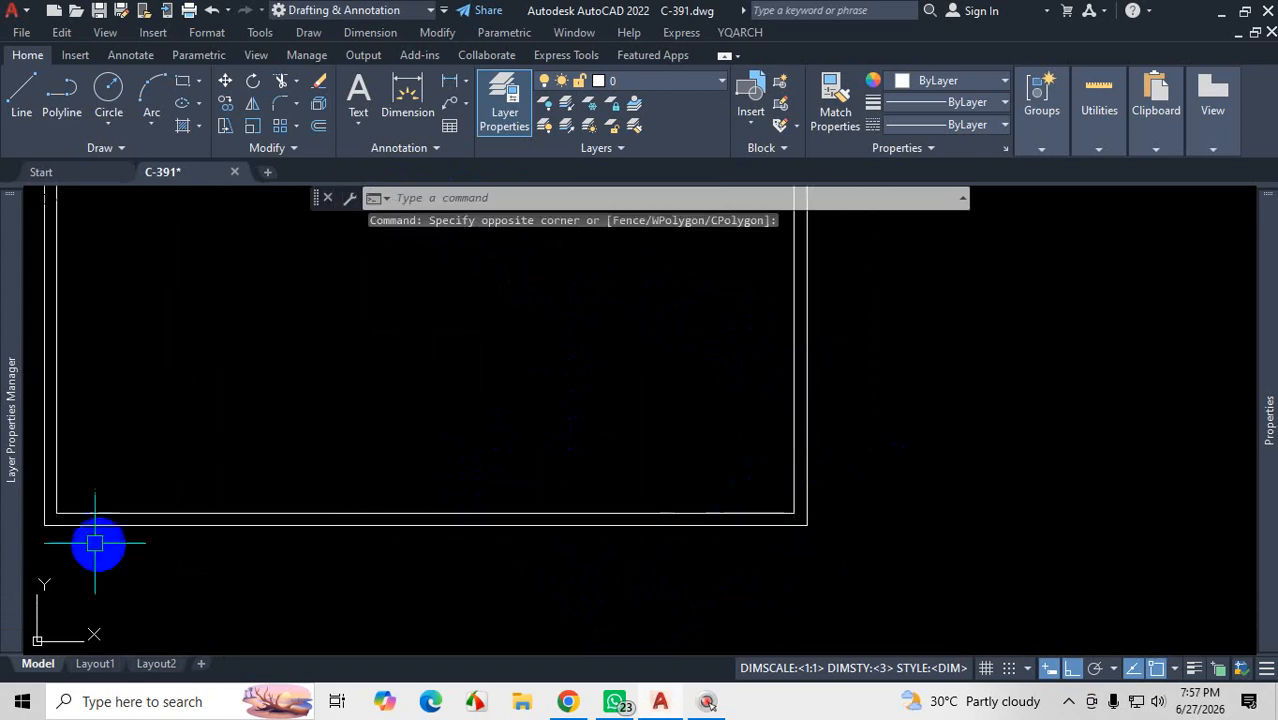
scroll(588, 420, "down", 4)
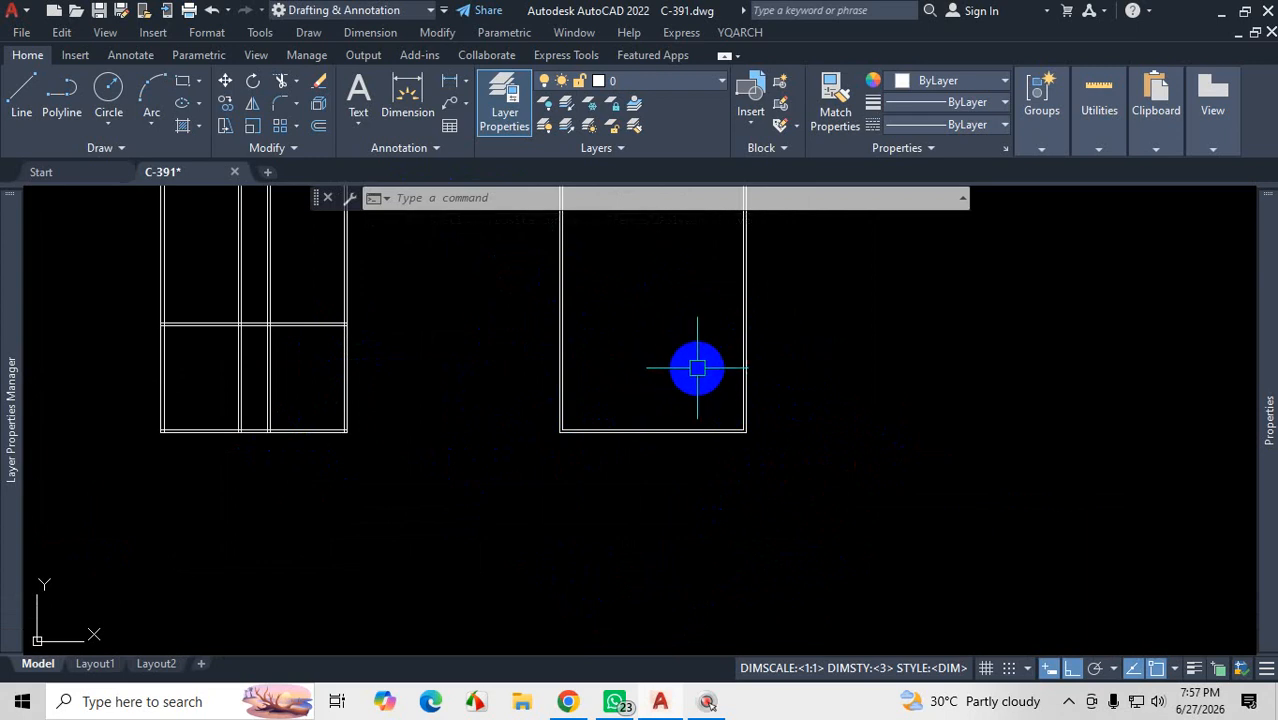
scroll(695, 385, "down", 4)
scroll(718, 250, "up", 10)
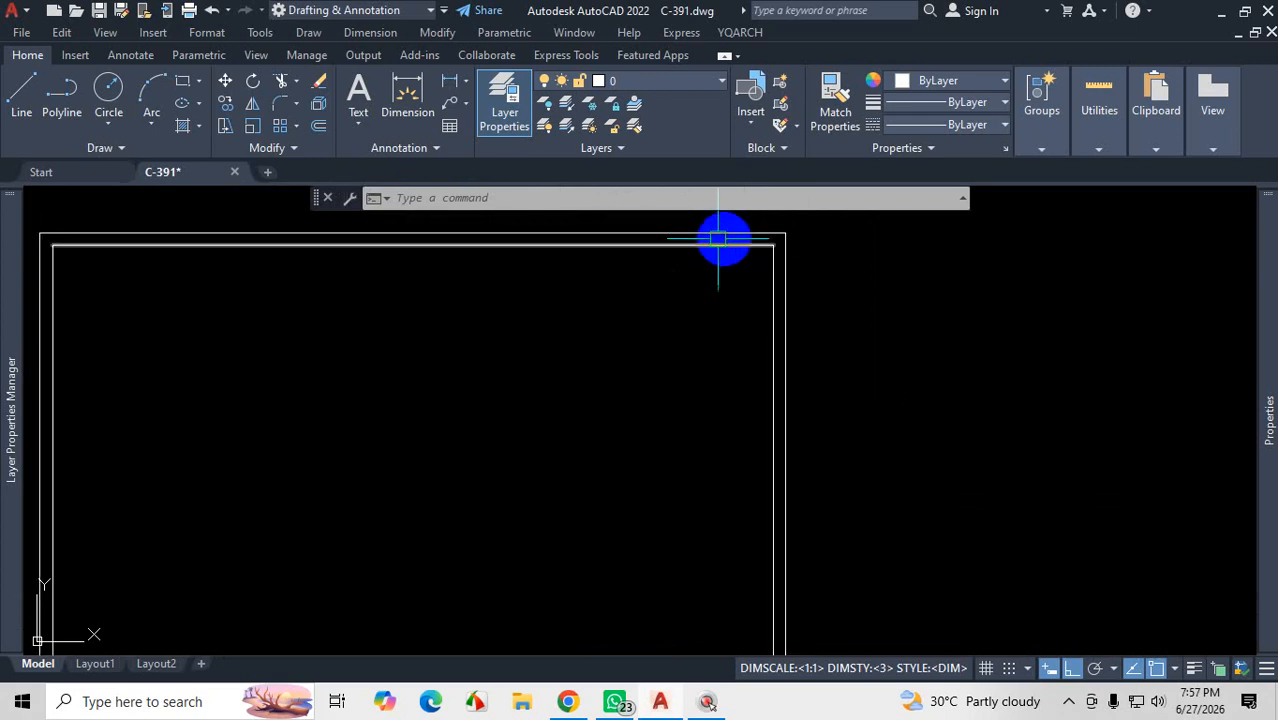
scroll(745, 288, "down", 5)
scroll(722, 305, "up", 1)
scroll(727, 316, "down", 1)
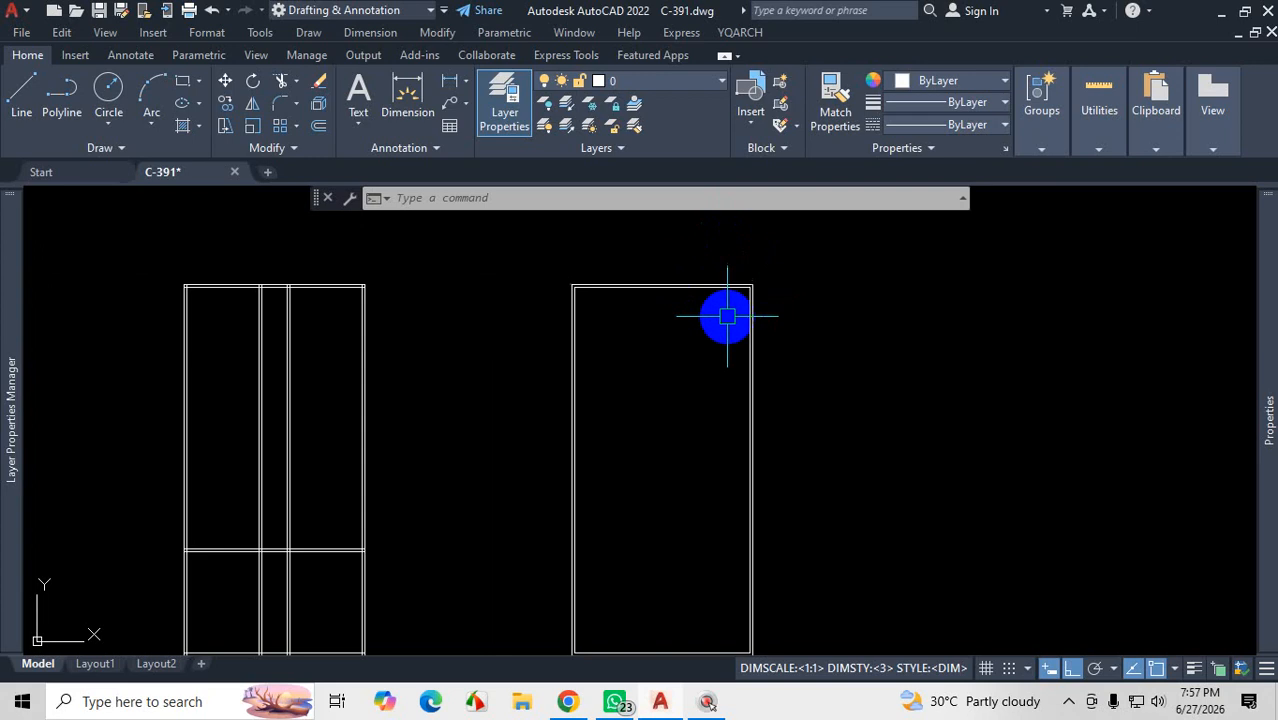
scroll(727, 316, "down", 5)
scroll(727, 337, "up", 3)
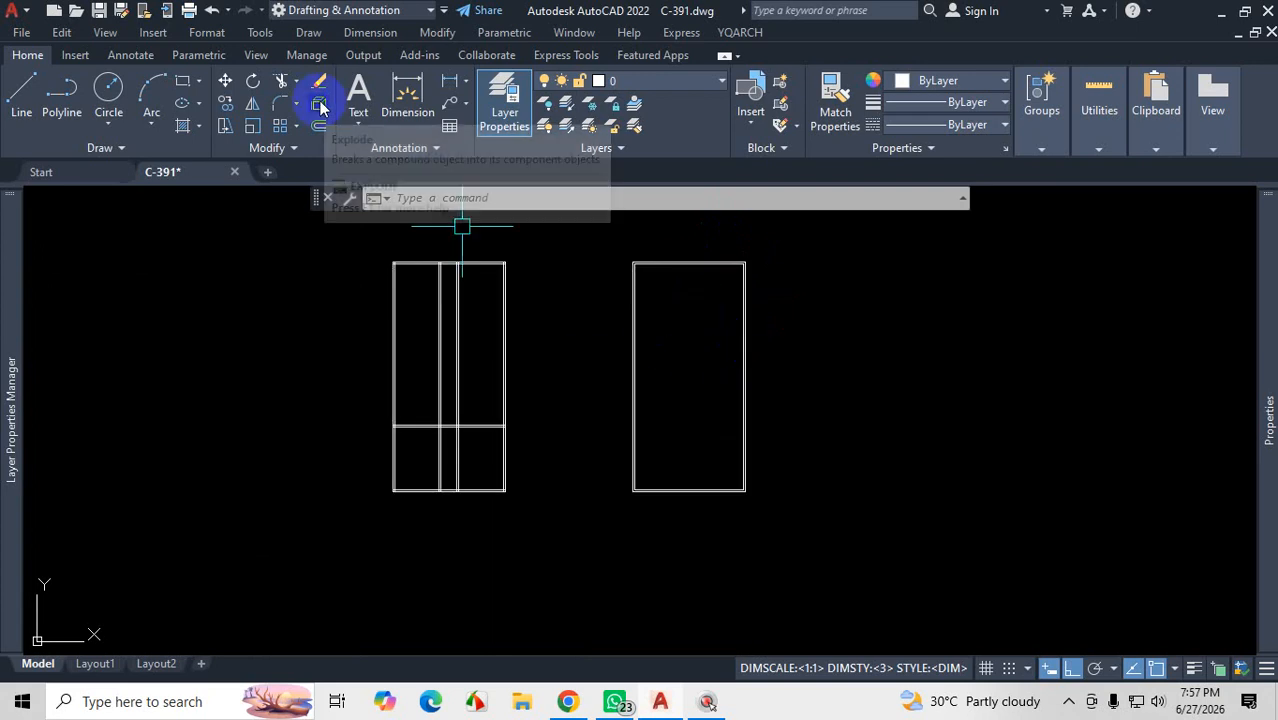
left_click(1069, 703)
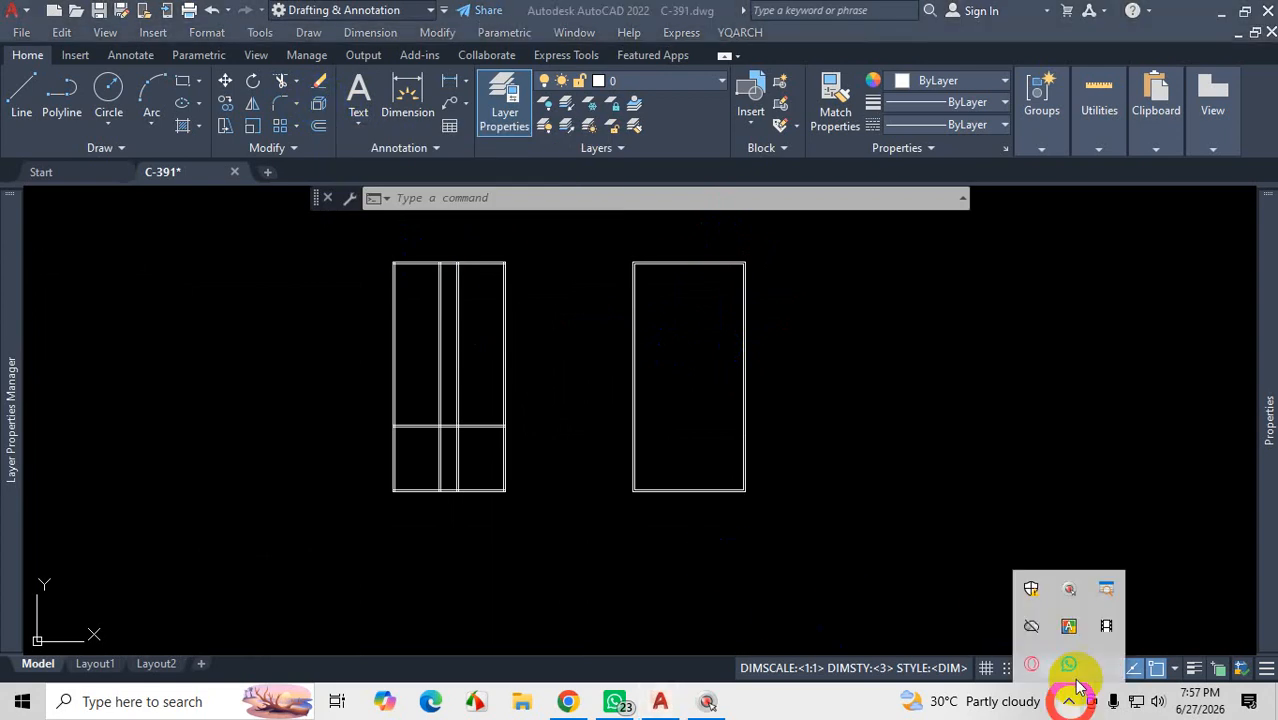
left_click(1107, 627)
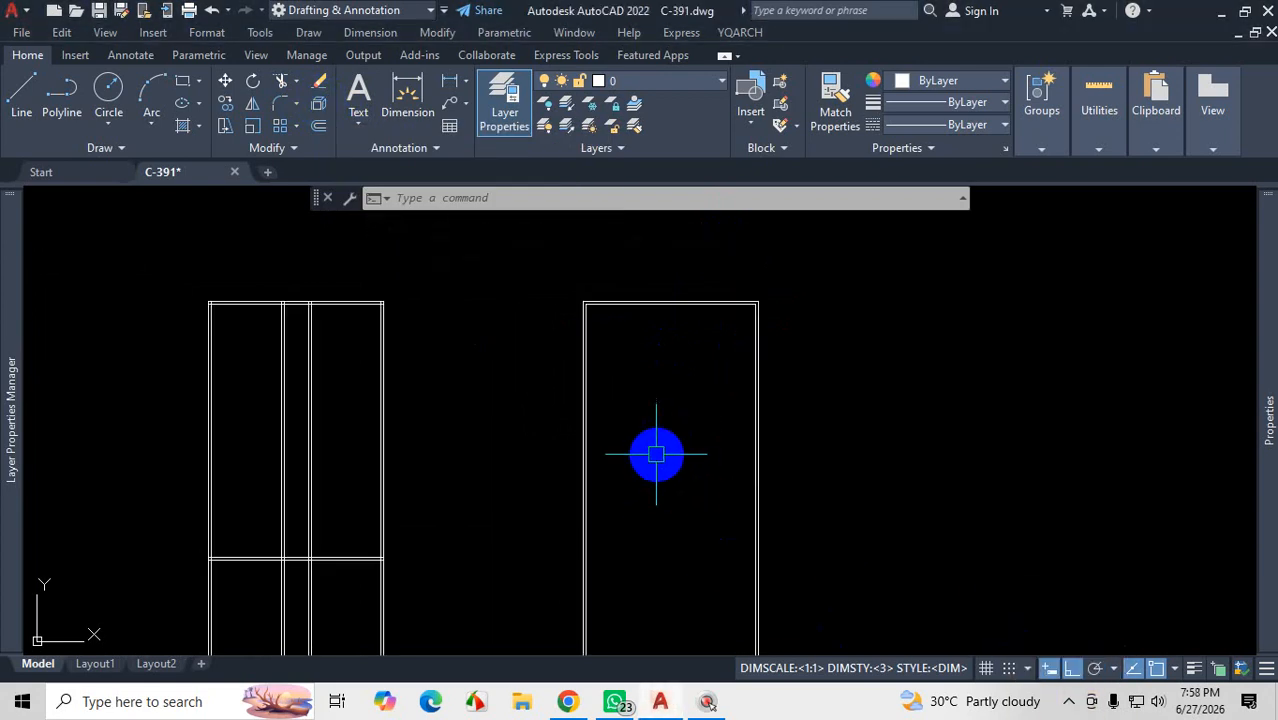
Step: Select the four separate lines of the right rectangle's inner outline
scroll(657, 459, "down", 4)
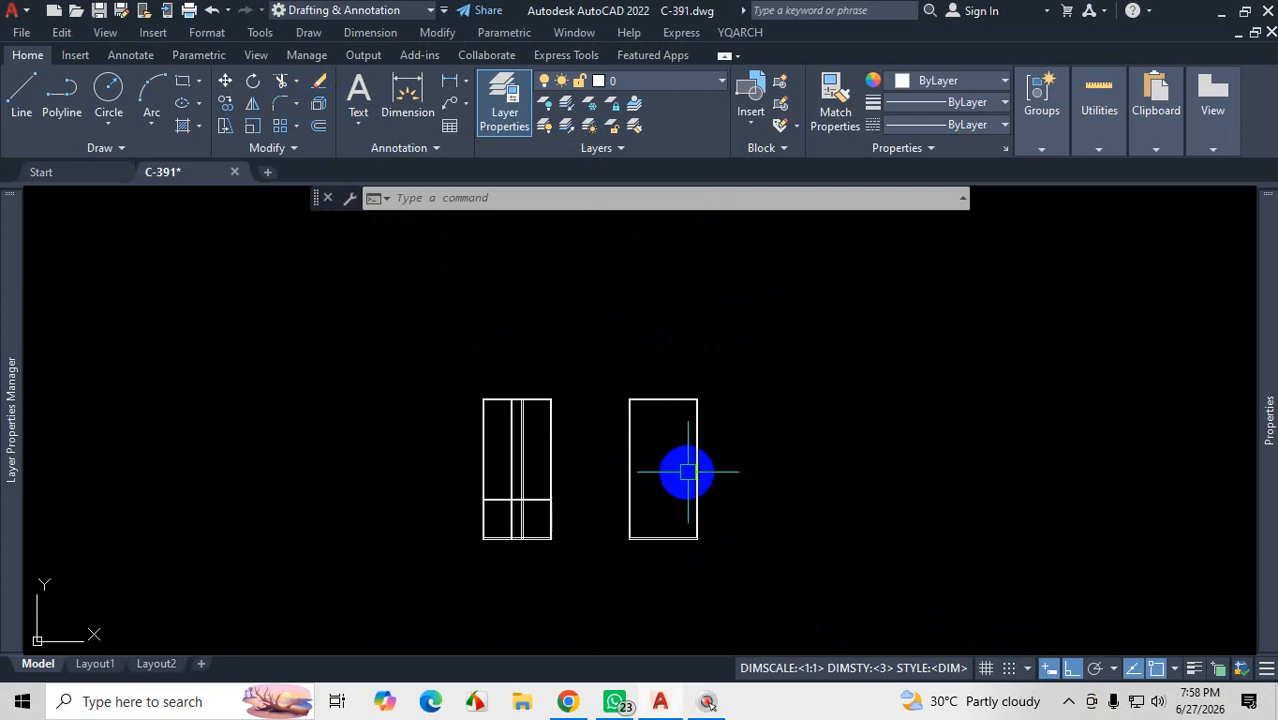
scroll(672, 425, "up", 2)
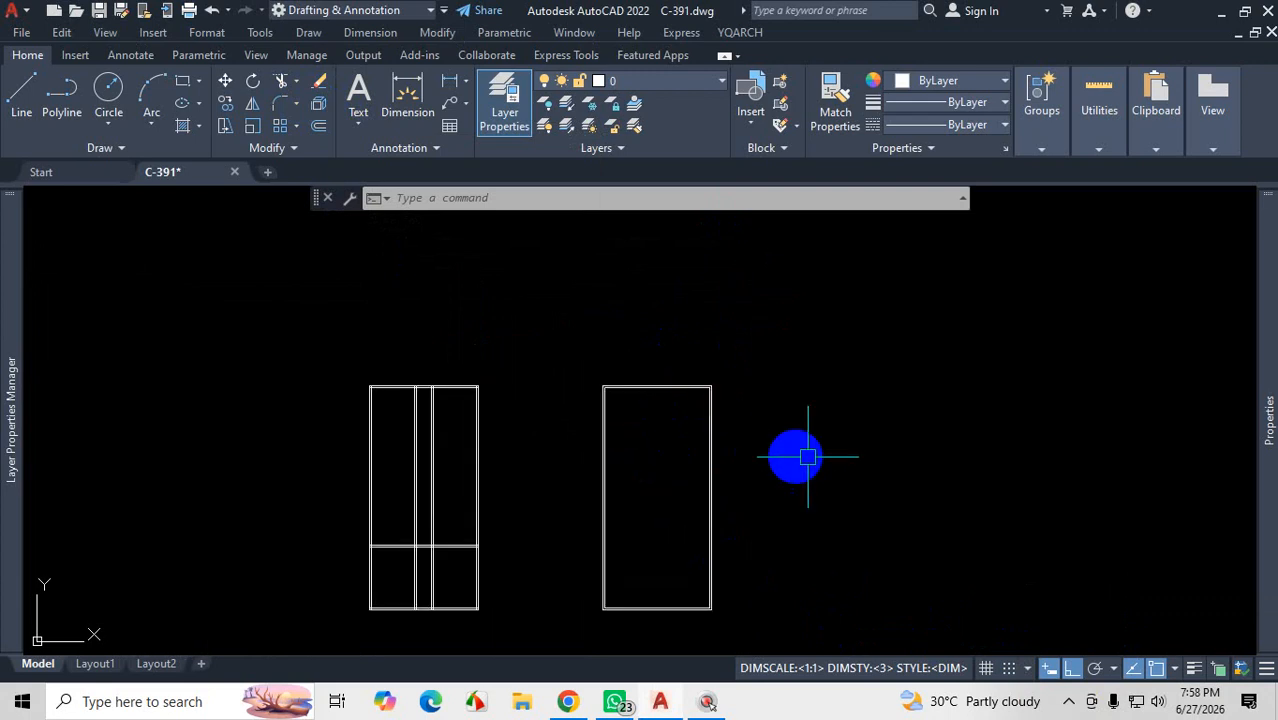
scroll(675, 390, "up", 4)
scroll(689, 396, "up", 4)
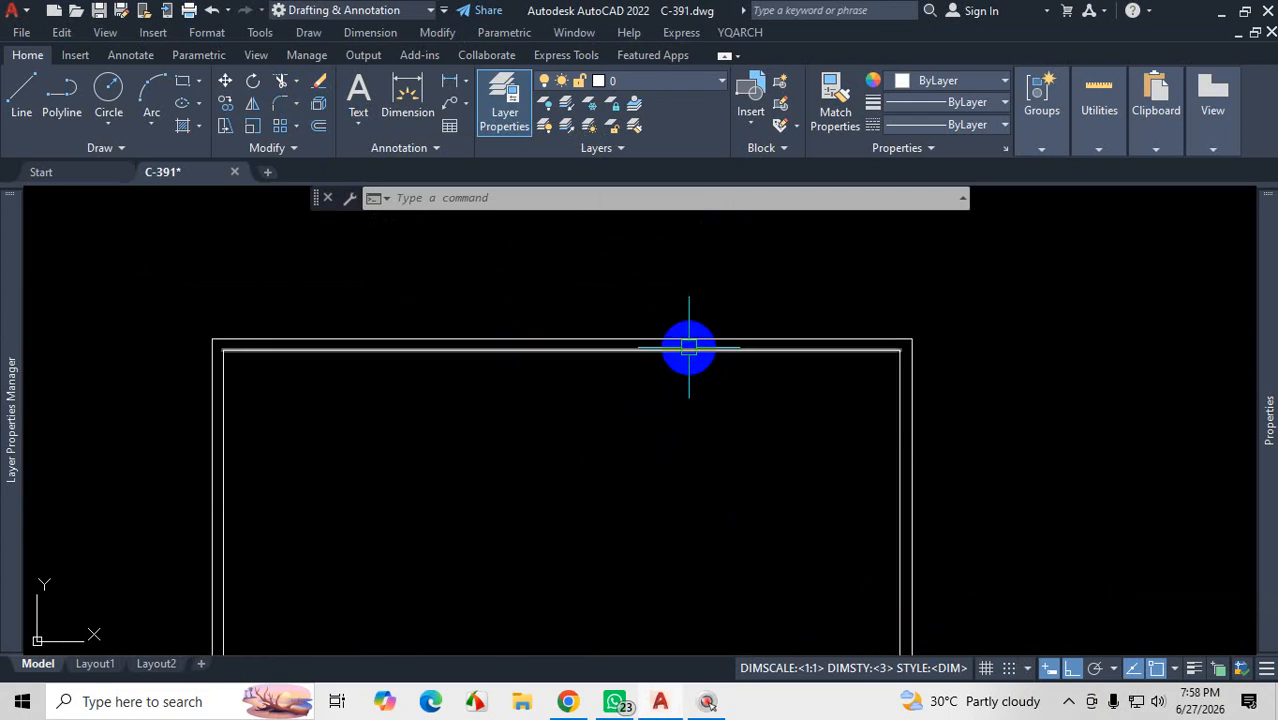
left_click(688, 350)
left_click(223, 399)
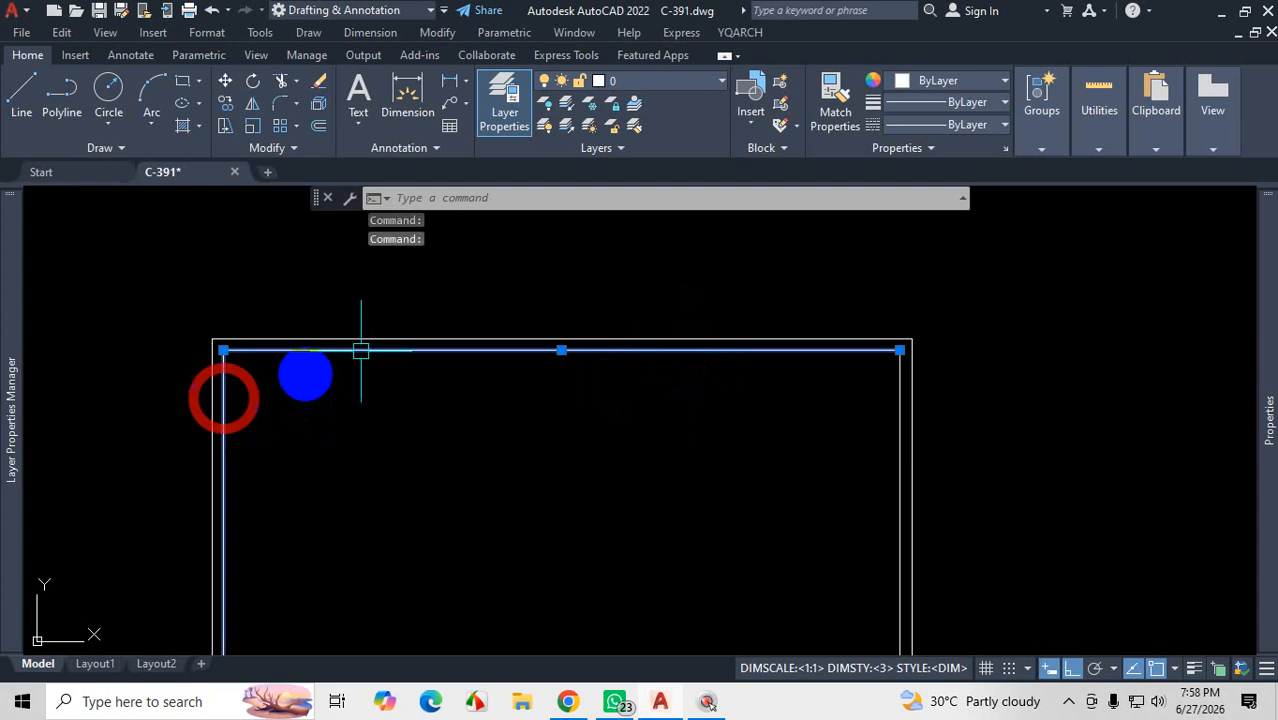
scroll(524, 302, "down", 4)
scroll(615, 393, "up", 4)
left_click(608, 385)
scroll(532, 289, "down", 3)
scroll(516, 394, "down", 3)
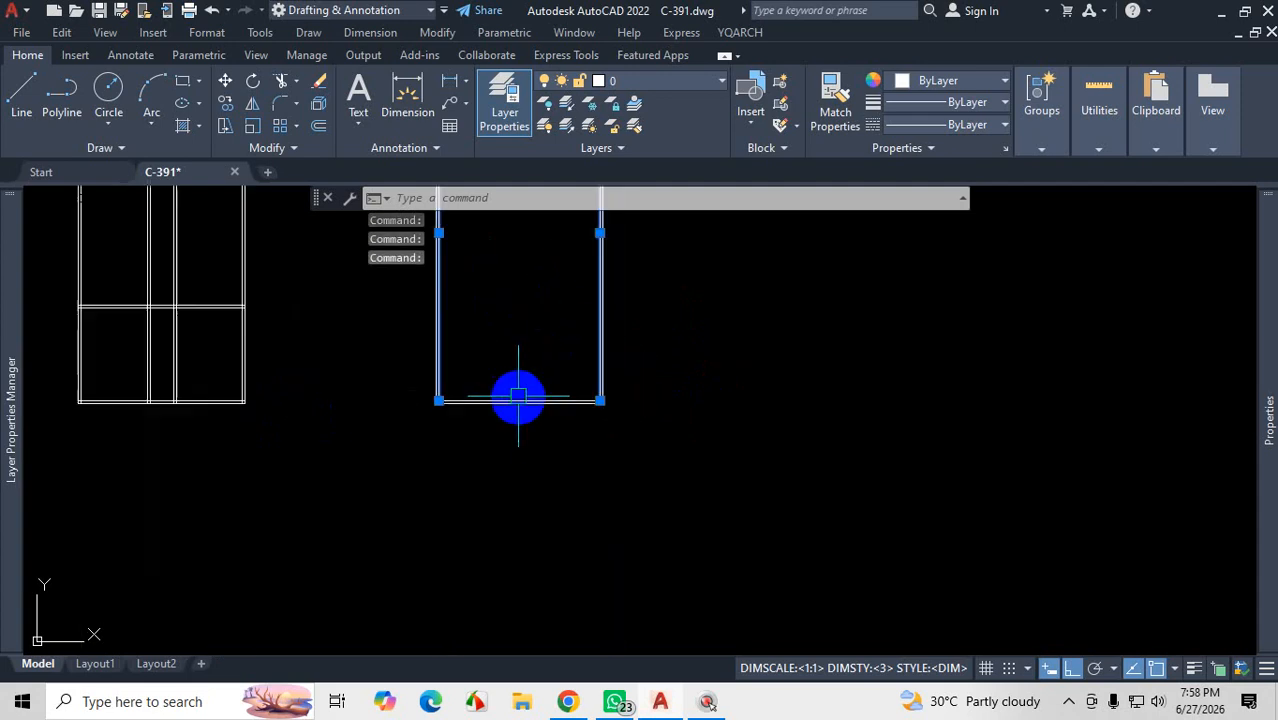
scroll(516, 406, "up", 3)
left_click(514, 413)
scroll(545, 350, "up", 3)
scroll(570, 370, "down", 4)
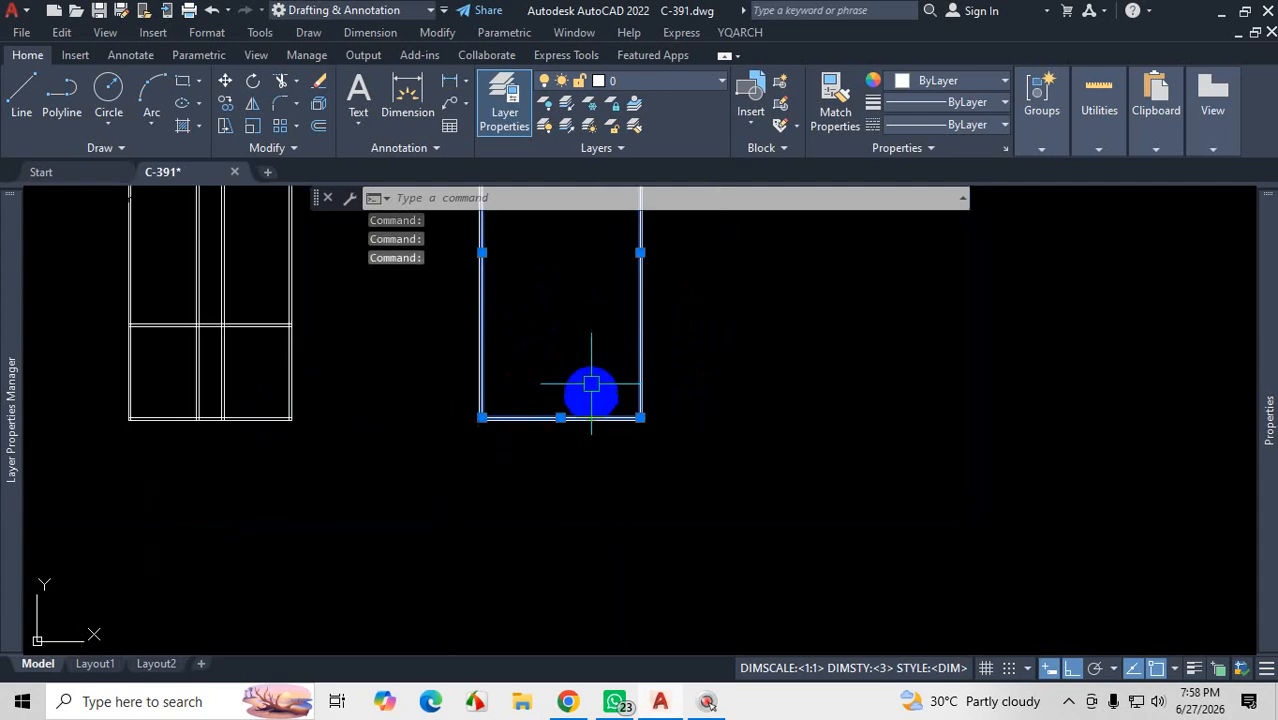
scroll(592, 372, "up", 2)
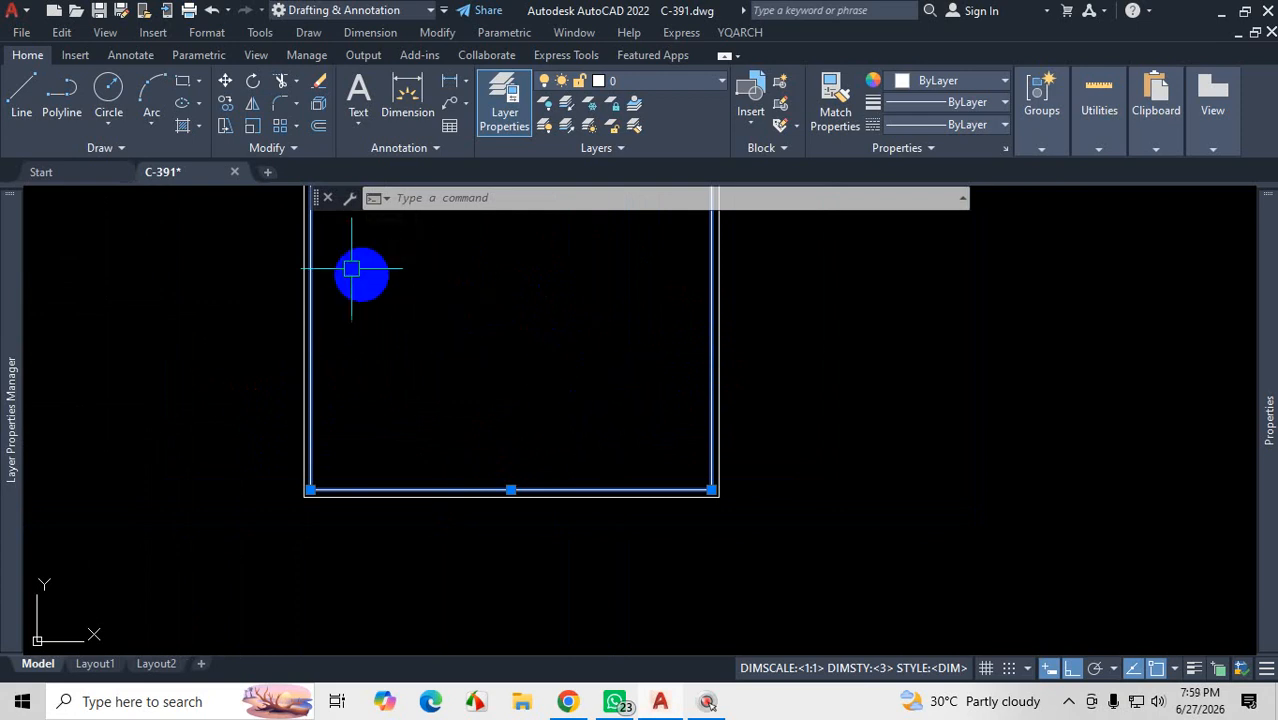
Step: Show the Join command's description, mark its name and its J alias with on-screen ink, and clear the markup
left_click(300, 150)
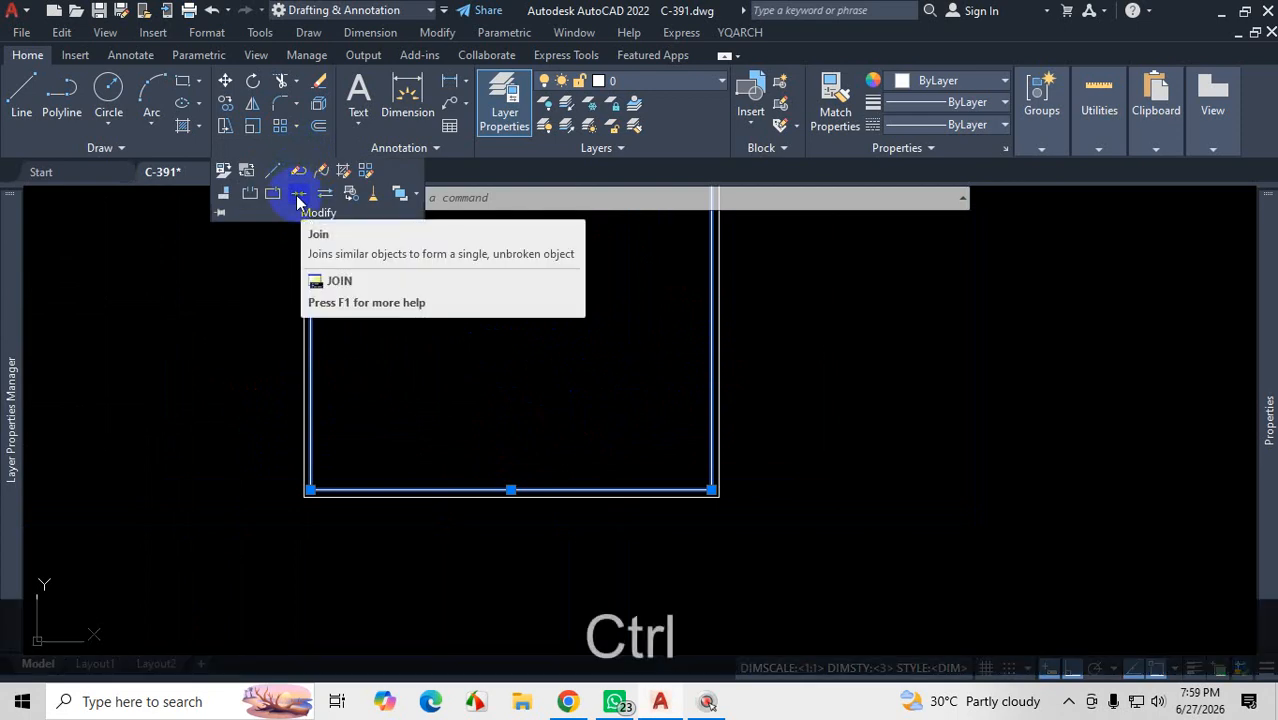
key("ctrl+1")
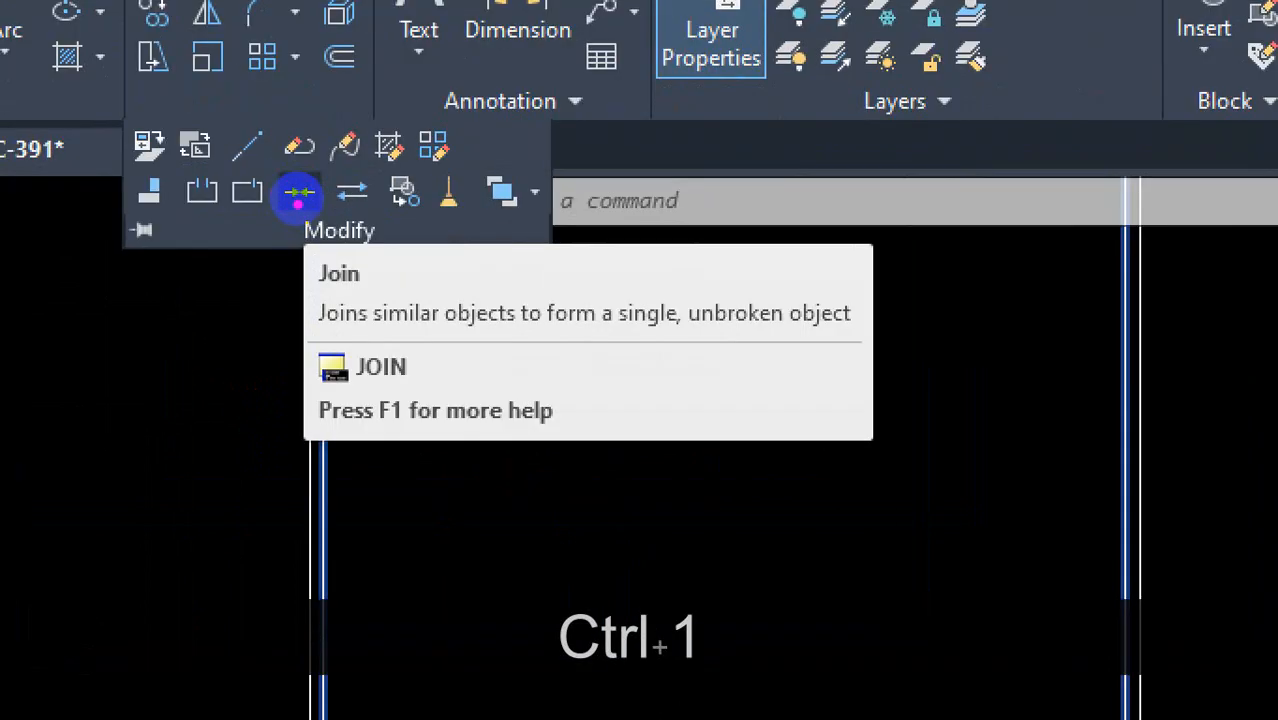
left_click_drag(300, 201, 359, 415)
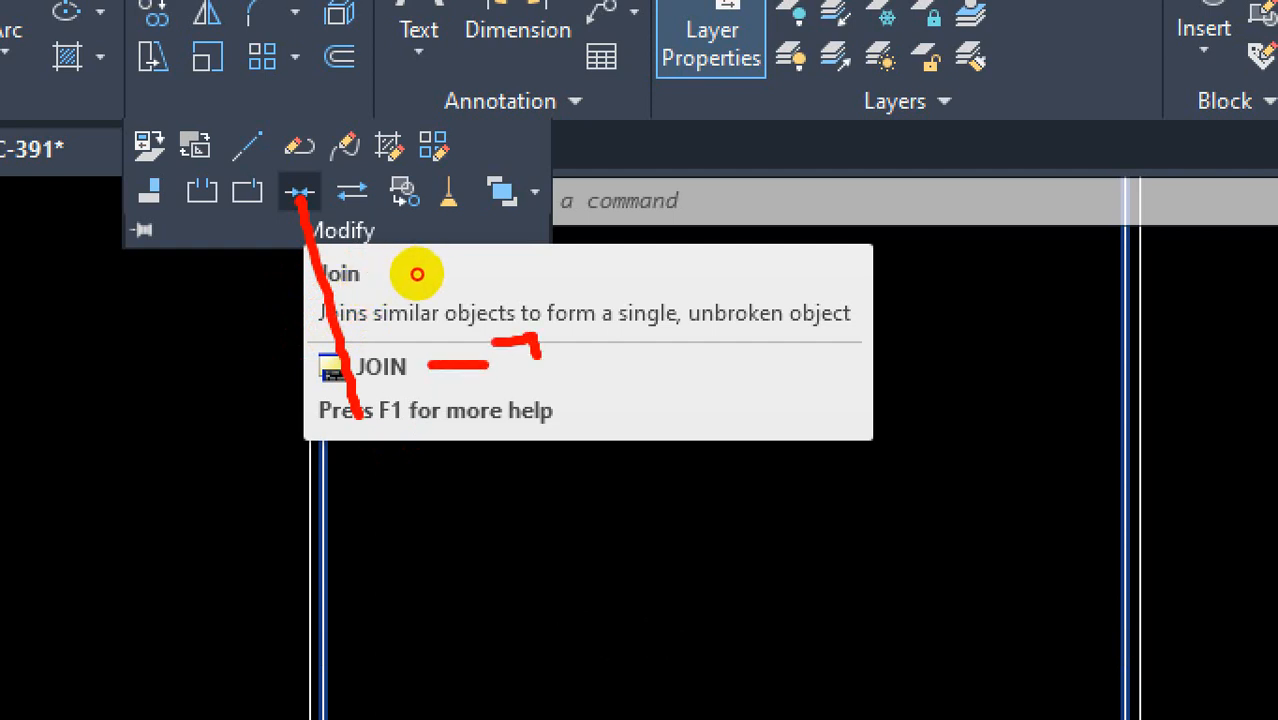
mouse_move(394, 282)
left_mouse_down()
mouse_move(384, 291)
mouse_move(447, 275)
left_mouse_up()
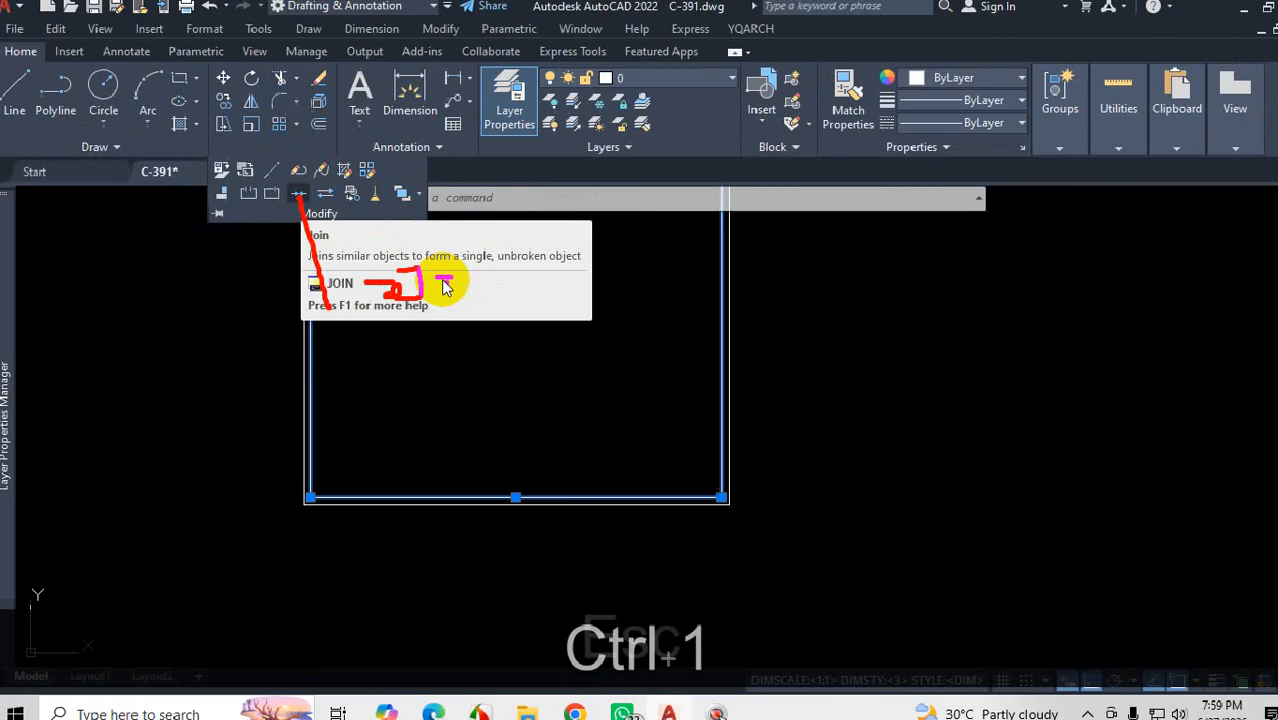
key("Escape")
Step: Join the four selected lines of the right rectangle's inner outline, inspect the joined outline, and clear the selection
scroll(562, 400, "down", 3)
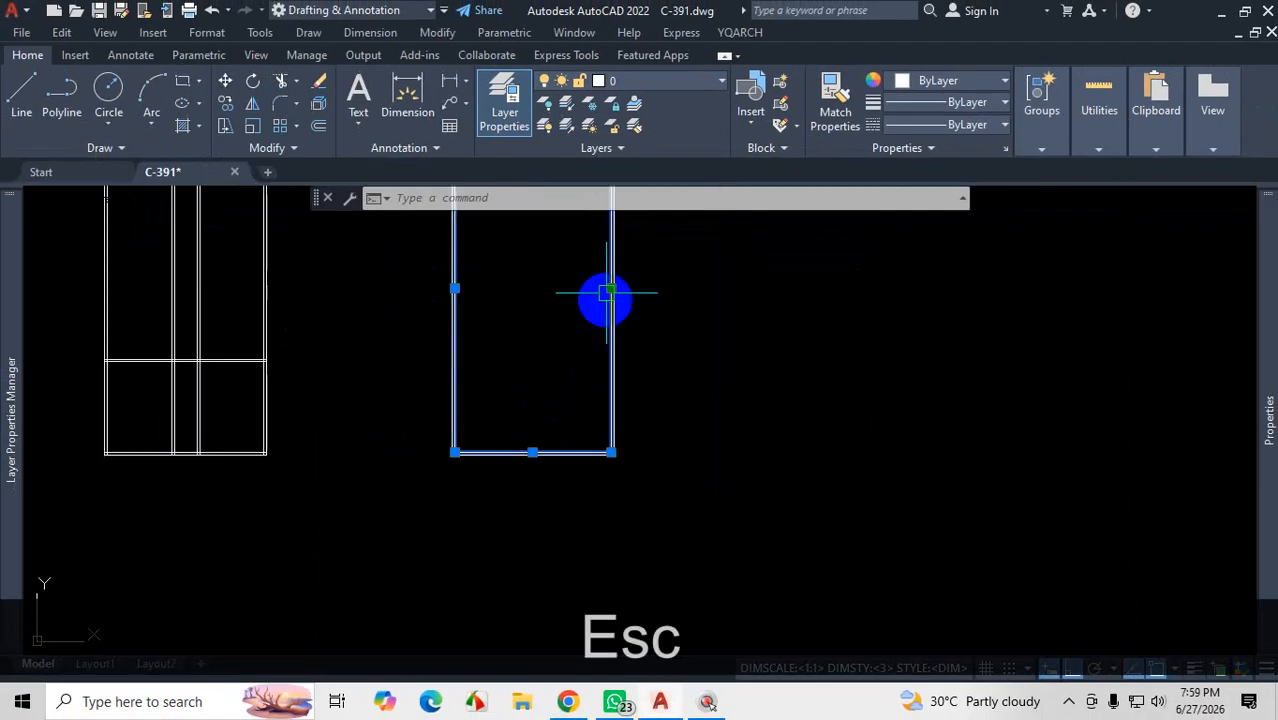
type("j")
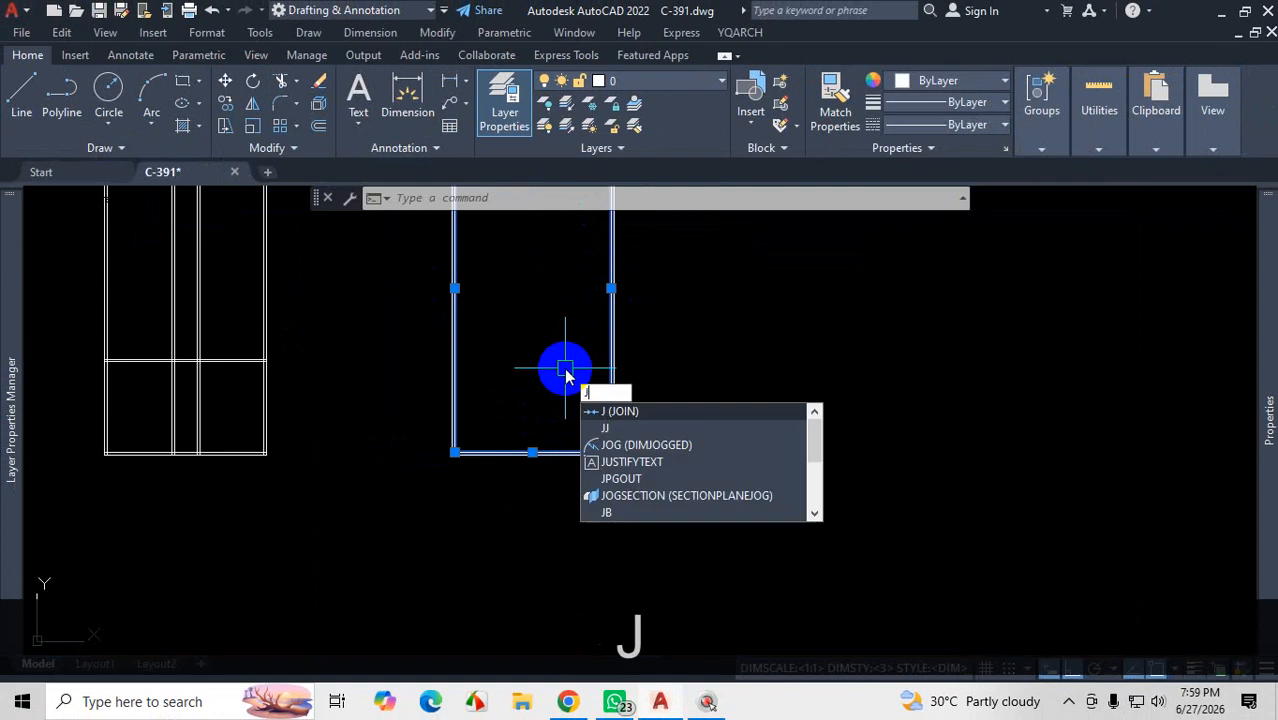
key("Return")
scroll(593, 455, "up", 4)
left_click(588, 438)
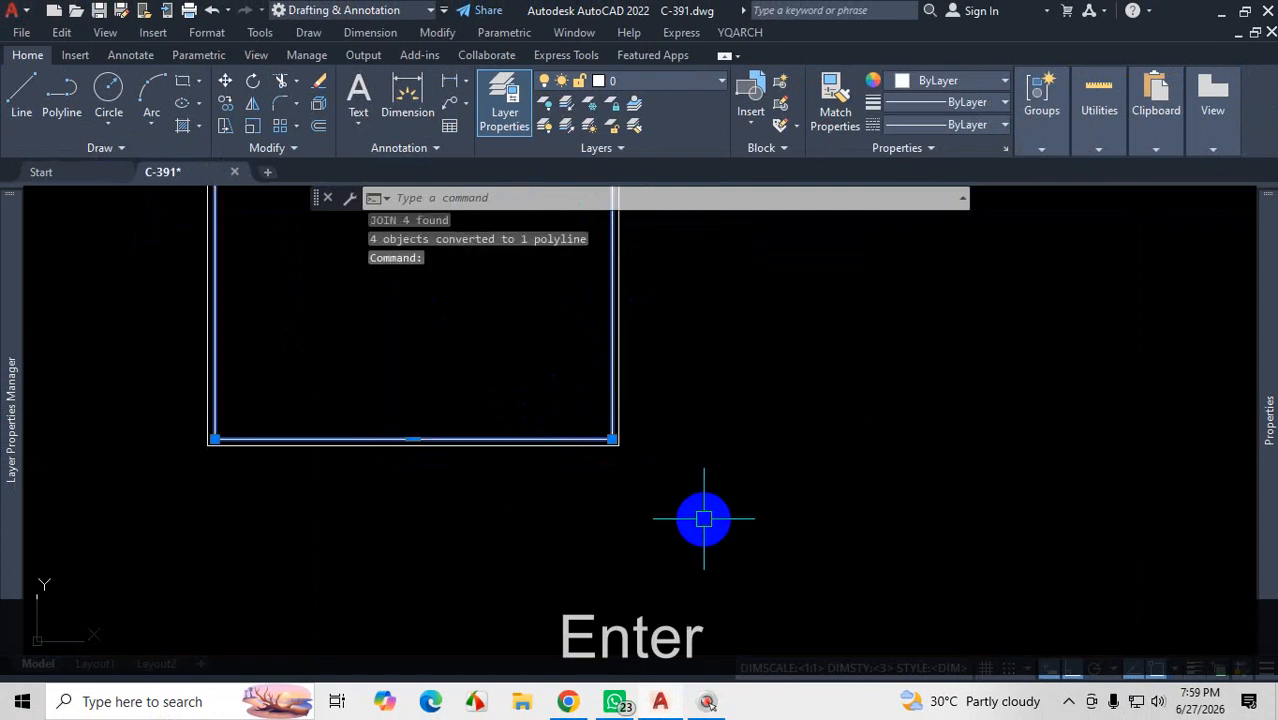
scroll(703, 517, "down", 5)
scroll(670, 322, "up", 4)
scroll(665, 285, "down", 3)
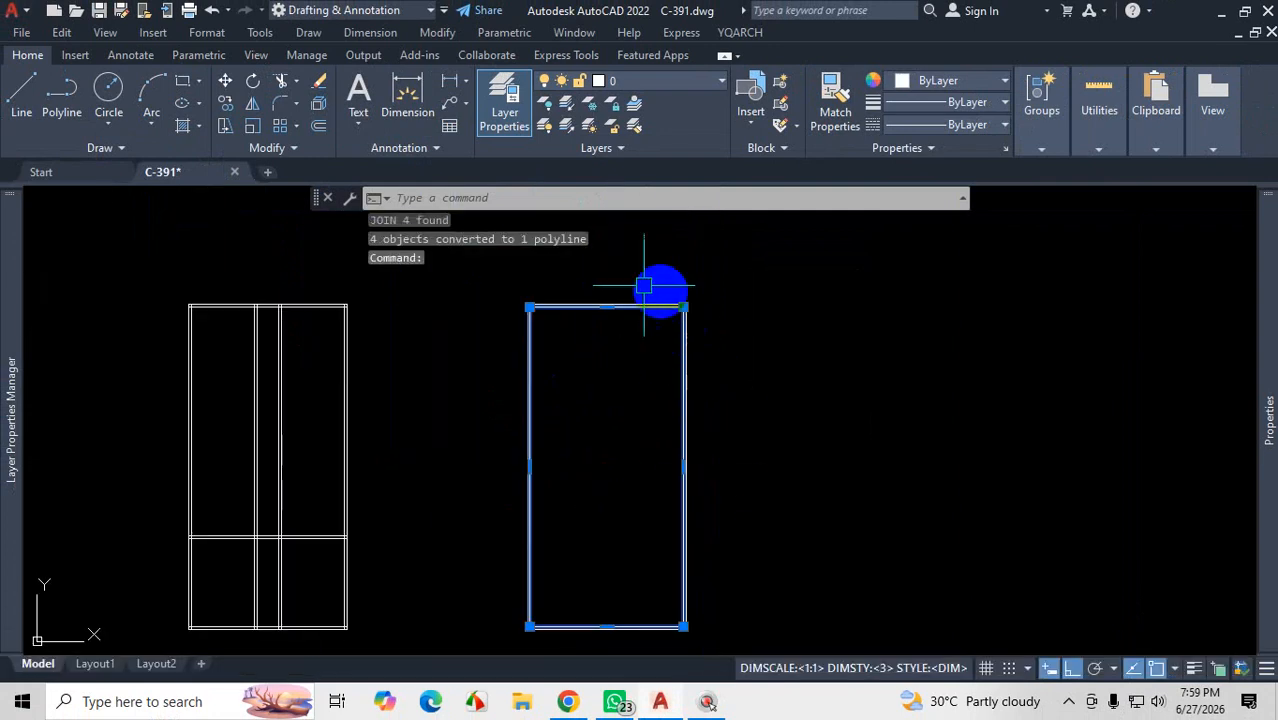
scroll(514, 334, "up", 2)
scroll(206, 257, "down", 5)
key("Escape")
Step: Draw a four-segment outline with an open upper-left corner in the empty area beside the right rectangle, using Line
left_click(21, 95)
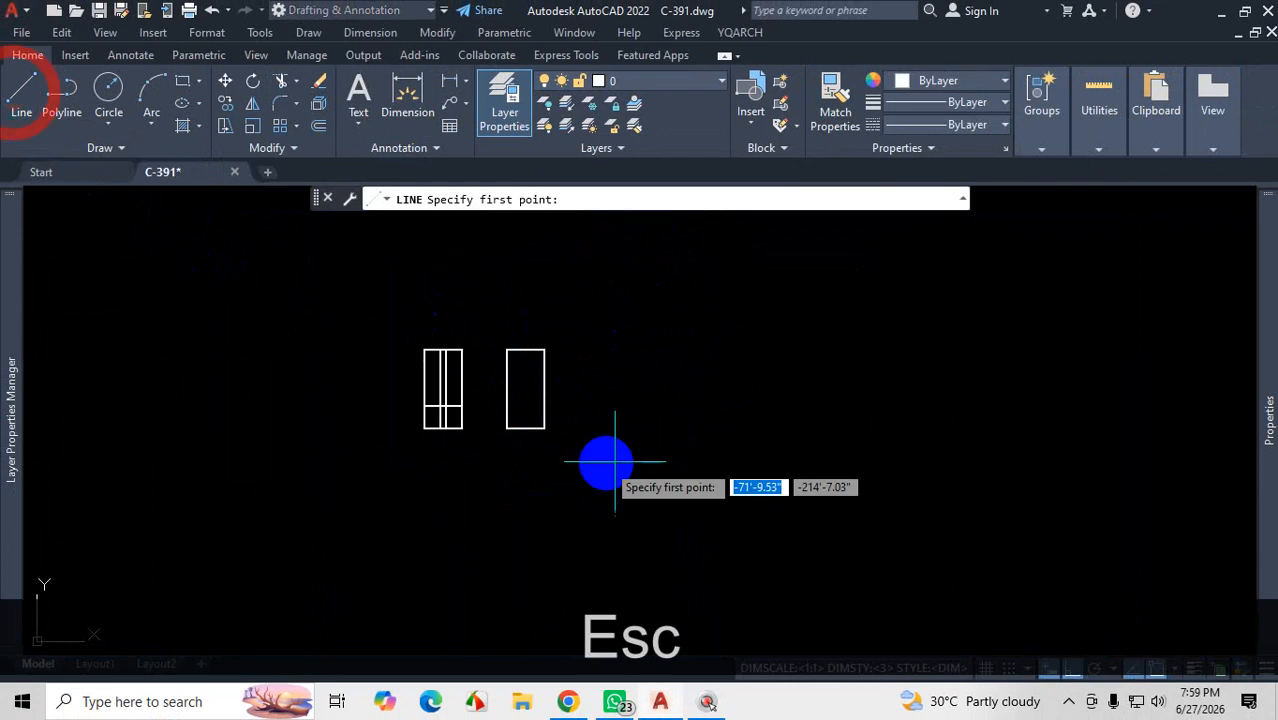
left_click(637, 388)
left_click(782, 326)
left_click(722, 522)
left_click(612, 522)
left_click(645, 440)
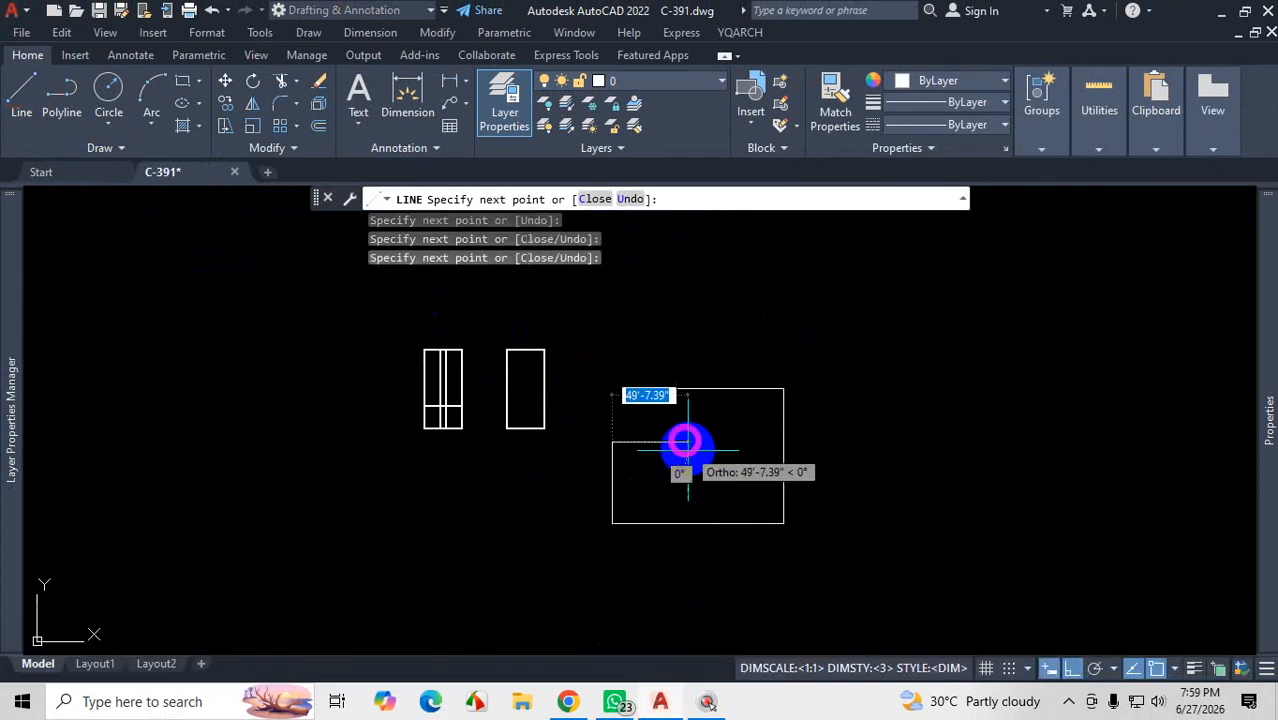
key("Escape")
Step: Select all four lines of the open practice outline and combine them with Join
left_click(849, 447)
left_click(852, 400)
left_click(852, 348)
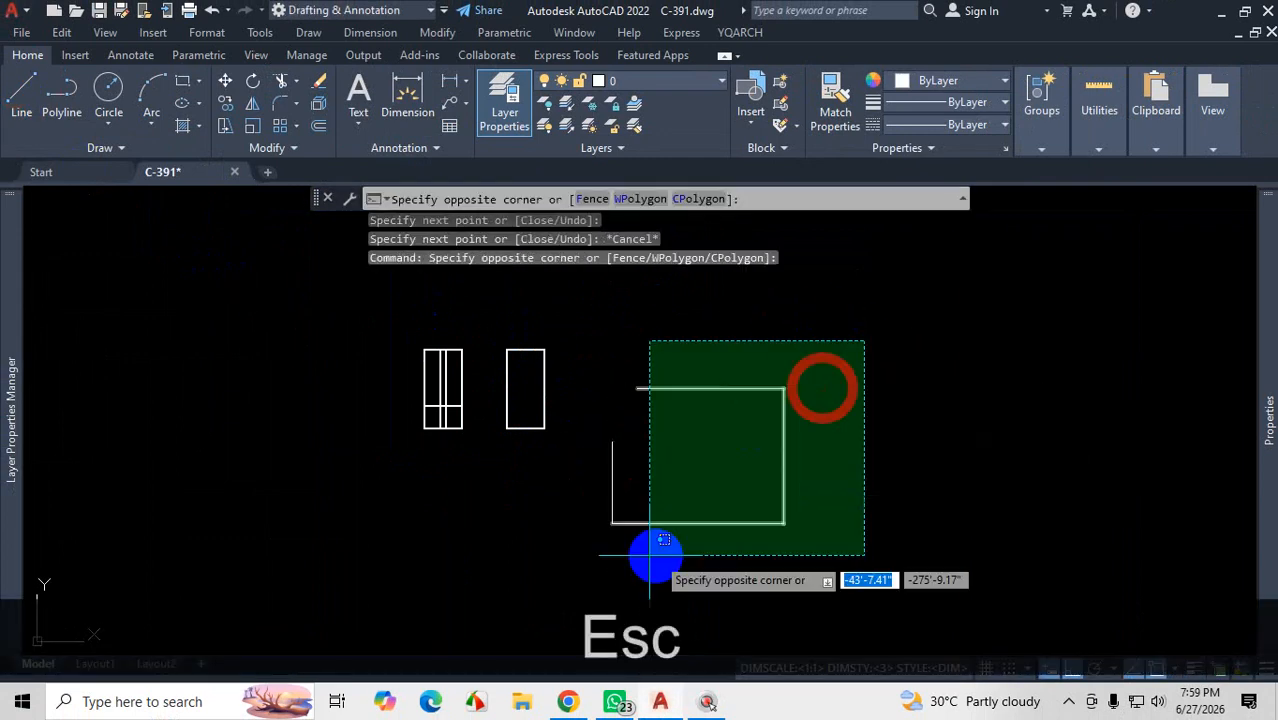
left_click(592, 551)
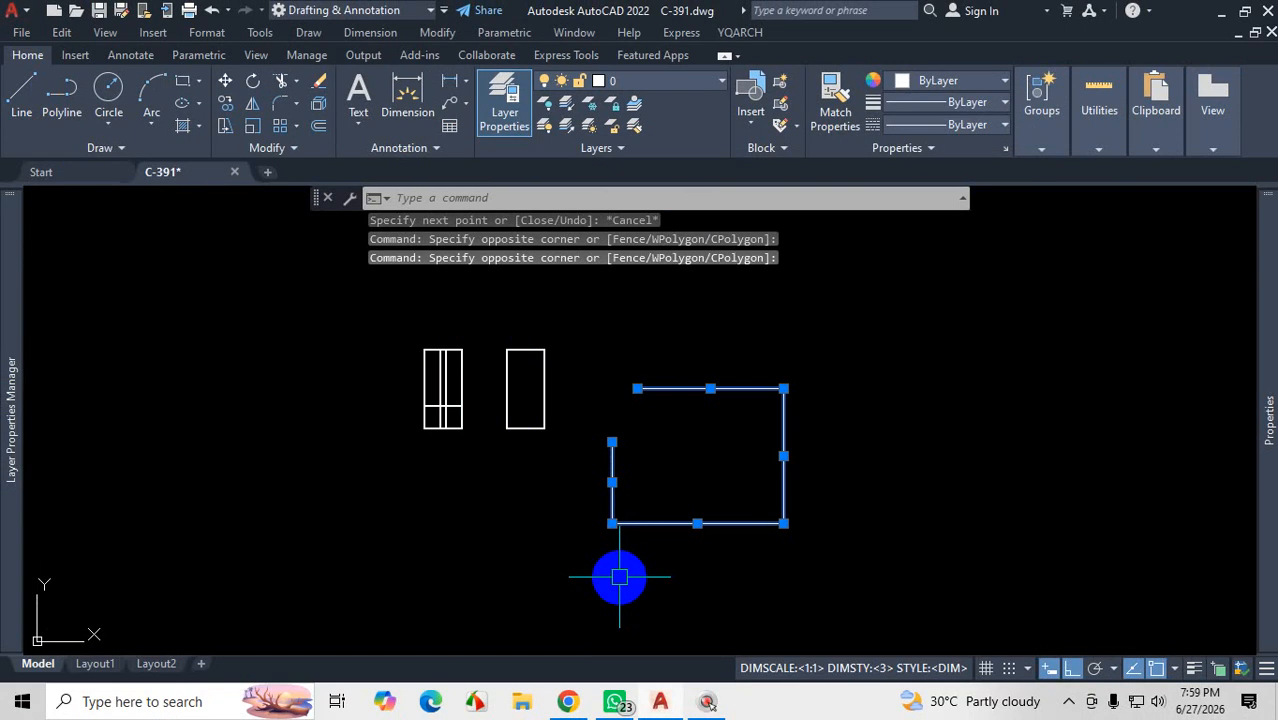
type("j")
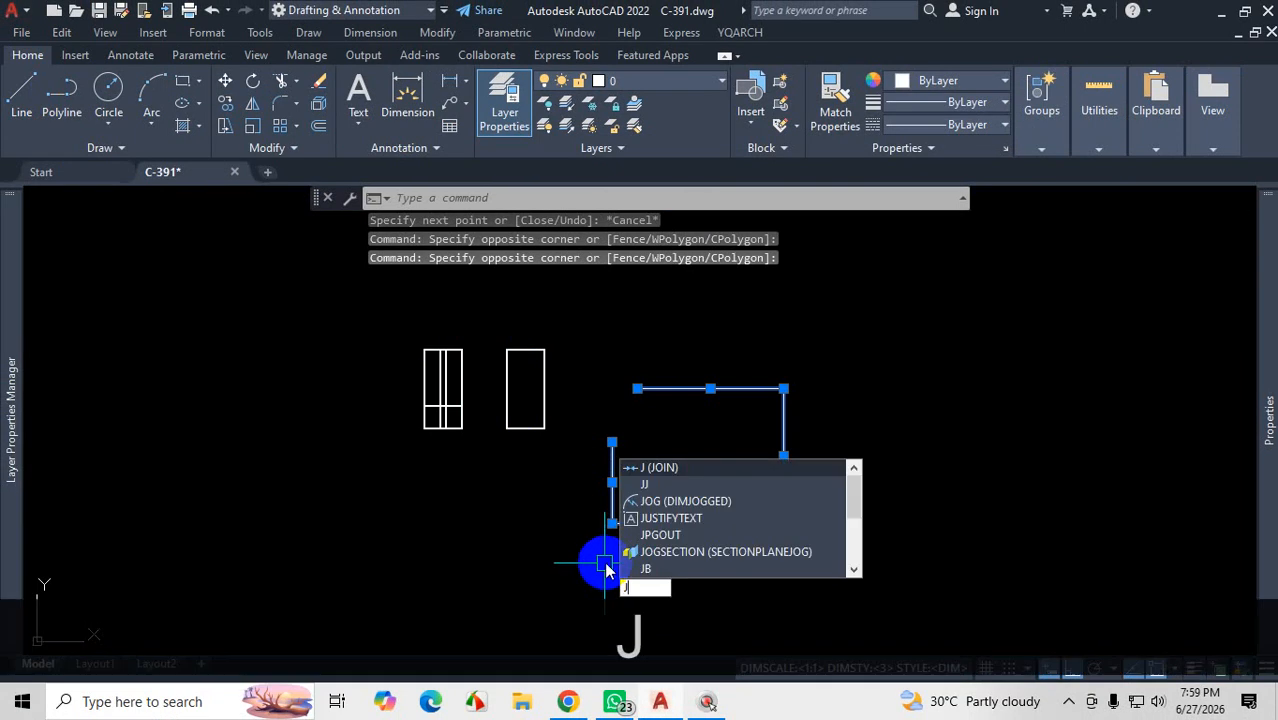
key("Return")
left_click(708, 389)
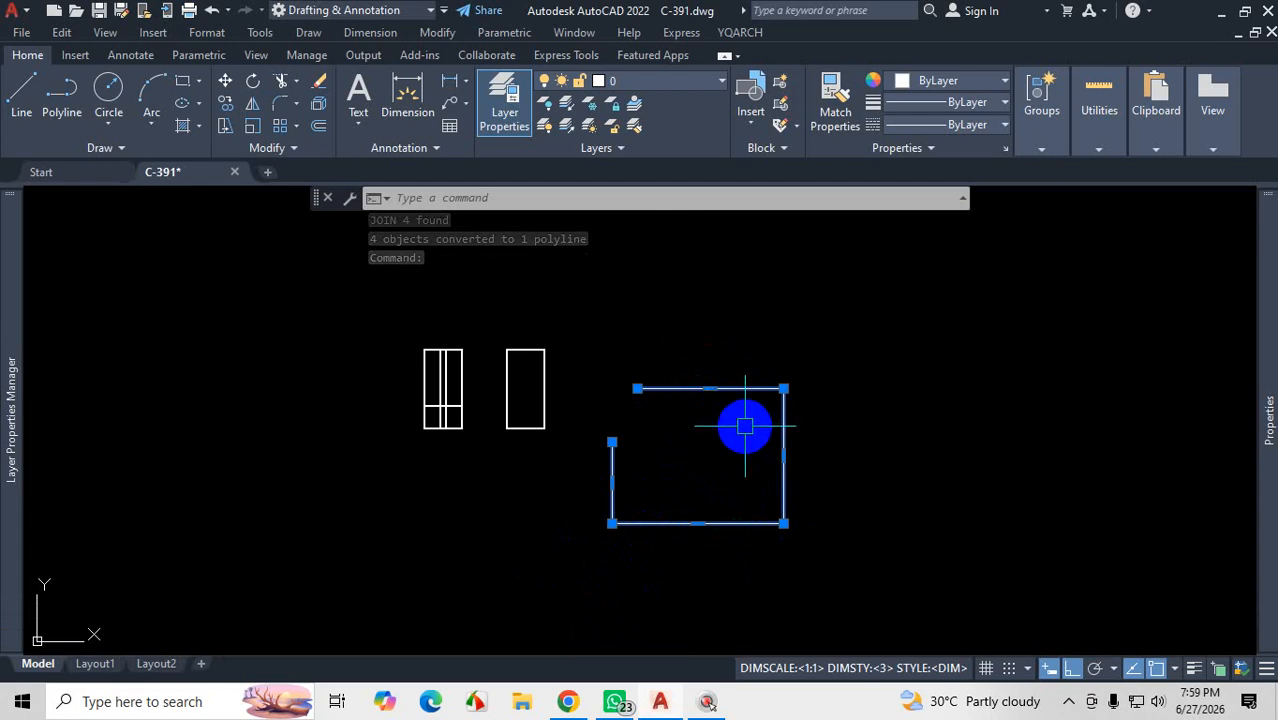
Step: Explode the joined practice outline, pick its upper, right and lower lines individually, and clear the selection
type("x")
key("Return")
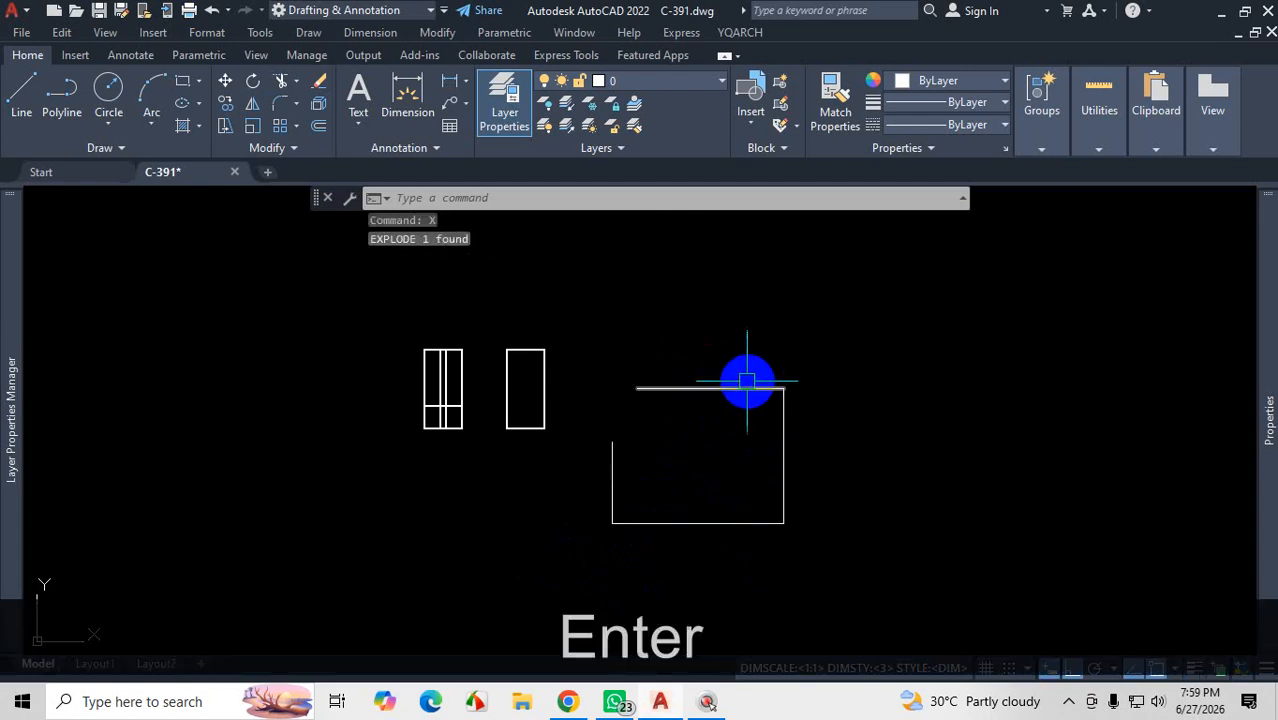
left_click(783, 424)
left_click(713, 519)
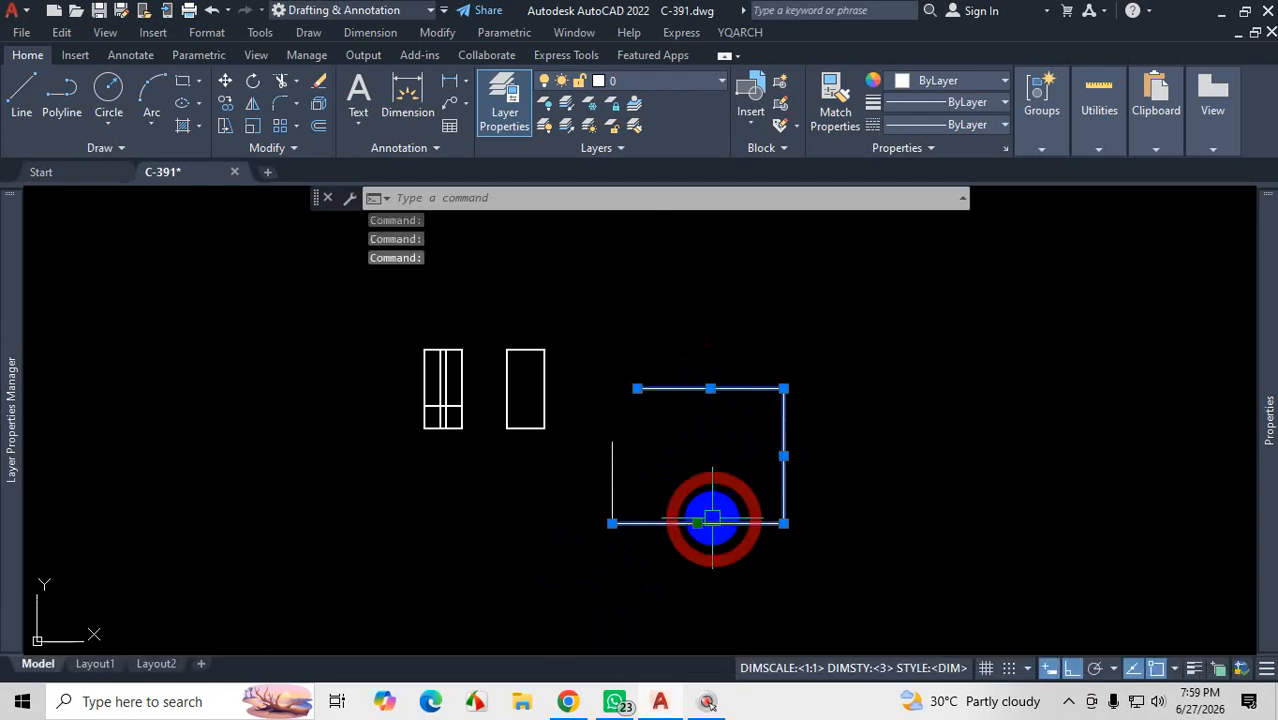
key("Escape")
Step: Delete the four lines of the open practice outline
left_click(847, 348)
left_click(587, 541)
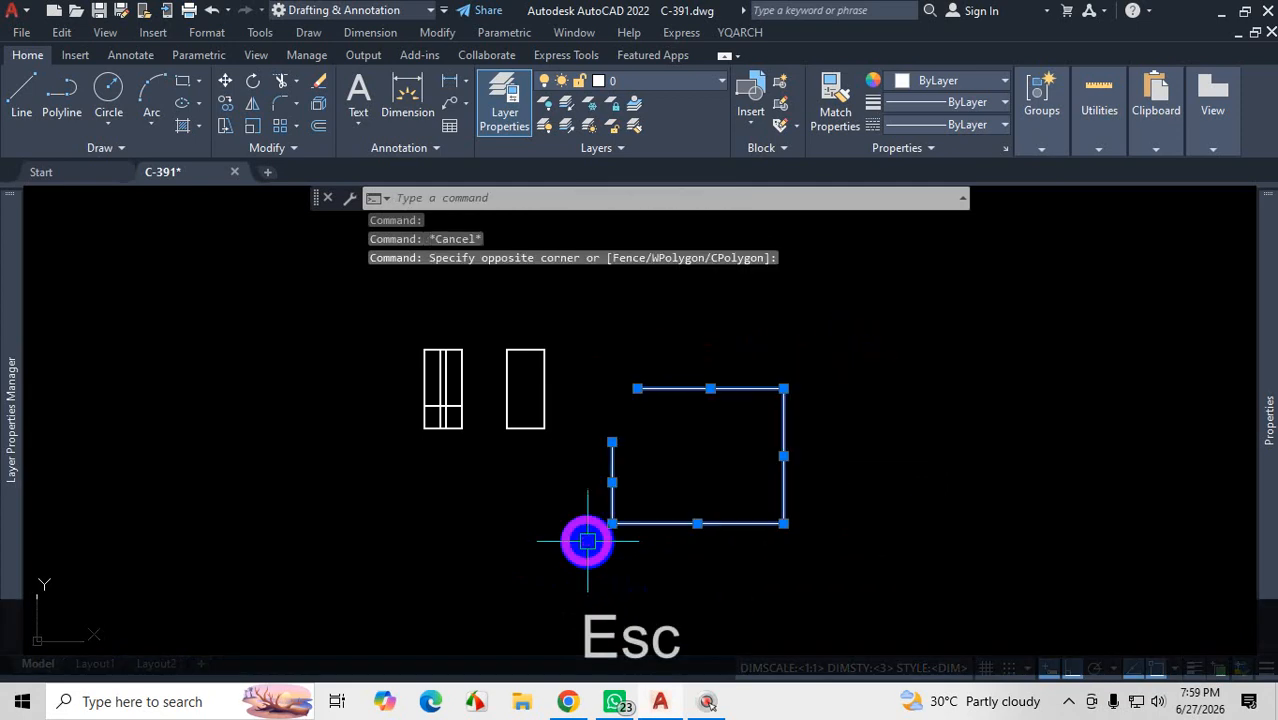
key("Delete")
scroll(648, 465, "down", 2)
scroll(508, 422, "up", 5)
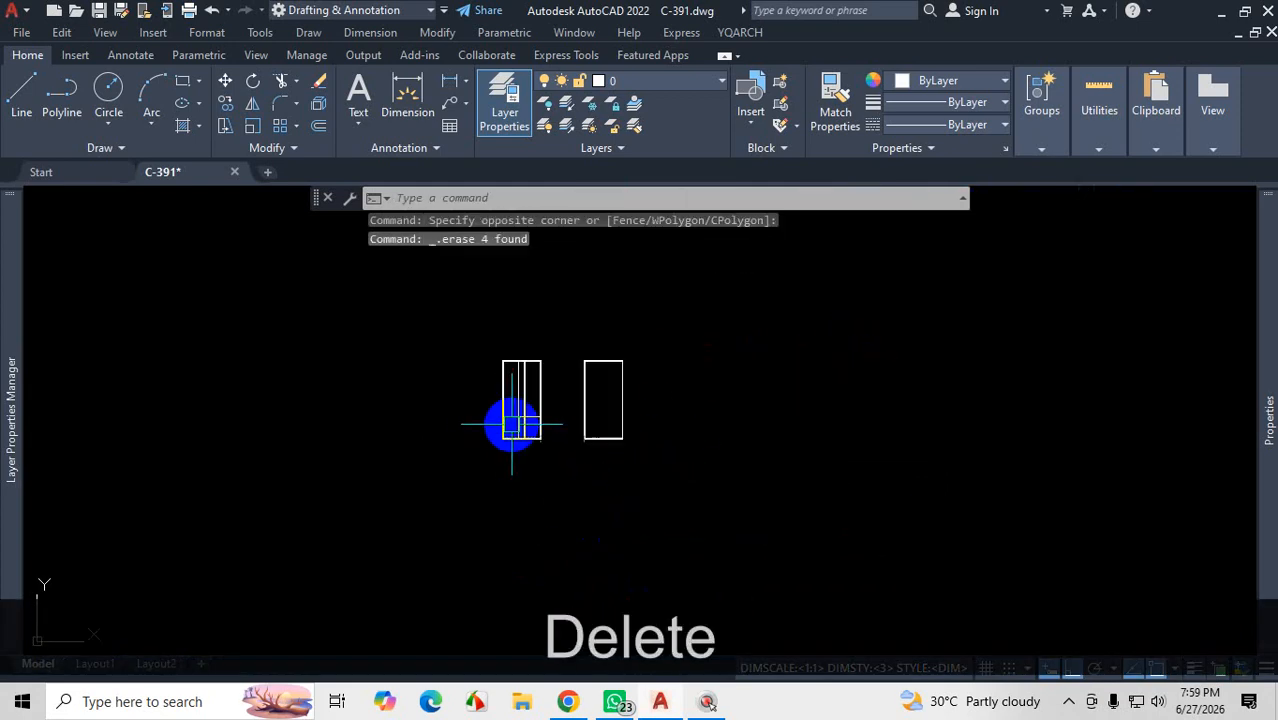
scroll(526, 415, "up", 2)
scroll(513, 439, "down", 3)
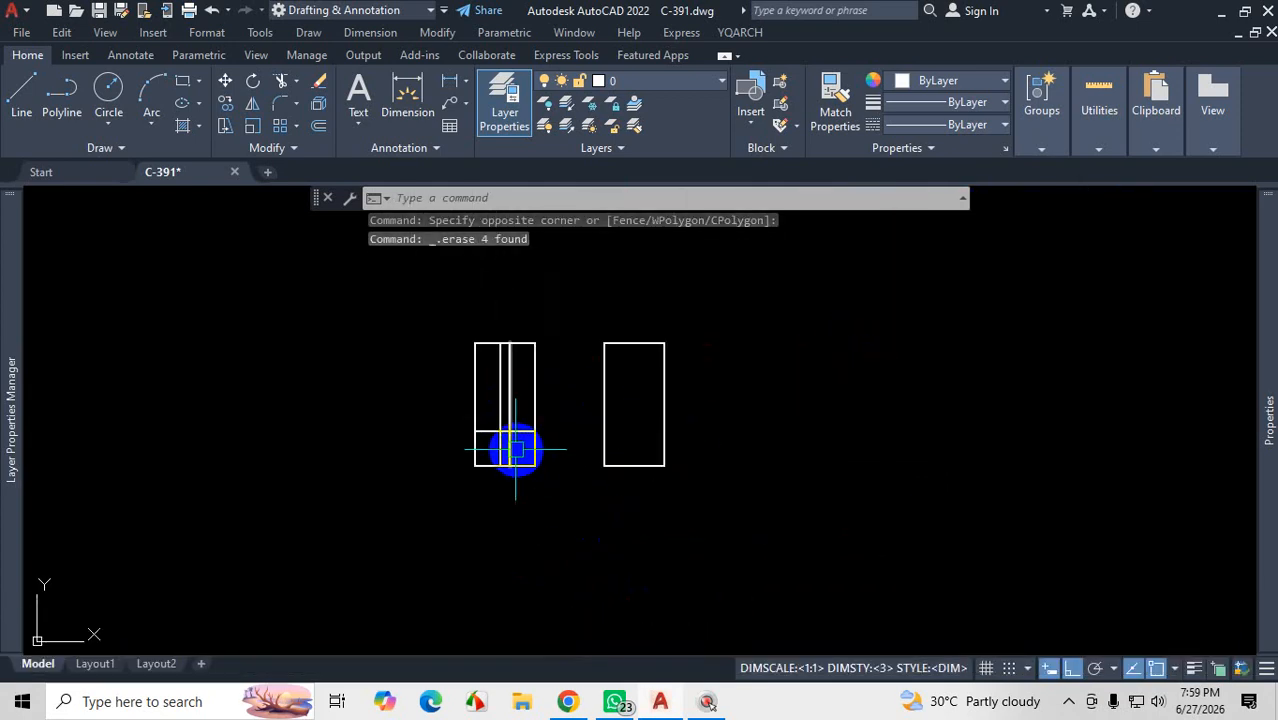
scroll(497, 450, "up", 5)
scroll(522, 474, "down", 1)
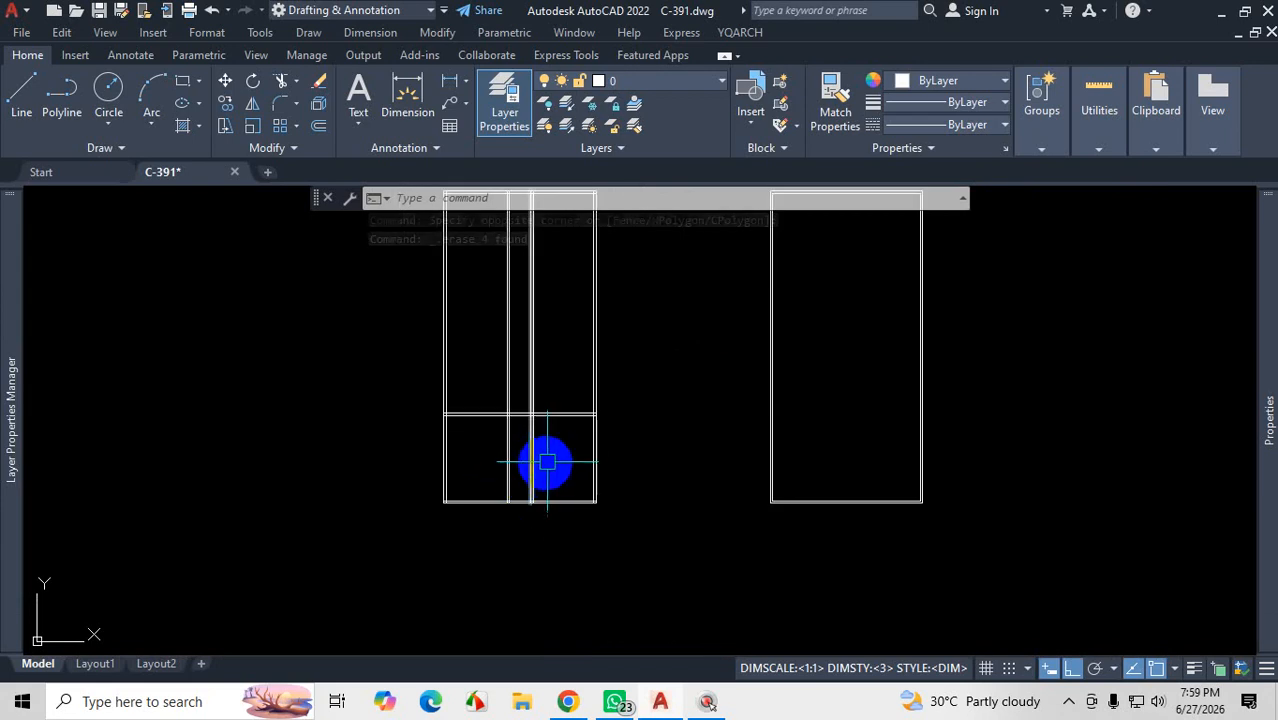
scroll(568, 418, "up", 2)
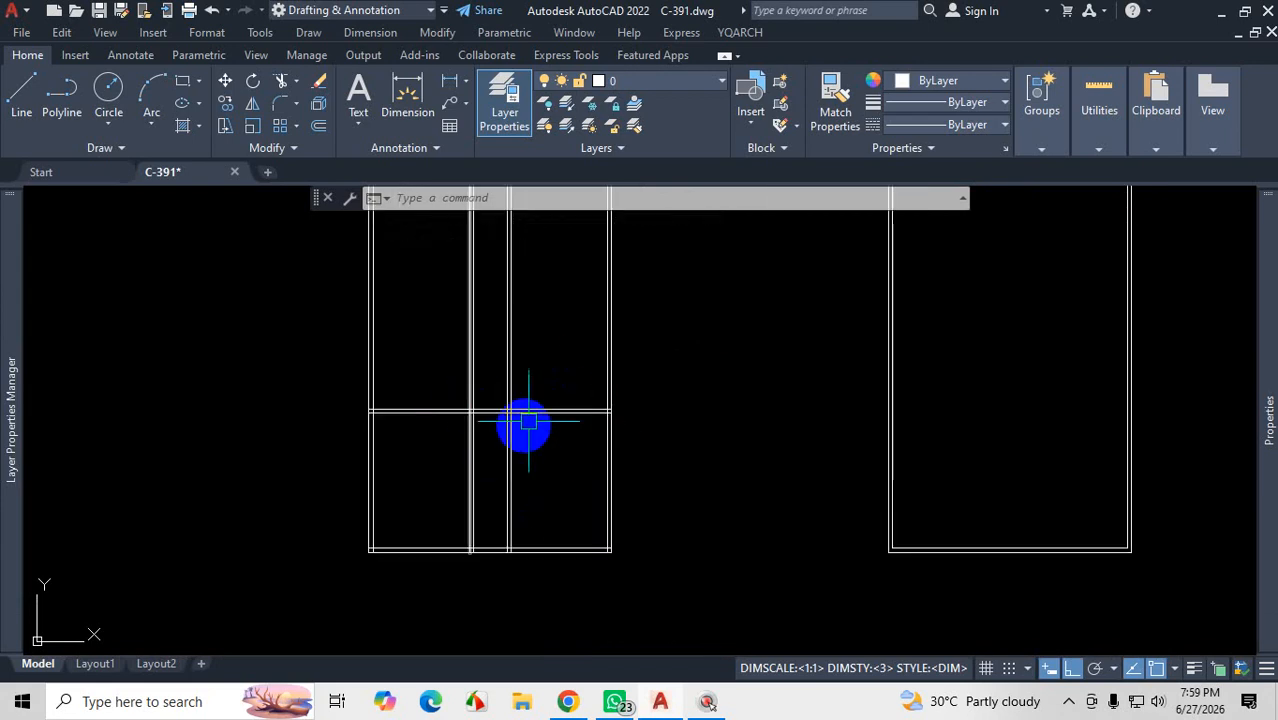
Step: Switch to the floor plan PDF in Chrome, mark the narrow bathroom's end walls and length dimension with ink, clear it, and return to AutoCAD
left_click(570, 703)
scroll(633, 399, "down", 3)
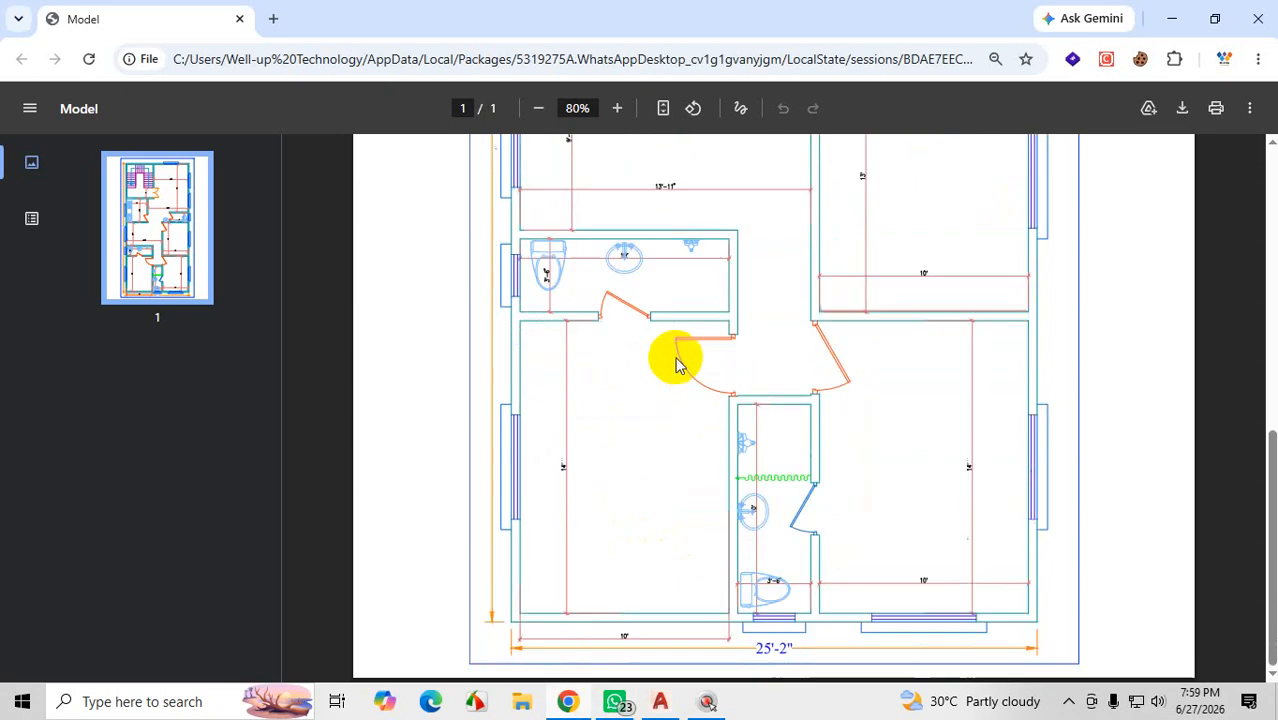
key("ctrl+1")
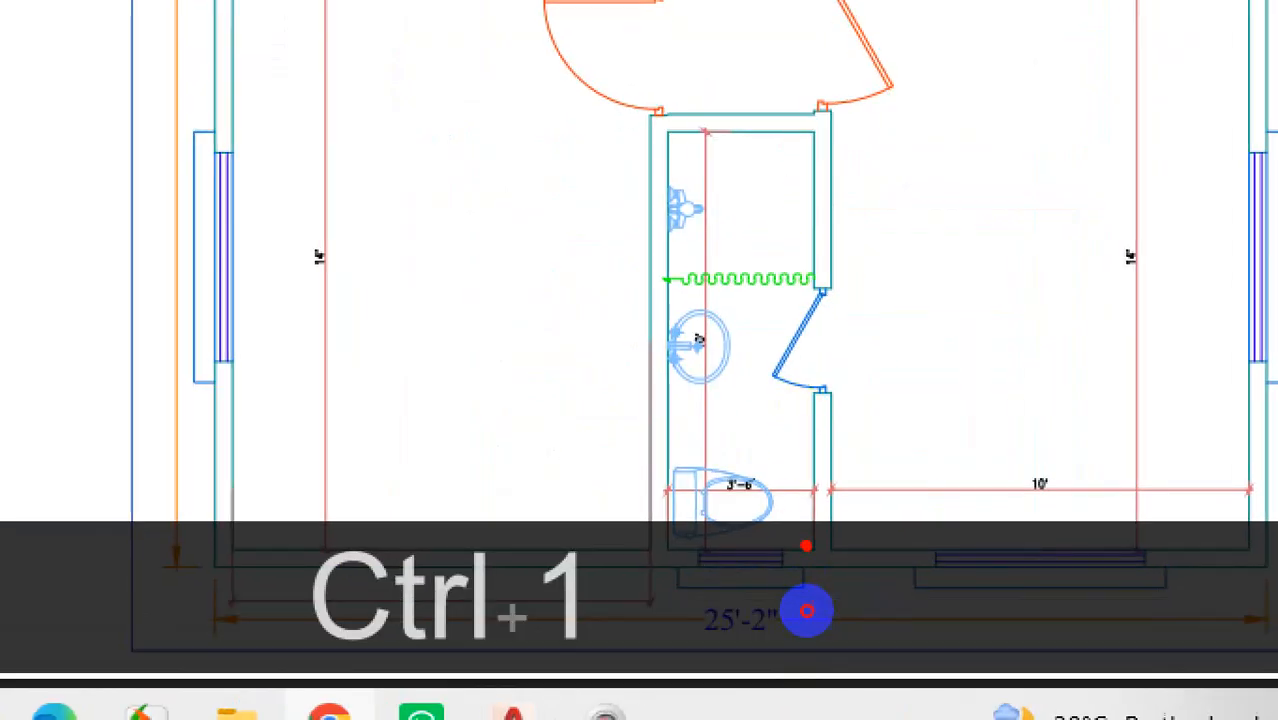
left_click_drag(687, 541, 680, 543)
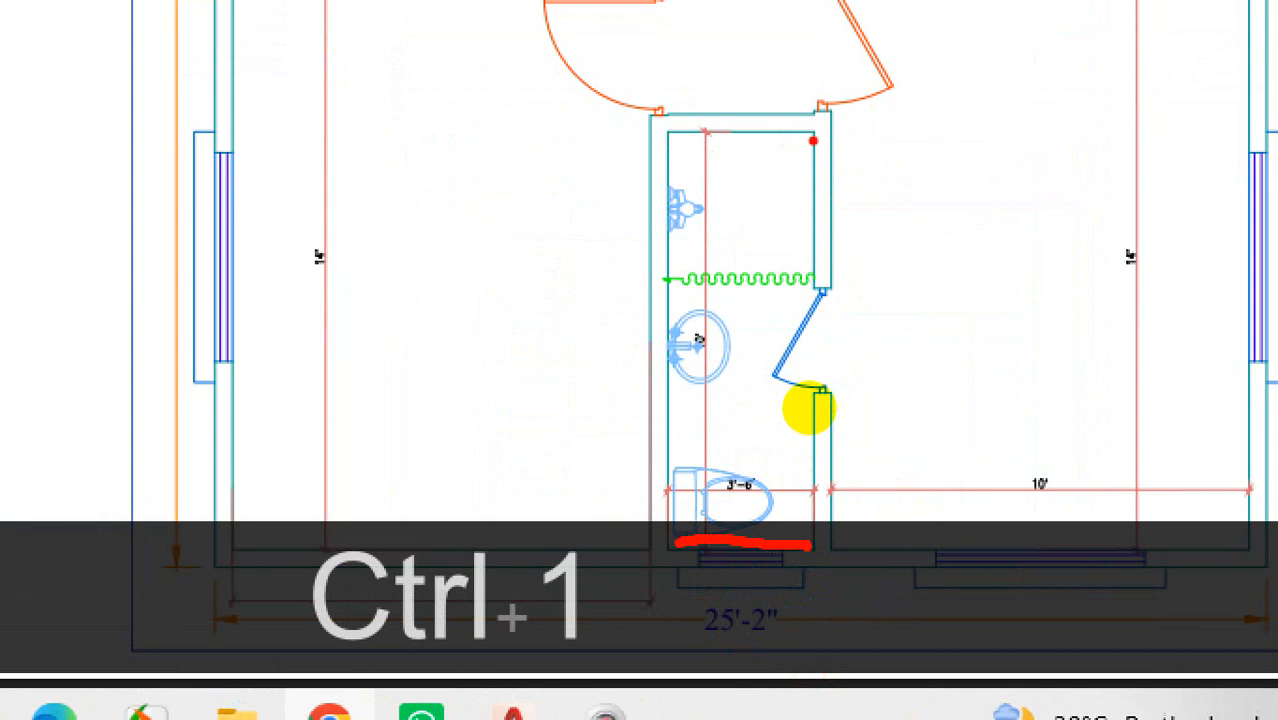
left_click_drag(789, 137, 707, 143)
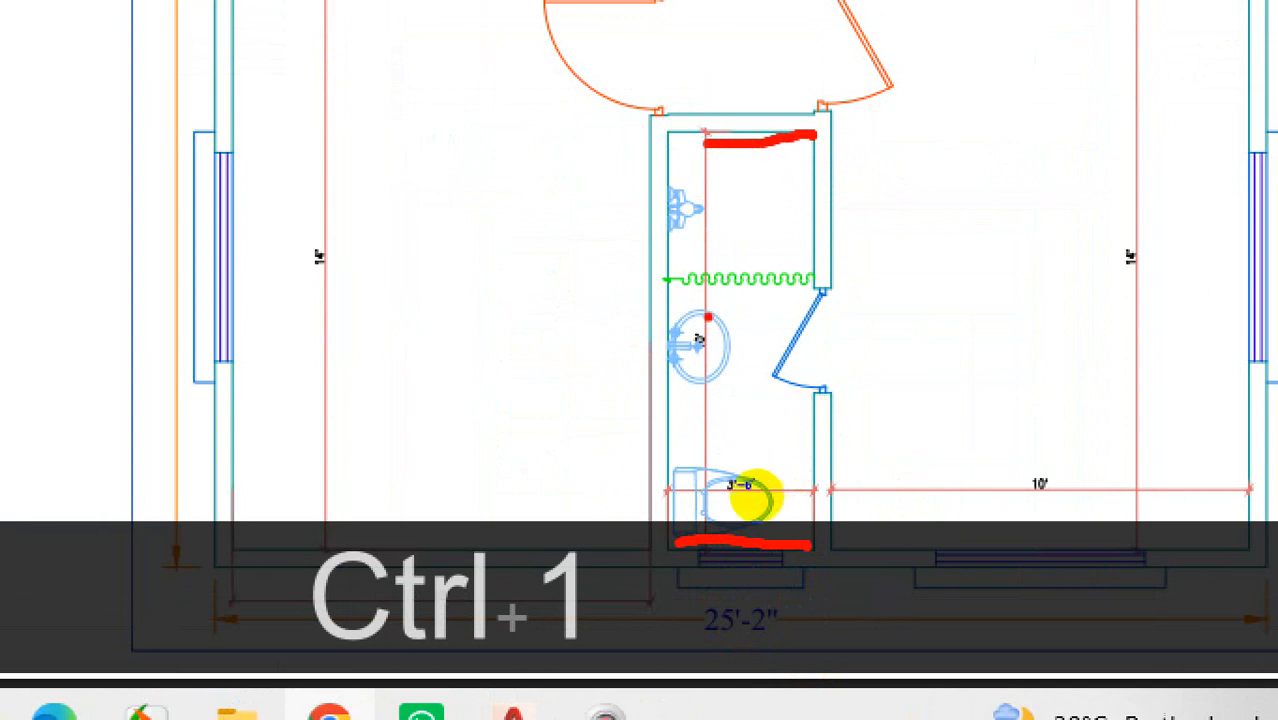
left_click_drag(707, 310, 717, 385)
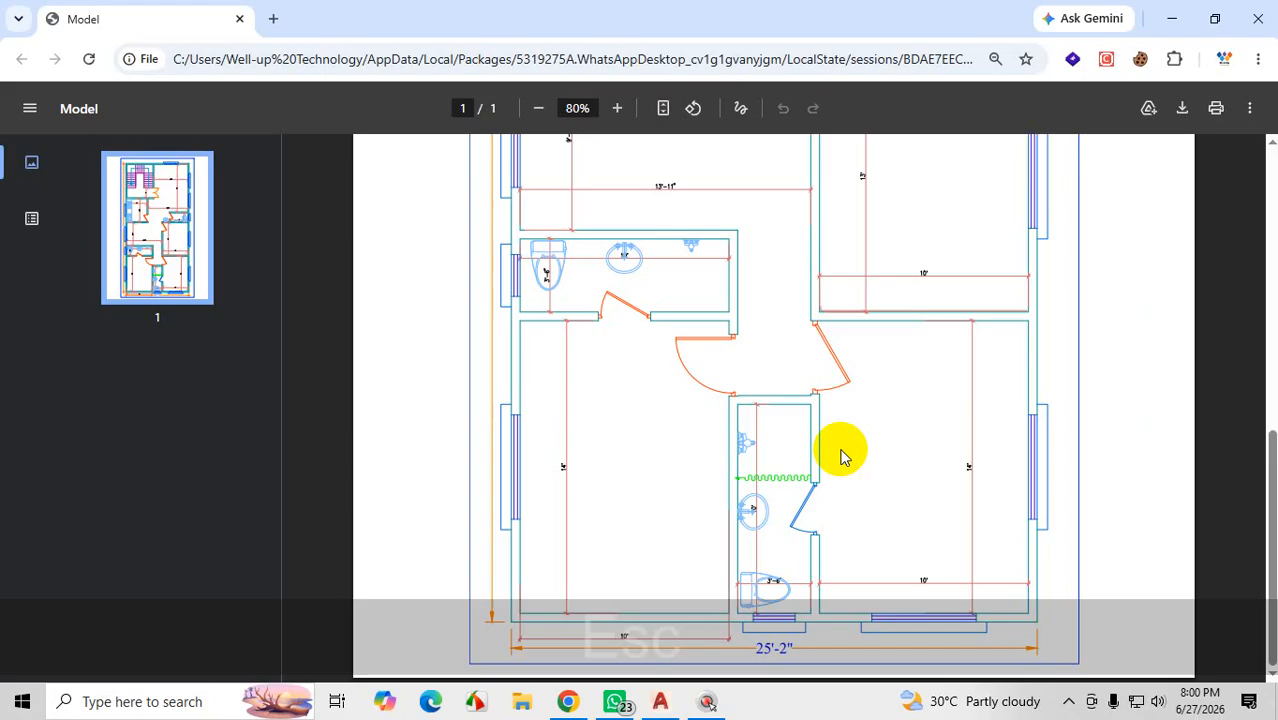
key("Escape")
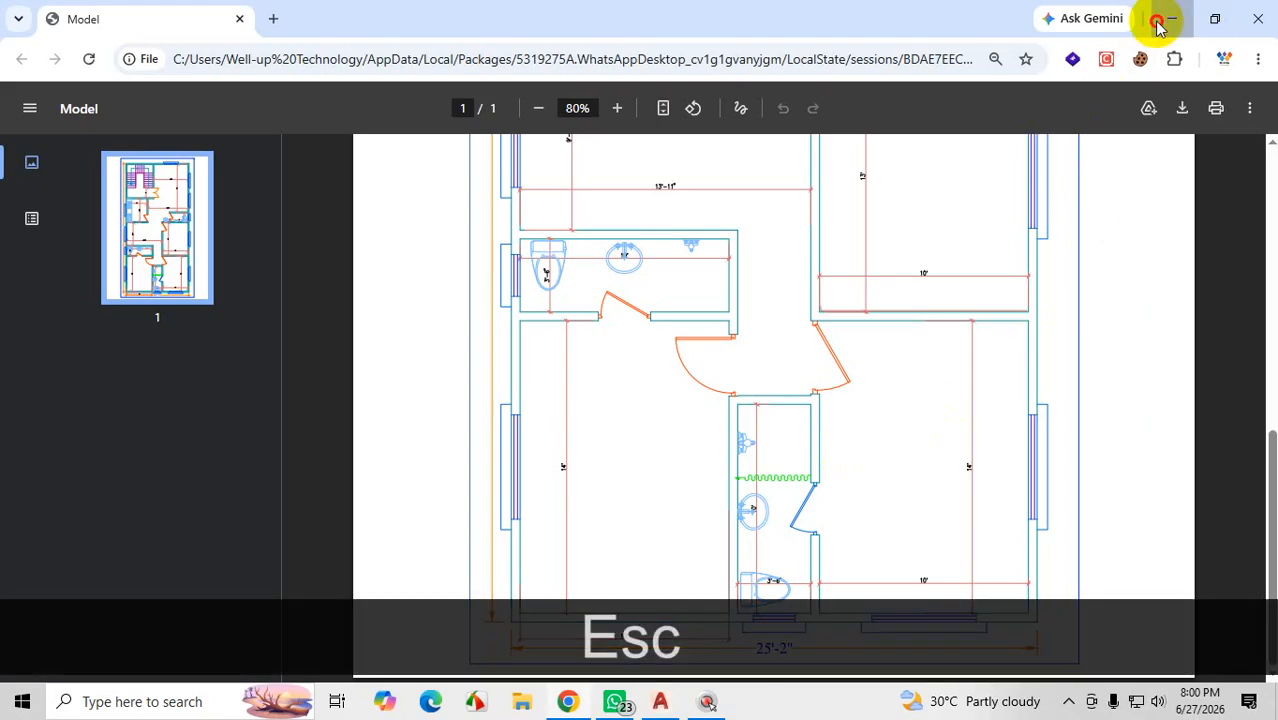
left_click(1155, 18)
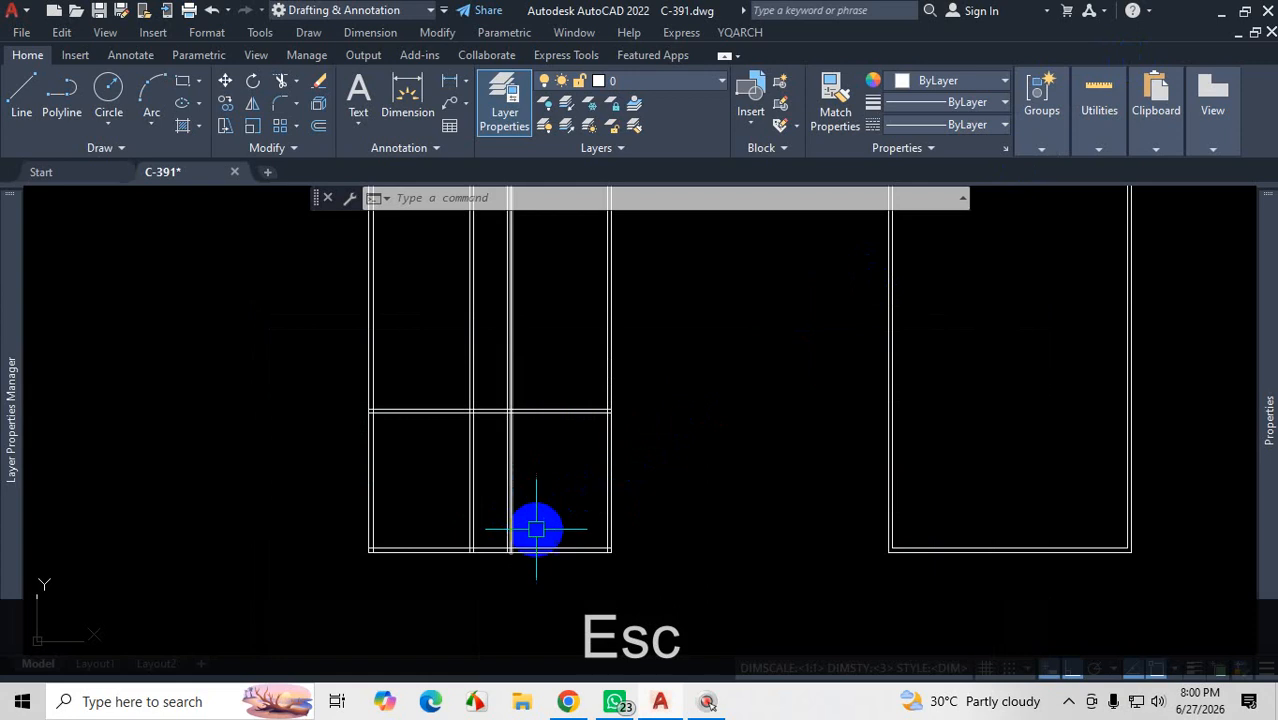
Step: Offset the left plan's lower inner wall line 10' upward using Offset's Through option
type("o")
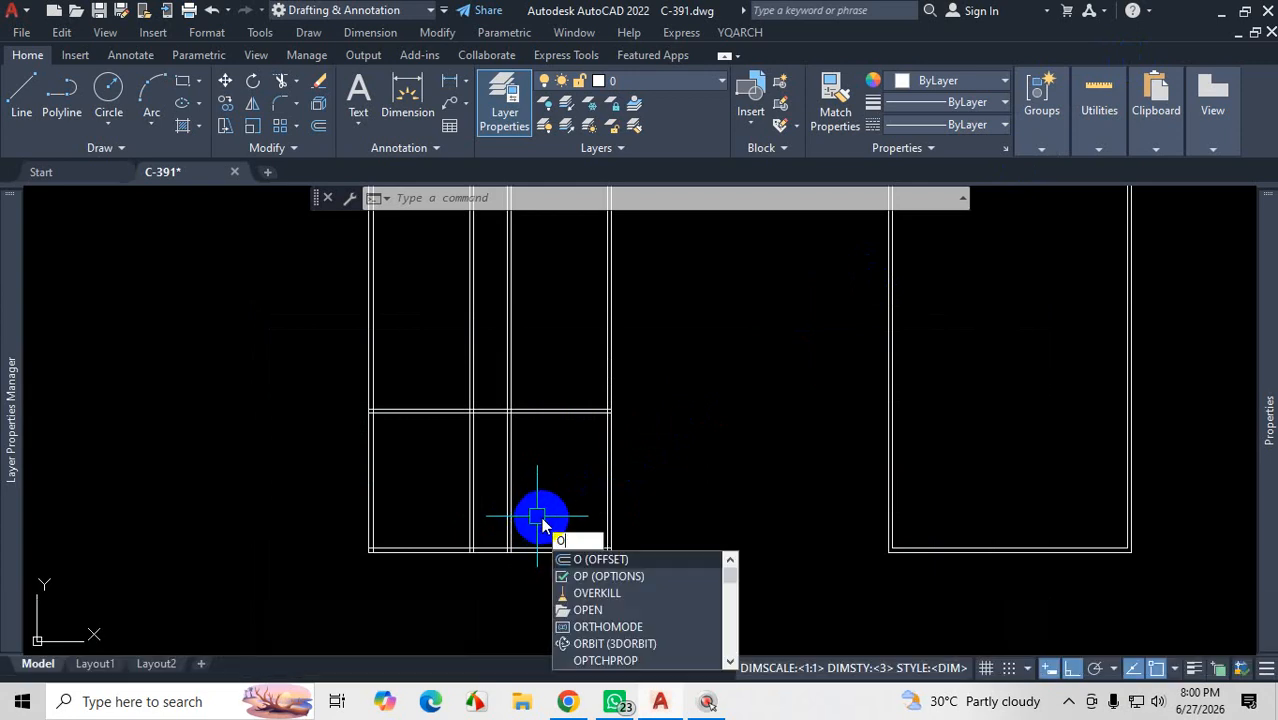
key("Return")
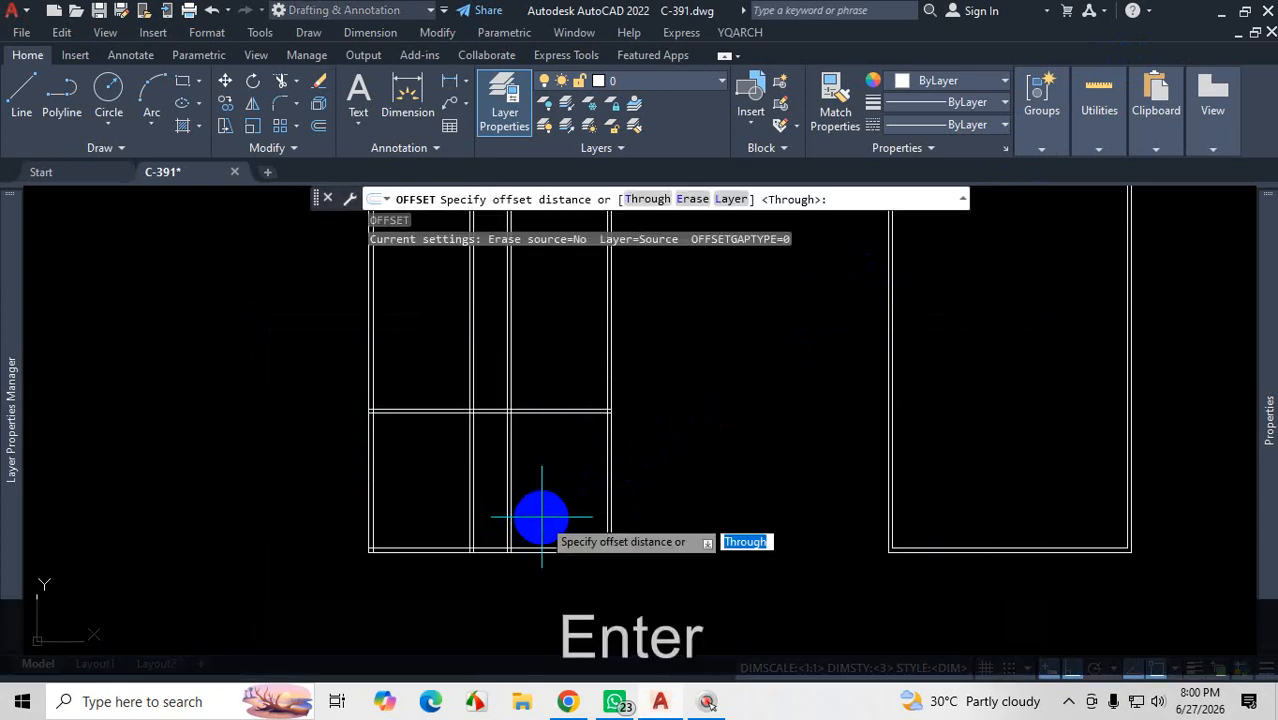
key("Return")
scroll(570, 515, "up", 5)
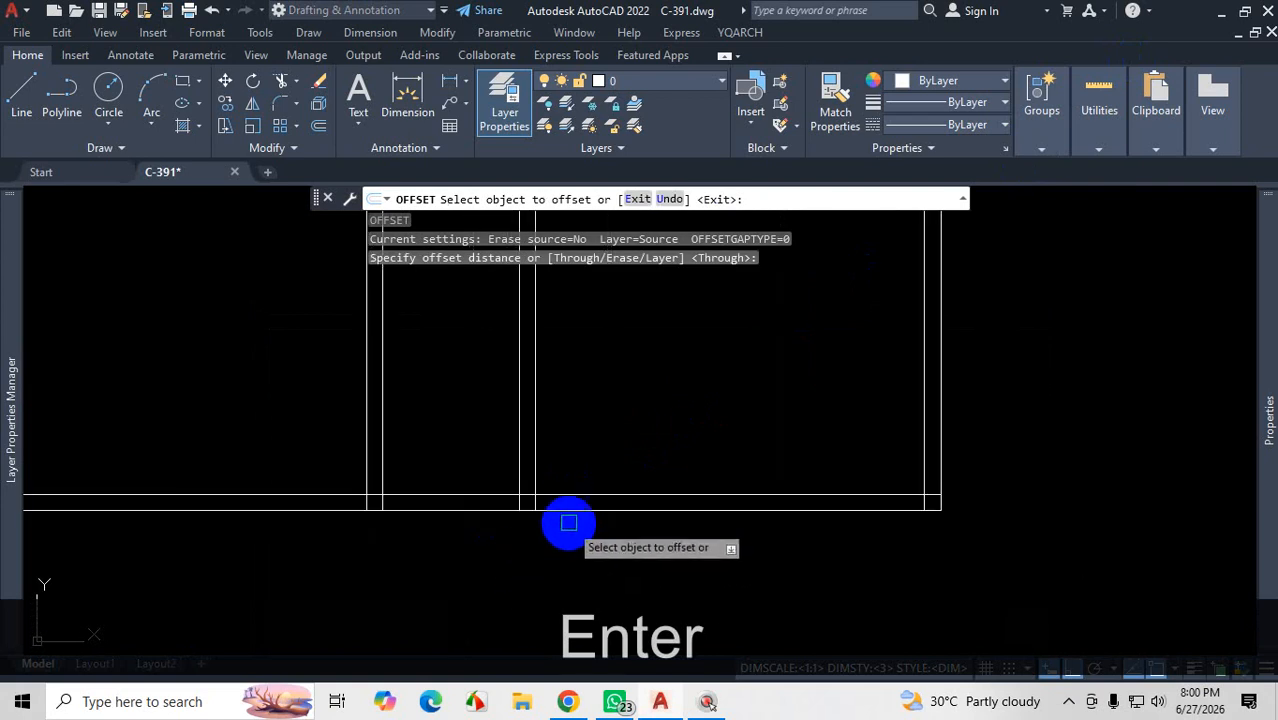
left_click(567, 501)
scroll(562, 499, "down", 2)
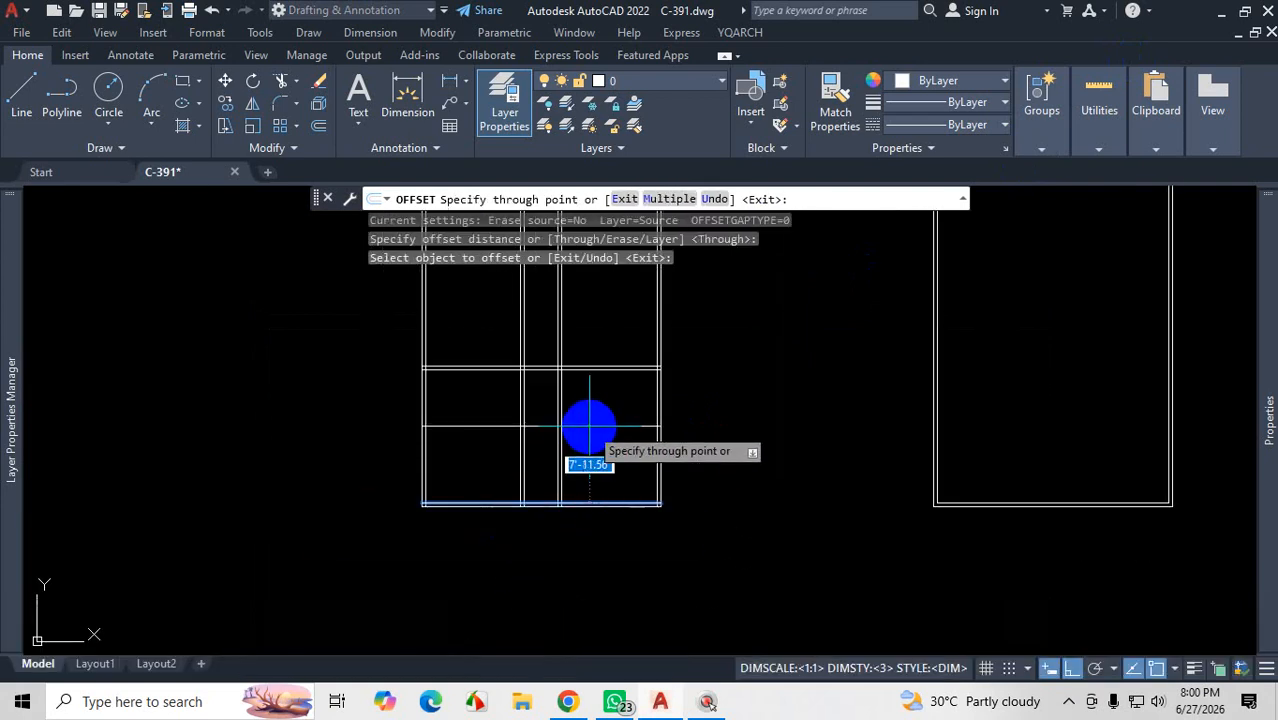
scroll(587, 425, "up", 2)
type("10'")
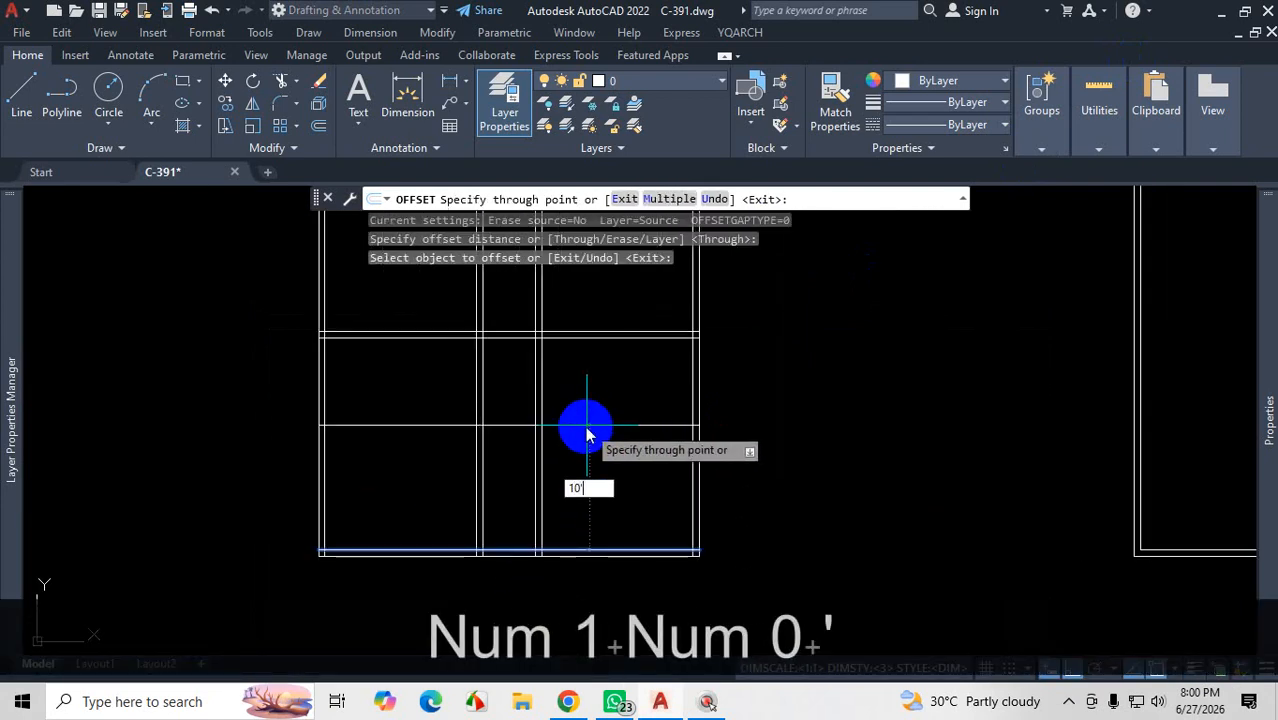
key("Return")
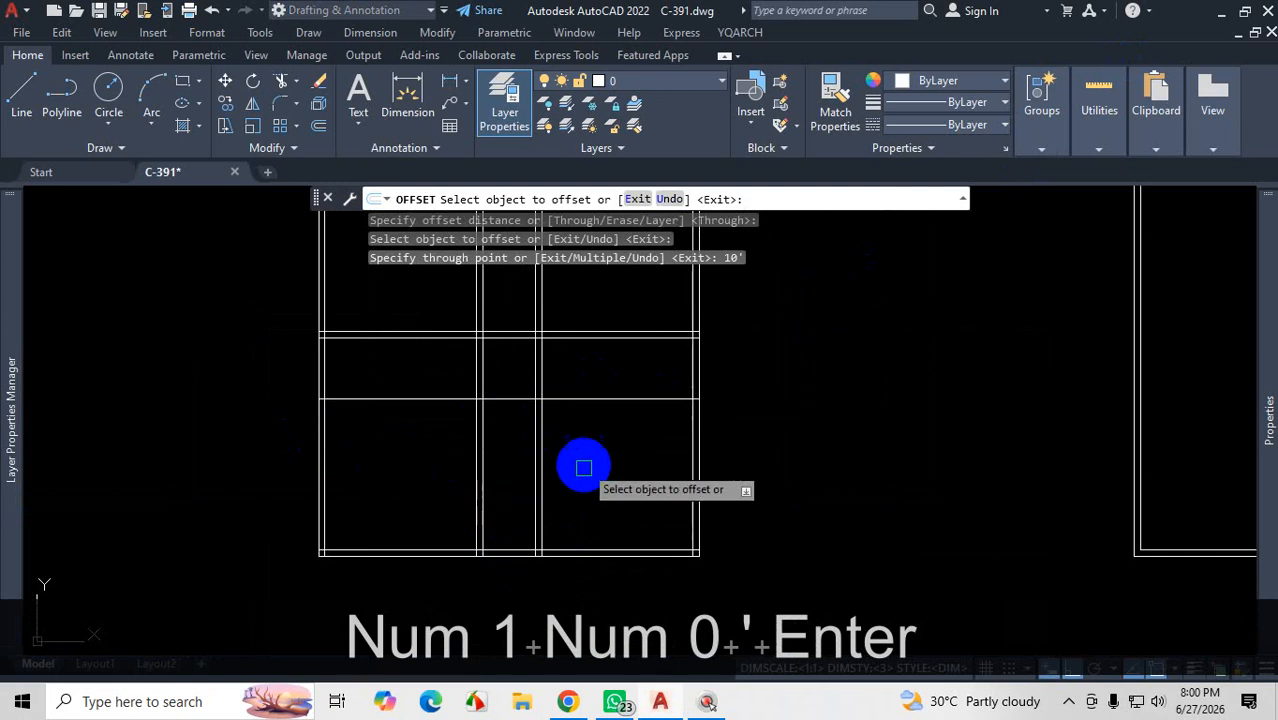
Step: Mark the source line, its offset copy, the middle section and the outer sections to remove with on-screen ink, and clear the markup
key("ctrl+1")
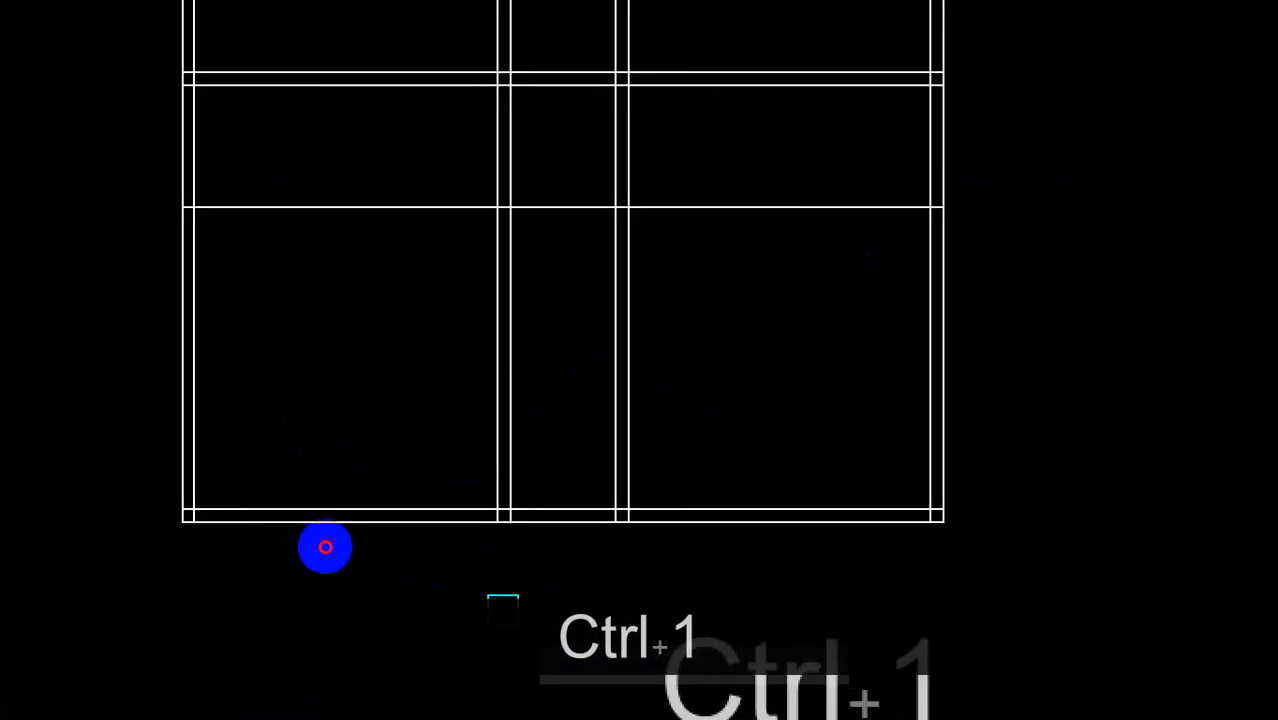
left_click_drag(192, 502, 827, 499)
left_click_drag(307, 213, 900, 241)
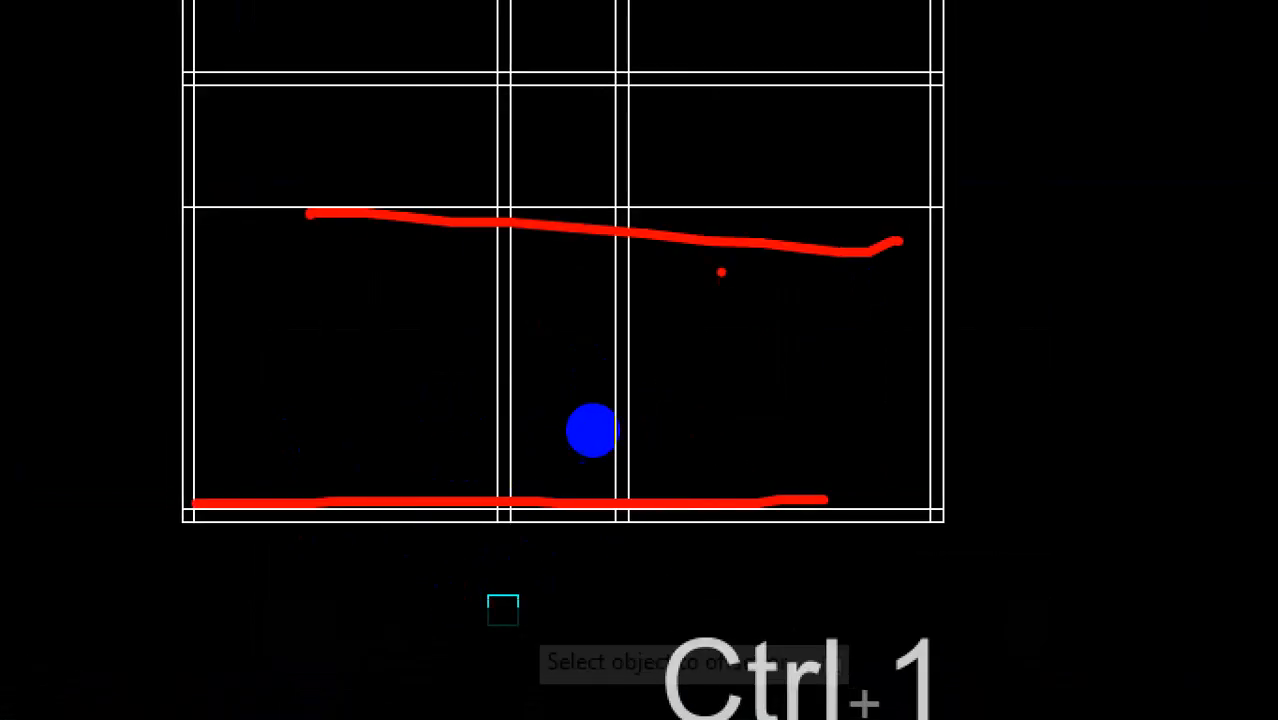
left_click_drag(500, 208, 678, 210)
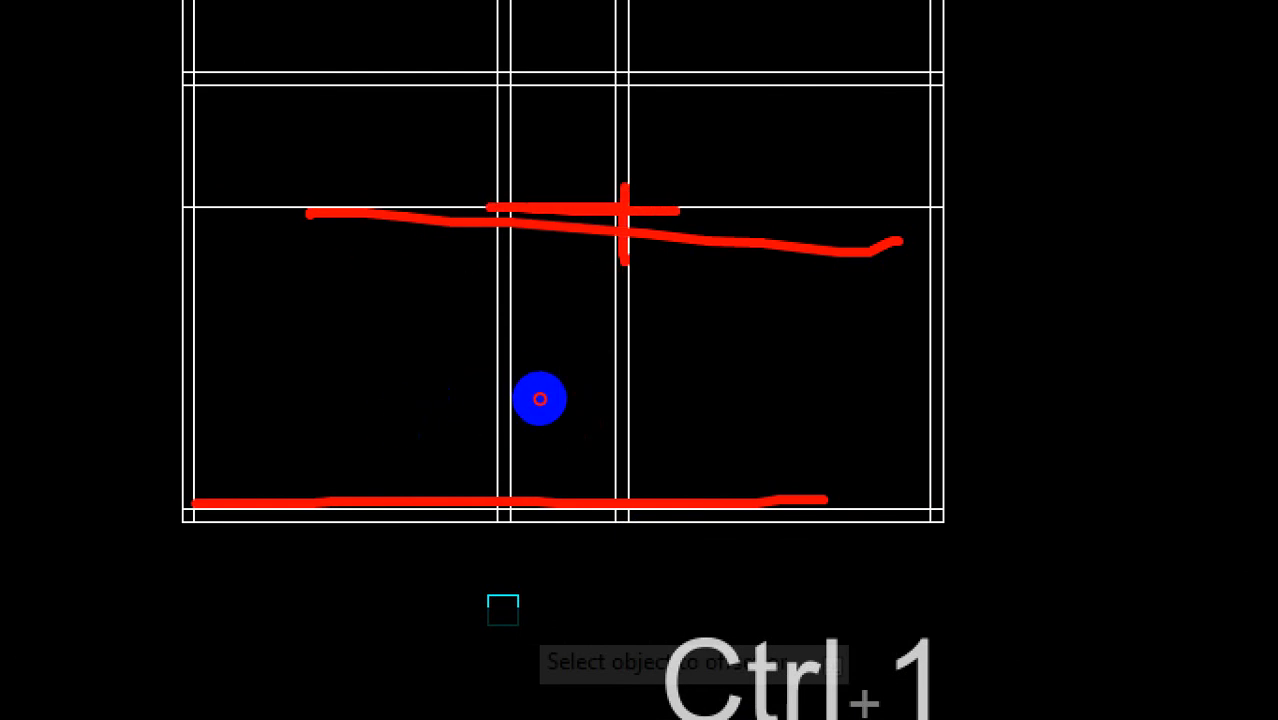
mouse_move(340, 182)
left_mouse_down()
mouse_move(300, 234)
mouse_move(401, 250)
left_mouse_up()
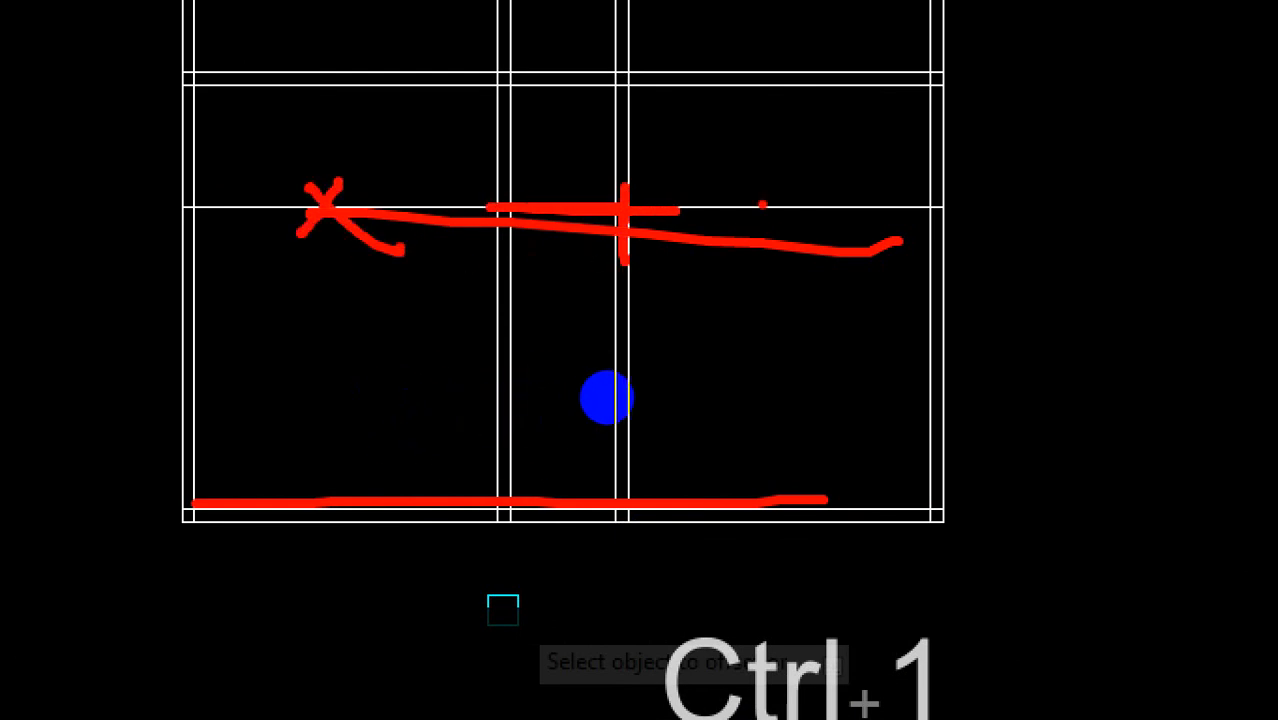
left_click_drag(752, 191, 830, 244)
key("Escape")
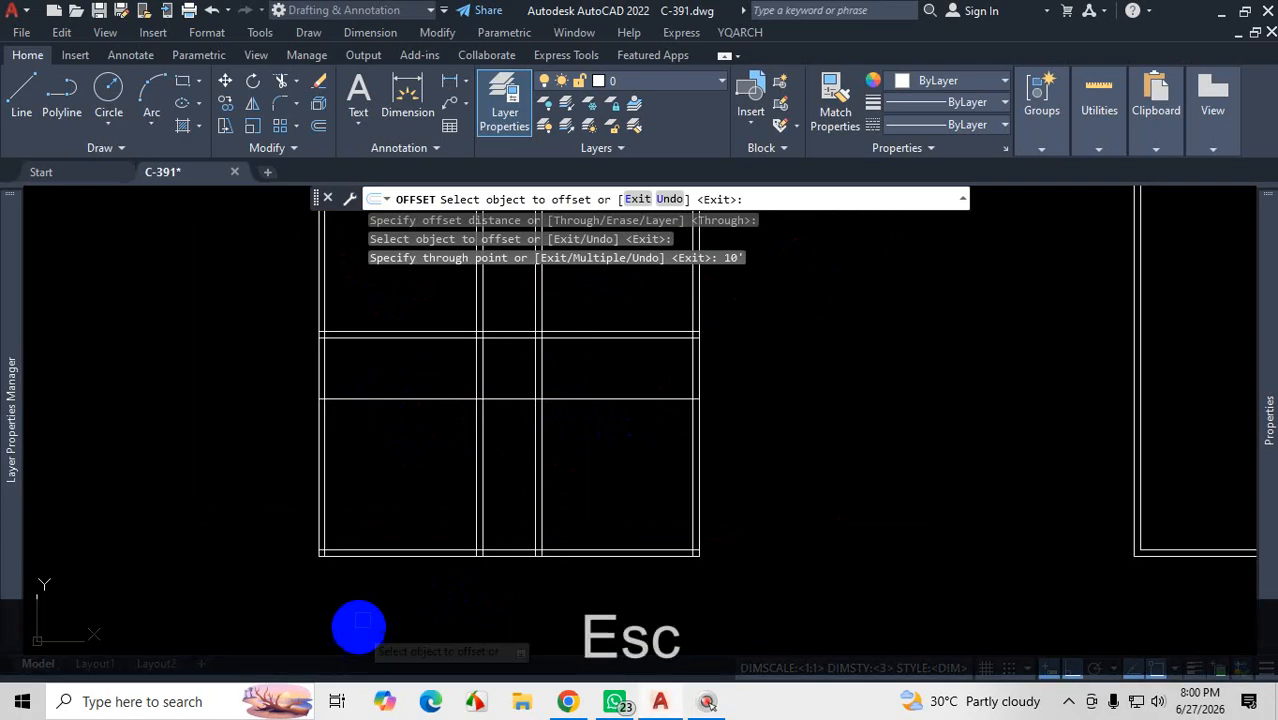
Step: Exit Offset, mark the lower inner wall line's middle section and the outer sections with on-screen ink, and clear the markup
scroll(421, 480, "up", 2)
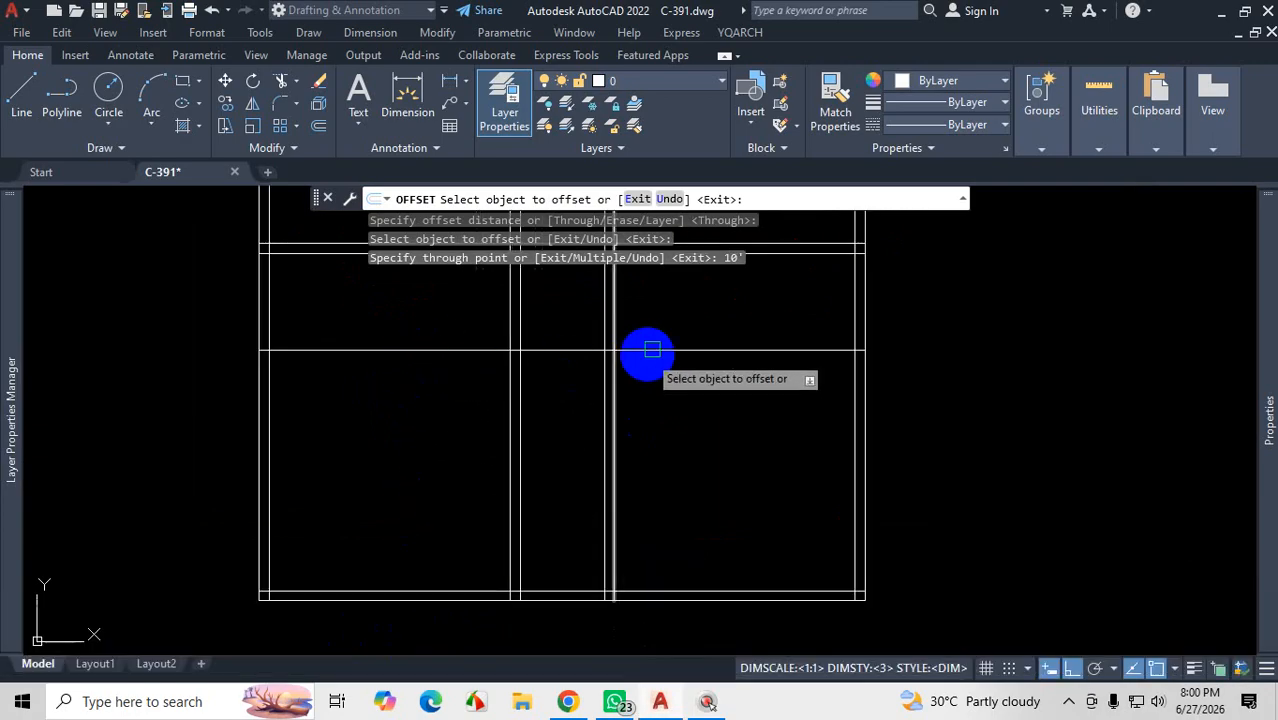
key("Escape")
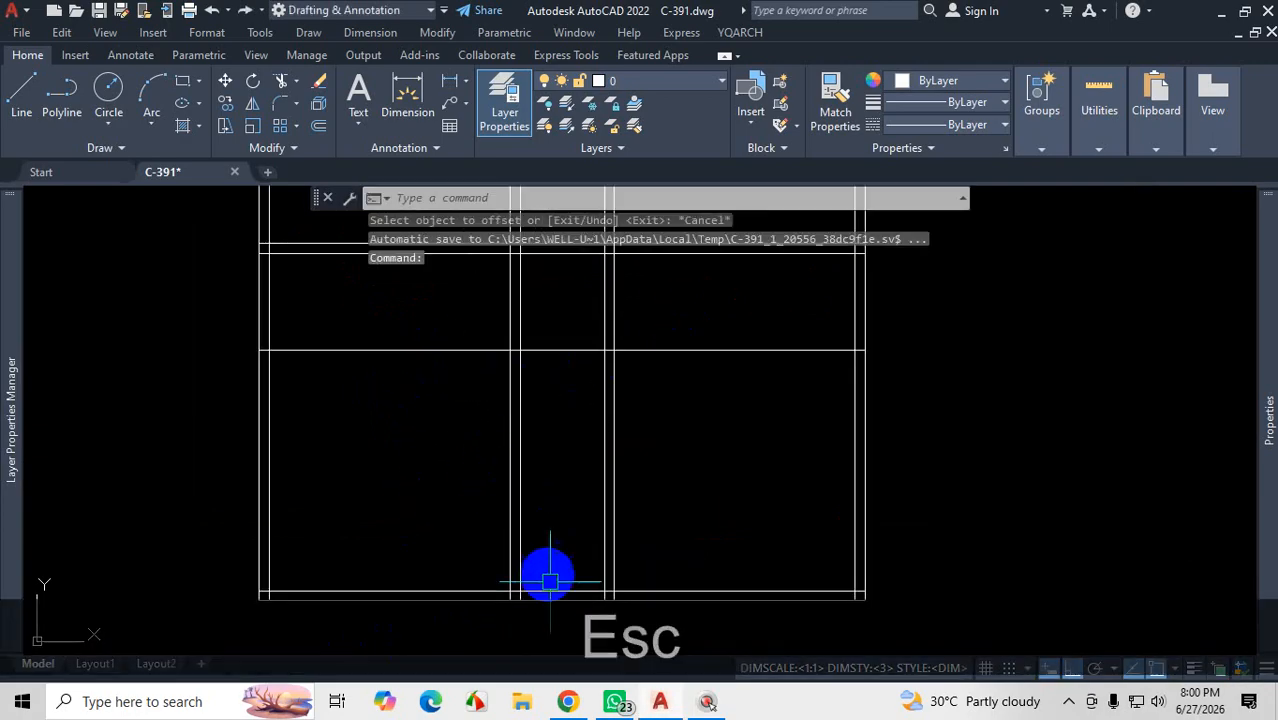
scroll(547, 598, "up", 2)
scroll(562, 491, "down", 2)
scroll(556, 585, "up", 3)
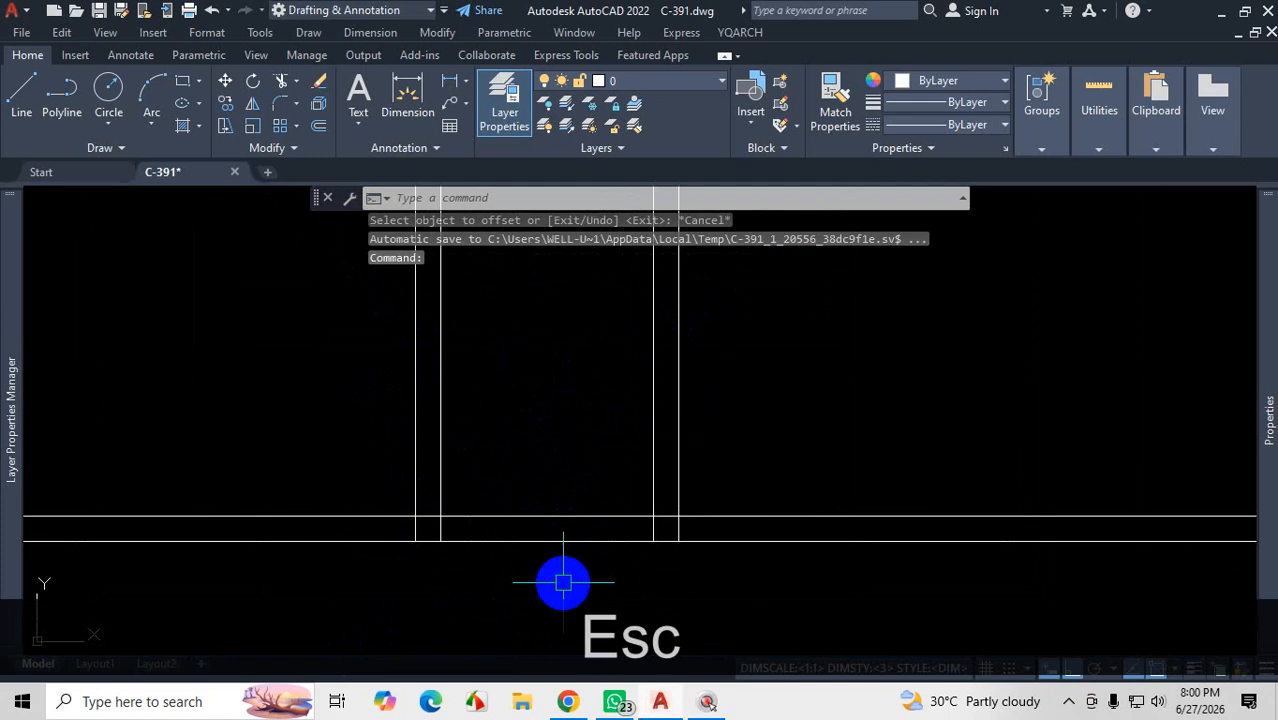
key("ctrl+1")
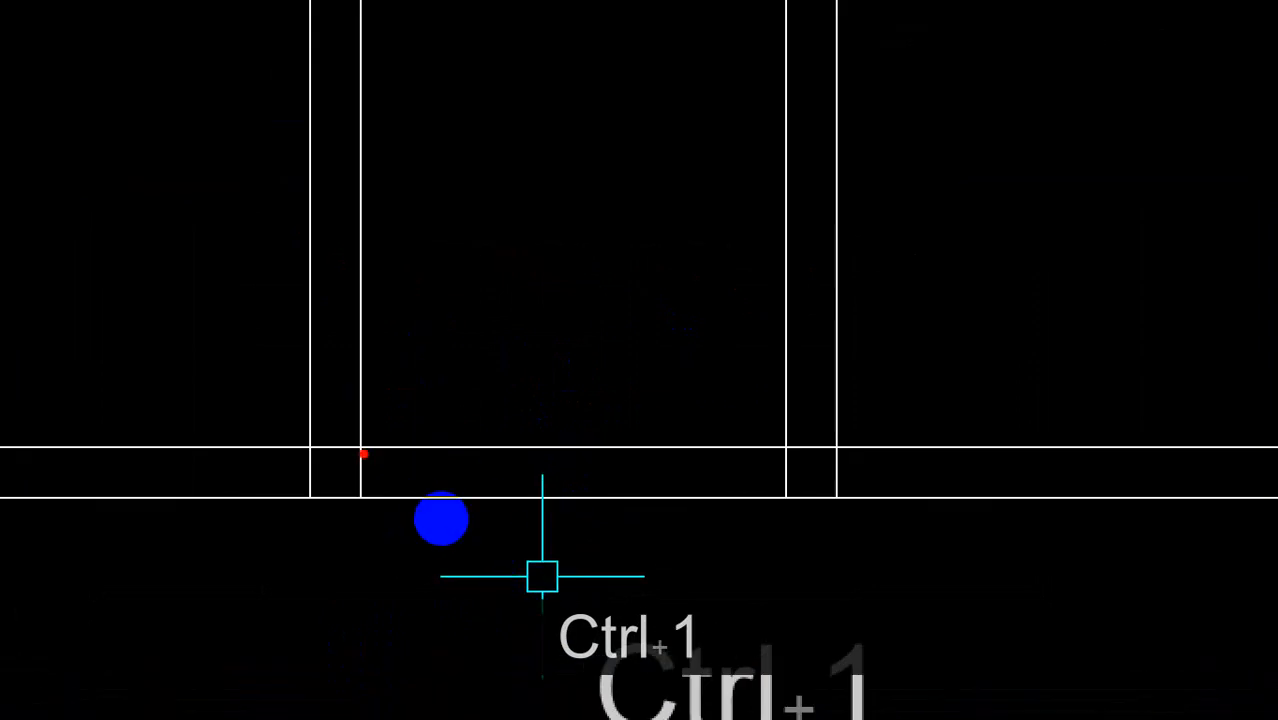
left_click_drag(362, 451, 783, 442)
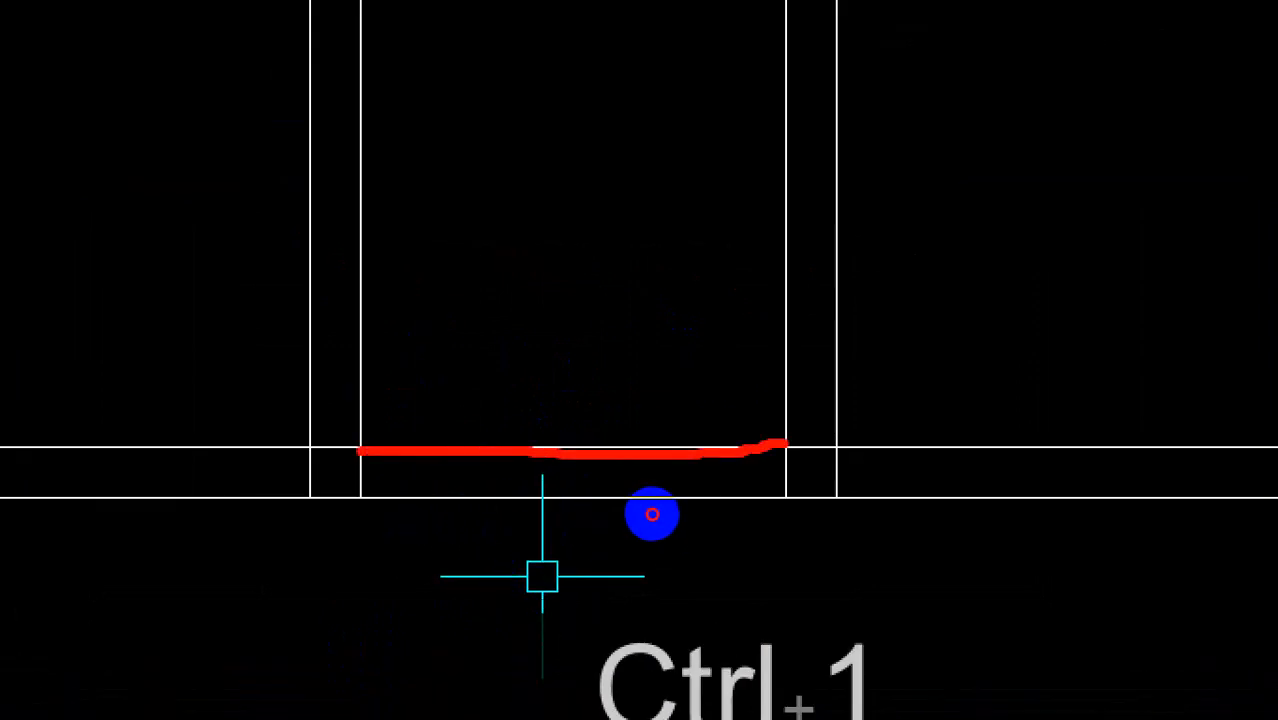
left_click_drag(895, 450, 884, 470)
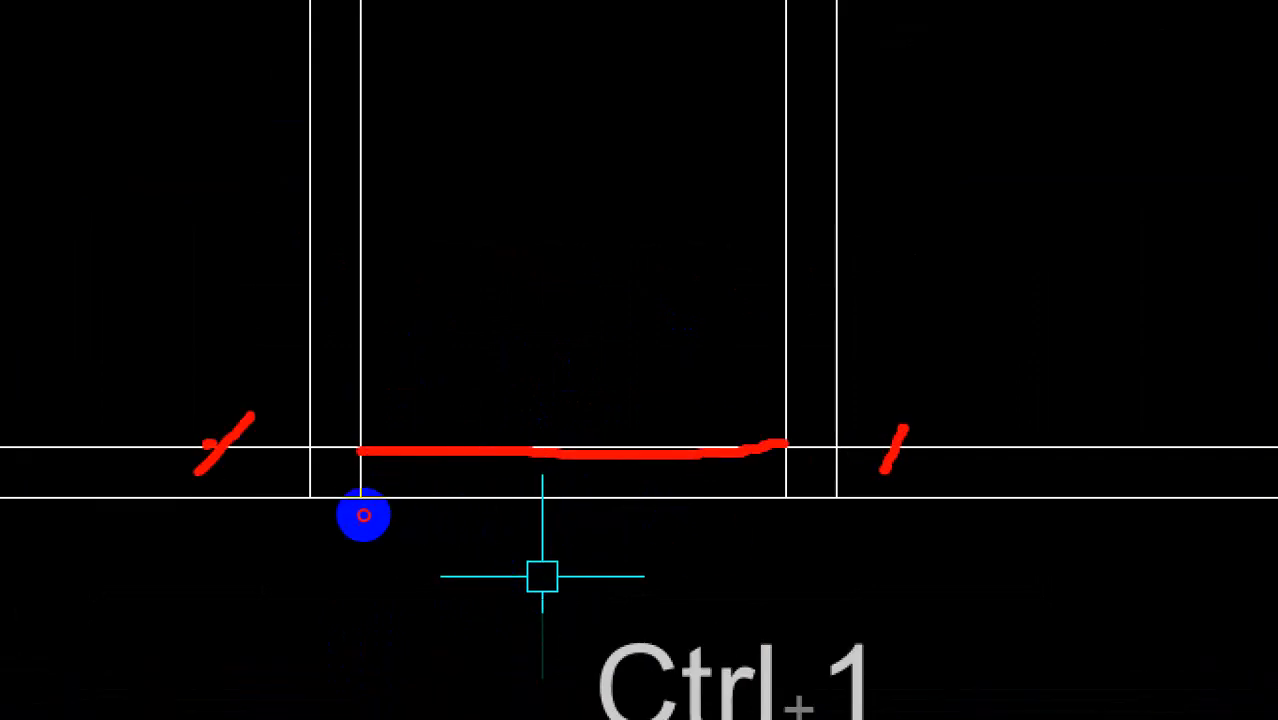
left_click_drag(205, 443, 335, 490)
key("Escape")
scroll(433, 530, "down", 6)
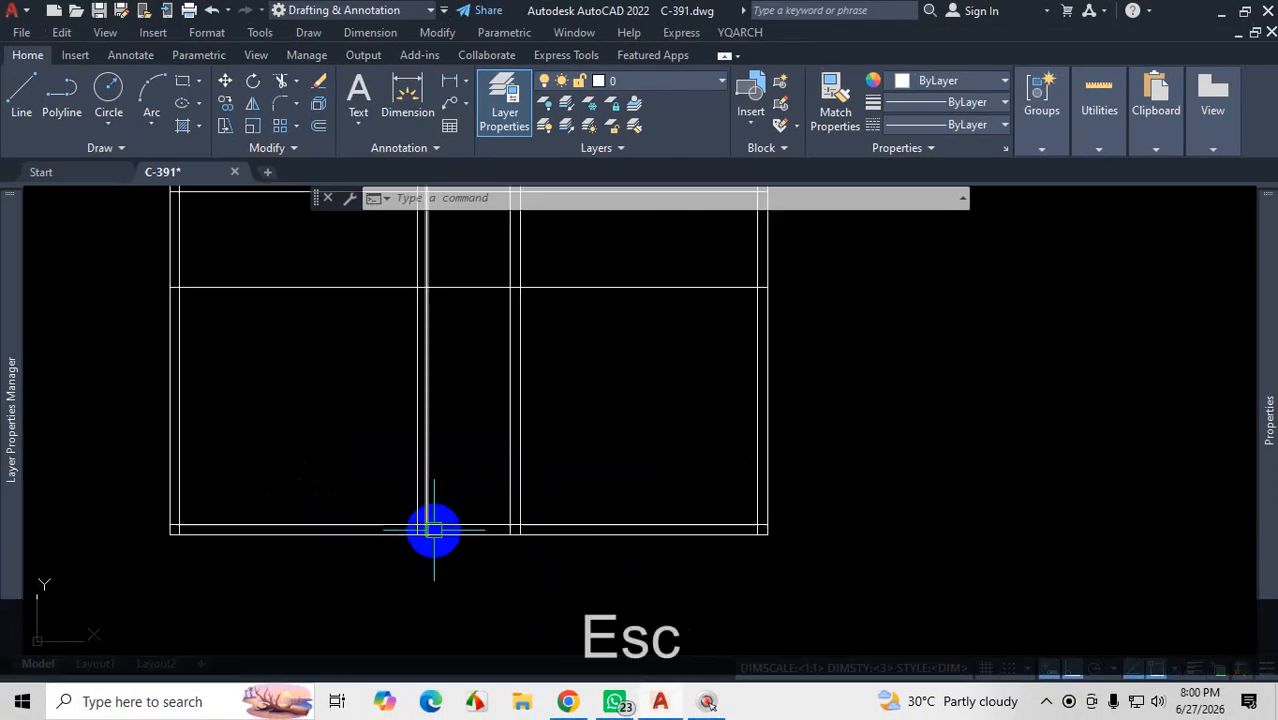
Step: Delete the horizontal line offset 10' above the left plan's lower inner wall line
scroll(534, 374, "up", 2)
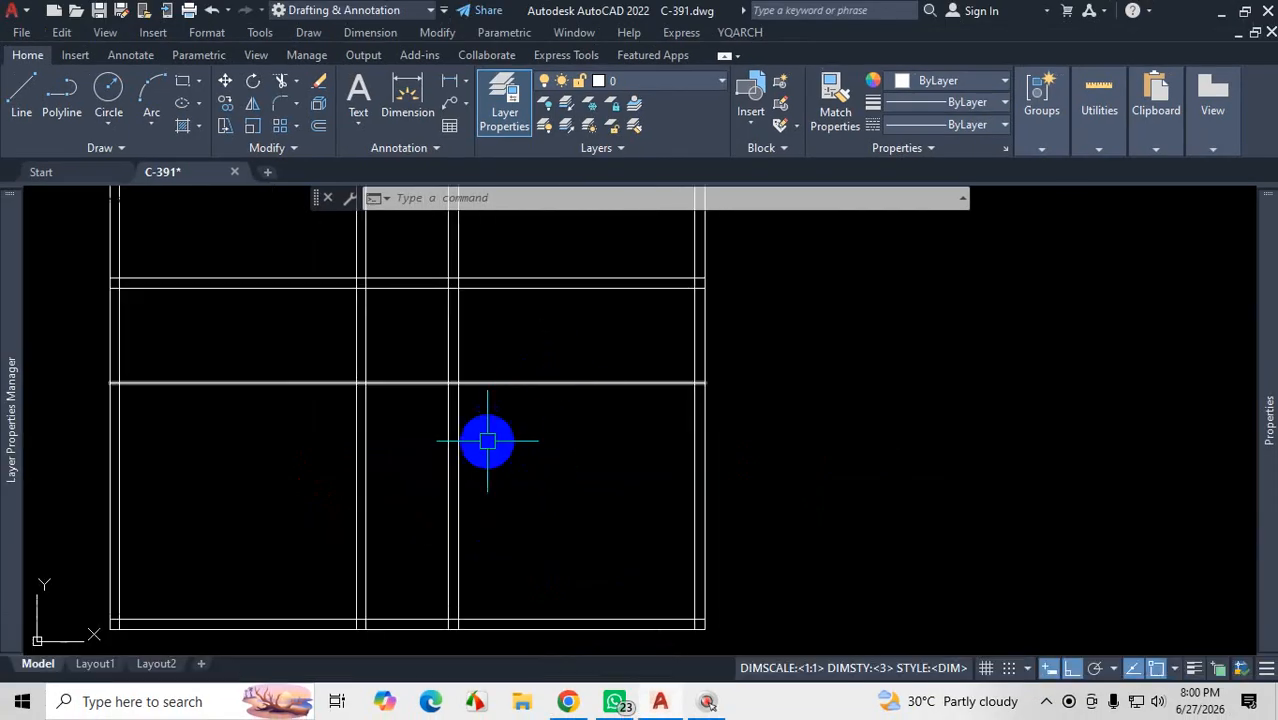
left_click(578, 342)
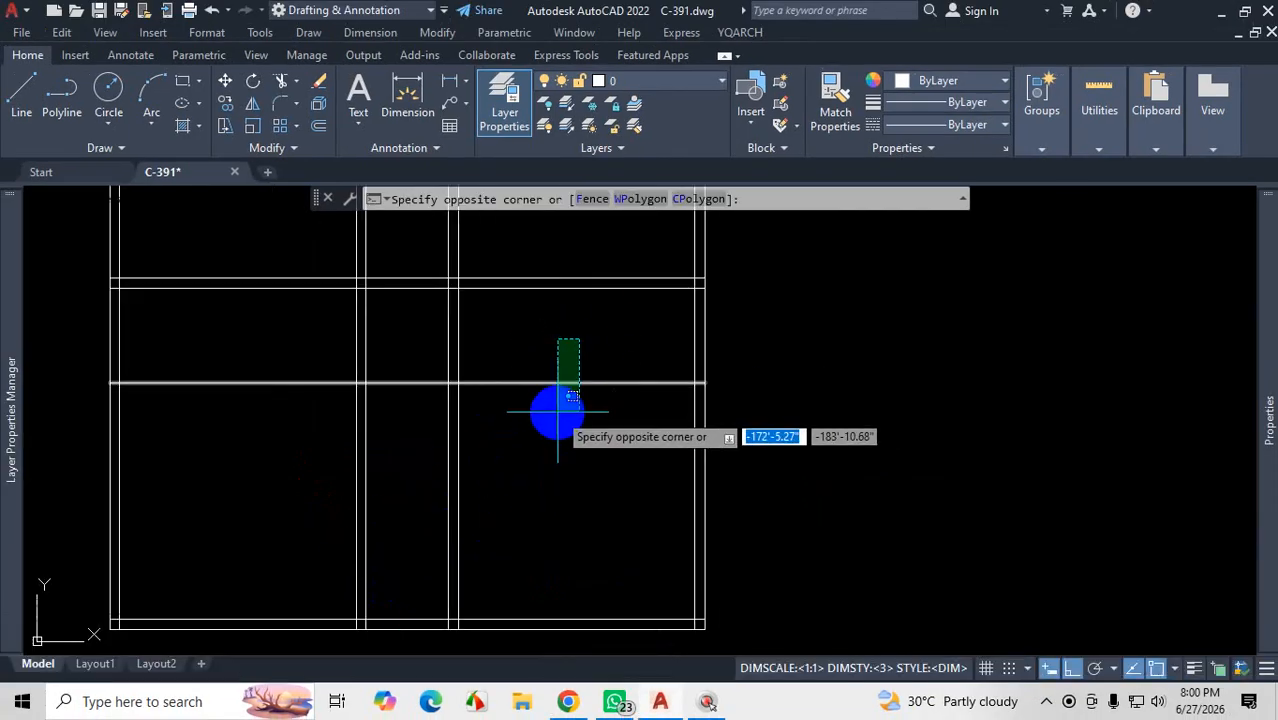
scroll(530, 405, "down", 4)
left_click(575, 403)
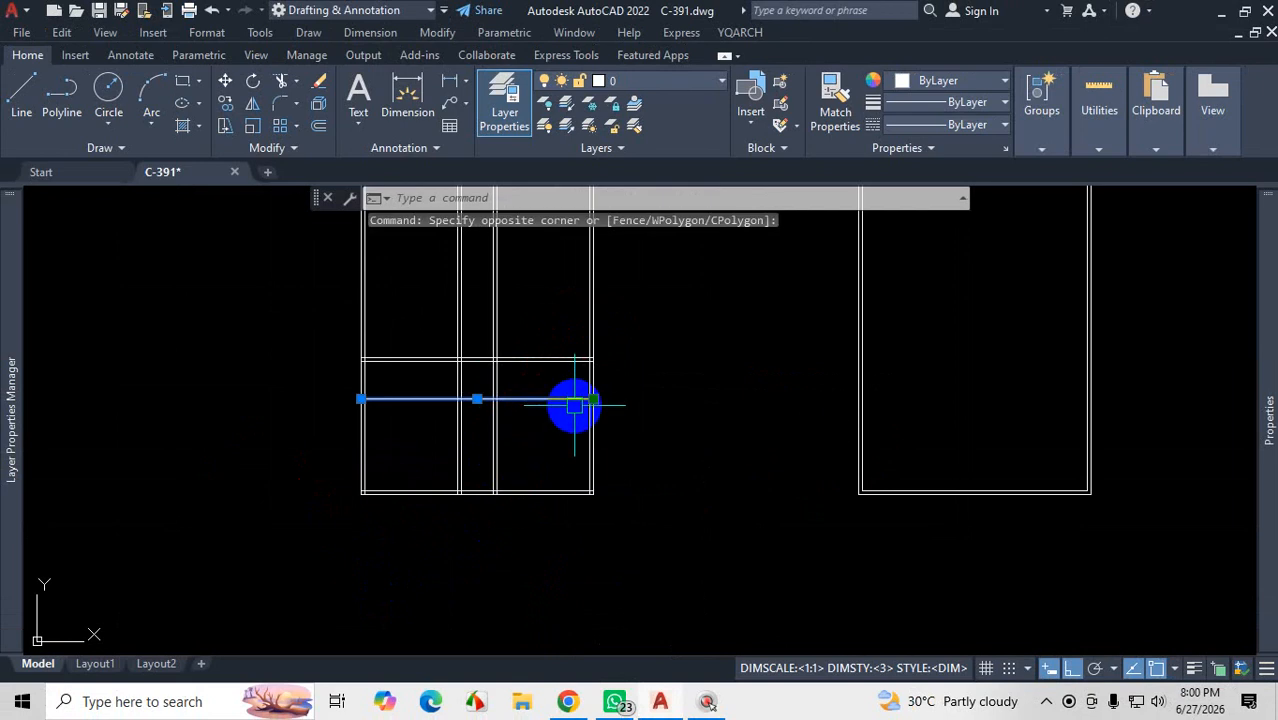
key("Delete")
Step: Mark the lower inner wall line between the bathroom's side walls with on-screen ink, and clear the markup
scroll(465, 491, "up", 3)
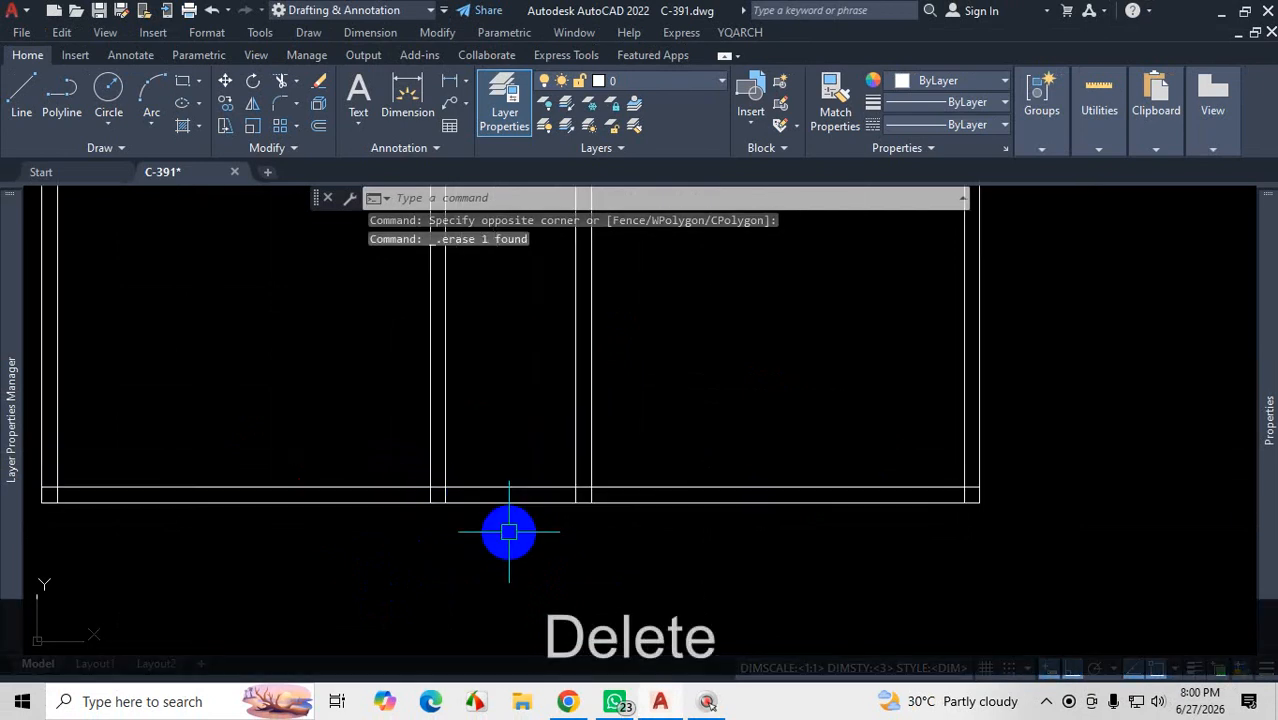
scroll(509, 532, "down", 5)
scroll(502, 542, "up", 6)
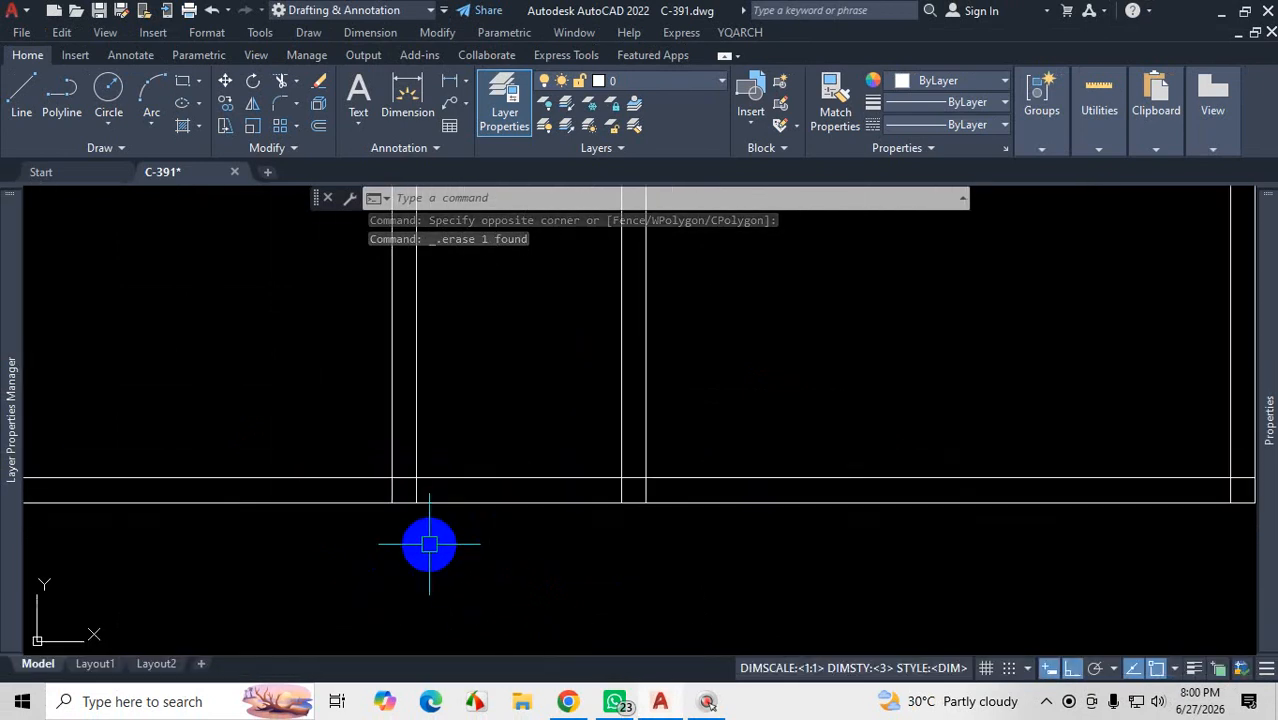
scroll(513, 513, "down", 2)
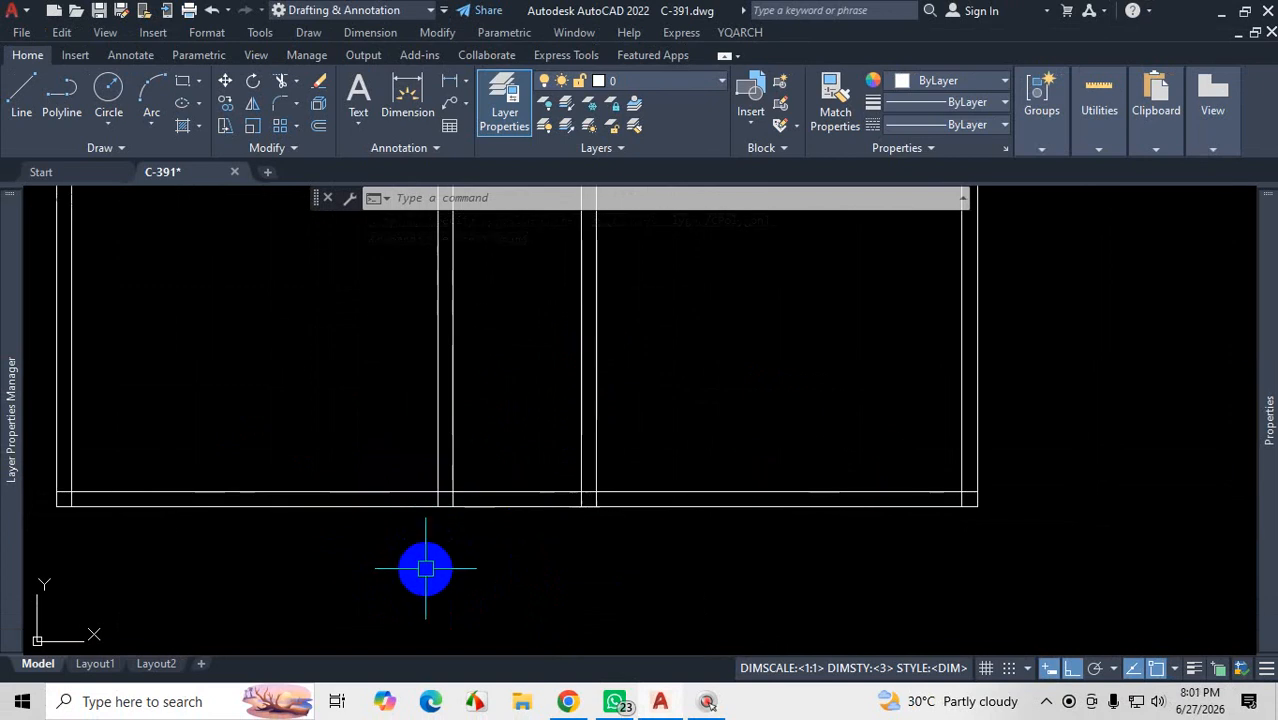
key("ctrl+1")
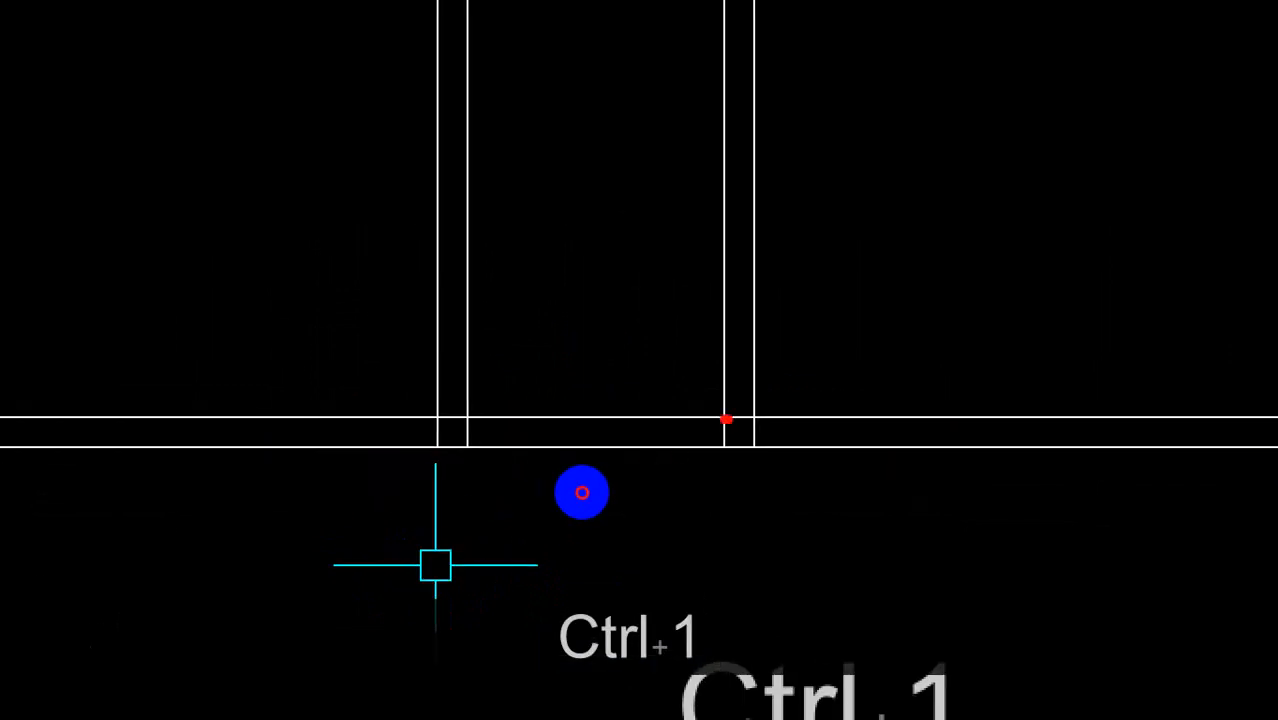
left_click_drag(727, 420, 448, 428)
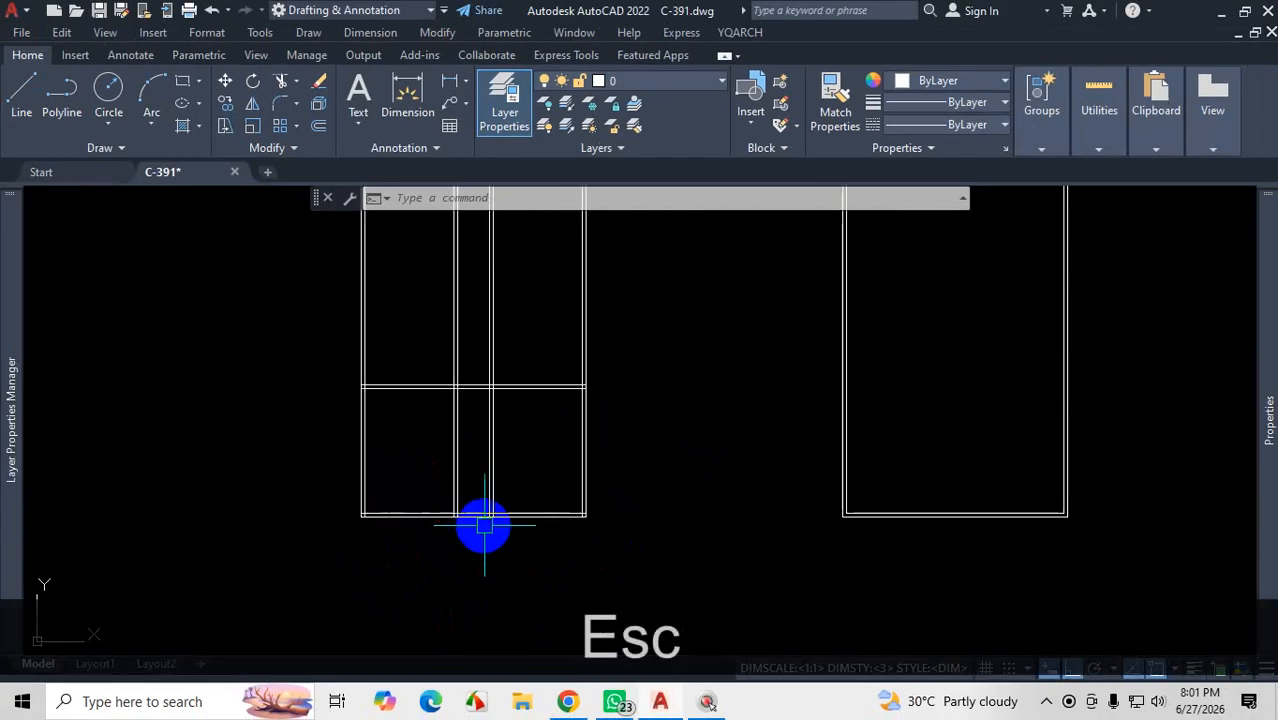
key("Escape")
scroll(482, 398, "up", 5)
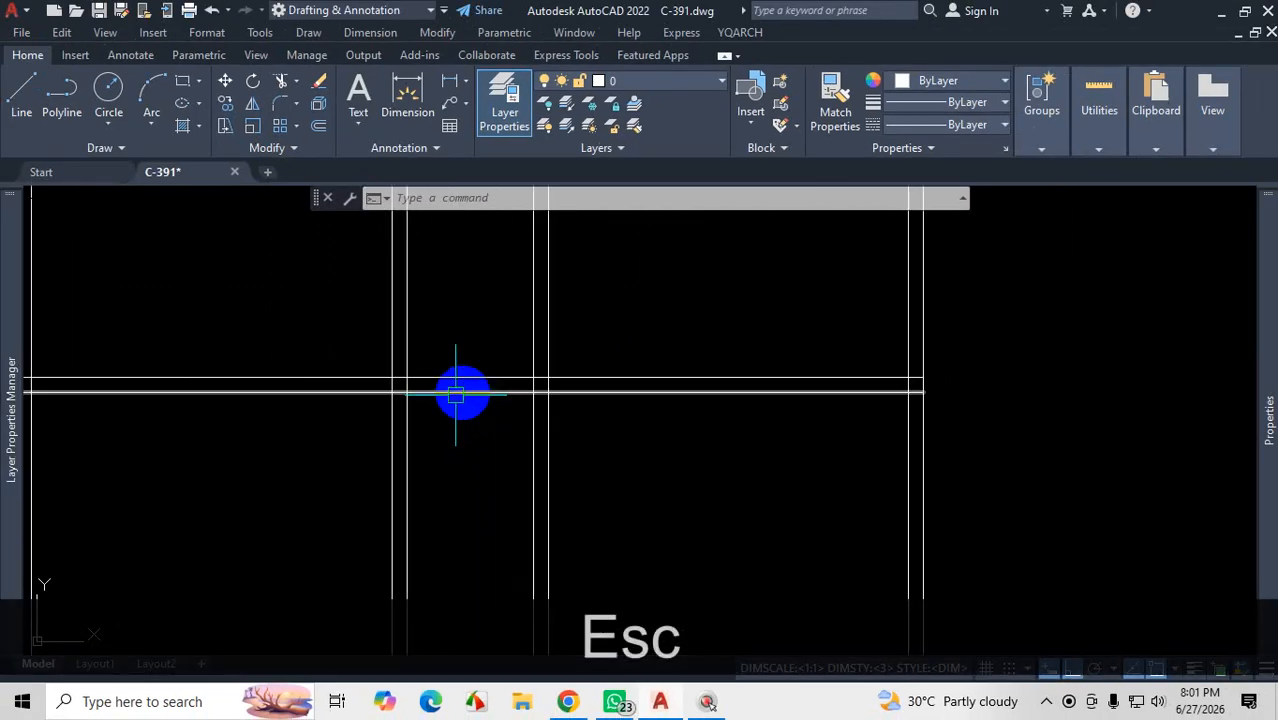
Step: Switch to the floor plan PDF in Chrome, check the narrow bathroom's wall layout, and return to AutoCAD
left_click(566, 703)
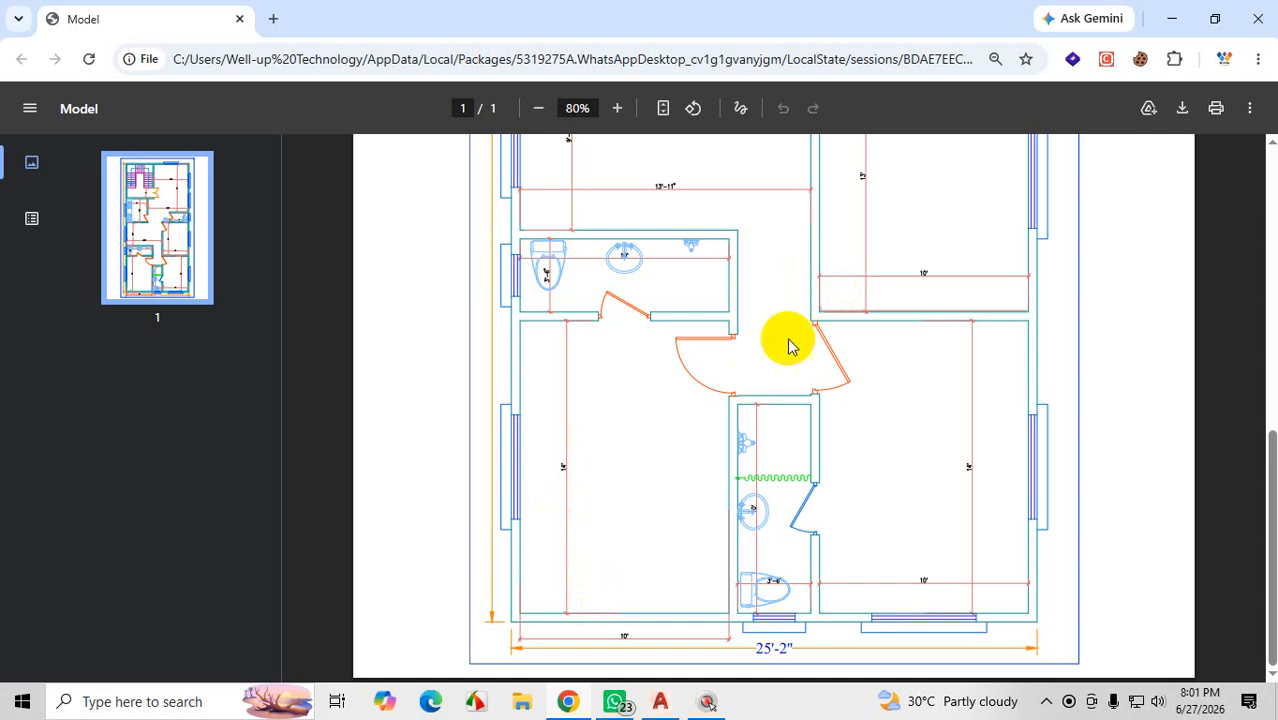
left_click(1170, 17)
scroll(763, 341, "down", 3)
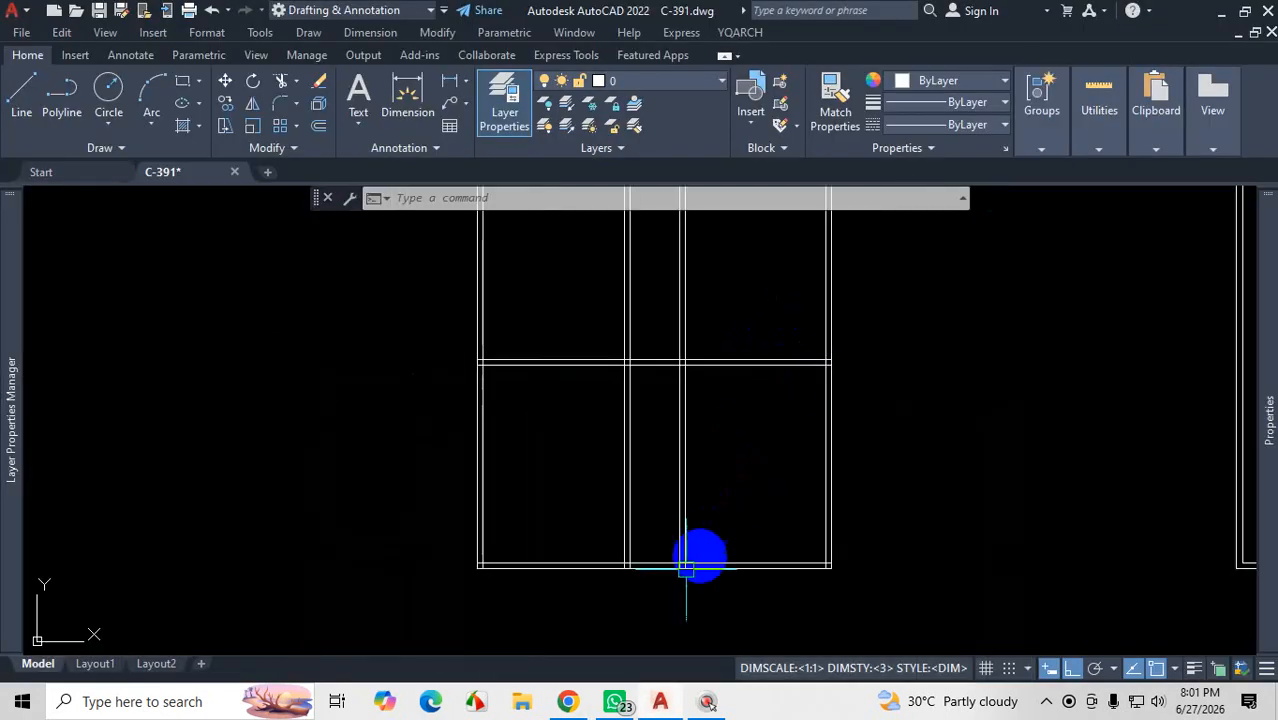
Step: Mark the lower inner wall line and the bathroom's two side wall lines crossing it with ink, and clear the markup
scroll(619, 599, "up", 3)
key("ctrl+1")
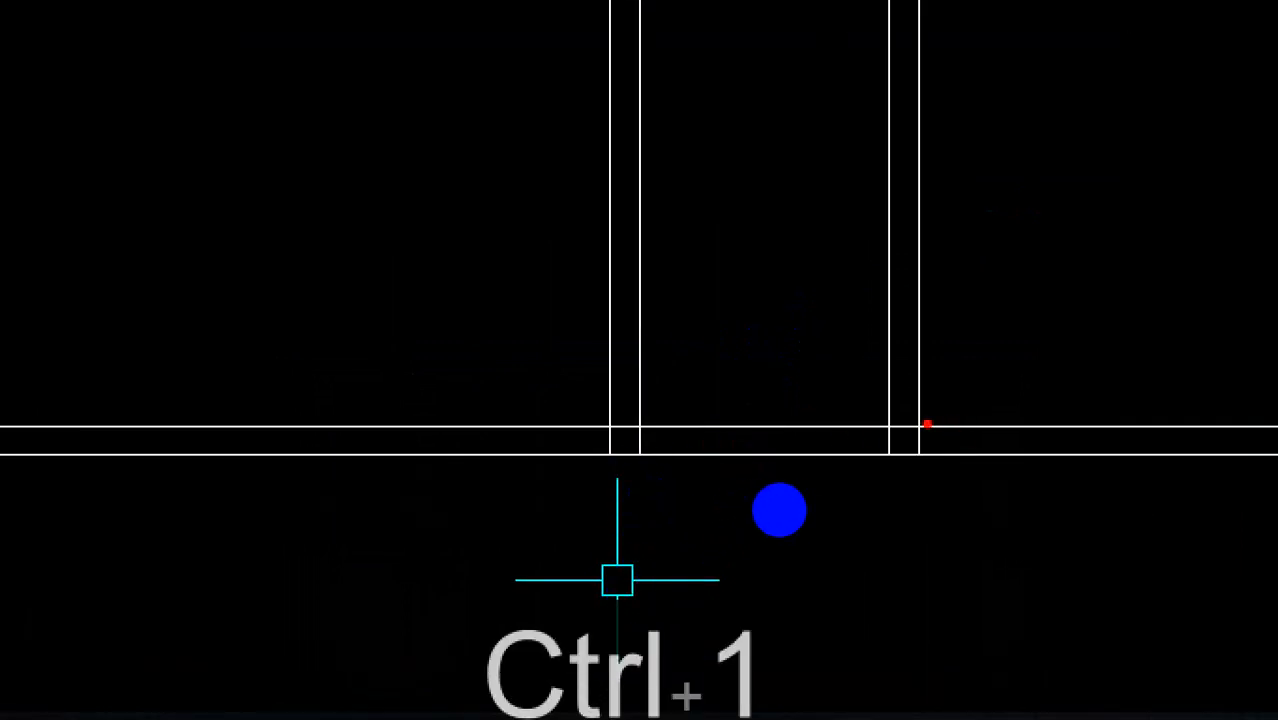
left_click_drag(927, 424, 556, 429)
left_click_drag(636, 180, 632, 296)
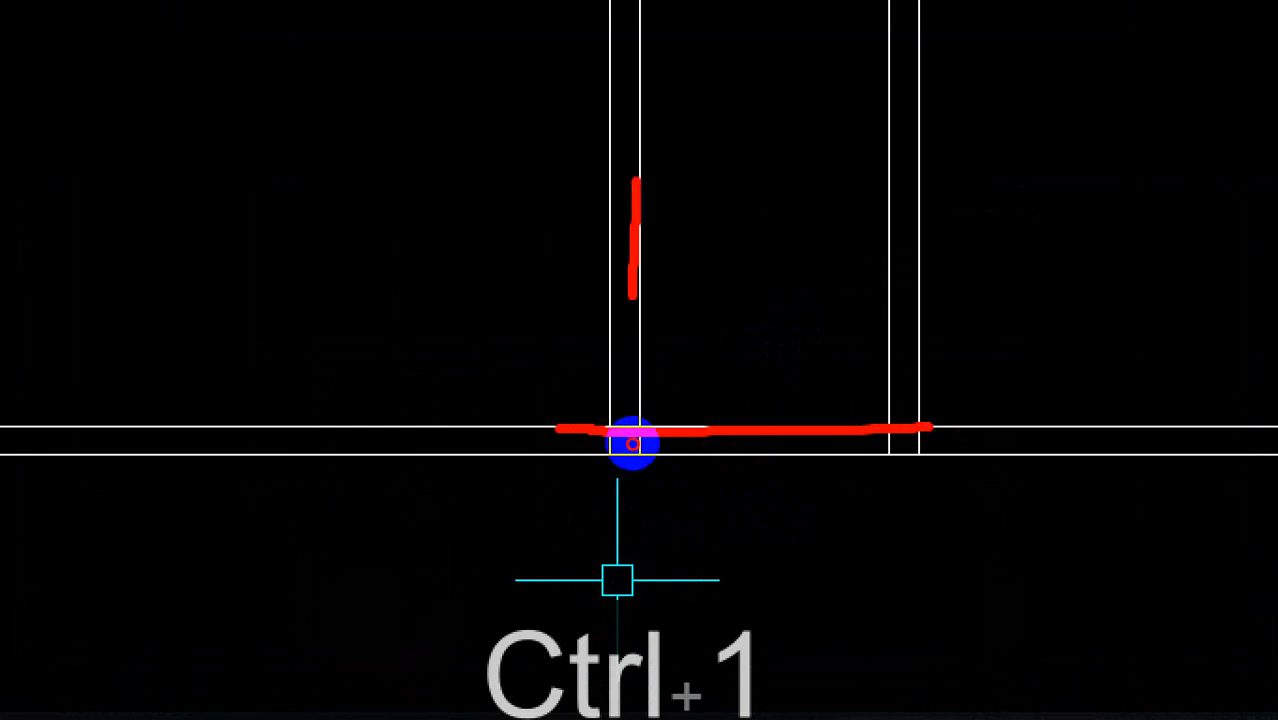
left_click_drag(633, 443, 642, 438)
left_click_drag(886, 205, 894, 565)
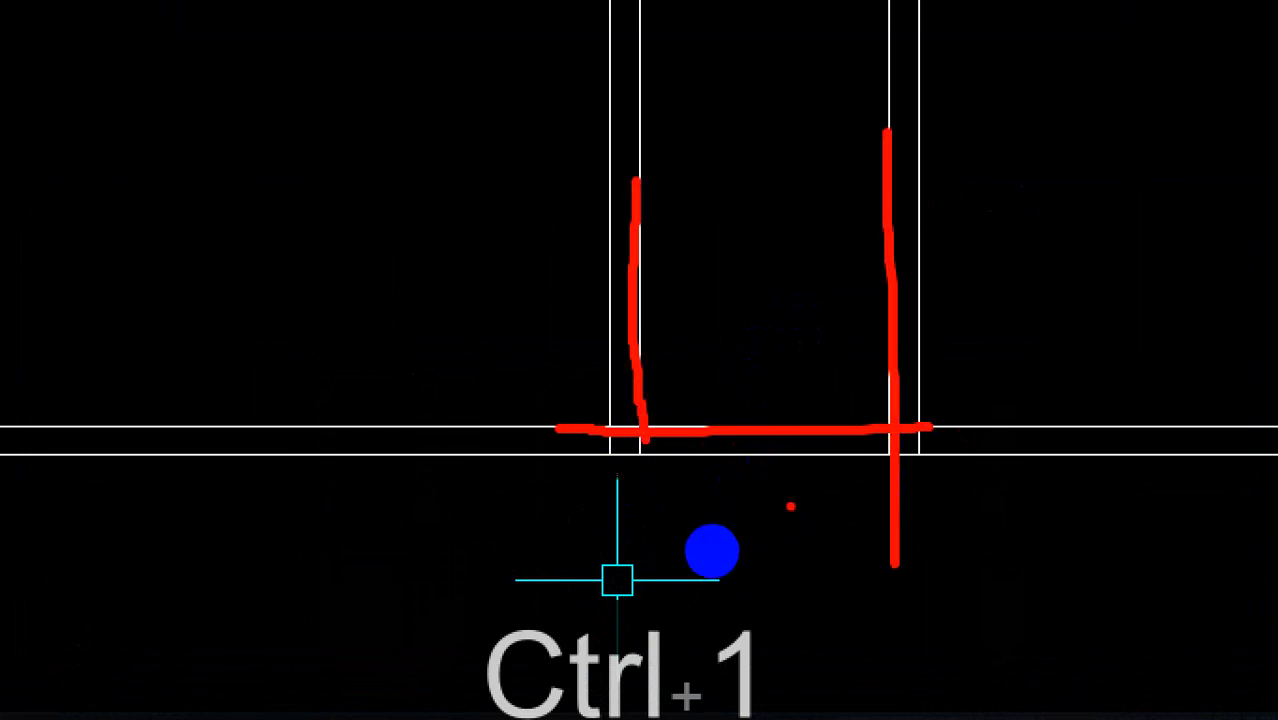
key("Escape")
Step: Mark the two cross-wall lines between the bathroom's side walls and the adjoining vertical lines with ink, and clear the markup
key("ctrl+1")
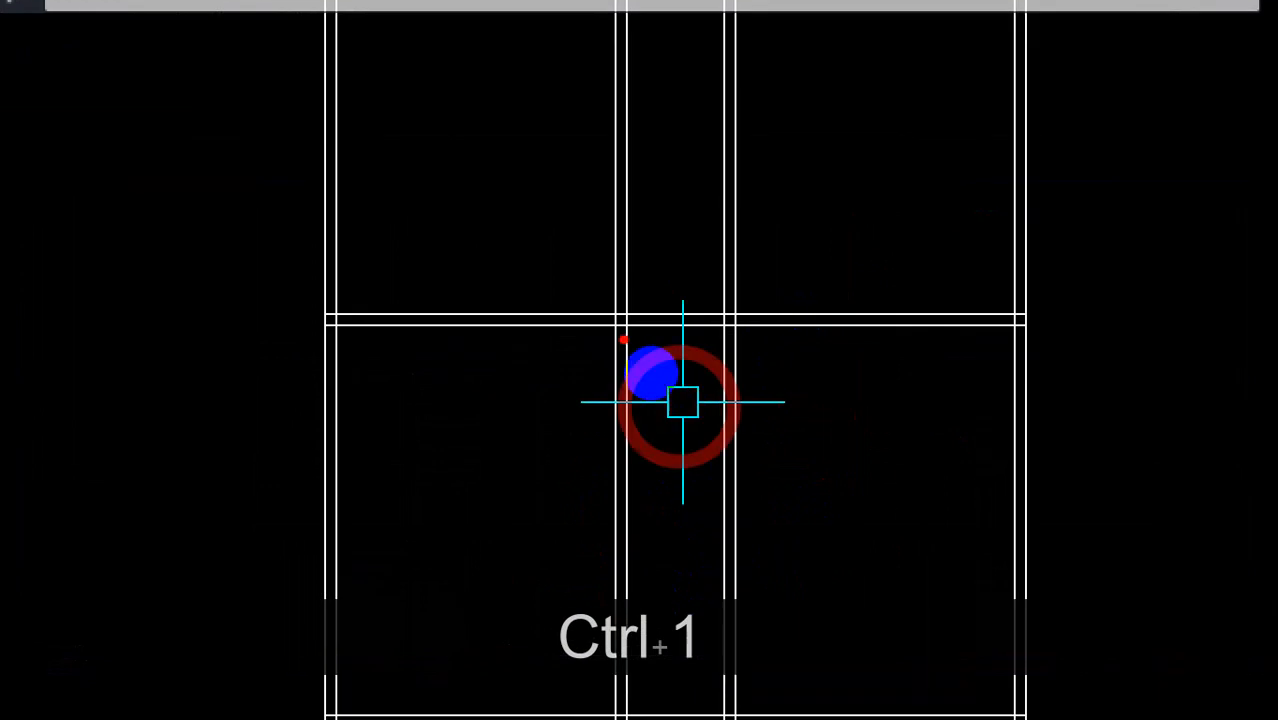
left_click_drag(627, 312, 720, 312)
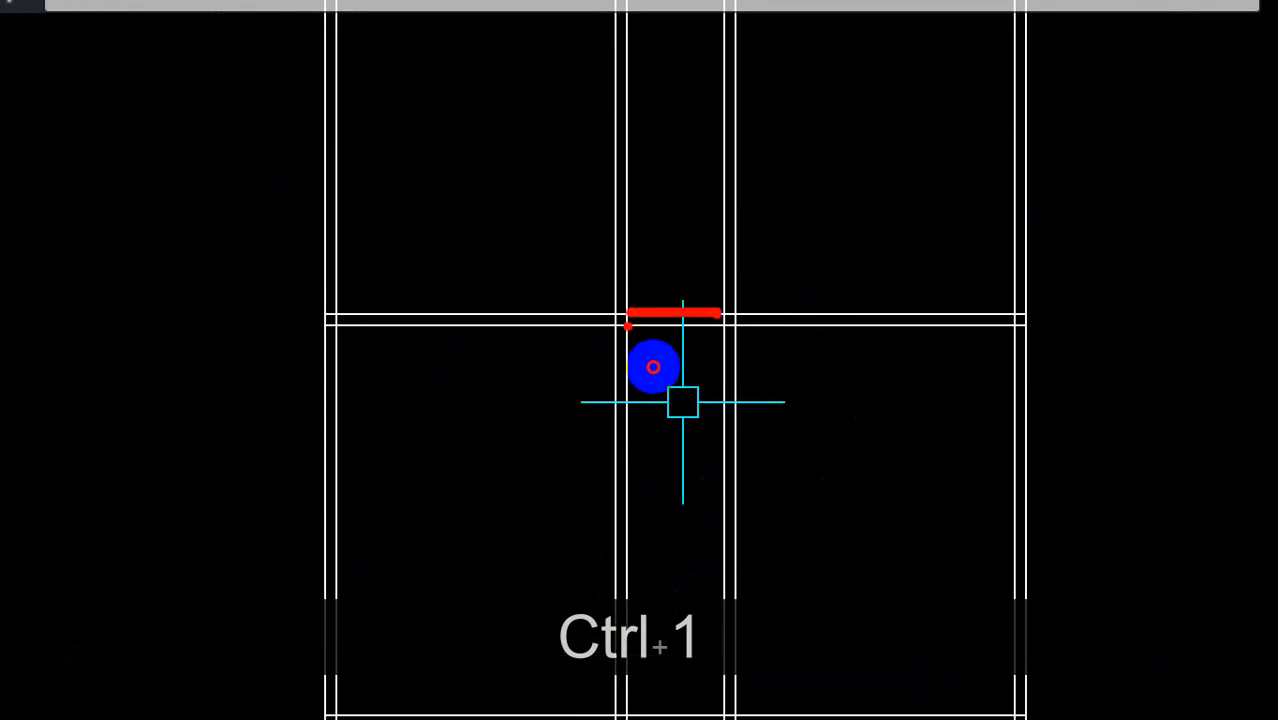
left_click_drag(627, 325, 720, 325)
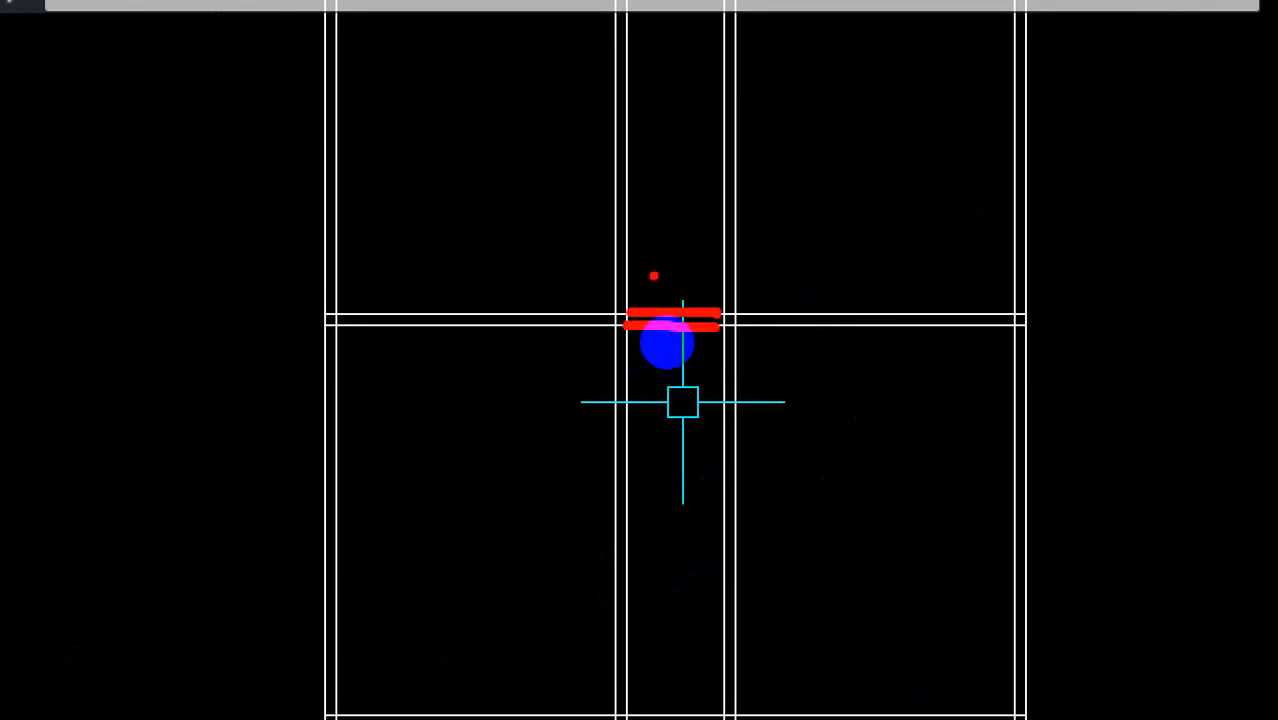
left_click_drag(626, 221, 632, 372)
left_click_drag(722, 194, 732, 437)
key("Escape")
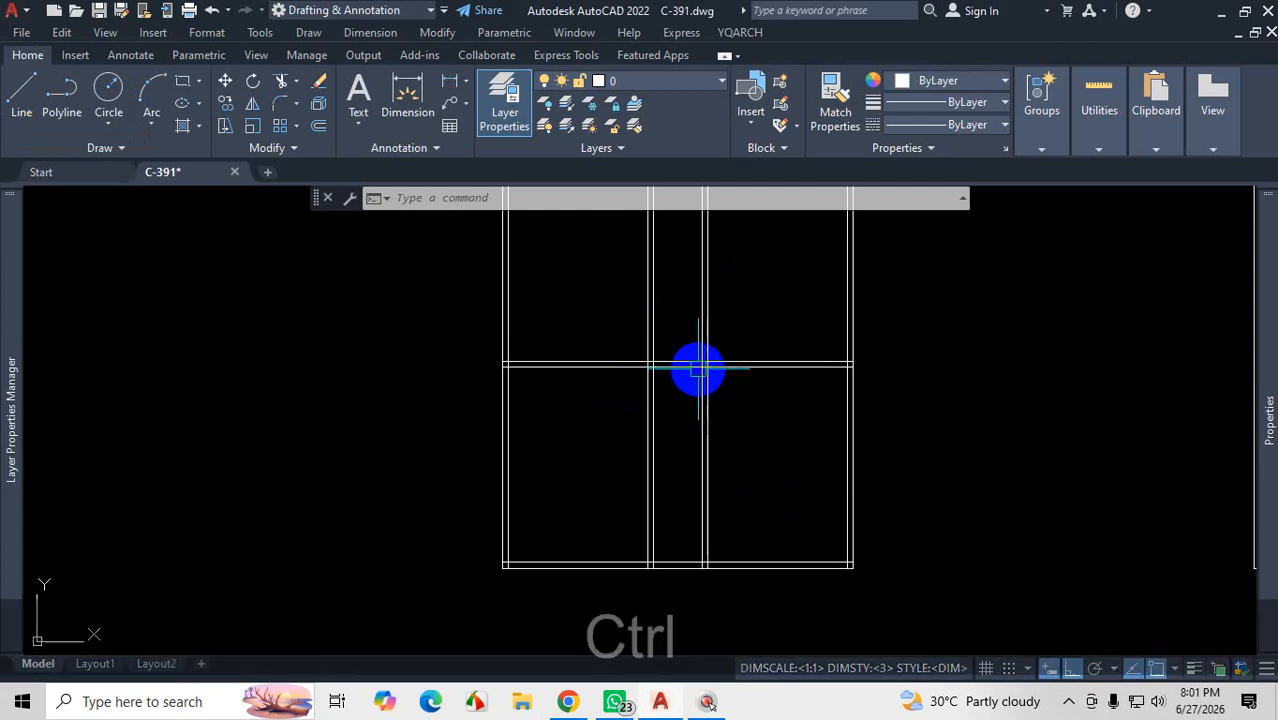
Step: Mark the Trim tool with on-screen ink, write its TR shortcut beside it, and clear the markup
key("ctrl+1")
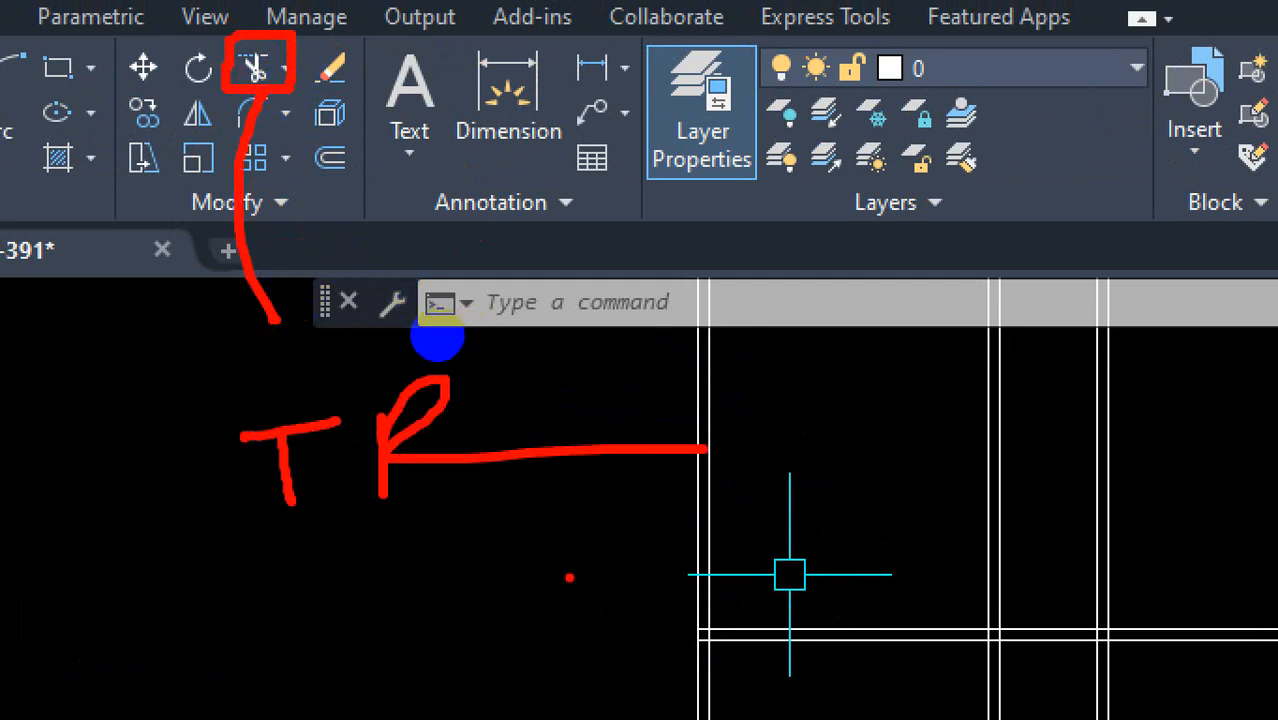
key("Escape")
scroll(474, 331, "down", 2)
scroll(609, 492, "up", 4)
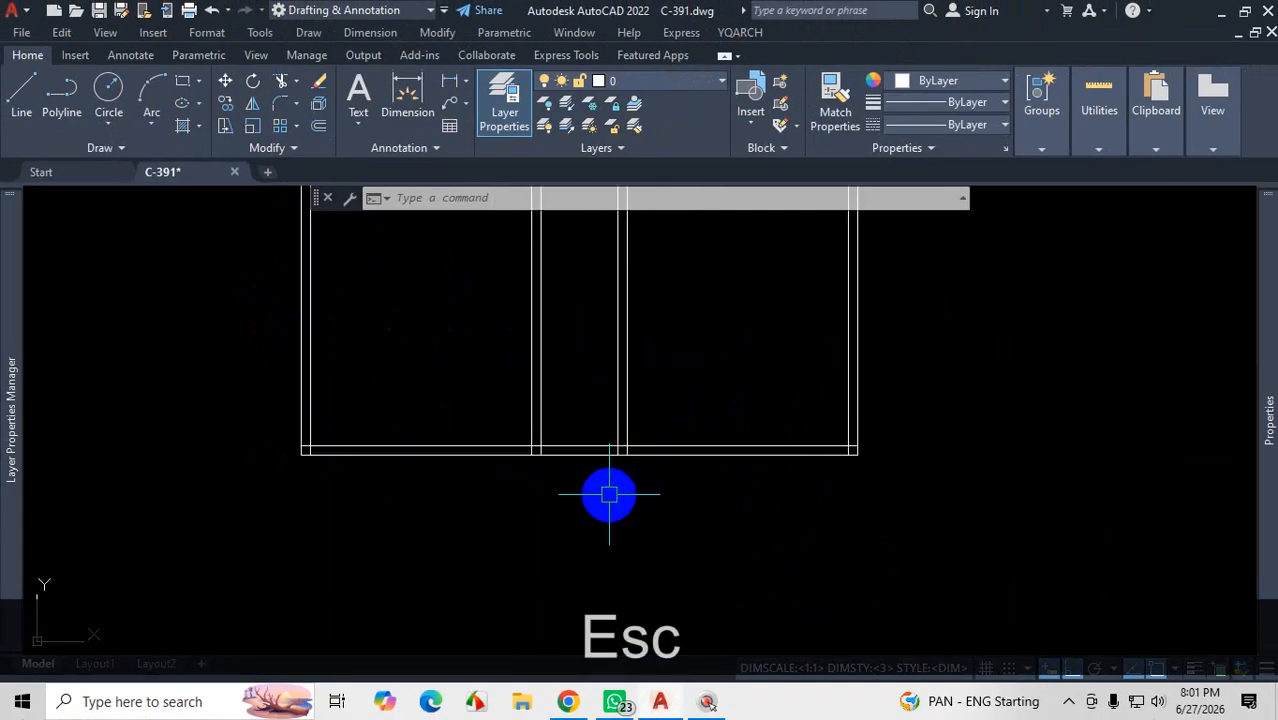
Step: Start the Trim command, outline its pick box and selection prompt with on-screen ink, and clear the markup
type("tr")
key("Return")
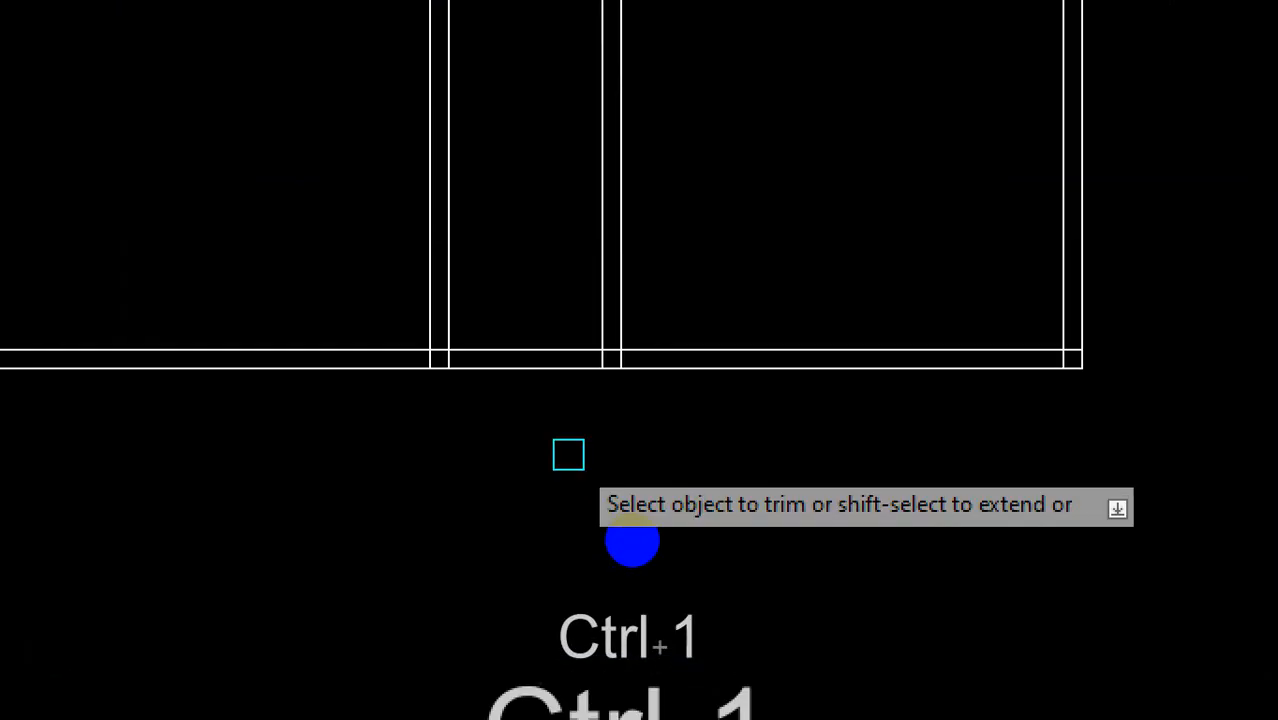
key("ctrl+1")
mouse_move(505, 511)
left_mouse_down()
mouse_move(700, 519)
mouse_move(713, 457)
mouse_move(562, 434)
mouse_move(500, 465)
mouse_move(725, 533)
mouse_move(716, 430)
mouse_move(475, 414)
mouse_move(487, 505)
mouse_move(690, 540)
left_mouse_up()
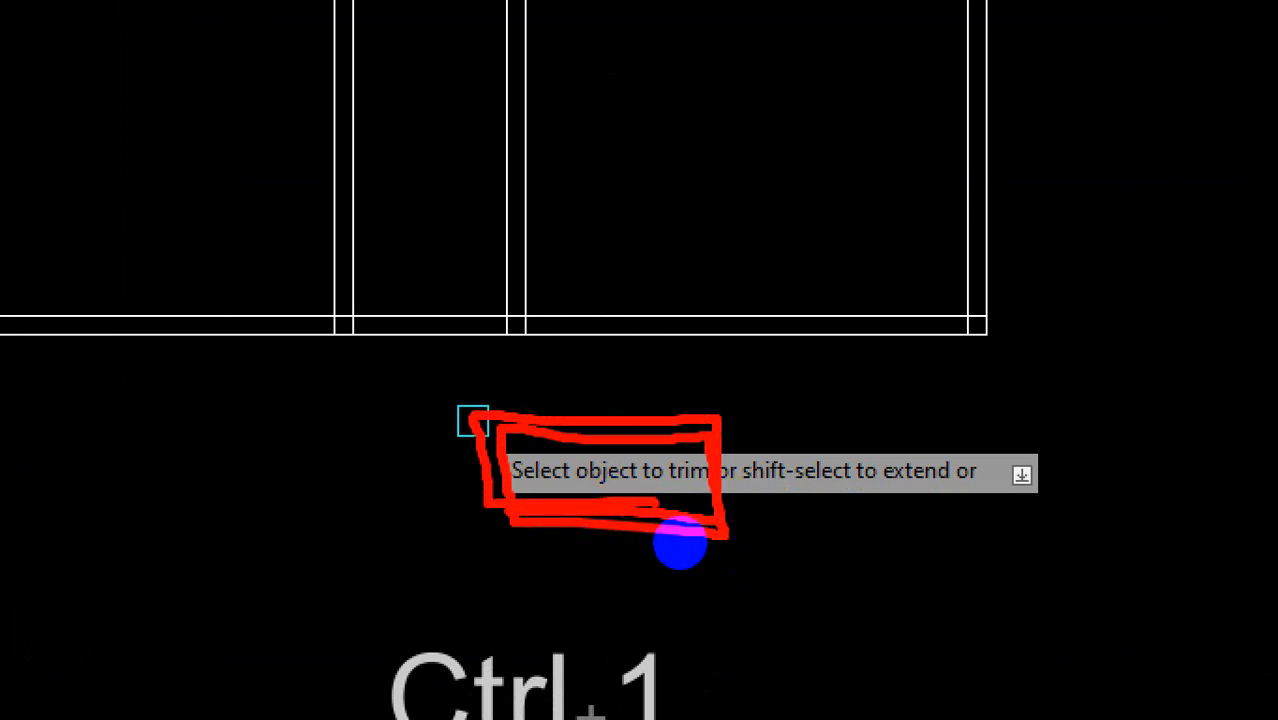
key("Escape")
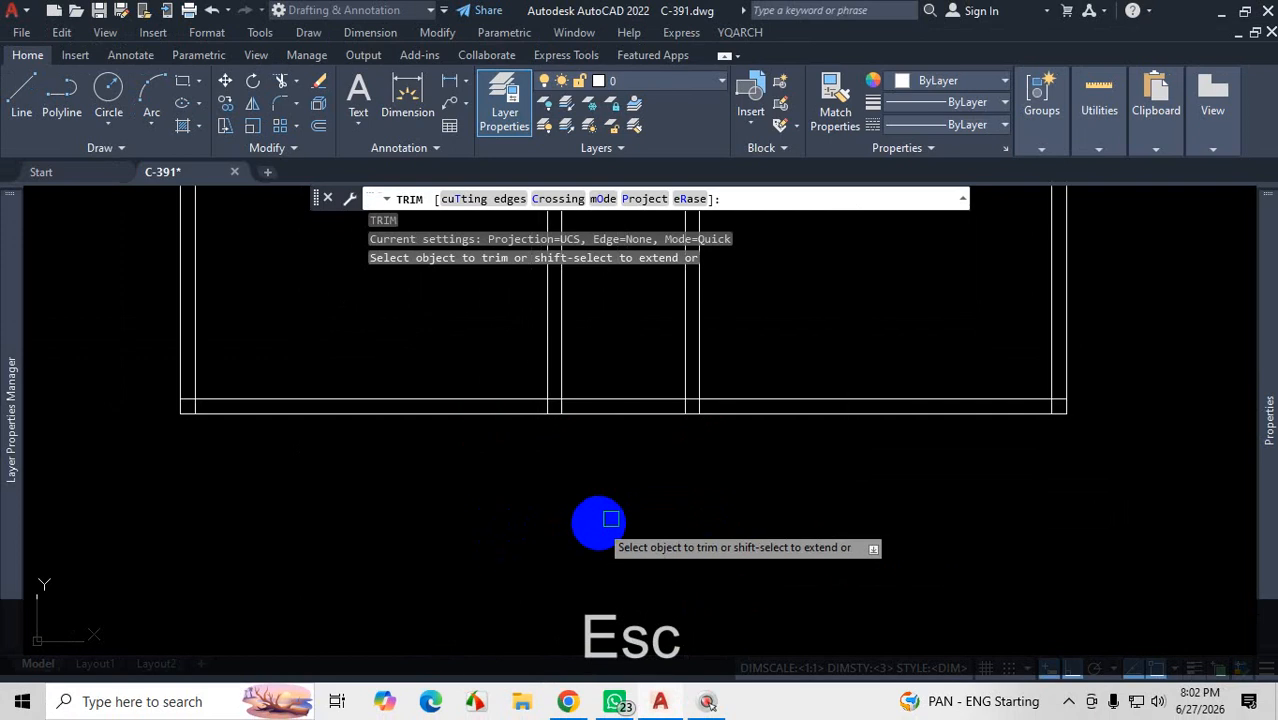
Step: Mark the lower inner wall segment crossing the bathroom's right side wall and its two bounding lines with ink, and clear it
scroll(499, 442, "up", 7)
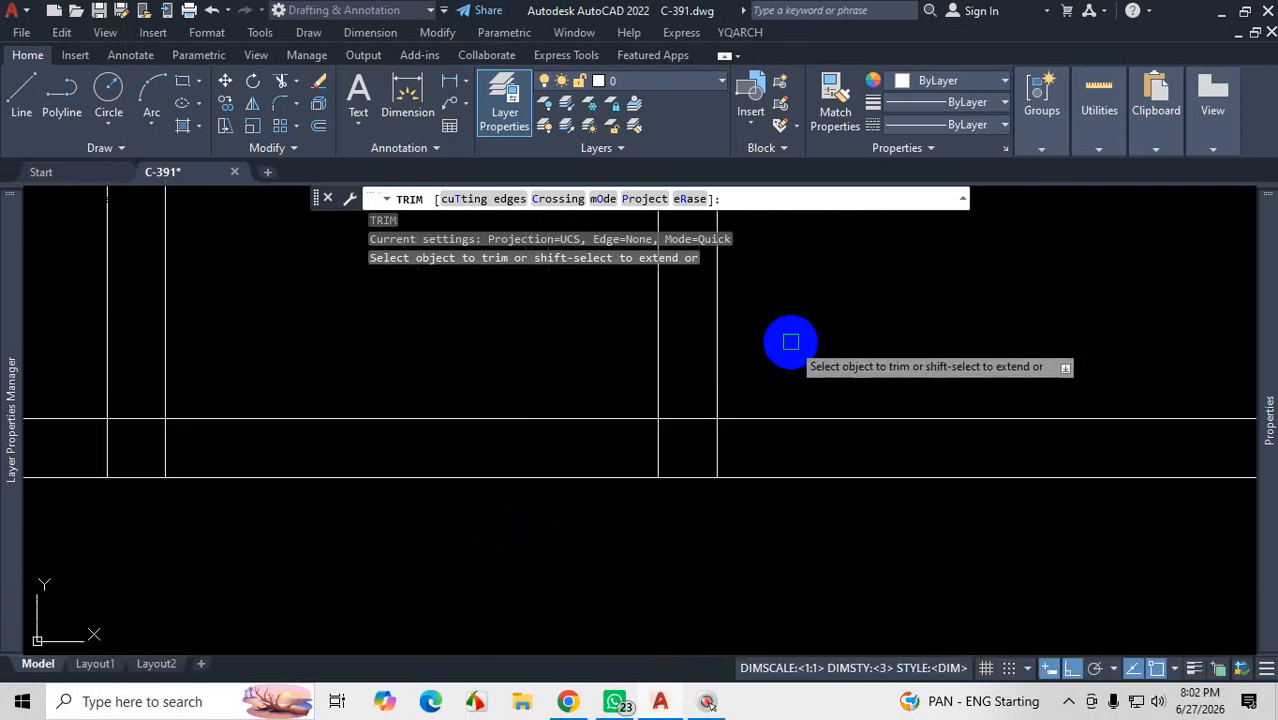
scroll(688, 442, "up", 2)
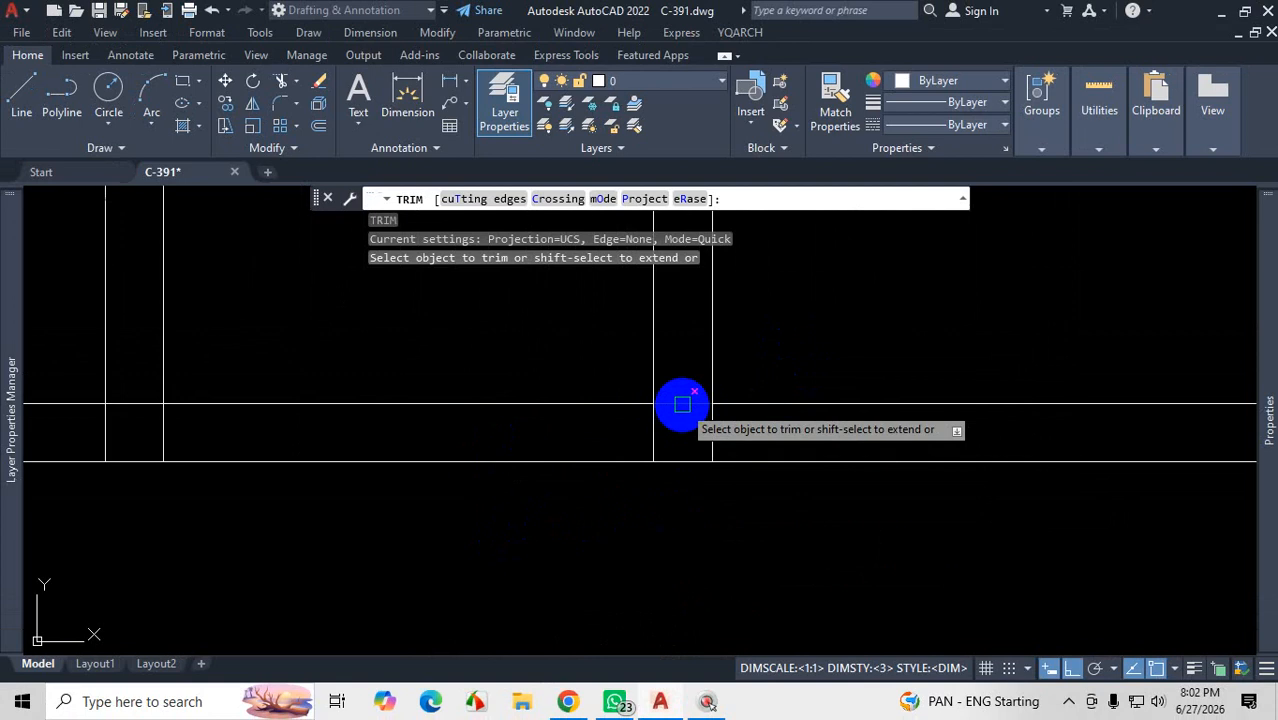
key("ctrl+1")
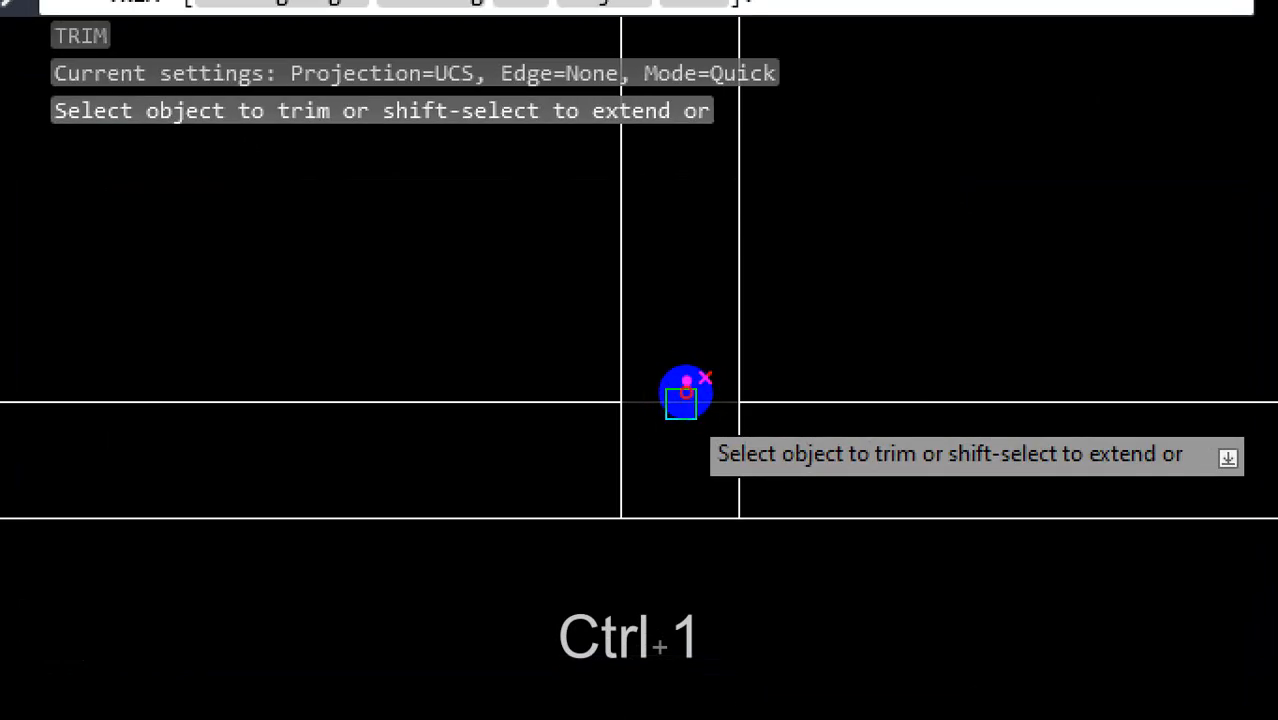
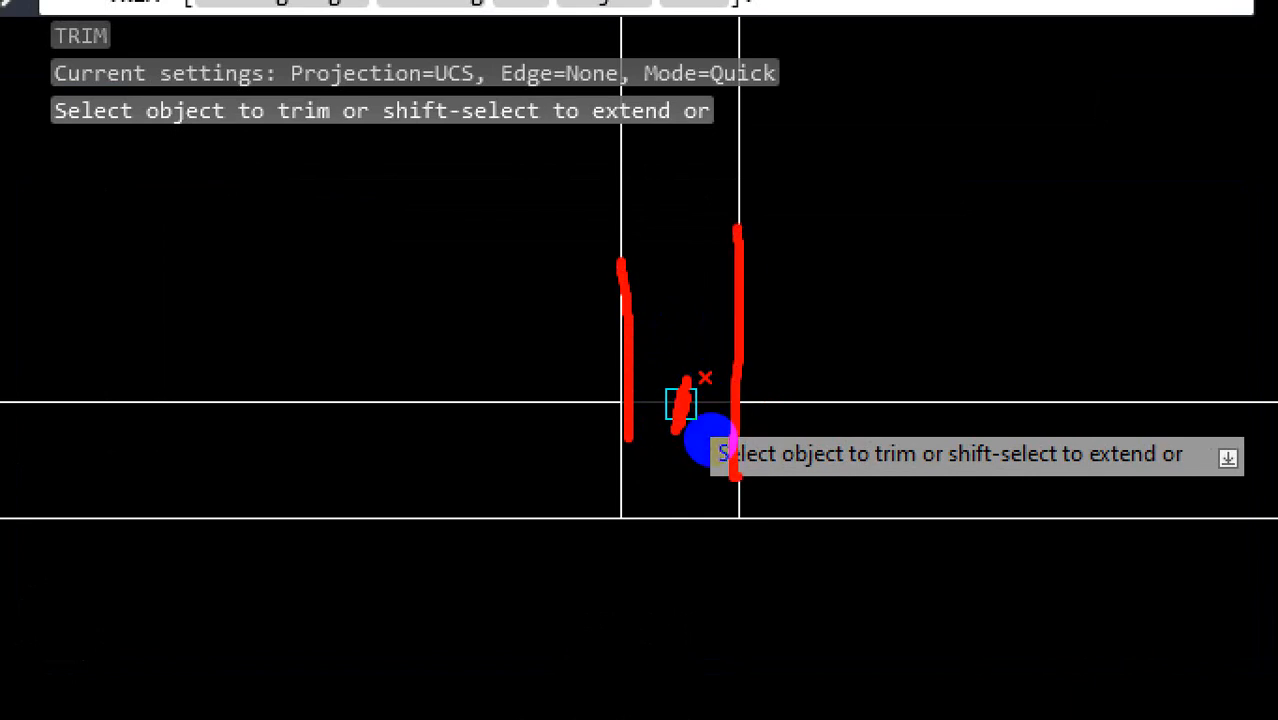
key("Escape")
scroll(630, 439, "down", 15)
scroll(716, 462, "up", 8)
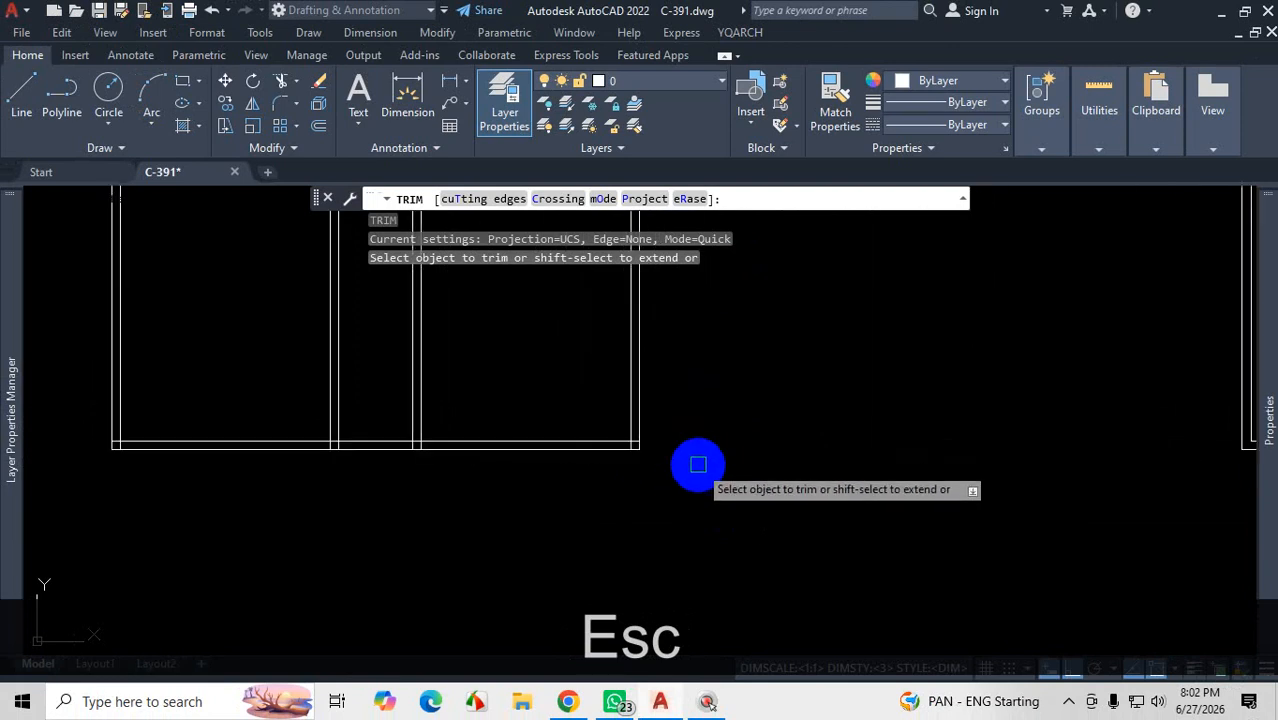
Step: Mark the trim preview and its bounding line at the plan's lower-right wall corner with on-screen ink, and clear the markup
scroll(698, 464, "up", 8)
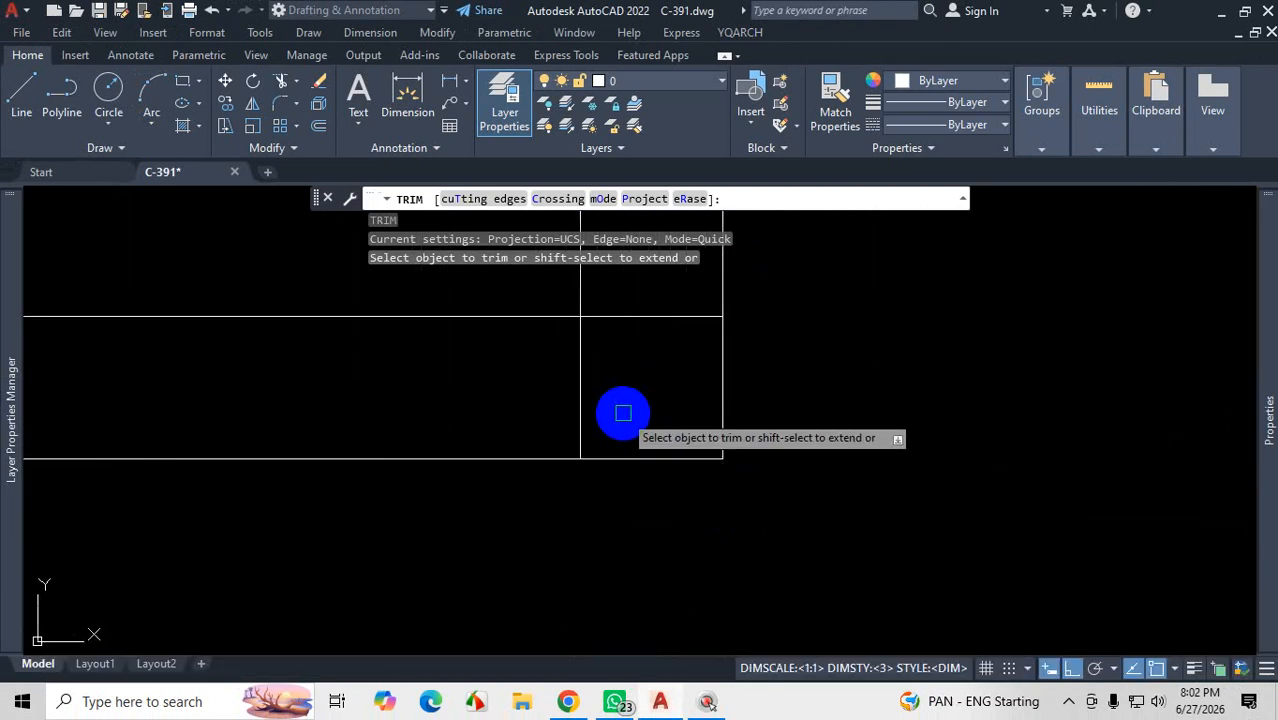
key("ctrl+1")
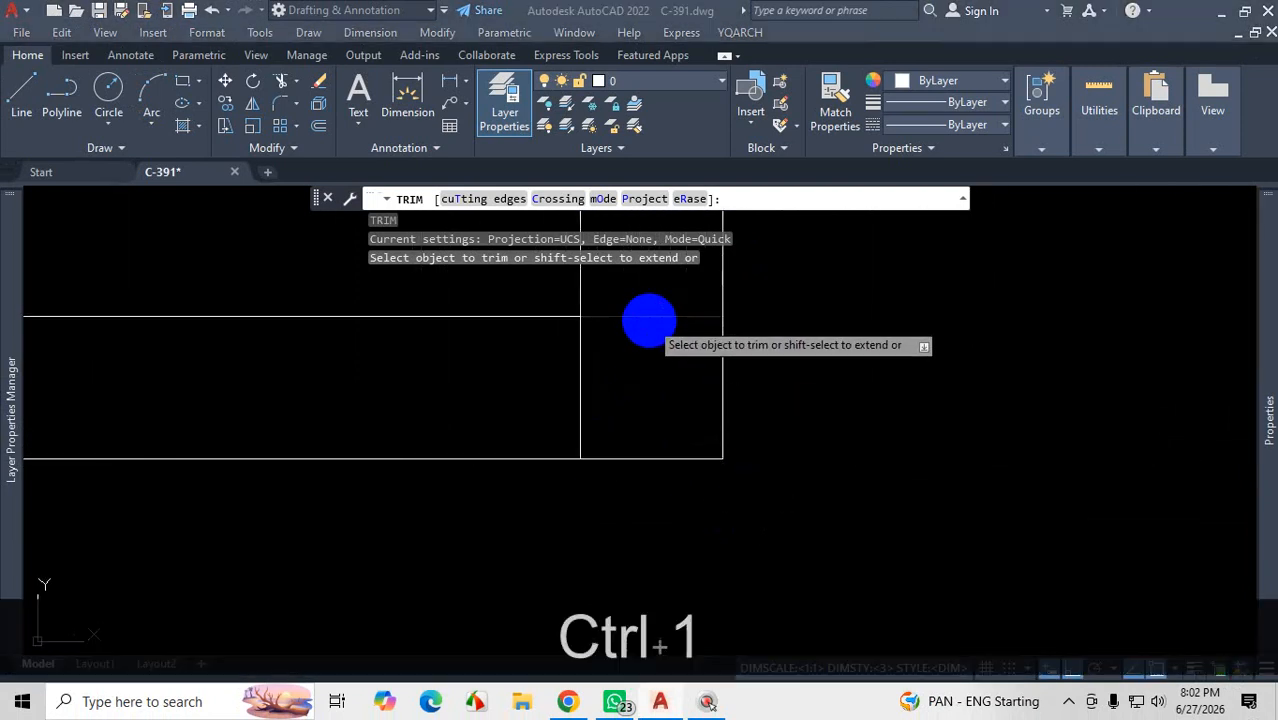
left_click_drag(512, 212, 508, 340)
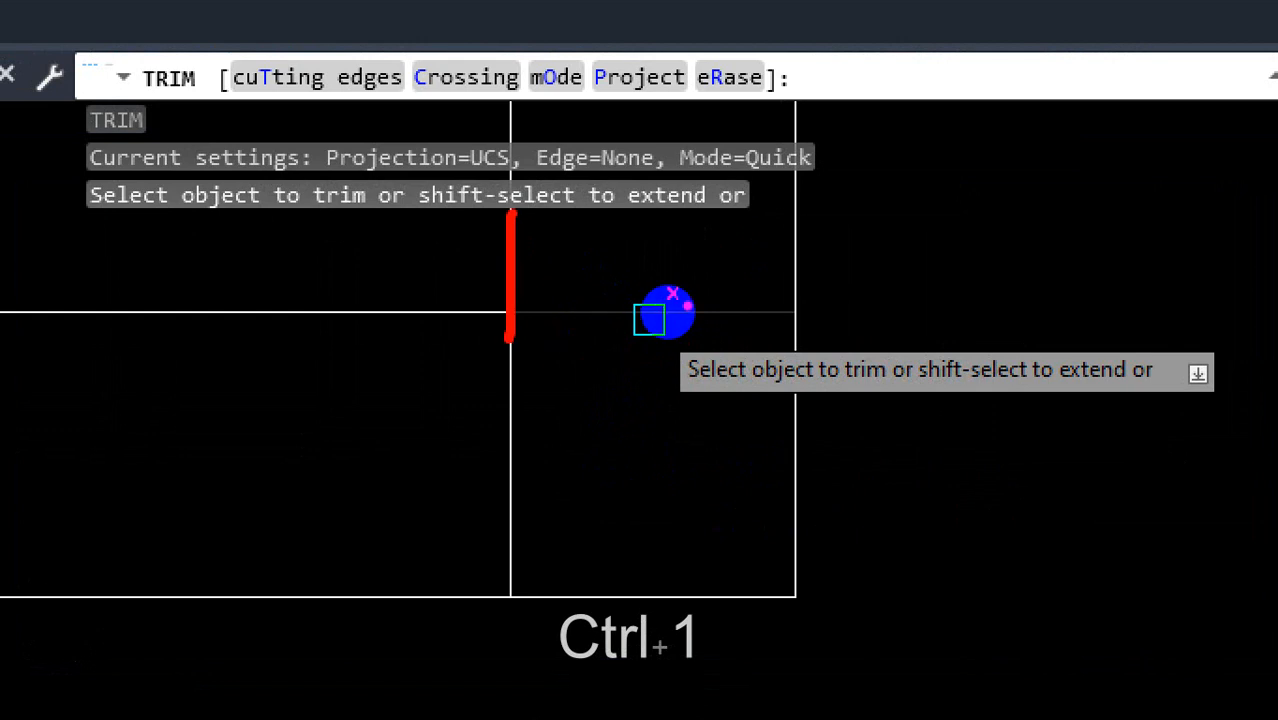
left_click_drag(699, 281, 606, 344)
left_click_drag(615, 294, 686, 346)
key("Escape")
Step: Mark the inner wall line on both sides of its crossing at the lower-right corner with ink, and clear the markup
scroll(775, 364, "down", 4)
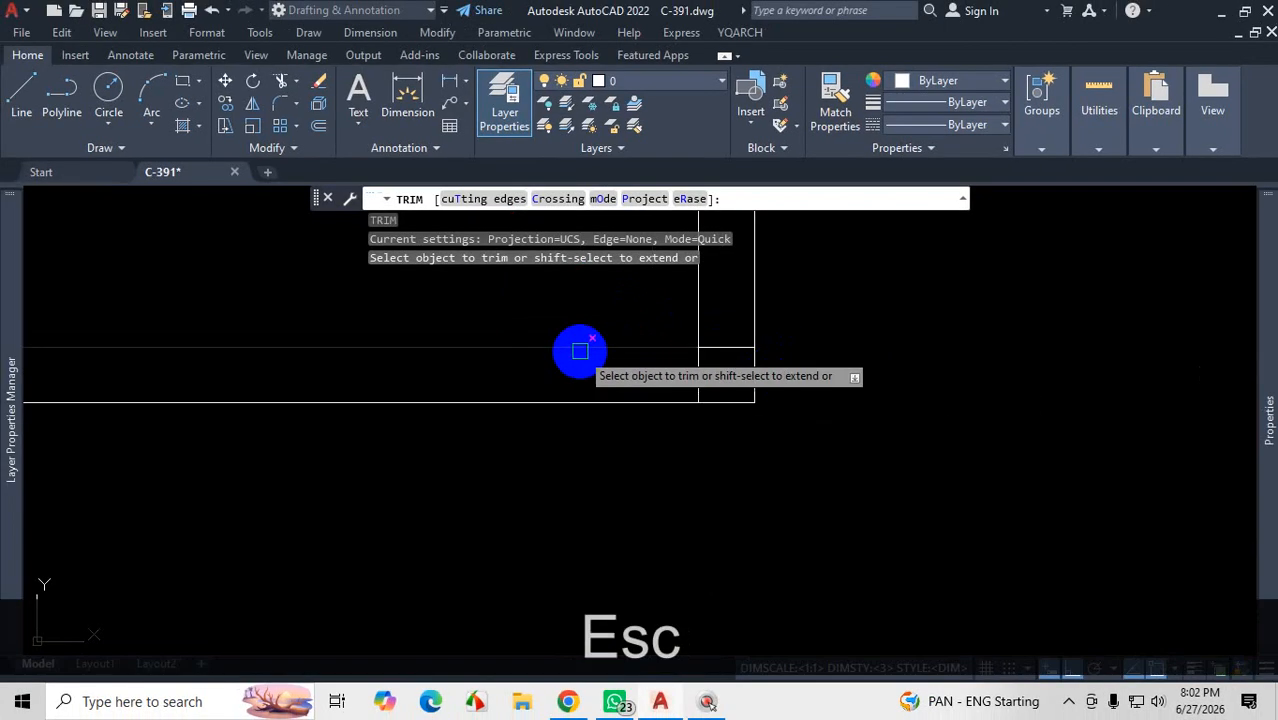
key("ctrl+1")
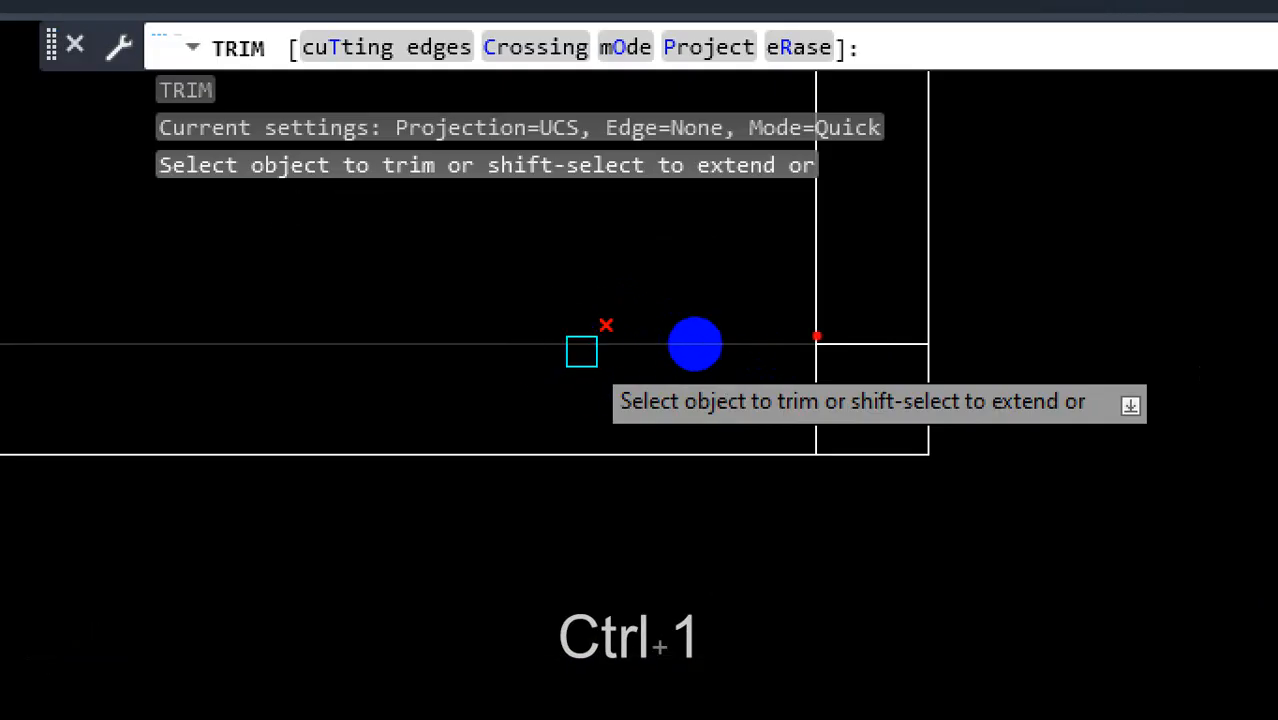
left_click_drag(821, 308, 827, 415)
left_click_drag(928, 353, 433, 373)
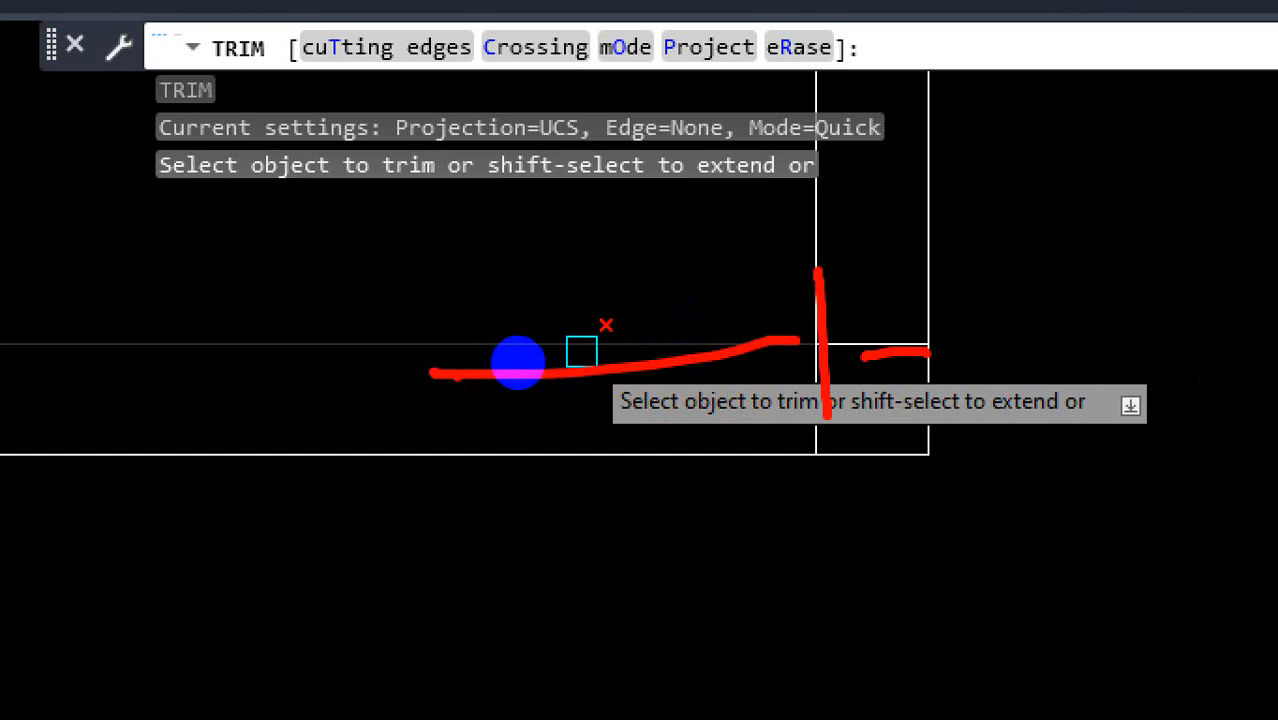
key("Escape")
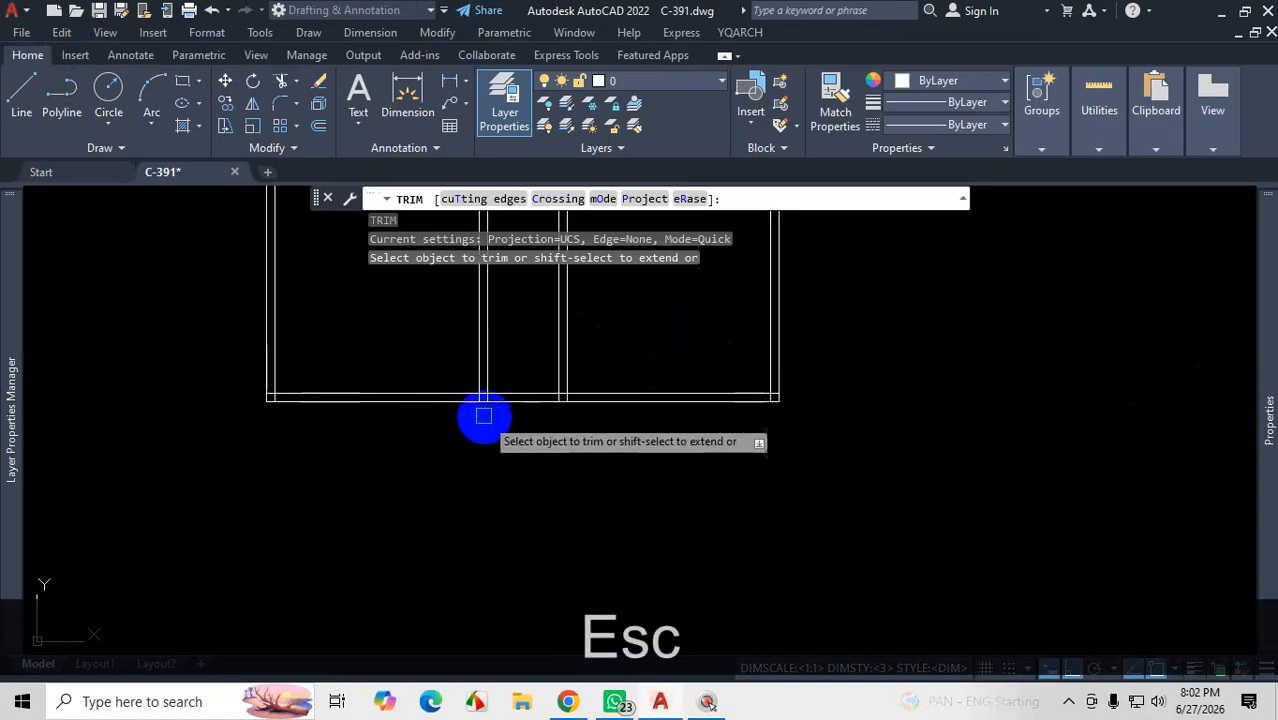
Step: Trim the lower inner wall line between the double lines of both bathroom side walls, and end the Trim command
scroll(511, 389, "up", 4)
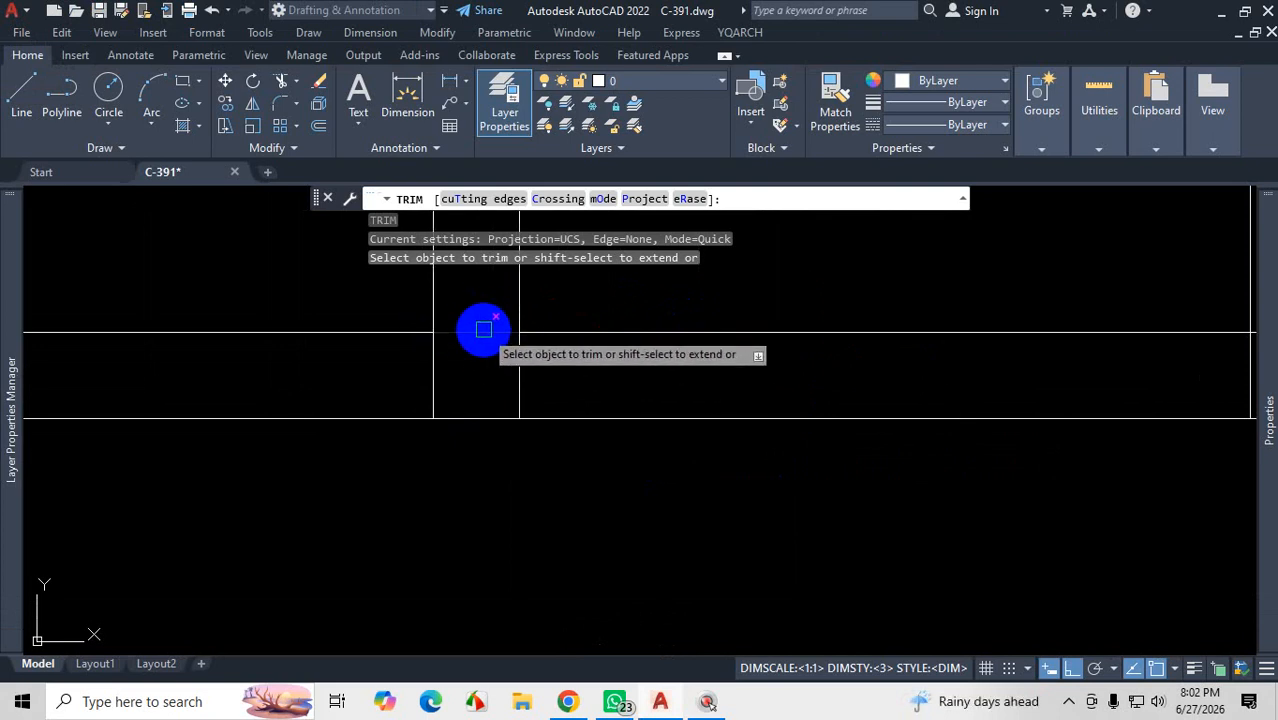
left_click(483, 331)
scroll(474, 332, "down", 4)
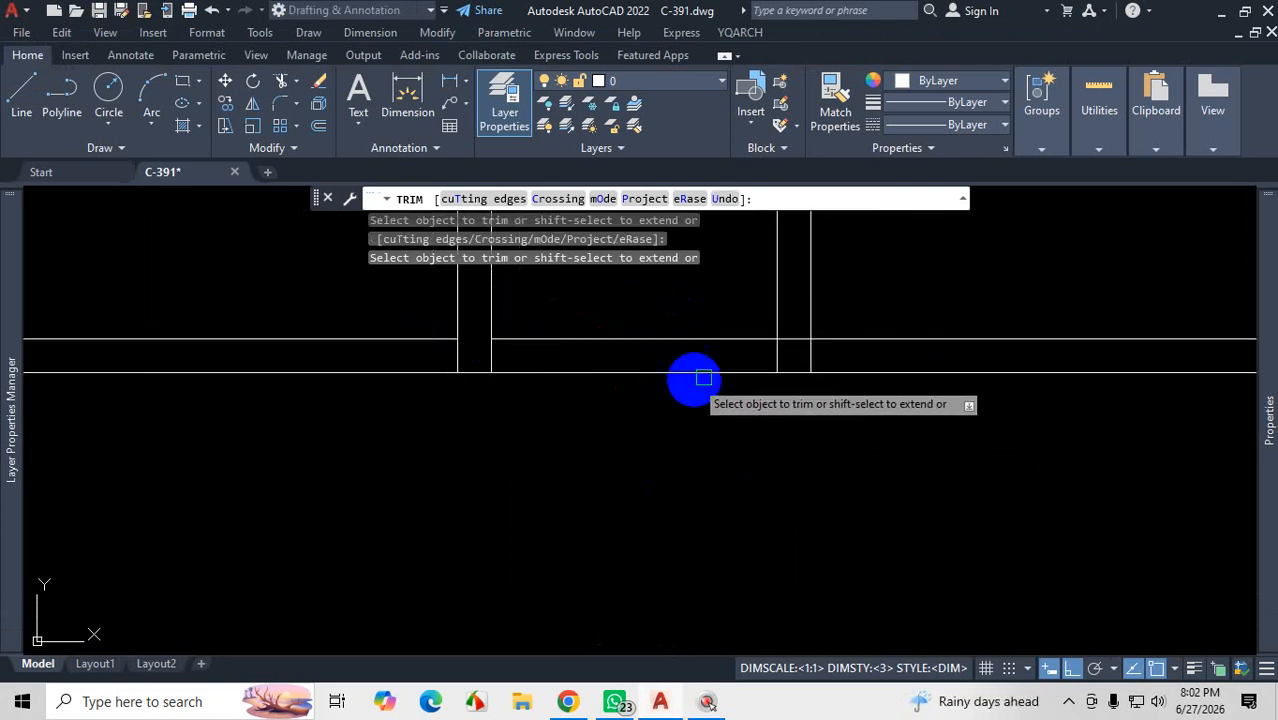
scroll(788, 337, "up", 6)
left_click(807, 342)
scroll(605, 528, "down", 6)
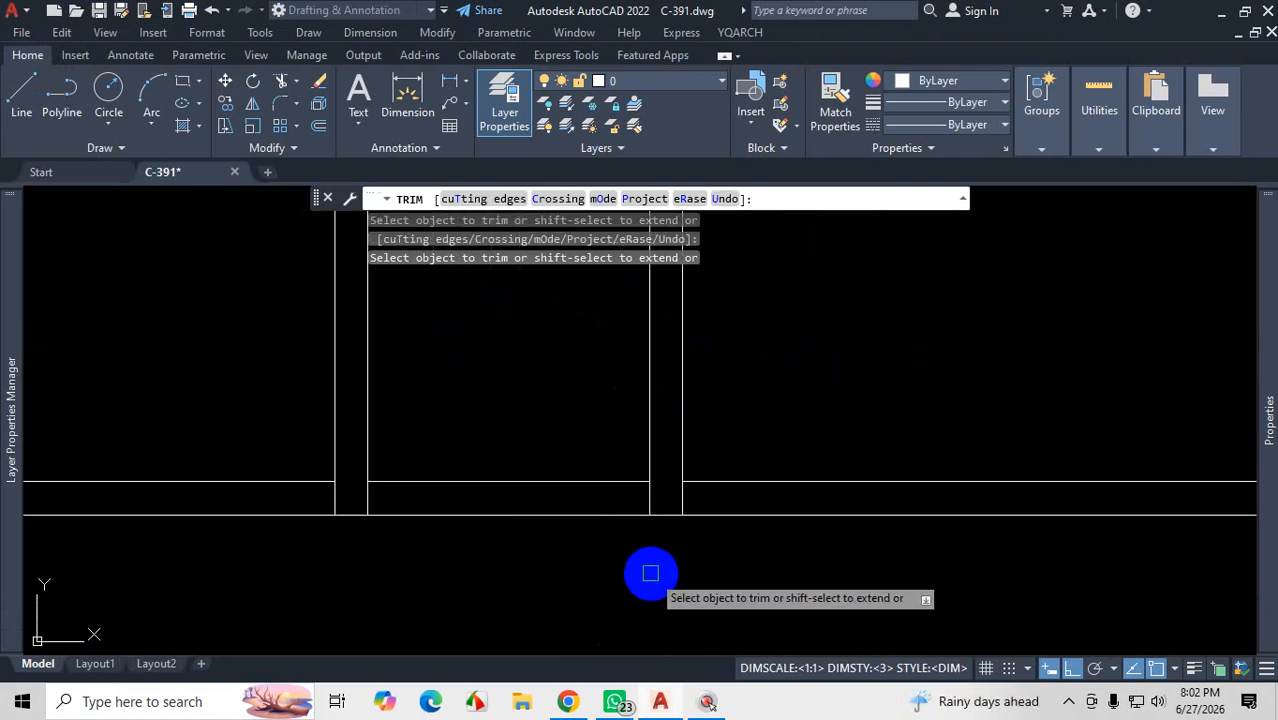
key("Escape")
Step: Select the inner wall segment between the bathroom's side walls to inspect it, and undo the trimming of the lower inner wall line
left_click(506, 480)
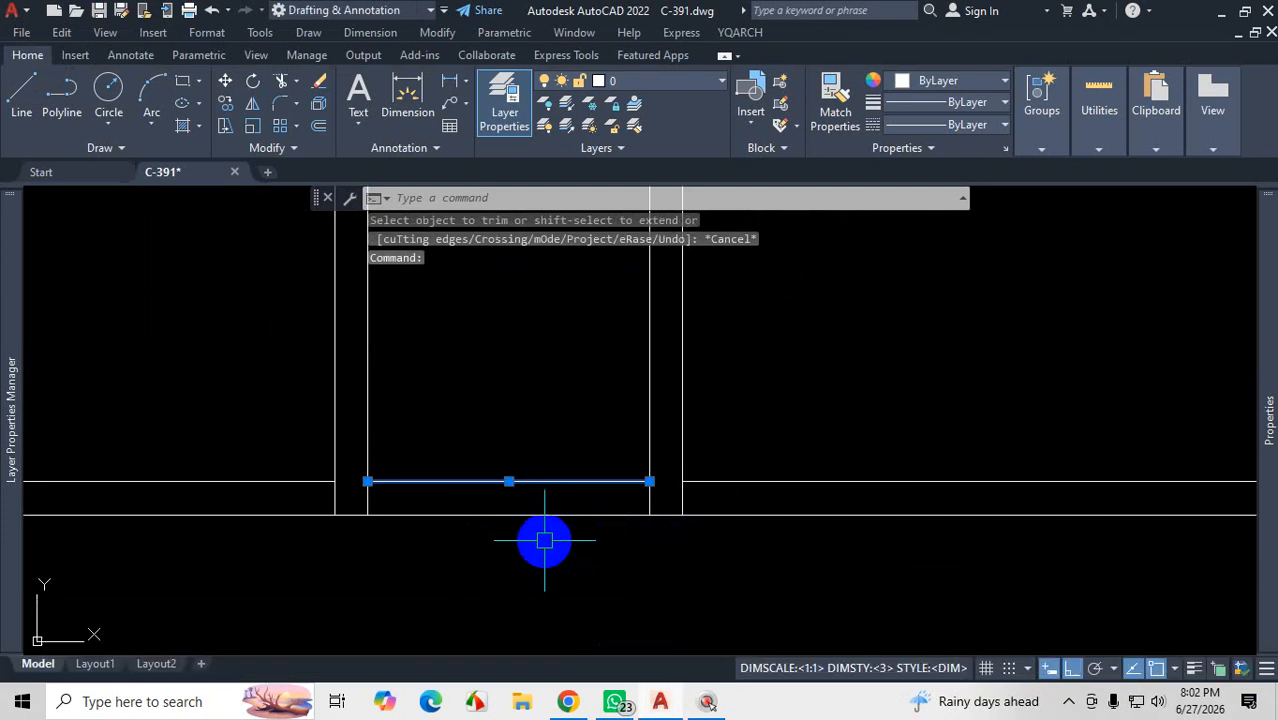
key("Escape")
scroll(576, 552, "down", 3)
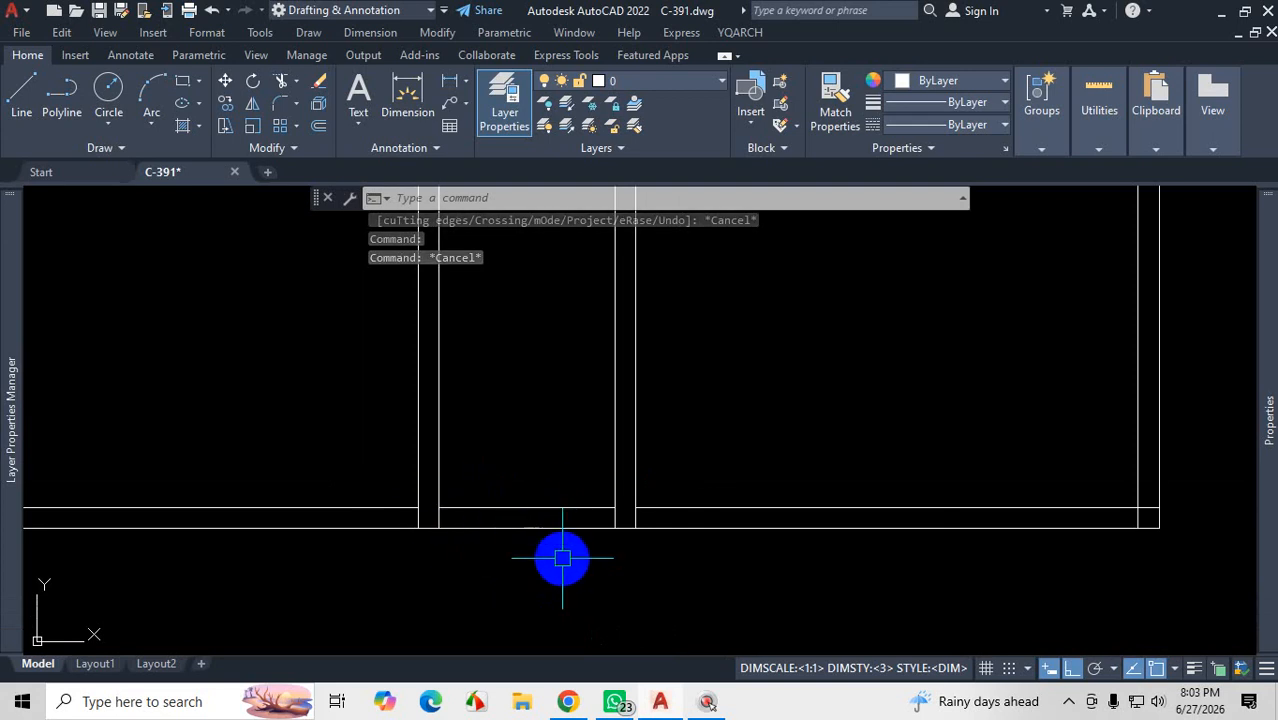
key("ctrl+z")
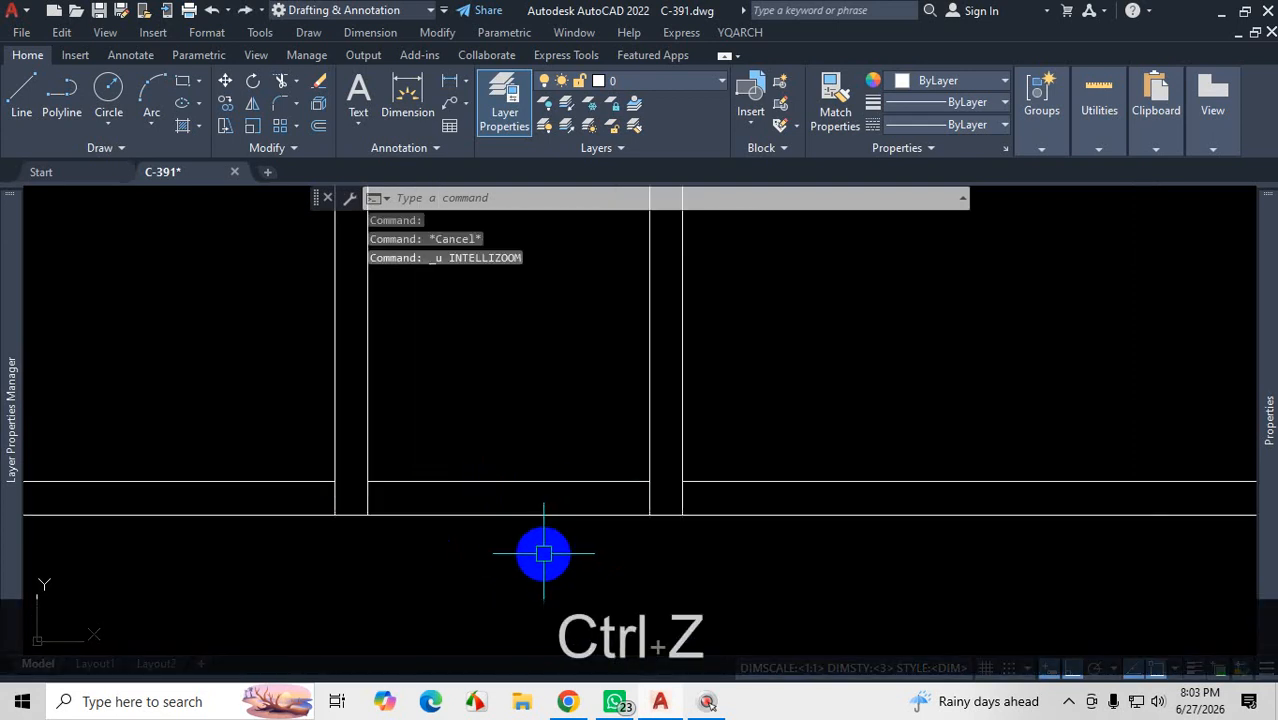
key("ctrl+z")
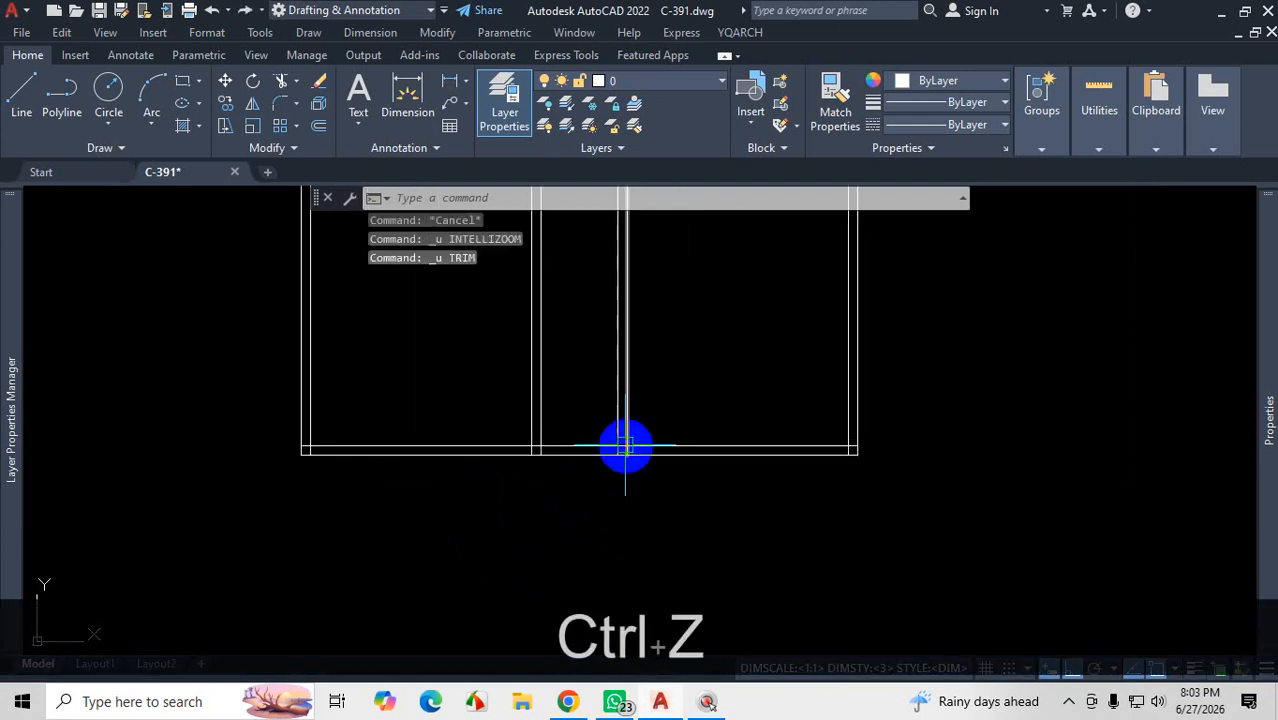
Step: Mark the outer crossings of both bathroom side walls and the inner wall line between them with ink, and clear the markup
scroll(574, 457, "down", 2)
scroll(574, 457, "up", 2)
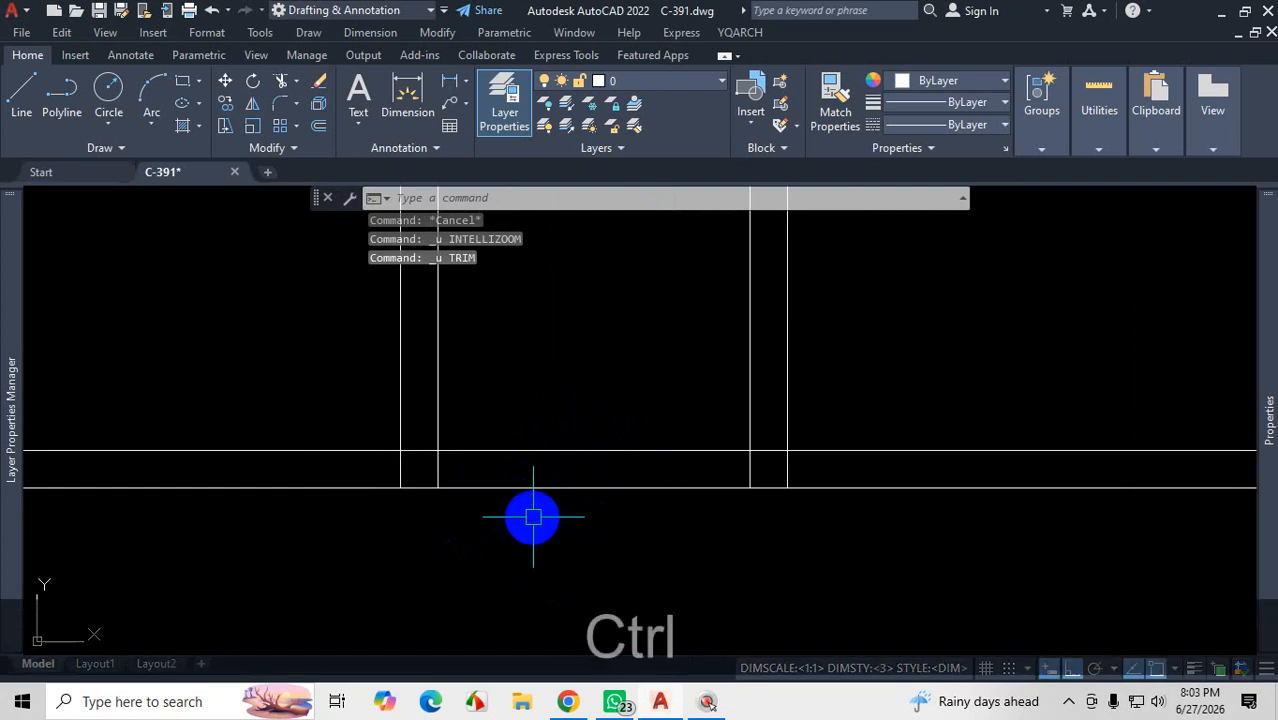
key("ctrl+1")
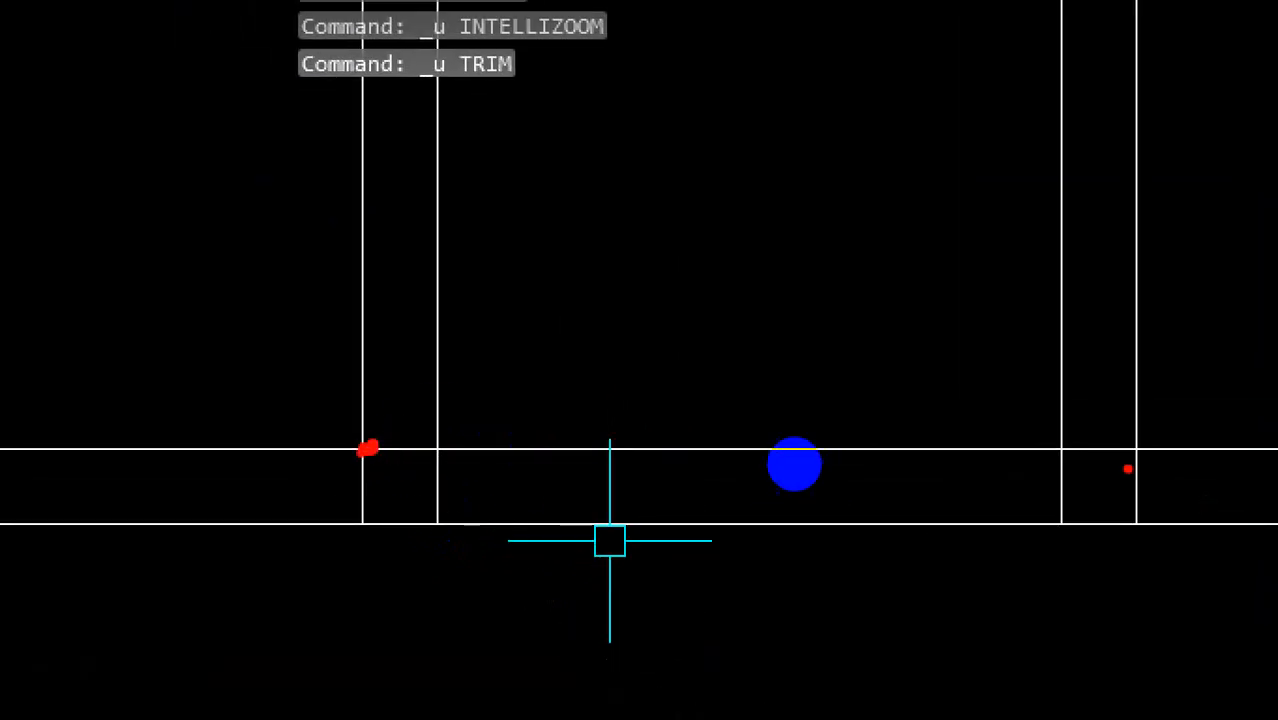
left_click(789, 449)
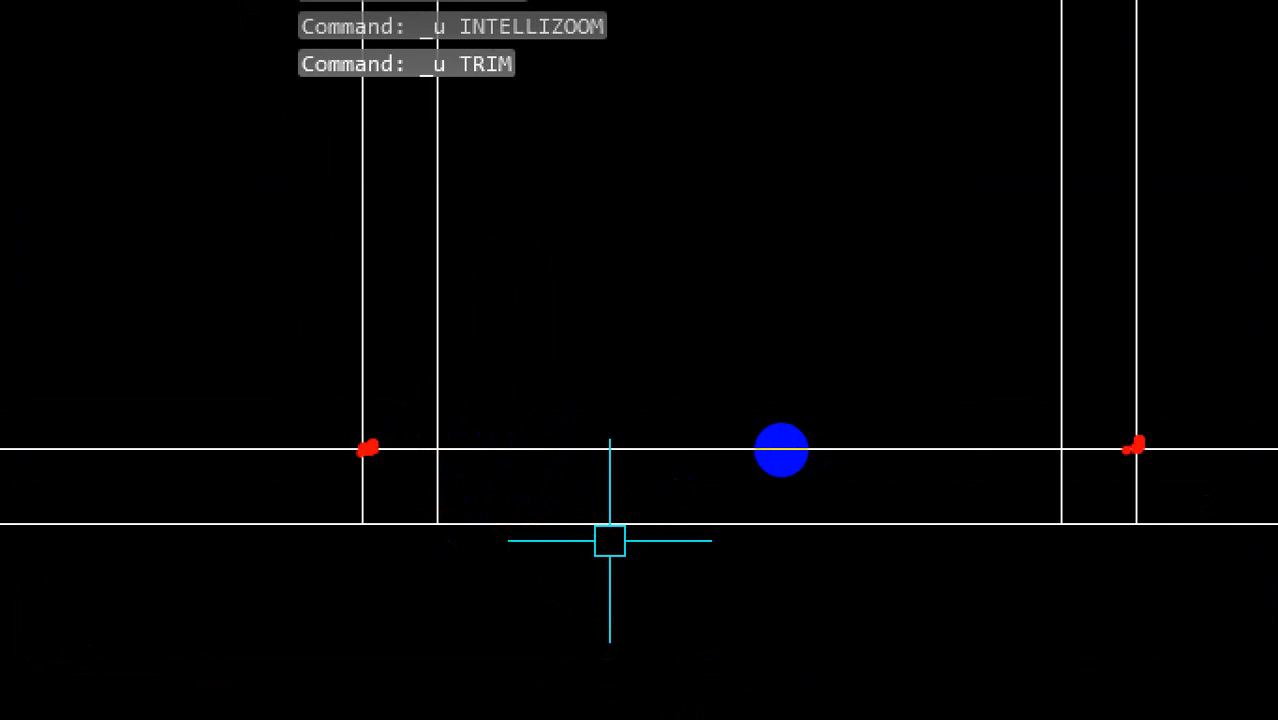
mouse_move(365, 488)
left_mouse_down()
mouse_move(430, 437)
mouse_move(445, 505)
left_mouse_up()
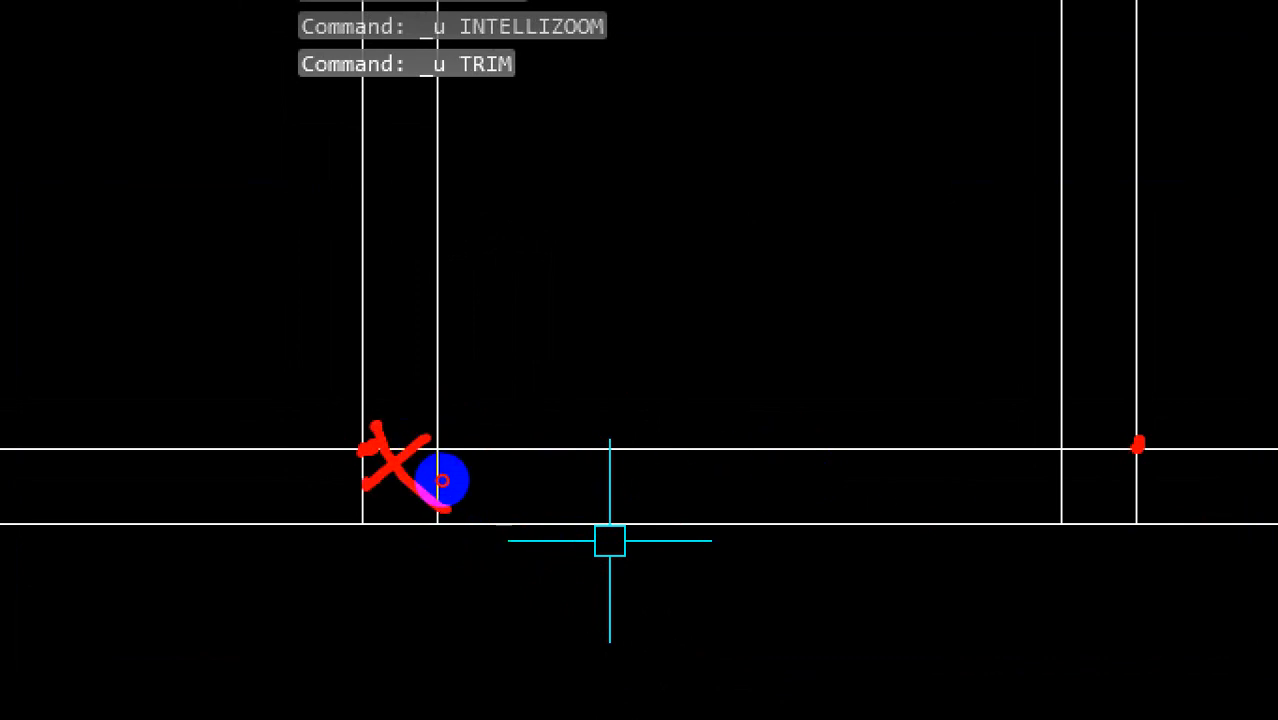
left_click_drag(365, 451, 828, 465)
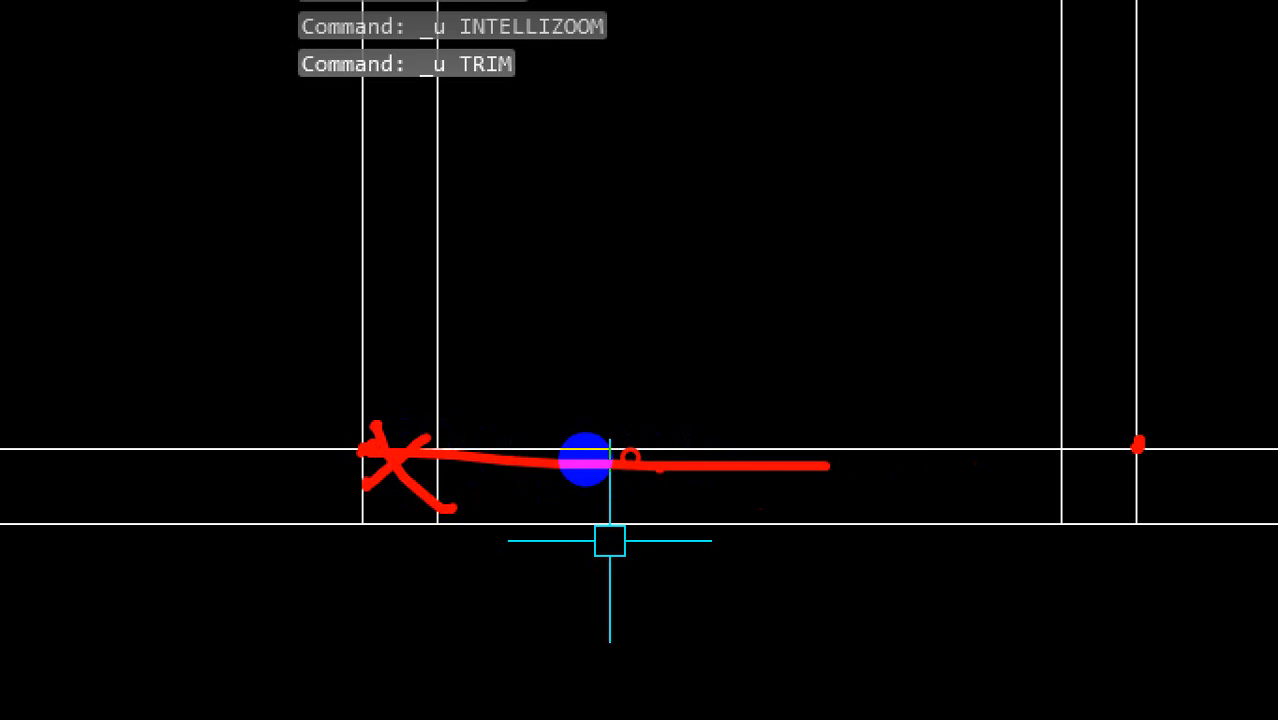
left_click_drag(1137, 451, 1043, 453)
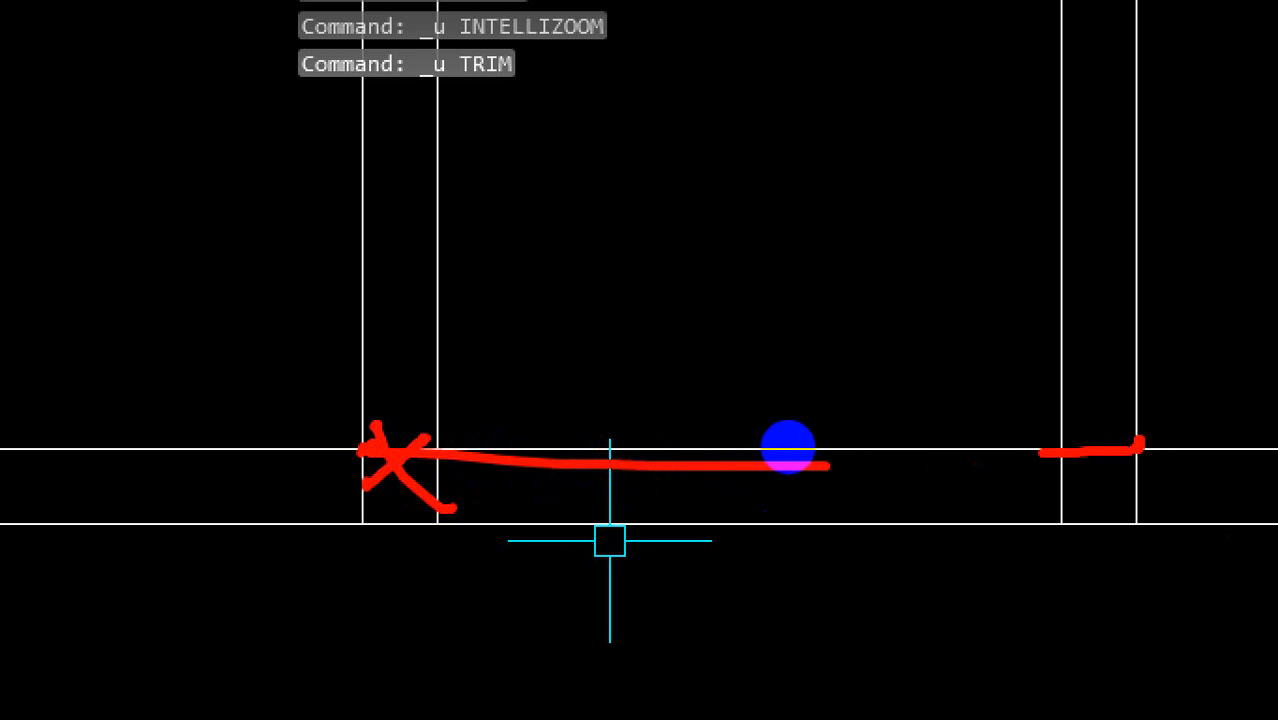
key("Escape")
Step: Select the lower inner wall line, trace its sections on both sides of the bathroom side walls with ink, clear the markup and deselect it
scroll(699, 453, "down", 4)
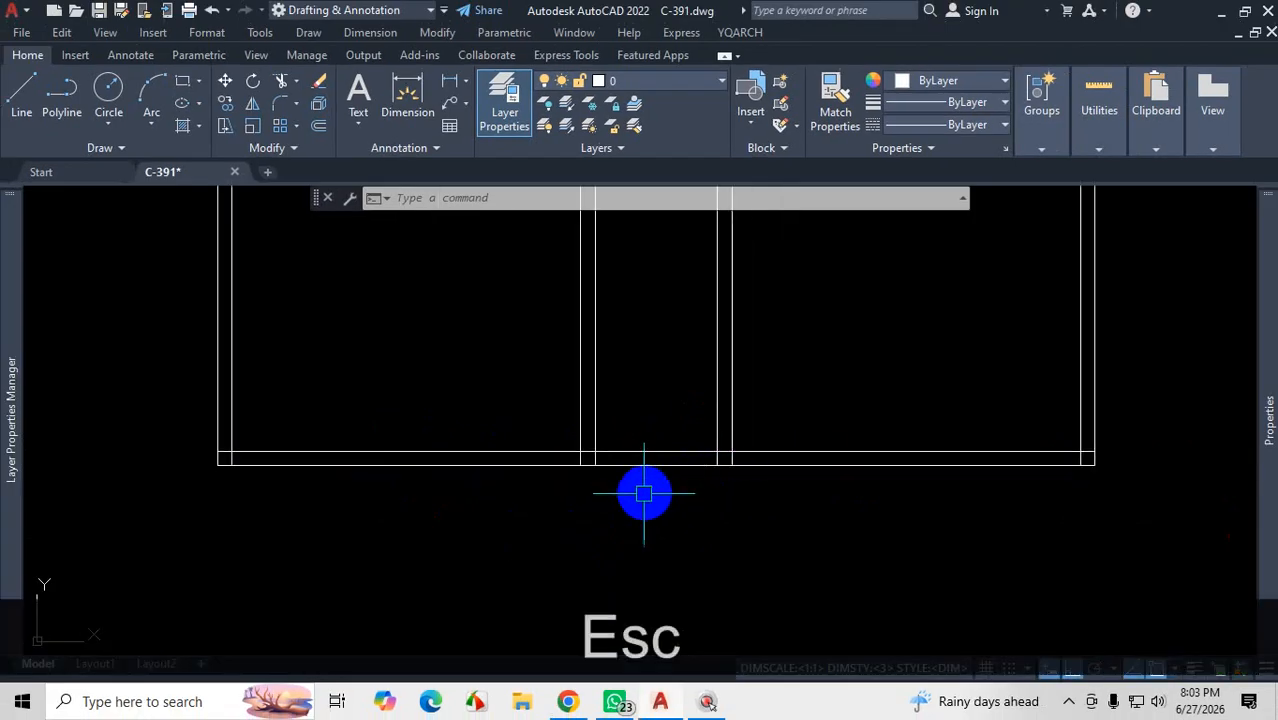
key("ctrl+1")
key("Escape")
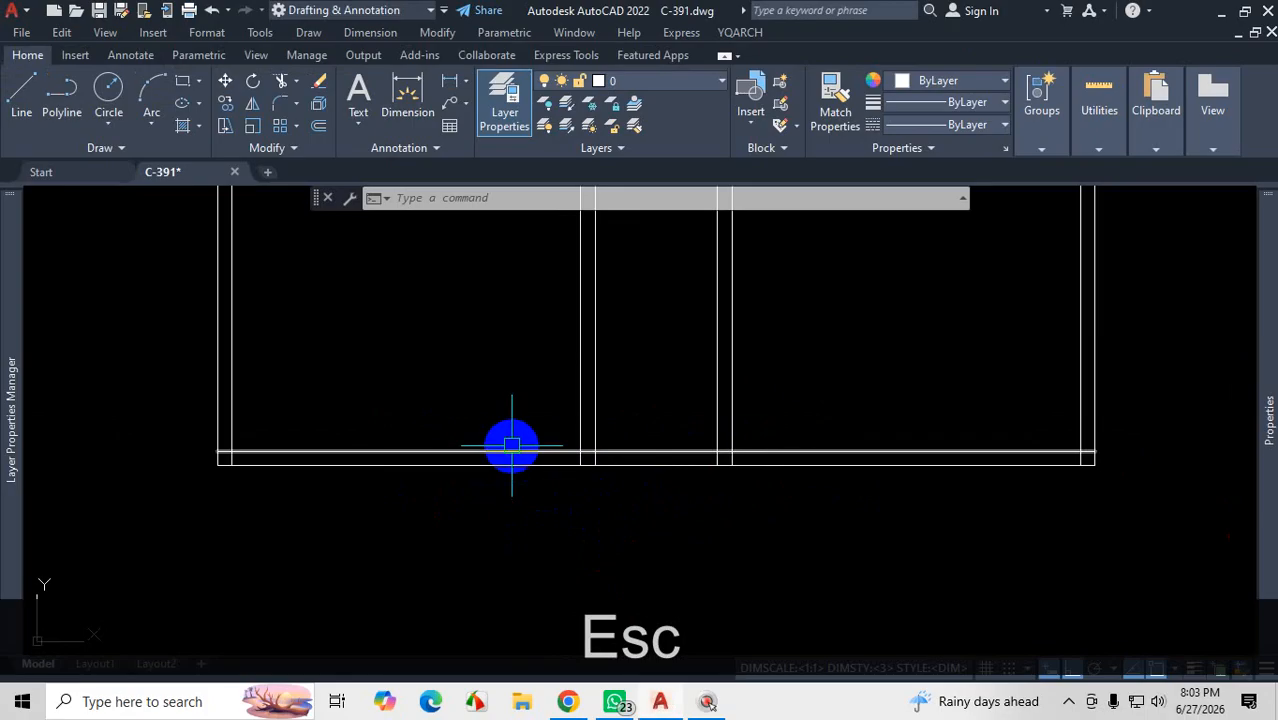
left_click(511, 448)
scroll(692, 542, "up", 3)
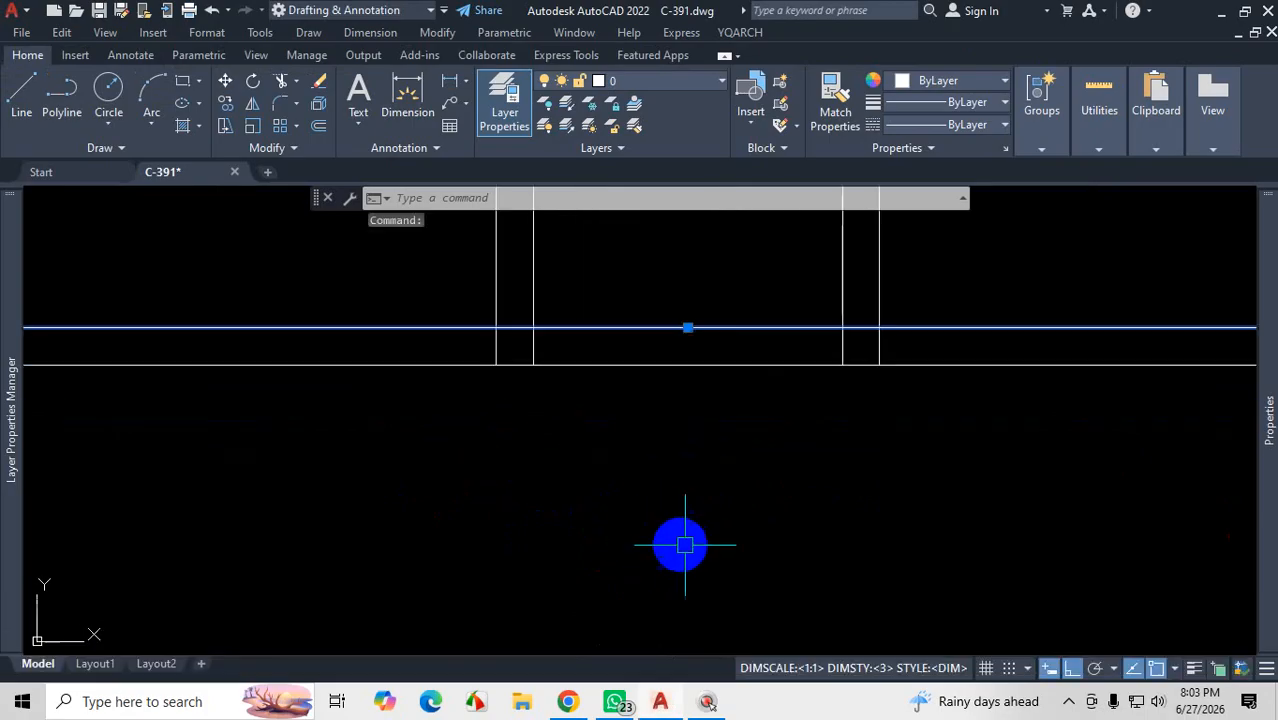
key("ctrl+1")
scroll(705, 547, "down", 5)
left_click(705, 546)
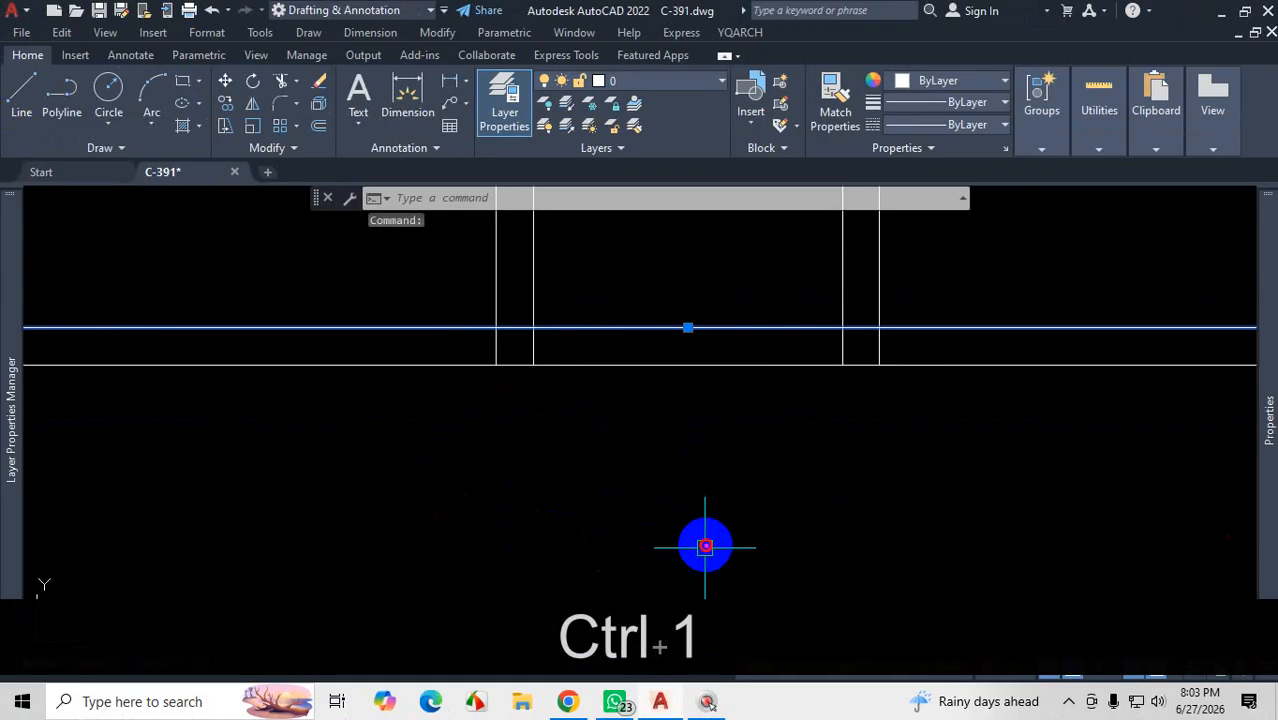
left_click_drag(492, 331, 405, 326)
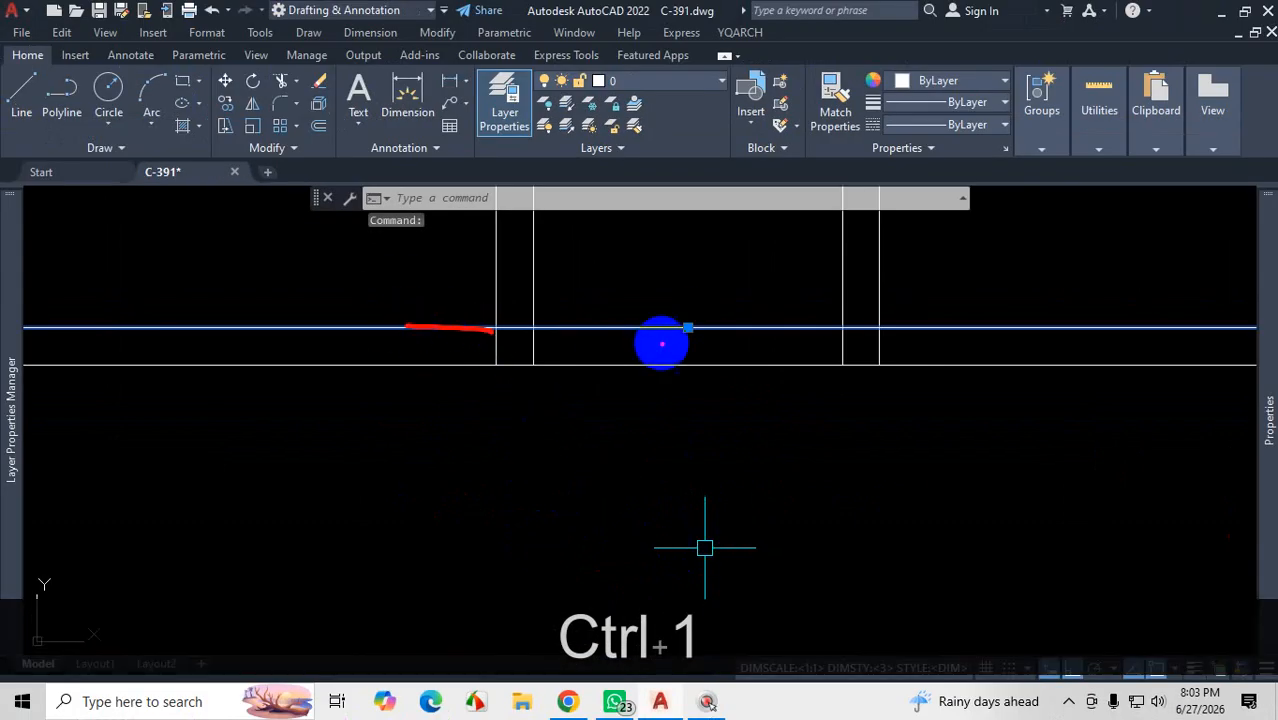
mouse_move(505, 327)
left_mouse_down()
mouse_move(874, 340)
mouse_move(1178, 314)
mouse_move(1272, 326)
left_mouse_up()
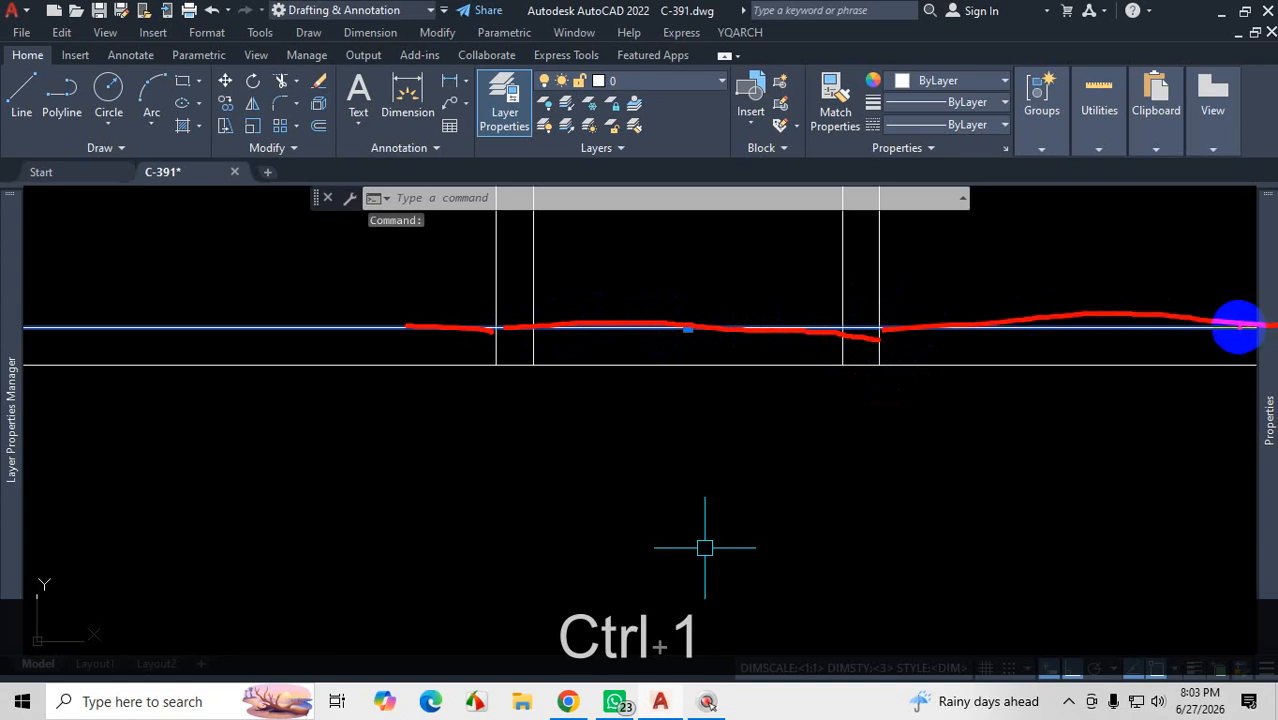
key("Escape")
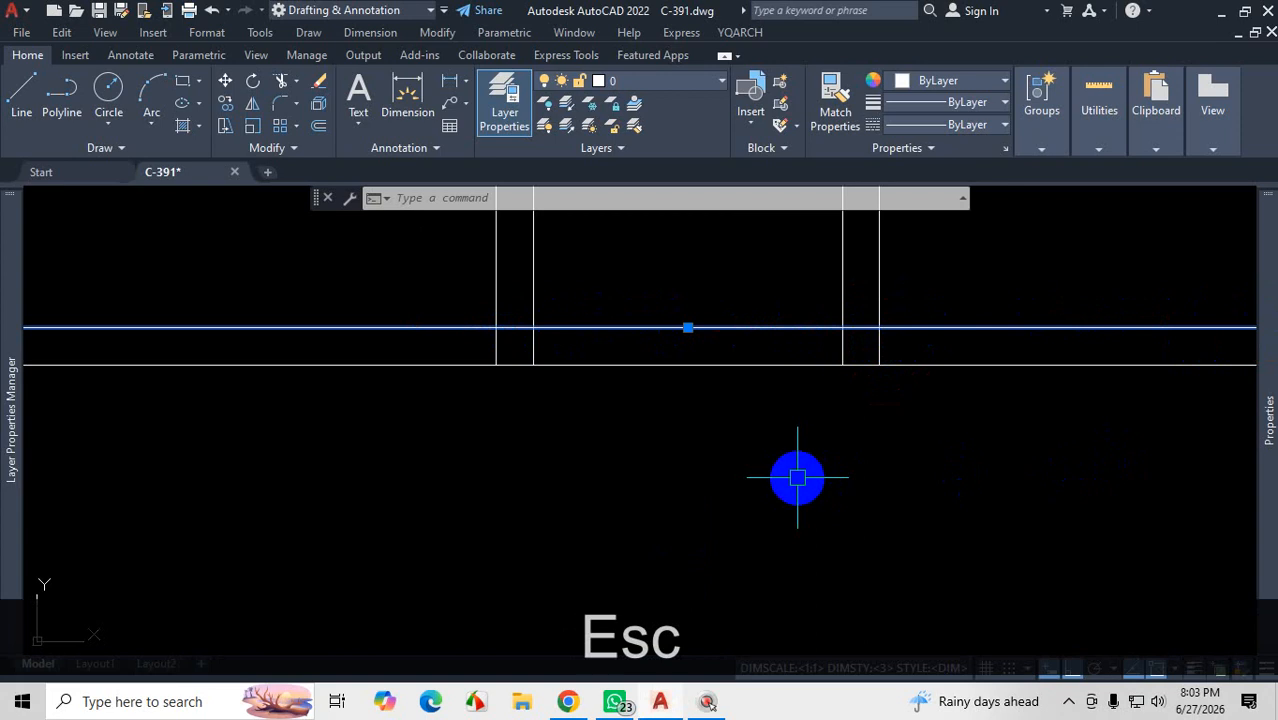
key("Escape")
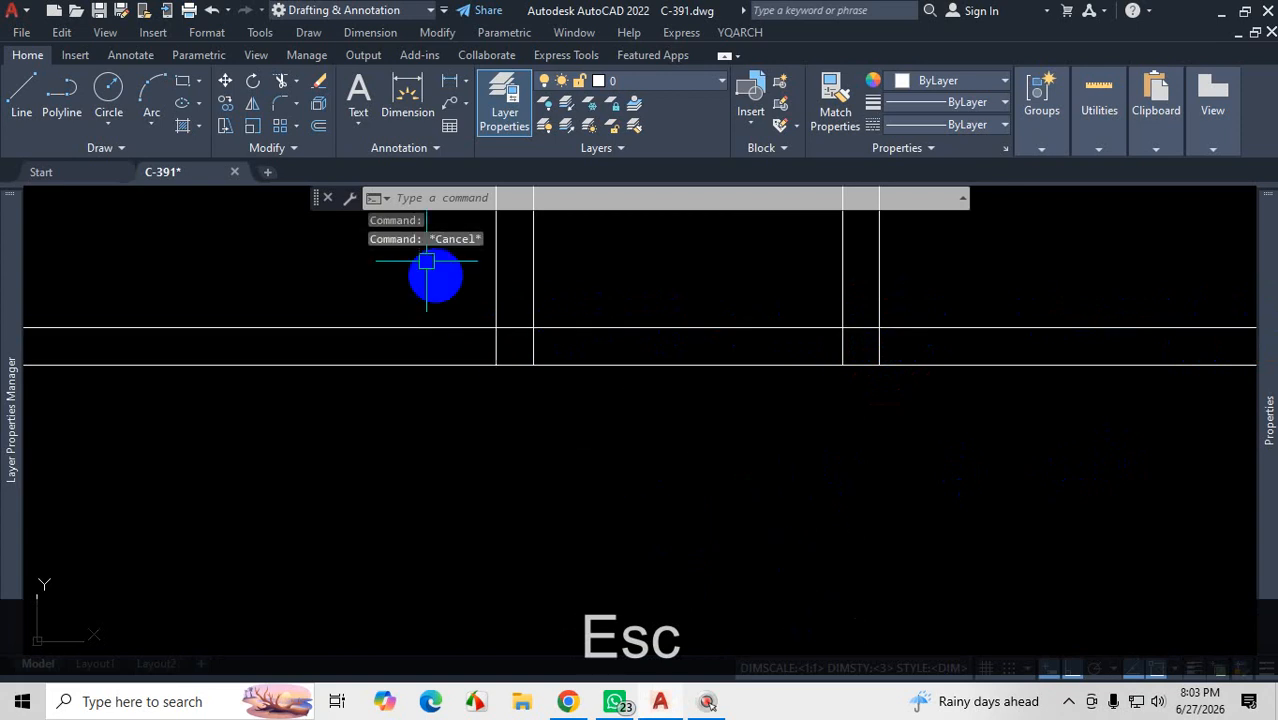
Step: Break the inner bottom wall line at a single point where it meets the outer line of the left interior wall
left_click(305, 150)
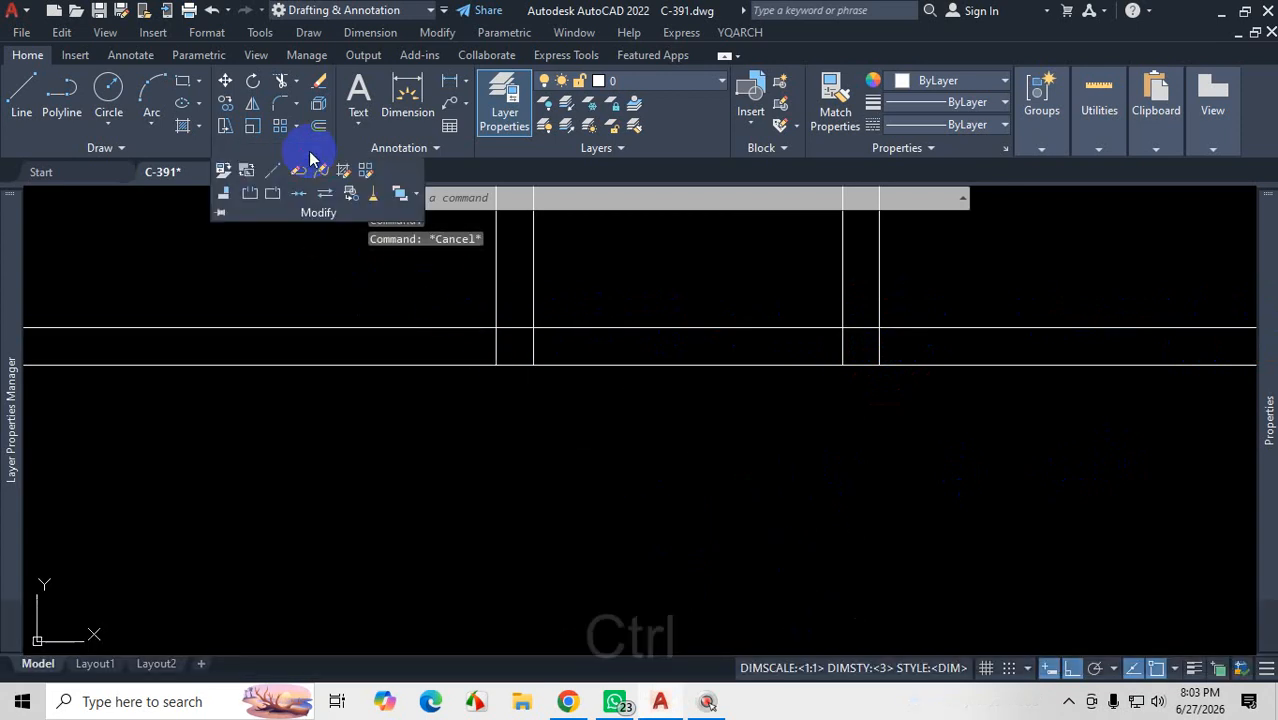
key("ctrl+1")
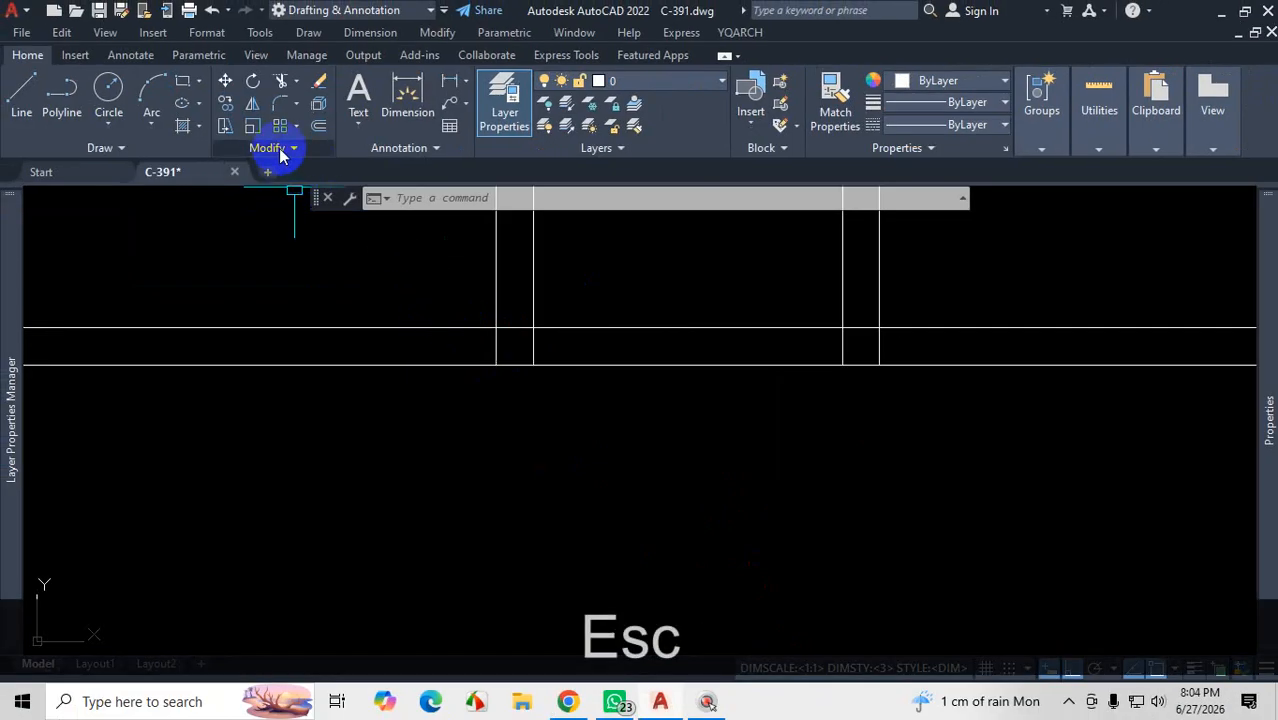
left_click(295, 149)
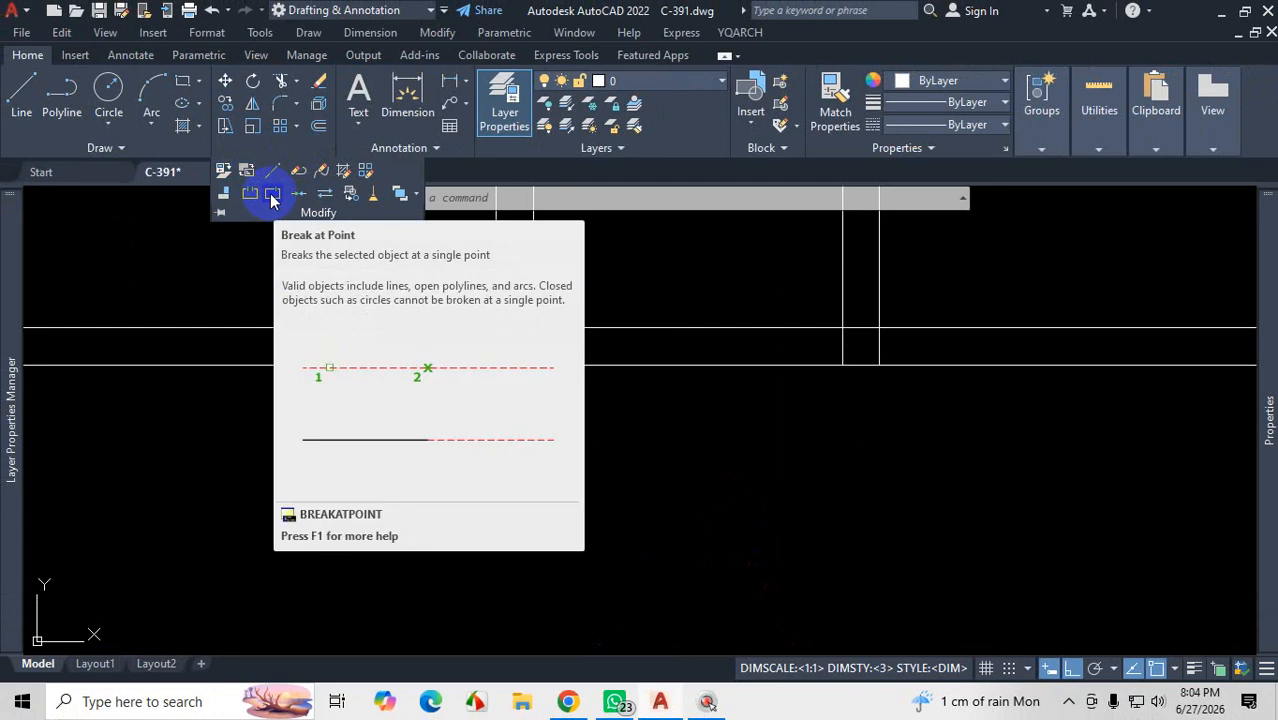
left_click(272, 197)
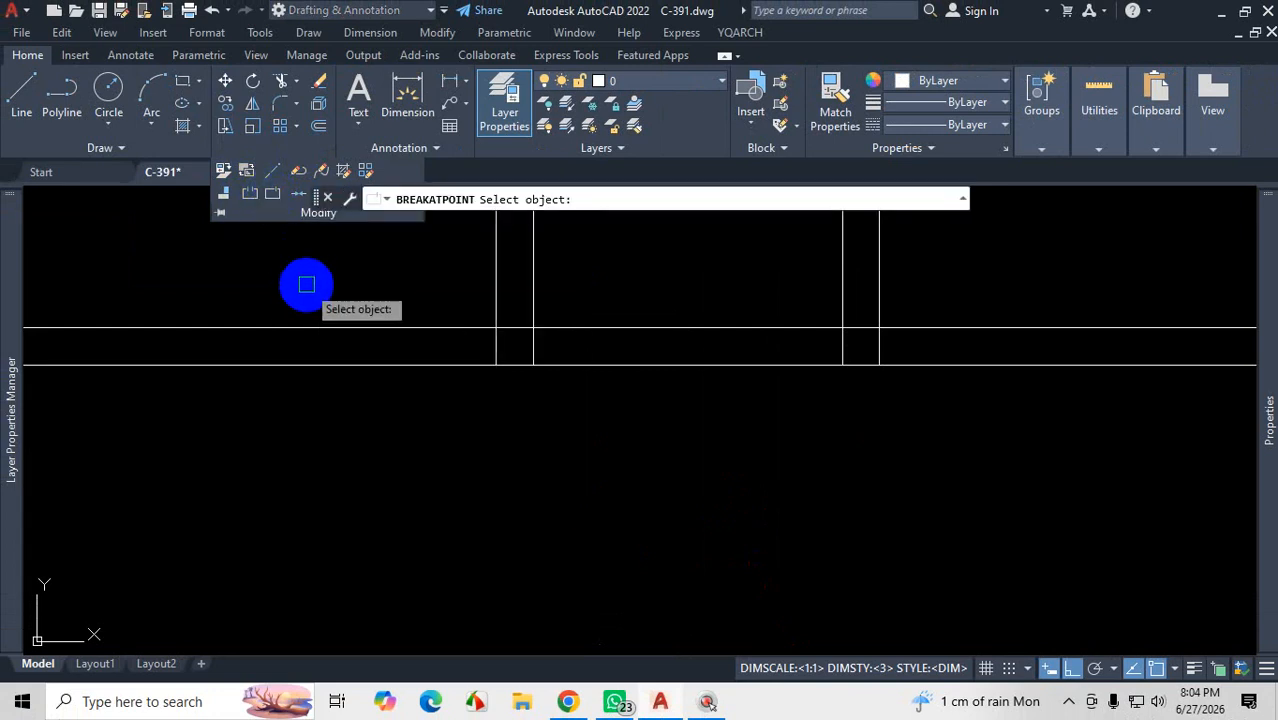
scroll(395, 344, "down", 3)
scroll(314, 292, "up", 4)
key("ctrl+1")
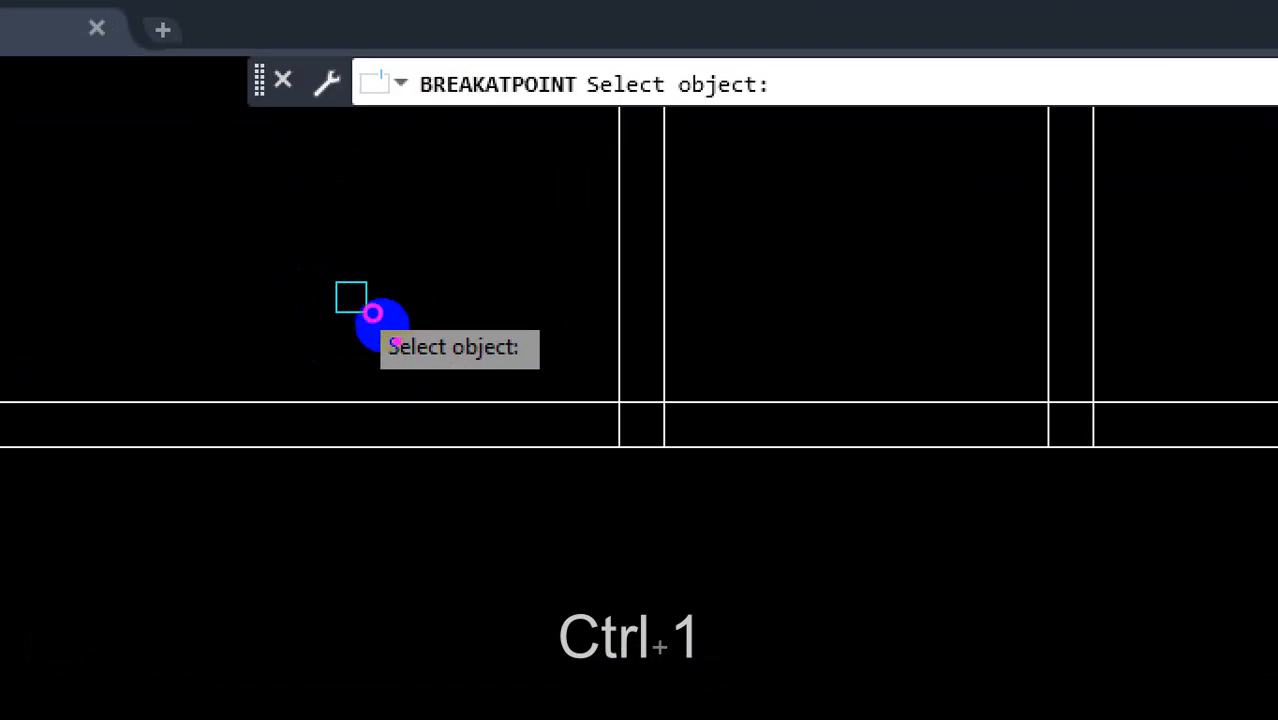
key("Escape")
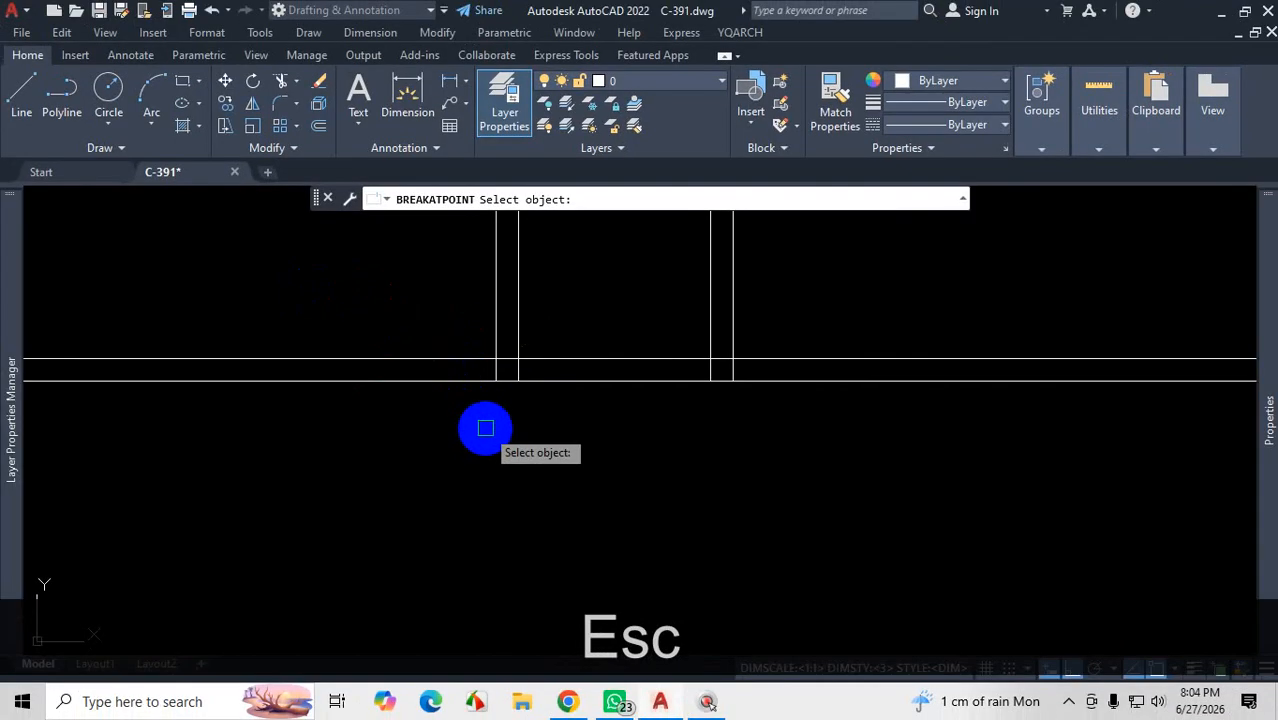
left_click(389, 347)
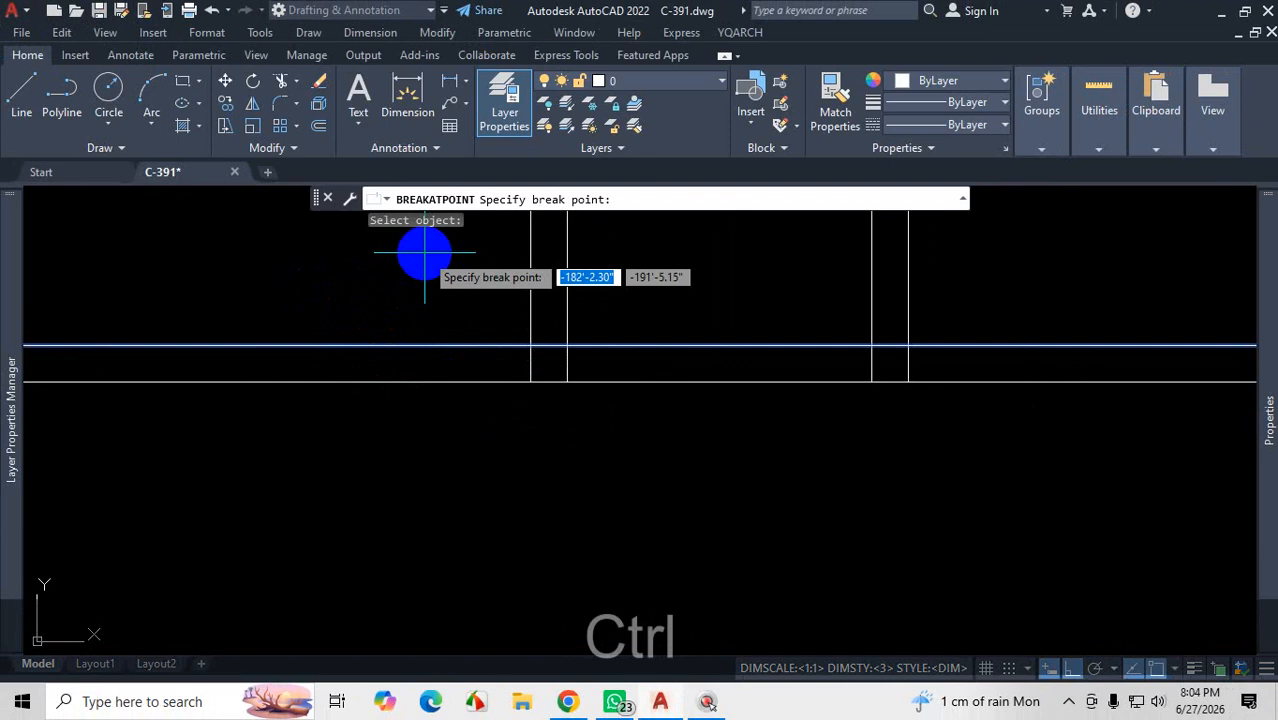
key("ctrl+1")
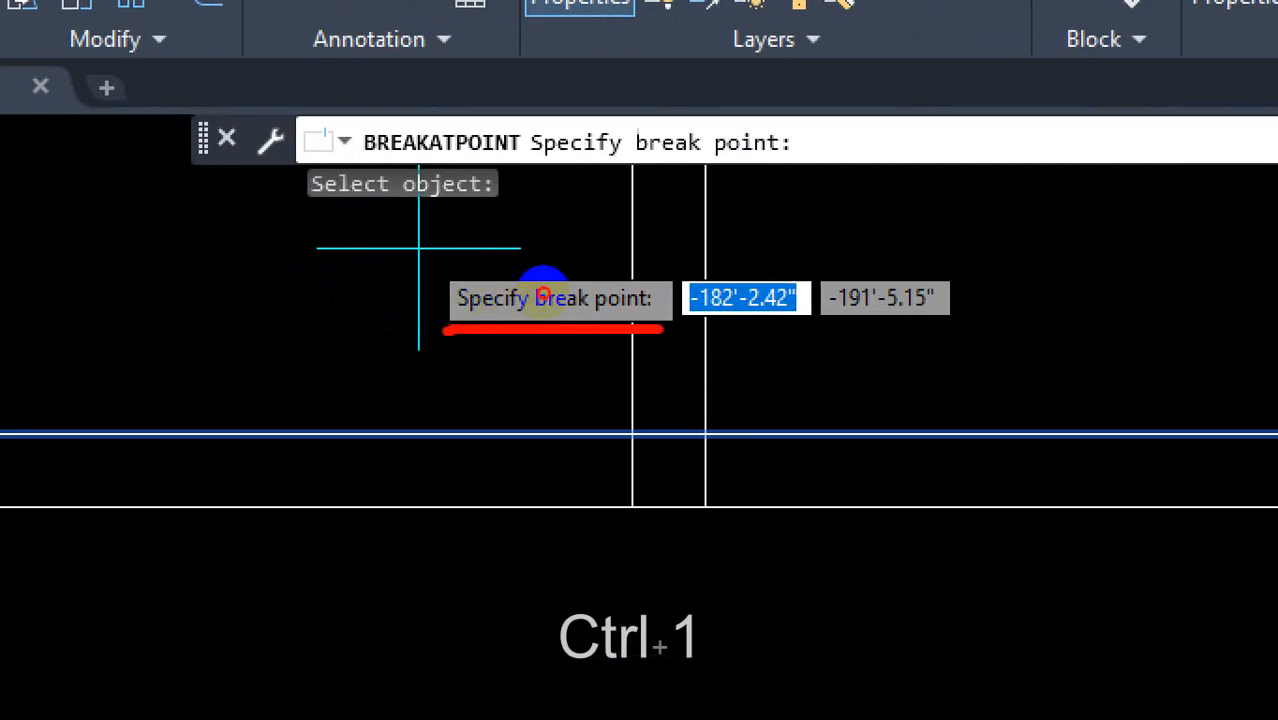
key("Escape")
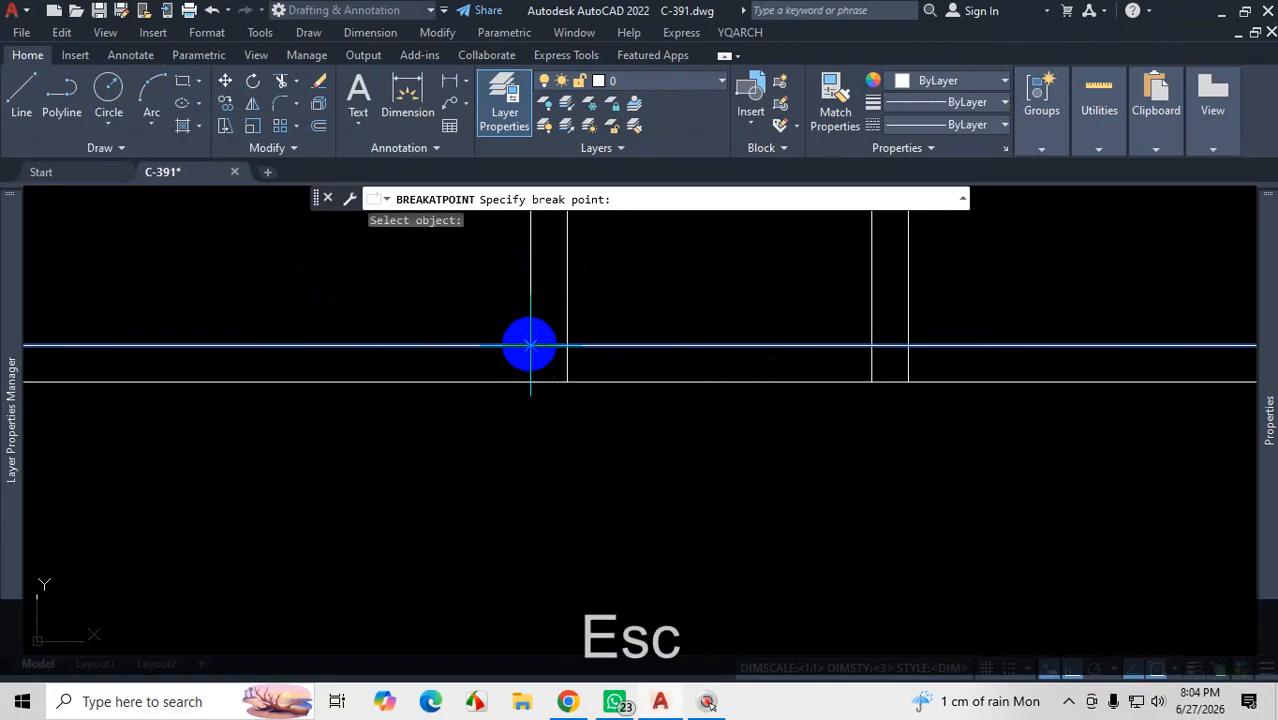
left_click(529, 345)
Step: Check the split by selecting both pieces of the broken inner bottom wall line, and clear the selection
scroll(619, 436, "down", 3)
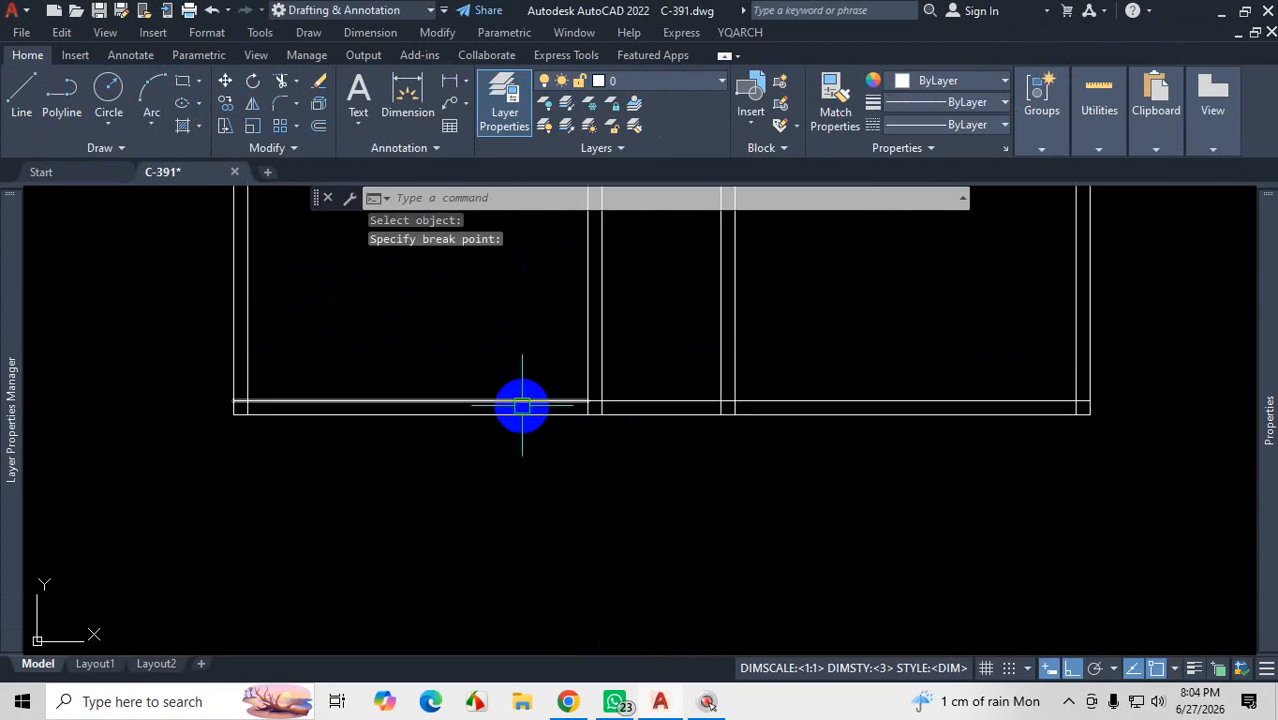
left_click(523, 403)
left_click(667, 404)
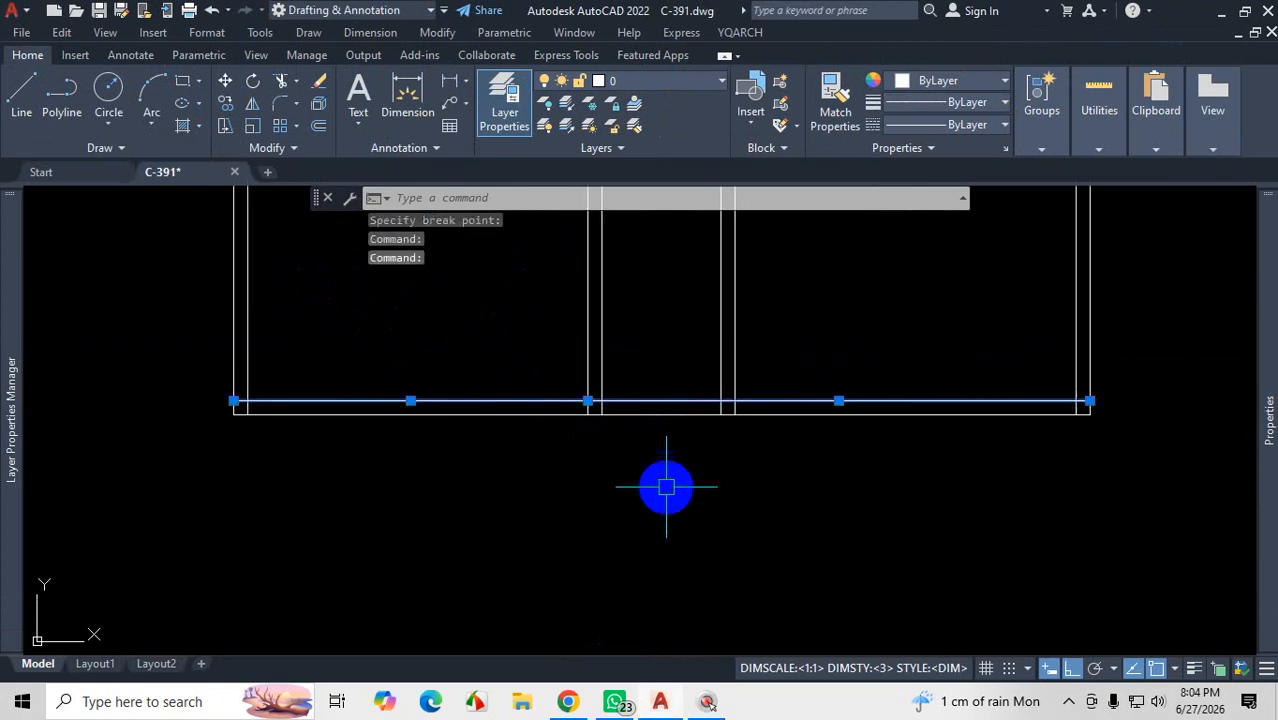
key("Escape")
scroll(575, 390, "up", 5)
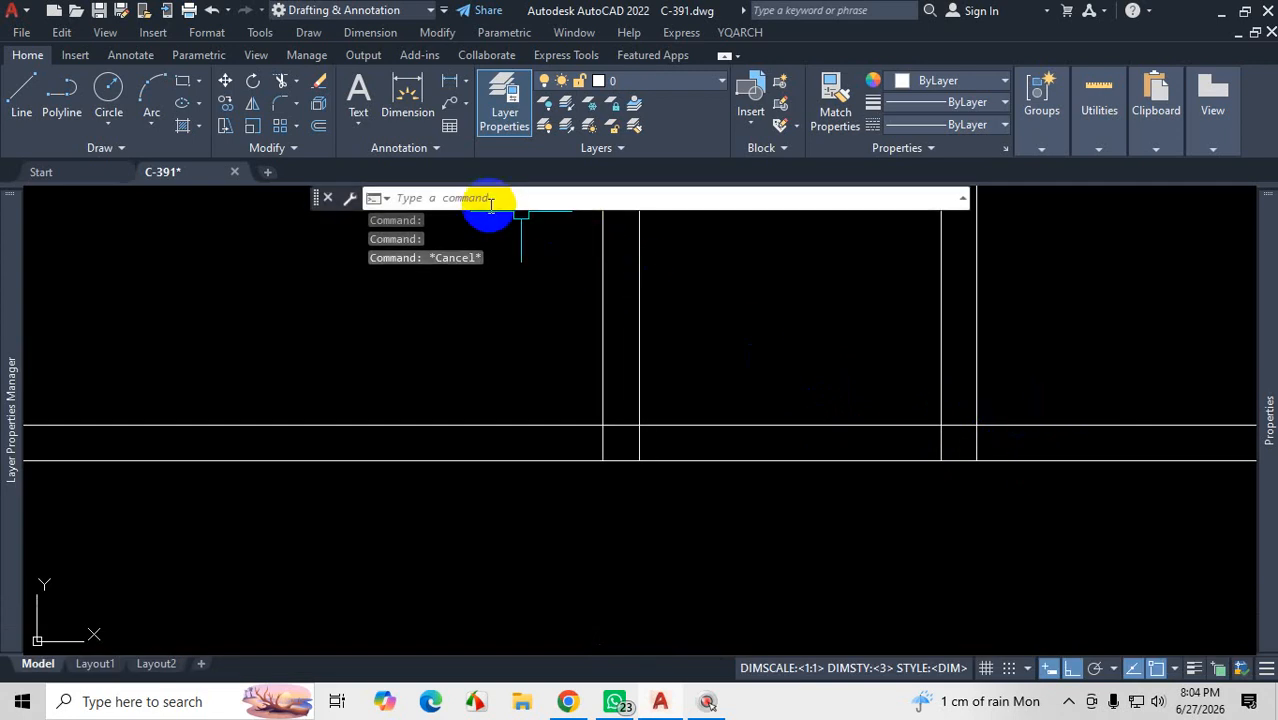
scroll(560, 390, "down", 2)
scroll(680, 402, "up", 2)
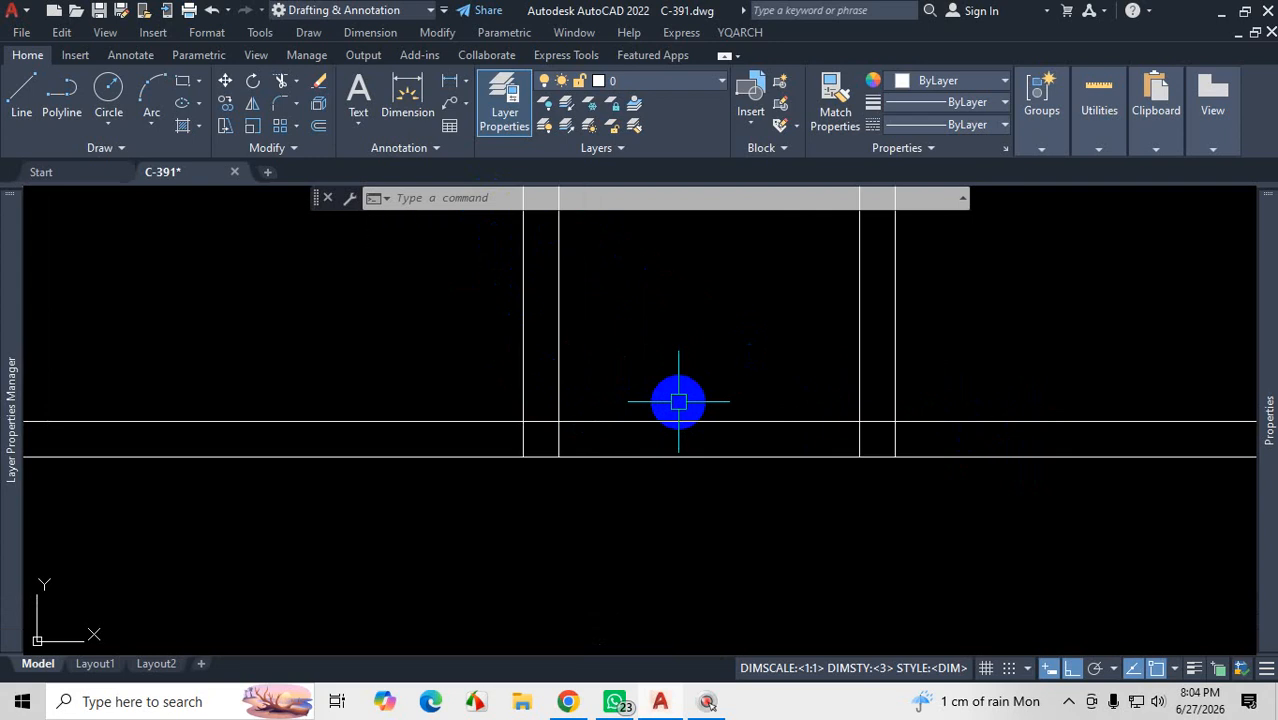
left_click(296, 150)
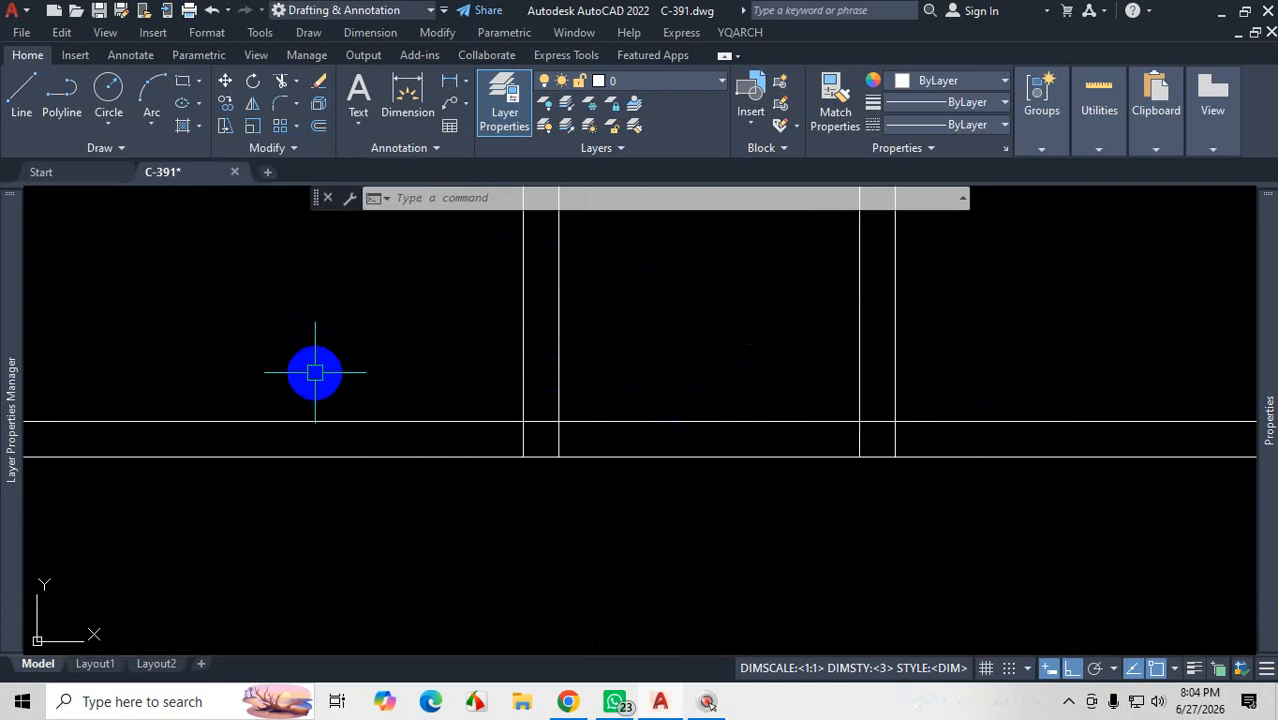
scroll(495, 478, "down", 4)
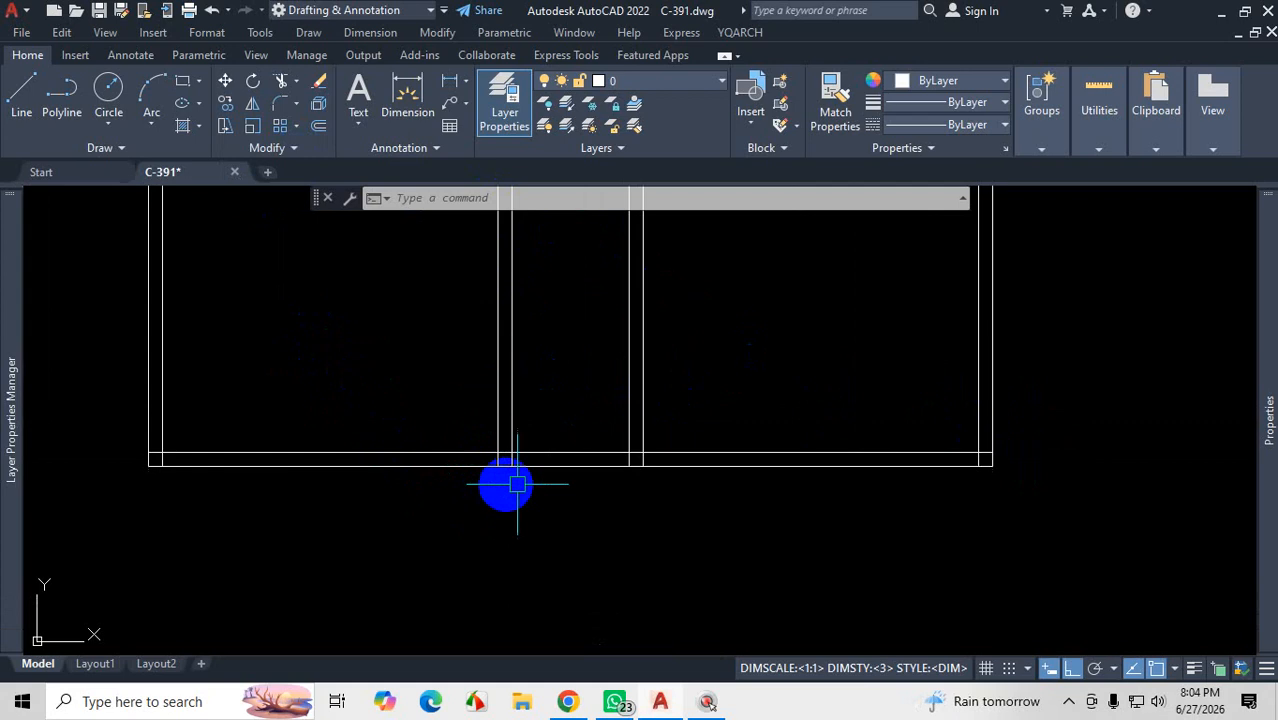
scroll(579, 482, "up", 2)
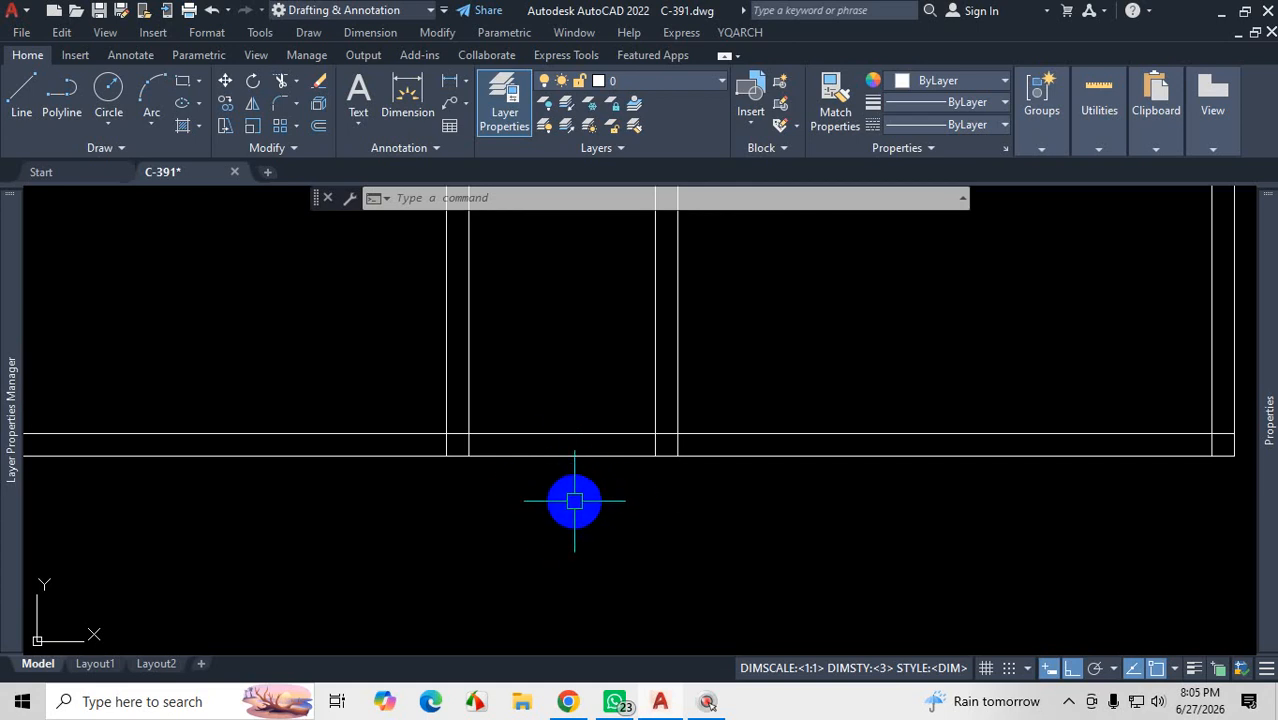
key("space")
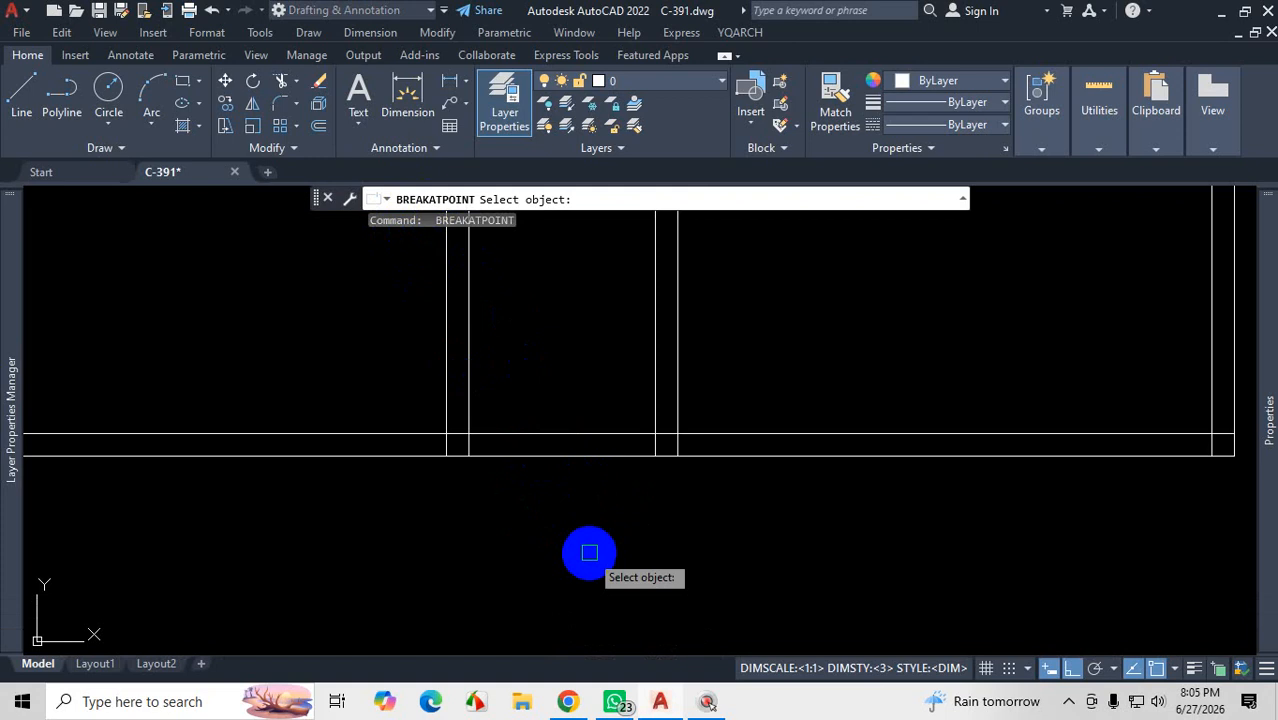
key("Escape")
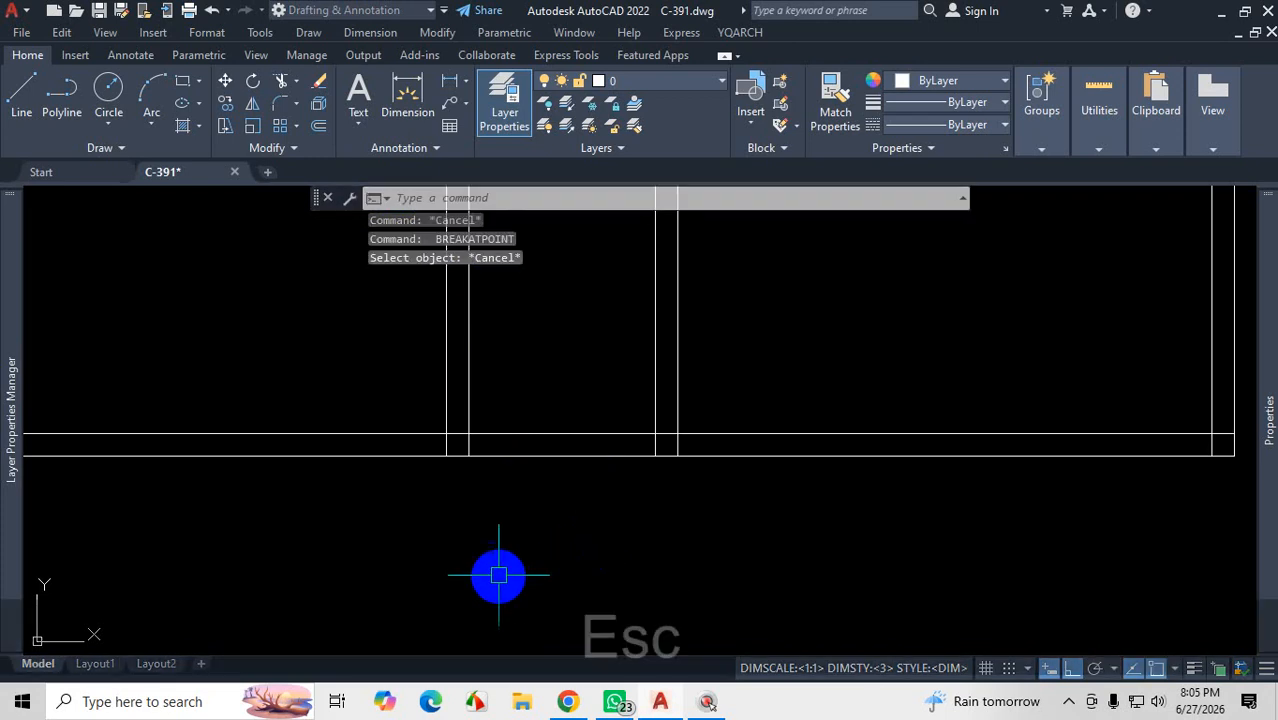
left_click(318, 127)
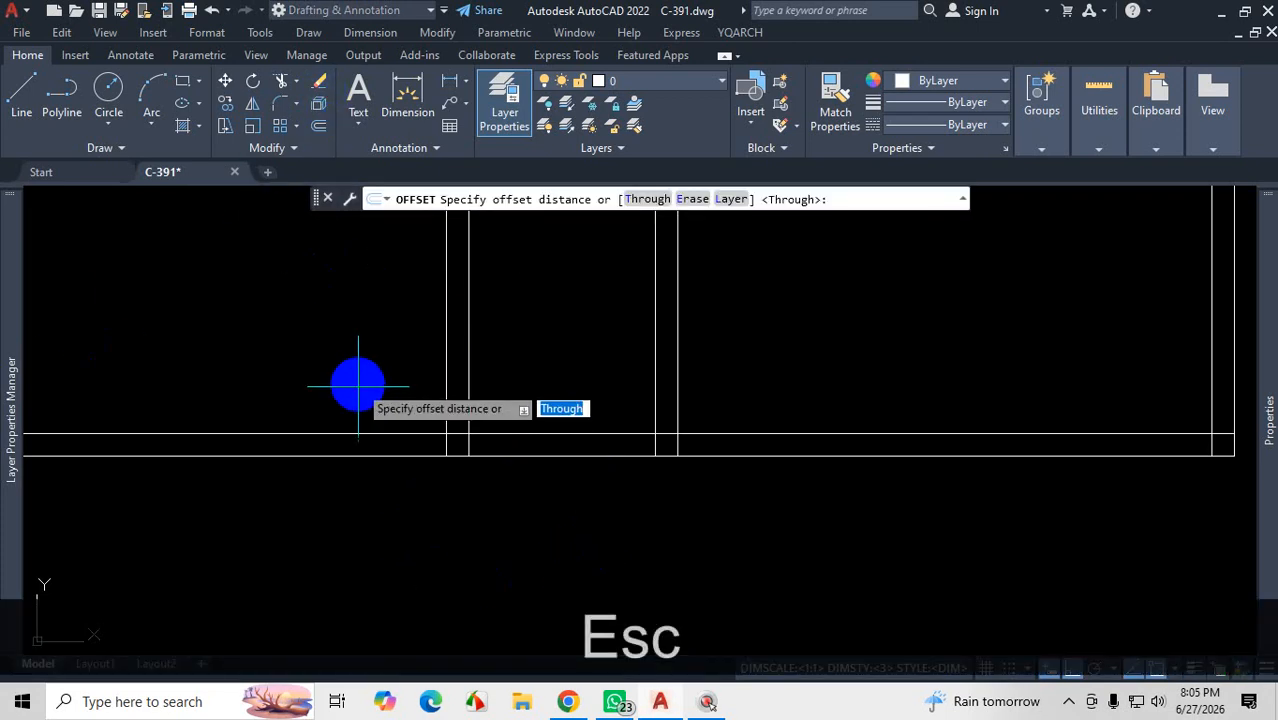
key("Return")
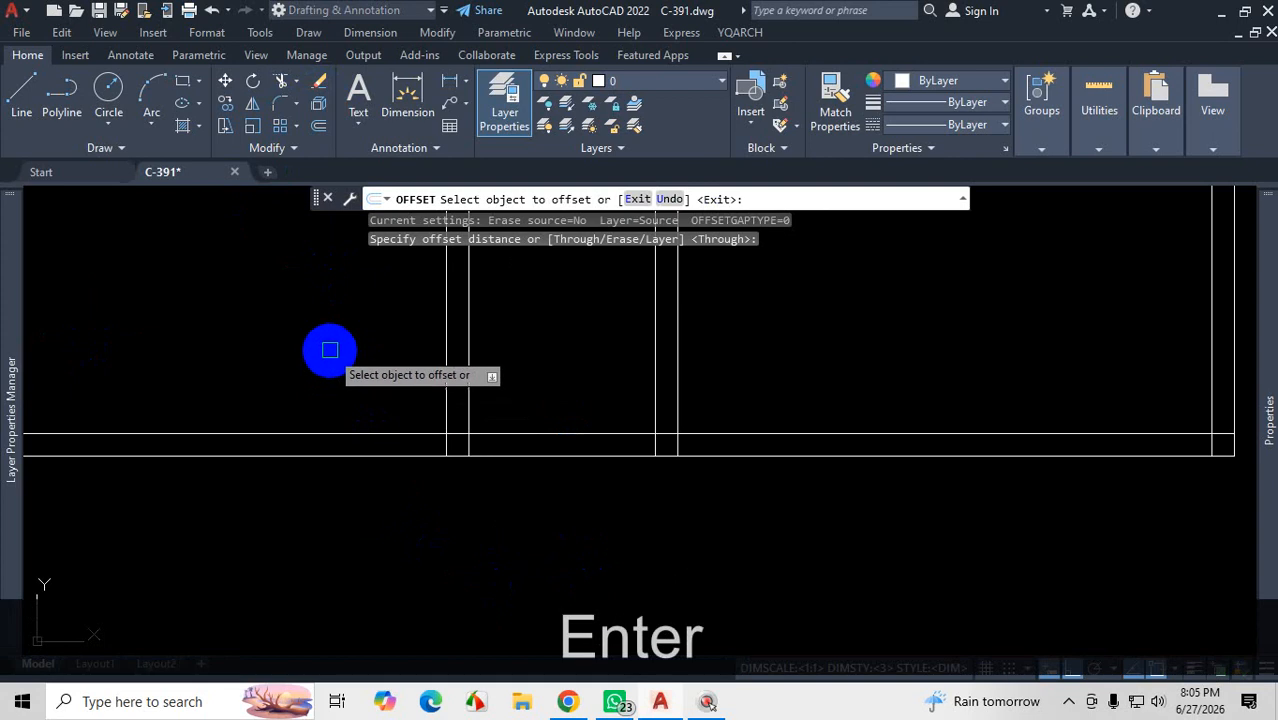
key("Escape")
key("space")
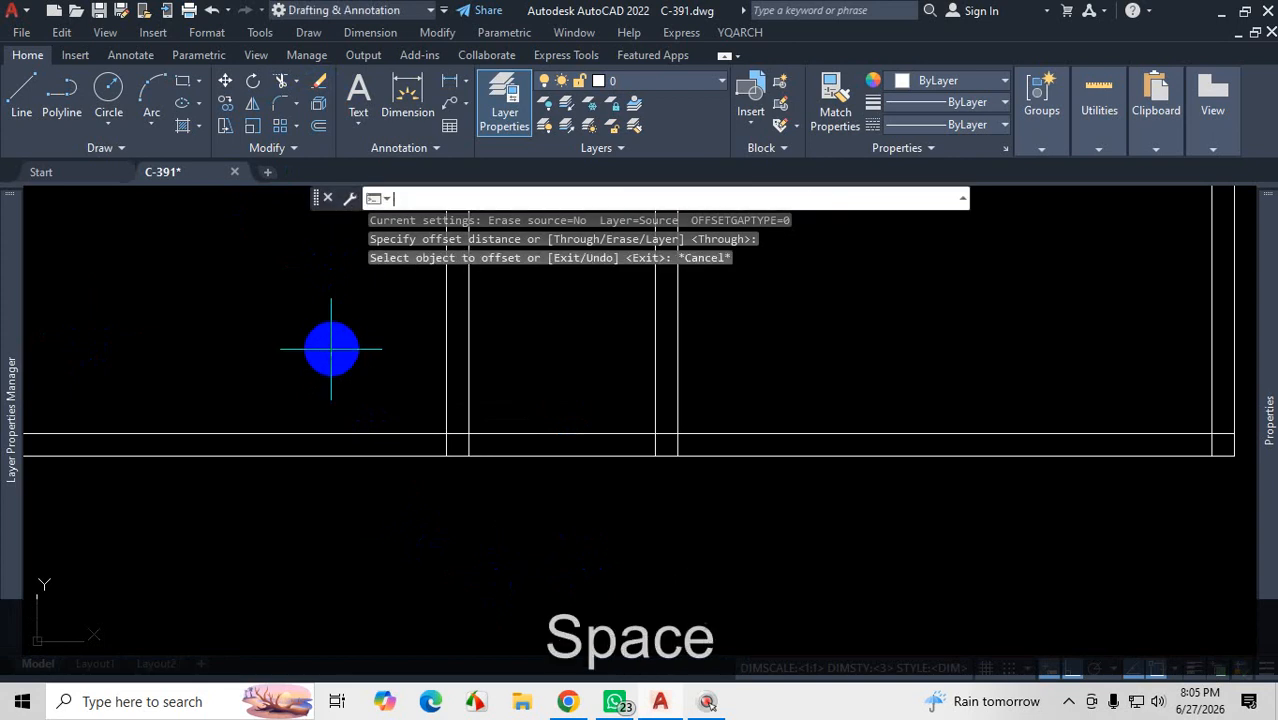
key("ctrl+1")
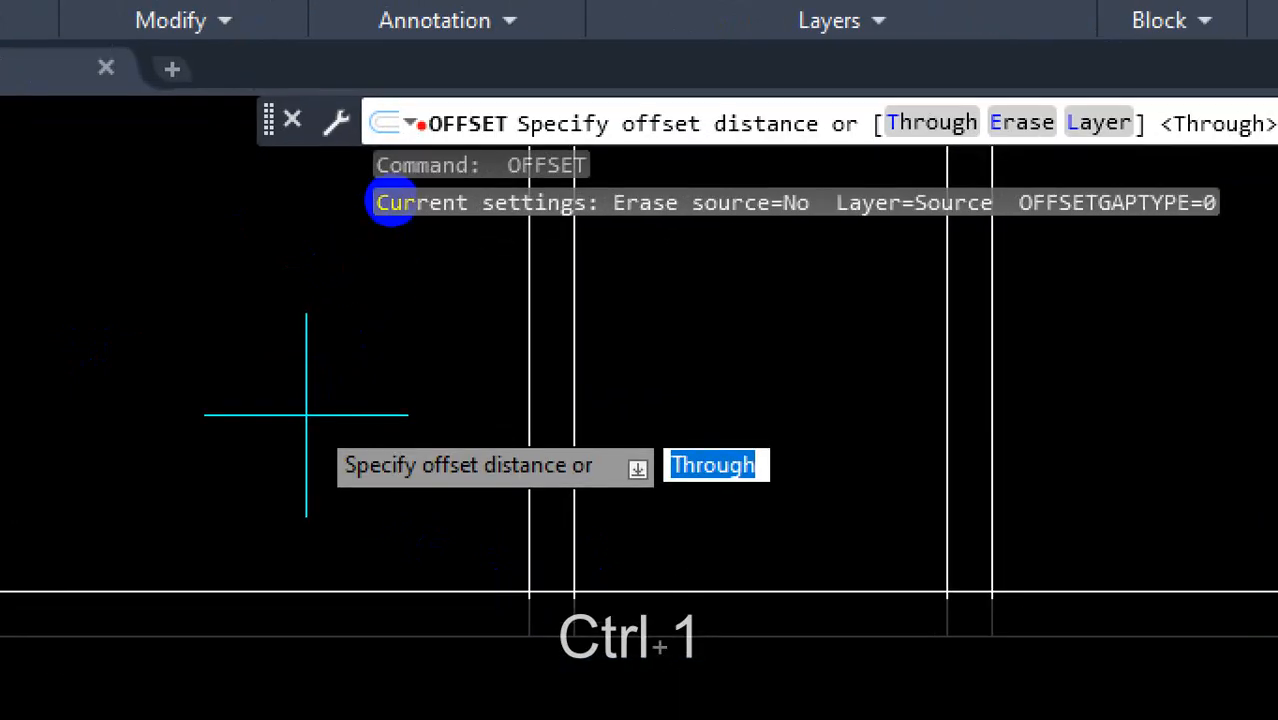
mouse_move(391, 205)
left_mouse_down()
mouse_move(422, 214)
mouse_move(428, 194)
mouse_move(383, 231)
left_mouse_up()
key("Escape")
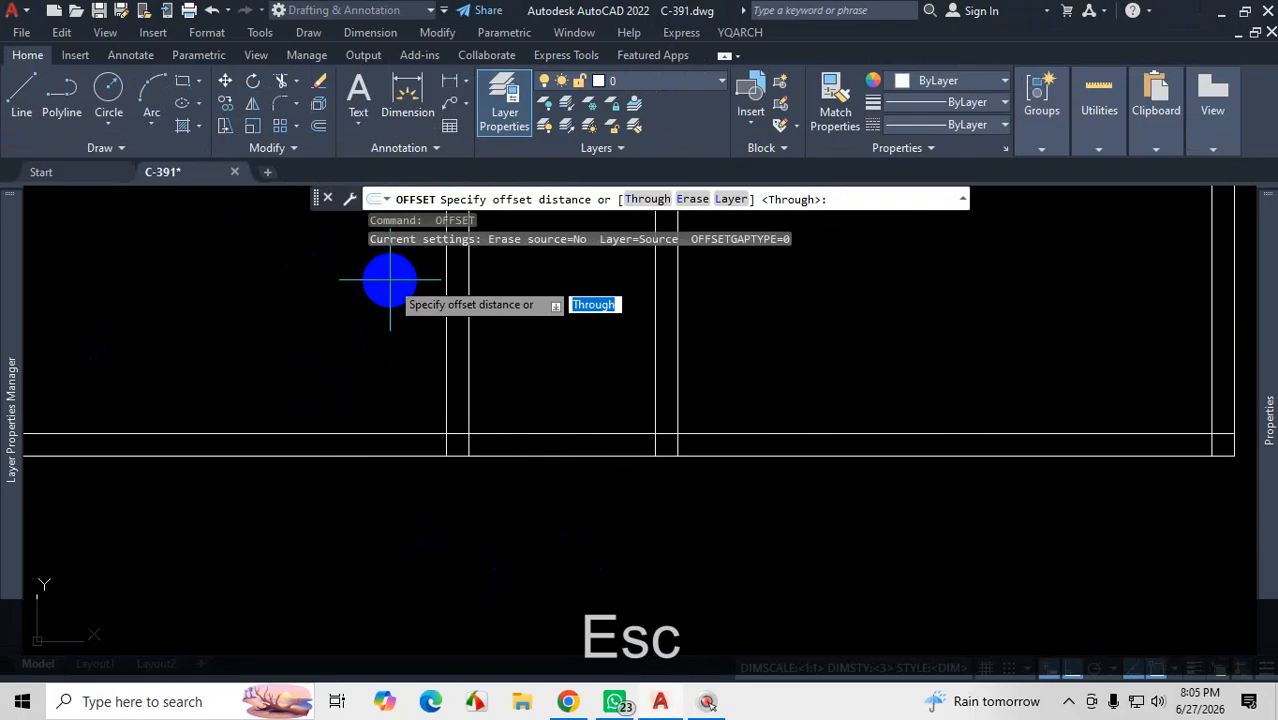
key("Escape")
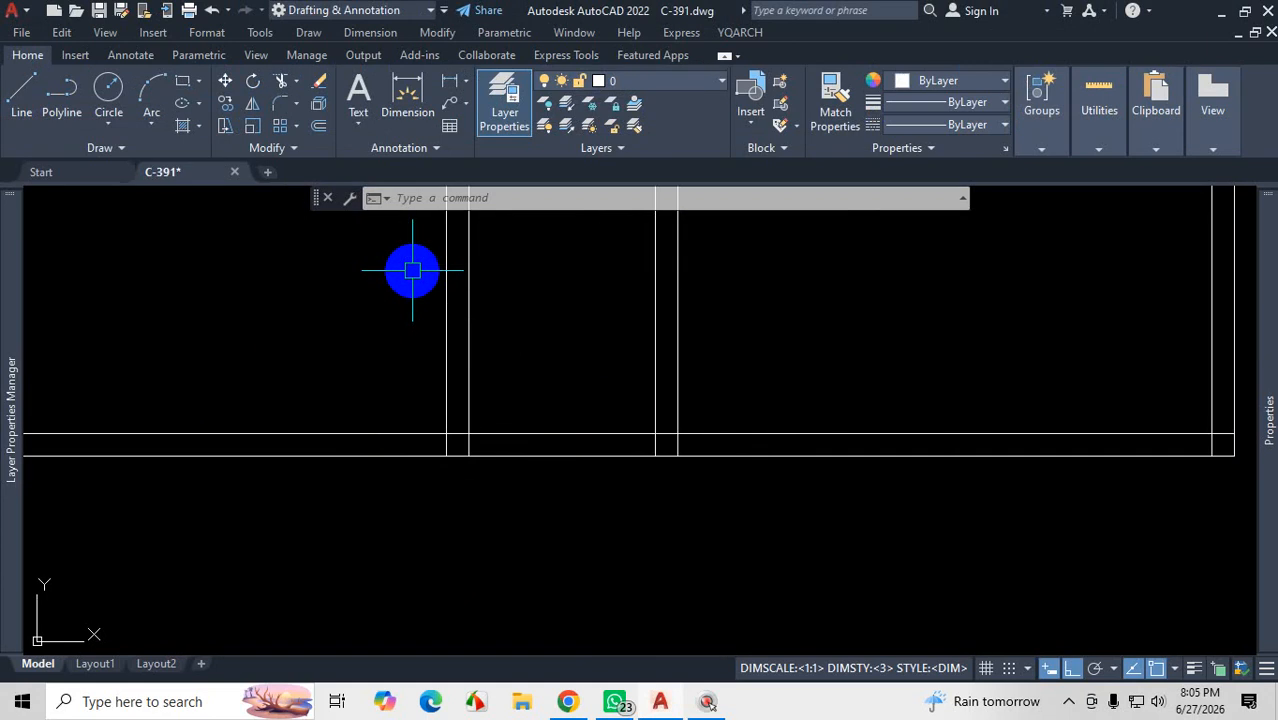
scroll(272, 428, "down", 5)
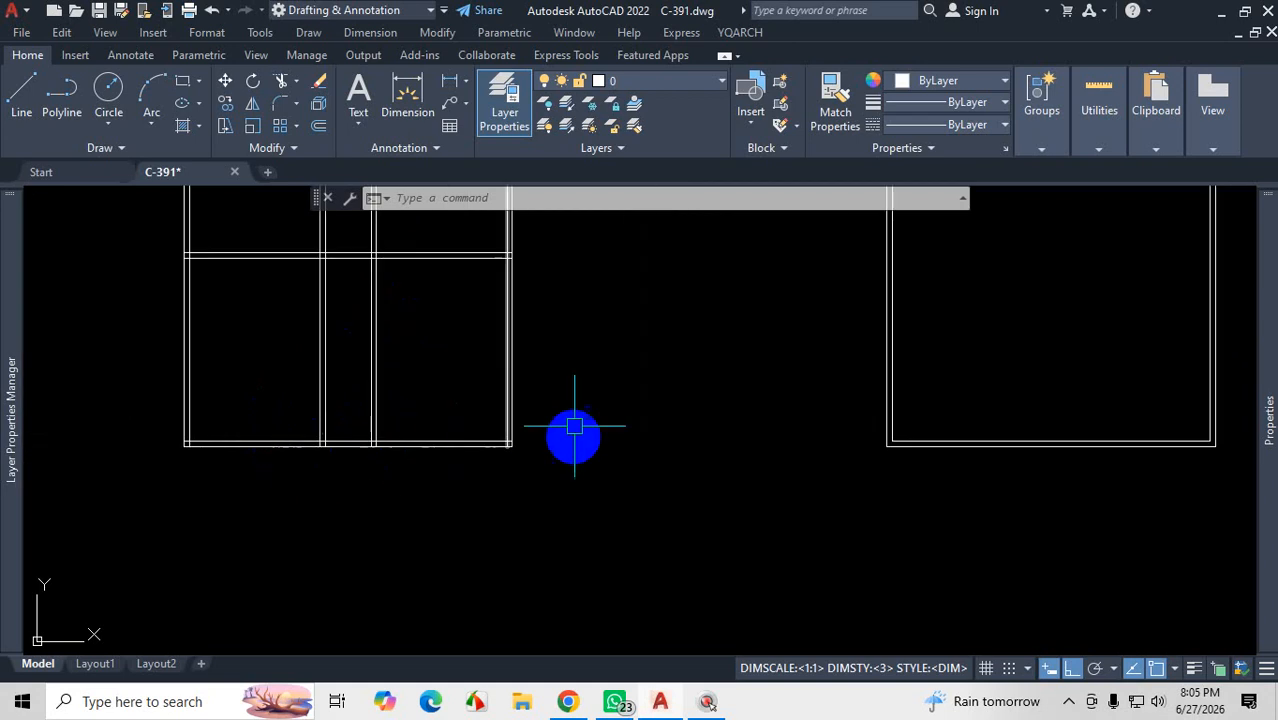
right_click(578, 309)
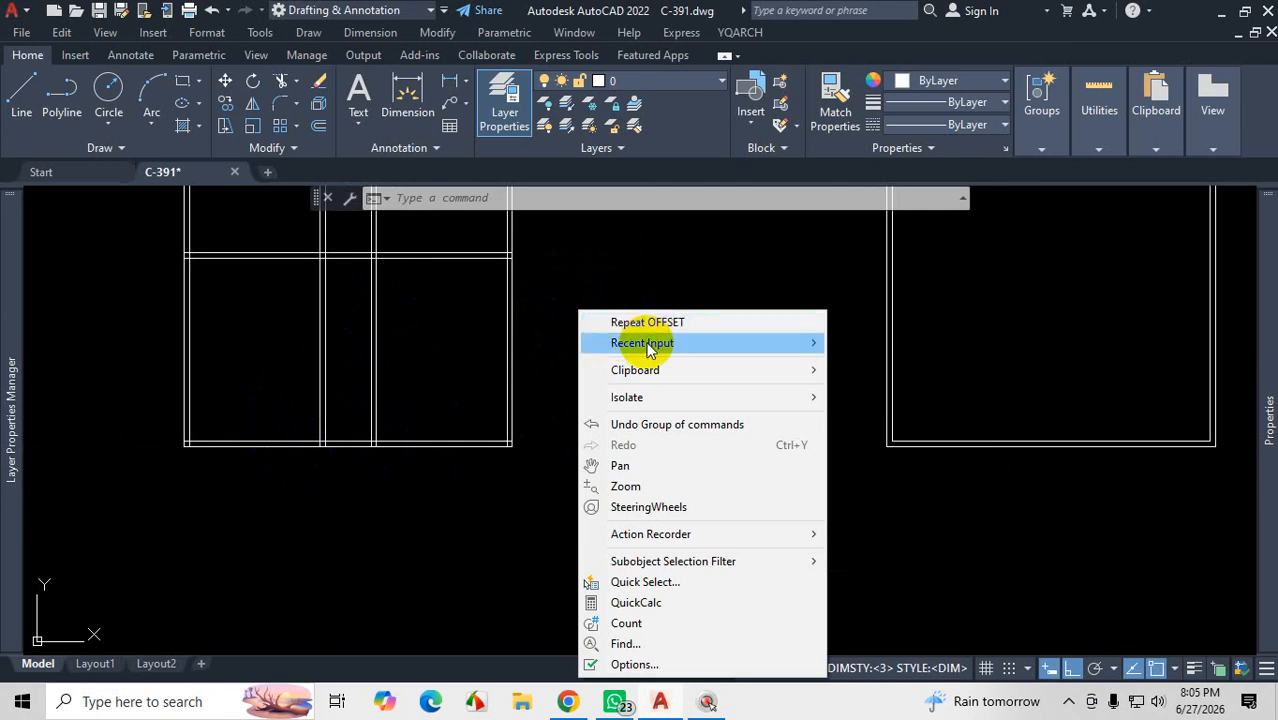
mouse_move(640, 343)
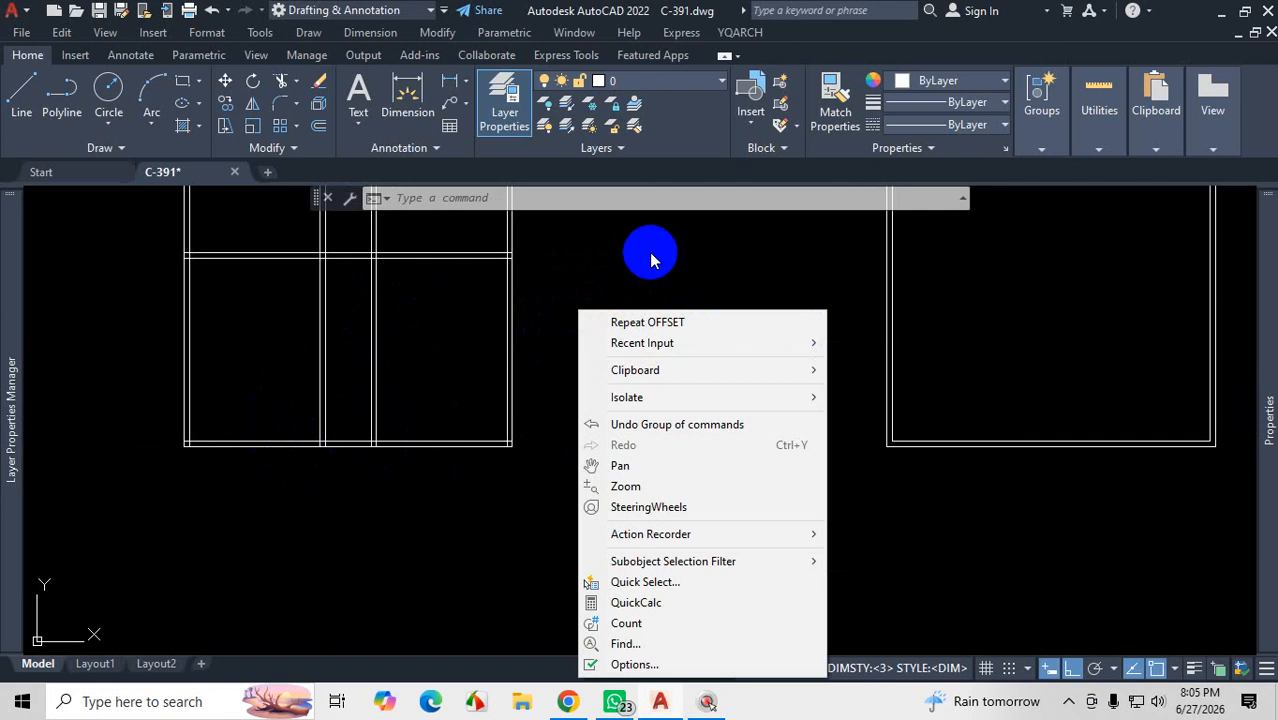
key("Escape")
Step: Break the remaining inner bottom wall line at a single point where it meets the outer line of the right interior wall
left_click(317, 152)
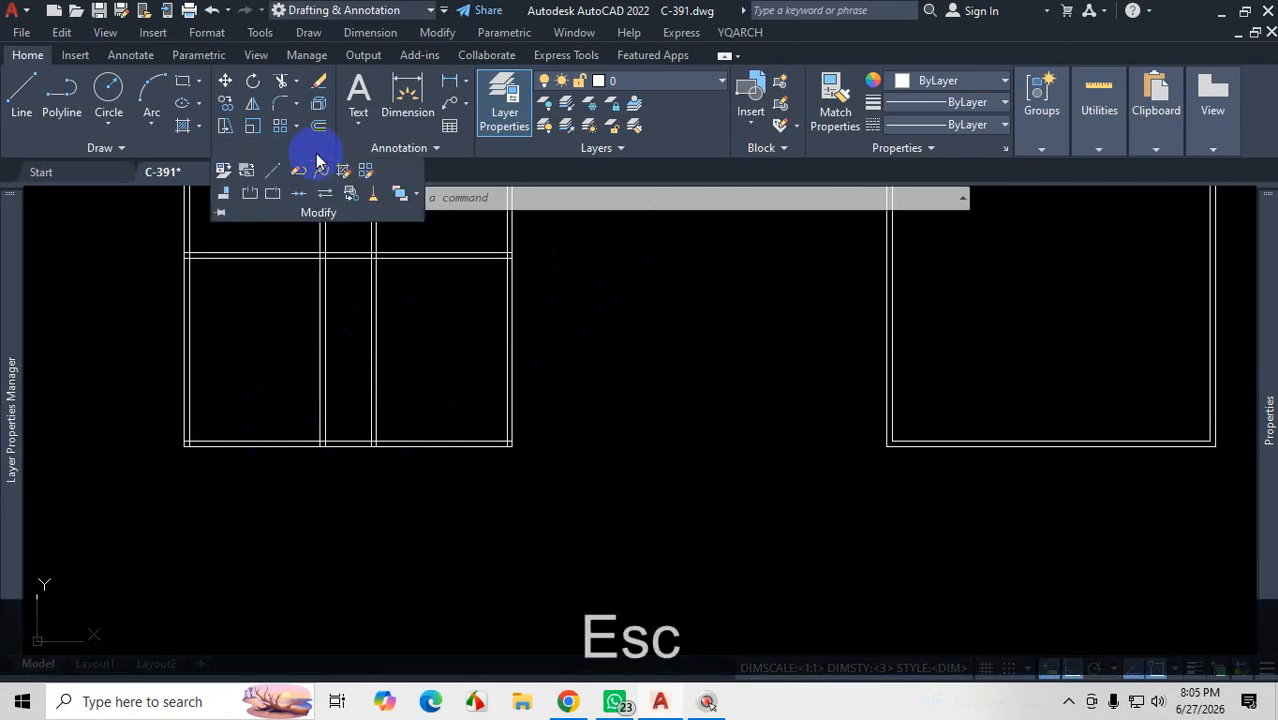
left_click(278, 198)
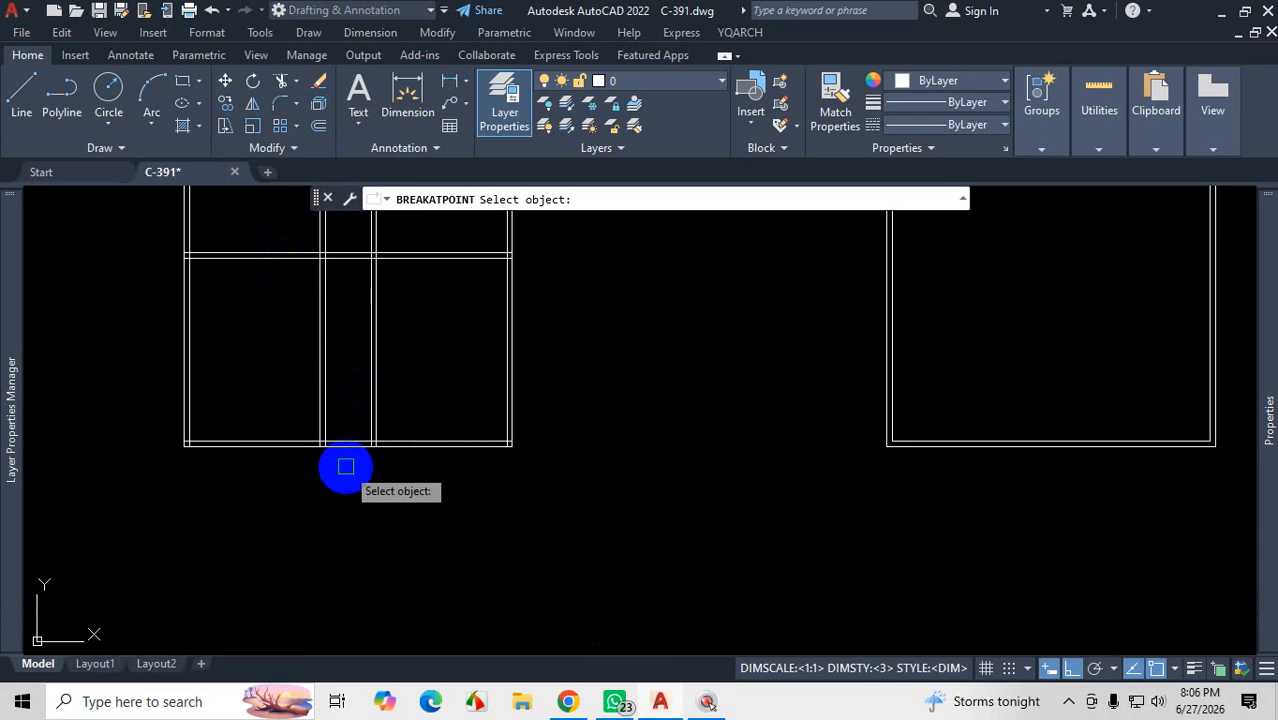
scroll(350, 445, "up", 8)
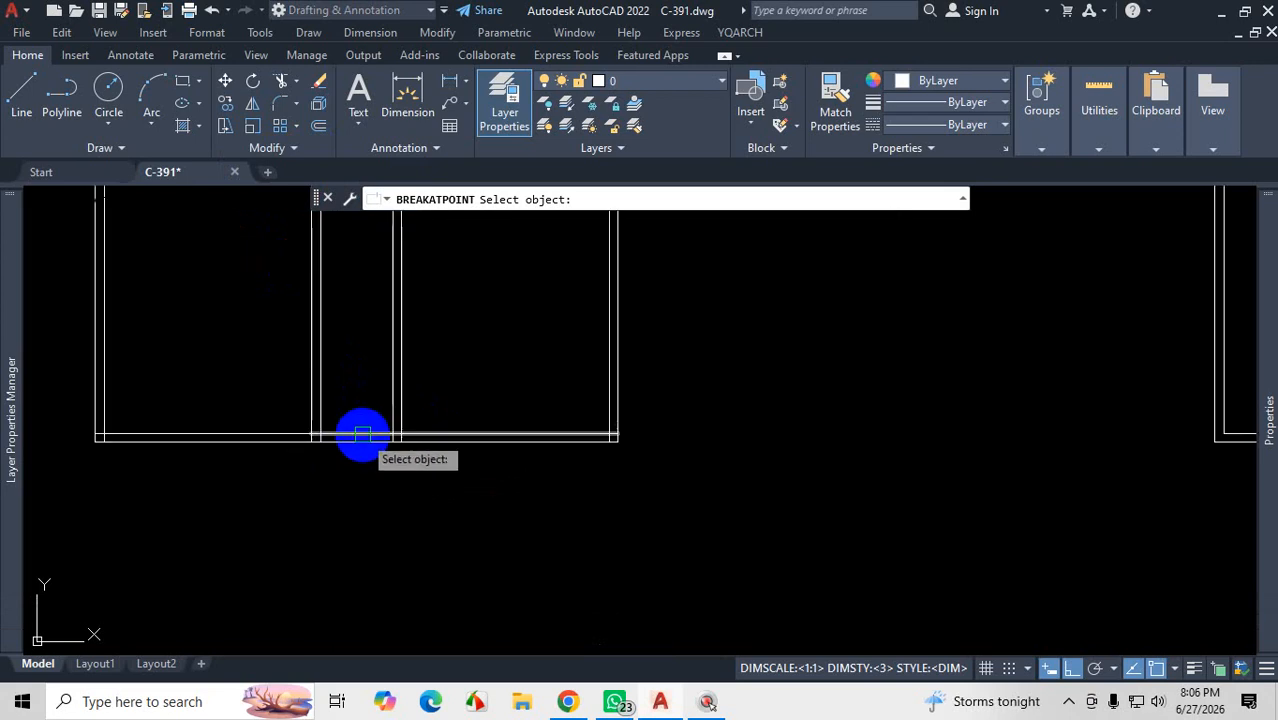
left_click(599, 437)
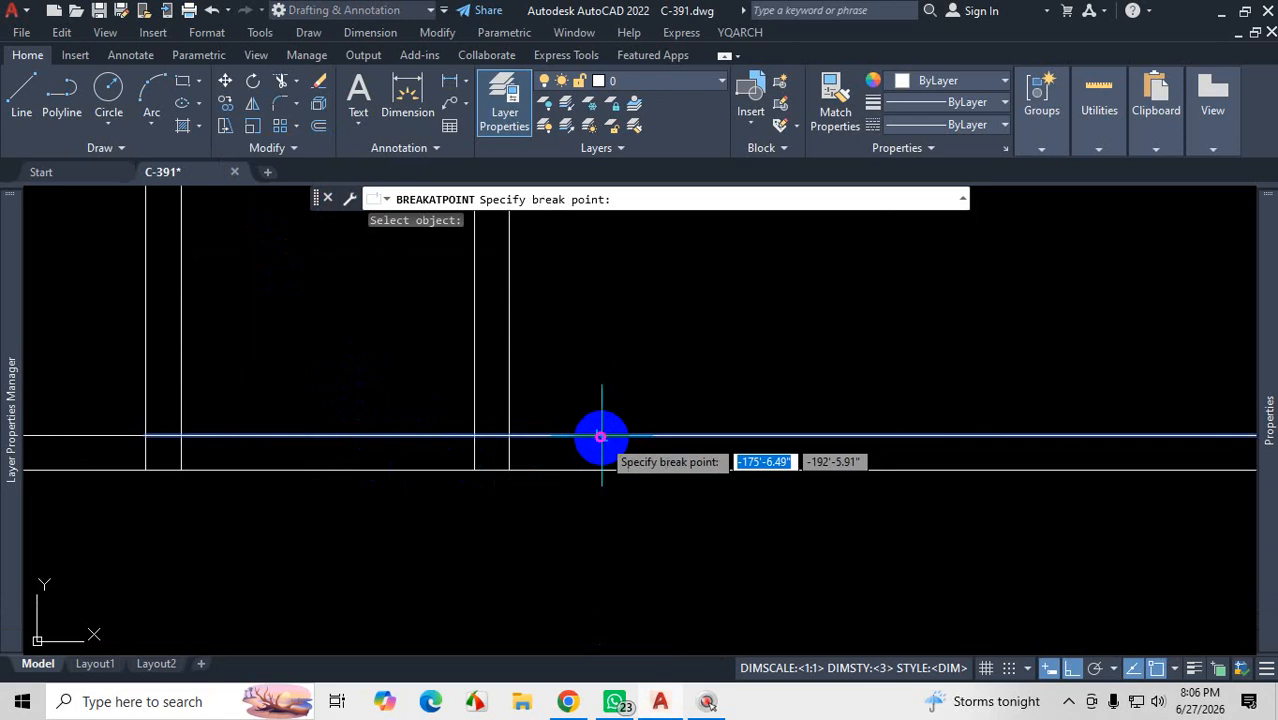
left_click(508, 437)
Step: Select all pieces of the inner bottom wall line to check the breaks, and clear the selection
left_click(599, 437)
left_click(414, 437)
scroll(576, 416, "down", 4)
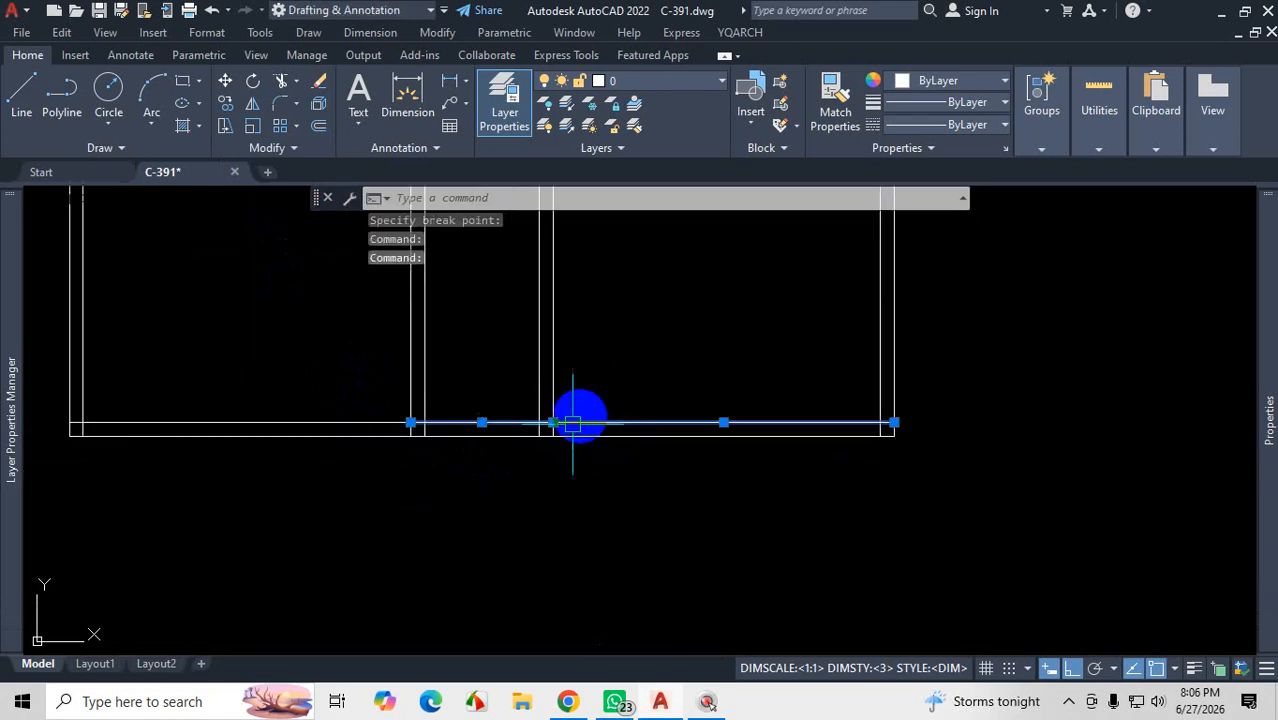
left_click(344, 423)
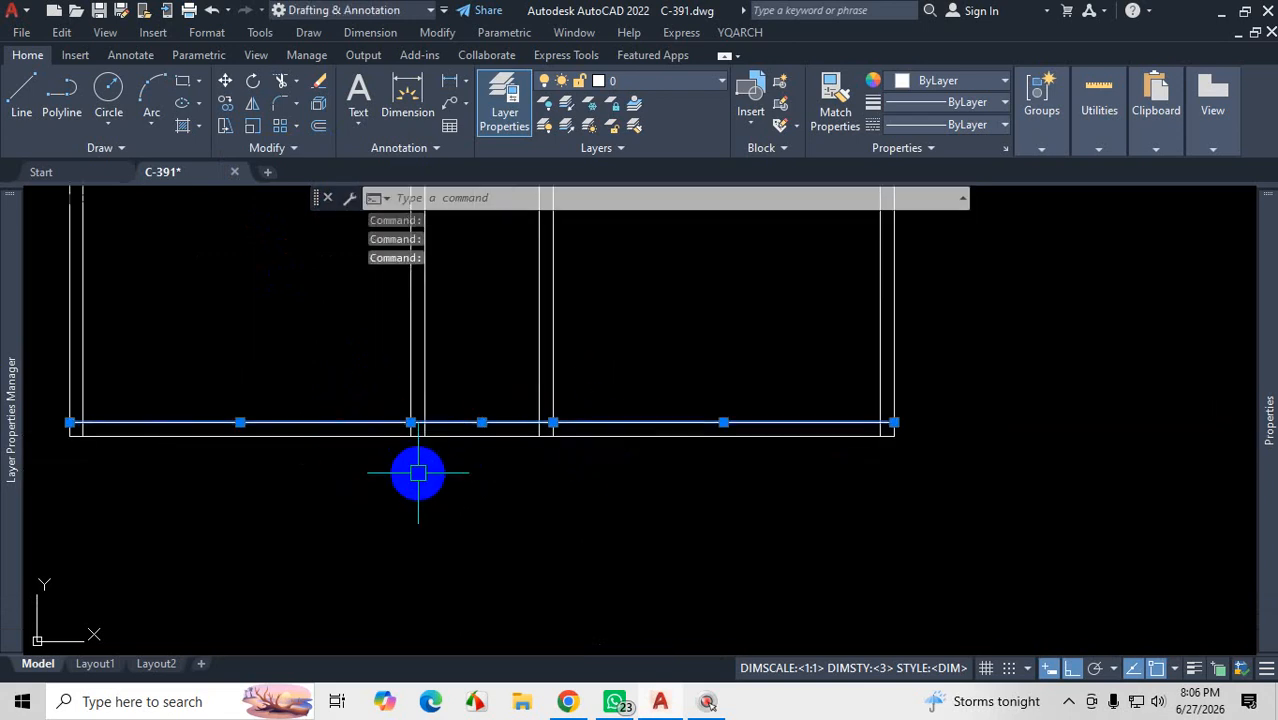
key("Escape")
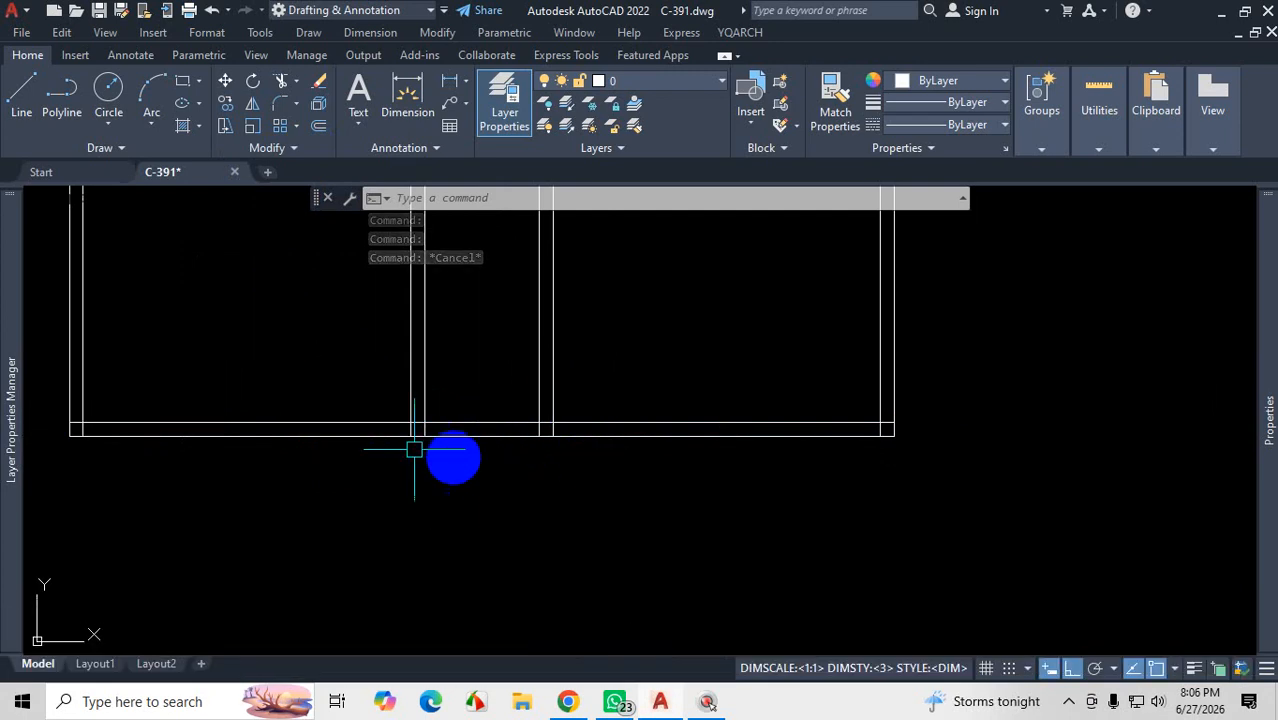
scroll(419, 448, "down", 3)
scroll(397, 462, "up", 4)
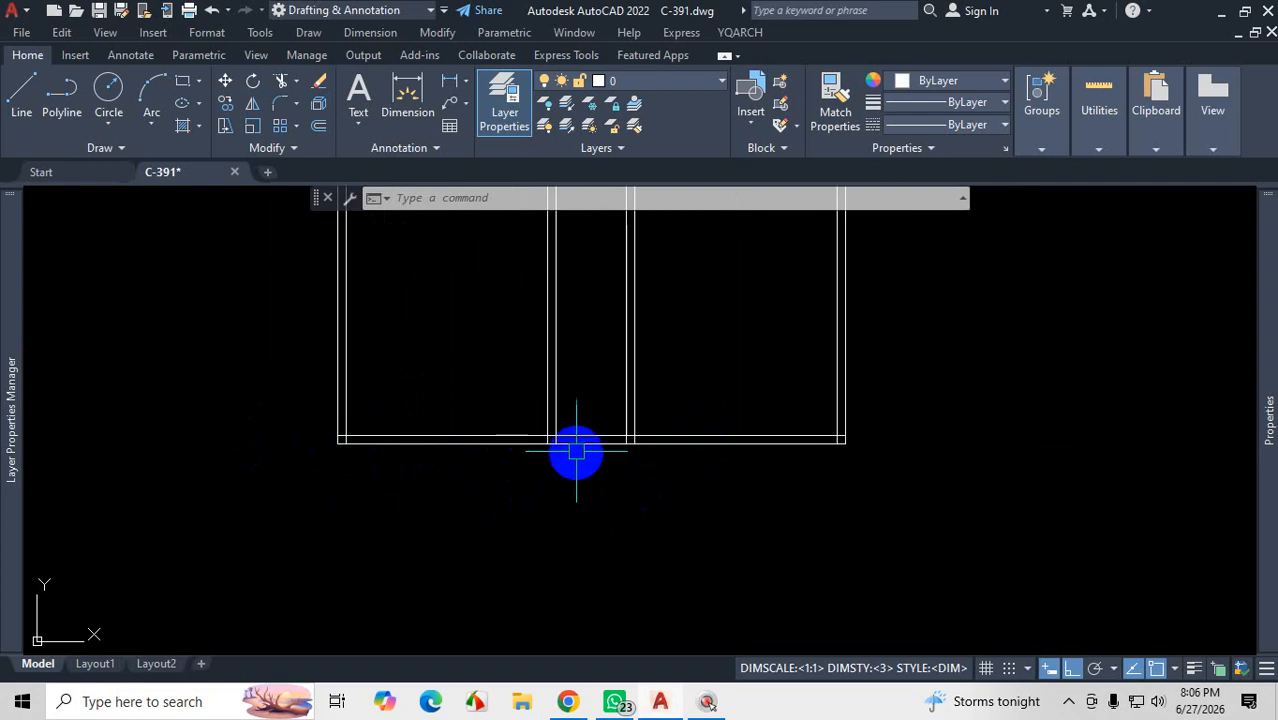
scroll(552, 477, "up", 4)
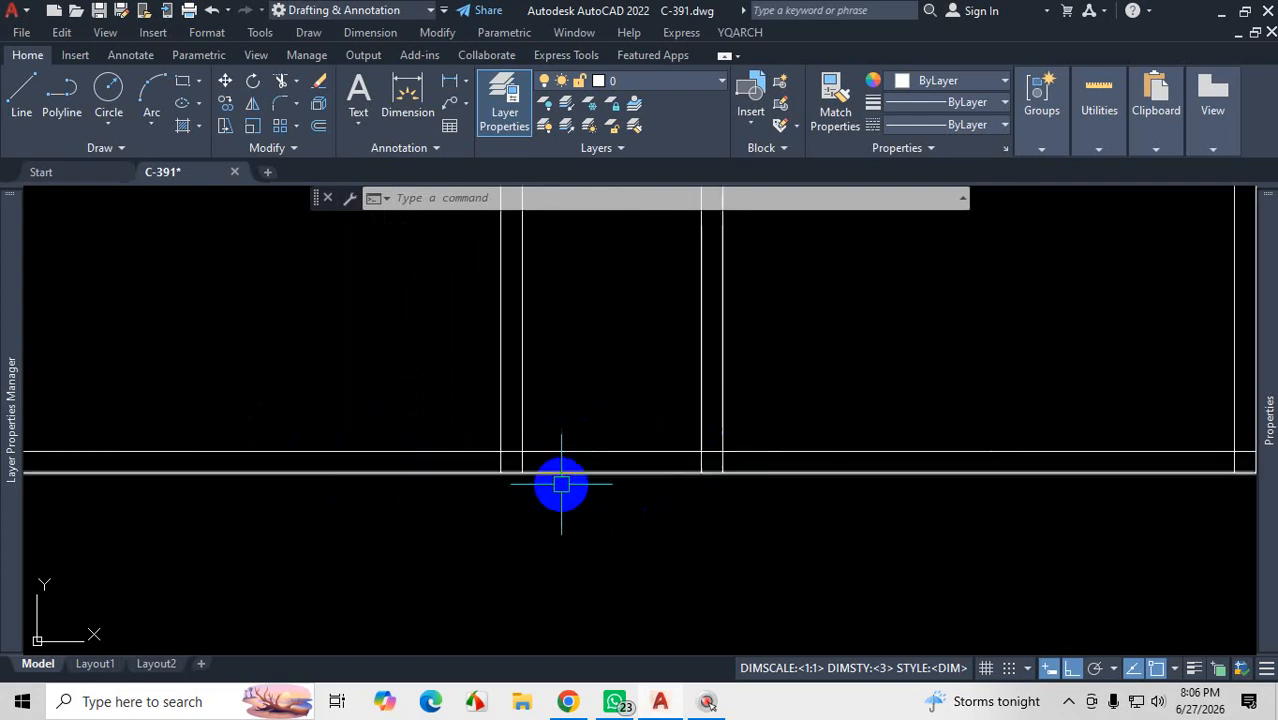
scroll(555, 488, "down", 2)
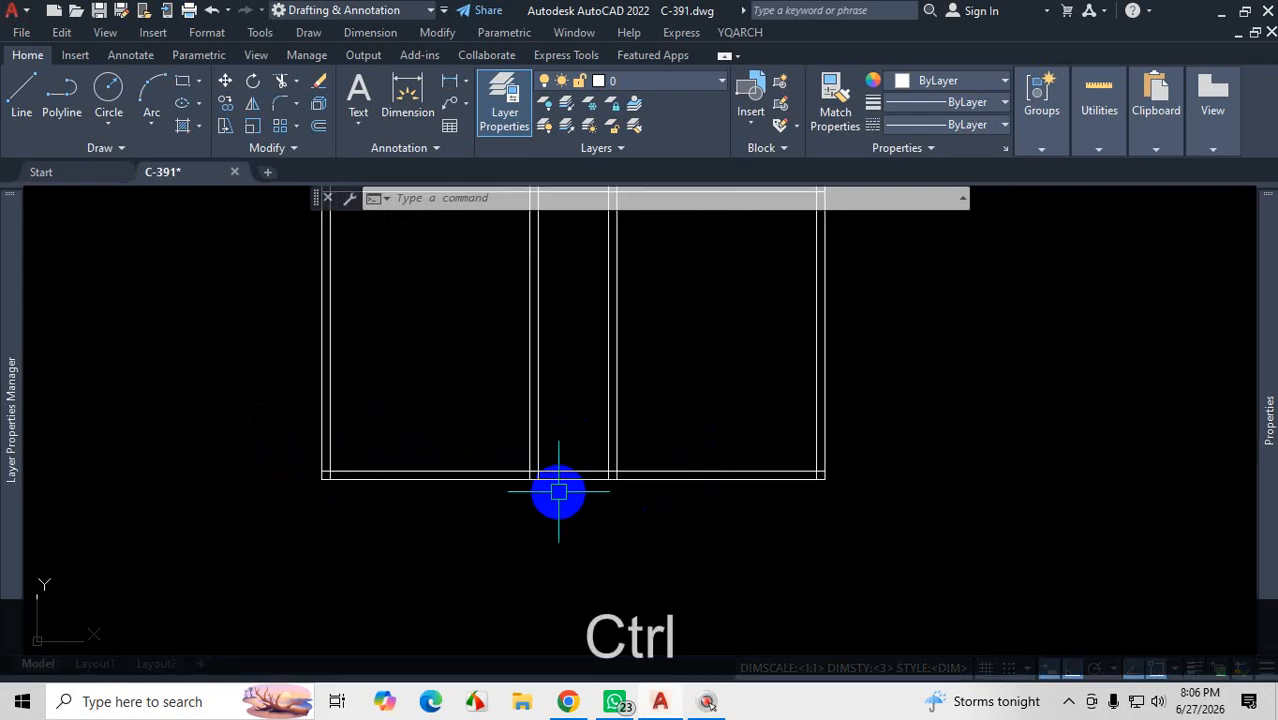
scroll(570, 495, "down", 2)
scroll(576, 385, "up", 5)
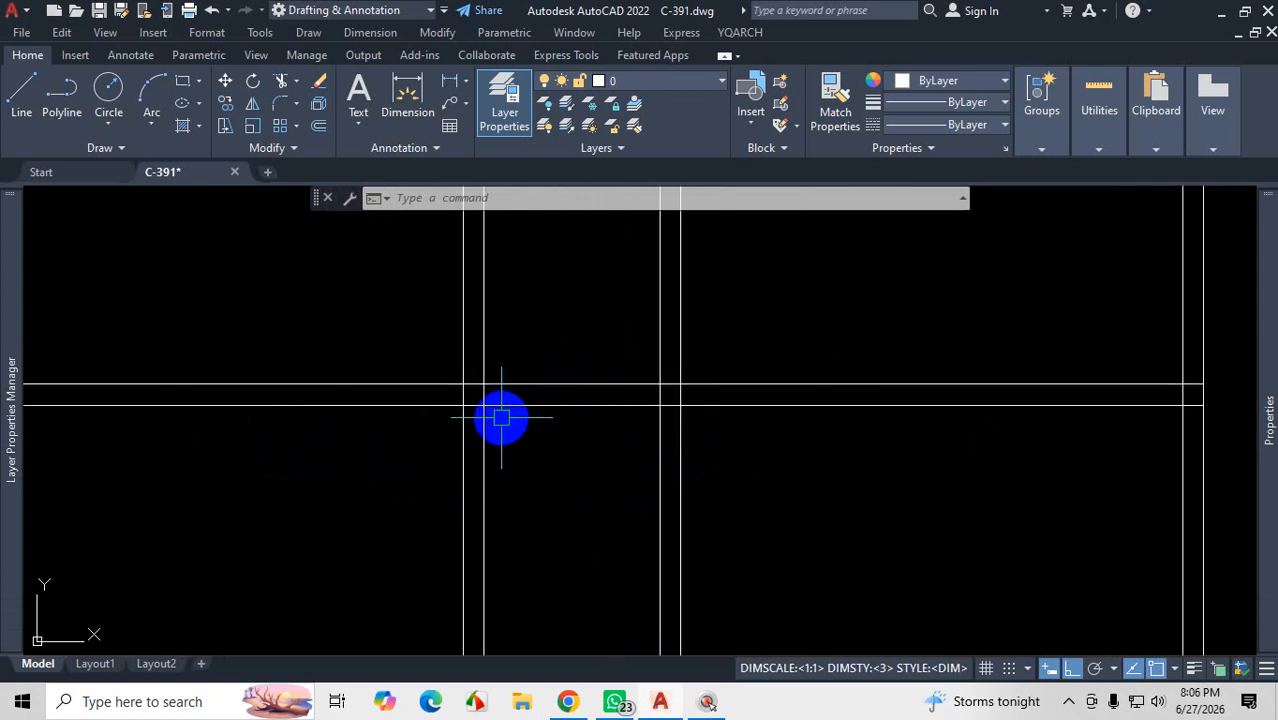
left_click(1068, 701)
left_click(593, 513)
scroll(616, 485, "down", 5)
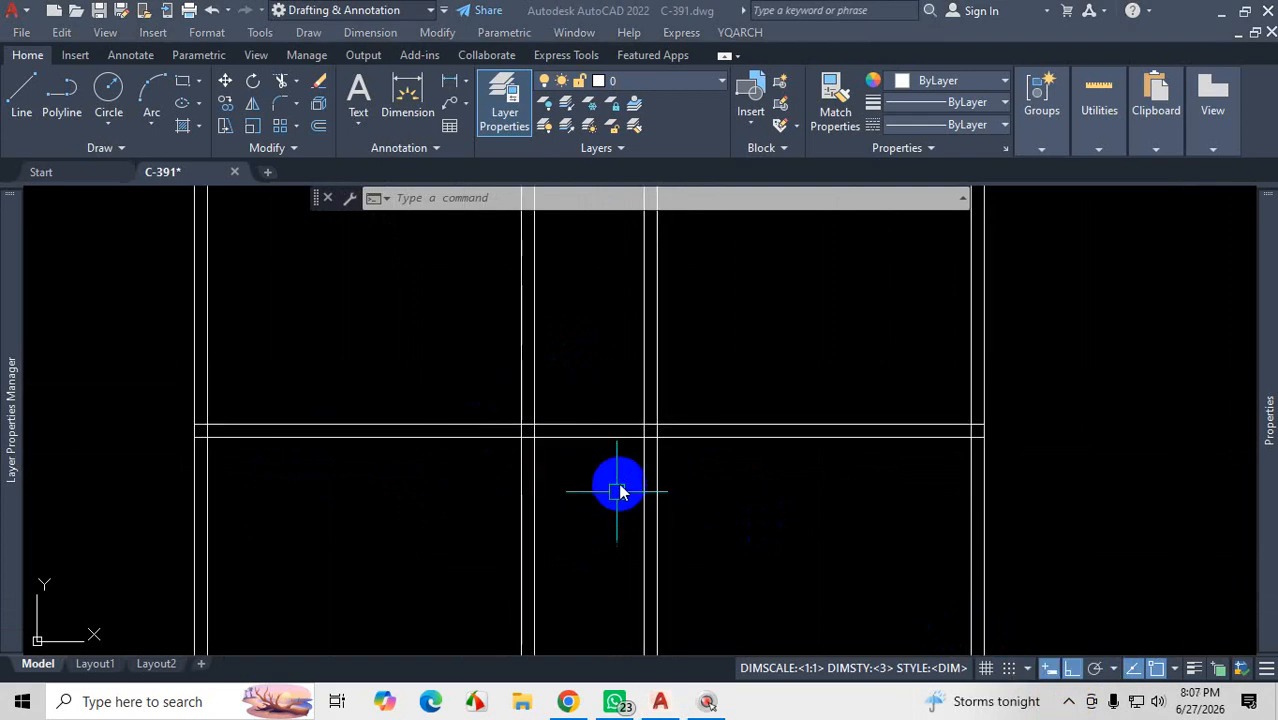
scroll(615, 570, "up", 2)
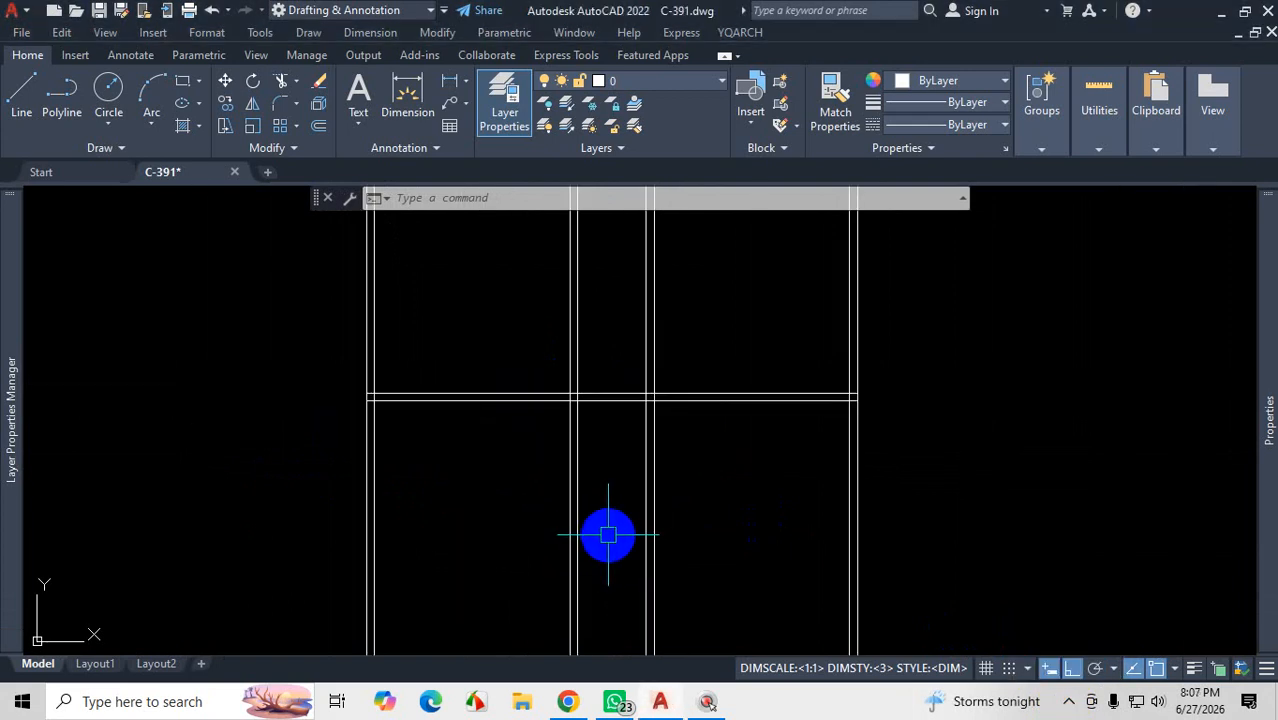
scroll(600, 505, "down", 7, "ctrl")
scroll(585, 490, "up", 12, "ctrl")
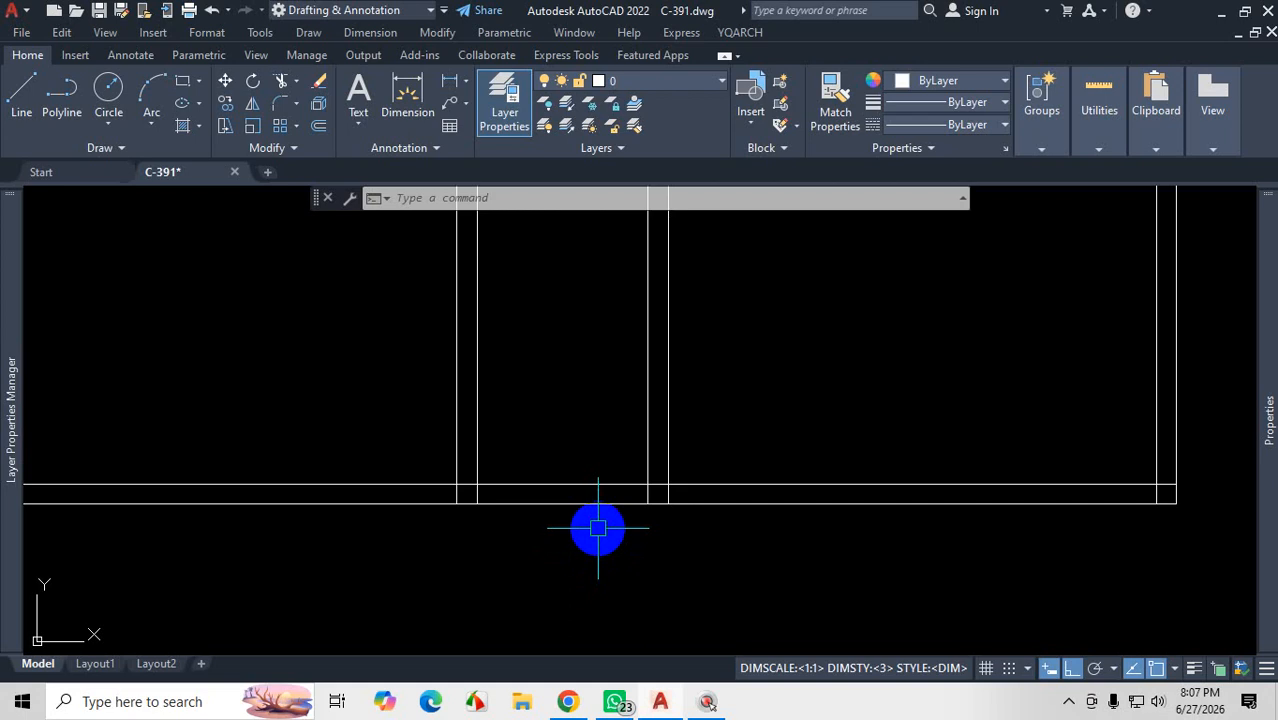
Step: Trim the inner bottom wall line away where it crosses inside the left and right interior walls
scroll(484, 512, "up", 3)
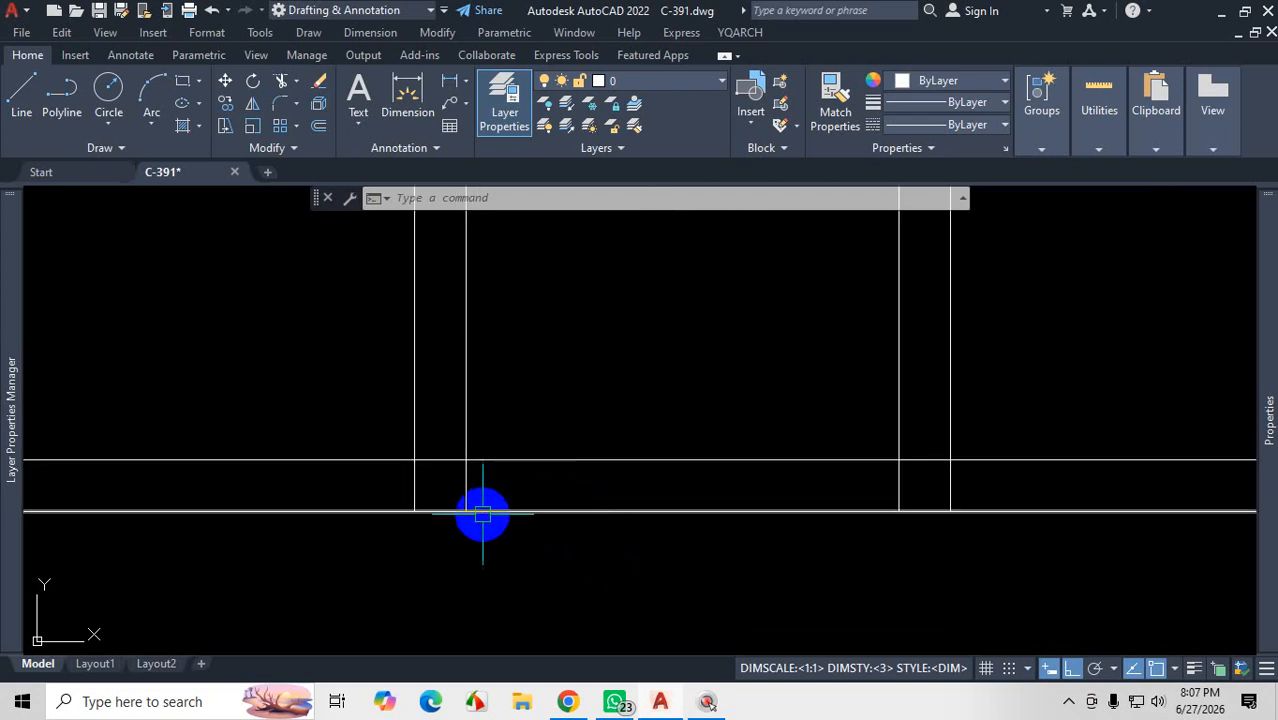
type("tr")
key("Return")
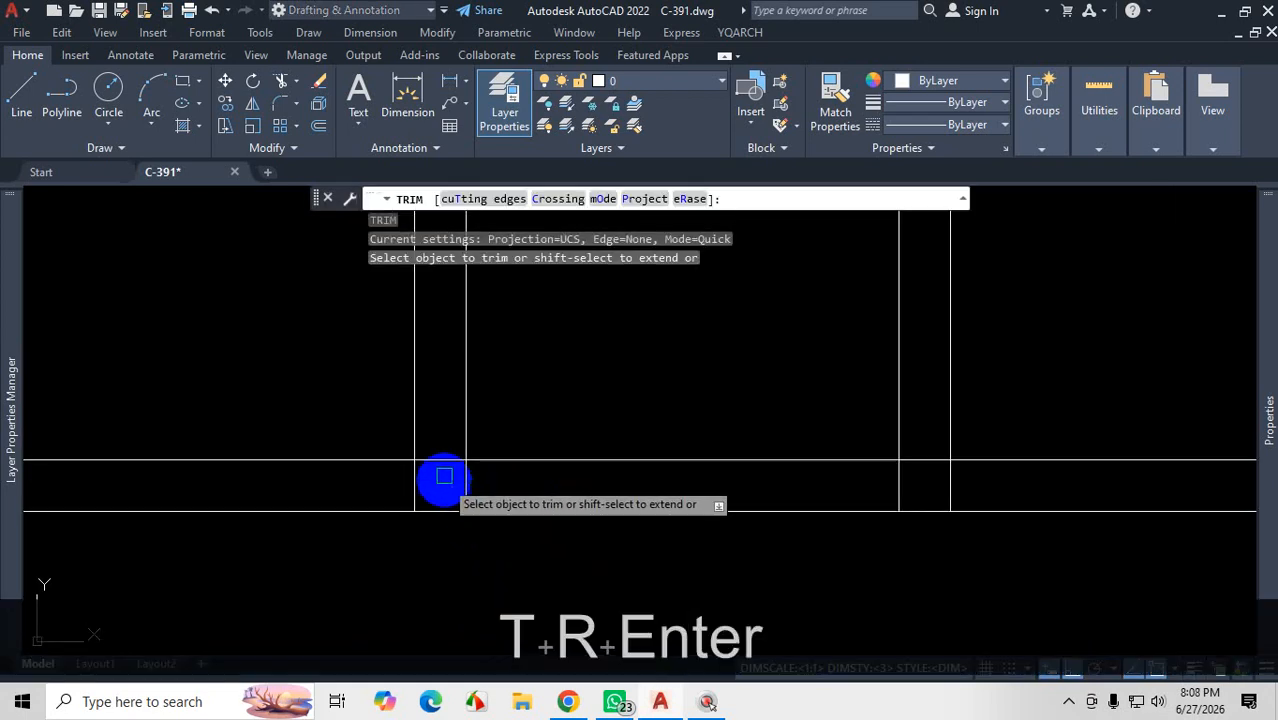
left_click(446, 461)
left_click(921, 460)
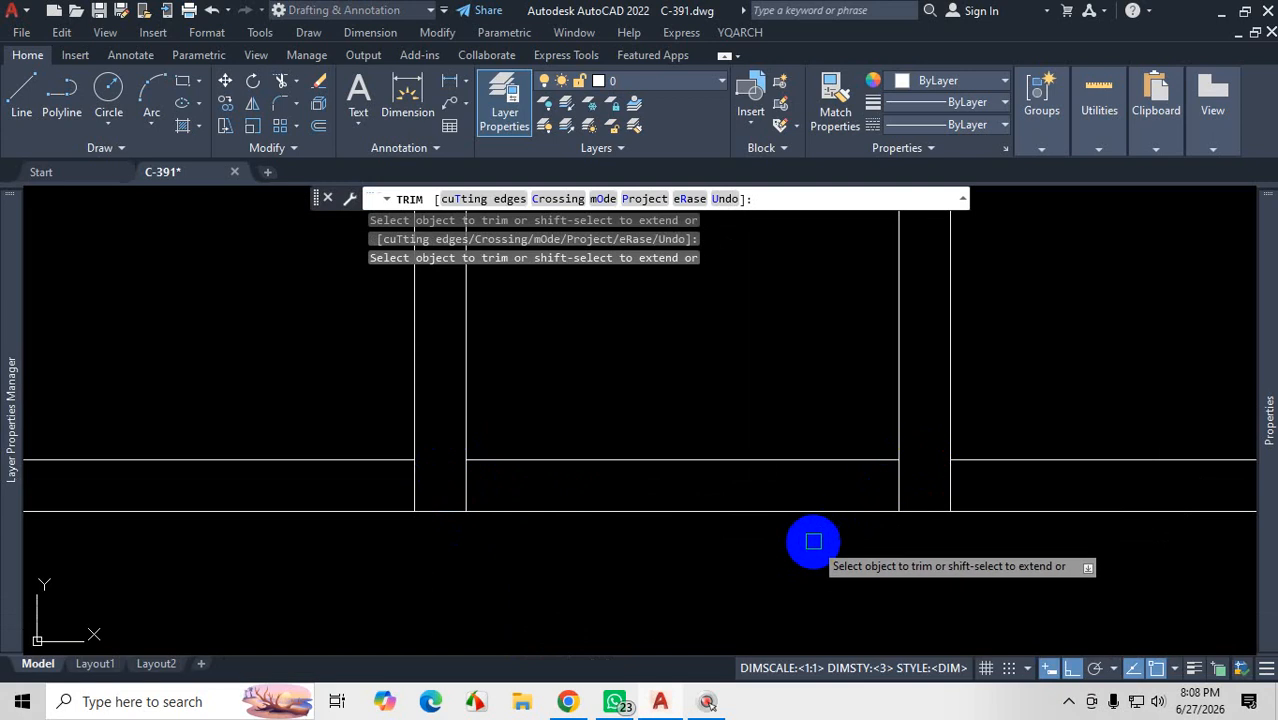
scroll(773, 564, "down", 2)
scroll(845, 538, "up", 3)
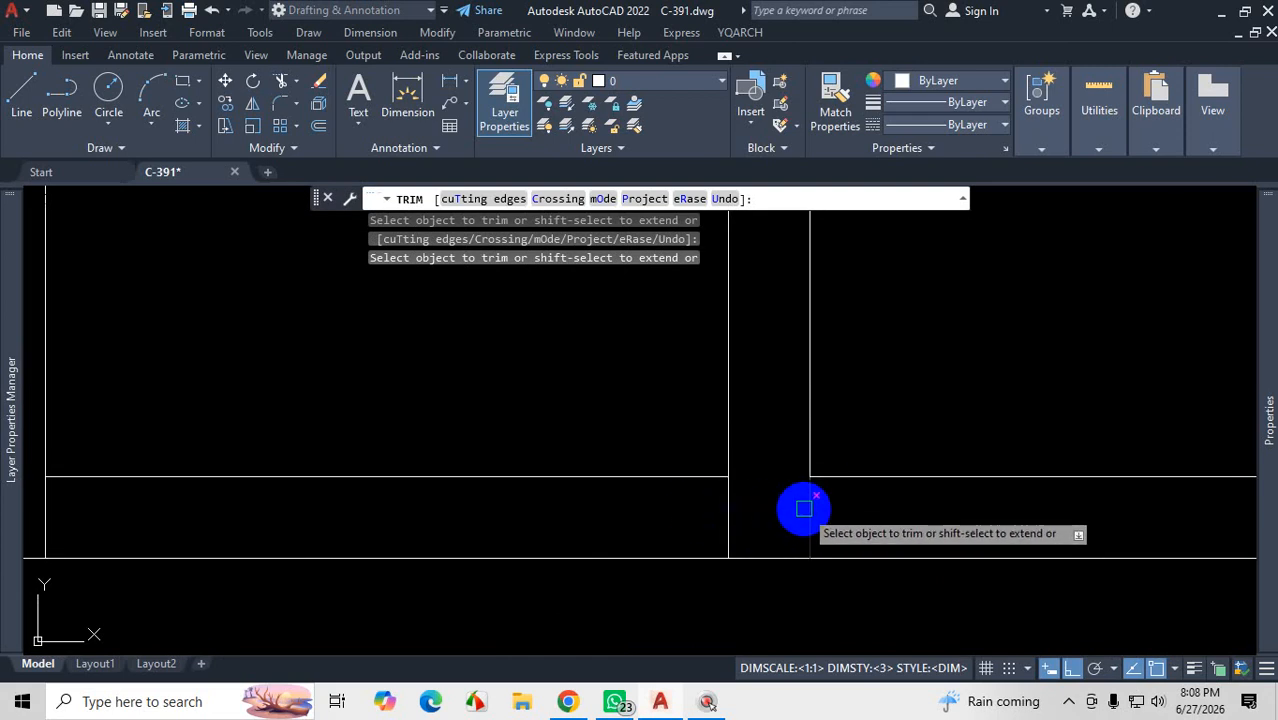
scroll(776, 502, "down", 4)
key("Escape")
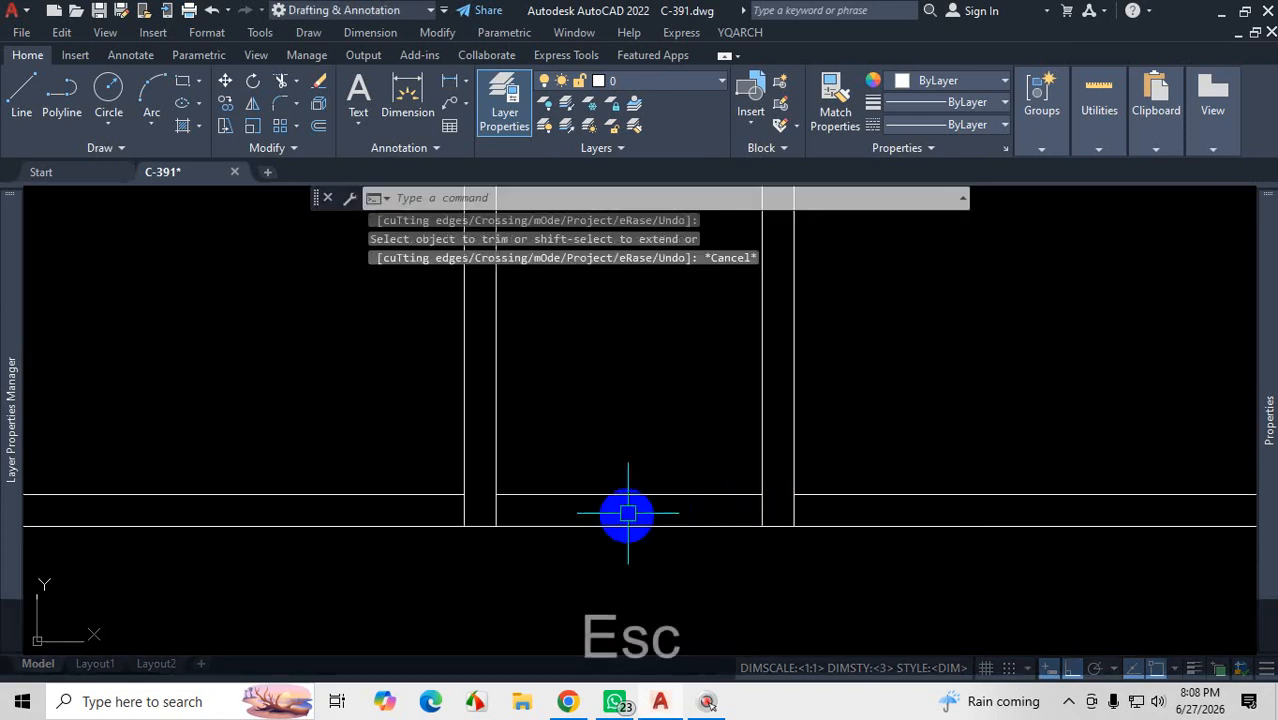
Step: Select the middle and left pieces of the inner bottom wall line to check the separation, and clear the selection
left_click(628, 494)
left_click(436, 494)
key("Escape")
scroll(610, 568, "down", 6)
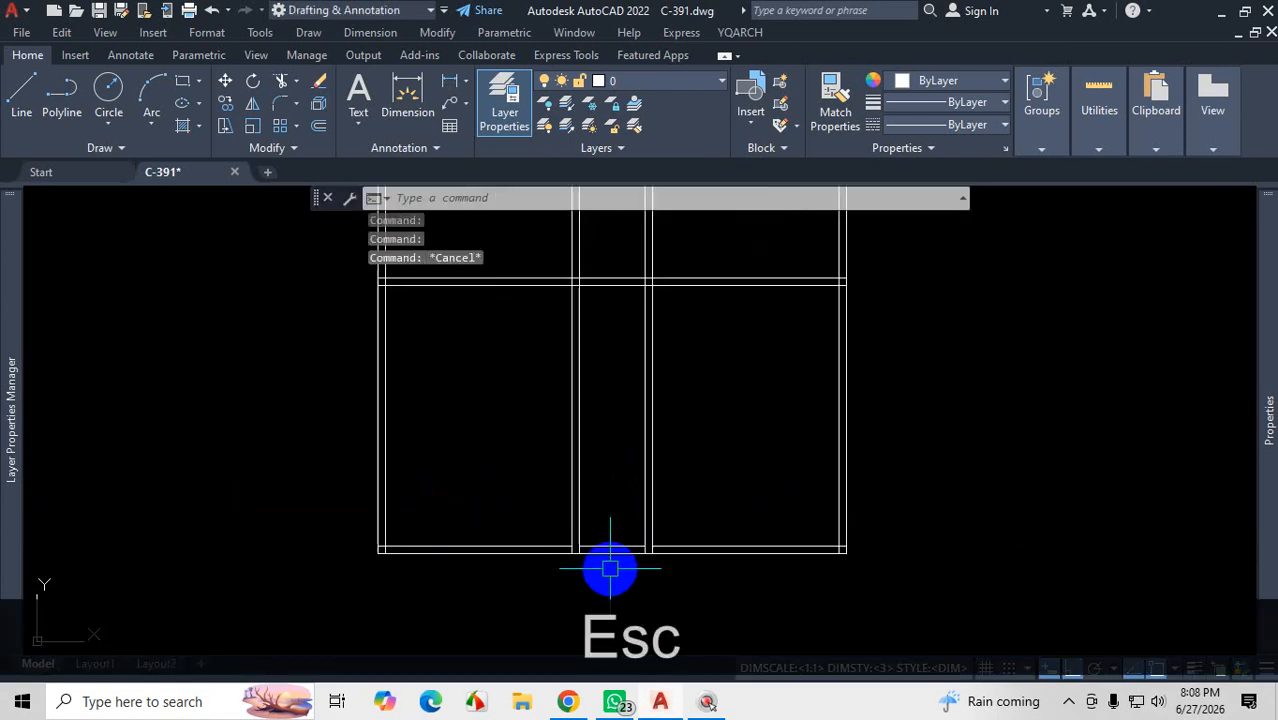
scroll(610, 568, "up", 5)
left_click(608, 528)
key("Escape")
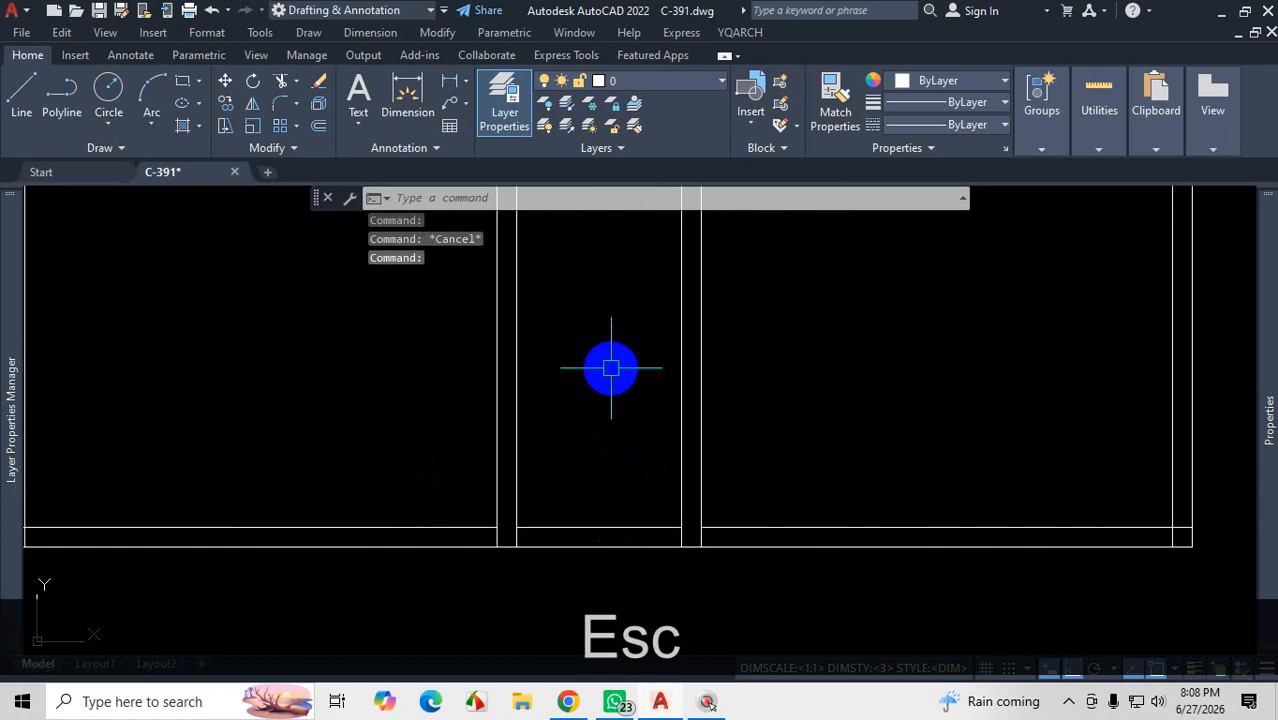
key("Escape")
Step: Offset the middle piece of the inner bottom wall line 10' upward between the two interior walls, using the Through option
type("o")
key("Return")
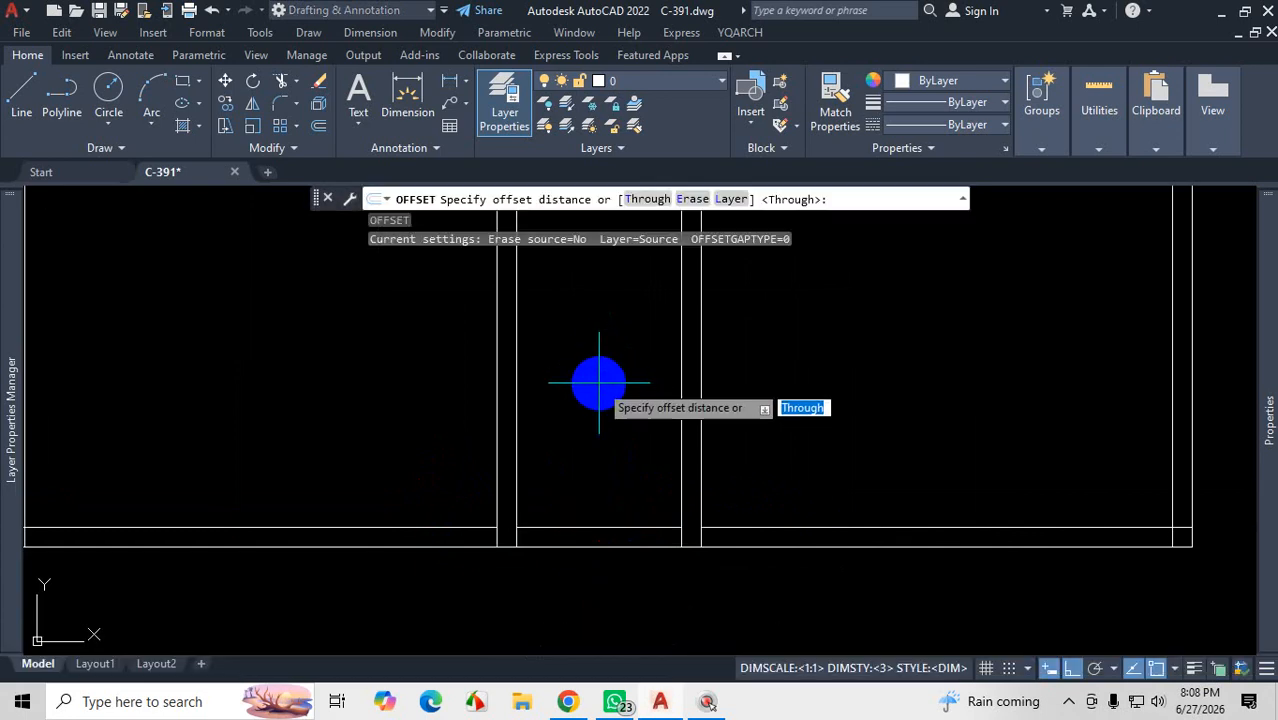
key("Return")
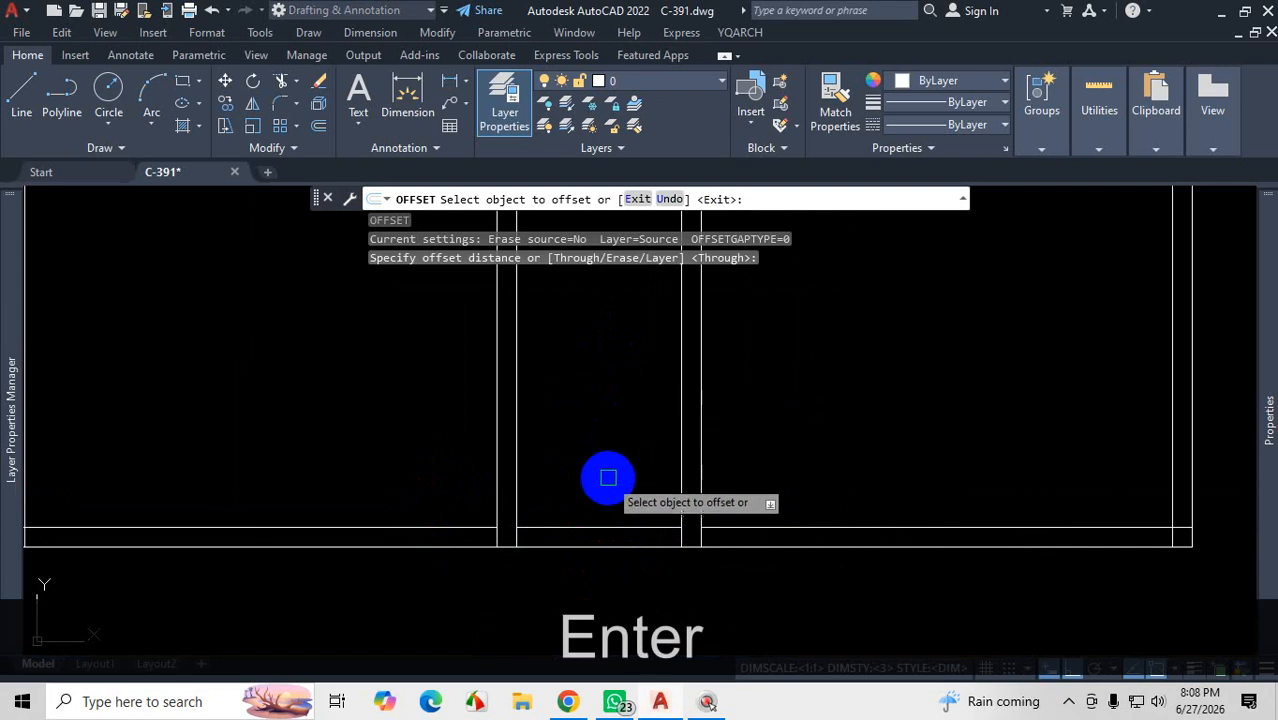
left_click(608, 528)
scroll(607, 560, "down", 4)
scroll(607, 448, "up", 2)
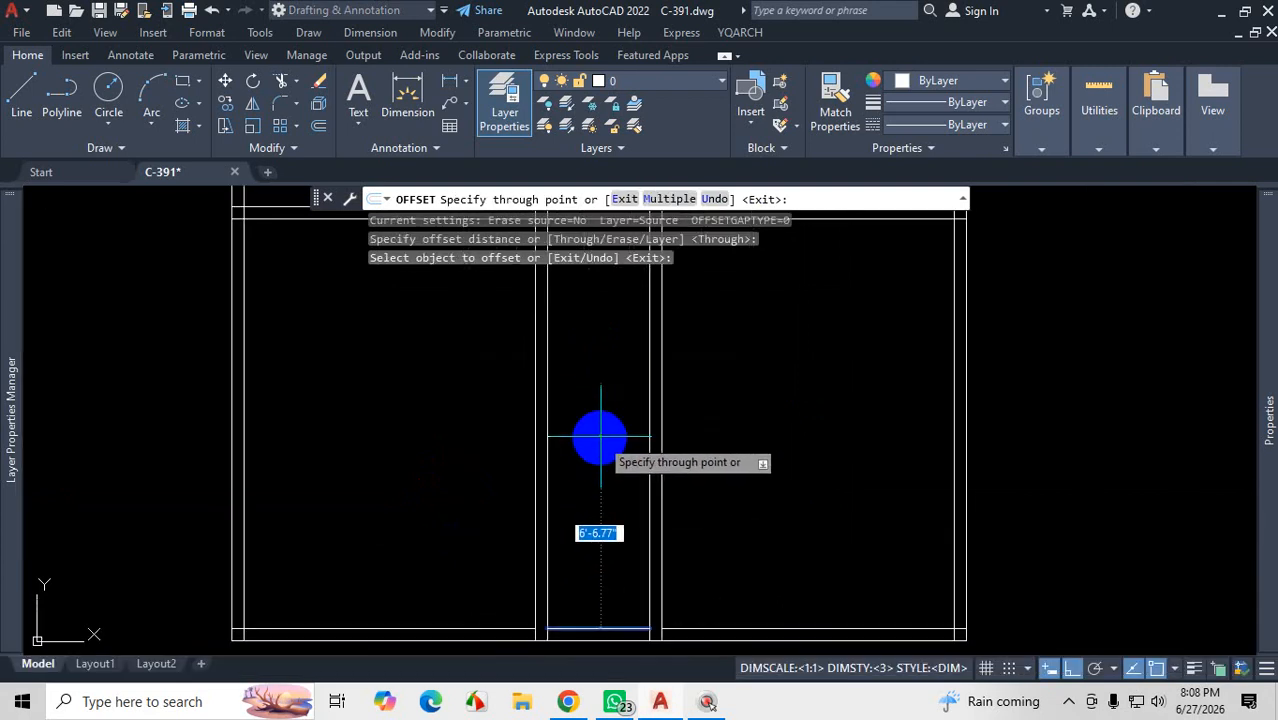
type("10'")
key("Return")
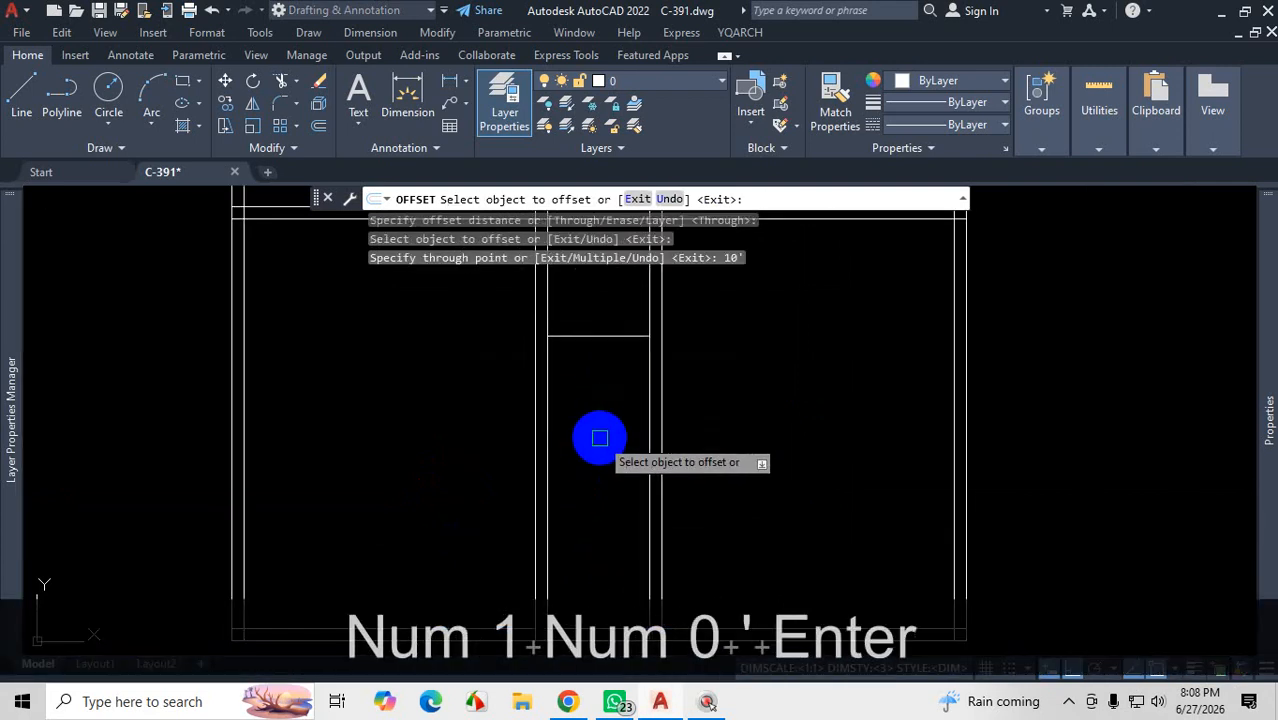
Step: Offset the new horizontal line between the interior walls upward by 5 to form the cross wall's thickness, and end Offset
scroll(601, 430, "up", 3)
left_click(605, 408)
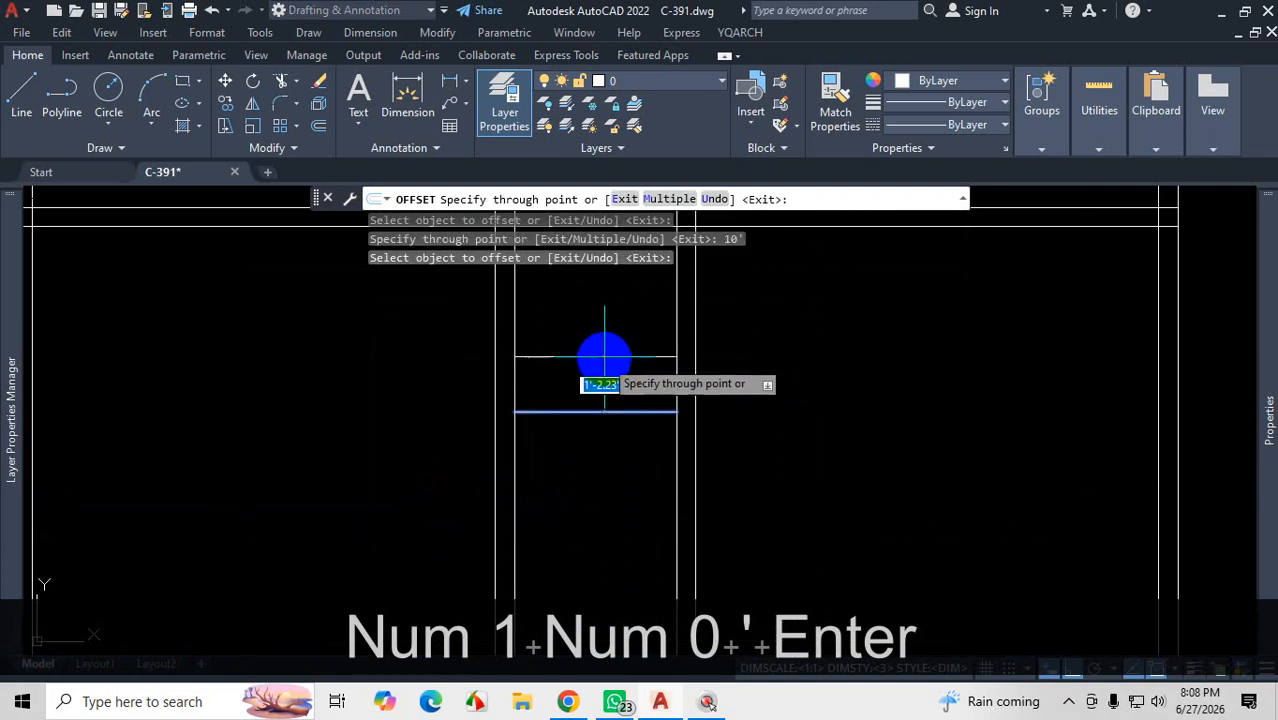
type("5")
key("Return")
scroll(756, 522, "down", 4)
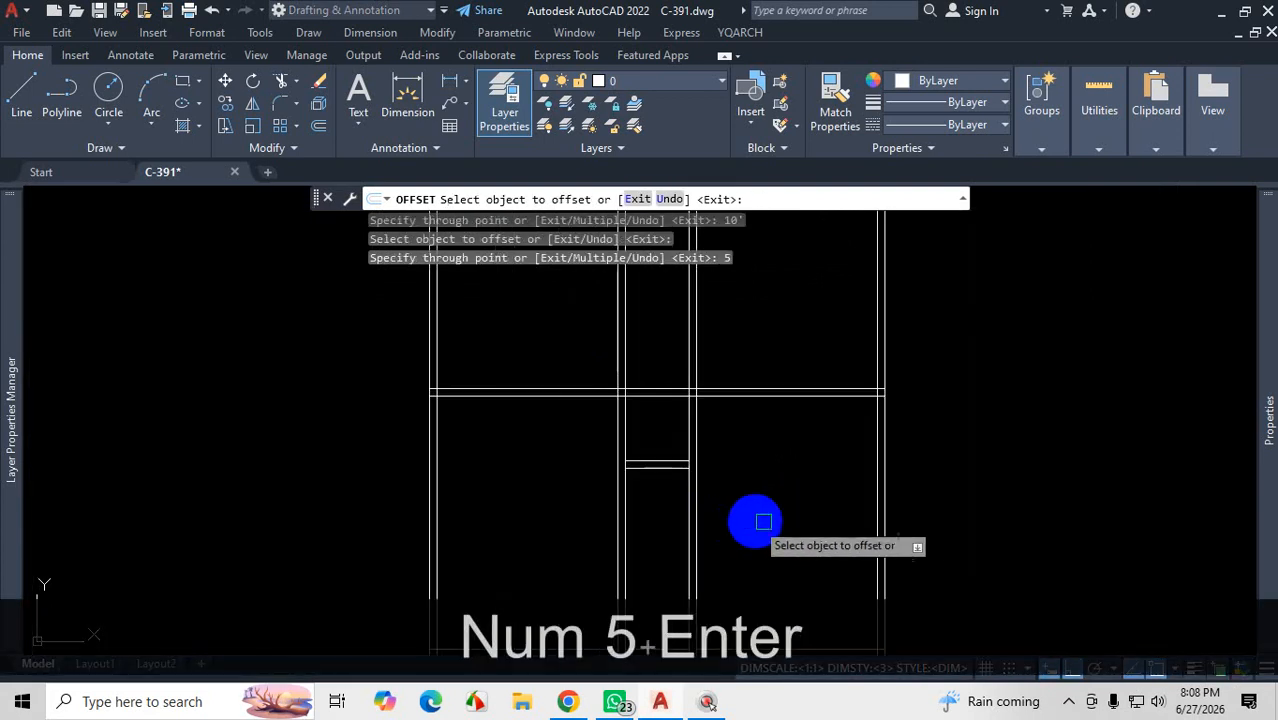
key("Escape")
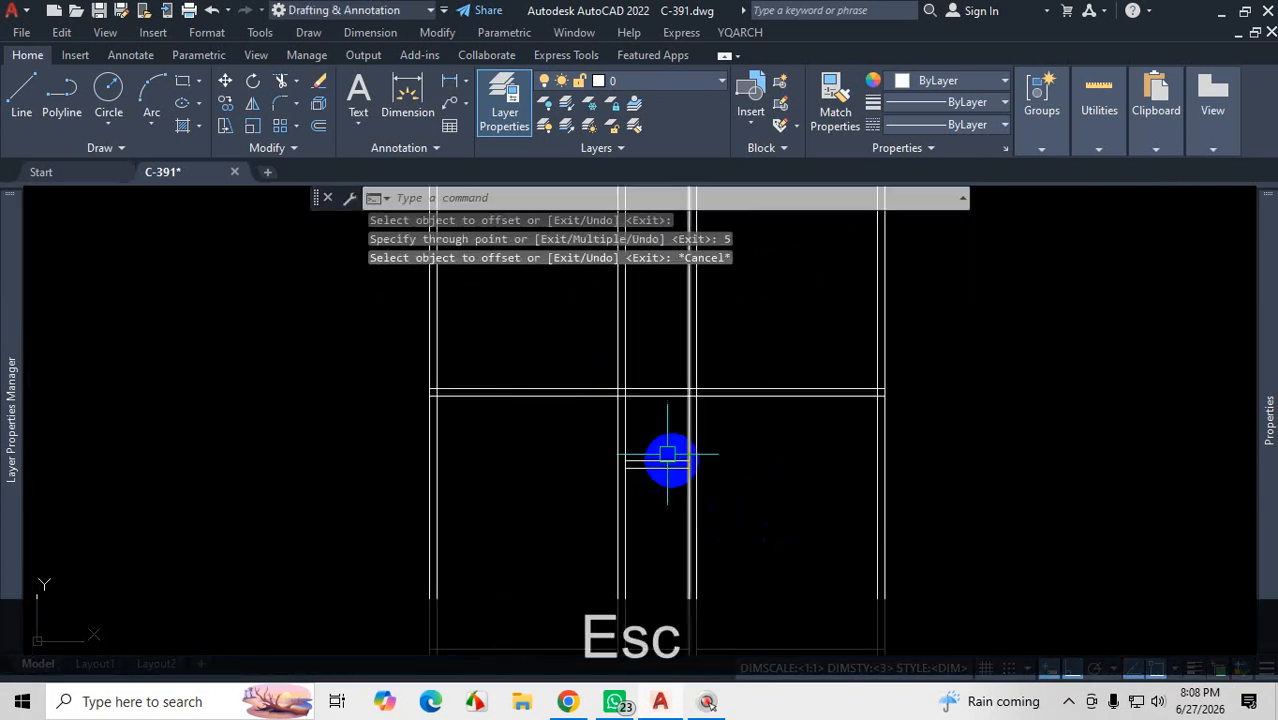
Step: Trim both lines of the long horizontal wall where they cross the space between the two interior walls
scroll(665, 413, "up", 2)
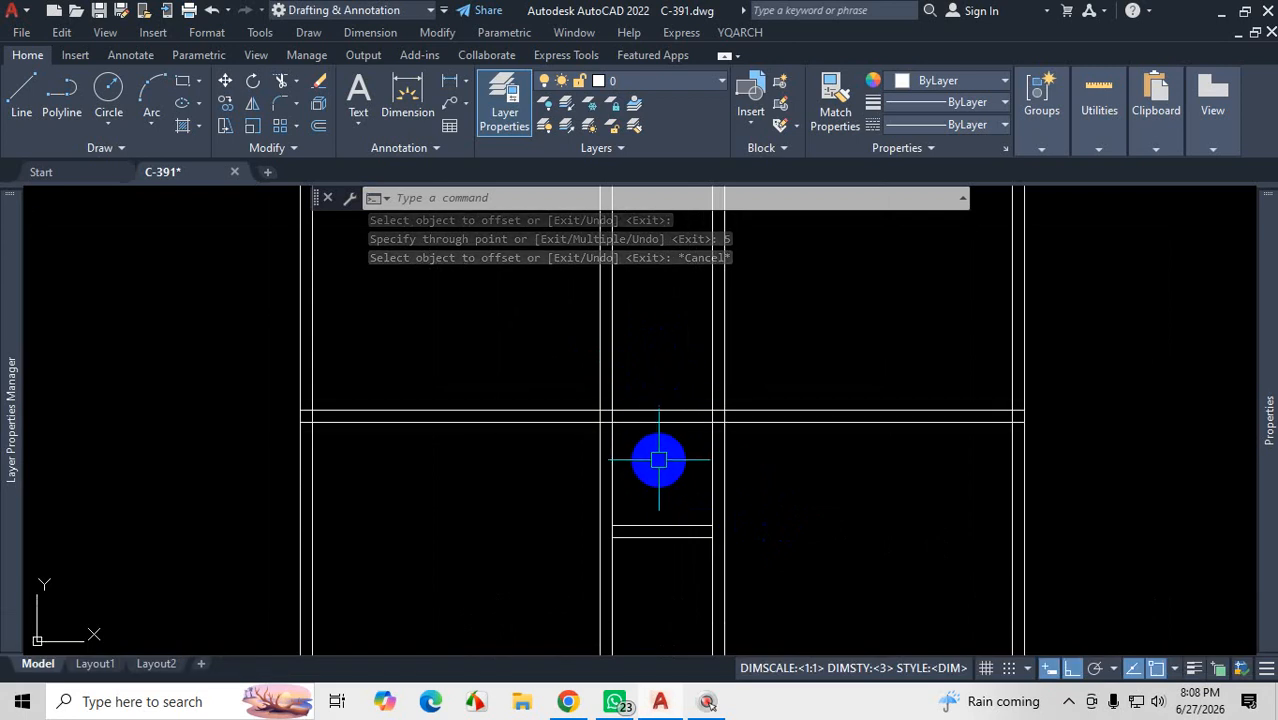
type("tr")
key("Return")
left_click_drag(665, 388, 660, 460)
scroll(660, 460, "down", 2)
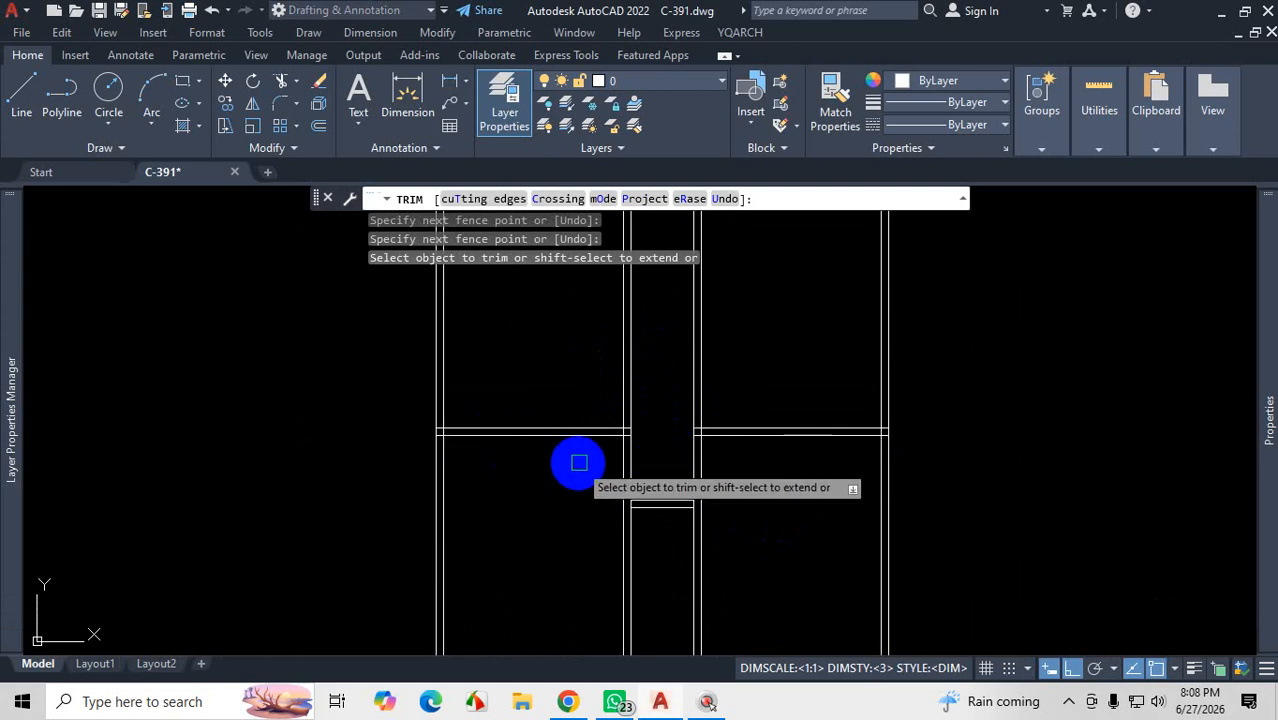
key("Escape")
Step: Select both lines of the short cross wall between the interior walls to check them, and clear the selection
scroll(642, 439, "up", 3)
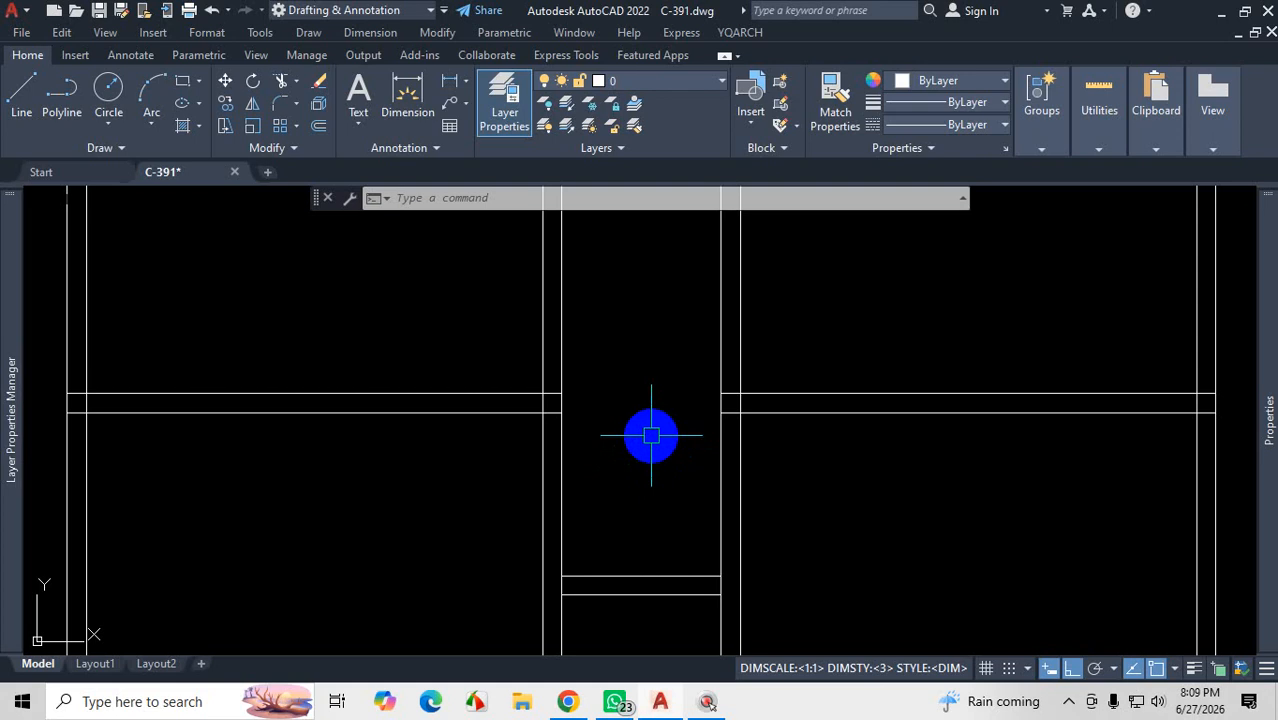
scroll(672, 420, "down", 3)
scroll(673, 477, "up", 2)
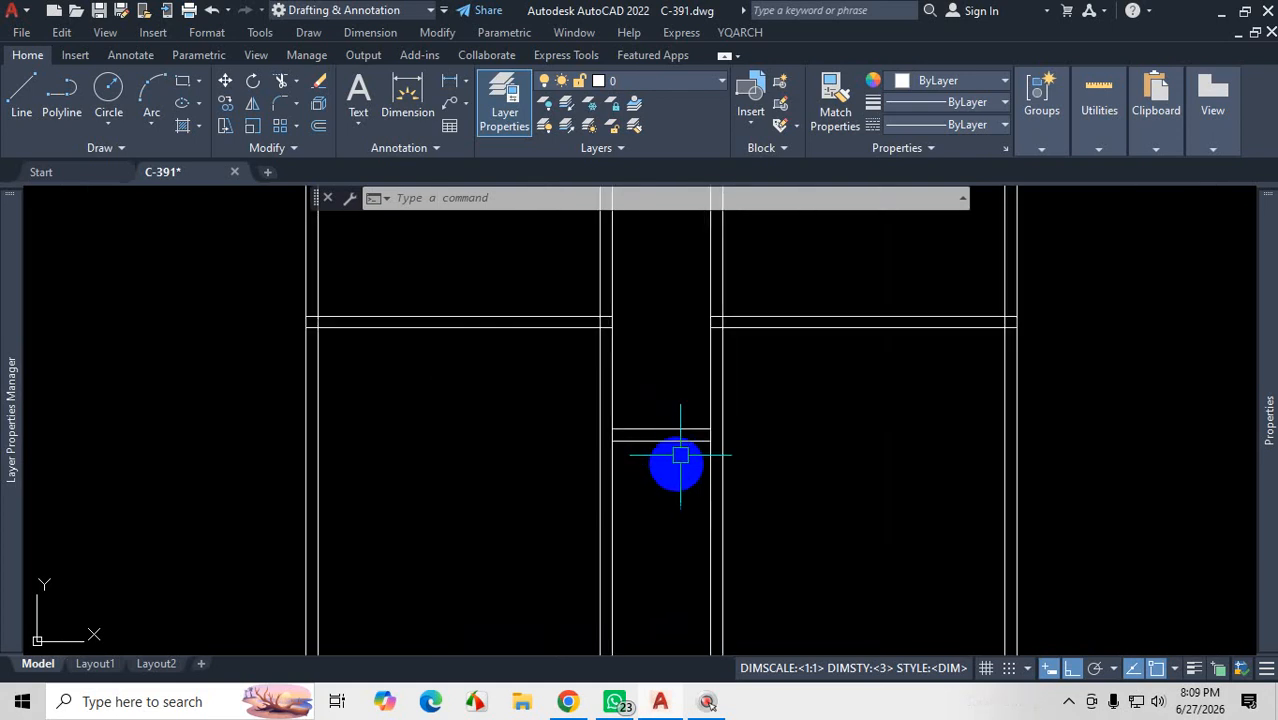
left_click(676, 394)
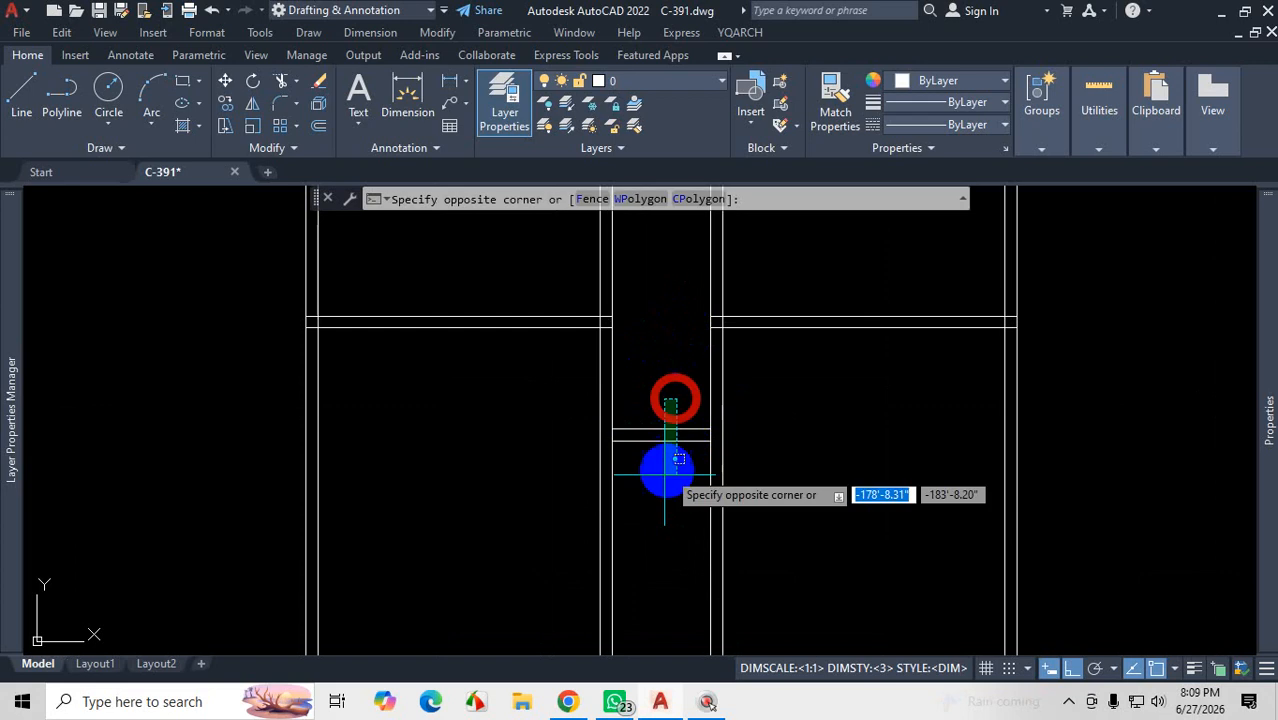
left_click(663, 466)
key("Escape")
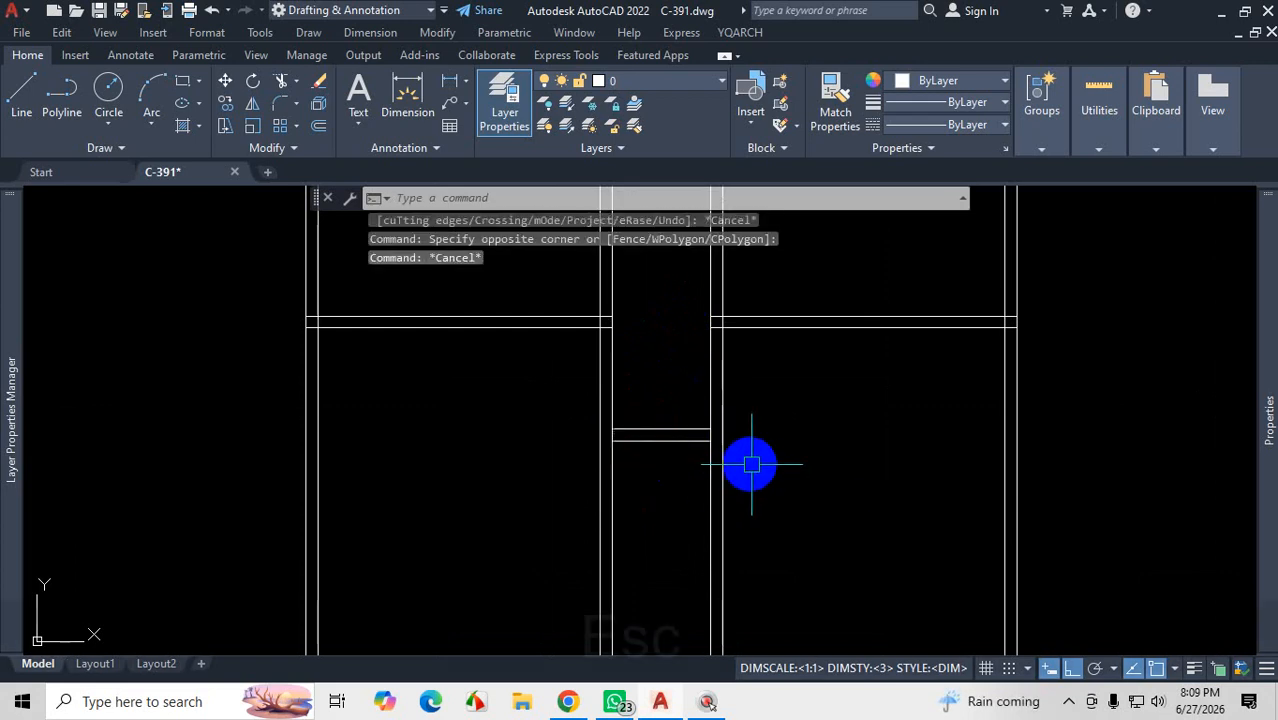
left_click(1068, 701)
left_click(1106, 626)
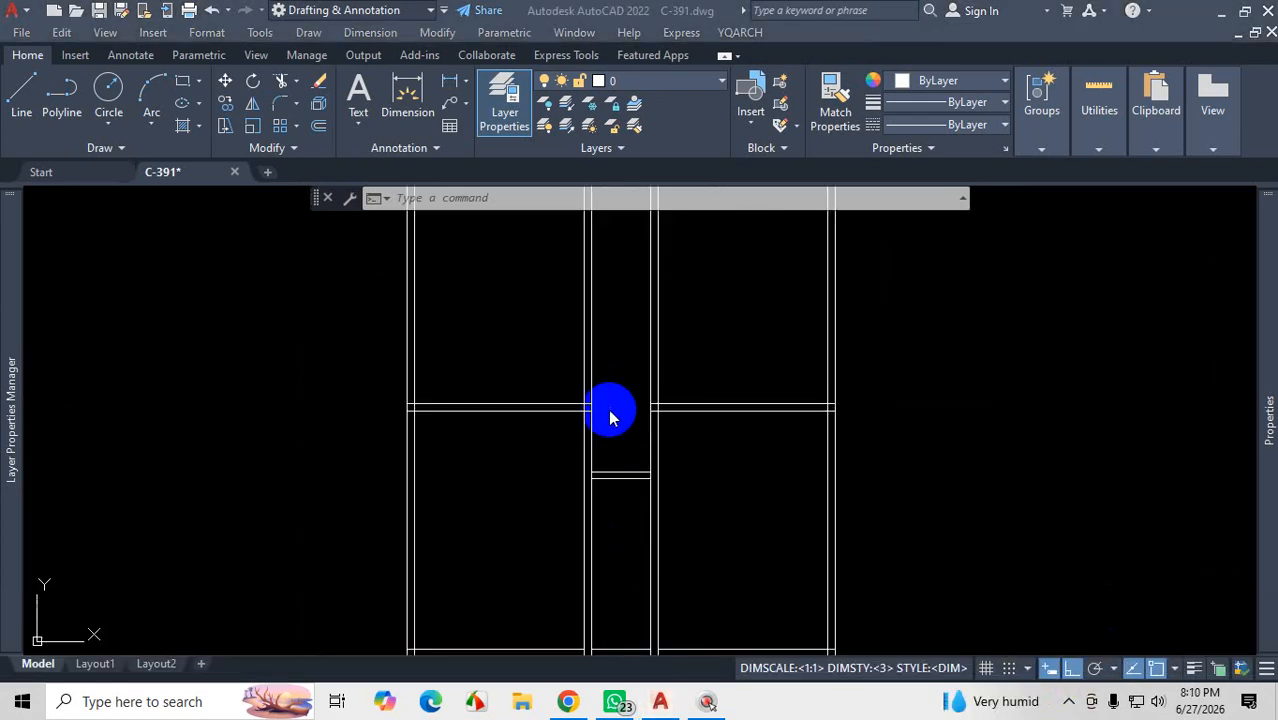
left_click(609, 408)
scroll(617, 422, "down", 4)
scroll(642, 419, "up", 4)
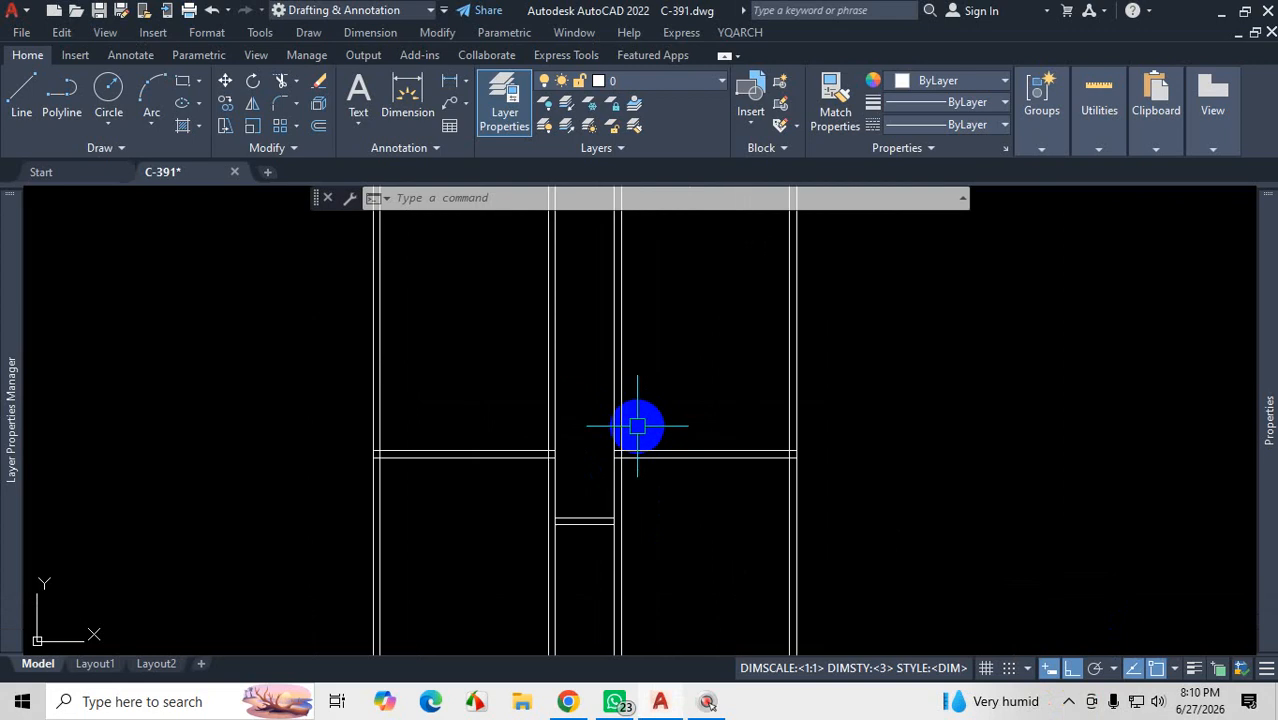
scroll(590, 452, "down", 2)
Step: Switch to the reference floor plan in Chrome and examine the right bedroom's length and the left bathroom's depth
left_click(567, 701)
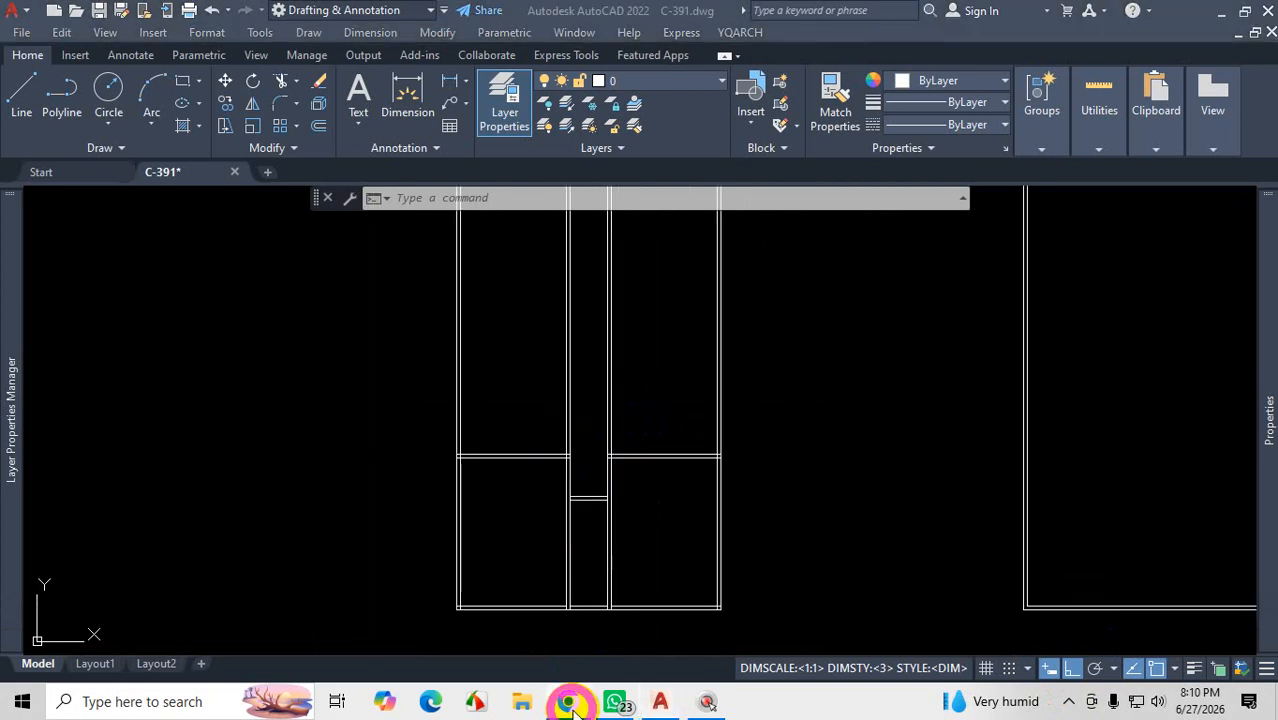
scroll(827, 422, "up", 2)
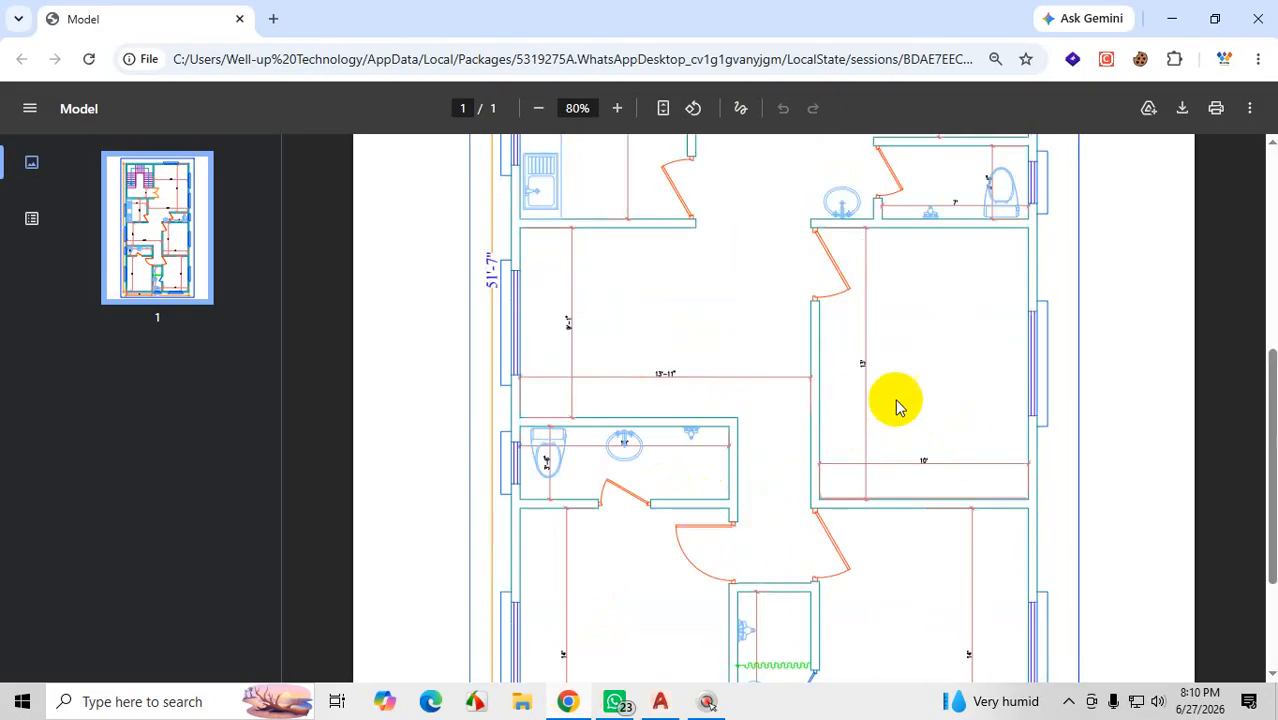
scroll(900, 440, "up", 2)
scroll(877, 410, "down", 2)
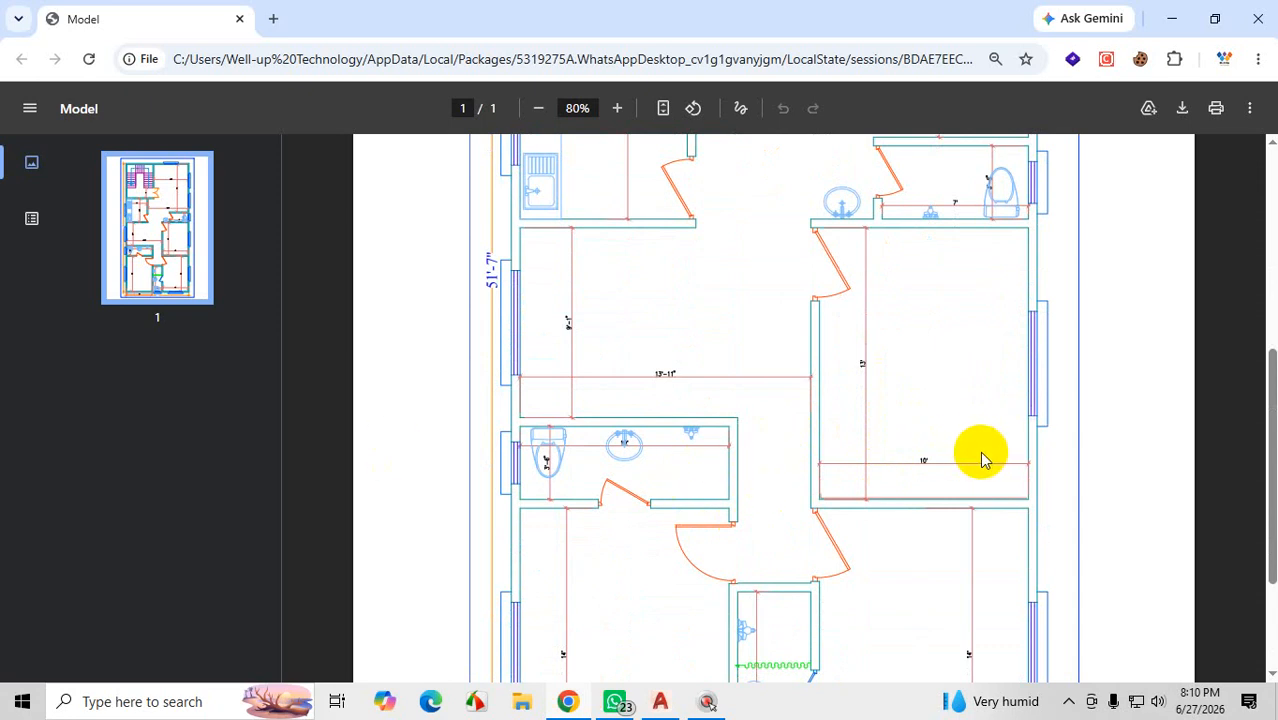
key("ctrl+1")
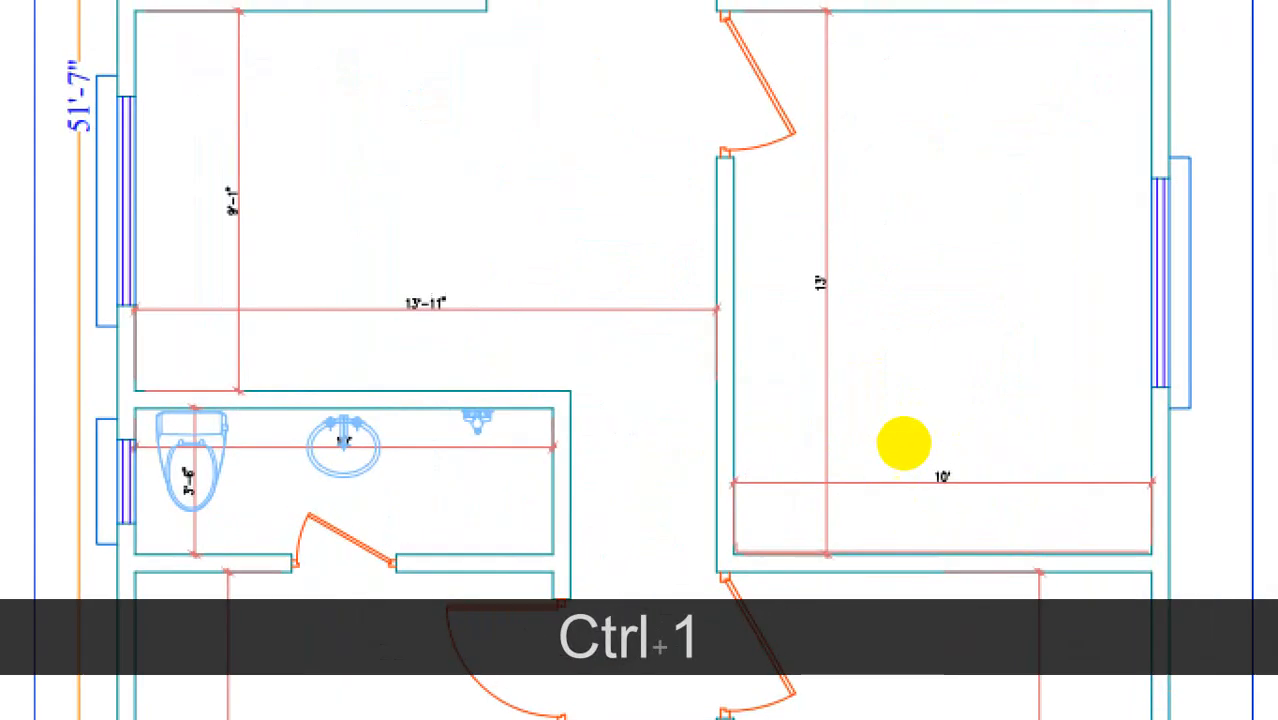
mouse_move(901, 546)
left_mouse_down()
mouse_move(895, 274)
mouse_move(912, 228)
left_mouse_up()
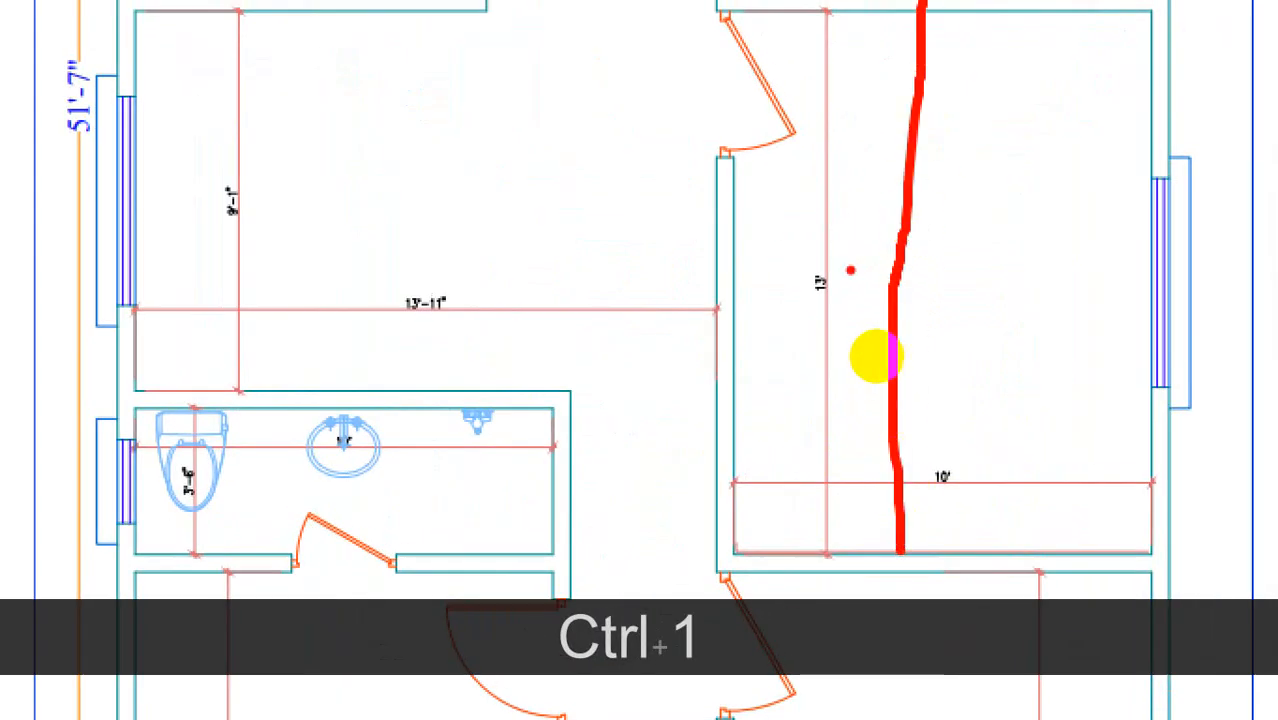
mouse_move(850, 270)
left_mouse_down()
mouse_move(792, 328)
mouse_move(808, 265)
left_mouse_up()
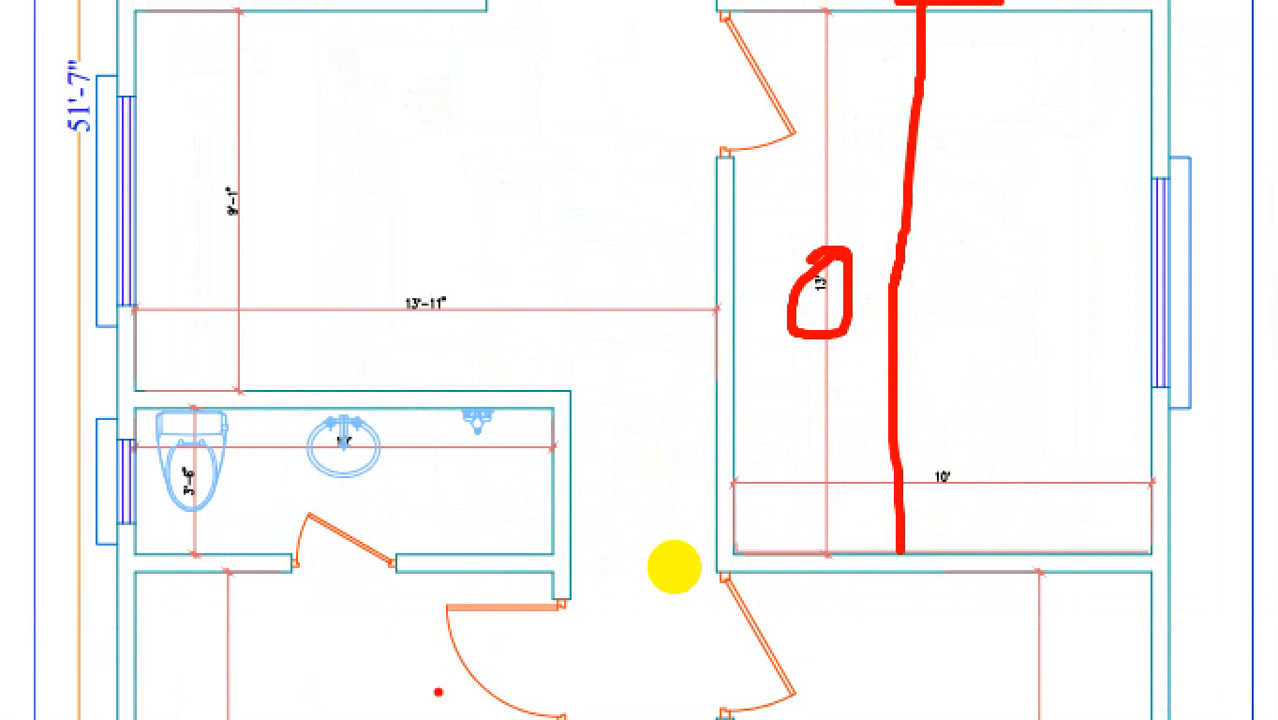
left_click_drag(415, 551, 422, 445)
mouse_move(197, 431)
left_mouse_down()
mouse_move(191, 500)
mouse_move(186, 478)
left_mouse_up()
left_click_drag(295, 392, 167, 387)
key("ctrl+1")
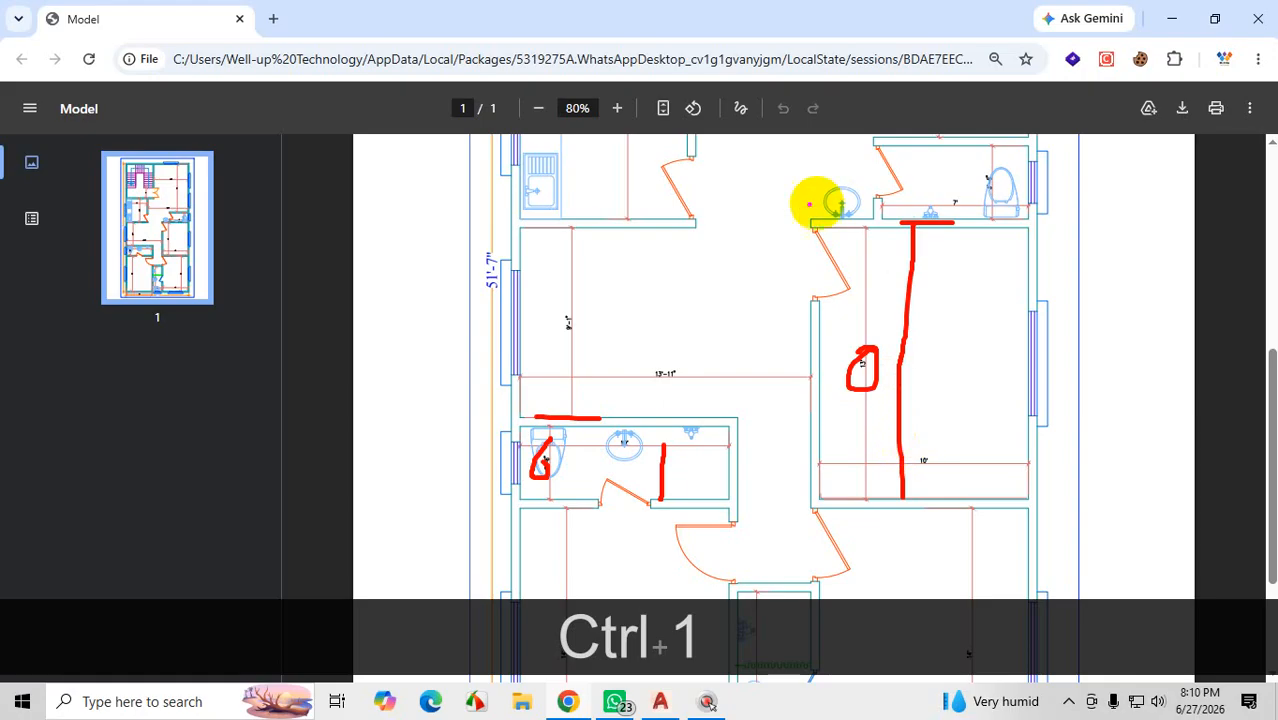
Step: Mark the room above the left bathroom on the reference plan, enlarge it to 125% to read its depth, and return to AutoCAD
left_click_drag(700, 224, 609, 226)
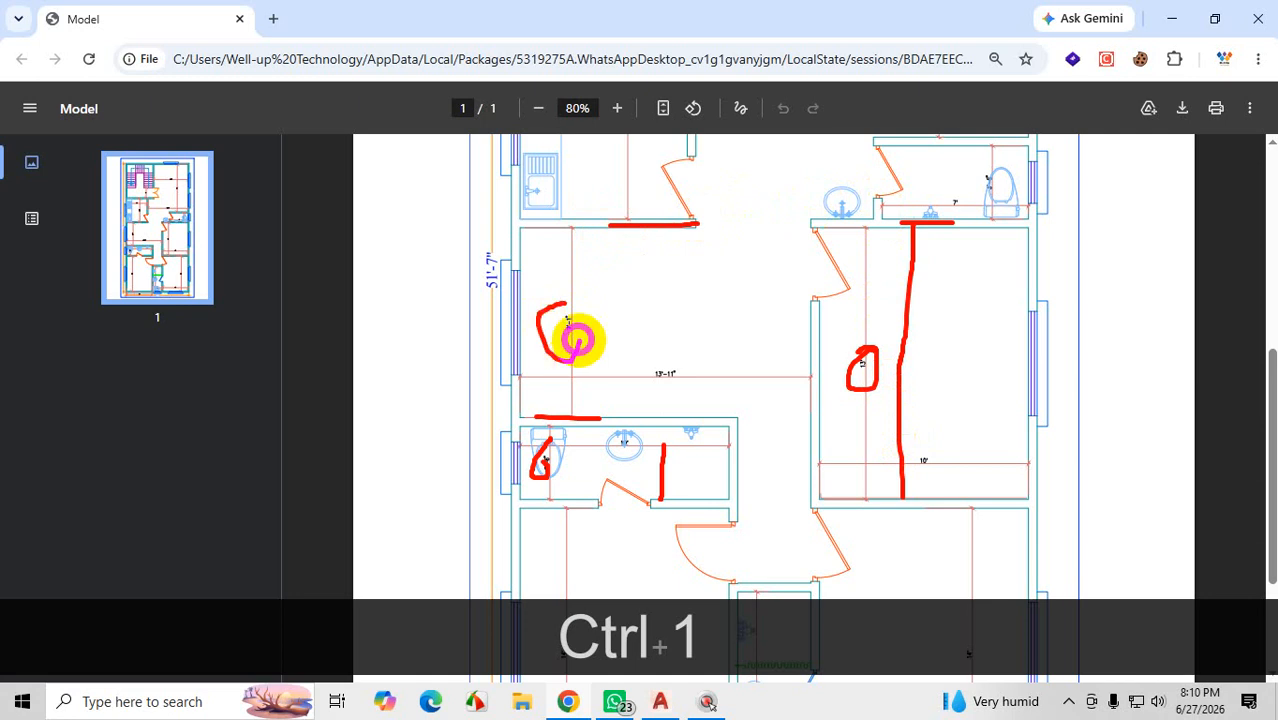
key("Escape")
left_click(617, 108)
left_click(617, 108)
left_click(617, 108)
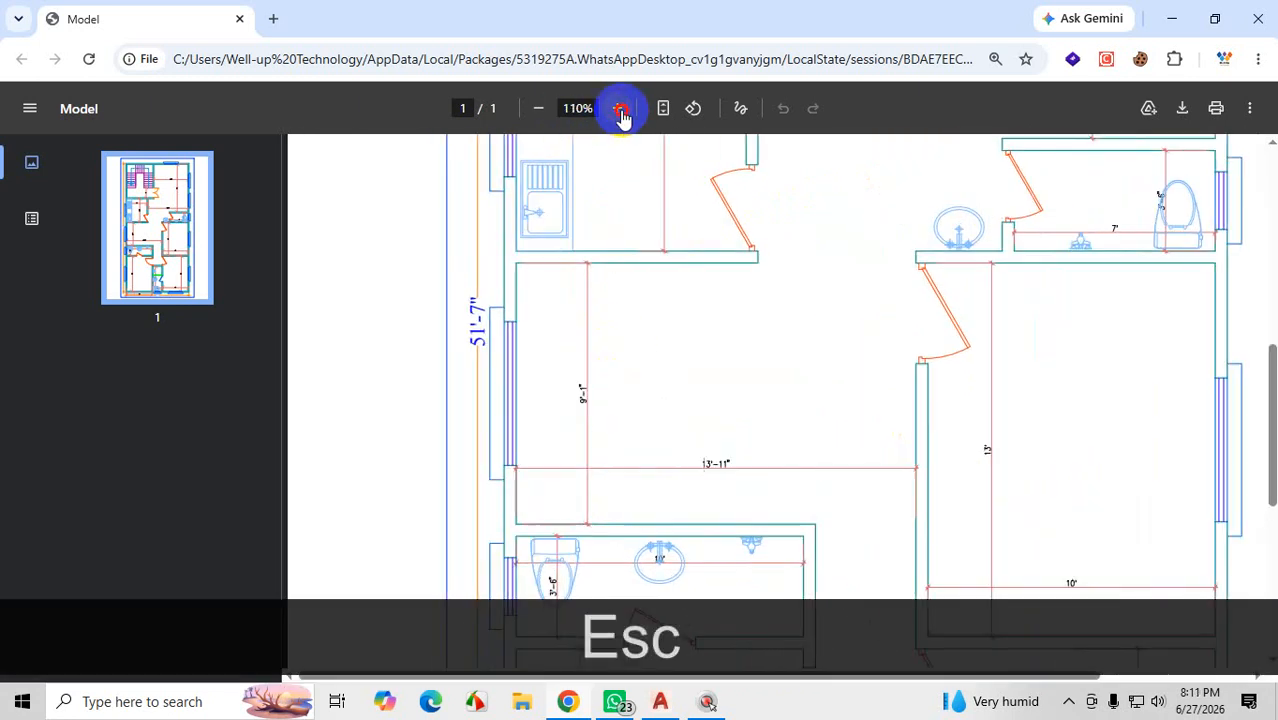
left_click(618, 108)
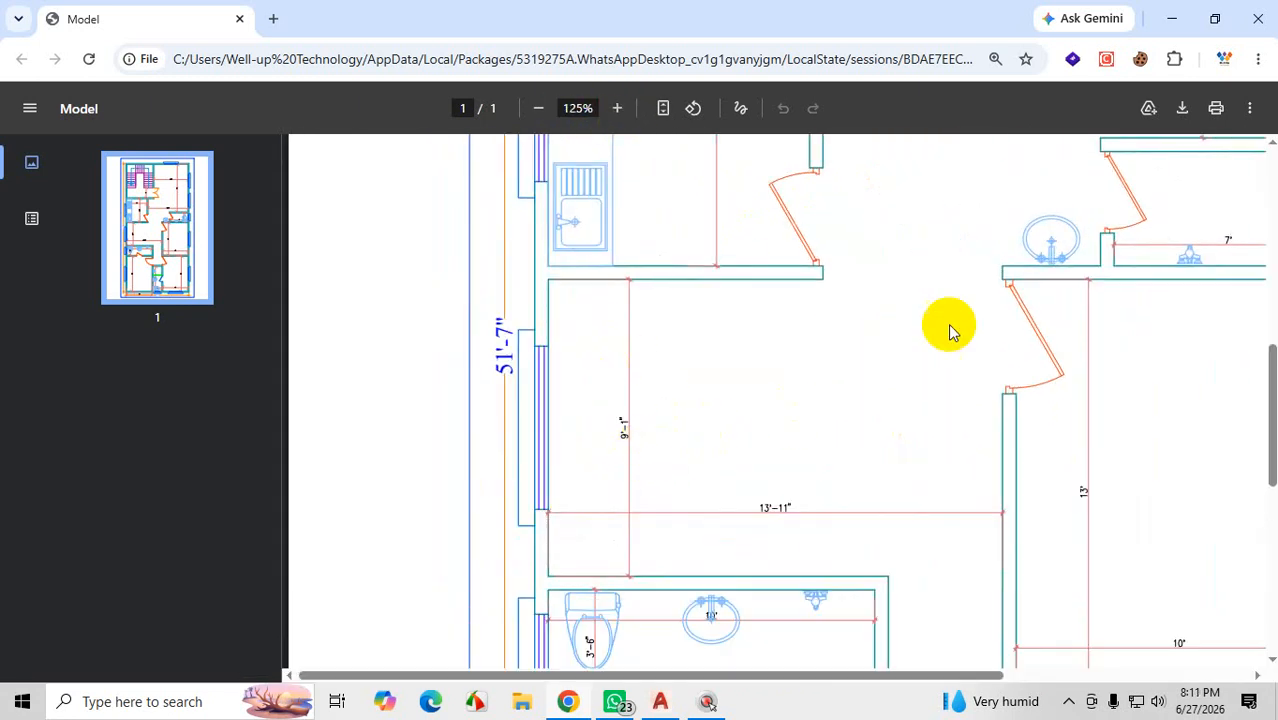
left_click(1176, 20)
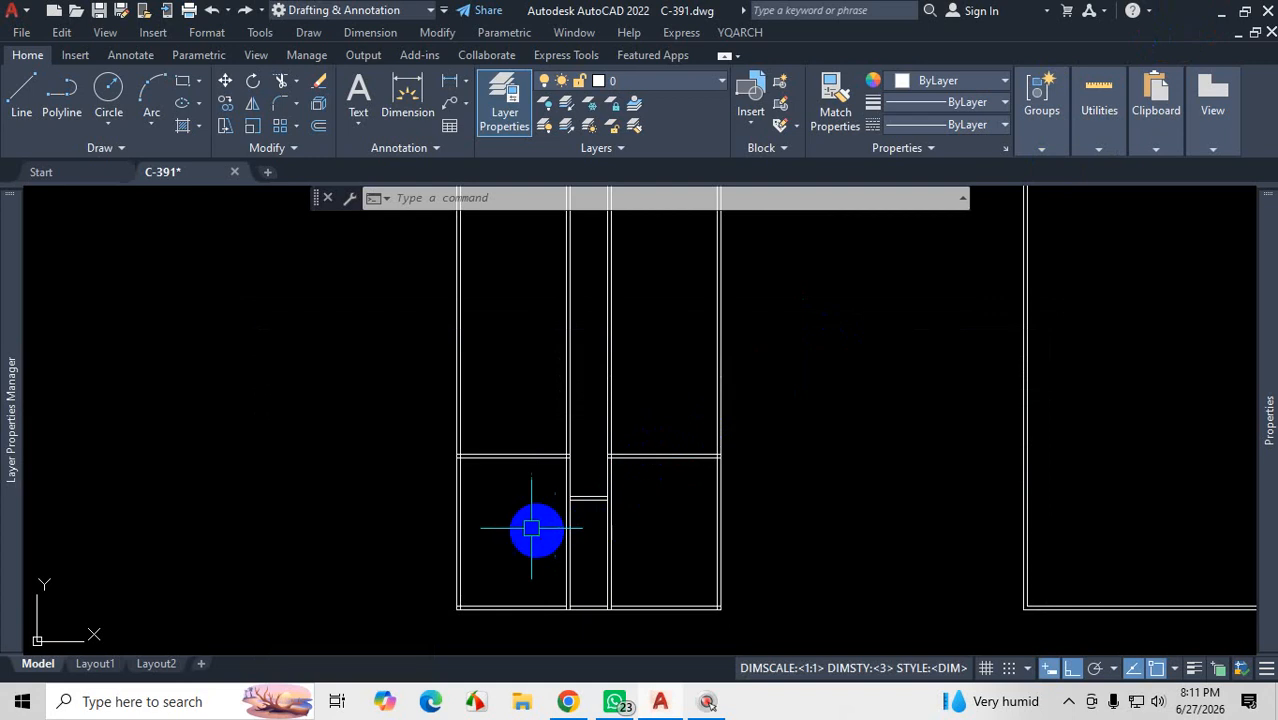
Step: Offset the upper line of the lower-right room's cross wall upward by 13' for the right bedroom's length
type("o")
key("Return")
key("Return")
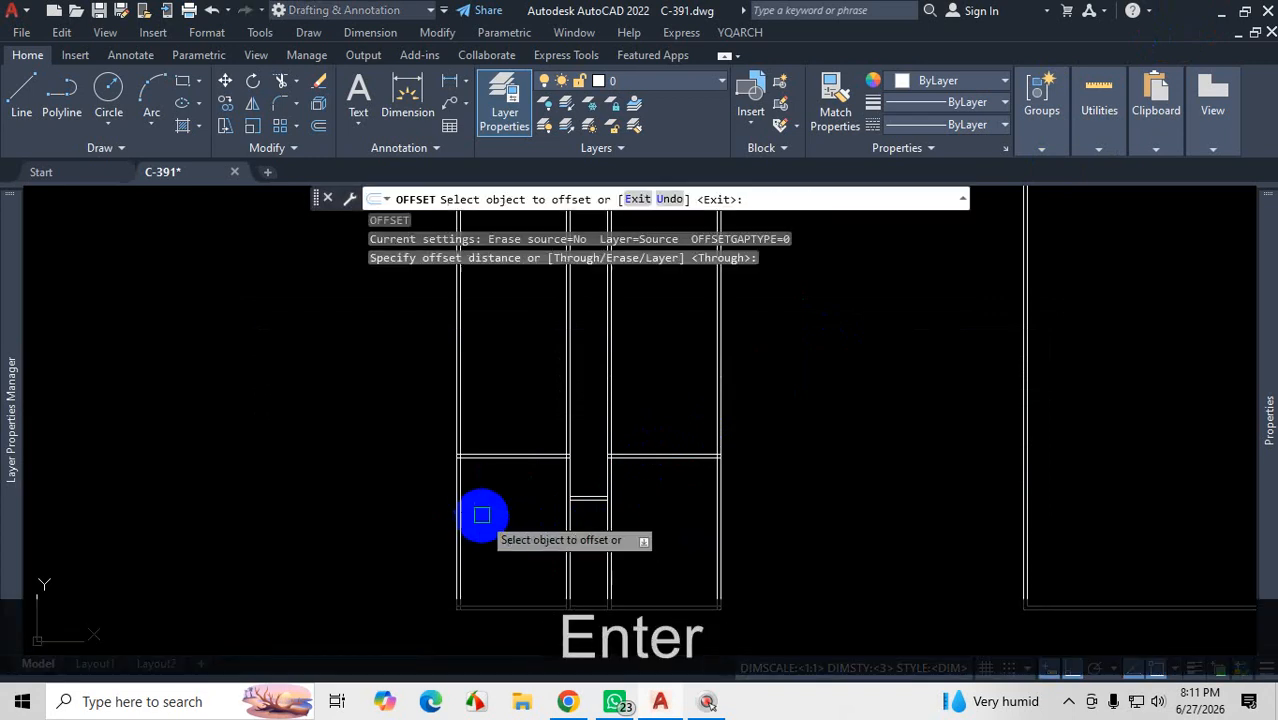
scroll(494, 435, "up", 6)
scroll(522, 455, "down", 6)
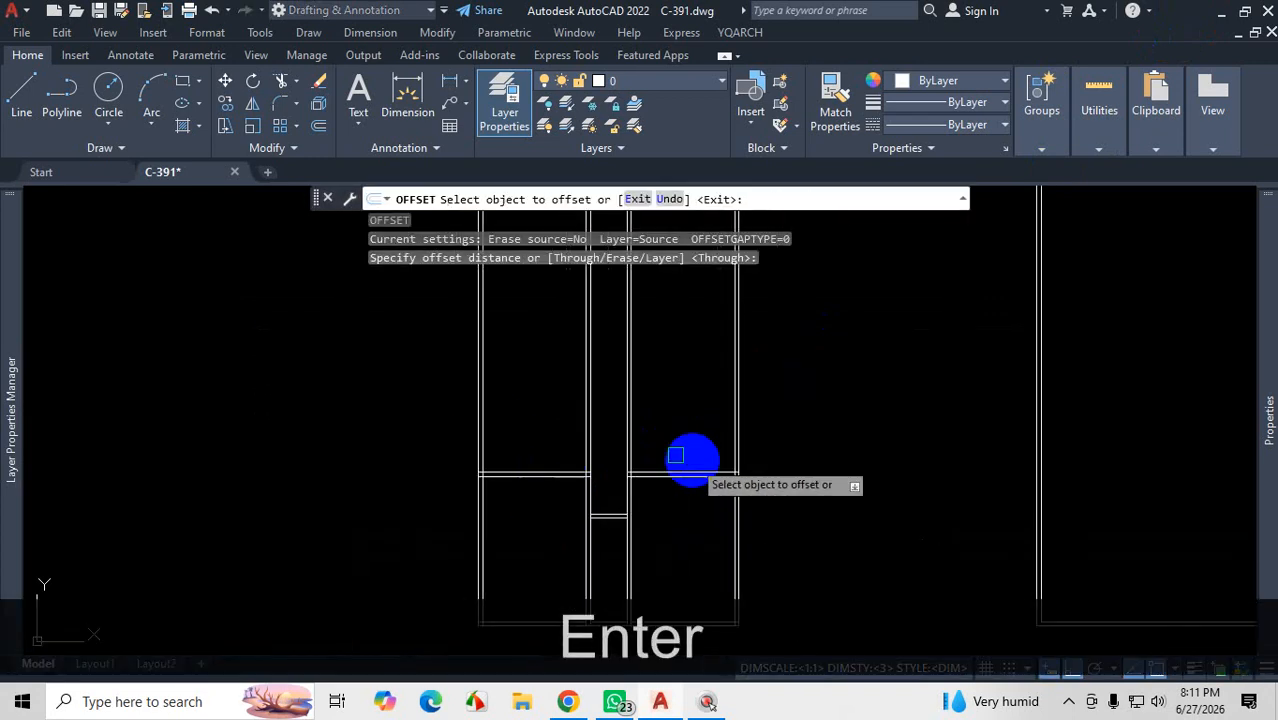
scroll(673, 452, "up", 6)
left_click(670, 551)
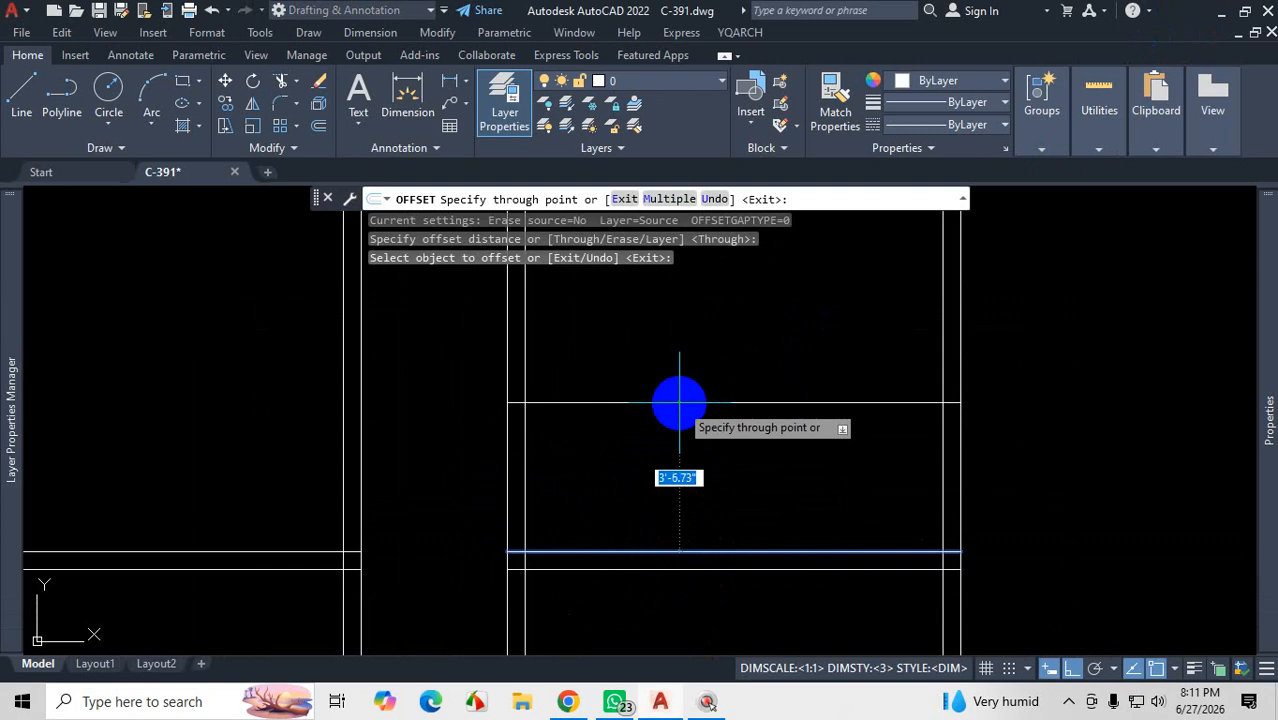
type("13'")
key("Return")
scroll(707, 465, "down", 5)
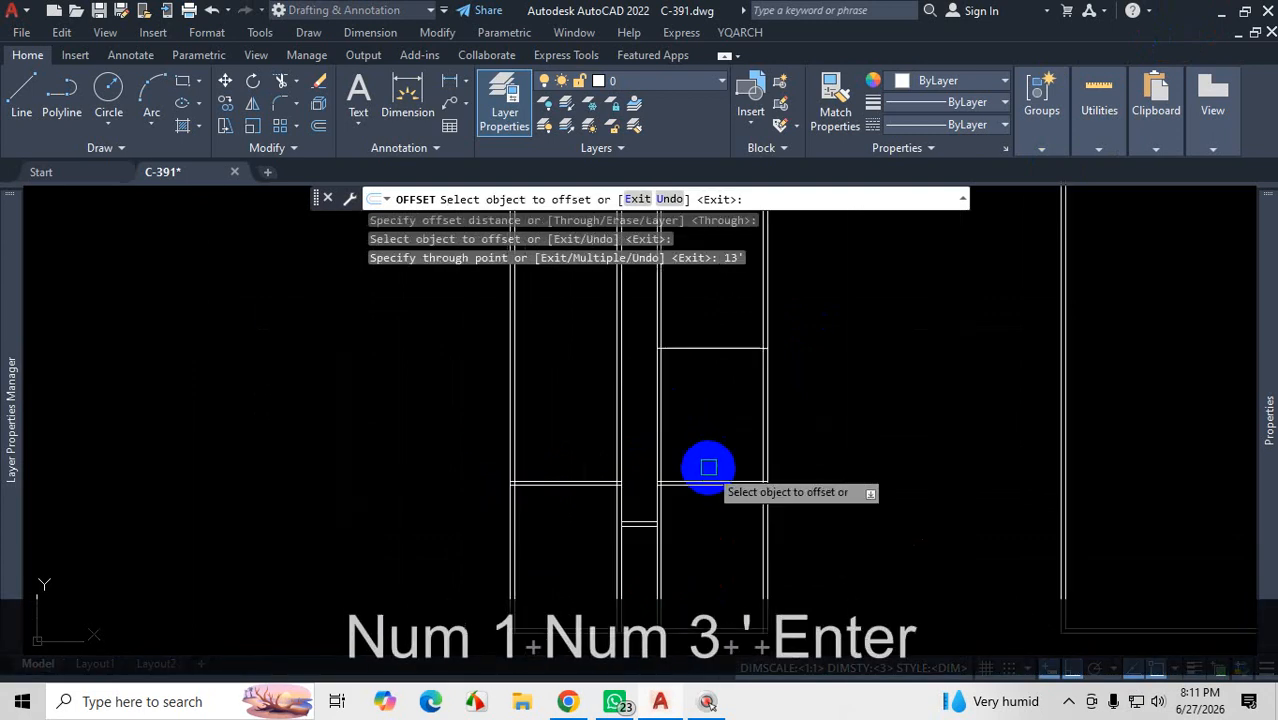
Step: Offset the right bedroom's new upper line upward by 5 to form the wall thickness
scroll(712, 430, "up", 2)
left_click(727, 468)
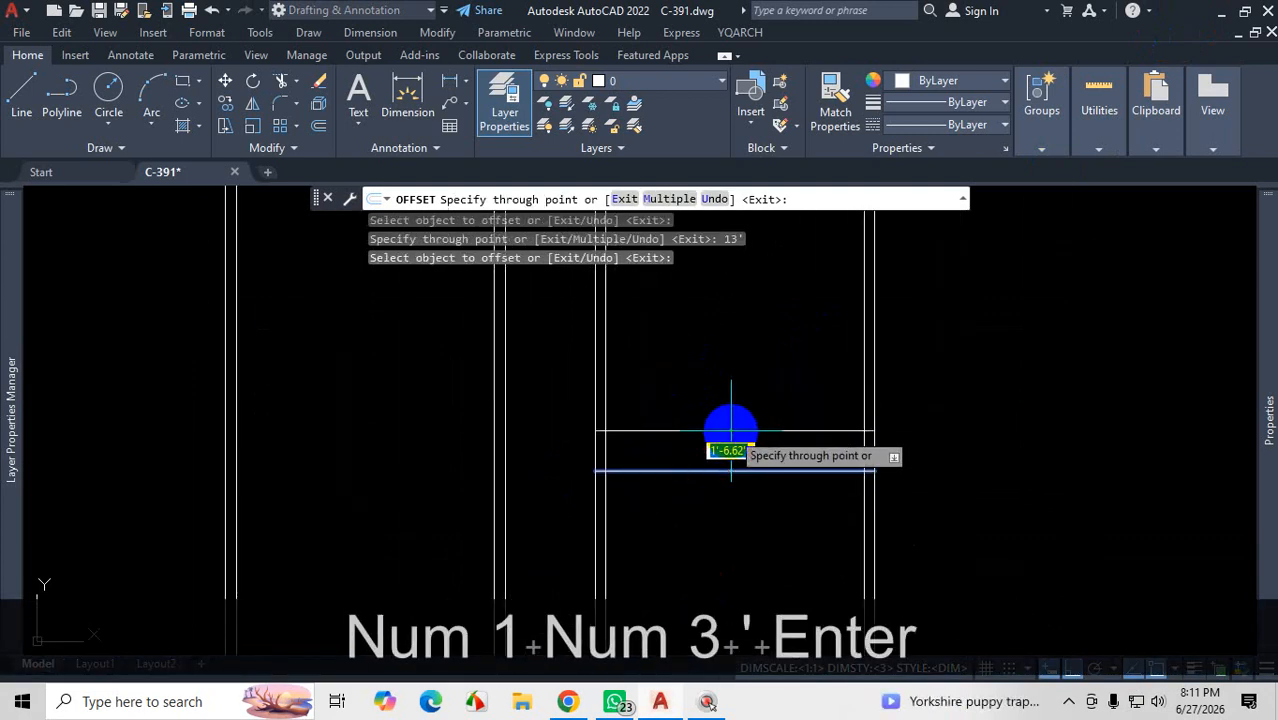
type("5")
key("Return")
scroll(740, 440, "down", 3)
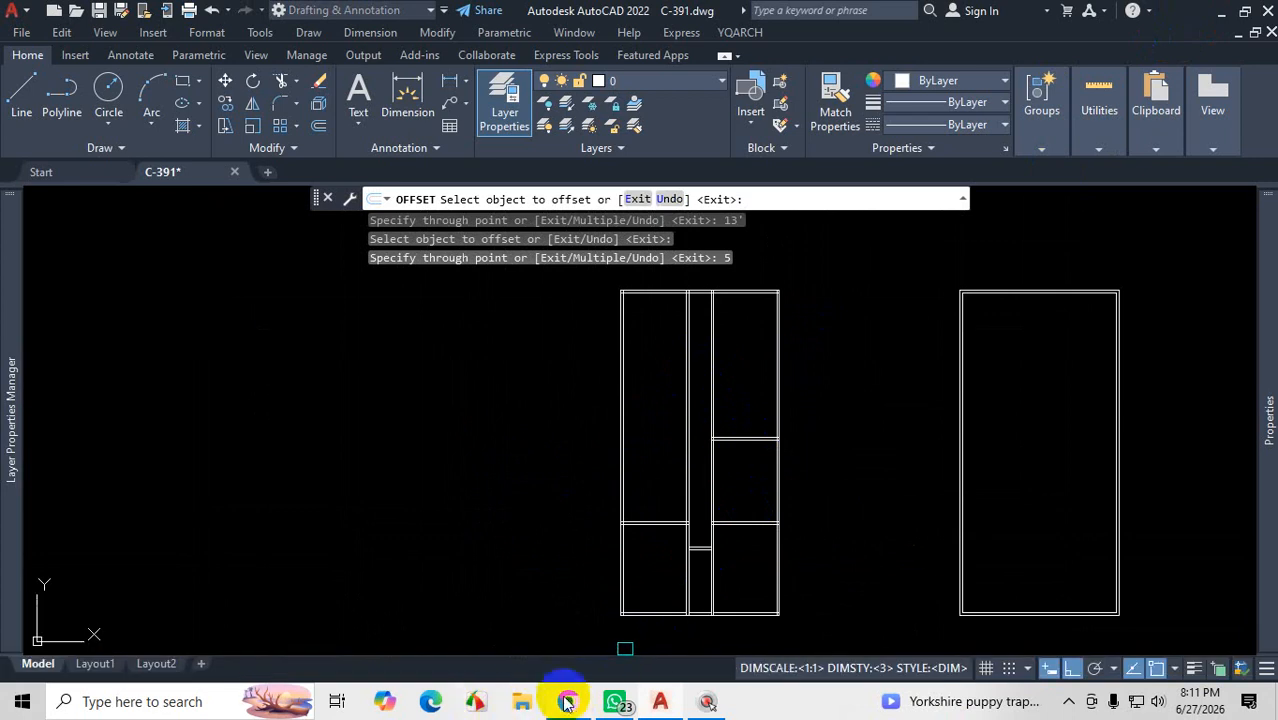
Step: Offset the upper line of the lower-left room's cross wall upward by 42 for the bathroom depth
scroll(633, 514, "up", 4)
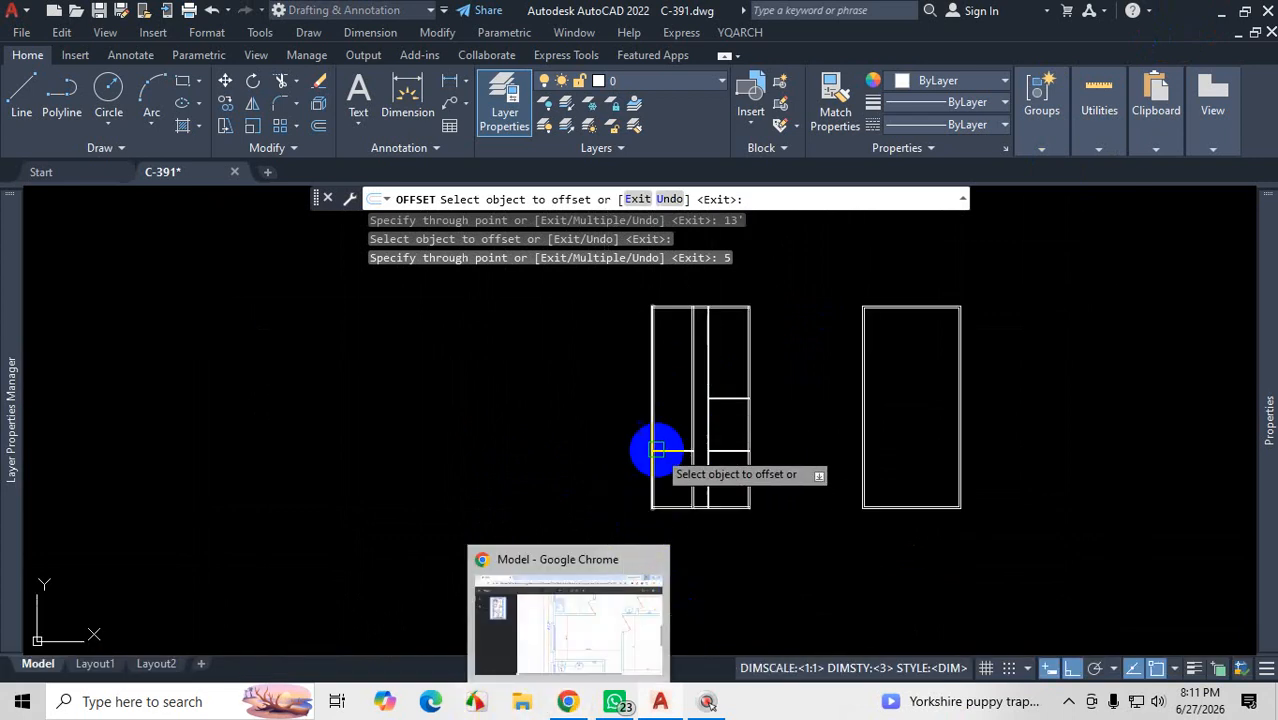
left_click(688, 460)
scroll(684, 428, "down", 4)
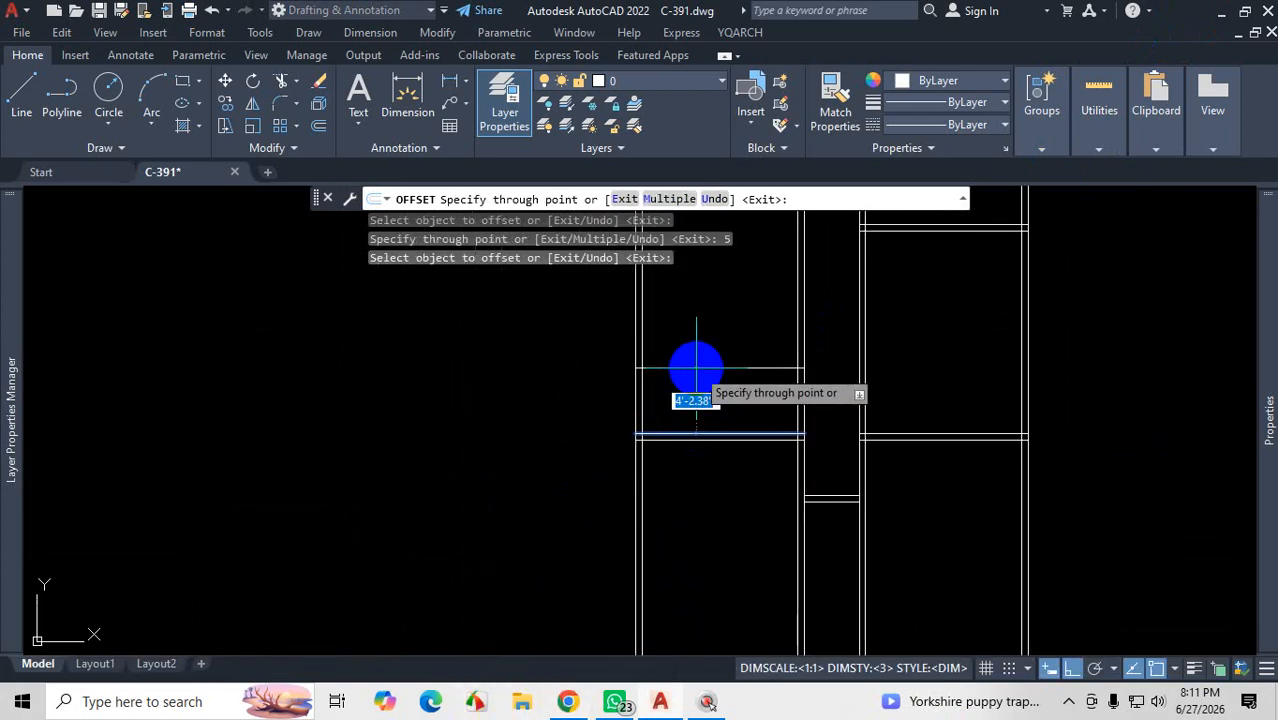
type("42")
key("Return")
scroll(705, 370, "up", 2)
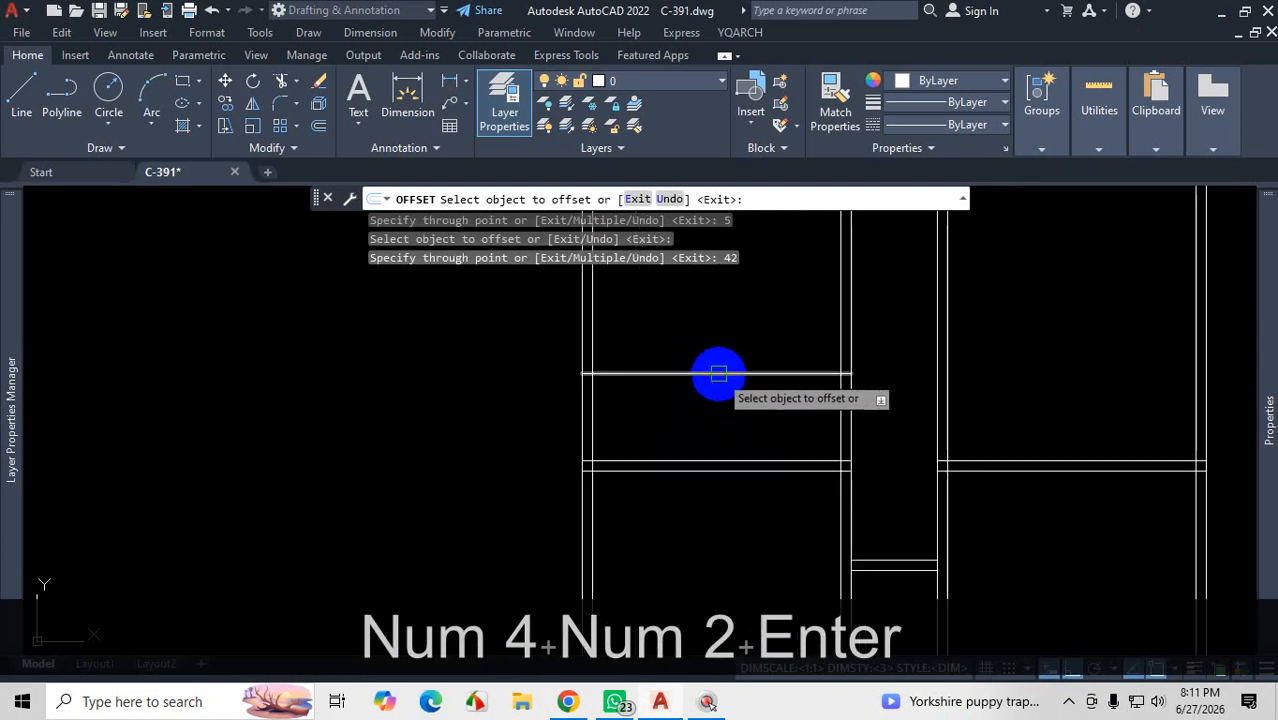
Step: Offset the left bathroom's new upper line upward by 5 to form the wall thickness
left_click(718, 373)
type("5")
key("Return")
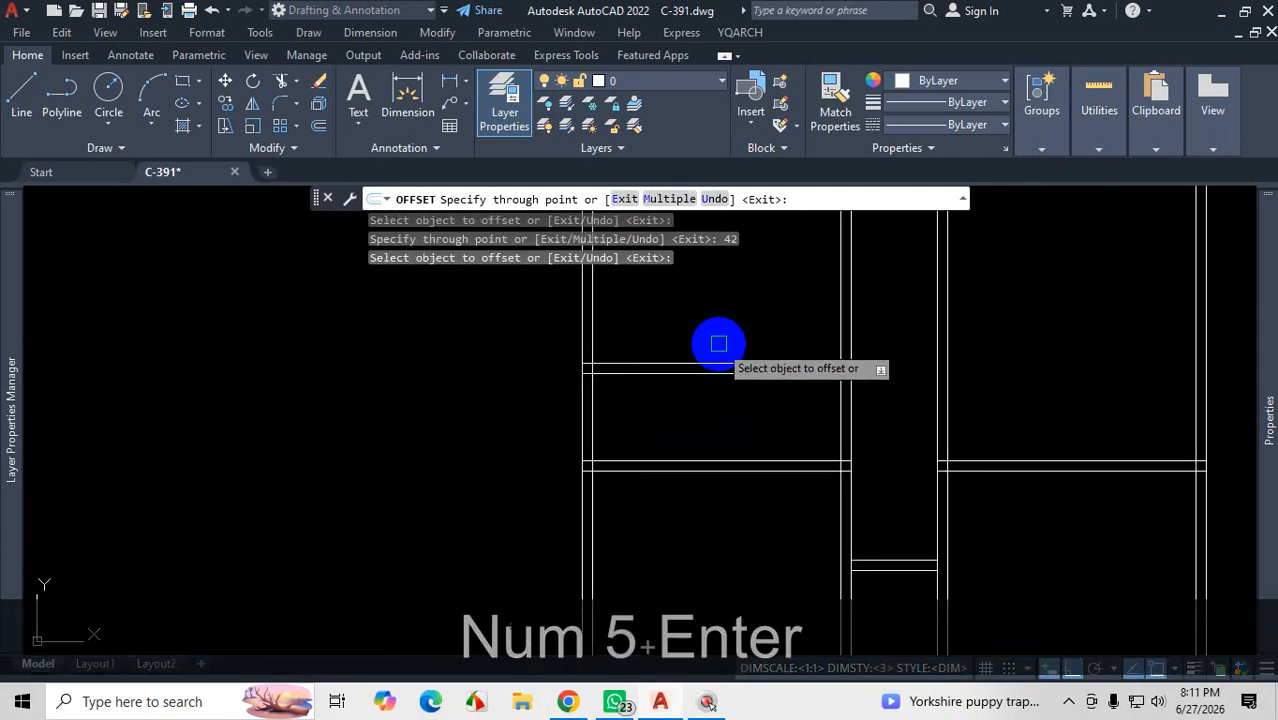
scroll(742, 422, "down", 2)
scroll(736, 385, "up", 2)
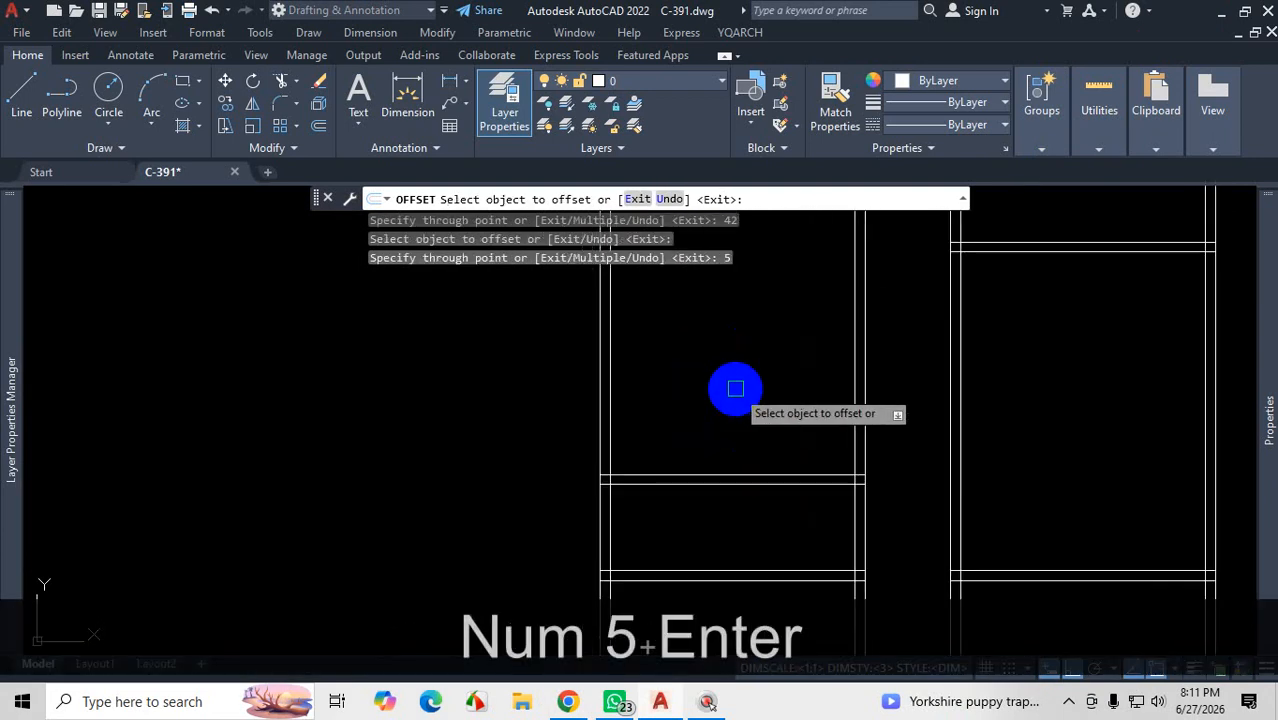
Step: Offset the upper line of the left bathroom's top wall upward by 9'1, checking the room depth in the Chrome reference plan
left_click(730, 474)
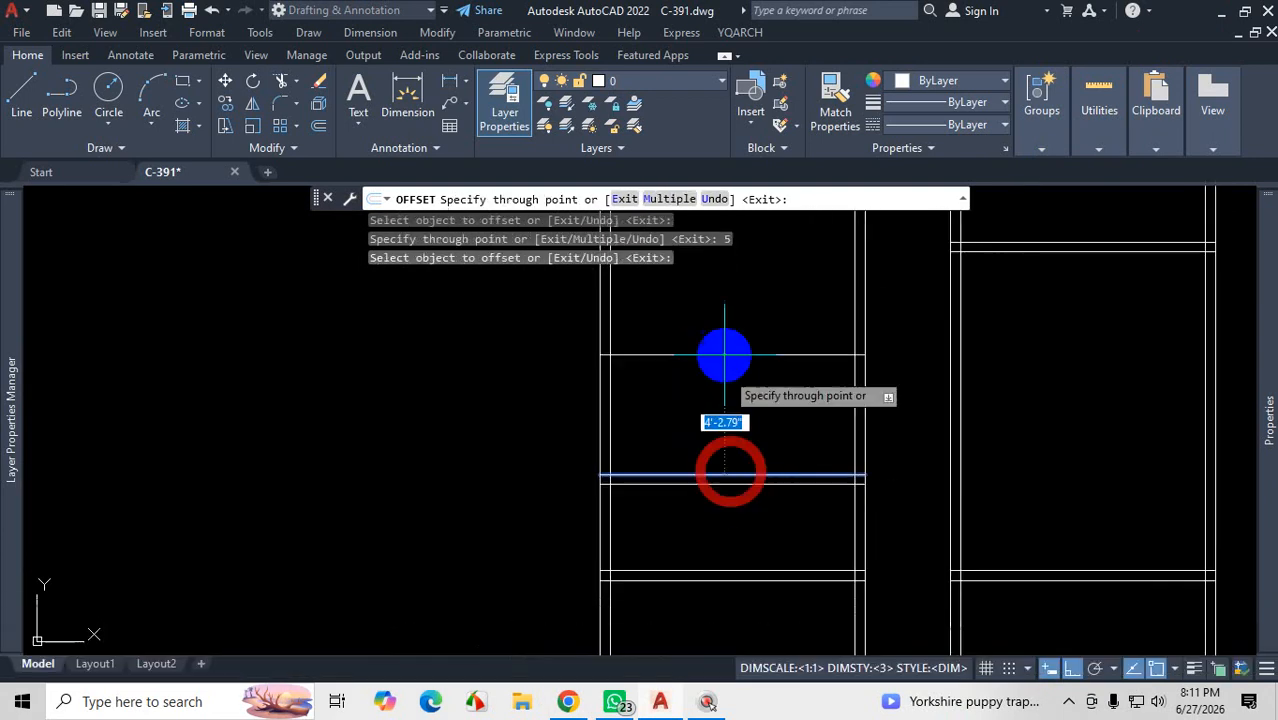
left_click(567, 701)
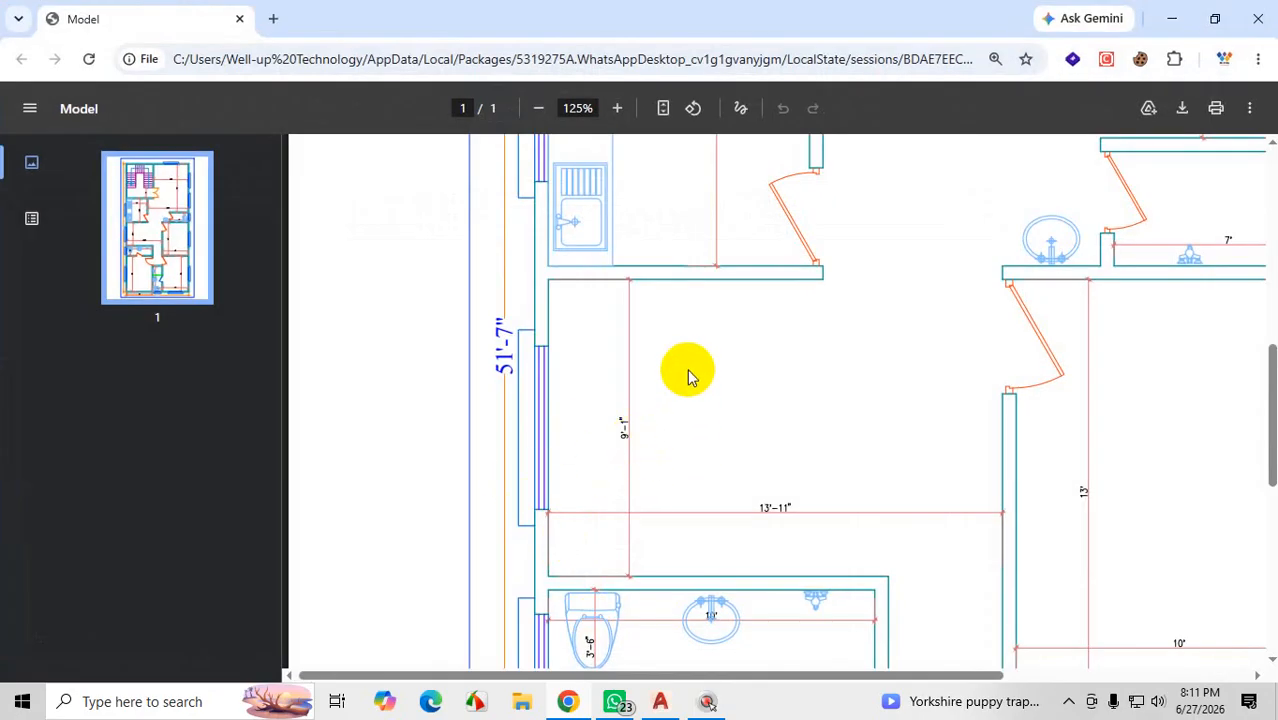
scroll(688, 376, "up", 2)
scroll(706, 396, "up", 1)
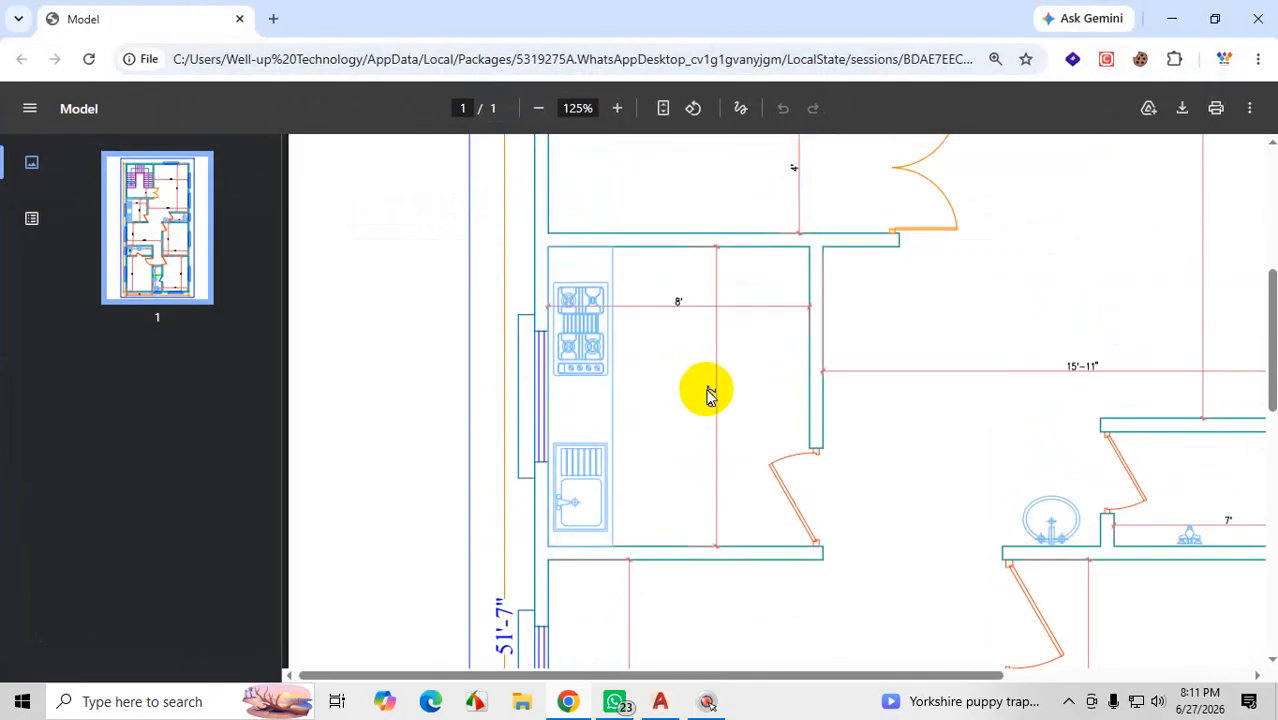
left_click(1171, 18)
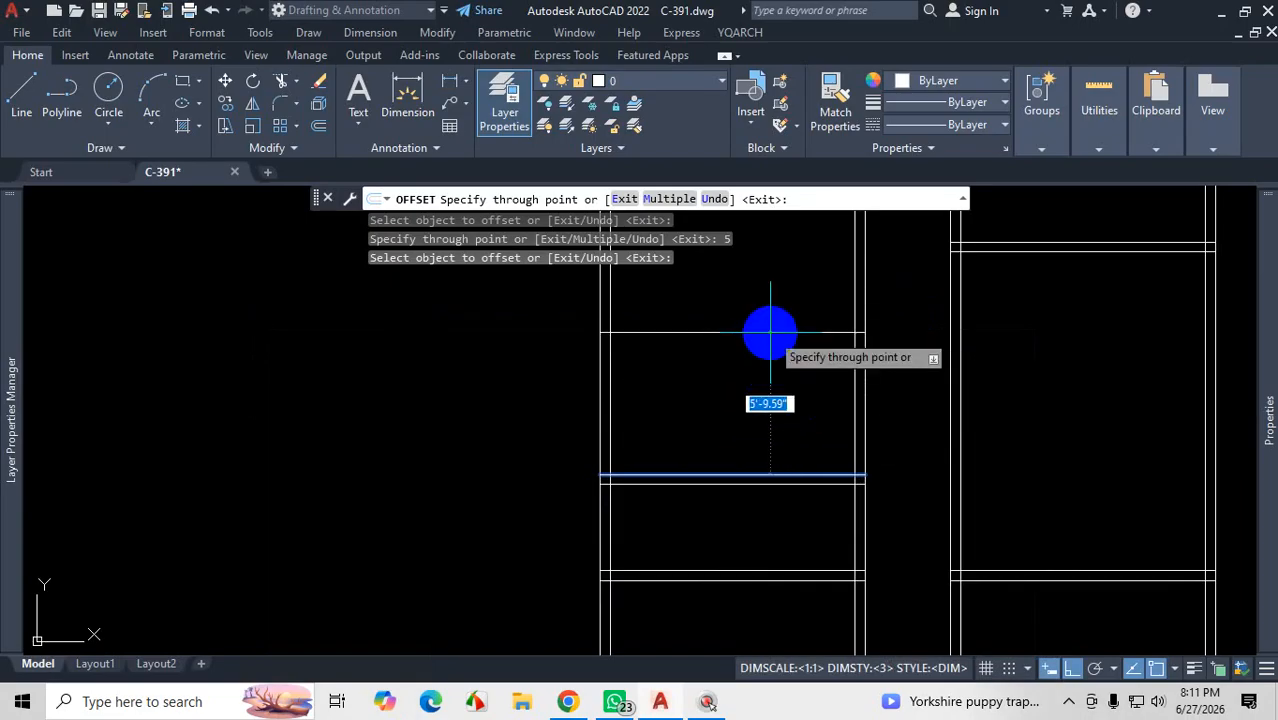
type("9")
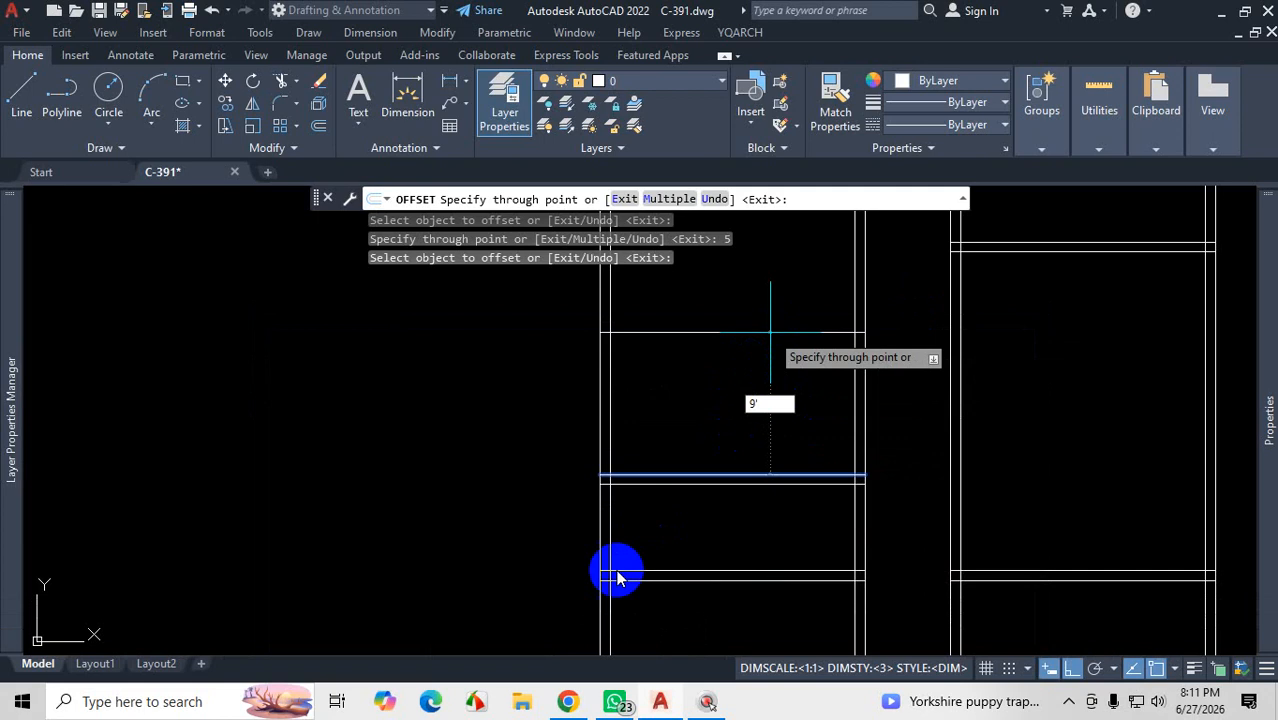
left_click(570, 703)
scroll(735, 418, "down", 4)
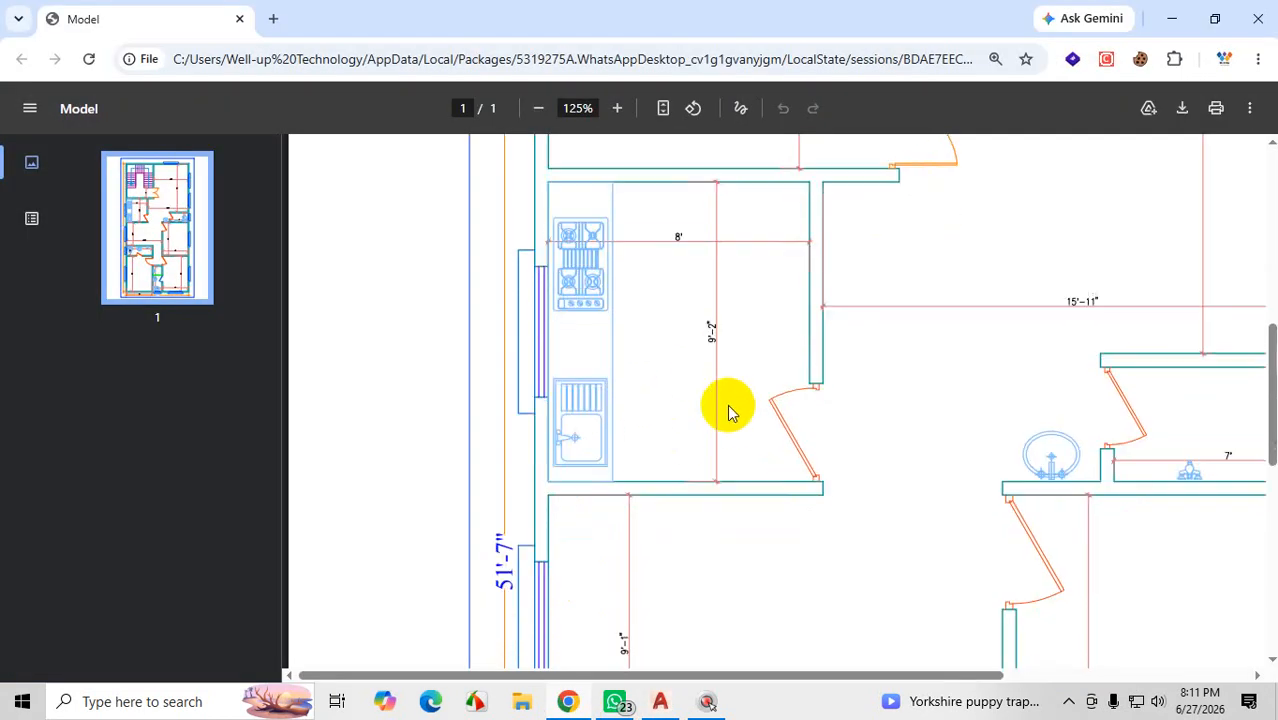
left_click(1167, 22)
type("1")
key("Return")
scroll(728, 400, "up", 3)
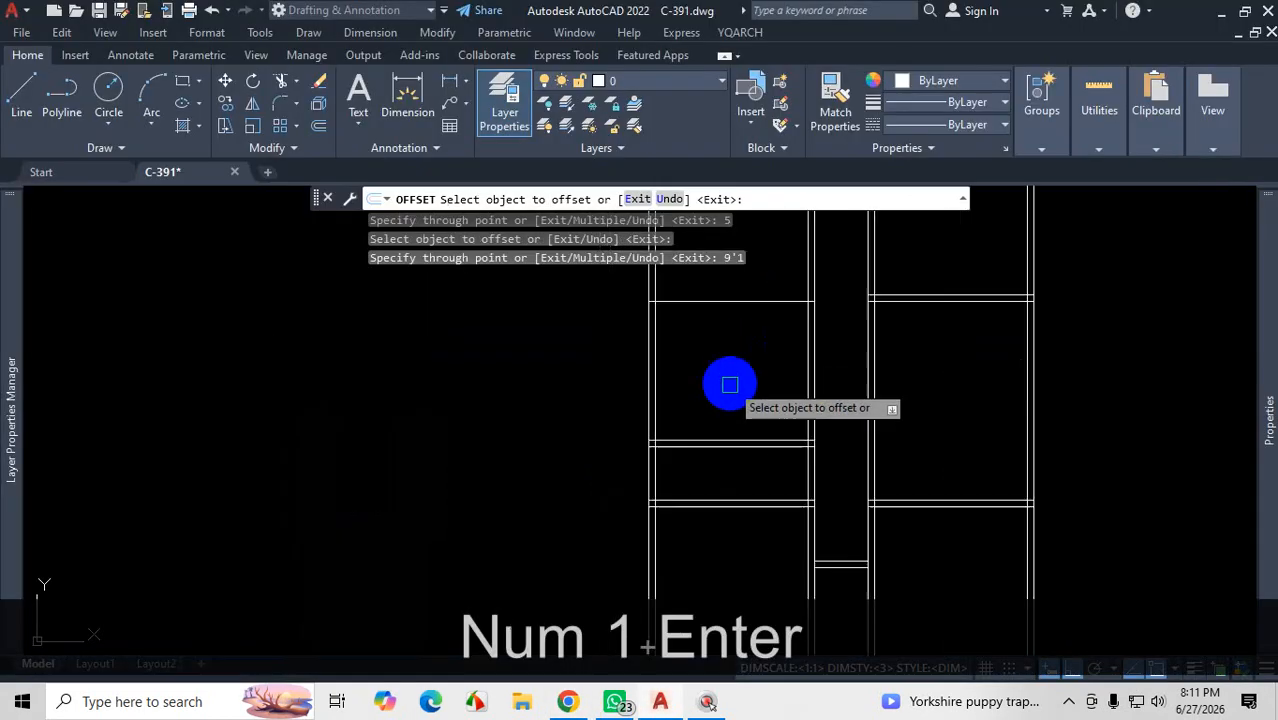
Step: Offset the new line at the top of the room above the left bathroom upward by 5 for the wall thickness
left_click(728, 420)
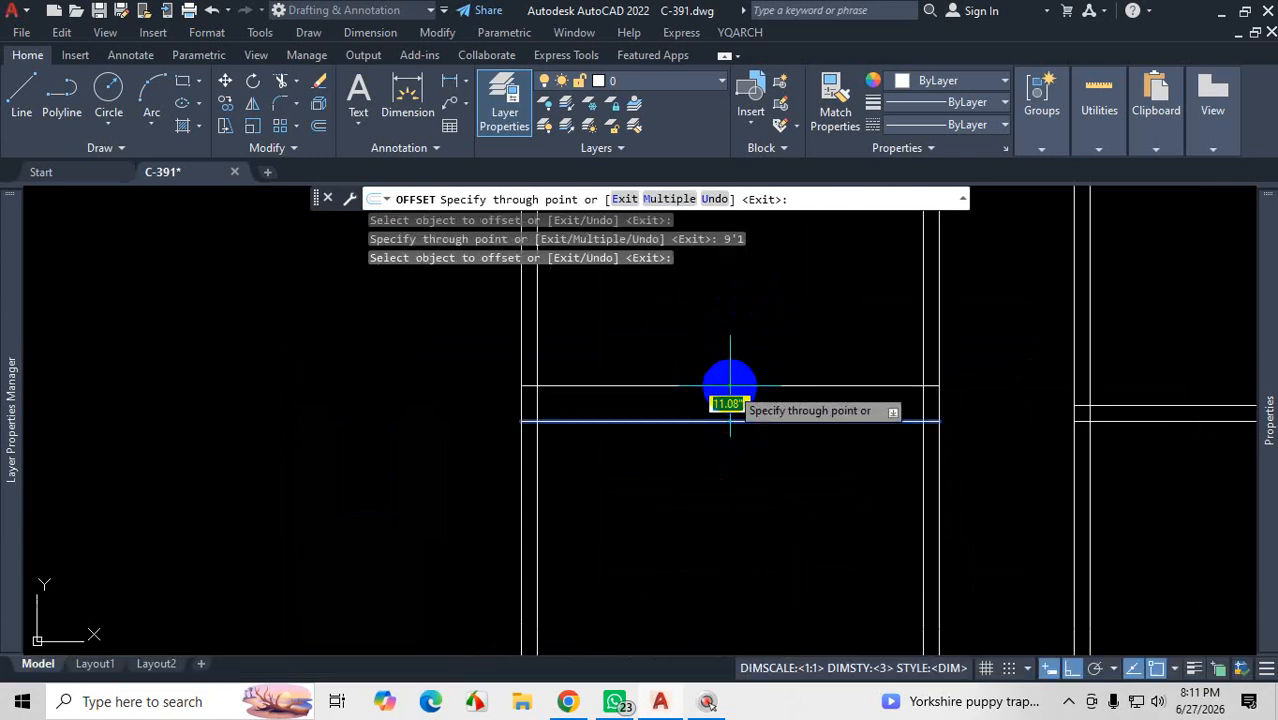
type("5")
key("Return")
scroll(730, 420, "down", 2)
scroll(734, 460, "up", 3)
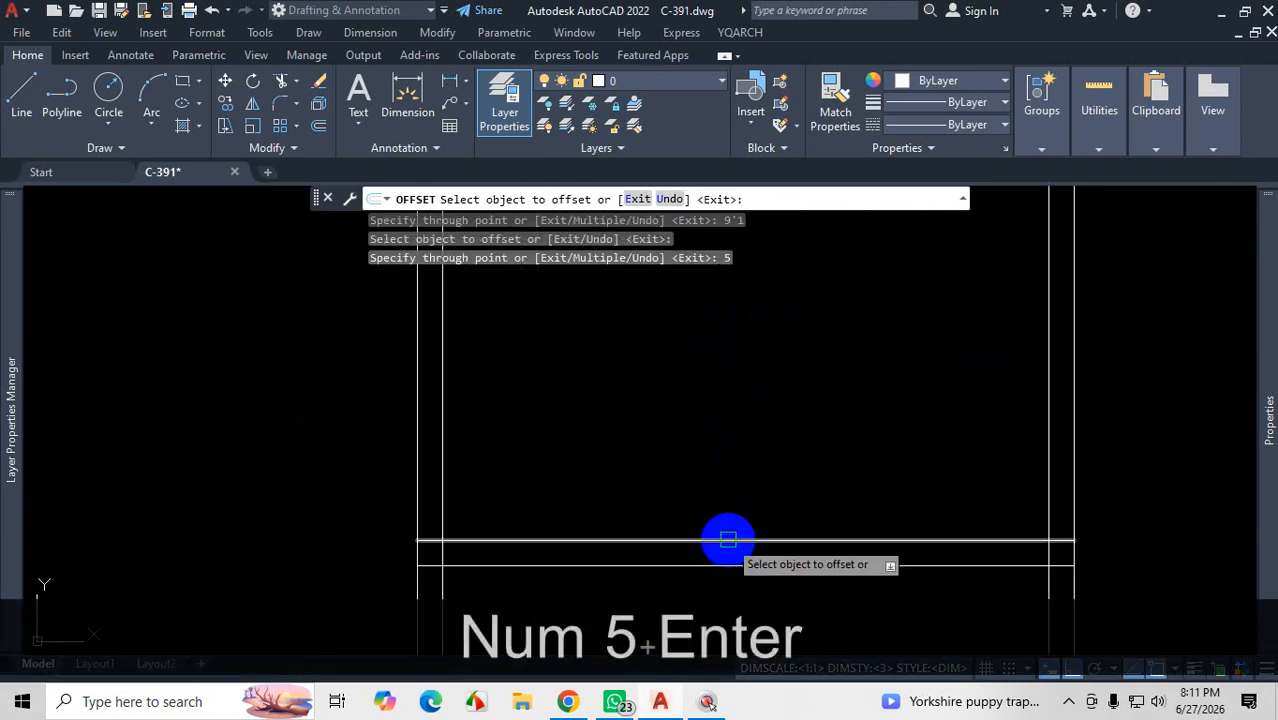
Step: Offset the upper line of the kitchen's lower wall upward by 9'2 for the kitchen's length
left_click(728, 540)
type("9'2")
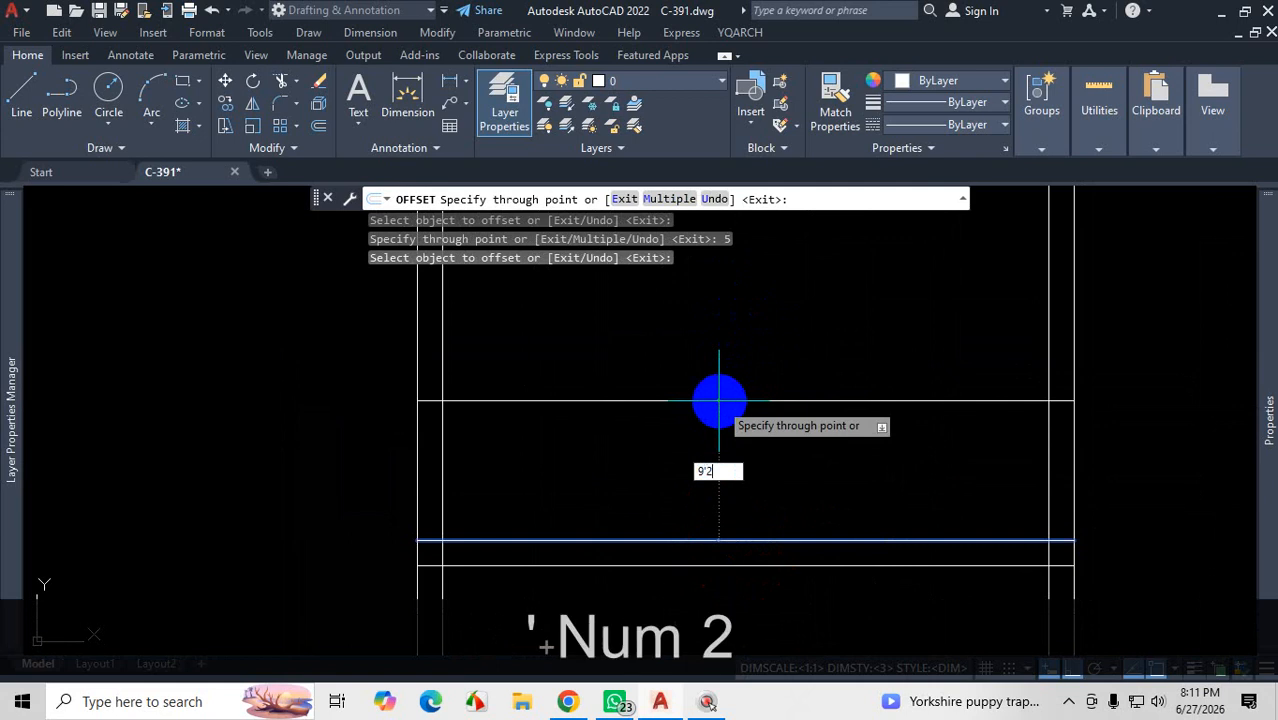
key("Return")
scroll(737, 448, "down", 3)
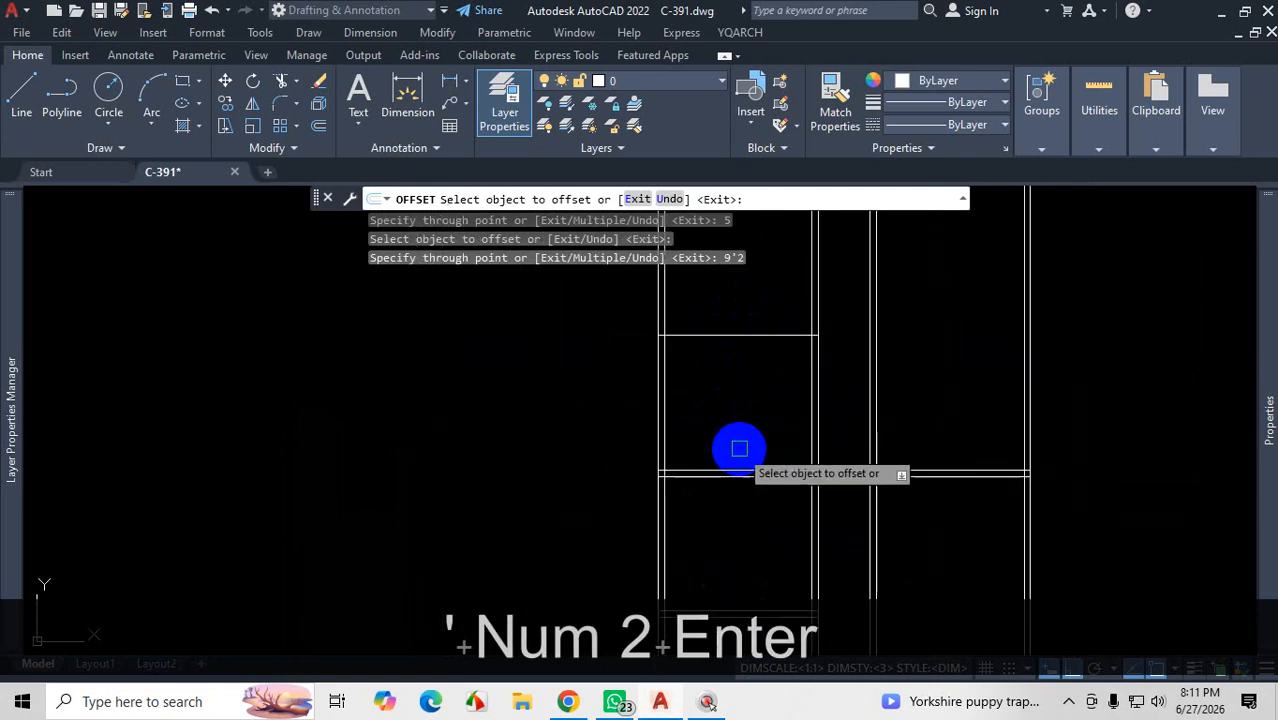
Step: Offset the kitchen's new upper line upward by 5 to form the wall thickness, and end Offset
scroll(742, 322, "up", 2)
left_click(748, 358)
type("5")
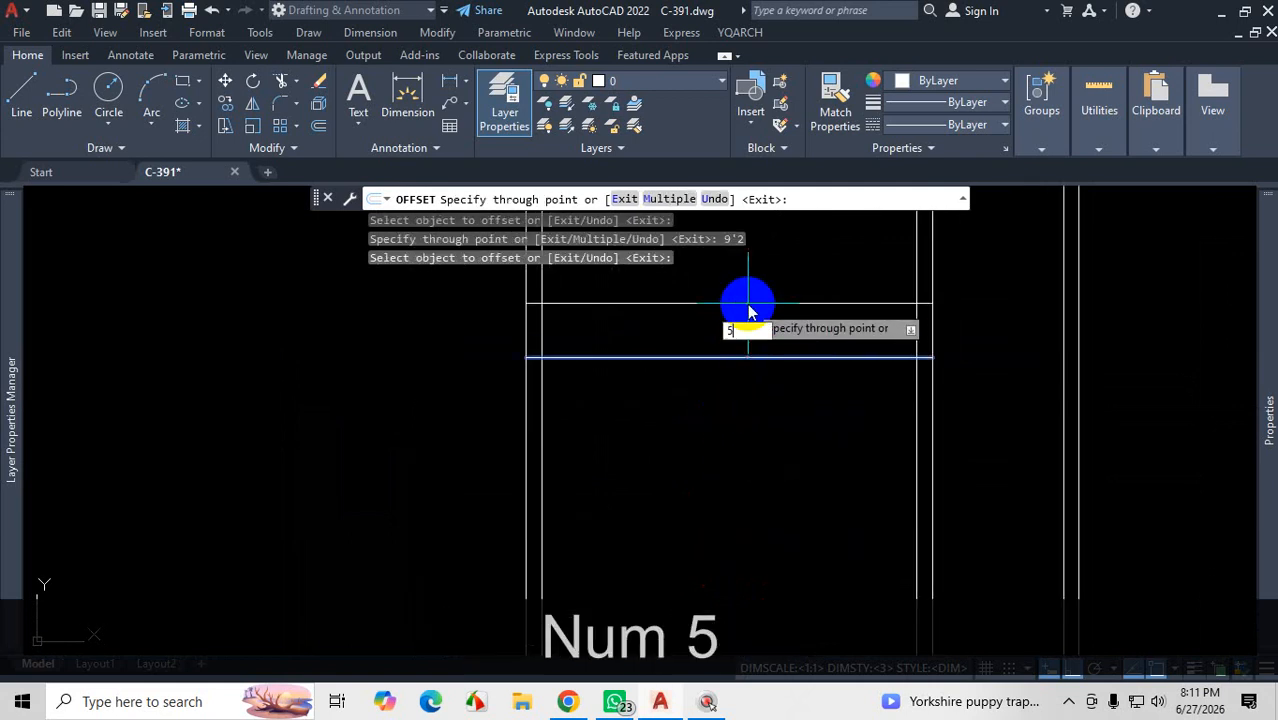
key("Return")
scroll(750, 345, "down", 3)
key("Escape")
scroll(812, 472, "up", 2)
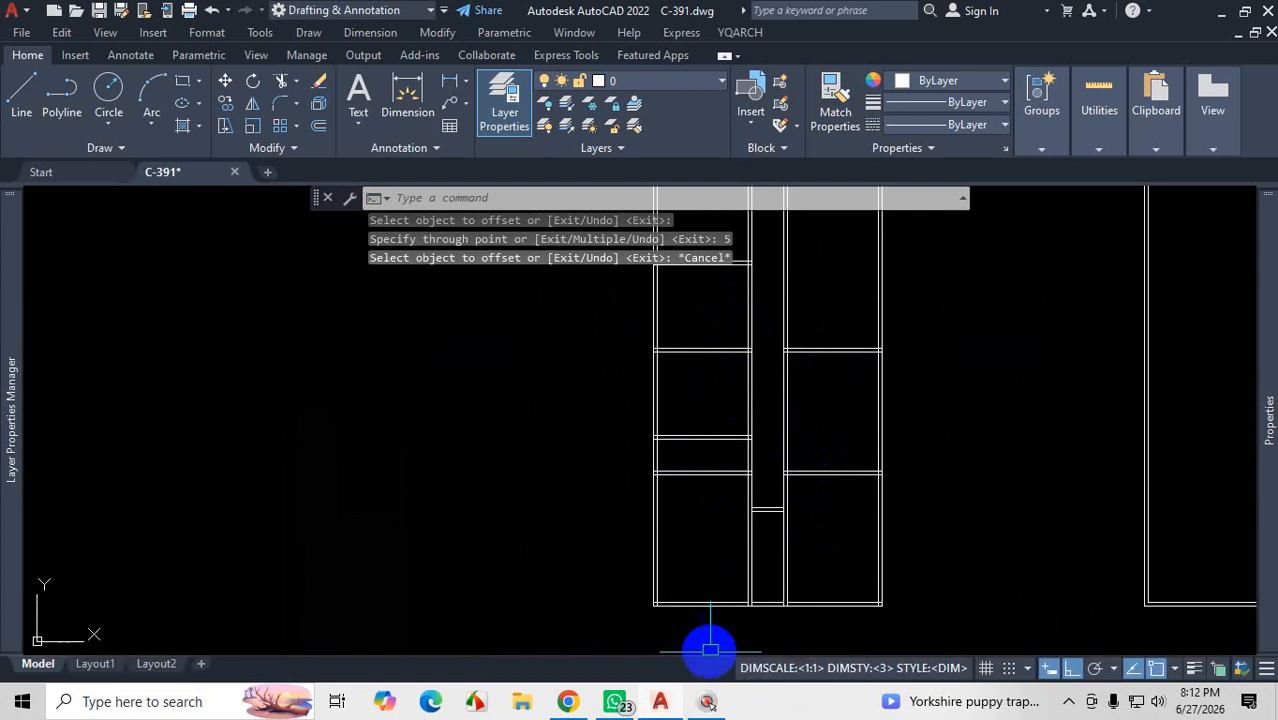
Step: Switch to the Chrome reference plan and examine where the left bathroom's side wall ends below the room above it
left_click(1069, 701)
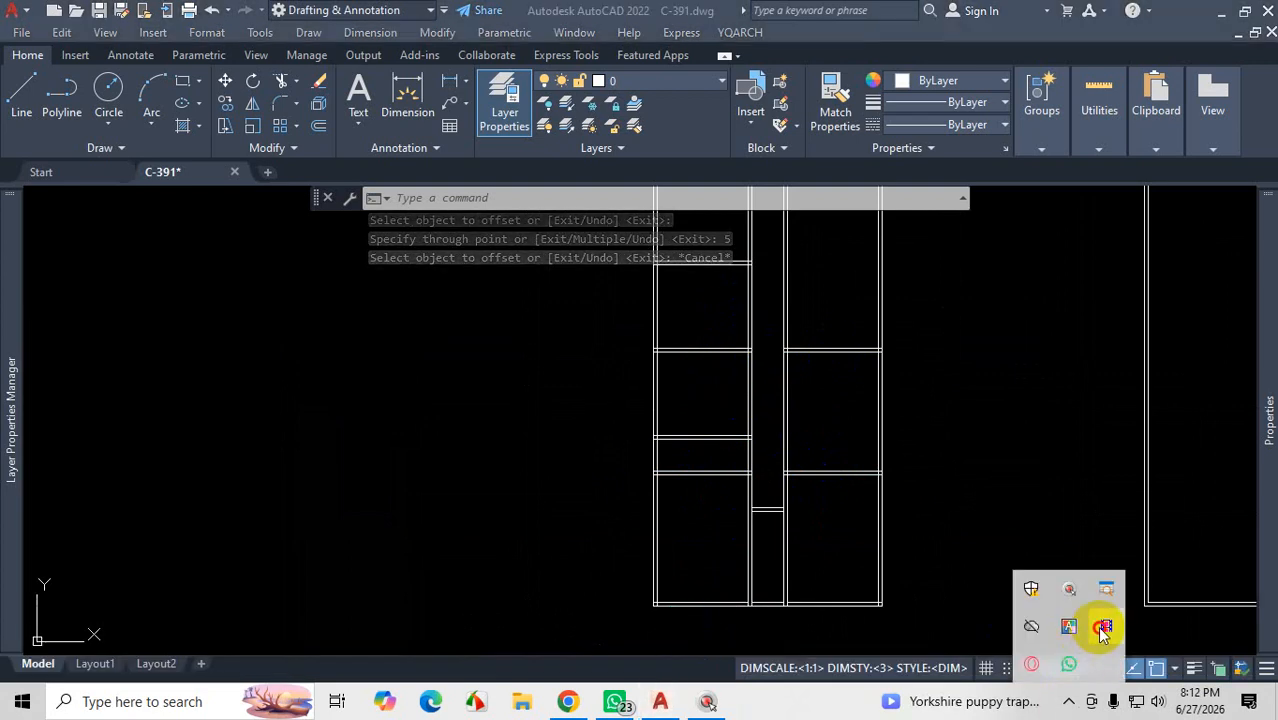
left_click(567, 701)
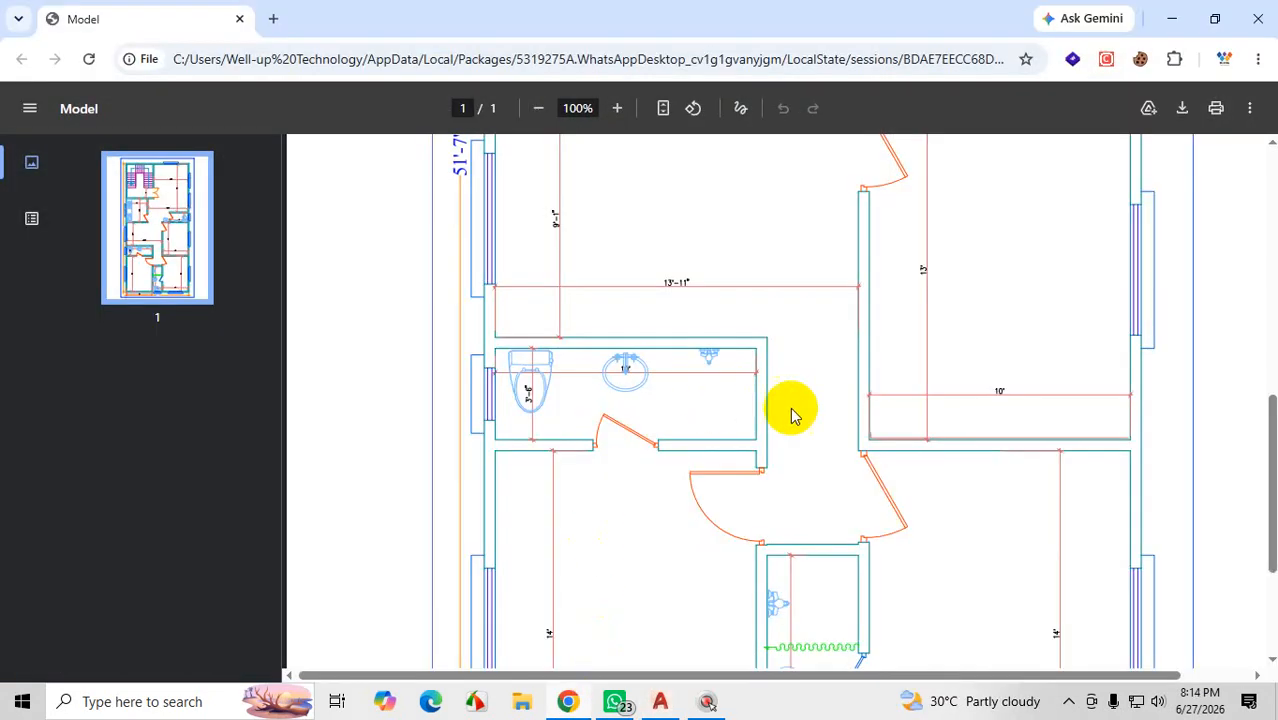
scroll(724, 408, "down", 2)
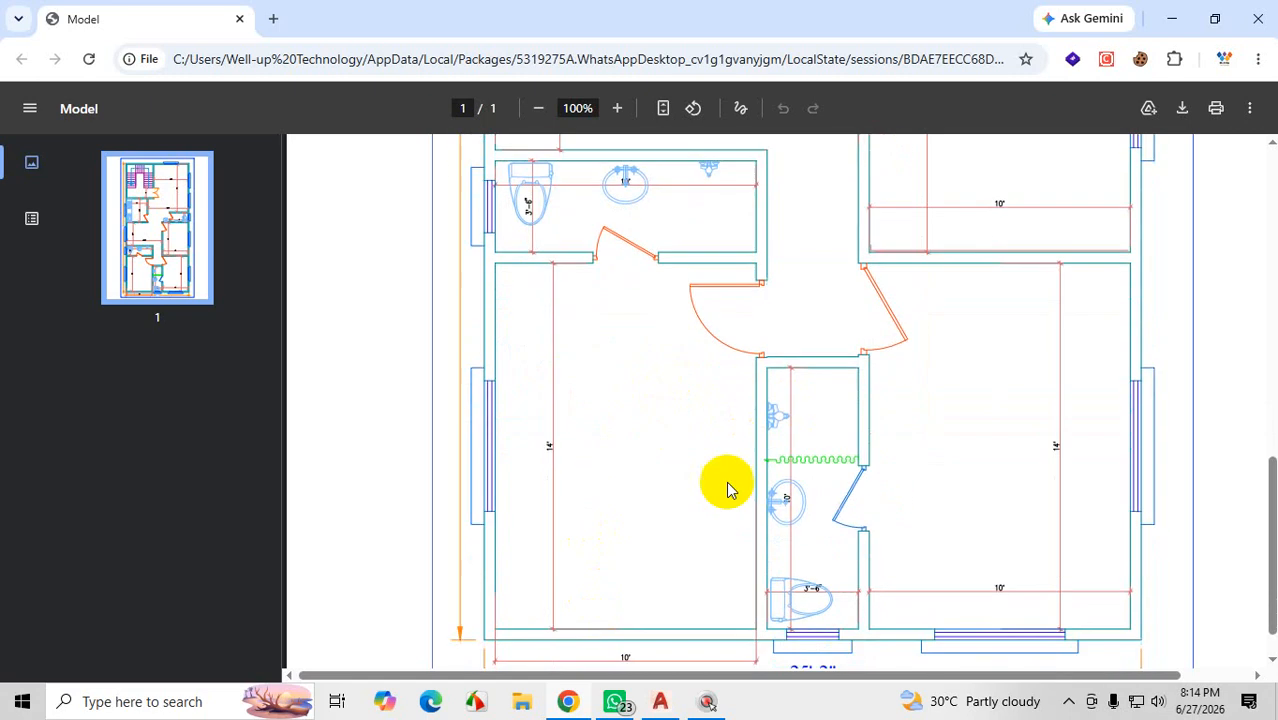
scroll(752, 470, "up", 5)
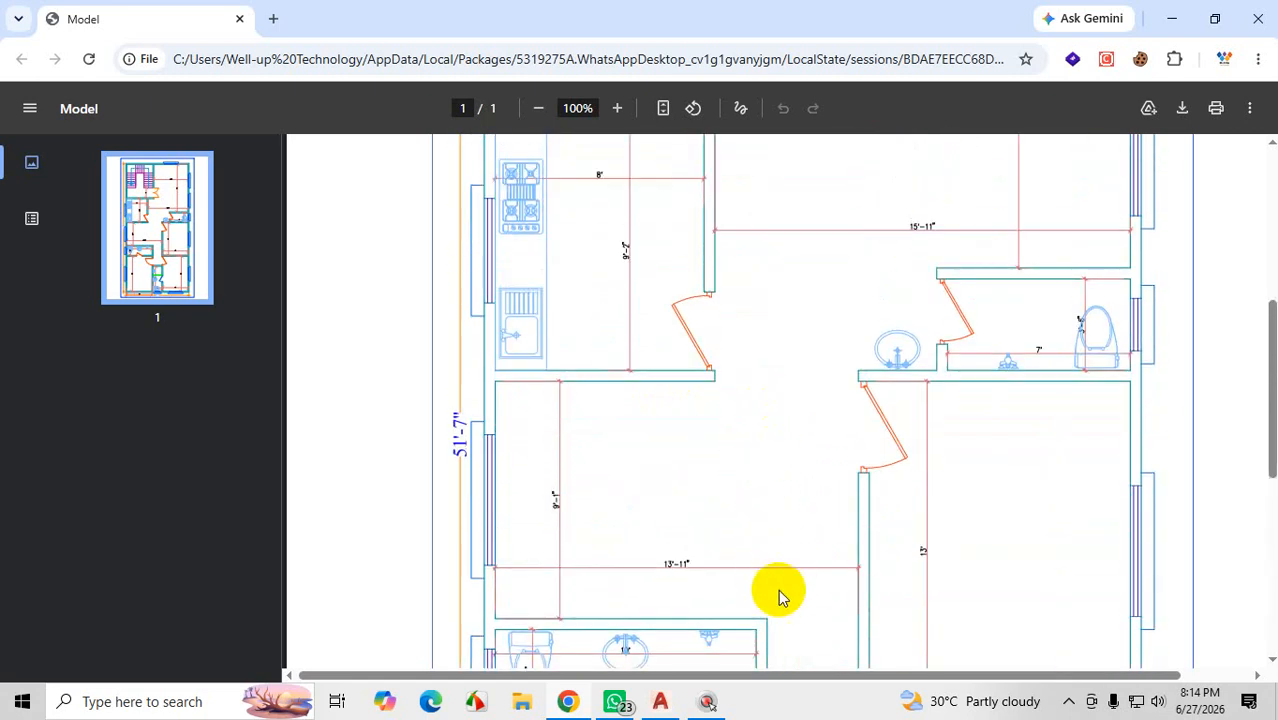
left_click(566, 704)
scroll(713, 536, "up", 3)
scroll(716, 456, "down", 6)
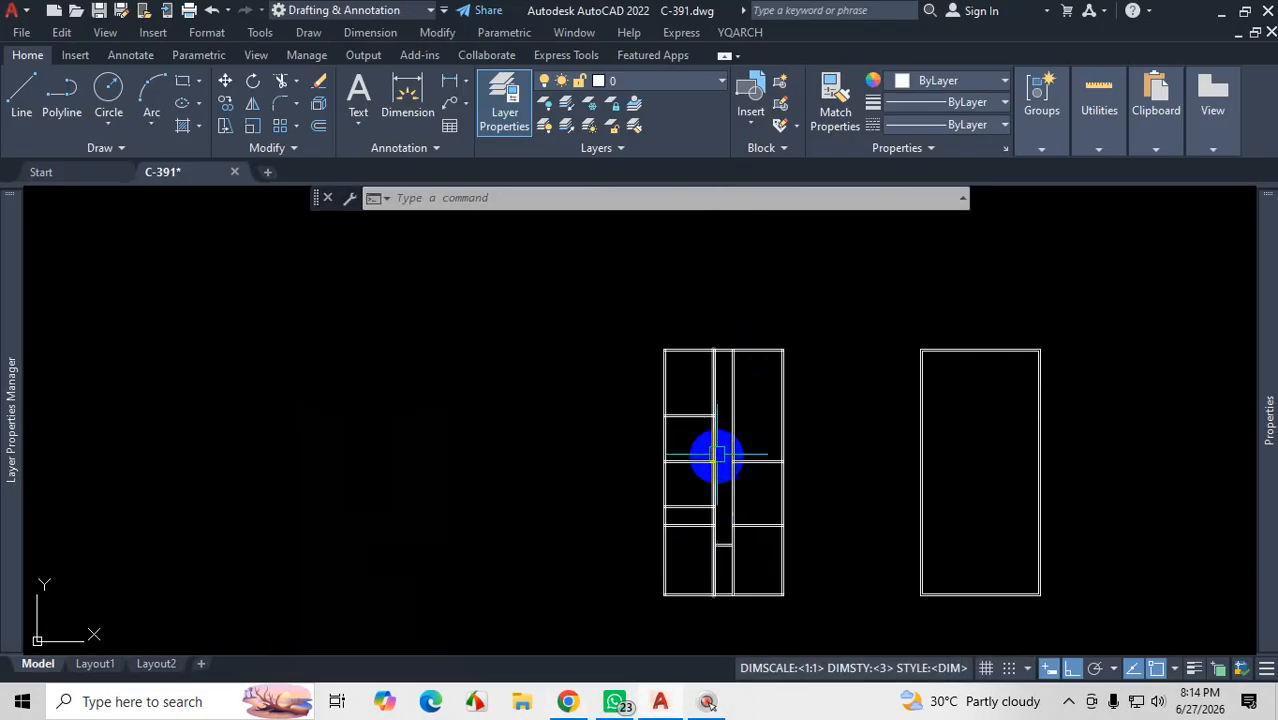
left_click(560, 703)
scroll(619, 448, "down", 3)
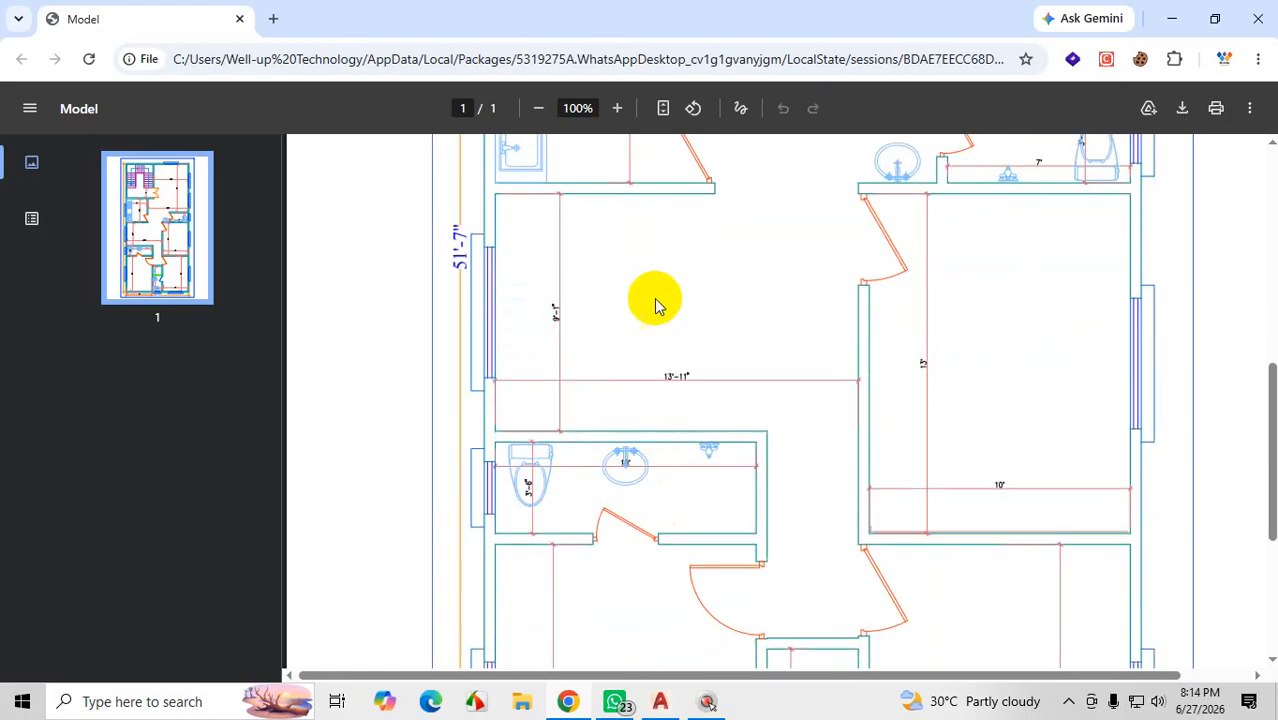
key("ctrl+1")
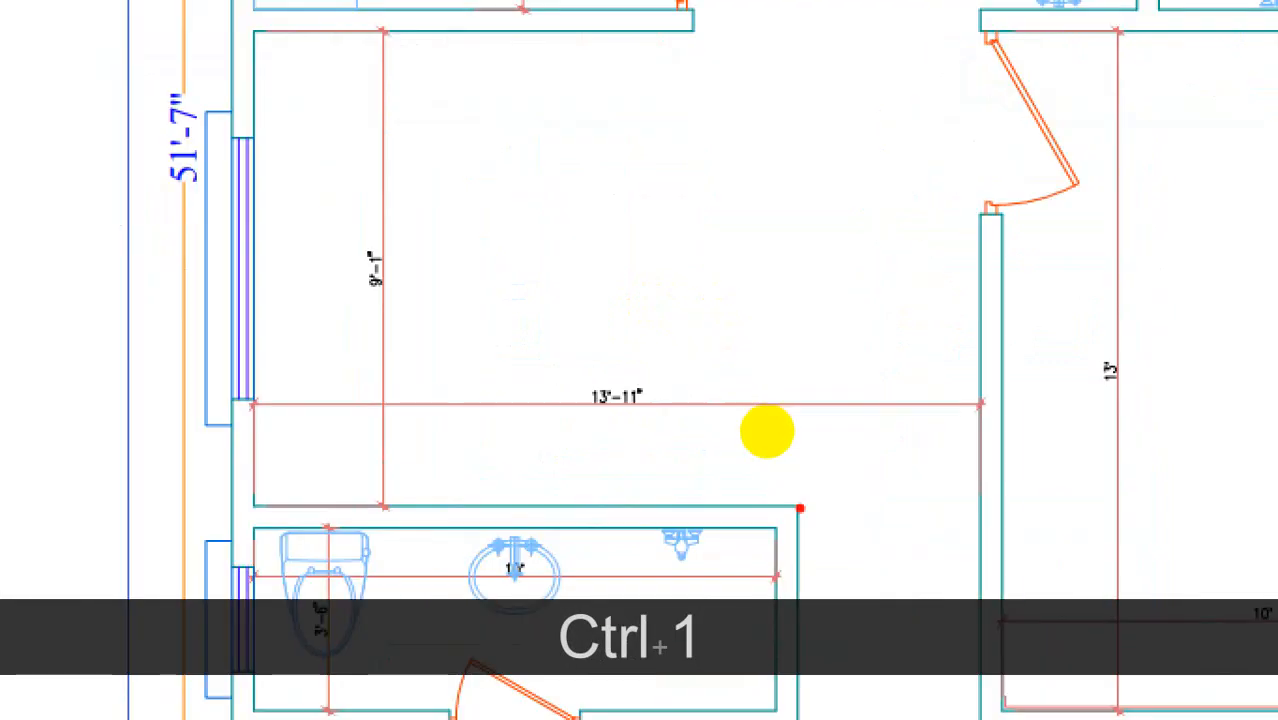
left_click_drag(800, 509, 805, 285)
left_click_drag(773, 494, 753, 280)
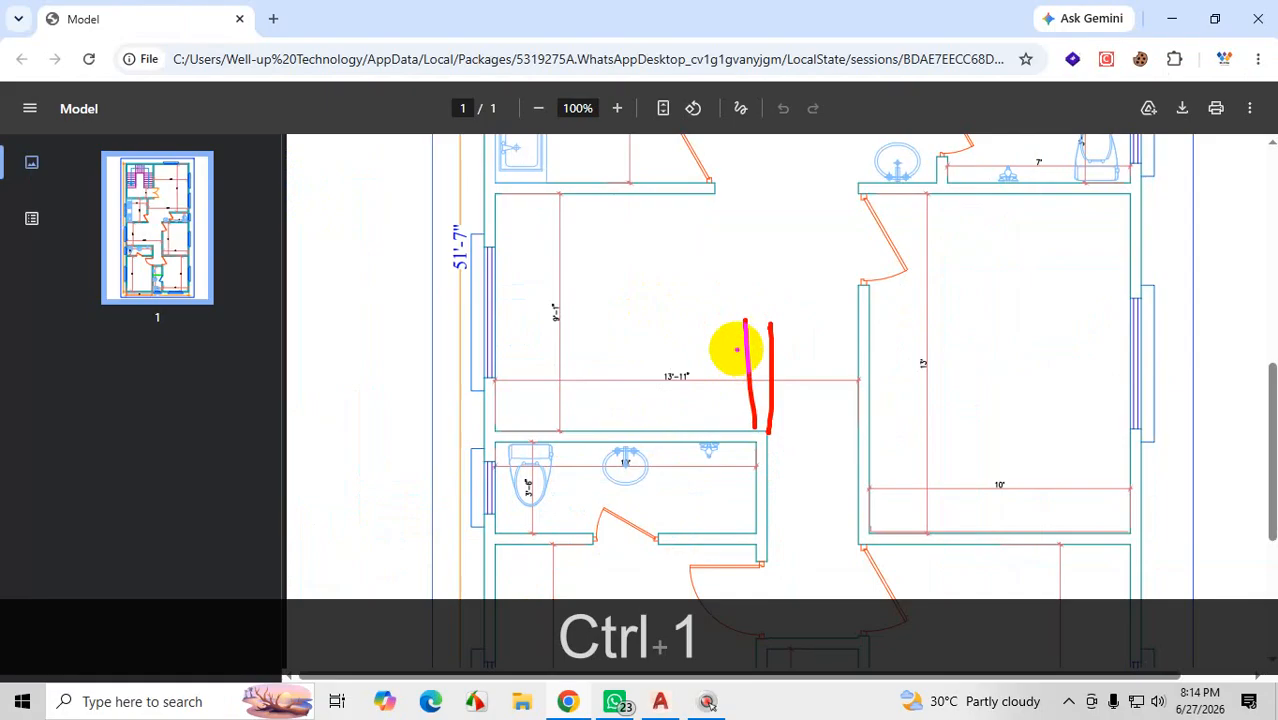
key("Escape")
Step: Examine the kitchen's width and side wall in the reference plan, and return to the AutoCAD drawing
scroll(740, 330, "up", 3)
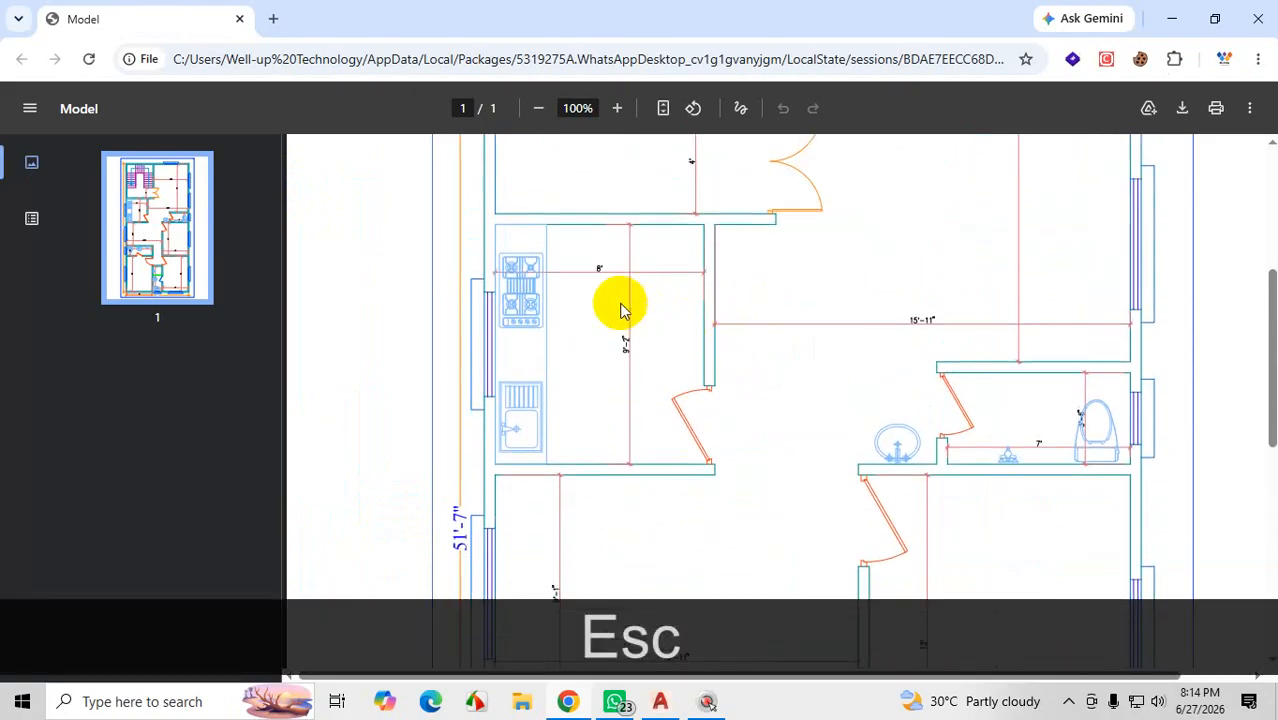
key("ctrl+1")
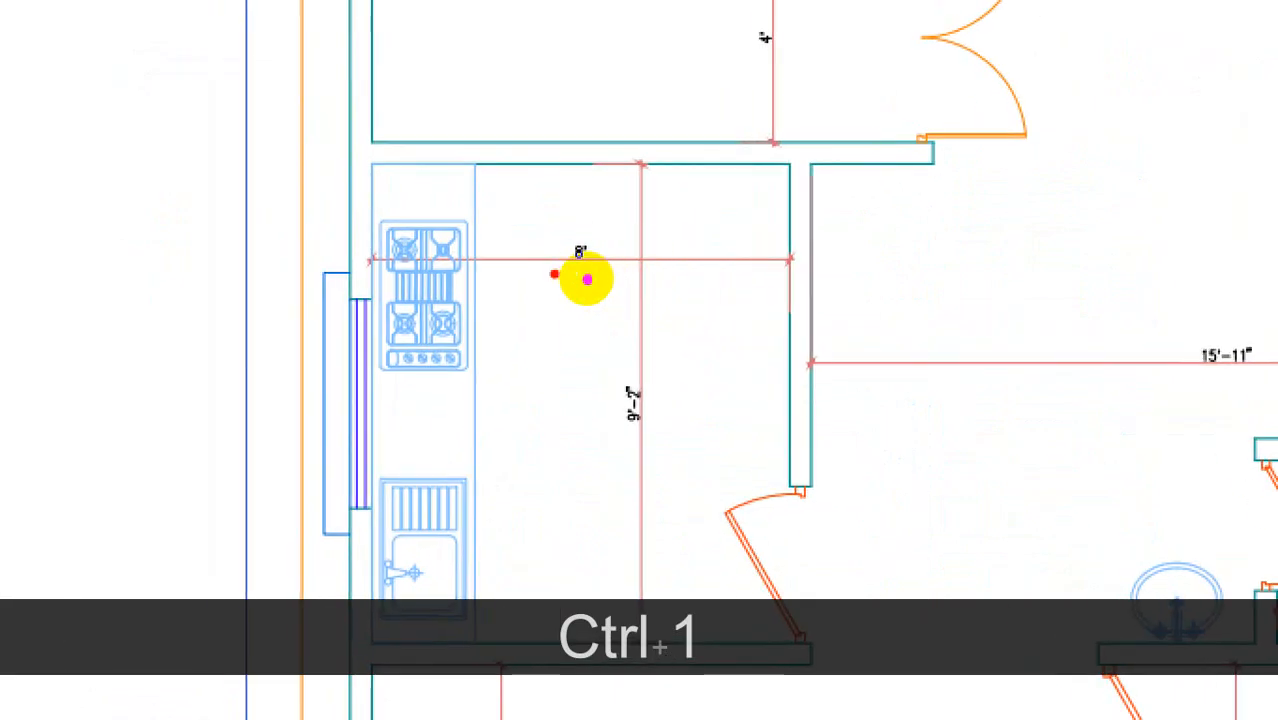
left_click_drag(555, 274, 576, 272)
left_click_drag(353, 261, 638, 265)
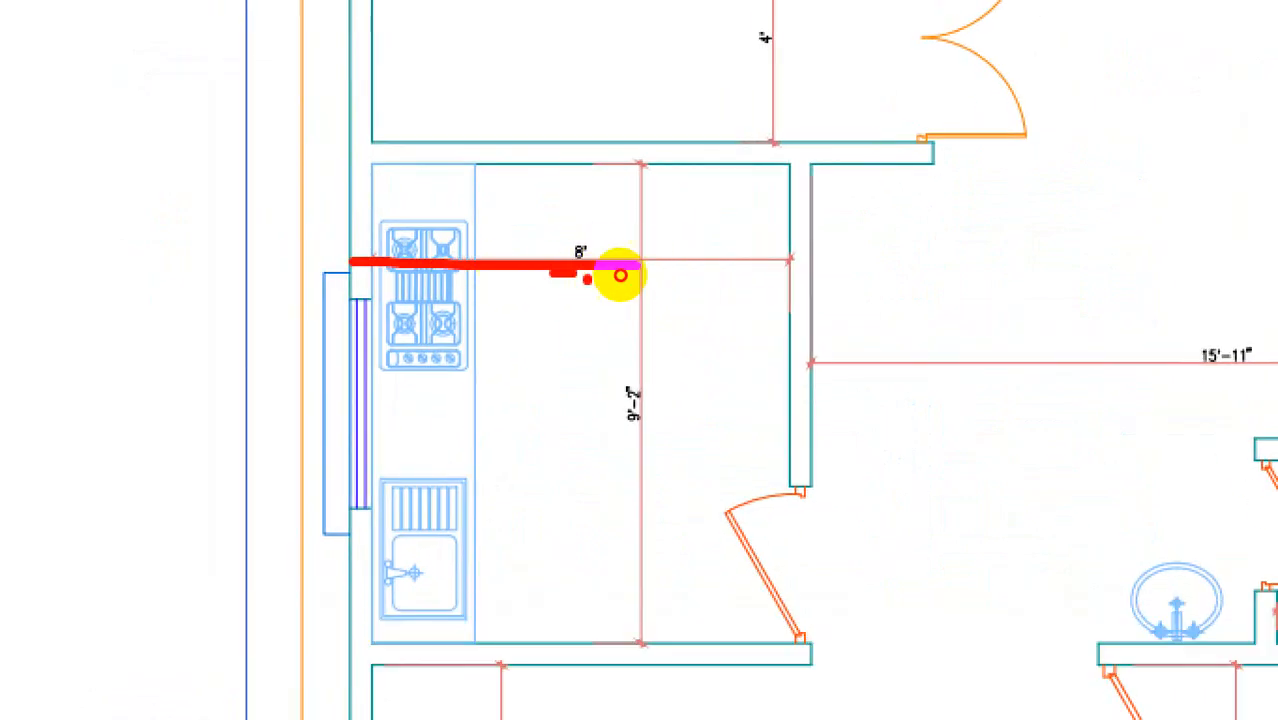
left_click_drag(788, 247, 783, 629)
left_click_drag(816, 160, 809, 650)
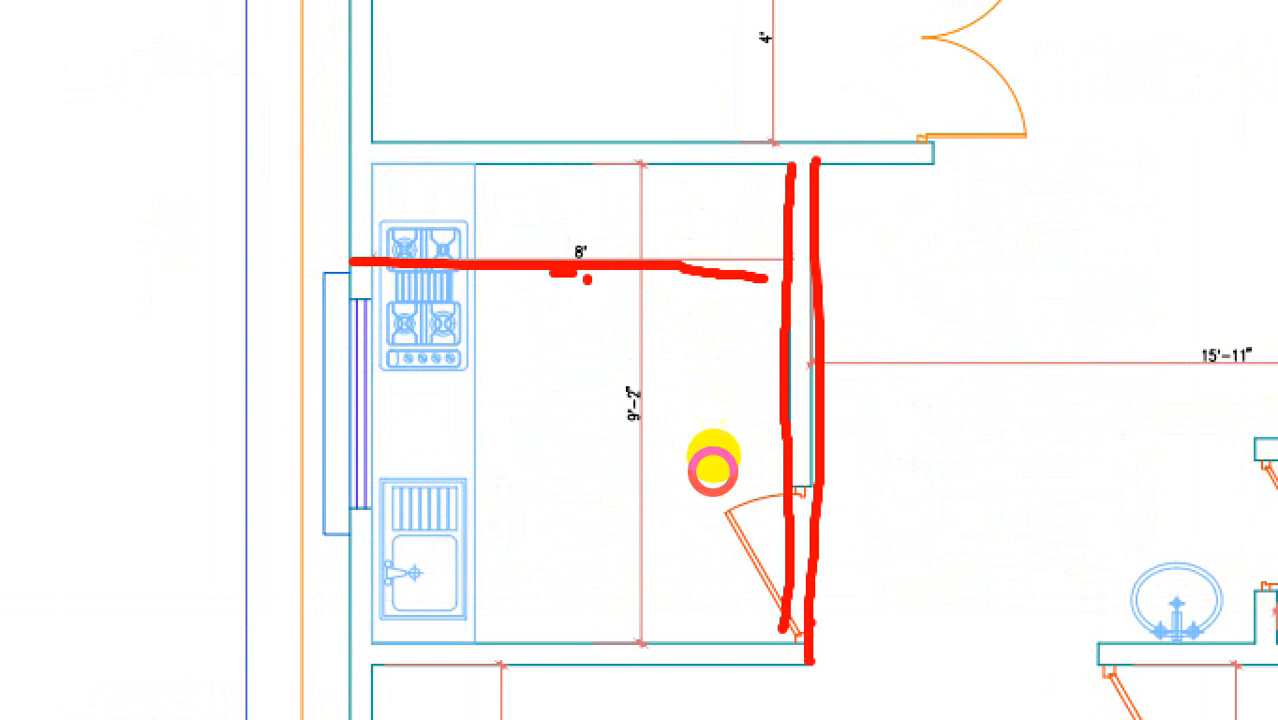
key("Escape")
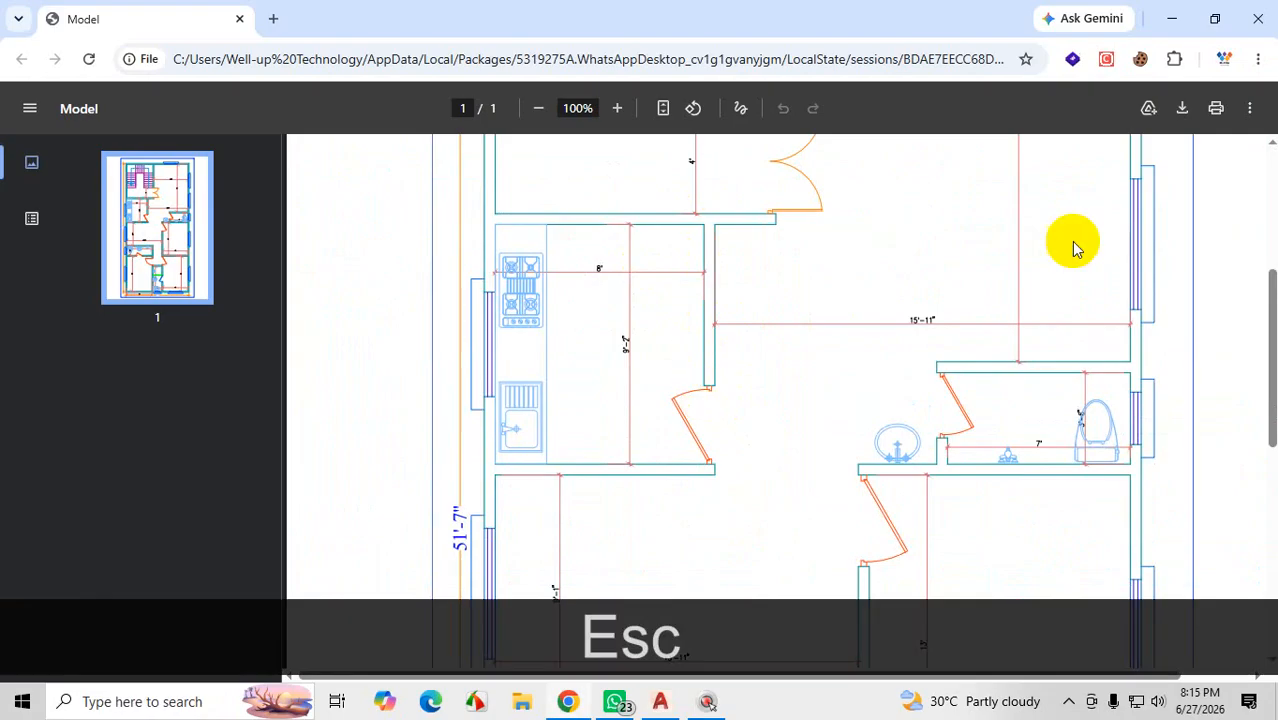
left_click(1070, 703)
left_click(779, 385)
scroll(779, 385, "down", 1)
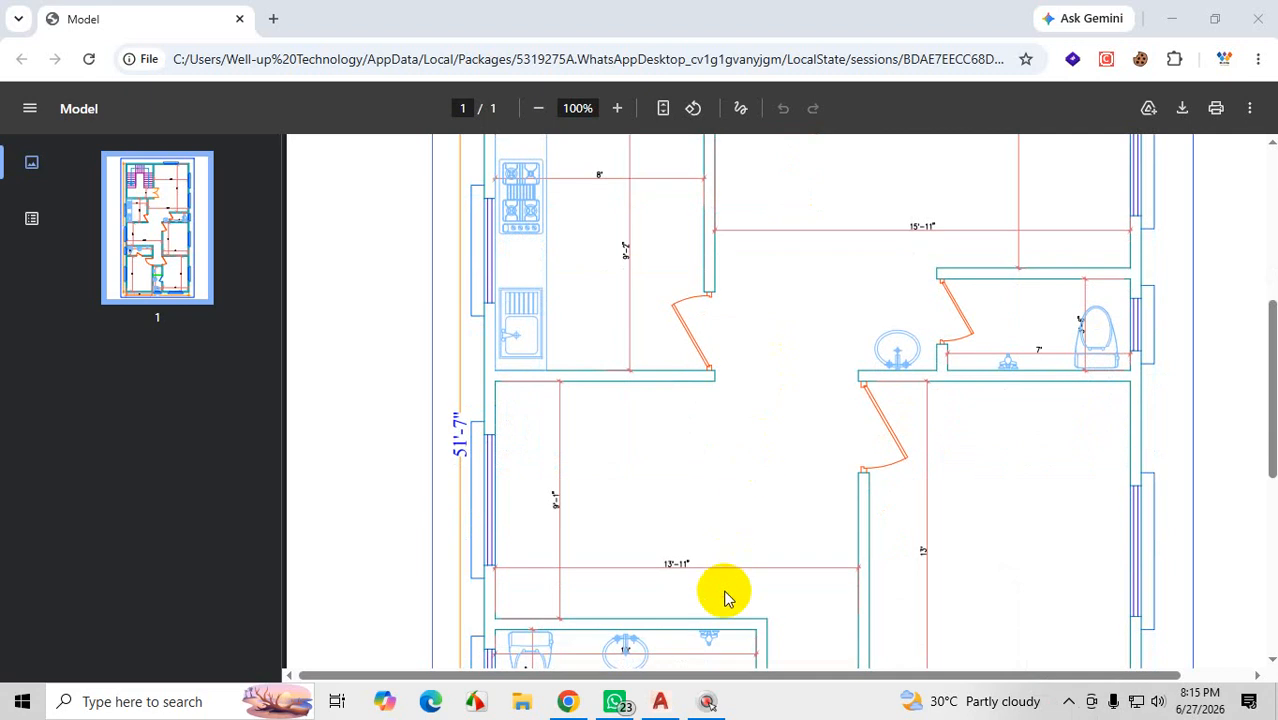
left_click(1171, 18)
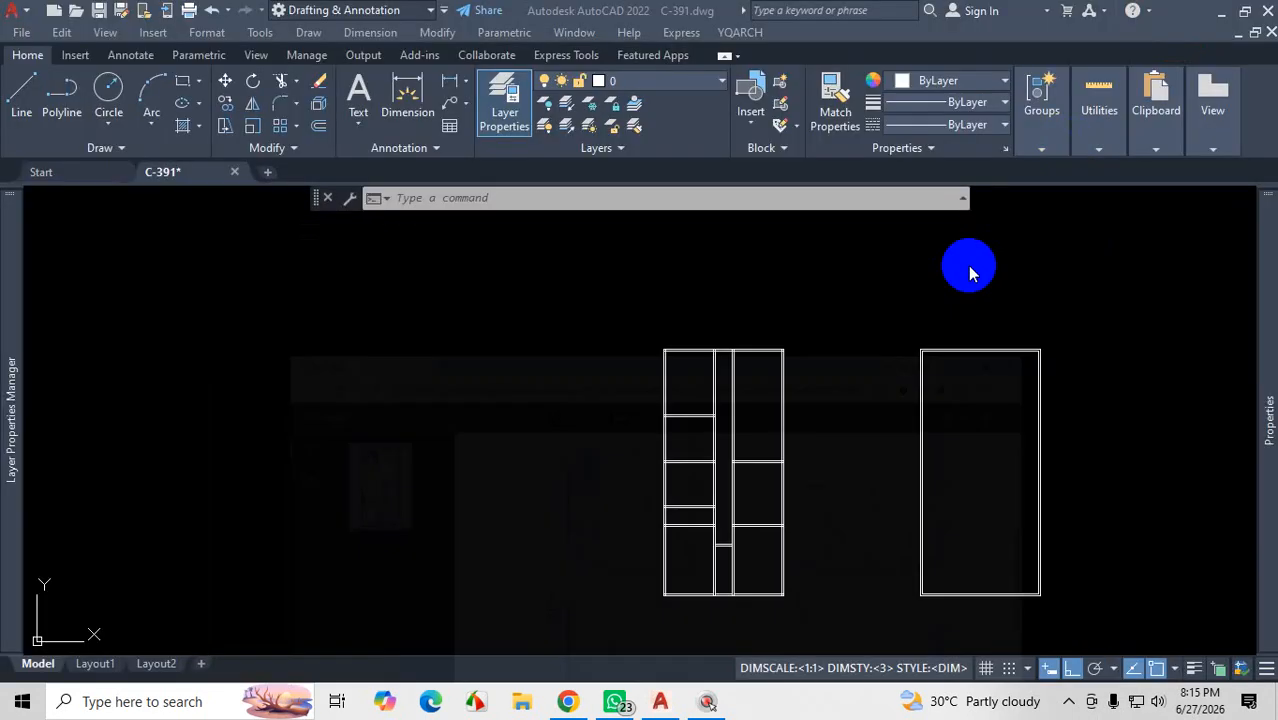
Step: Trim both lines of the left vertical wall between the left bathroom's top wall and the kitchen's lower wall
scroll(700, 466, "up", 3)
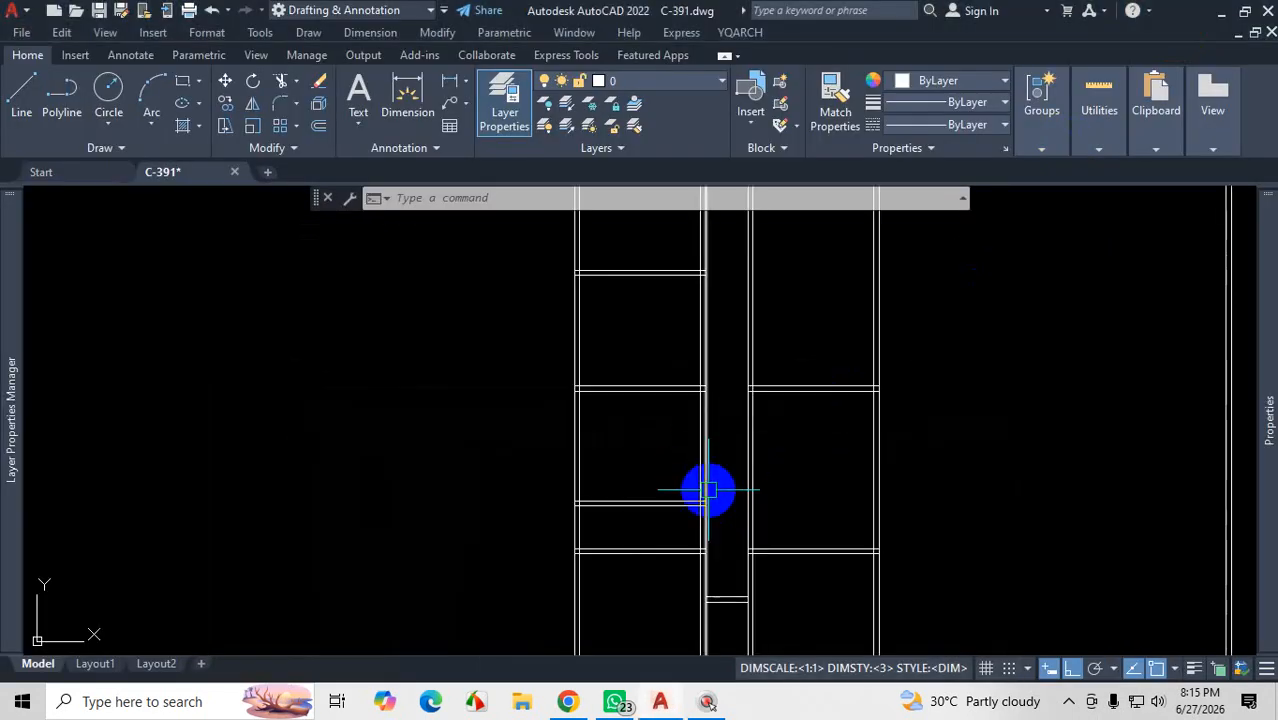
scroll(685, 518, "up", 2)
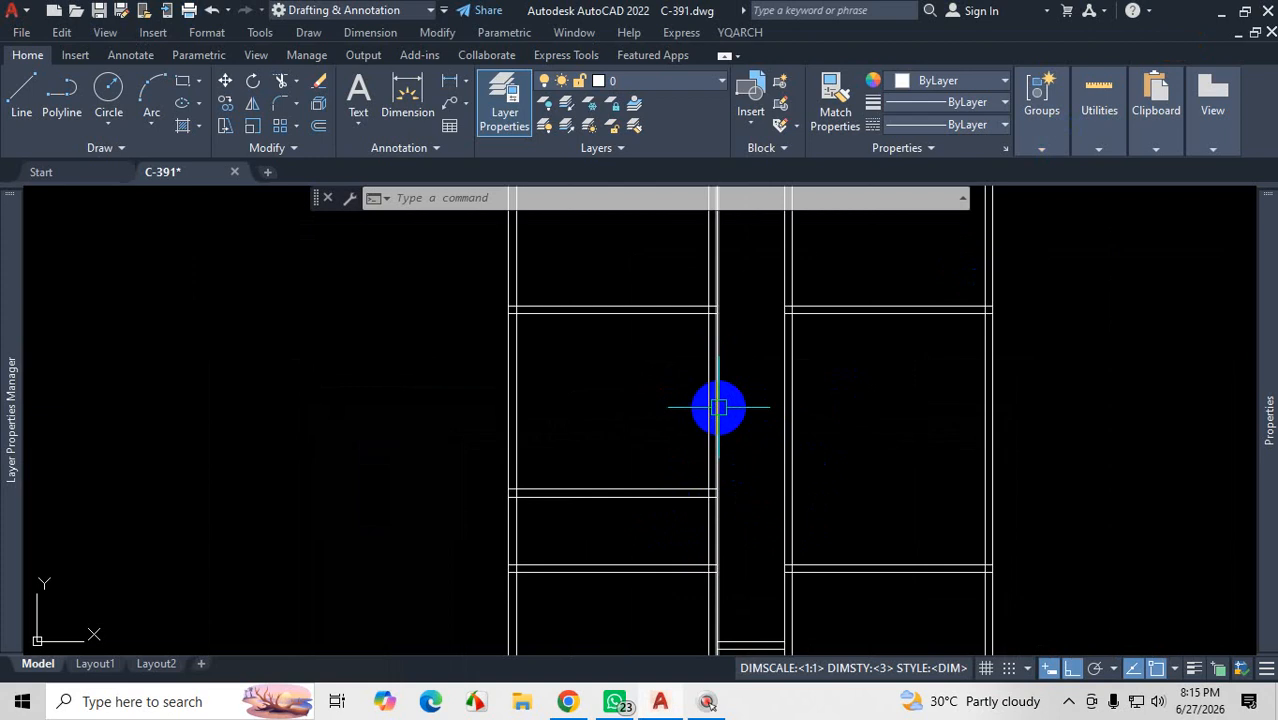
type("tr")
key("Return")
mouse_move(736, 385)
left_mouse_down()
mouse_move(736, 371)
mouse_move(674, 387)
left_mouse_up()
scroll(690, 405, "down", 5)
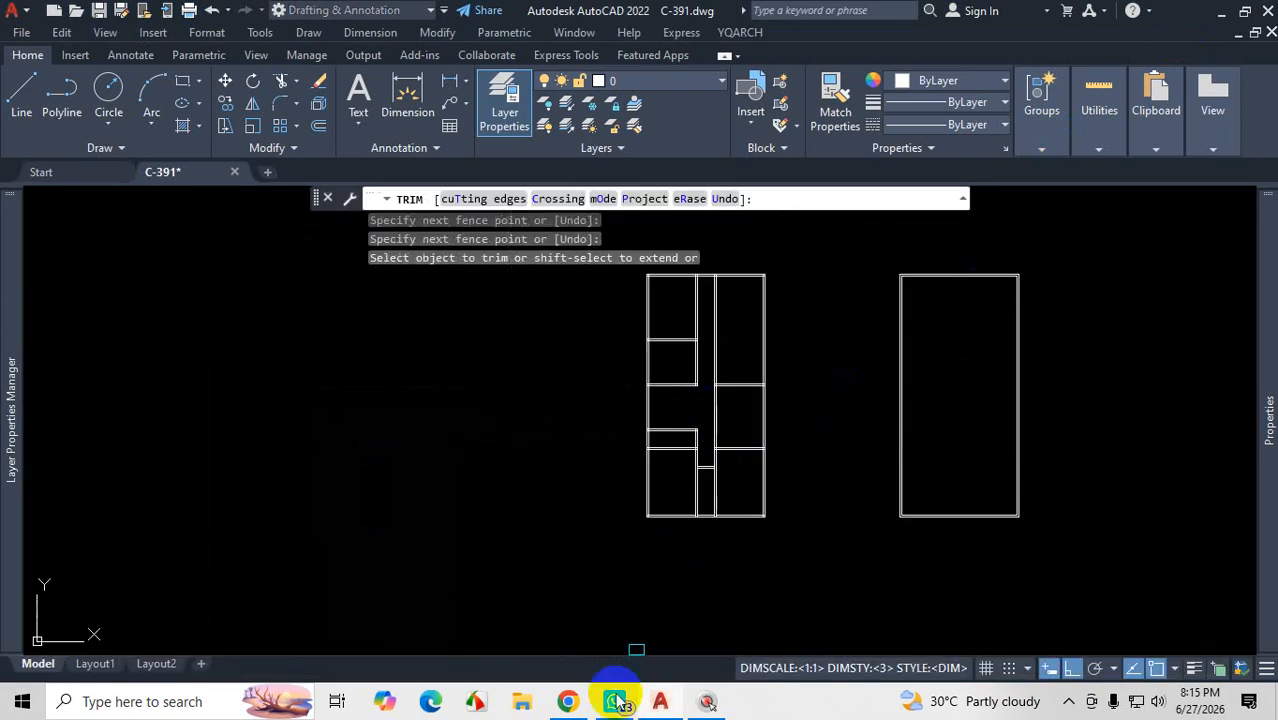
Step: Compare the kitchen's side wall with the Chrome reference plan, and end Trim in AutoCAD
left_click(570, 701)
scroll(700, 410, "up", 3)
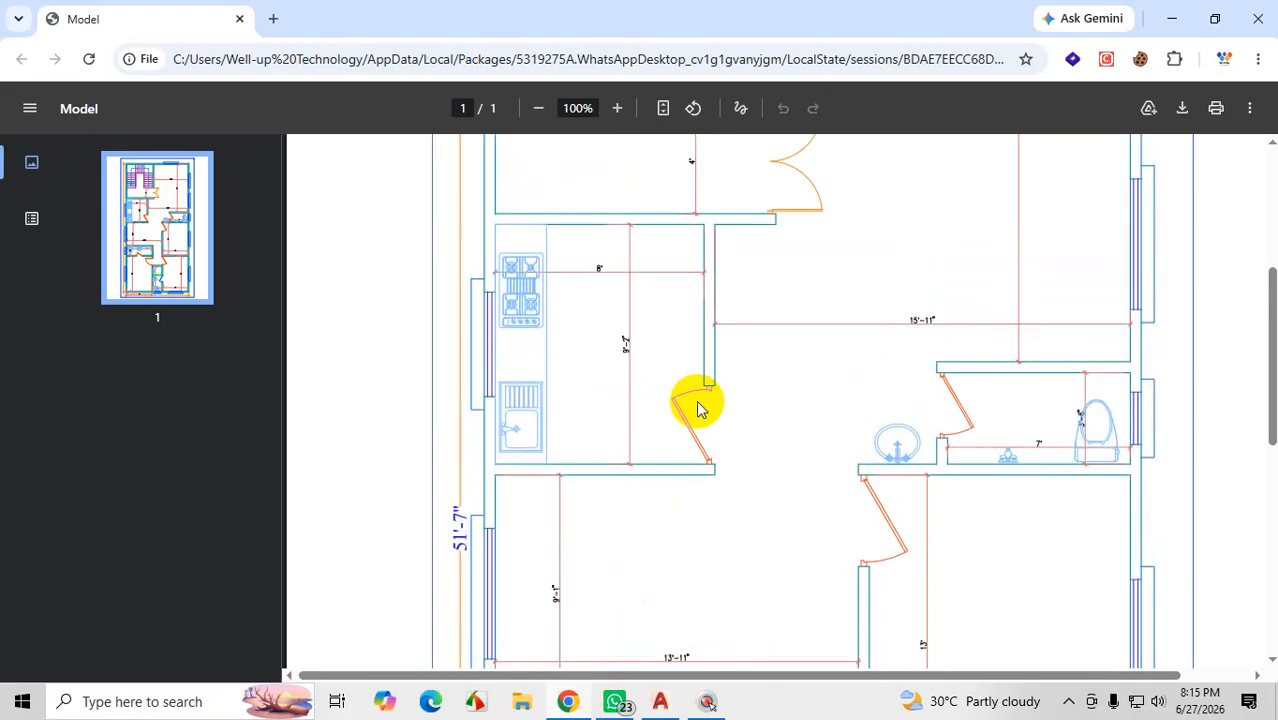
left_click(1176, 19)
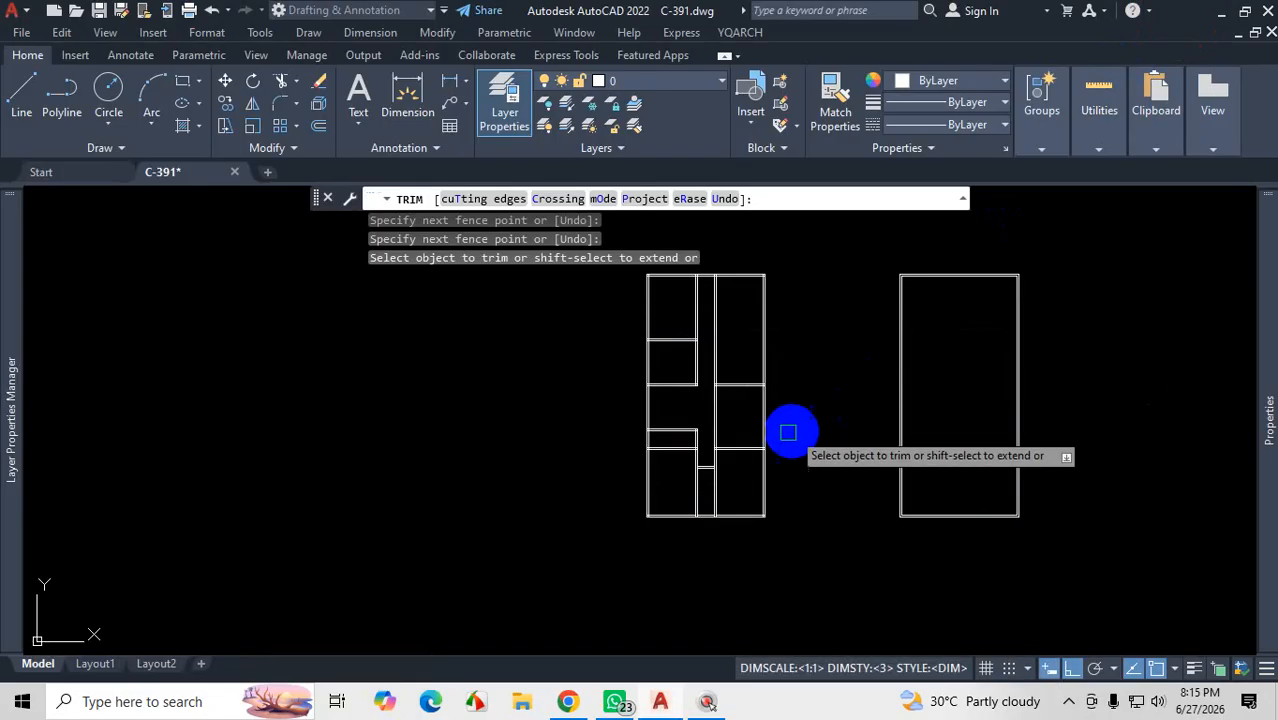
scroll(699, 365, "up", 4)
scroll(650, 334, "up", 2)
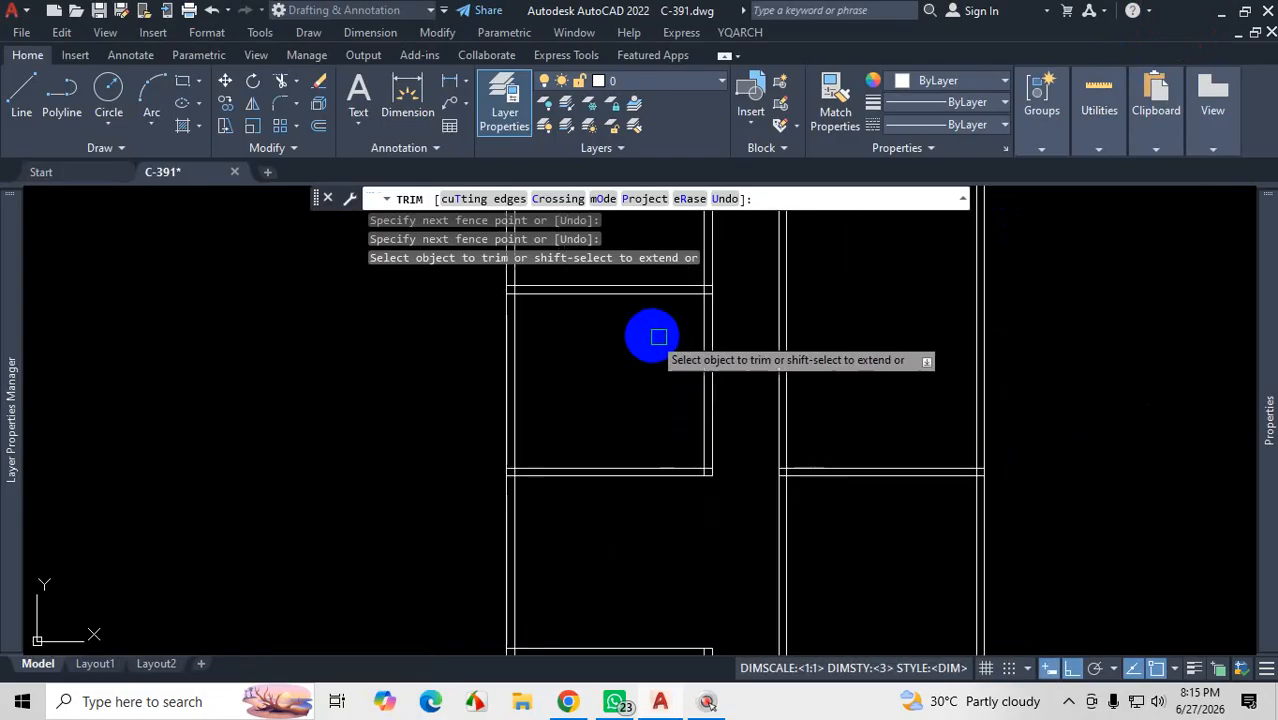
scroll(650, 380, "down", 4)
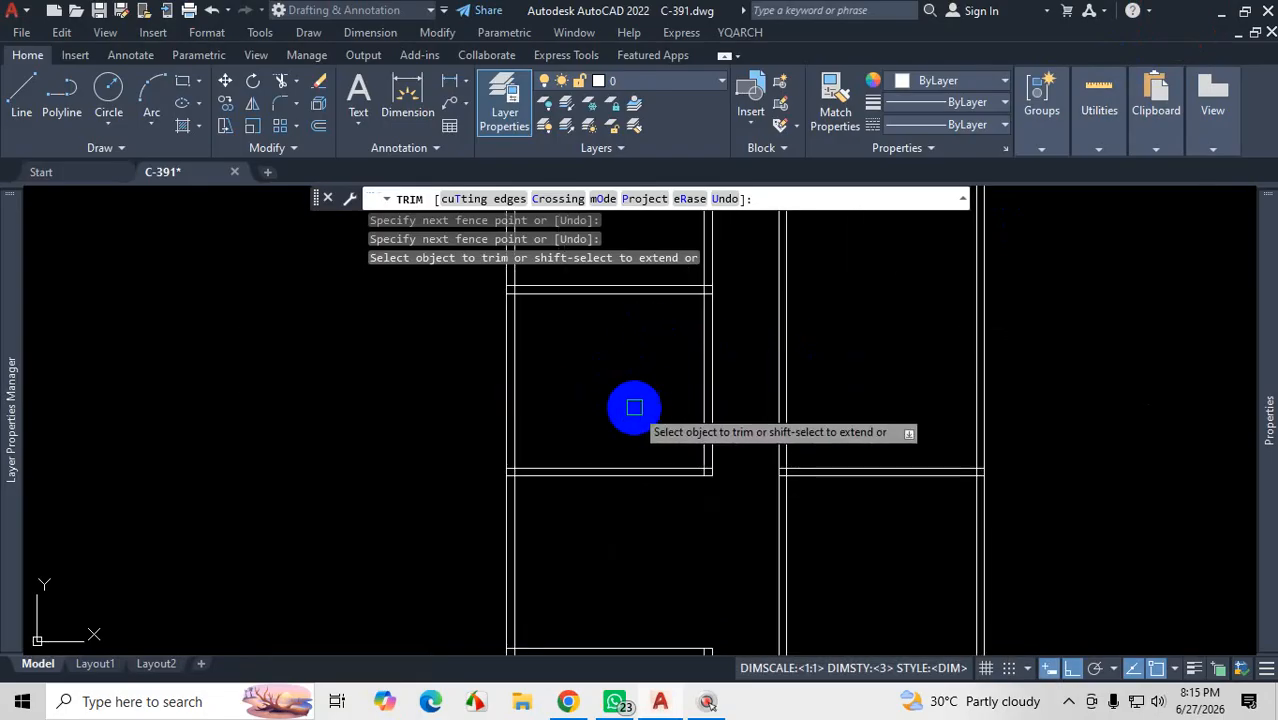
key("Escape")
Step: Compare the lower-left bedroom's width with the kitchen's width in the Chrome reference plan, and return to AutoCAD
left_click(566, 703)
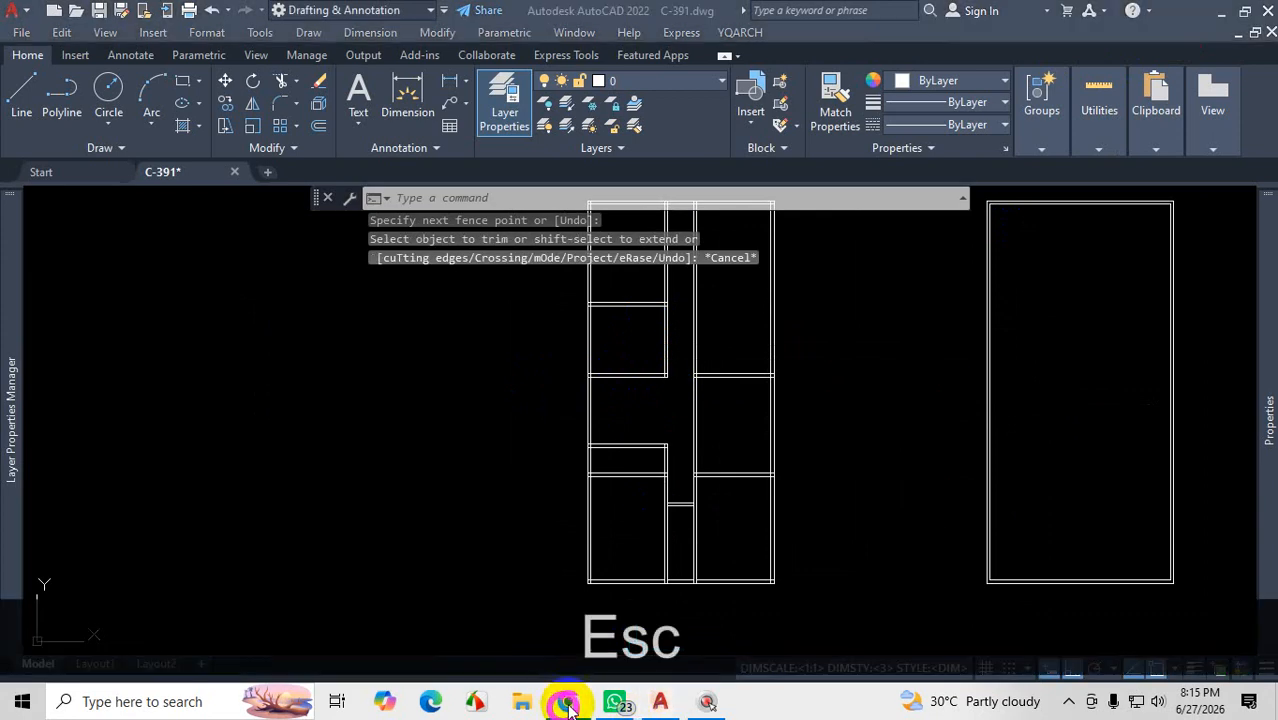
scroll(642, 331, "down", 5)
scroll(645, 407, "down", 3)
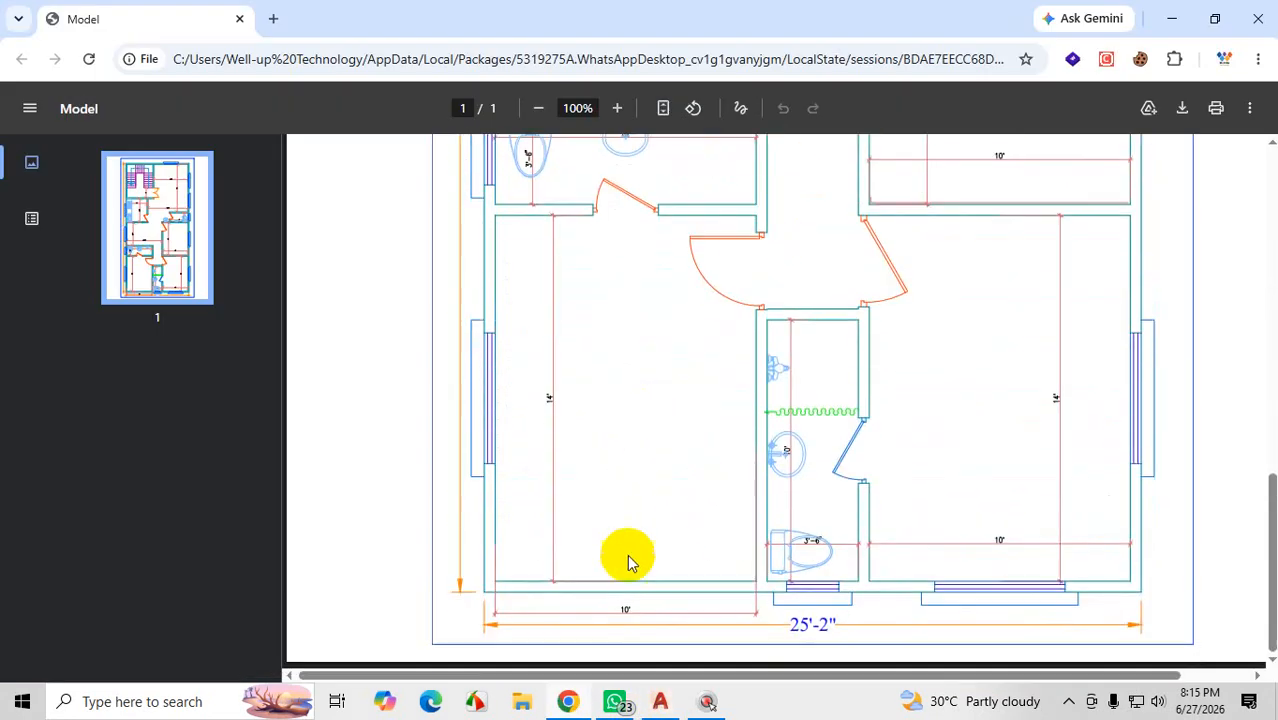
key("ctrl+1")
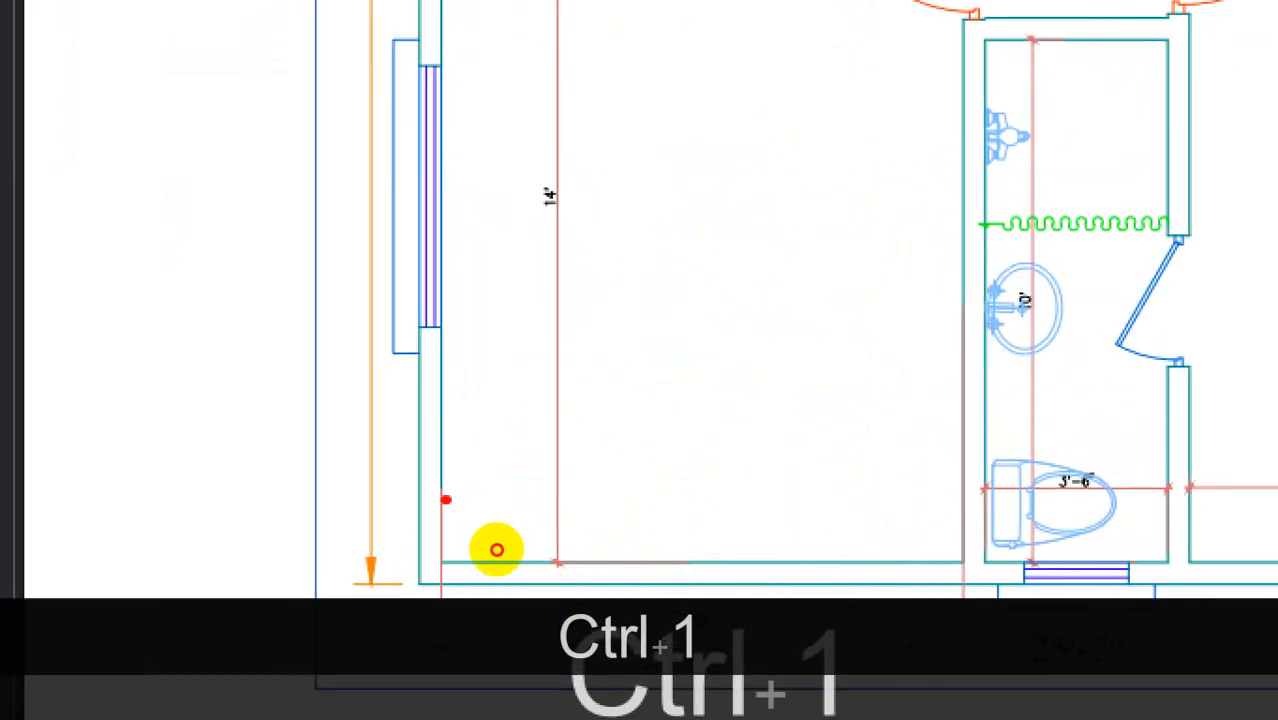
left_click_drag(446, 499, 976, 415)
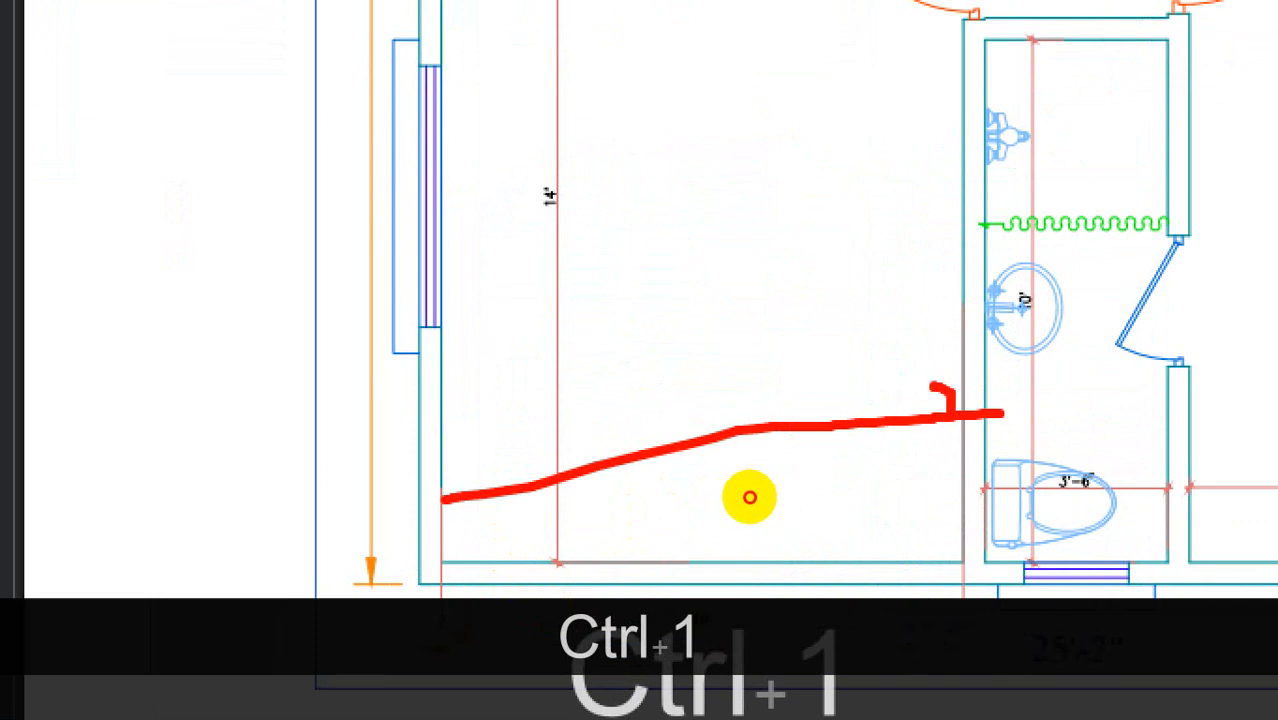
key("Escape")
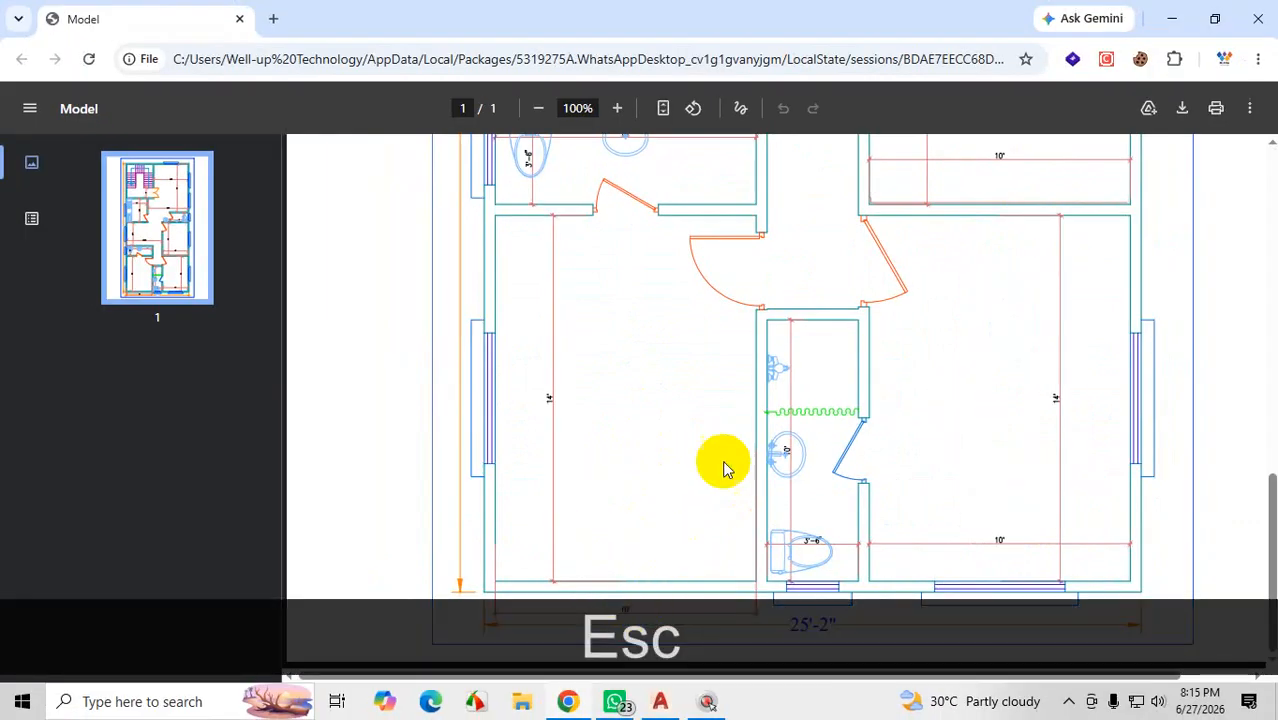
scroll(733, 337, "up", 5)
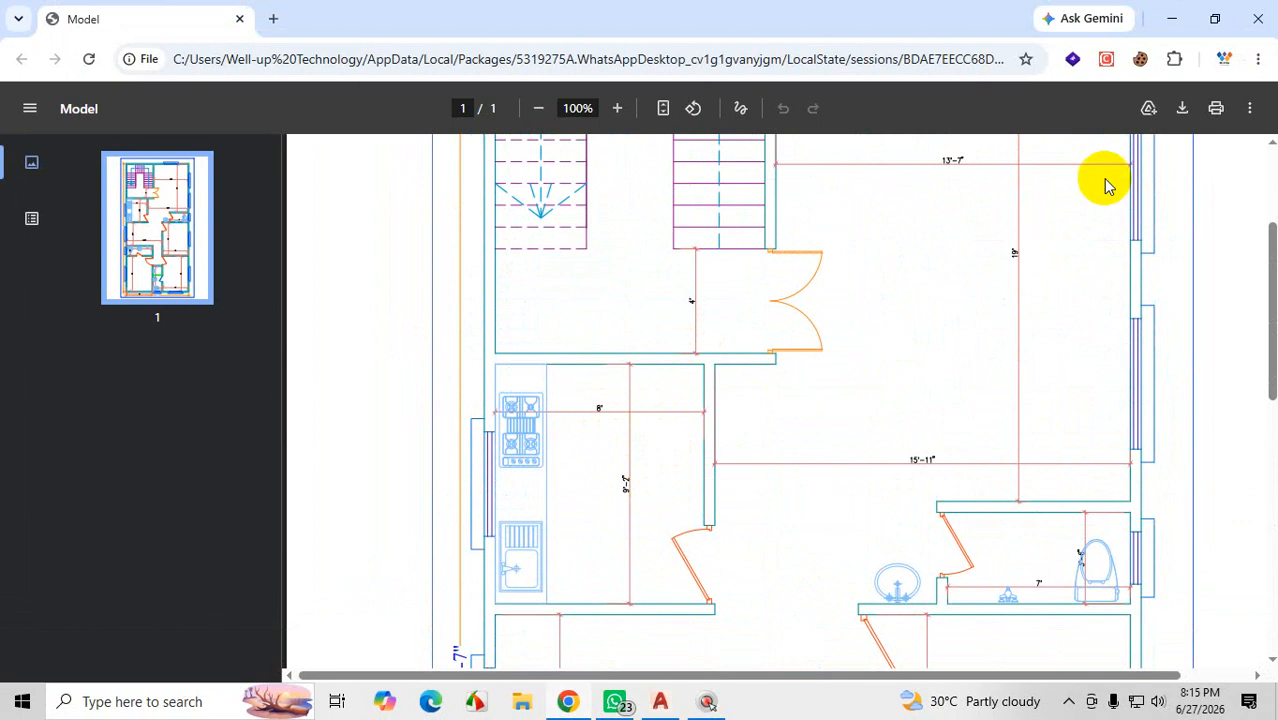
left_click(1168, 20)
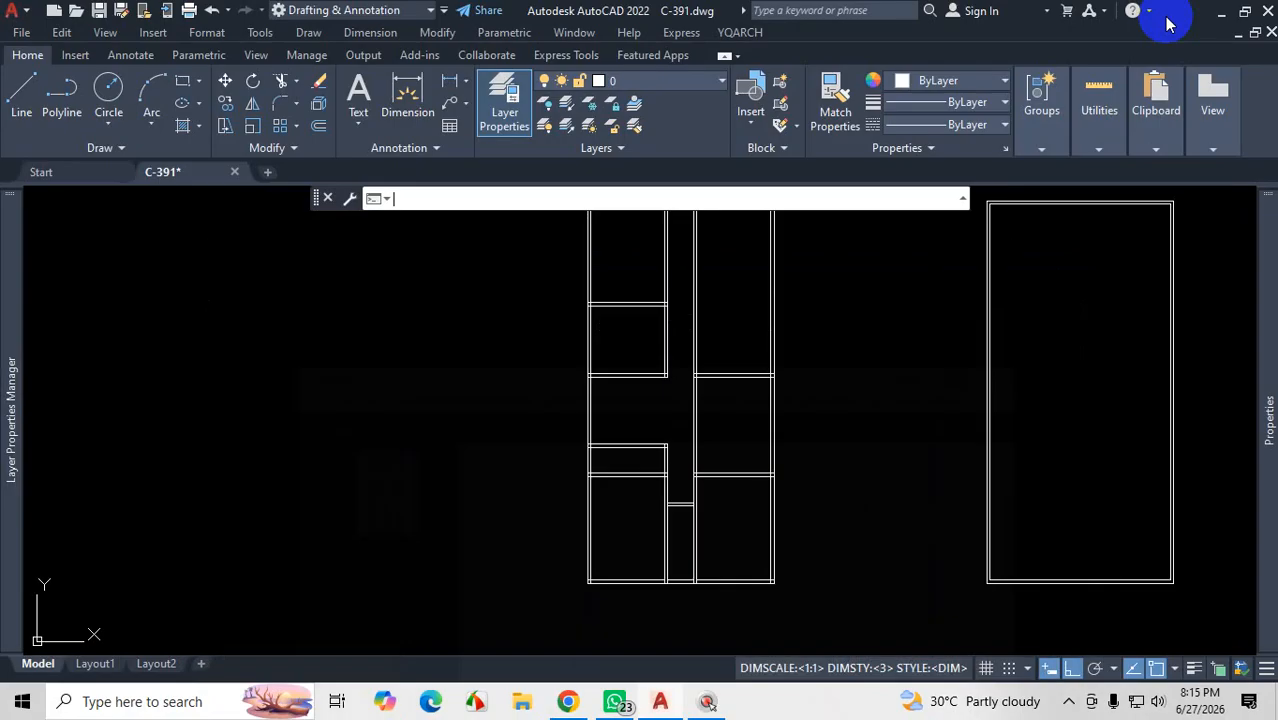
Step: Delete the two remaining vertical wall lines on the kitchen's inner side, above its lower wall
scroll(667, 276, "up", 2)
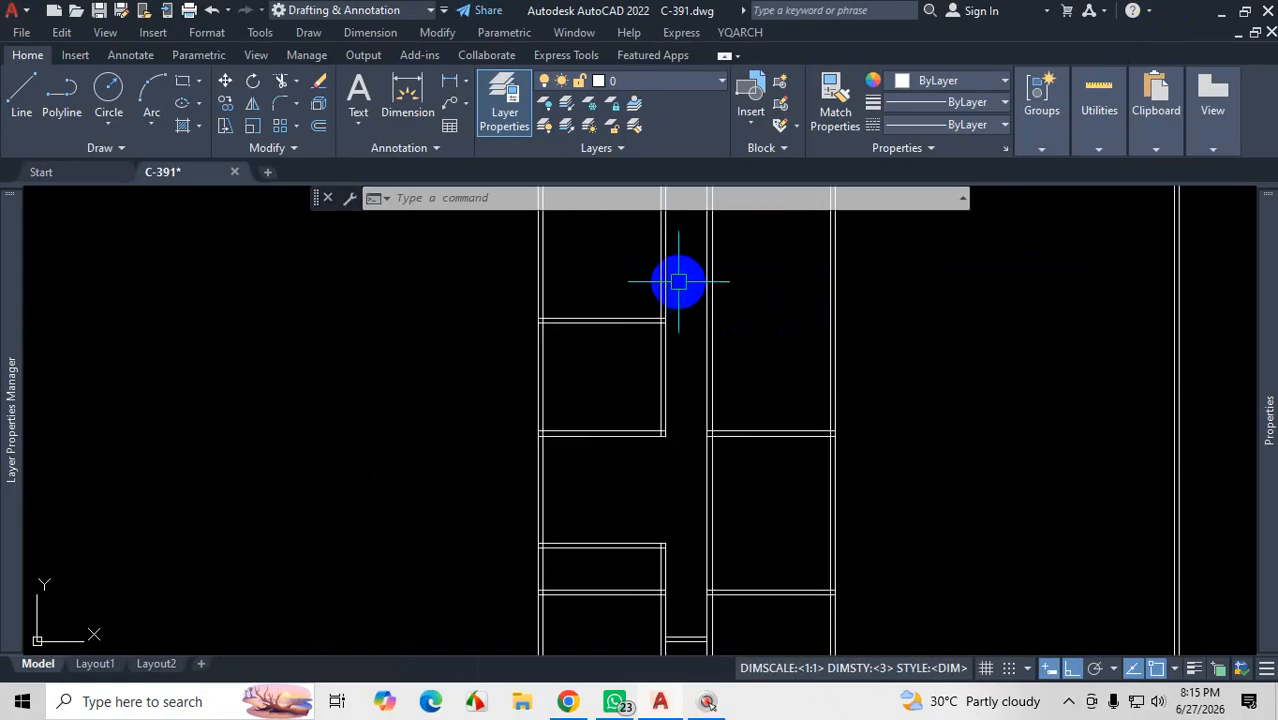
scroll(679, 283, "up", 2)
left_click(673, 278)
left_click(625, 287)
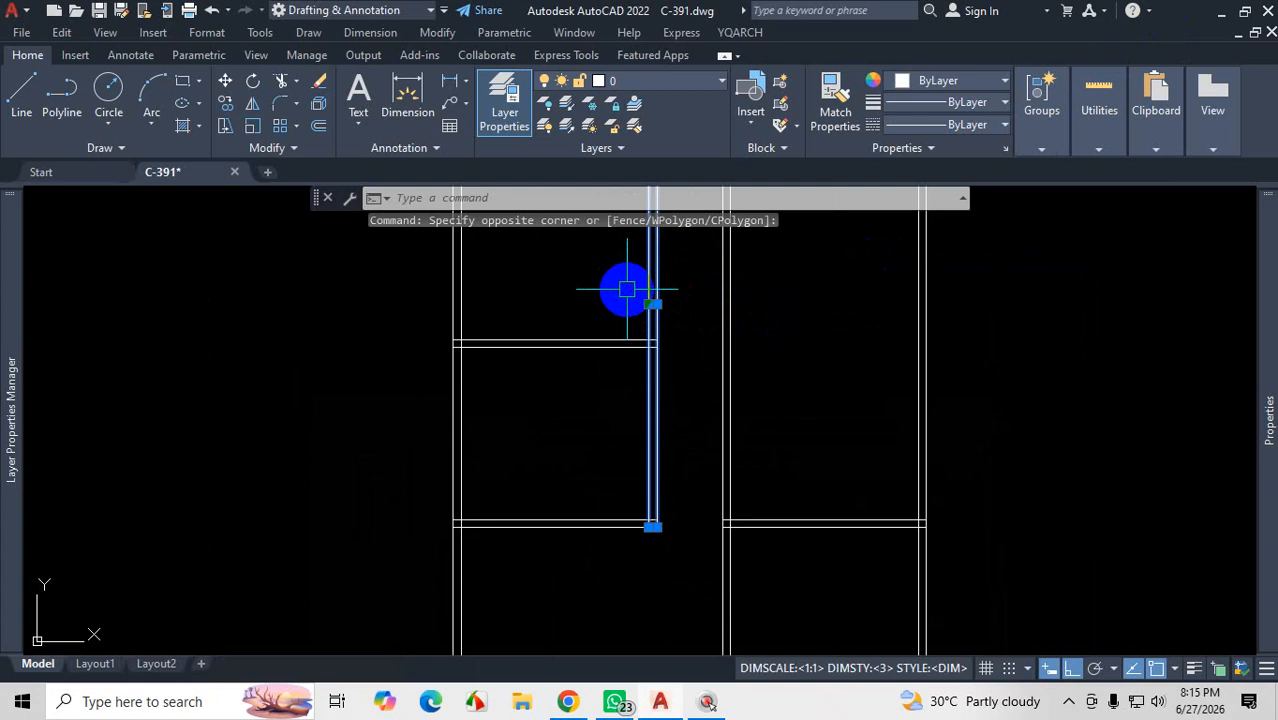
key("Delete")
scroll(628, 300, "down", 2)
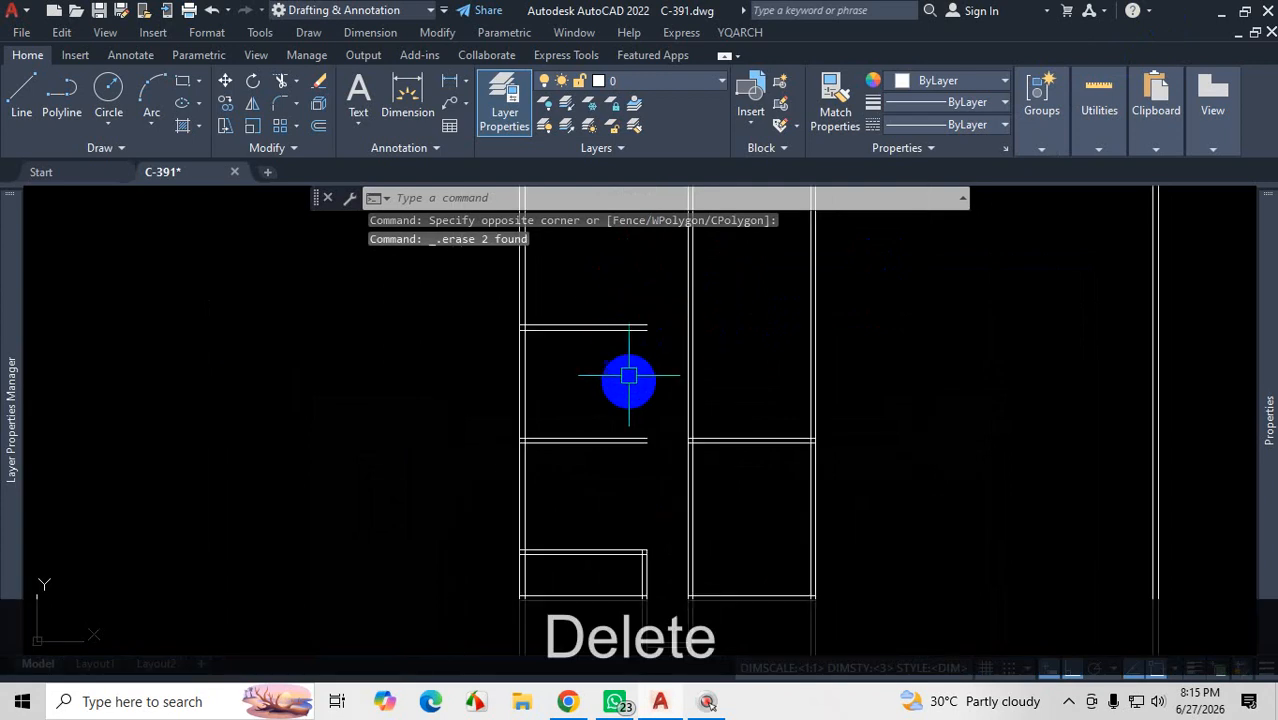
scroll(700, 410, "down", 3)
scroll(686, 438, "up", 1)
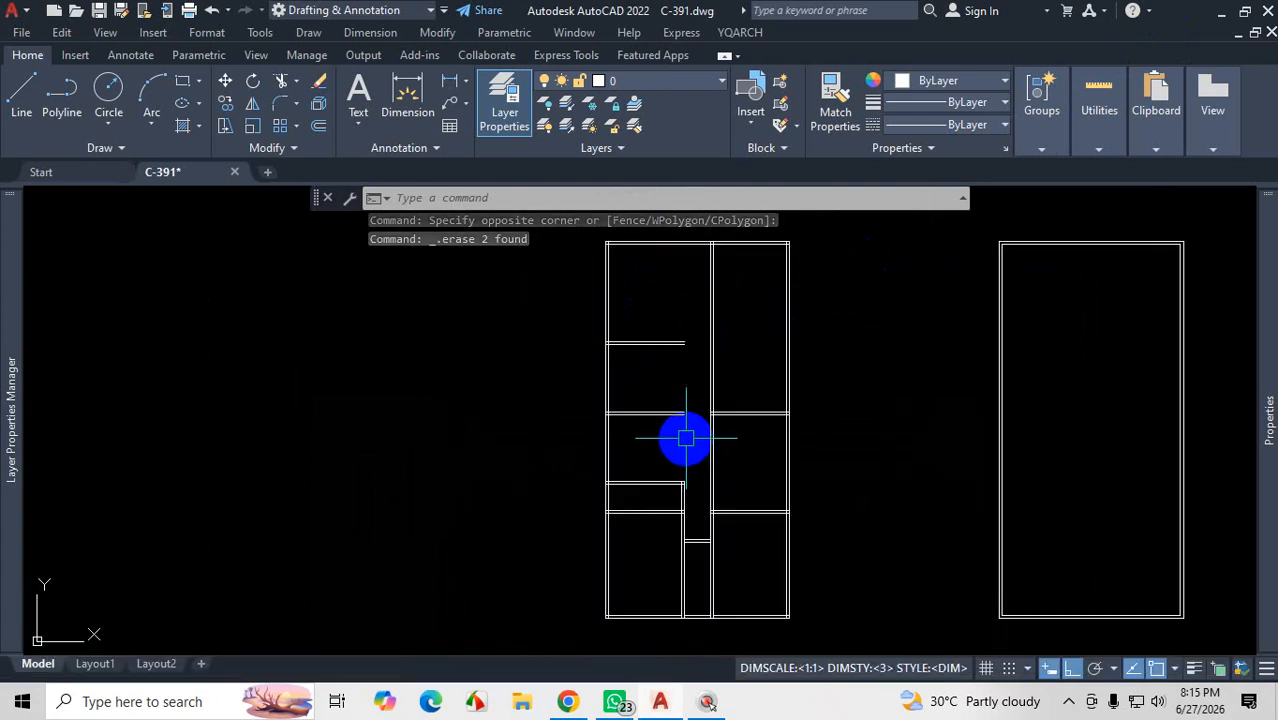
scroll(686, 438, "up", 4)
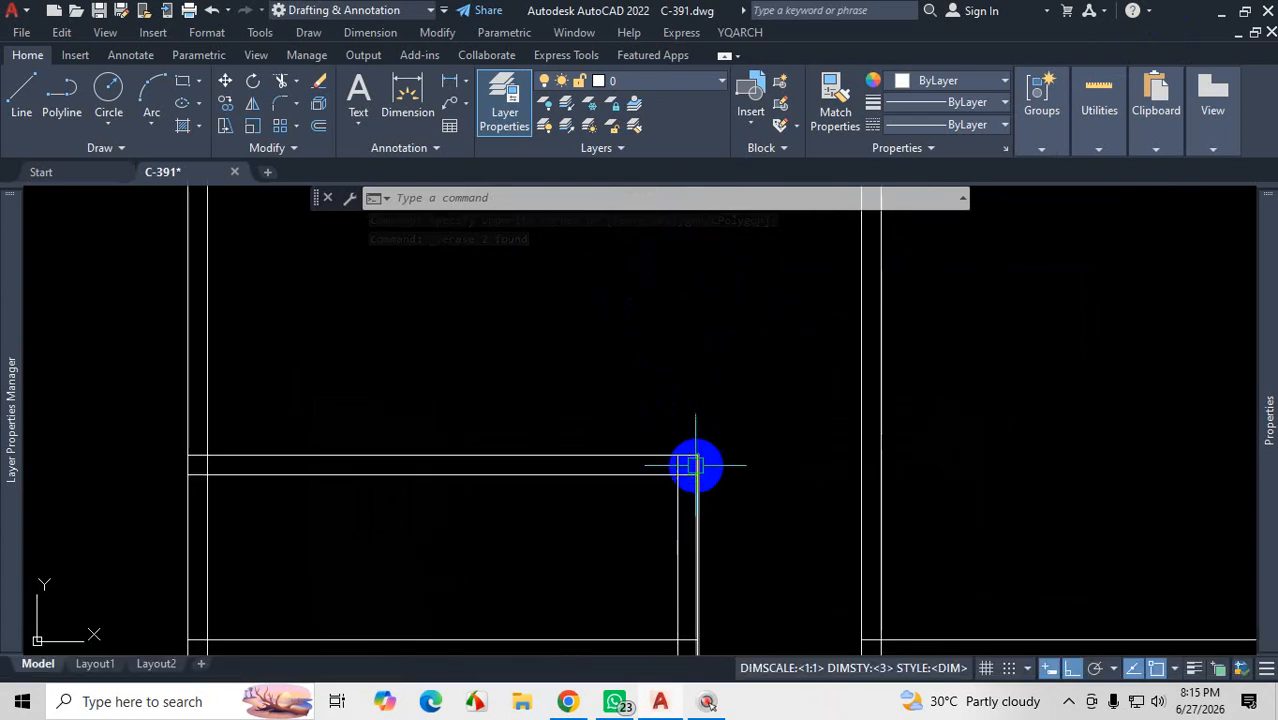
scroll(696, 464, "down", 3)
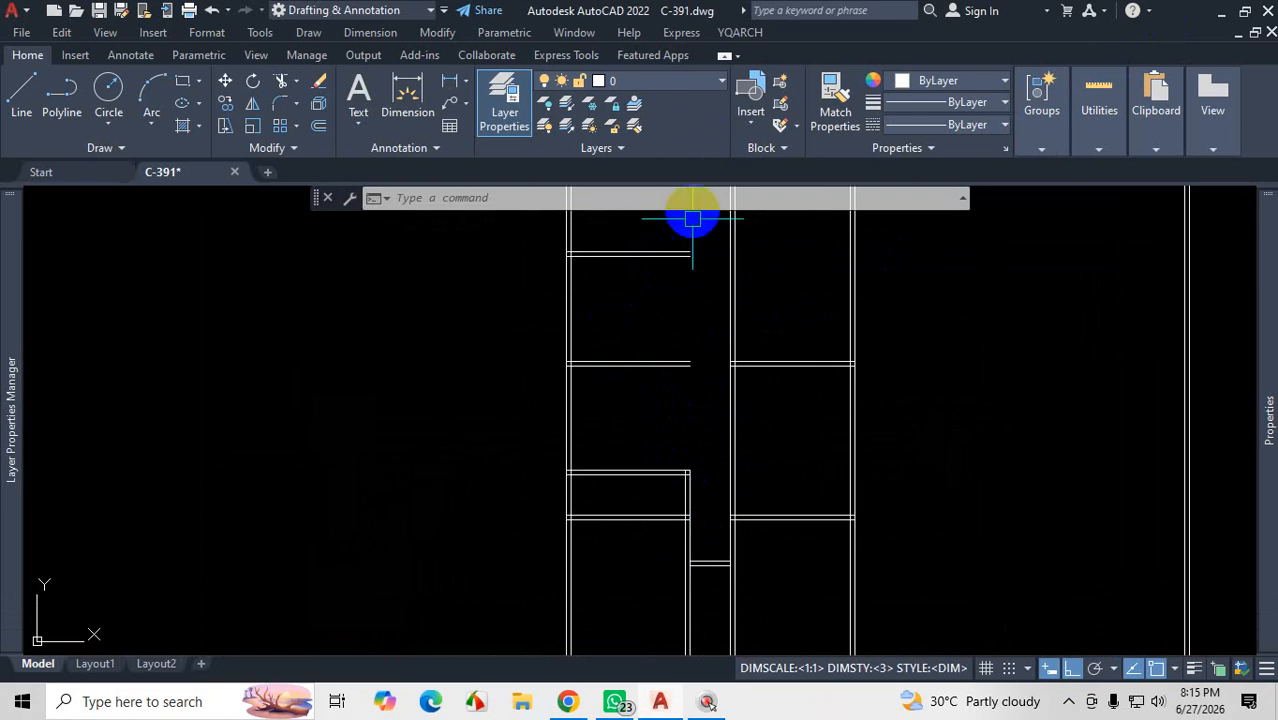
scroll(600, 311, "up", 2)
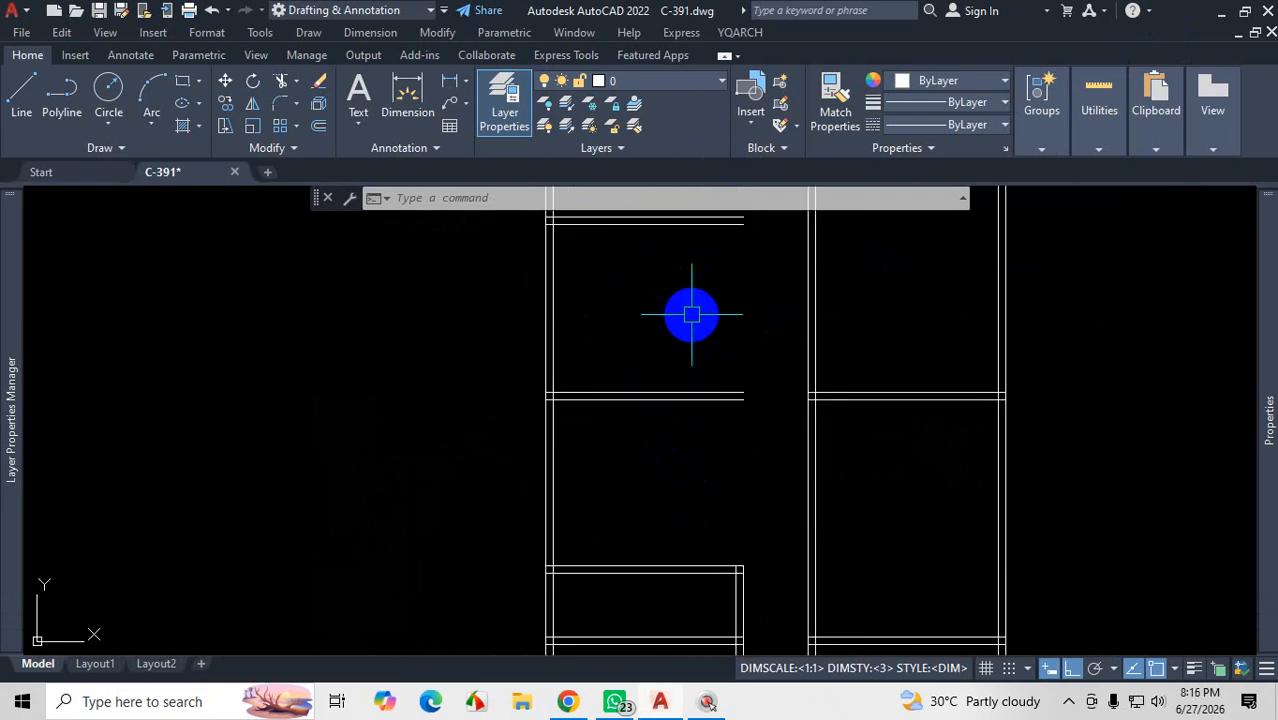
key("ctrl+1")
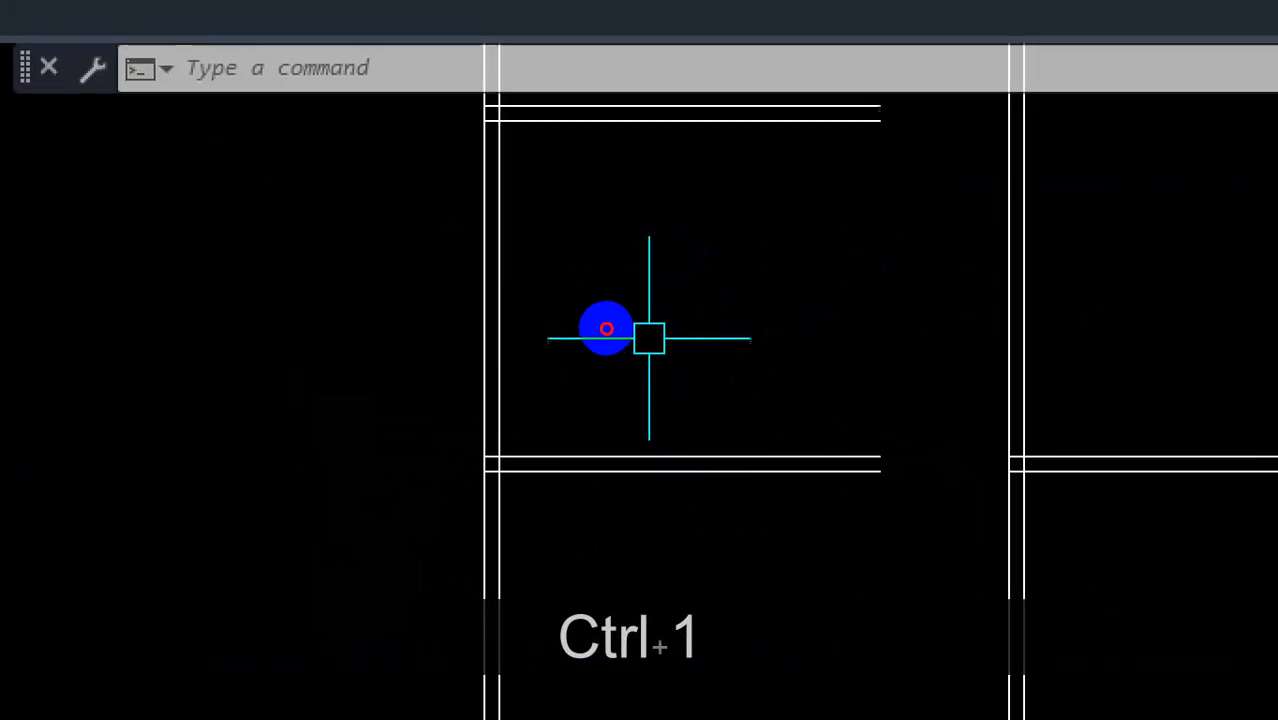
left_click_drag(505, 124, 516, 319)
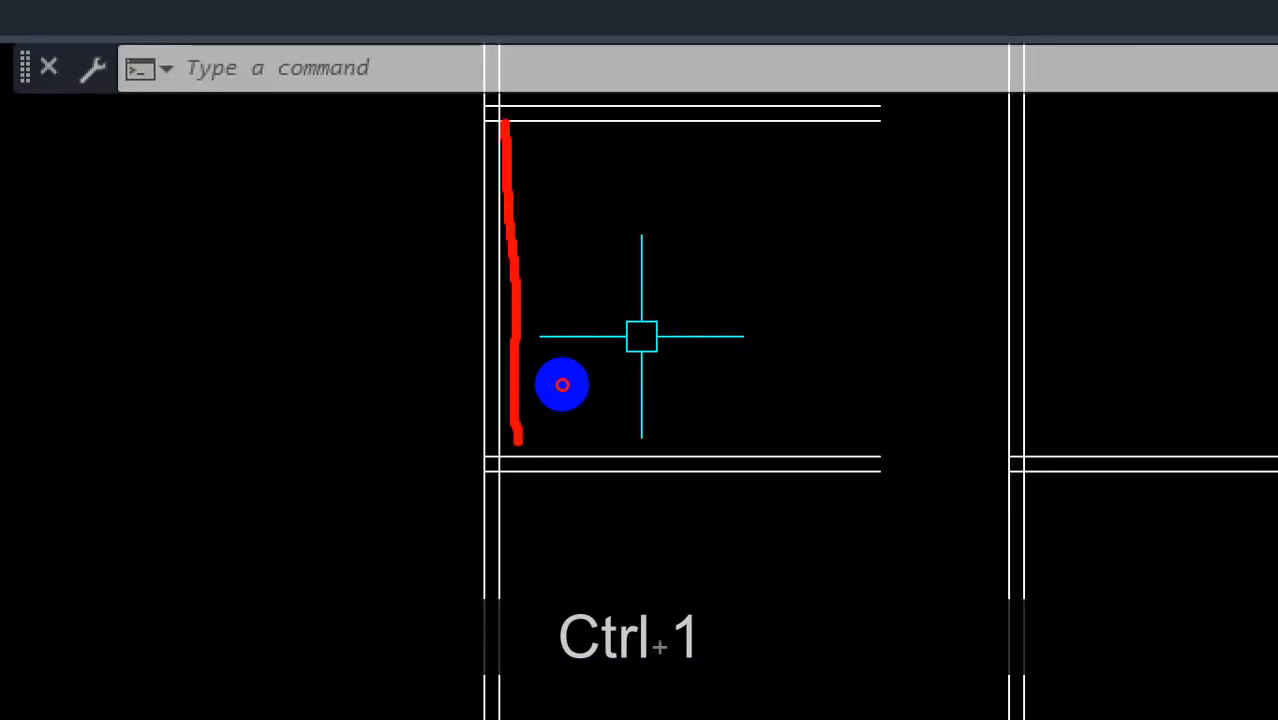
key("Escape")
scroll(604, 386, "down", 2)
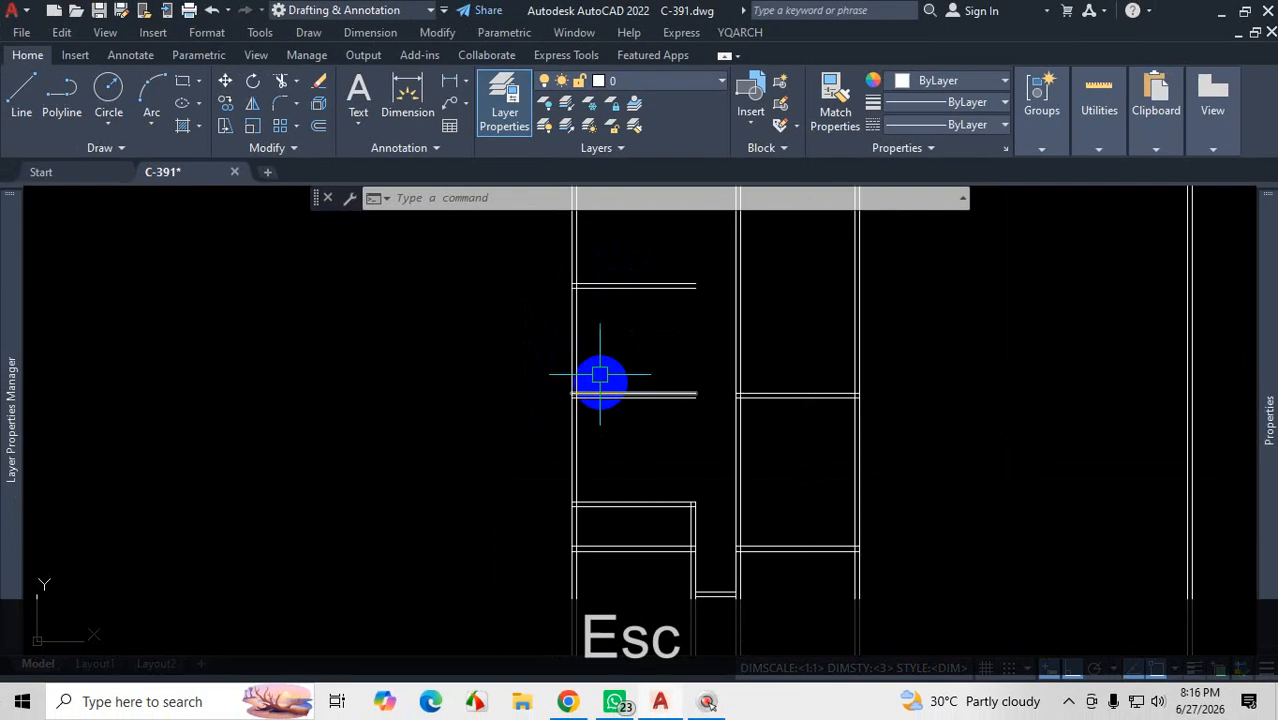
Step: Trim the left outer wall's inner line where the kitchen's lower and upper walls meet it
scroll(559, 288, "up", 10)
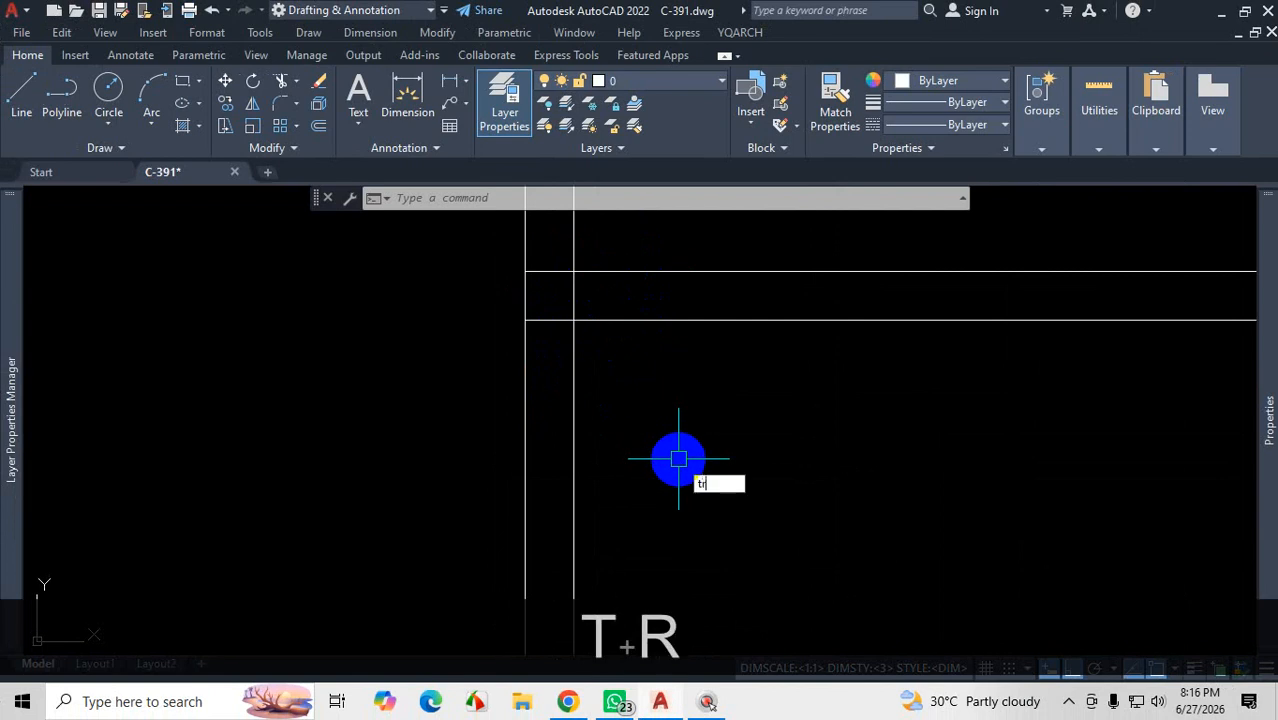
key("Return")
scroll(572, 308, "up", 4)
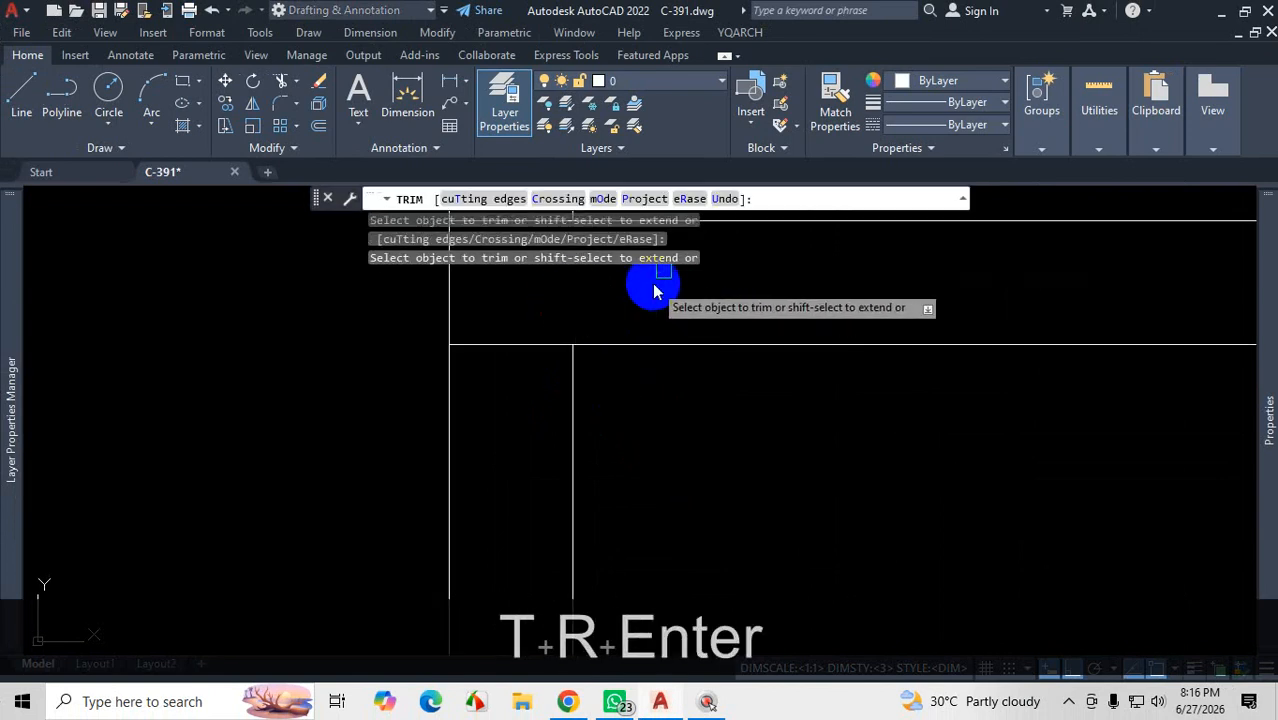
scroll(655, 291, "down", 4)
scroll(640, 545, "up", 4)
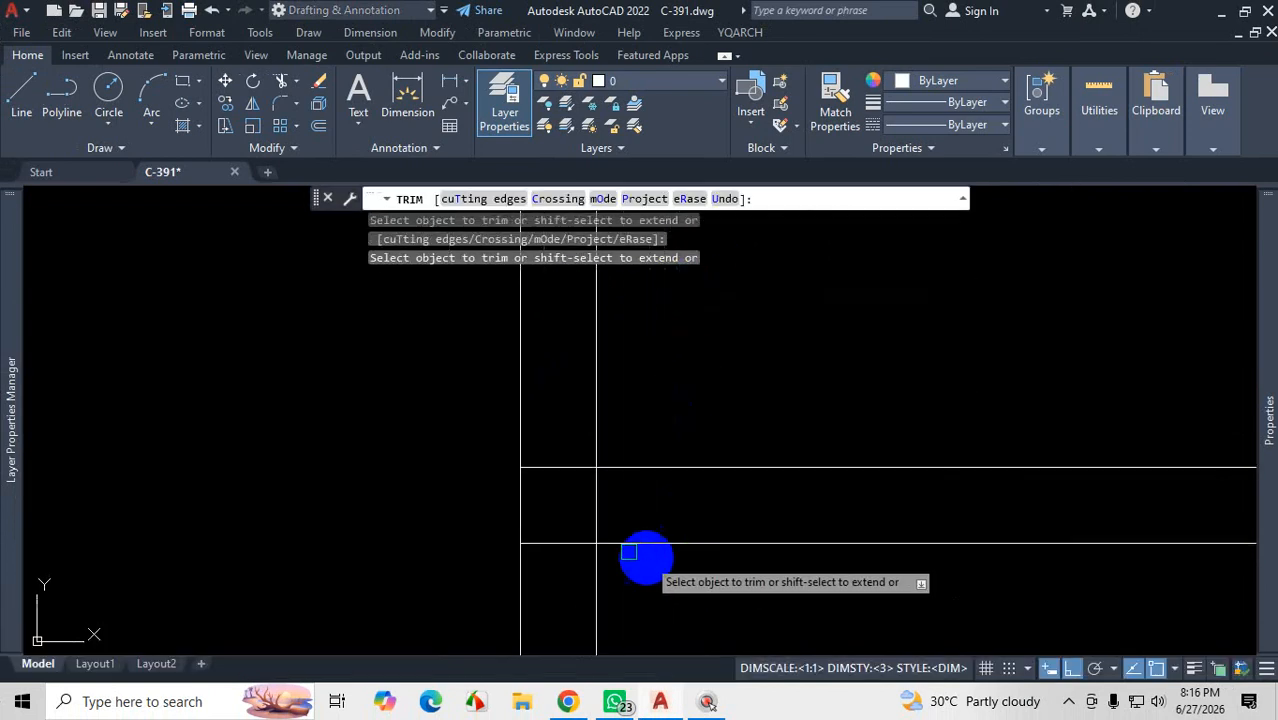
left_click(595, 516)
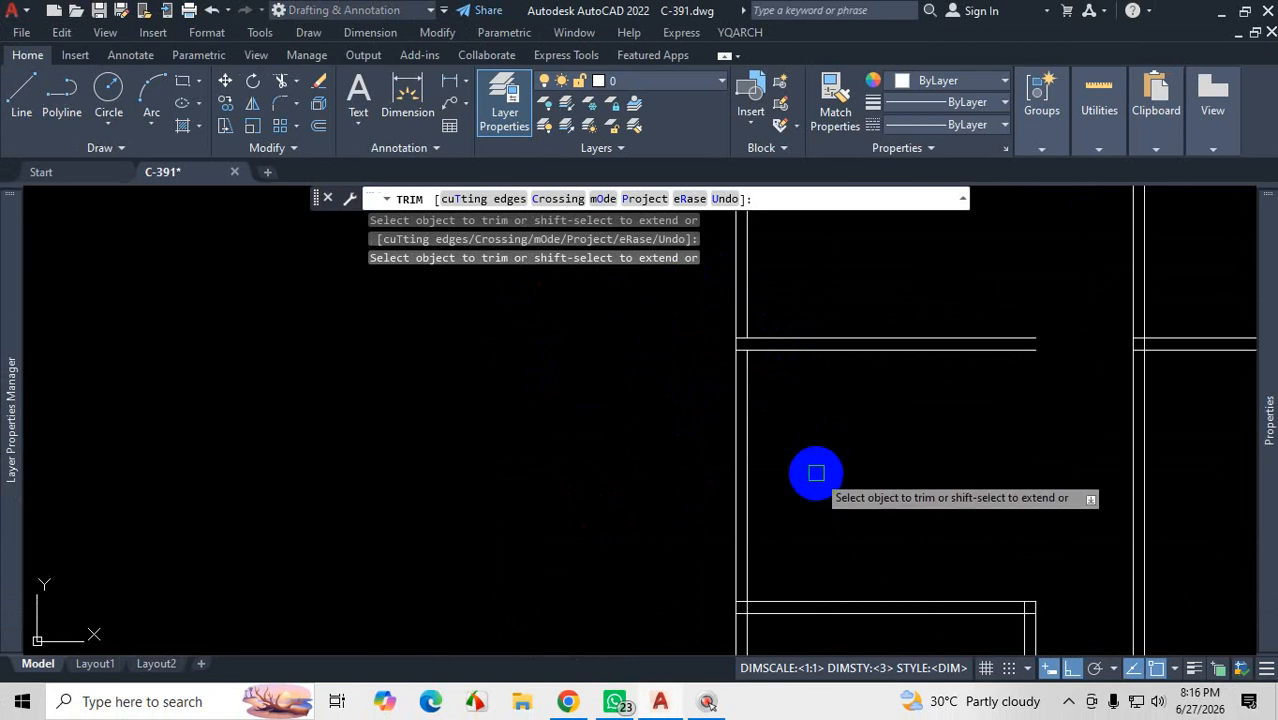
key("Escape")
Step: Check the kitchen's width and side wall in the Chrome reference plan, and return to AutoCAD
middle_click_drag(816, 462, 777, 370)
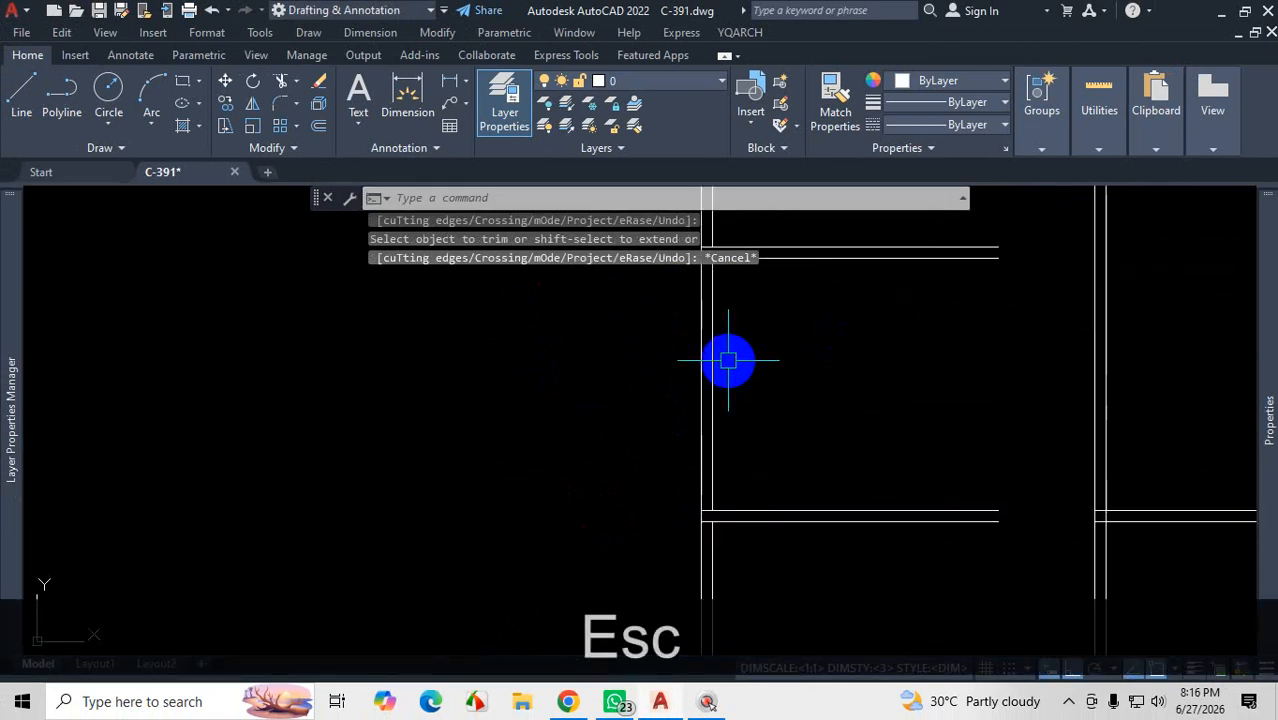
scroll(722, 500, "down", 3)
left_click(567, 701)
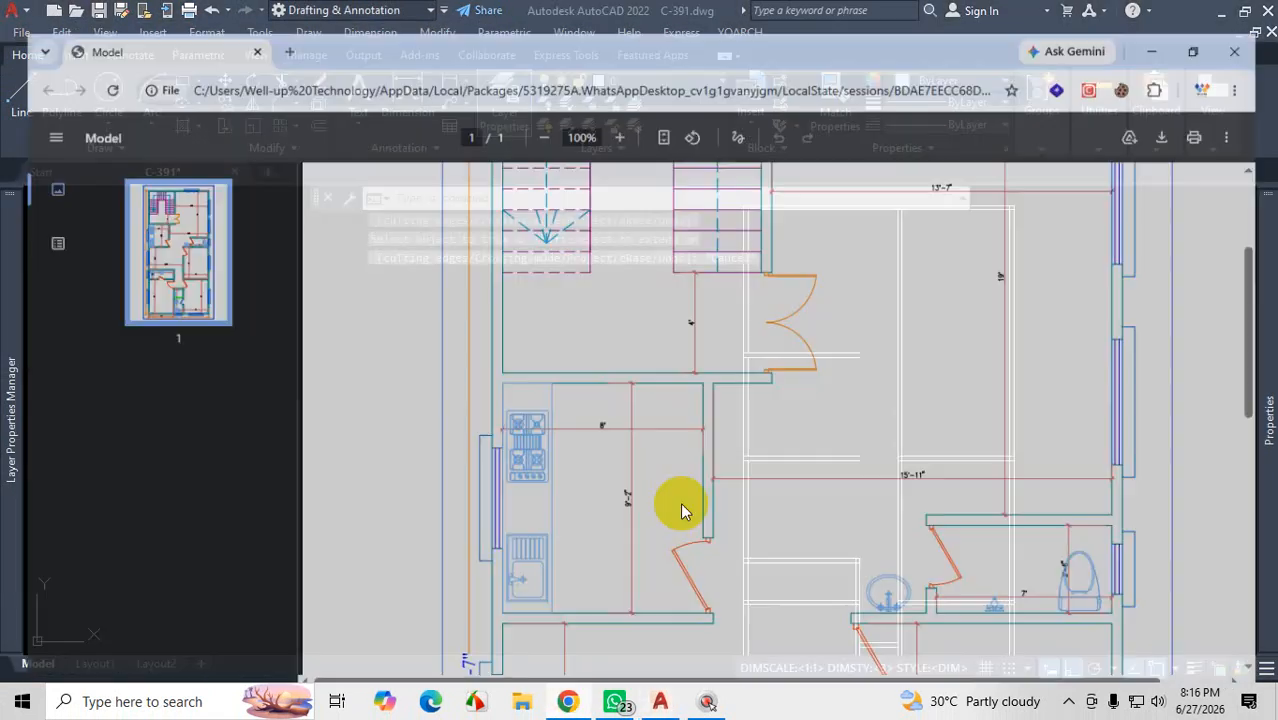
scroll(560, 420, "down", 3)
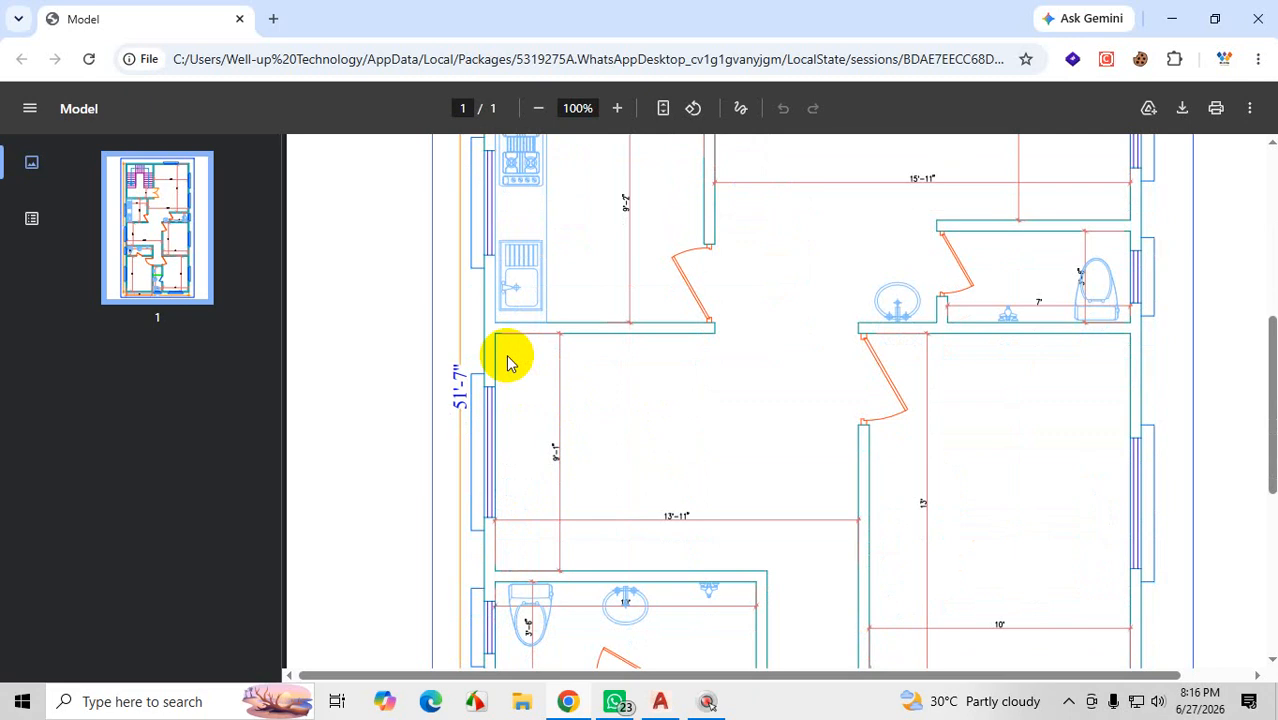
scroll(506, 420, "up", 2)
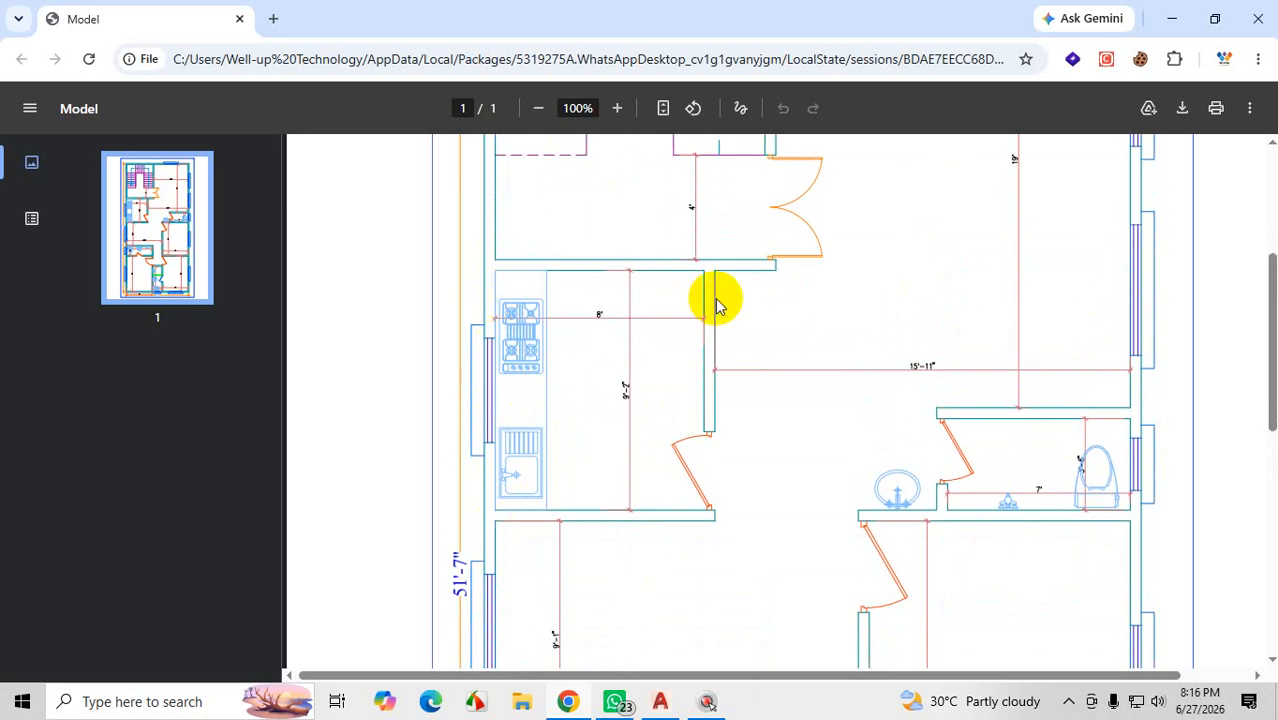
left_click(1171, 18)
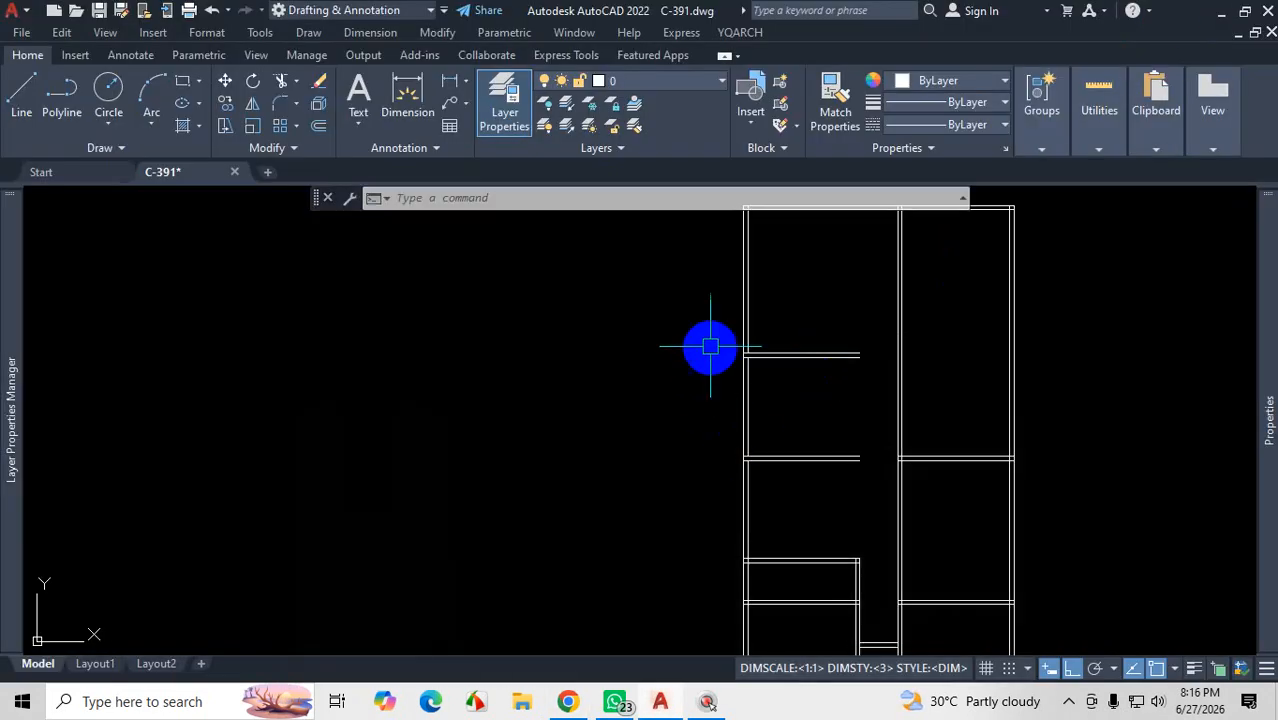
Step: Offset the inner line of the kitchen's left wall 8' to the right
scroll(710, 347, "up", 4)
type("o")
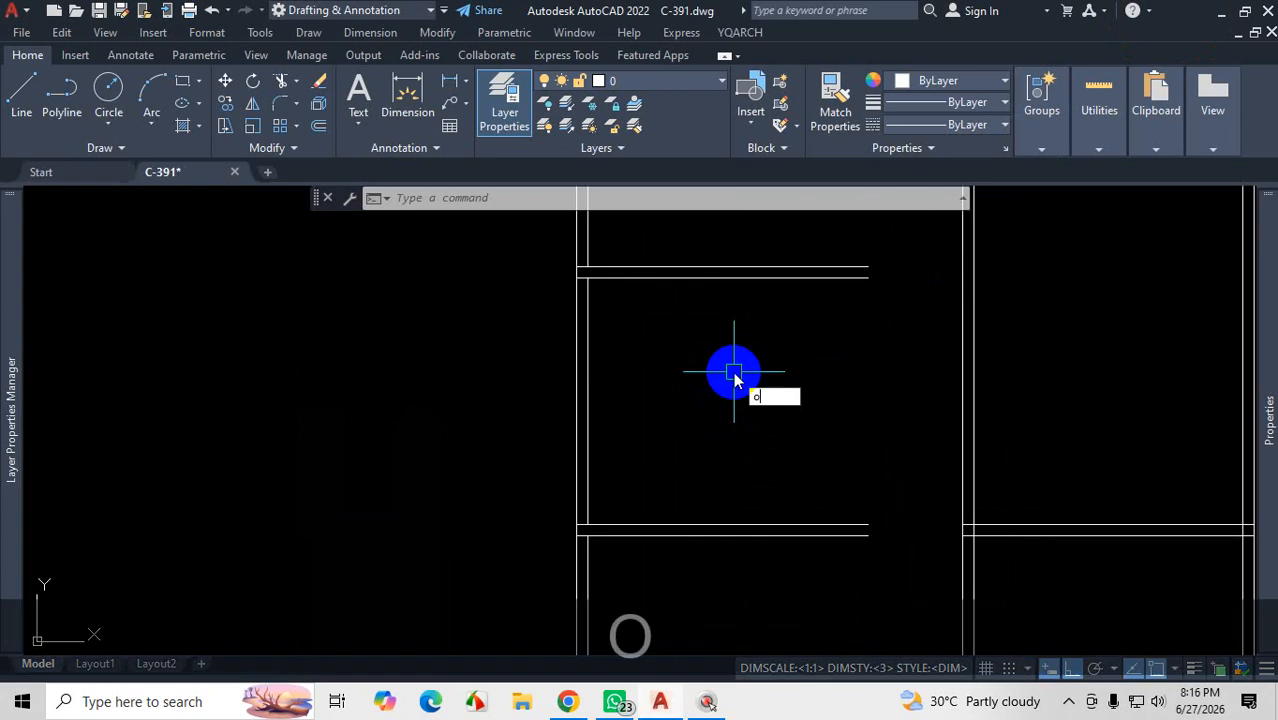
key("Return")
key("Return")
left_click(590, 372)
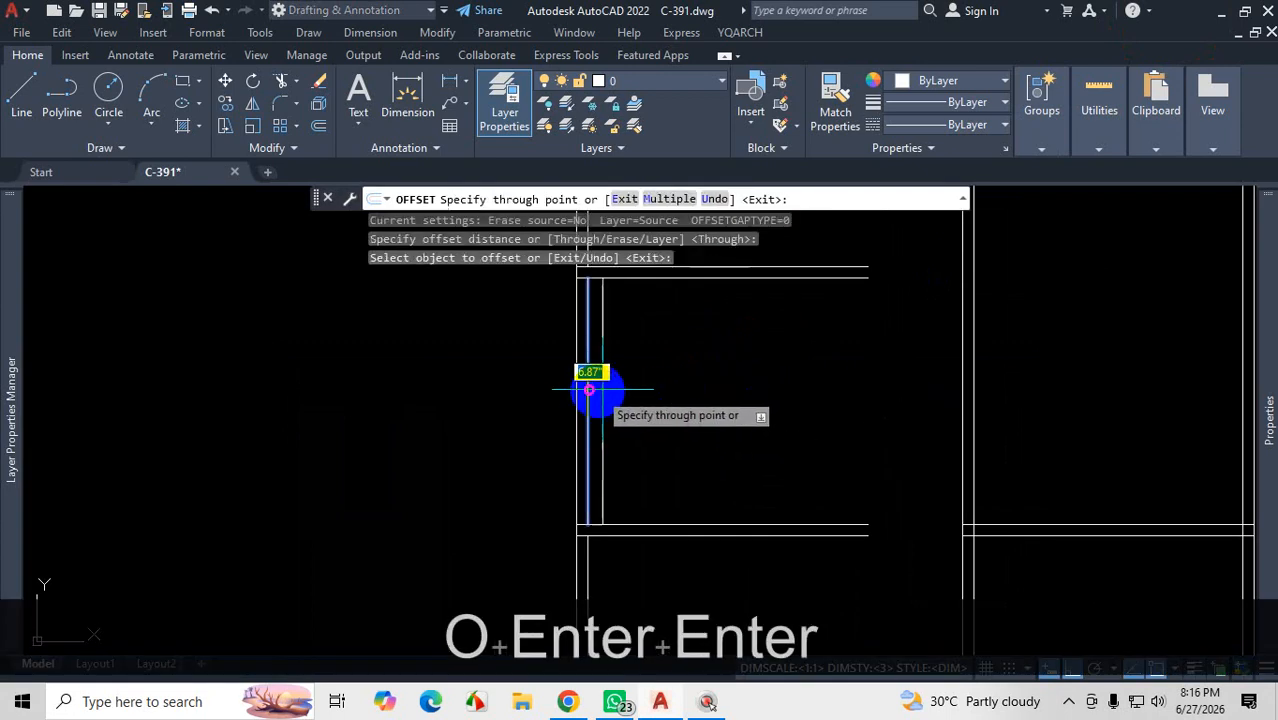
type("8'")
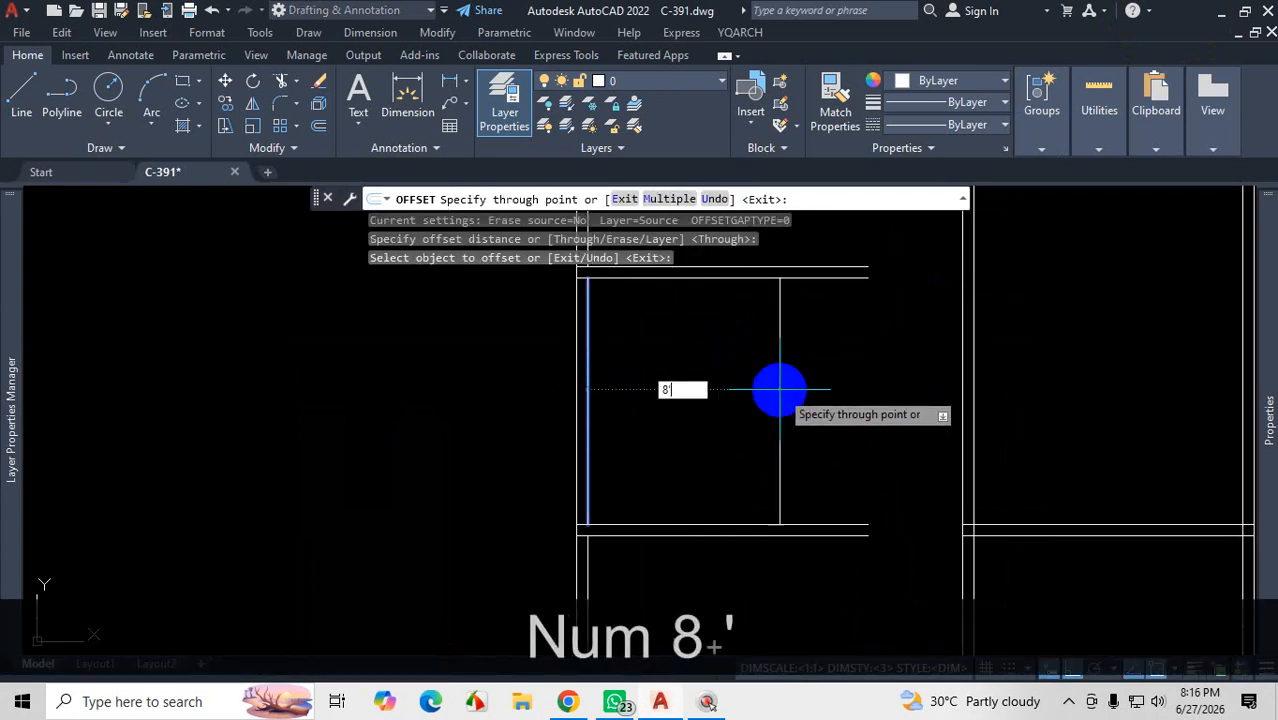
key("Return")
Step: Offset the kitchen's new right wall line 5" to the right for the wall thickness, and end Offset
left_click(797, 373)
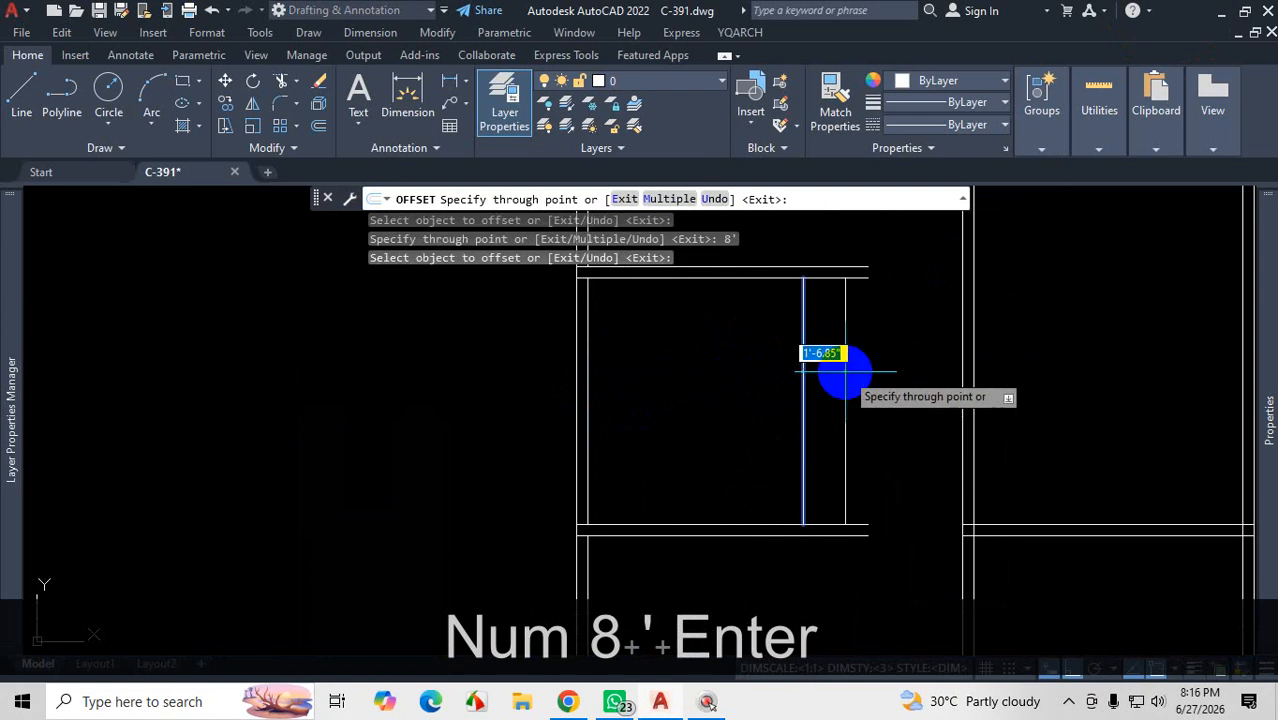
type("5")
key("Return")
scroll(843, 373, "down", 1)
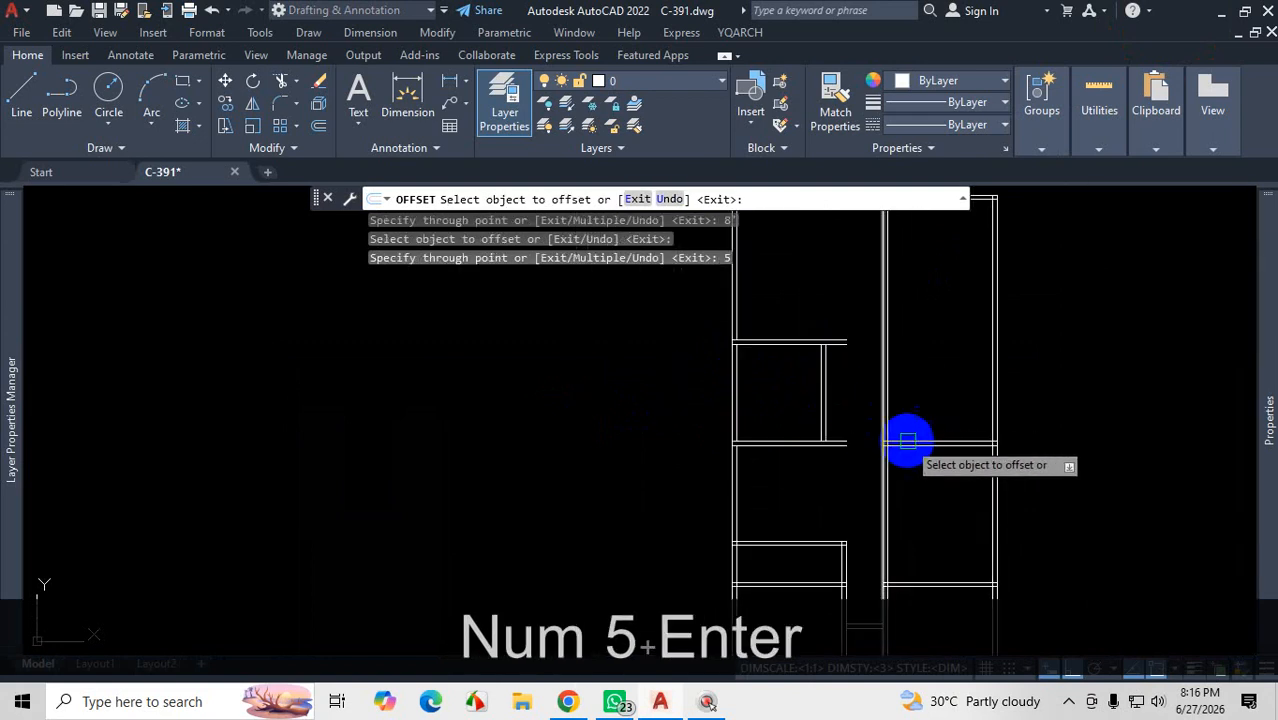
scroll(916, 456, "down", 1)
key("Escape")
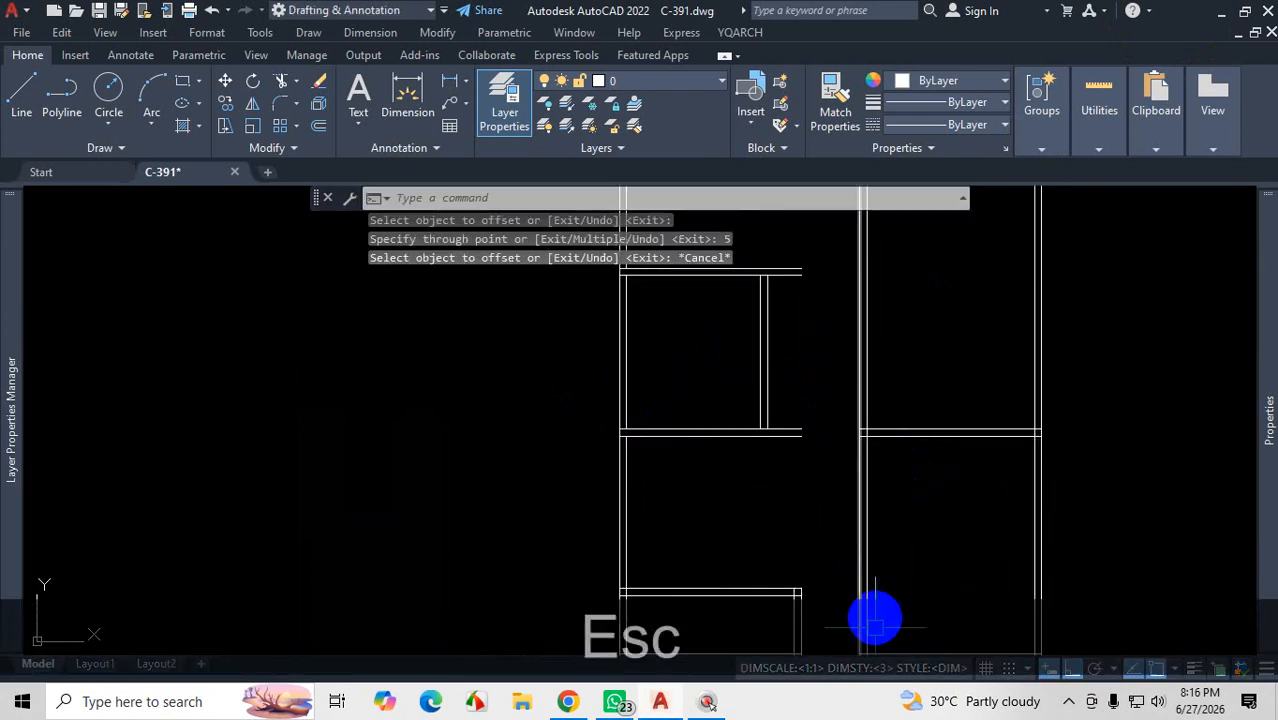
left_click(1066, 703)
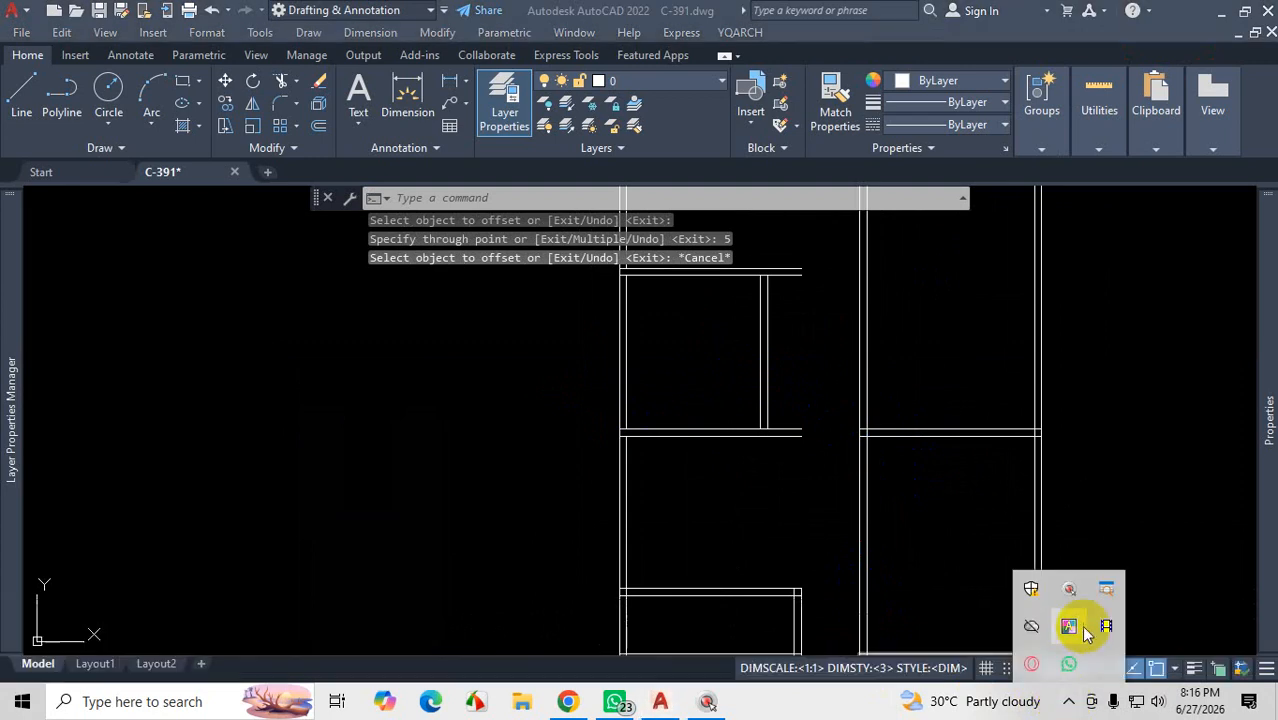
left_click(1107, 627)
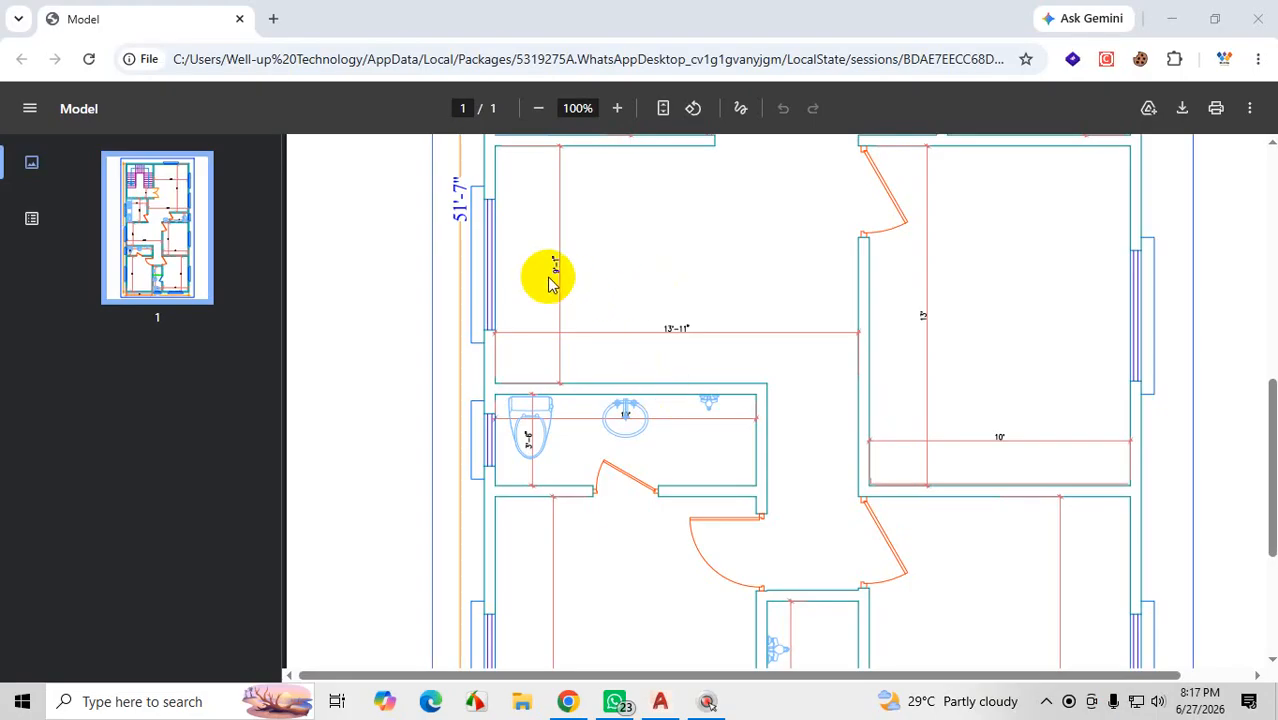
Step: Compare the kitchen with the room below it in the Chrome reference plan, and return to AutoCAD
scroll(628, 288, "up", 4)
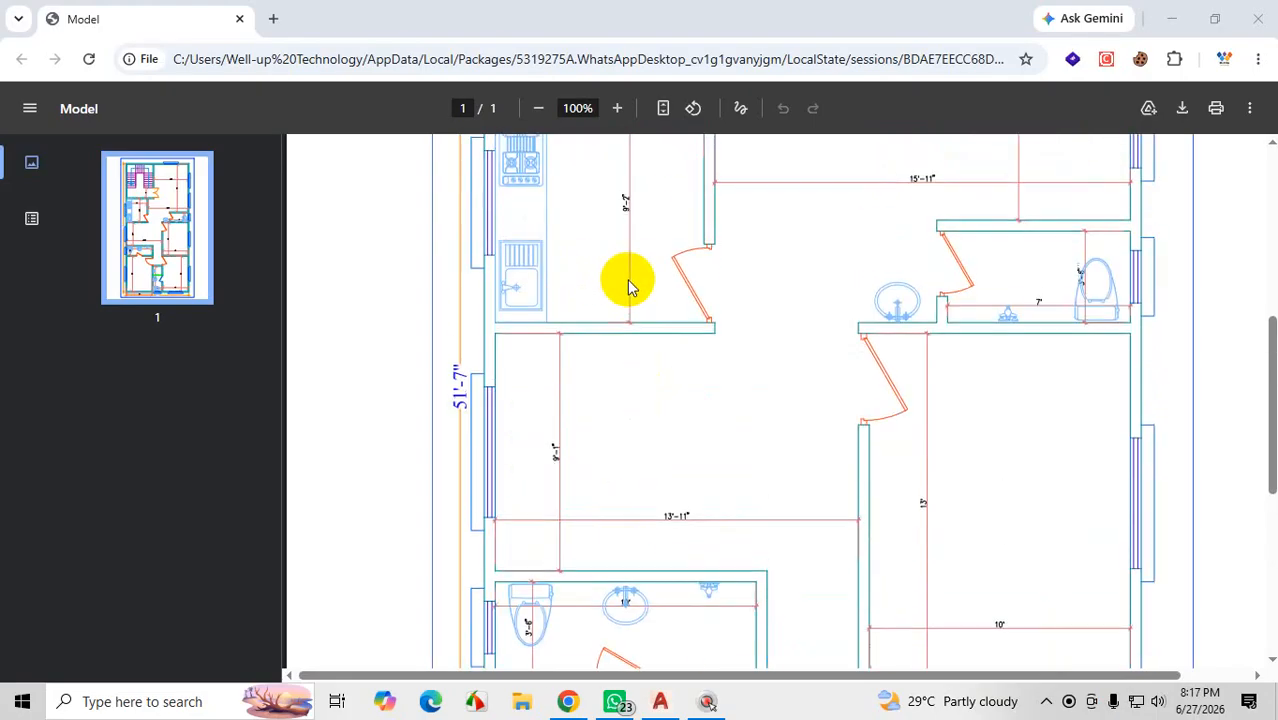
scroll(630, 270, "down", 1)
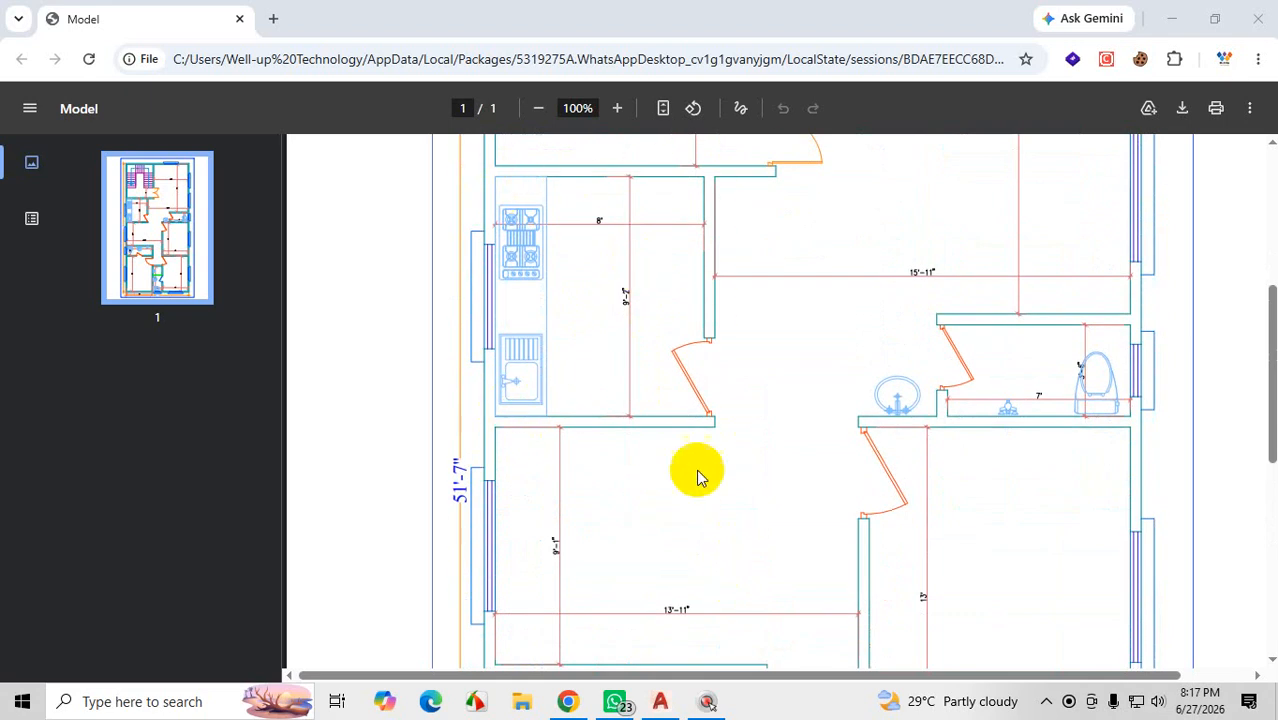
scroll(700, 490, "down", 2)
left_click(1176, 17)
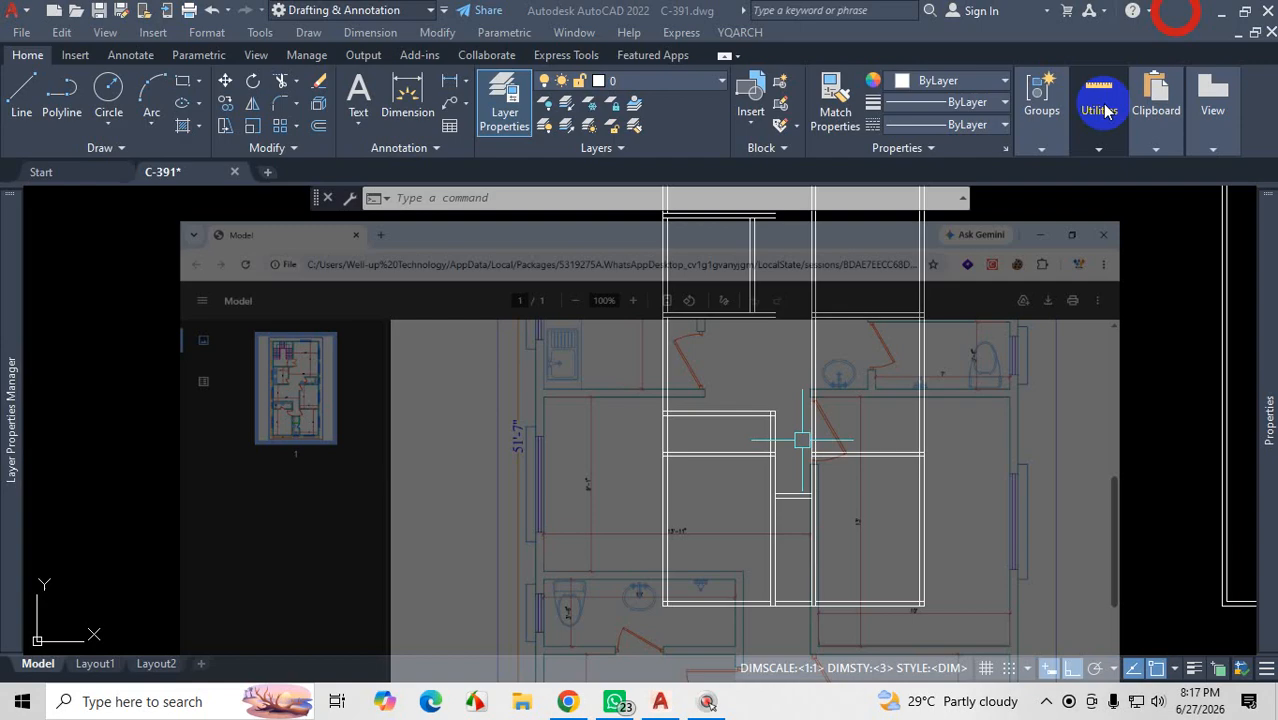
Step: Inspect the left outer wall's junctions with the kitchen's upper and lower walls
left_click(779, 334)
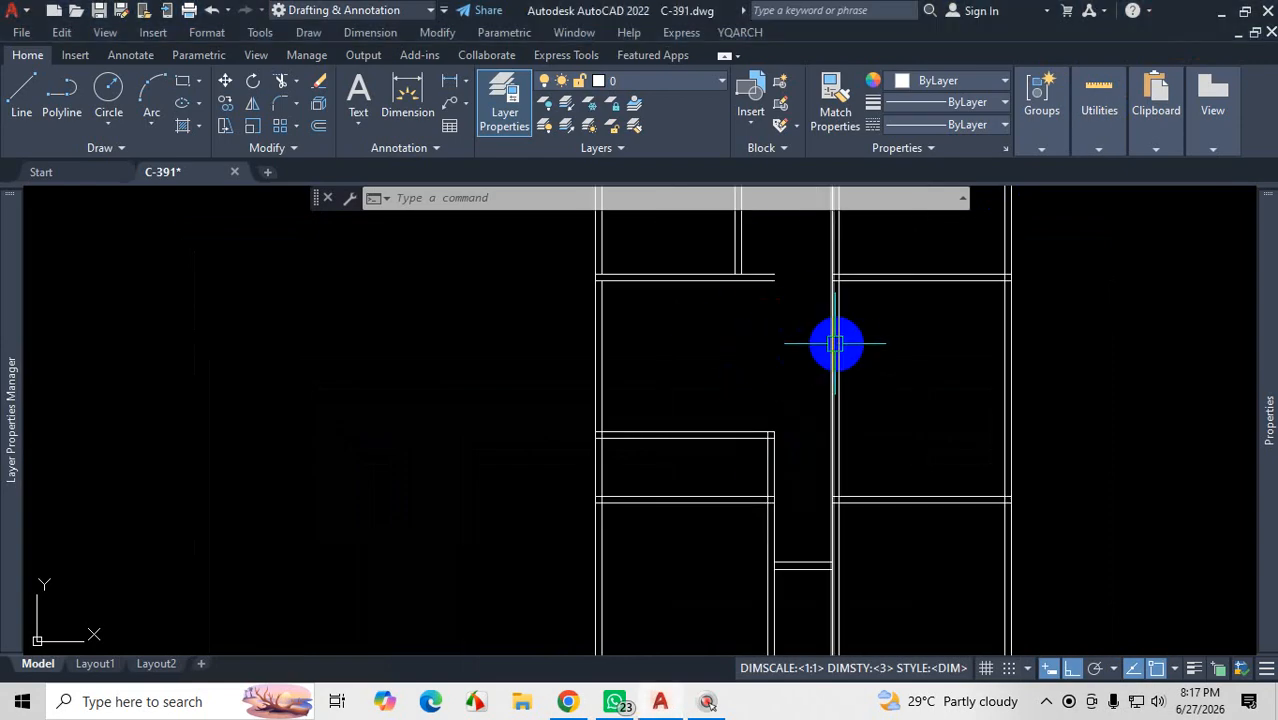
scroll(774, 362, "down", 1)
scroll(665, 220, "up", 3)
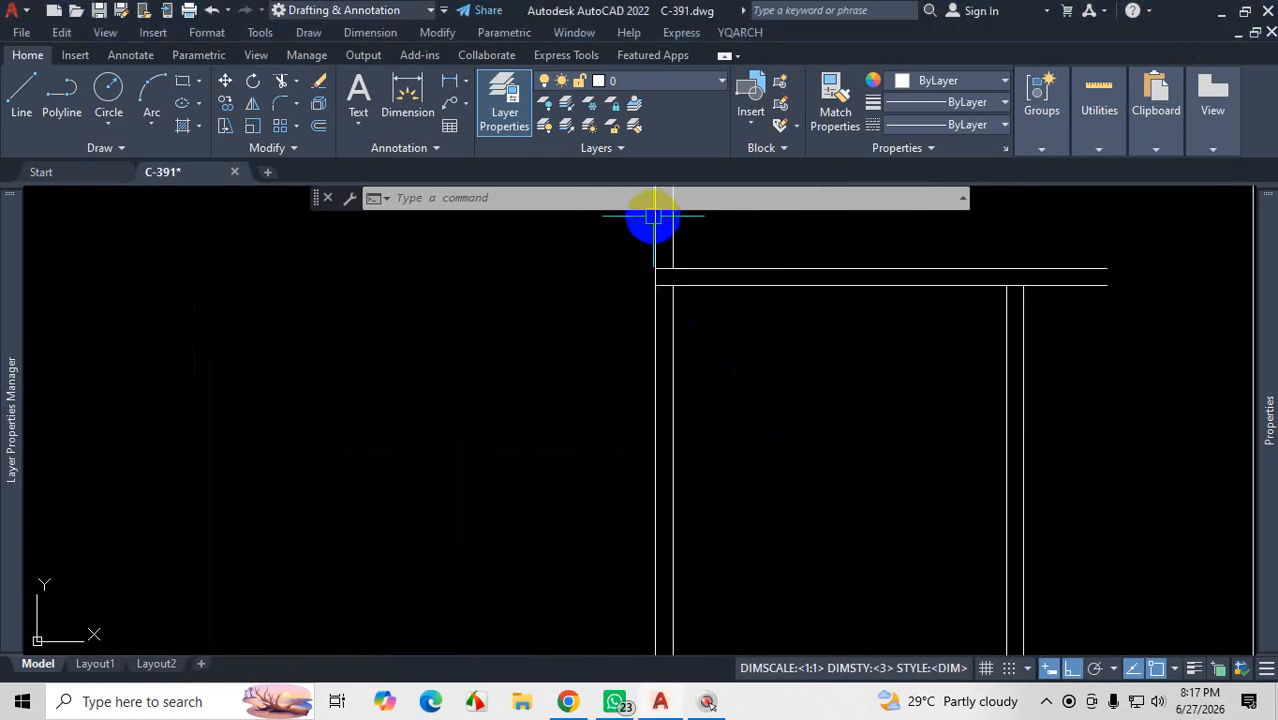
scroll(680, 265, "down", 2)
scroll(663, 446, "up", 4)
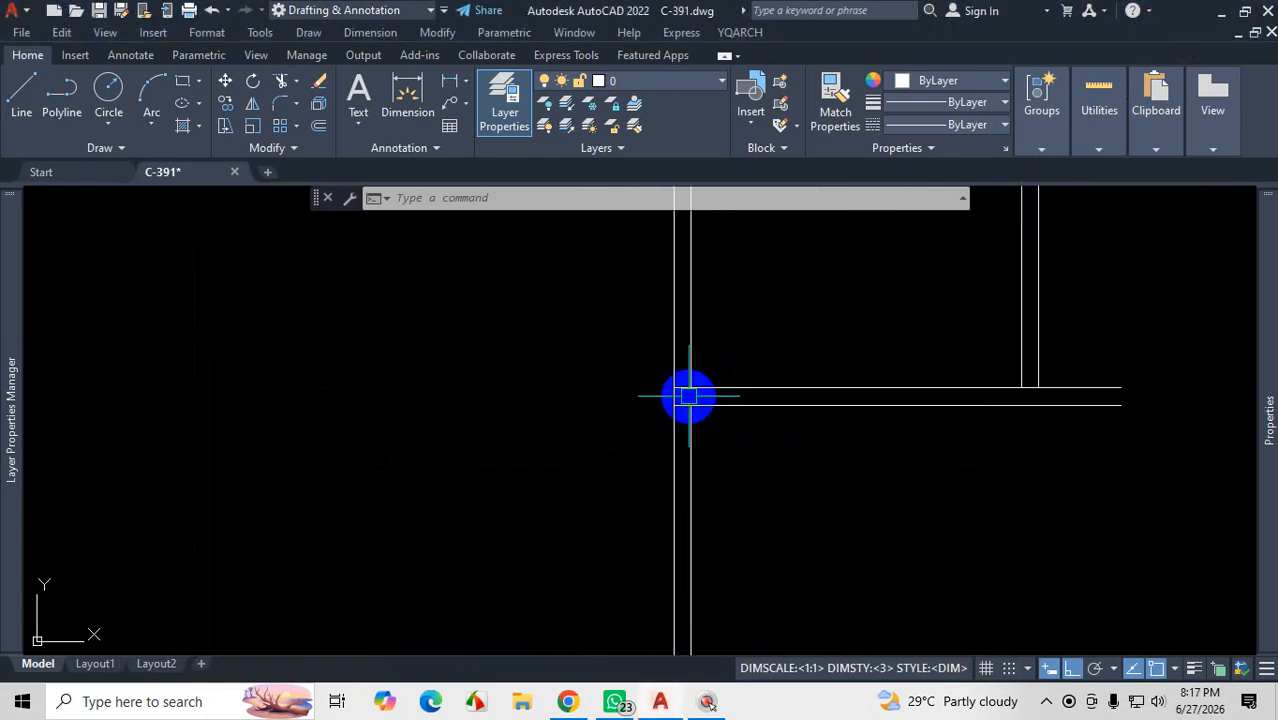
scroll(700, 405, "down", 4)
scroll(745, 431, "up", 2)
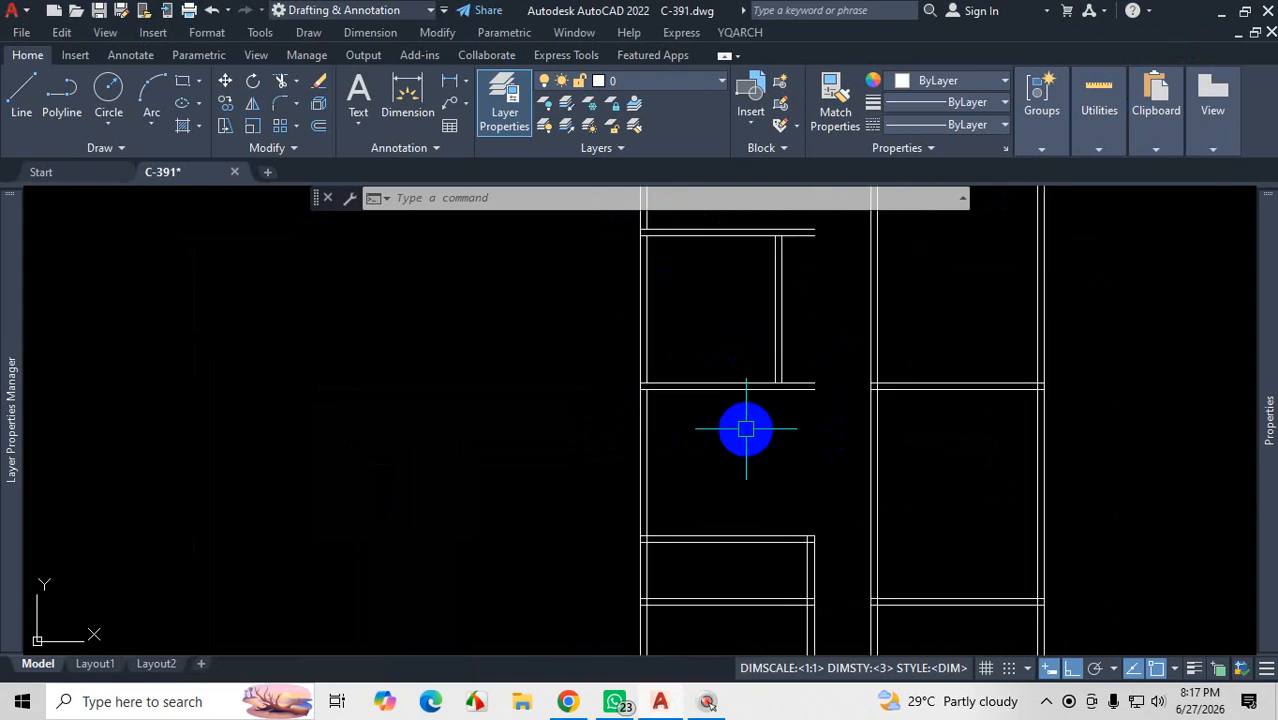
scroll(748, 436, "down", 2)
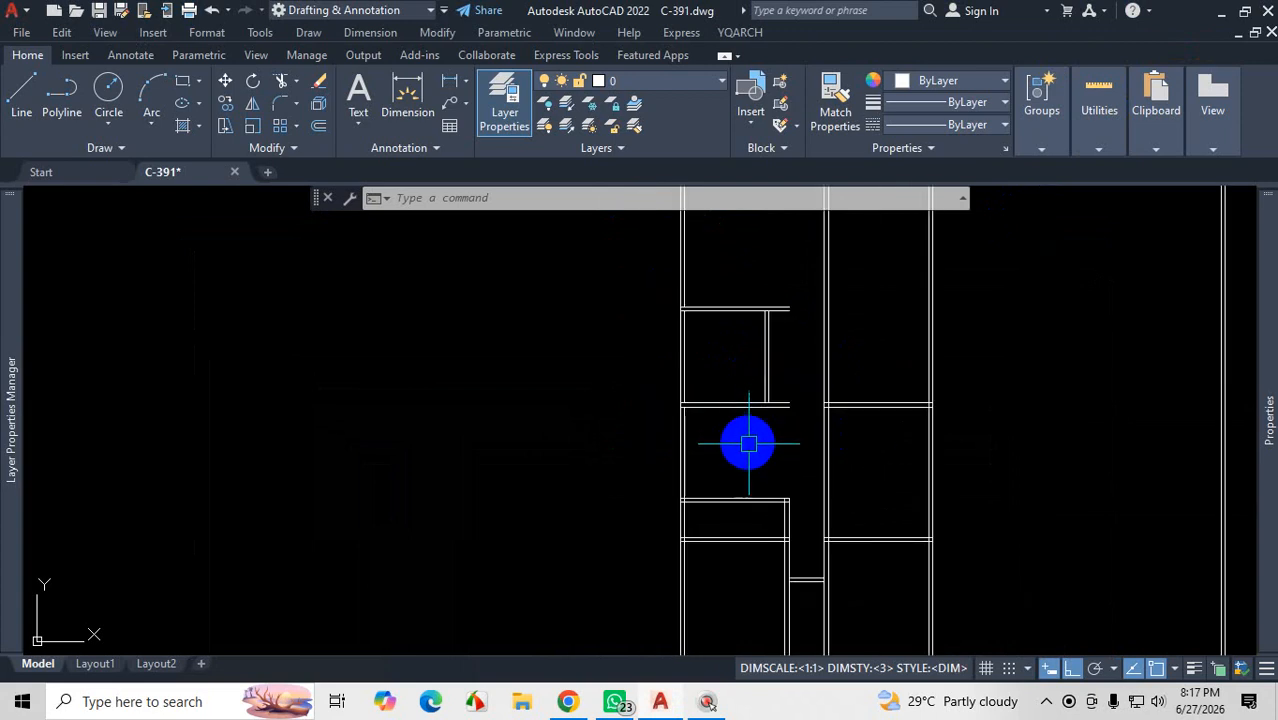
scroll(768, 451, "up", 2)
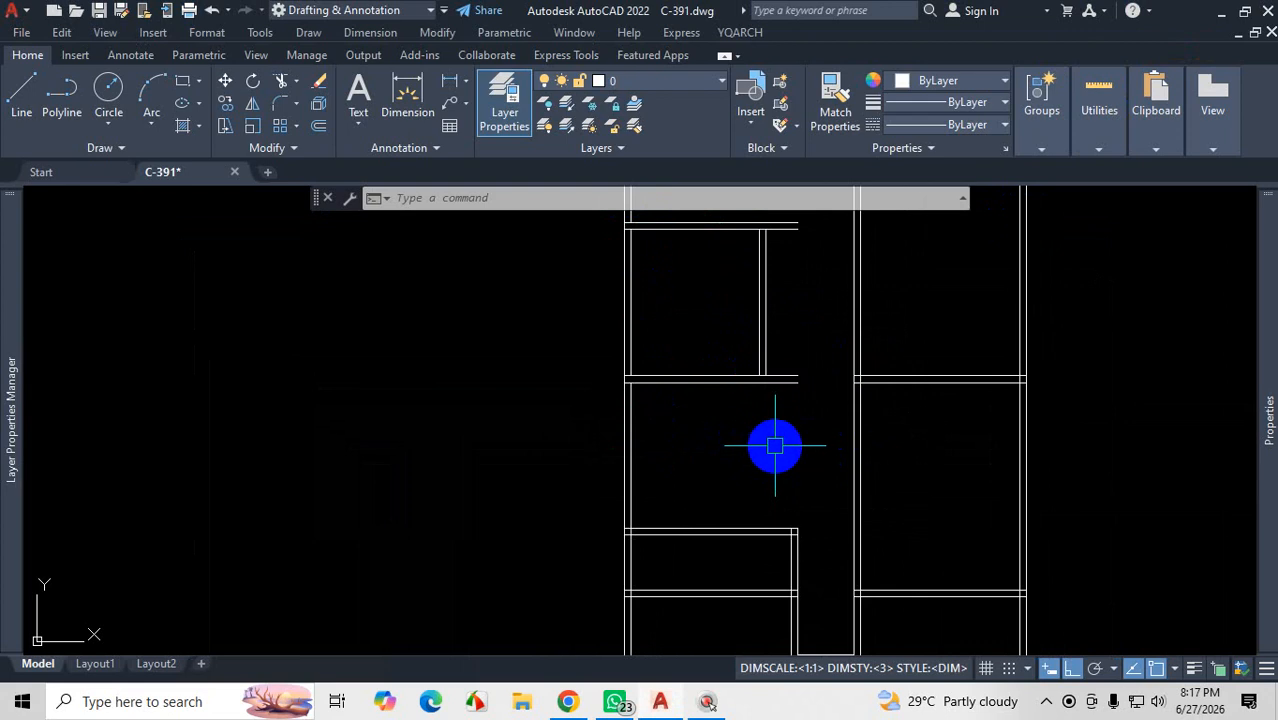
left_click(1046, 703)
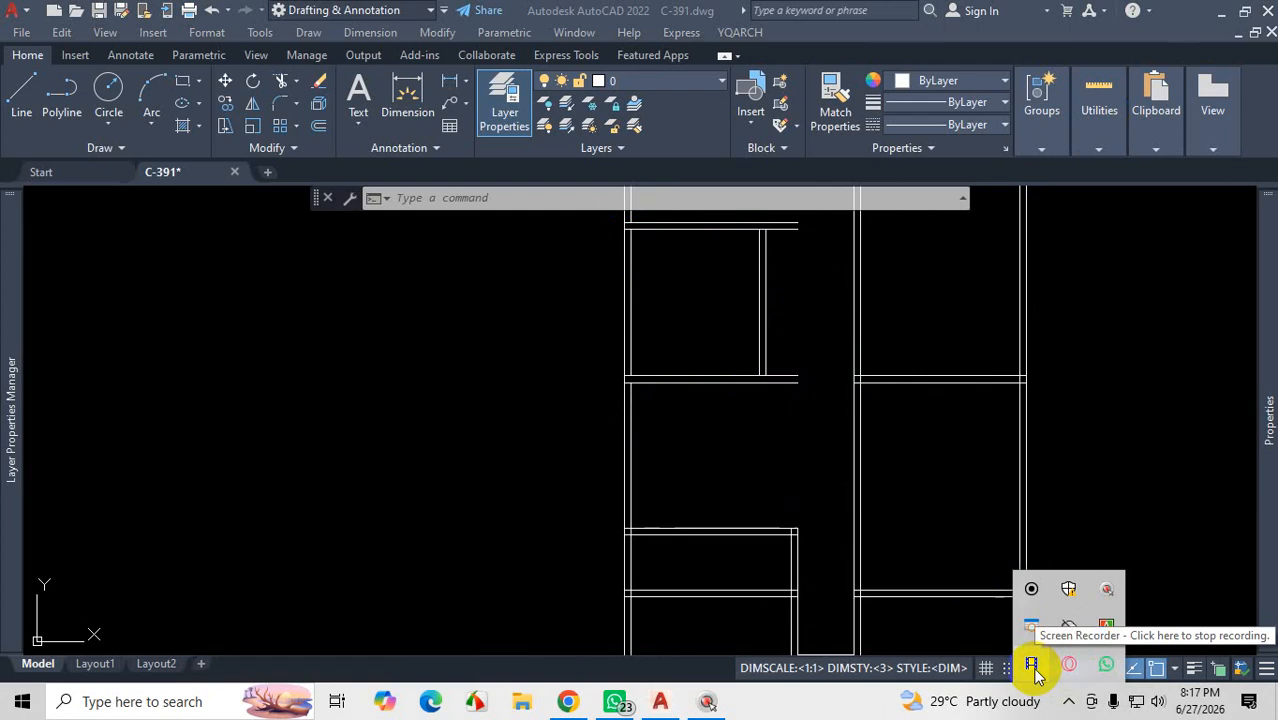
left_click(1032, 666)
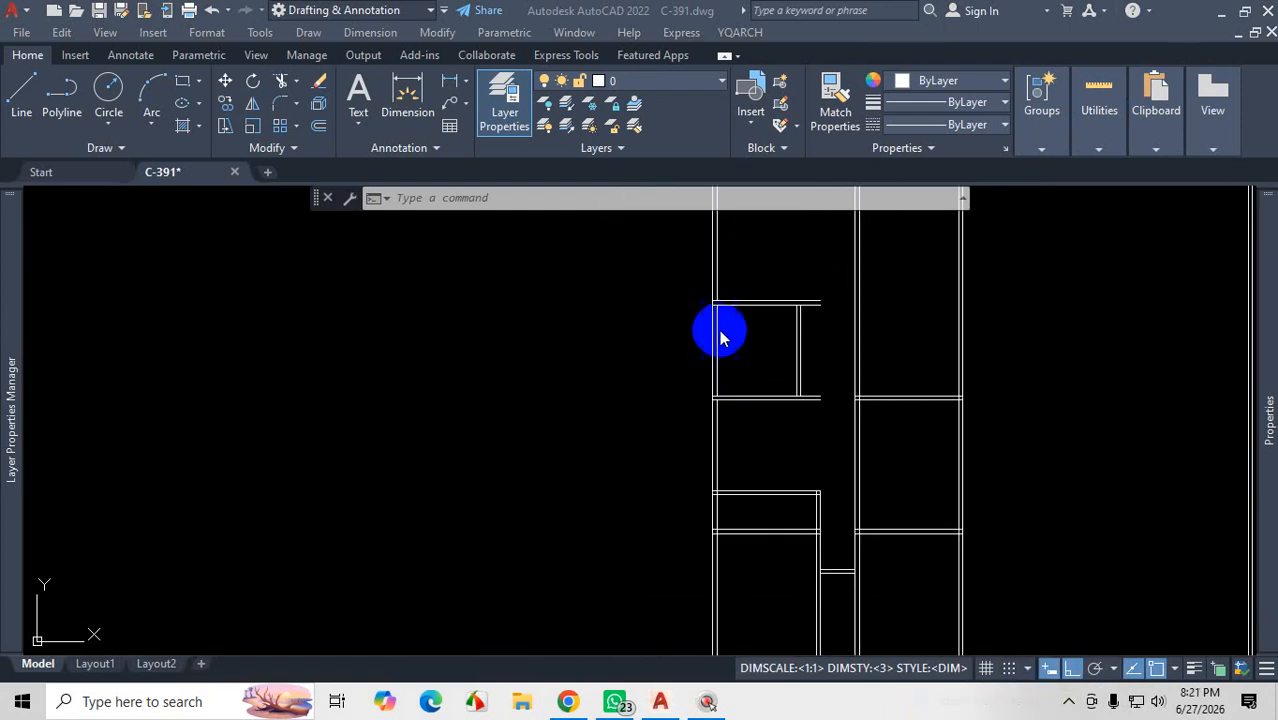
Step: Delete both lines of the kitchen's lower wall
scroll(713, 310, "up", 2)
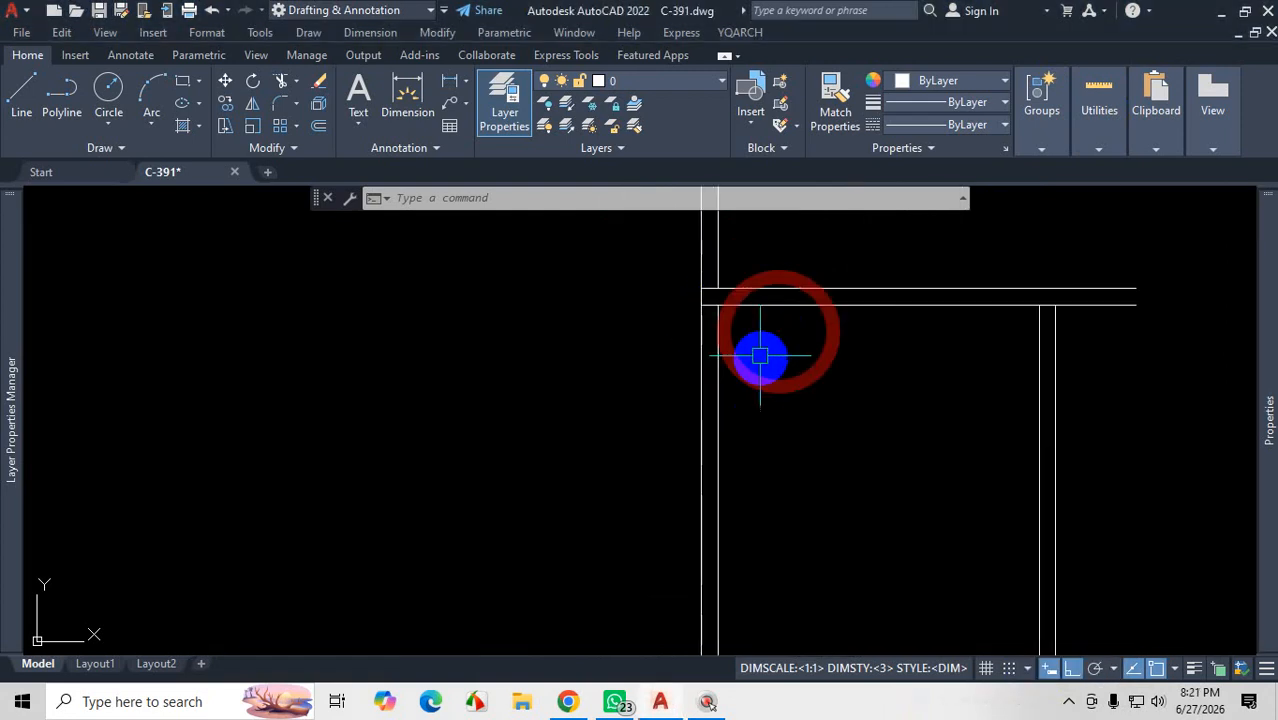
scroll(813, 463, "down", 3)
scroll(871, 457, "up", 1)
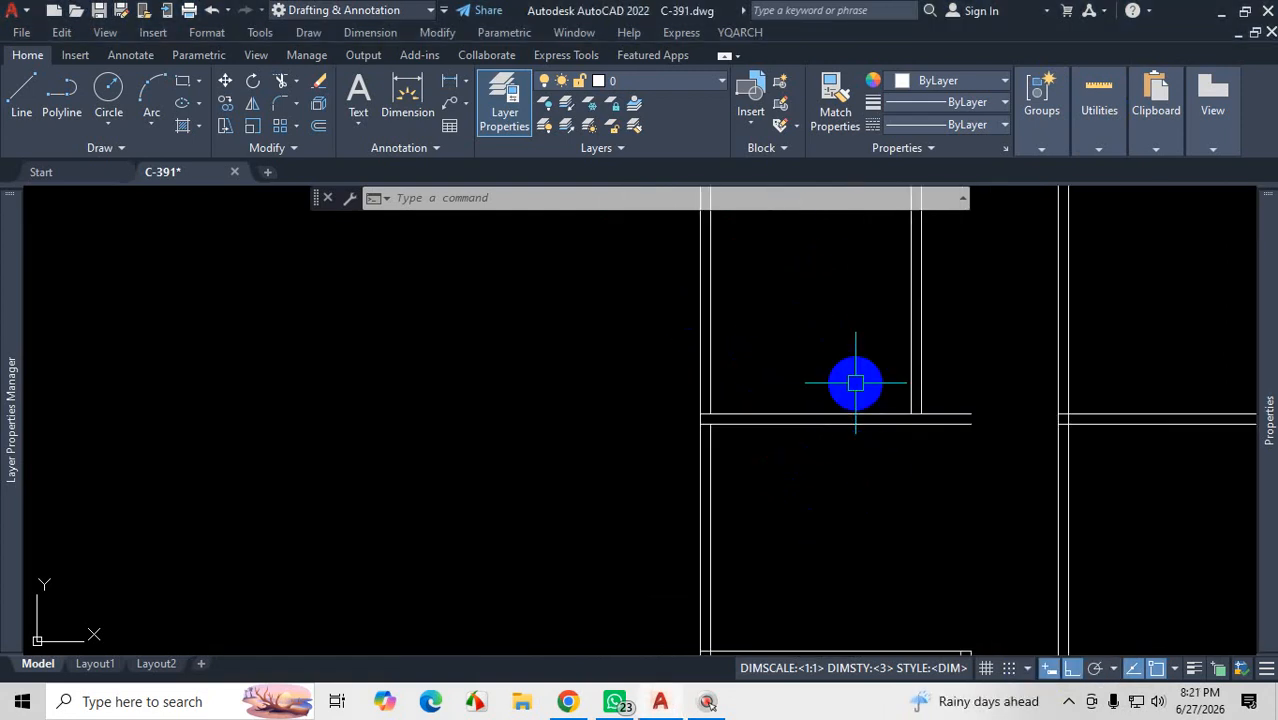
left_click(850, 380)
left_click(802, 477)
key("Delete")
scroll(720, 437, "up", 2)
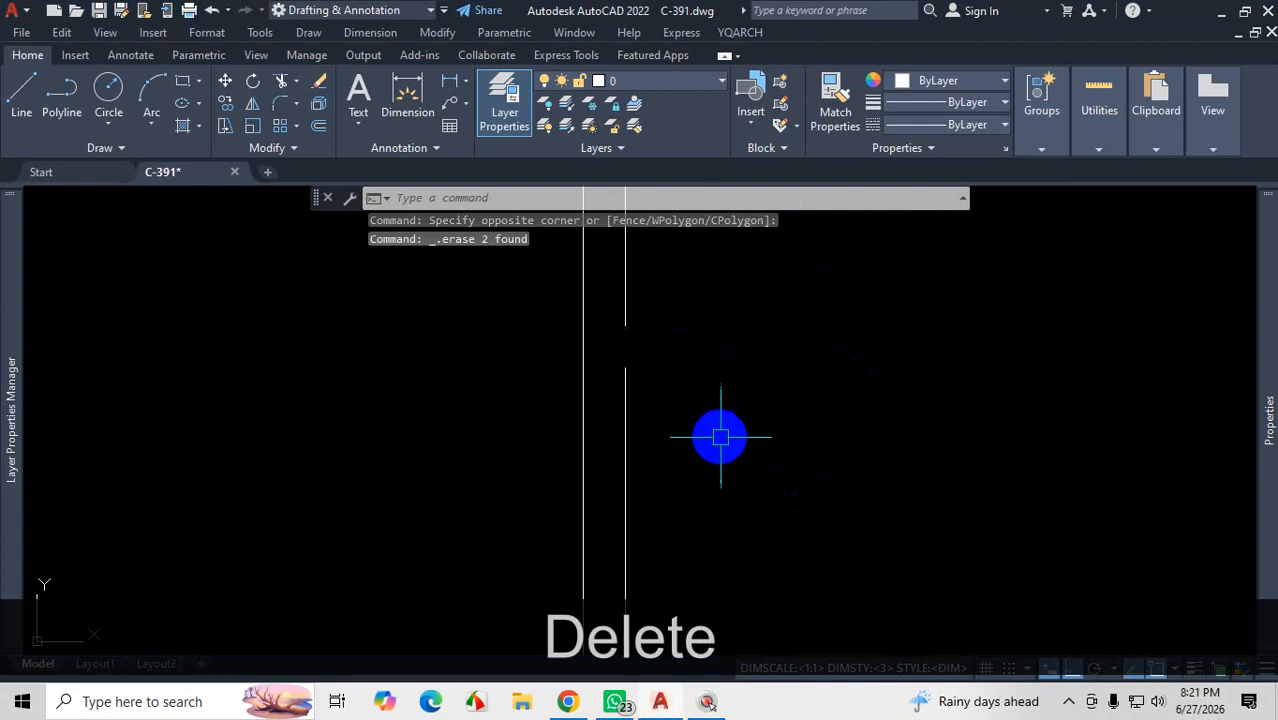
Step: Join the two segments of the left outer wall's inner line across the gap at the kitchen's deleted lower wall
scroll(710, 440, "down", 3)
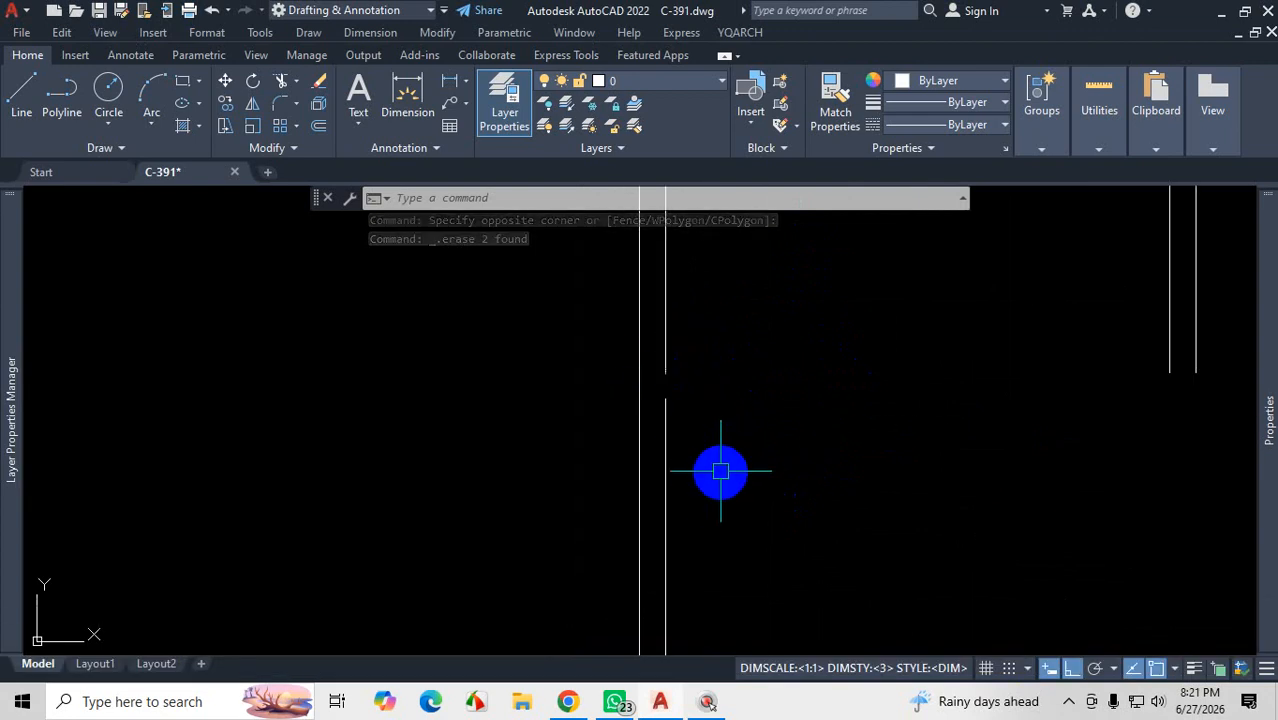
left_click(703, 322)
left_click(655, 407)
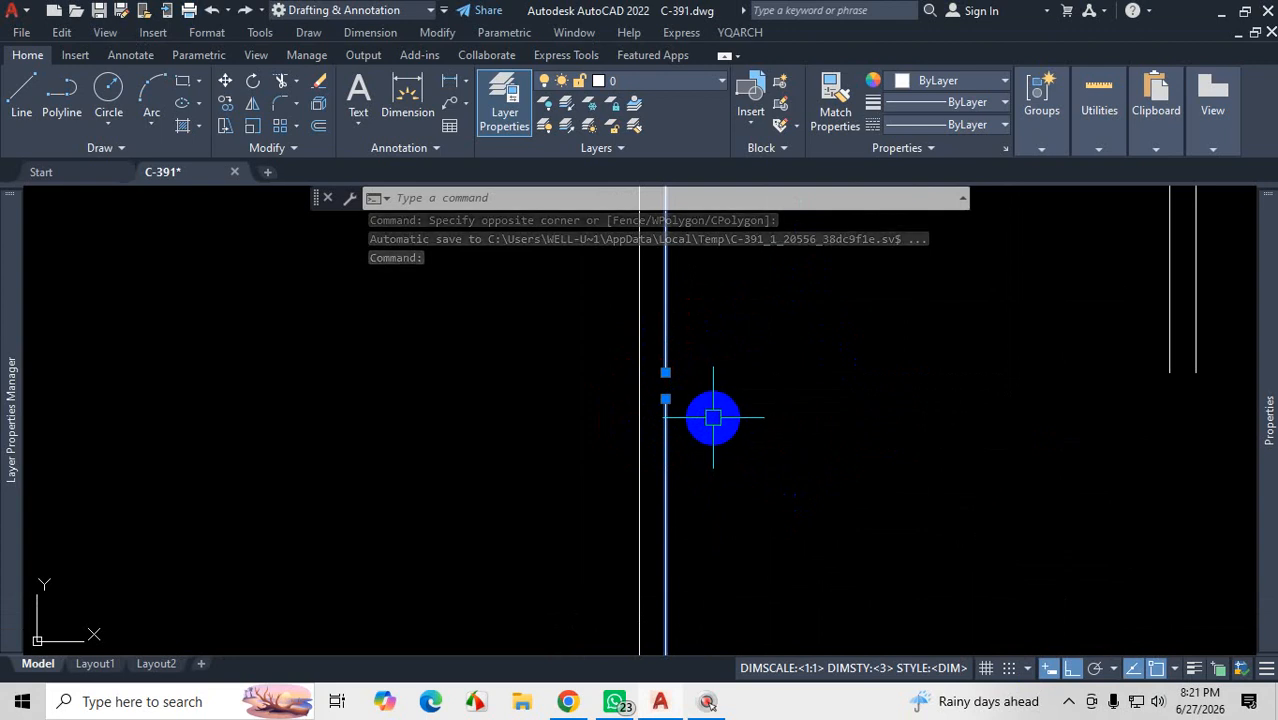
type("J")
key("Return")
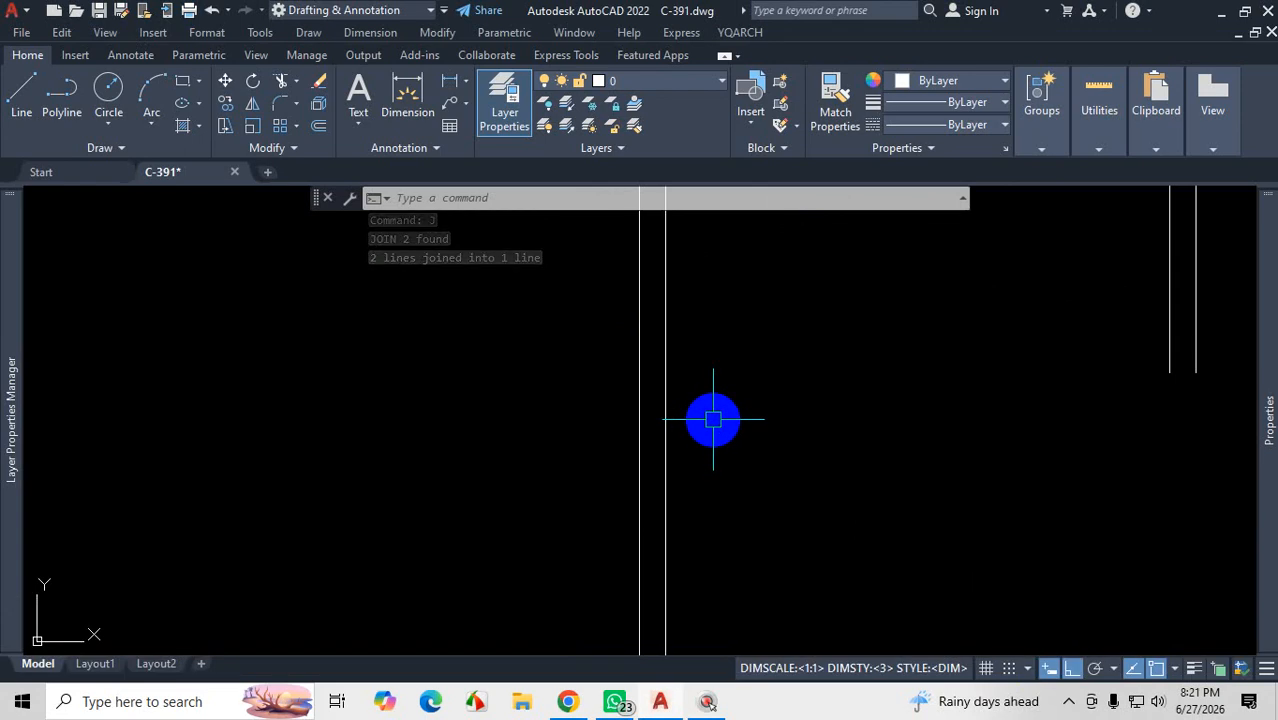
Step: Undo the join of the left outer wall's inner line and the deletion of the kitchen's lower wall
scroll(713, 420, "down", 4)
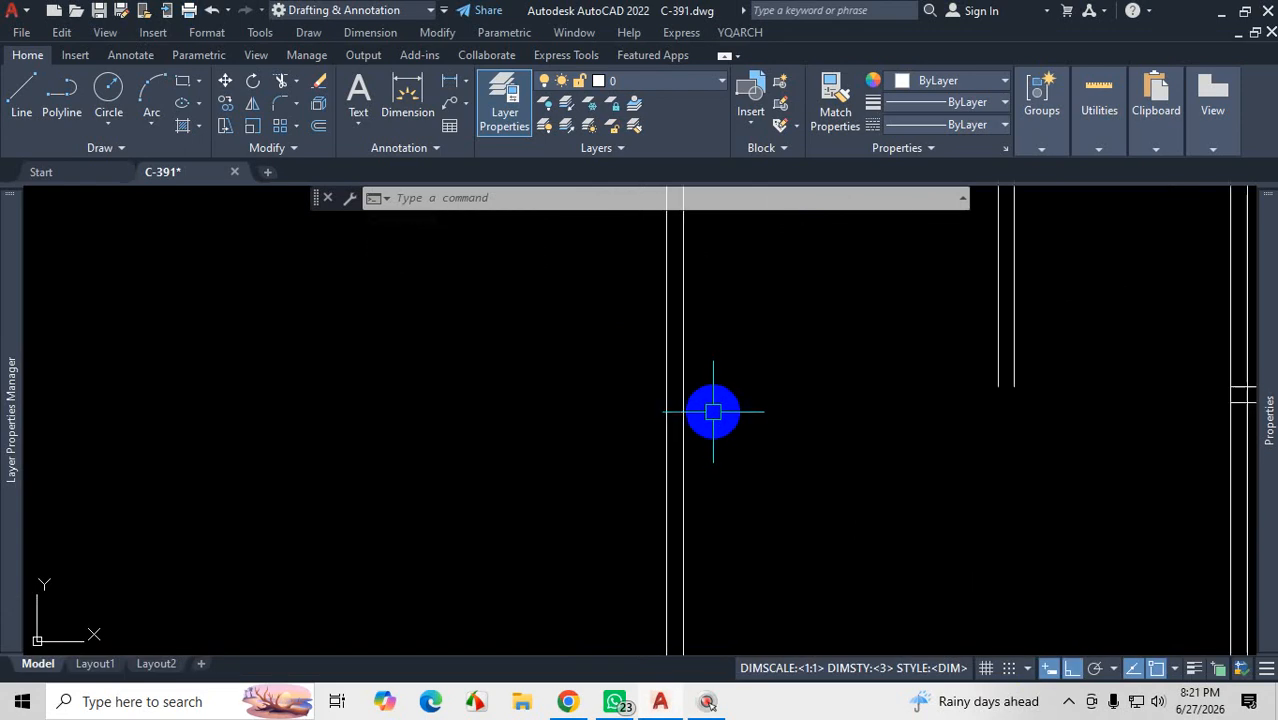
scroll(716, 434, "down", 2)
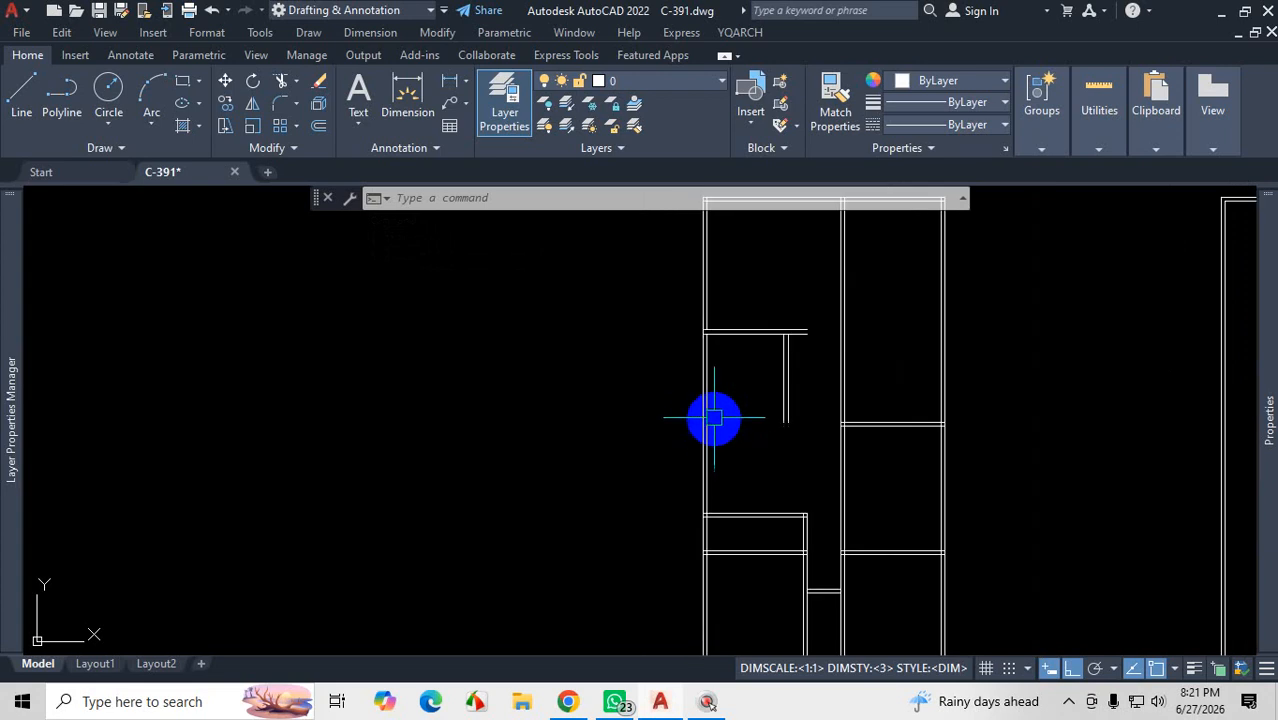
scroll(706, 346, "up", 3)
scroll(709, 357, "up", 4)
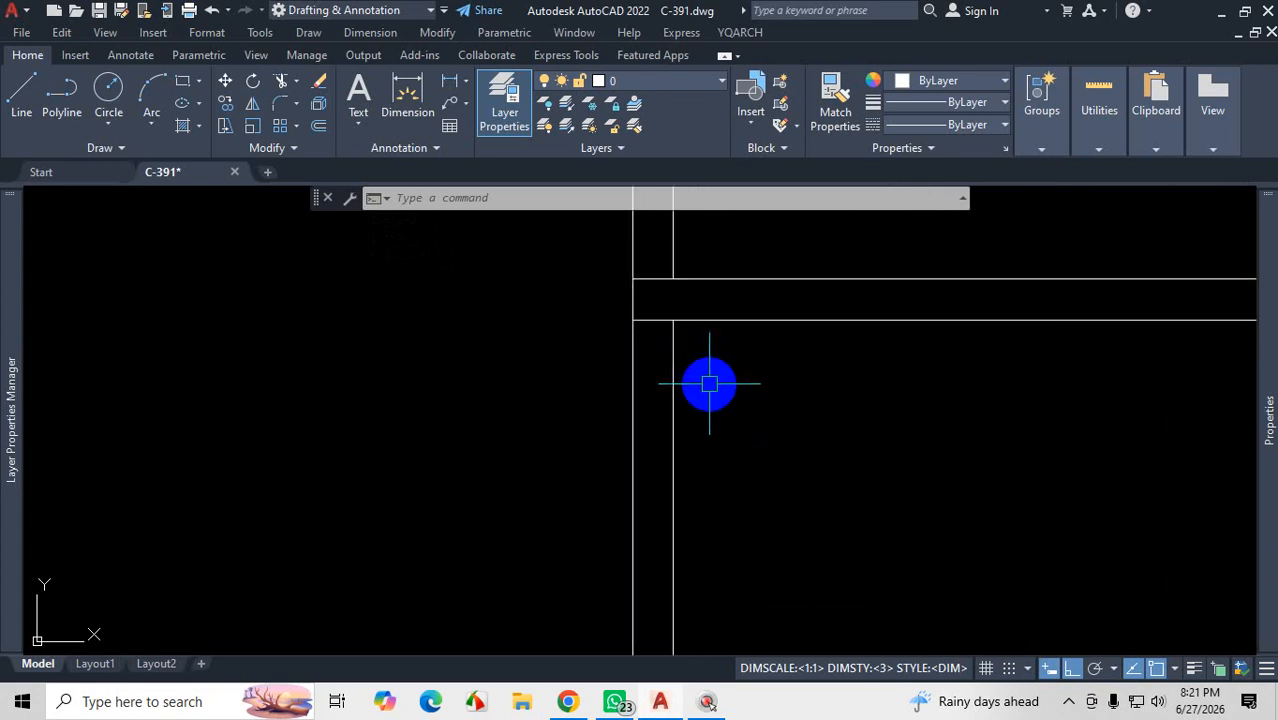
scroll(713, 385, "down", 4)
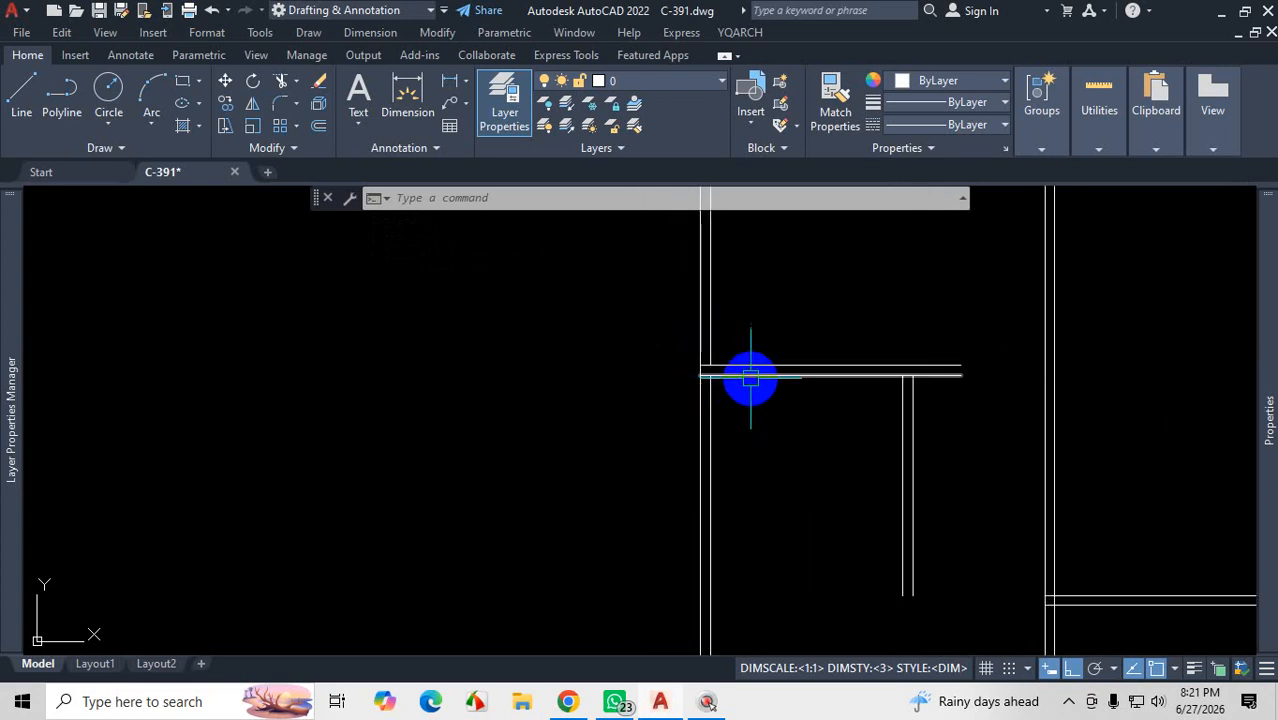
key("ctrl+z")
key("ctrl+z")
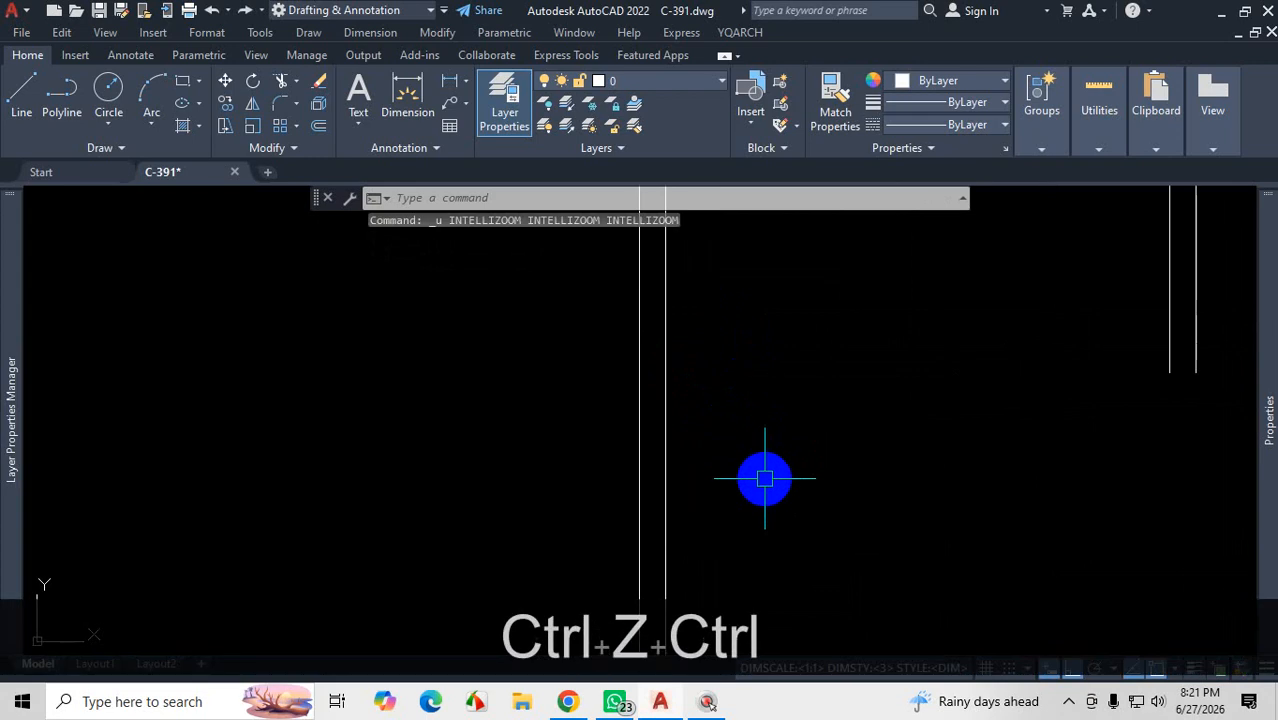
key("ctrl+z")
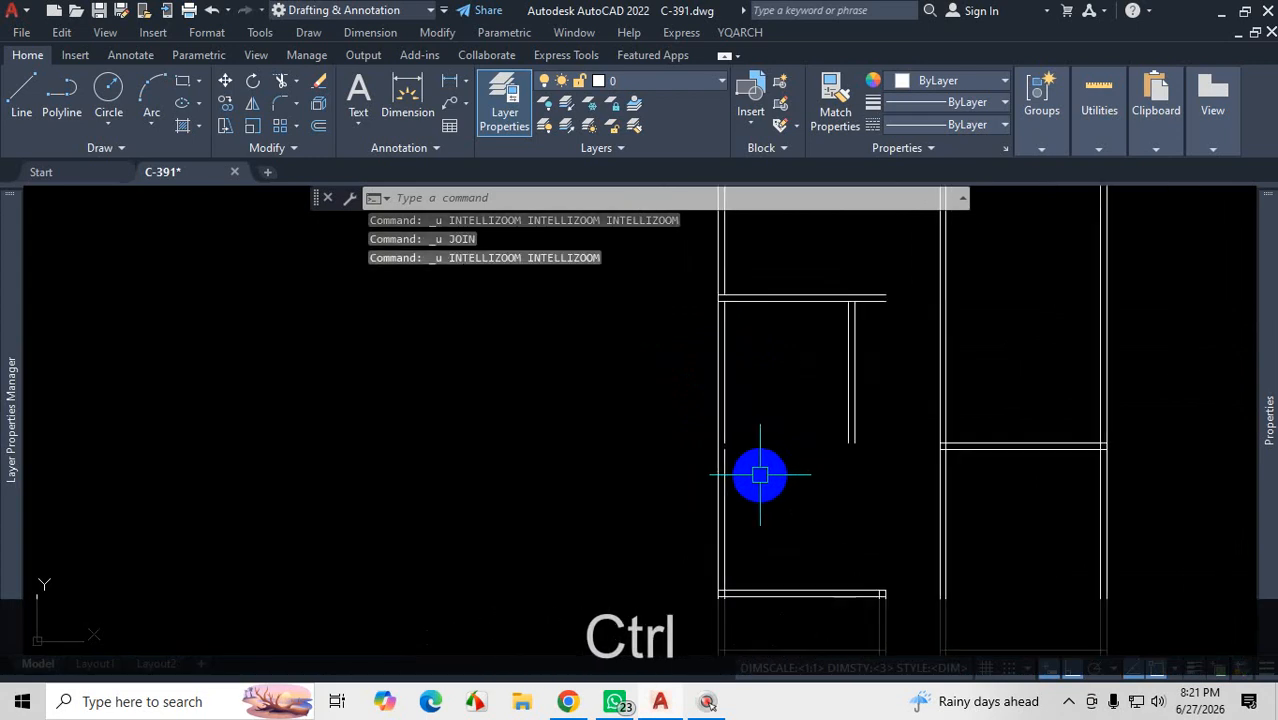
key("ctrl+z")
key("ctrl+z")
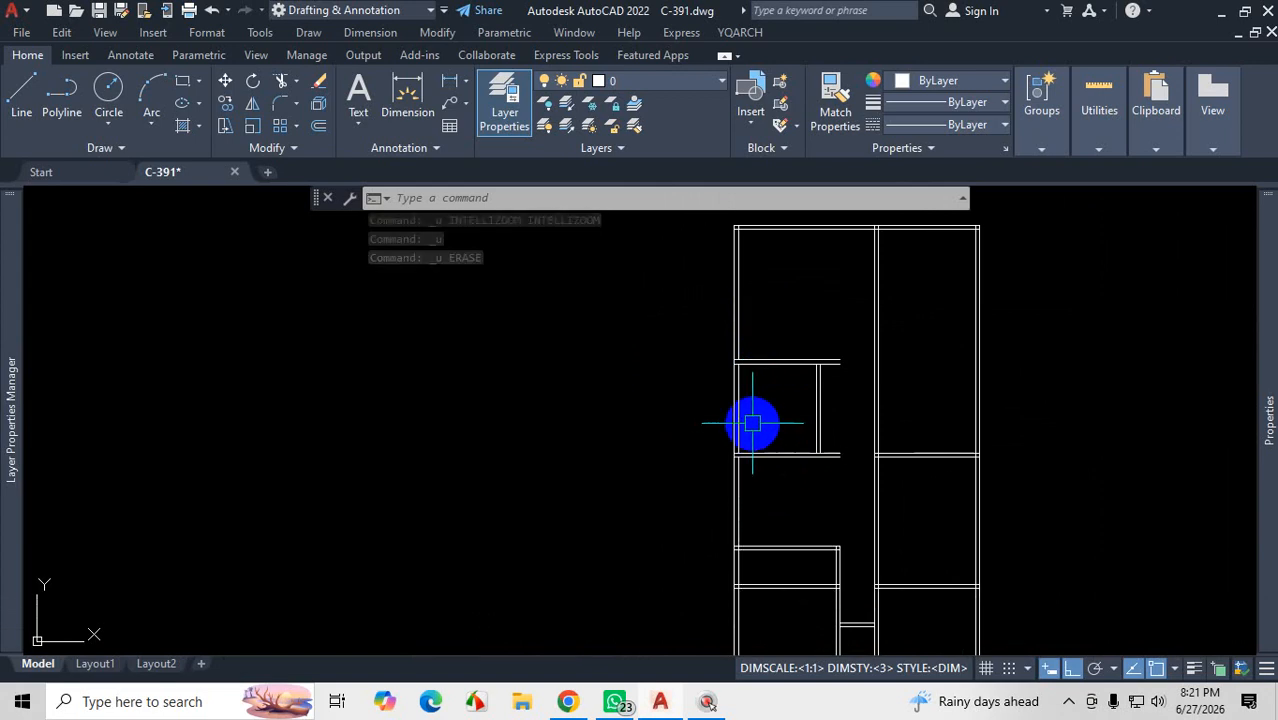
Step: Compare the toilet, the room above it and the kitchen in the Chrome reference plan, and return to AutoCAD
scroll(757, 410, "up", 2)
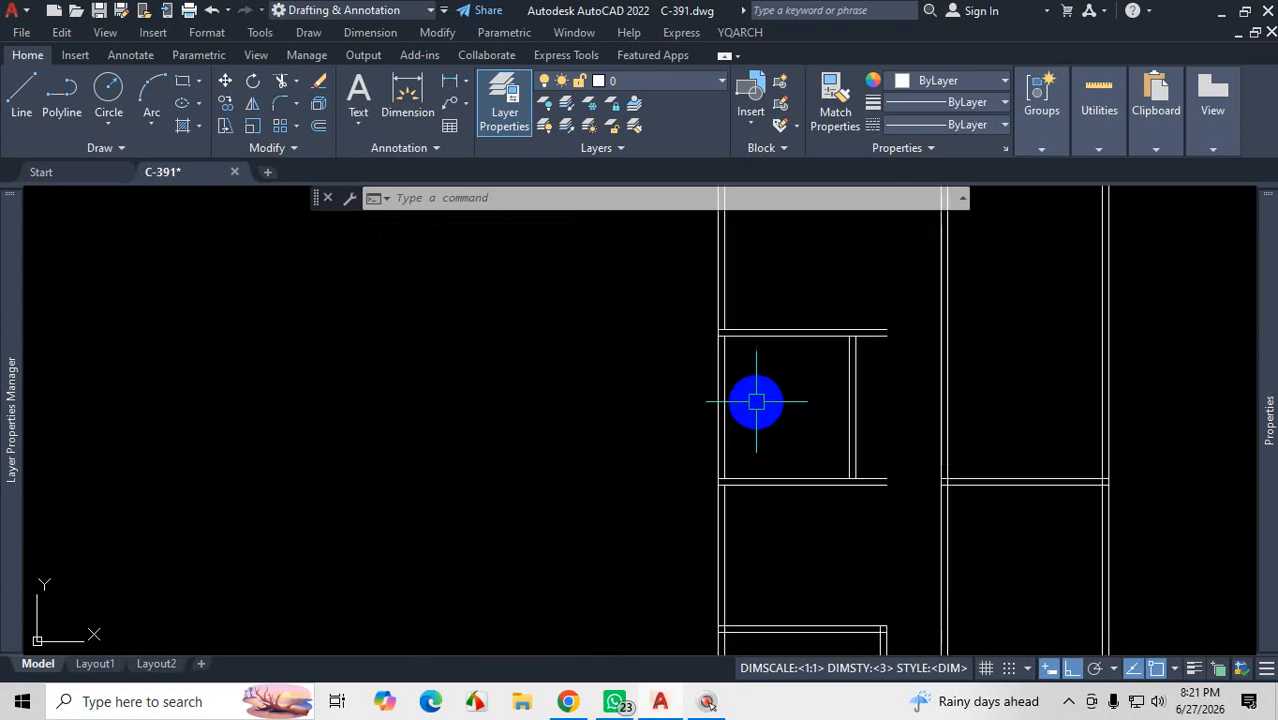
scroll(640, 425, "down", 4)
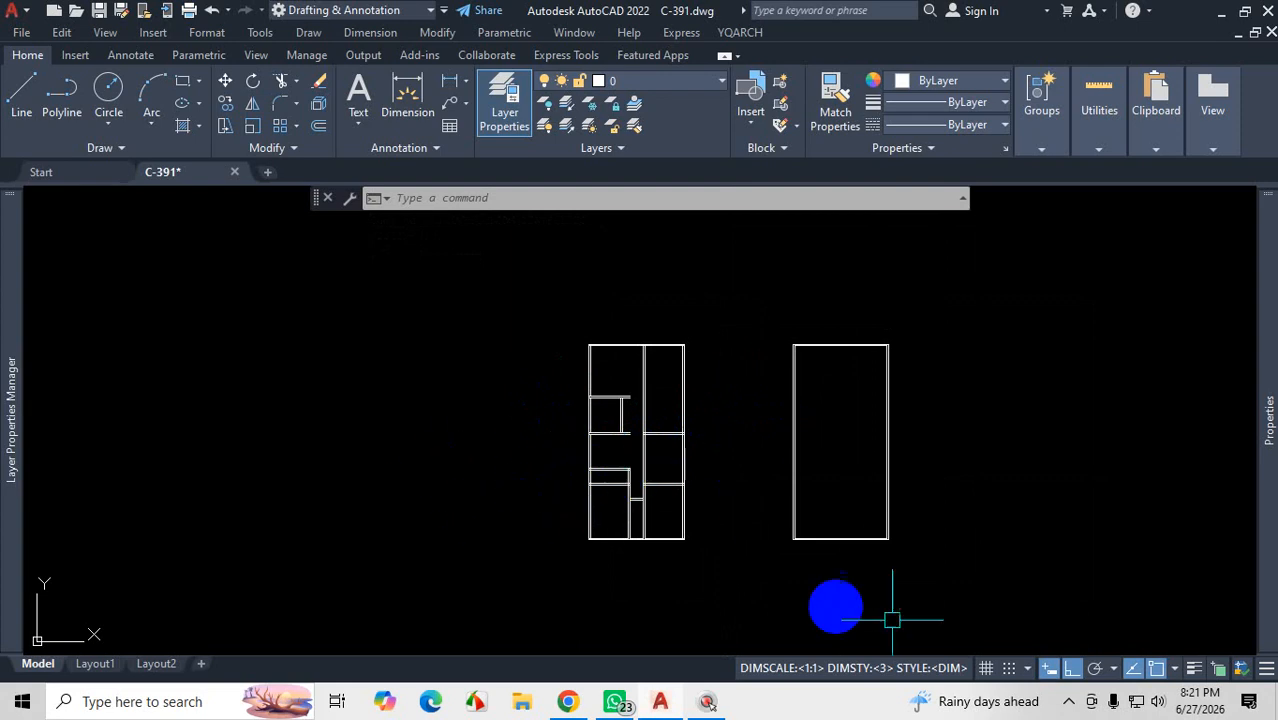
left_click(1068, 701)
scroll(622, 480, "up", 4)
left_click(598, 535)
scroll(582, 508, "up", 4)
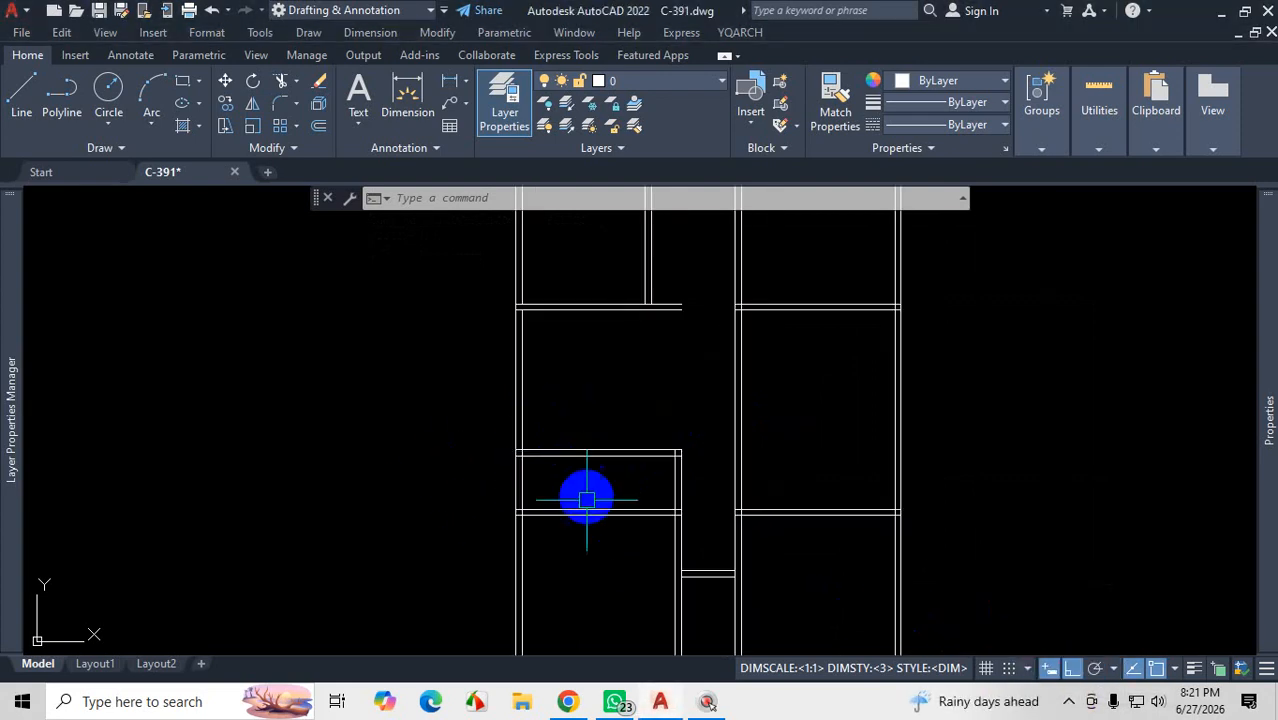
left_click(570, 701)
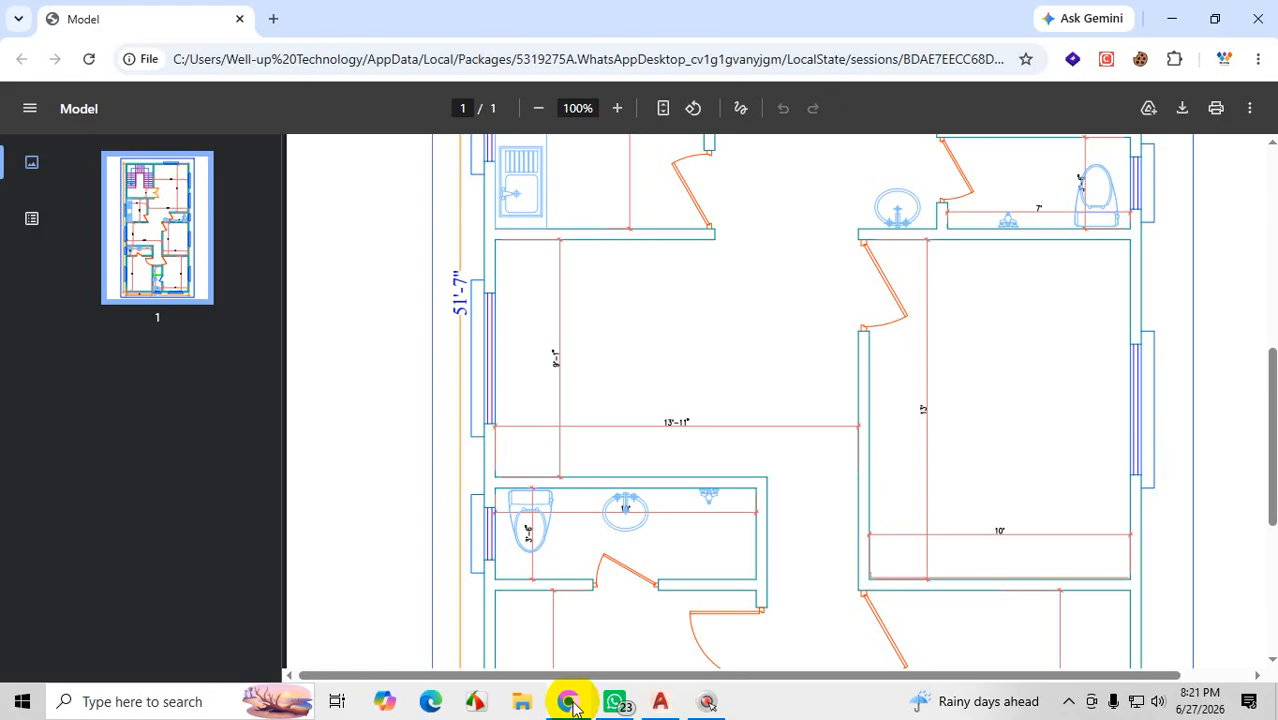
scroll(585, 470, "down", 3)
scroll(656, 400, "up", 2)
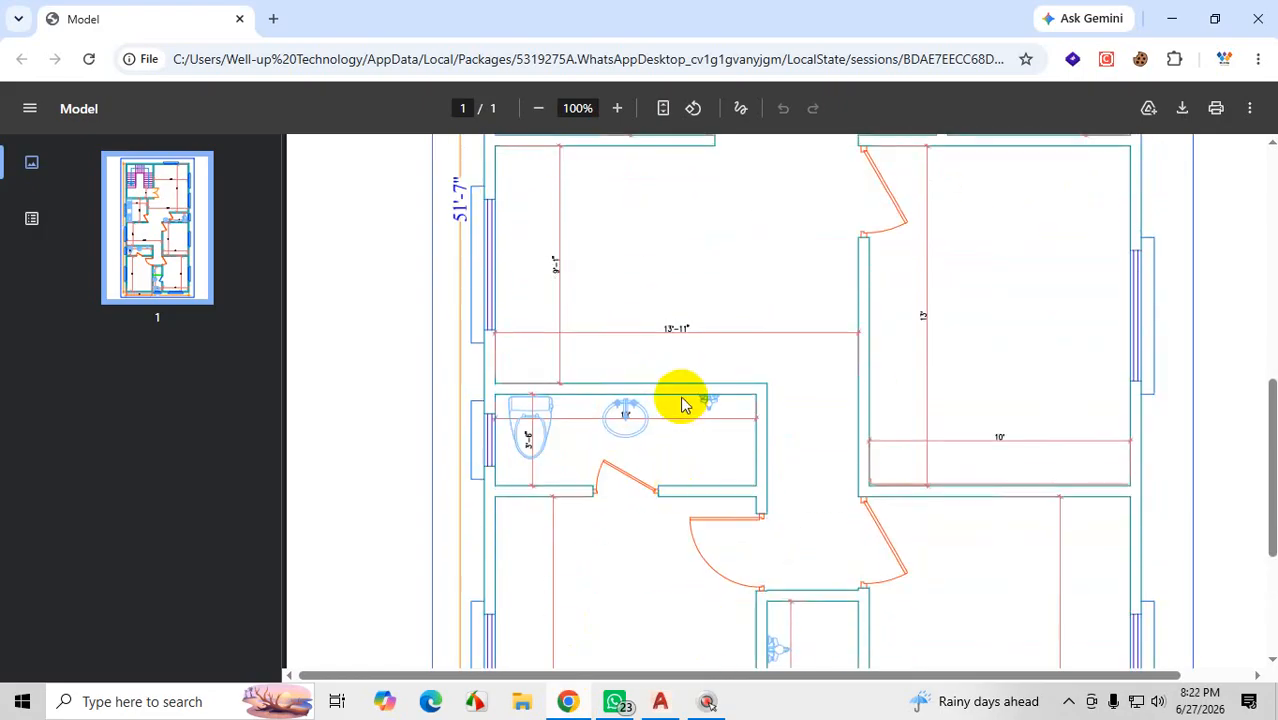
scroll(660, 375, "up", 4)
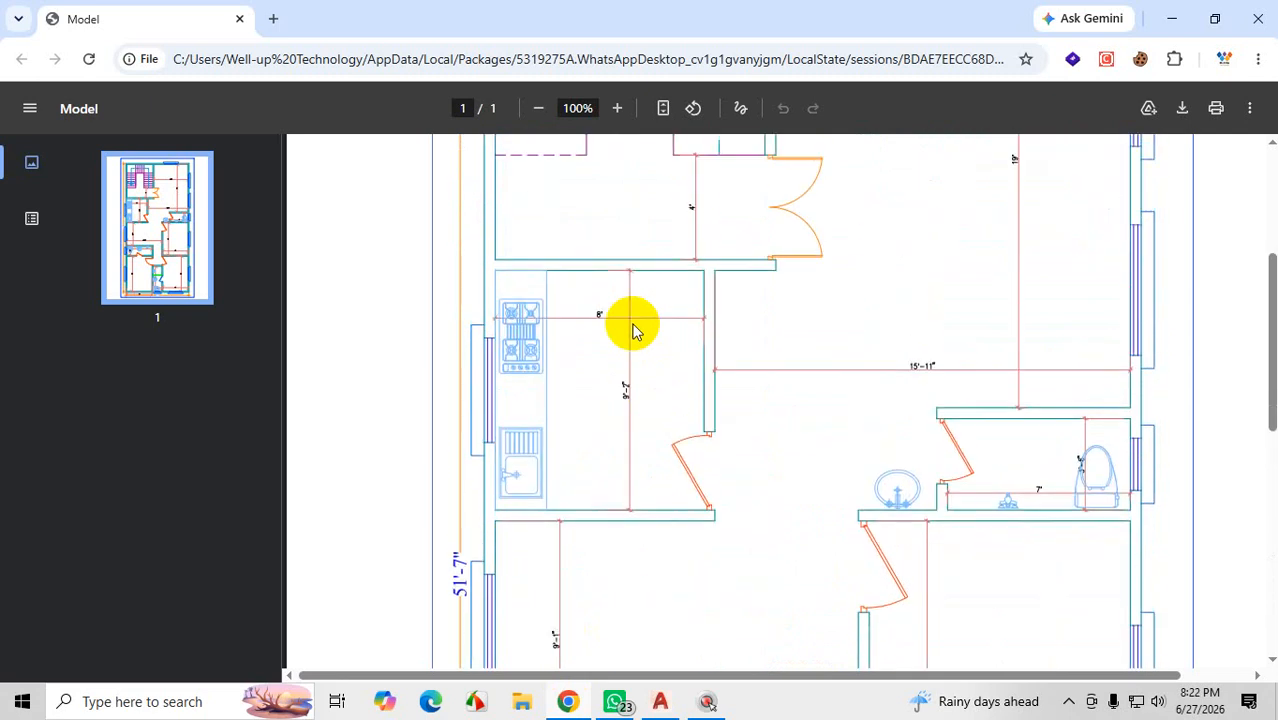
left_click(1171, 18)
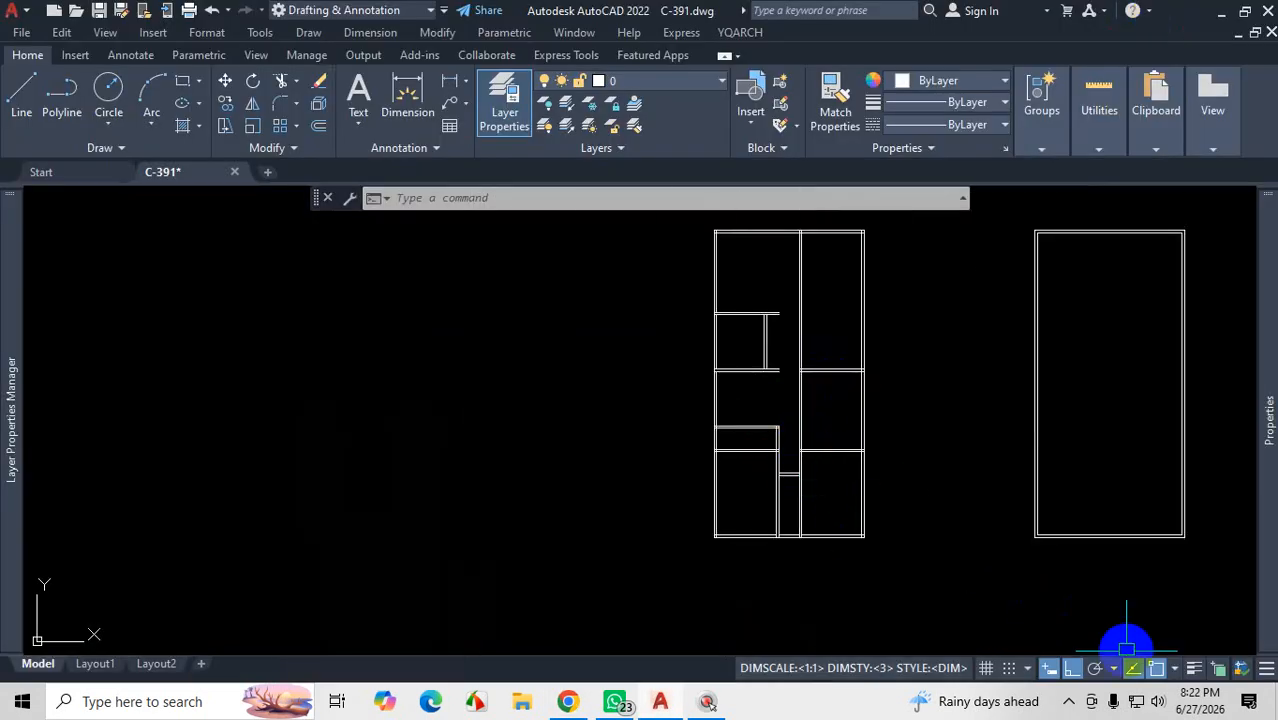
left_click(1068, 703)
left_click(1106, 626)
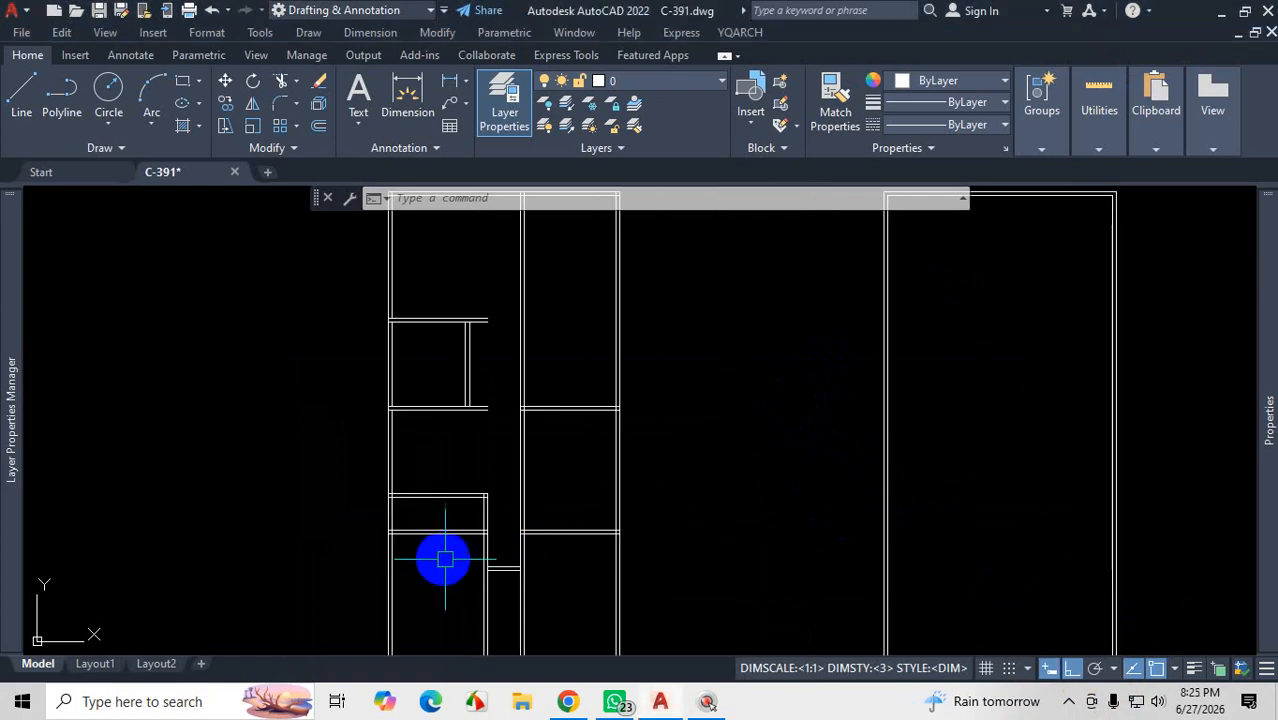
scroll(440, 538, "up", 2)
scroll(440, 538, "up", 3)
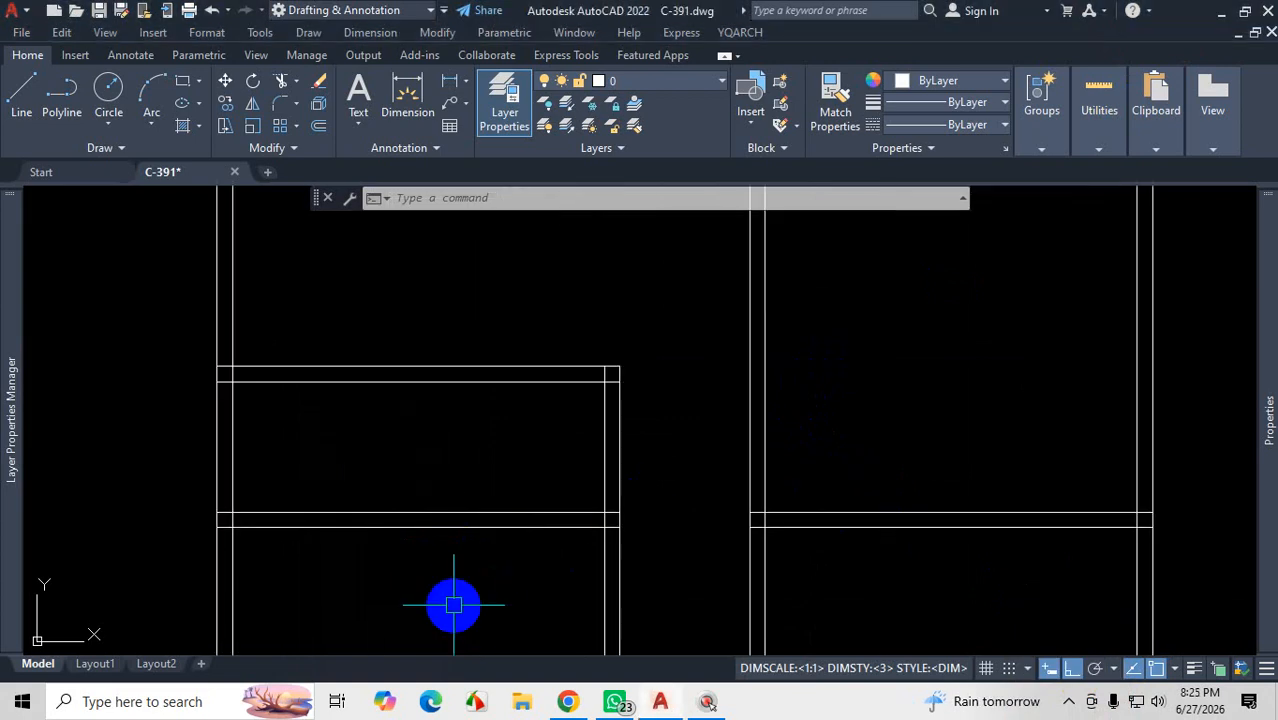
type("tr")
key("Return")
left_click(620, 470)
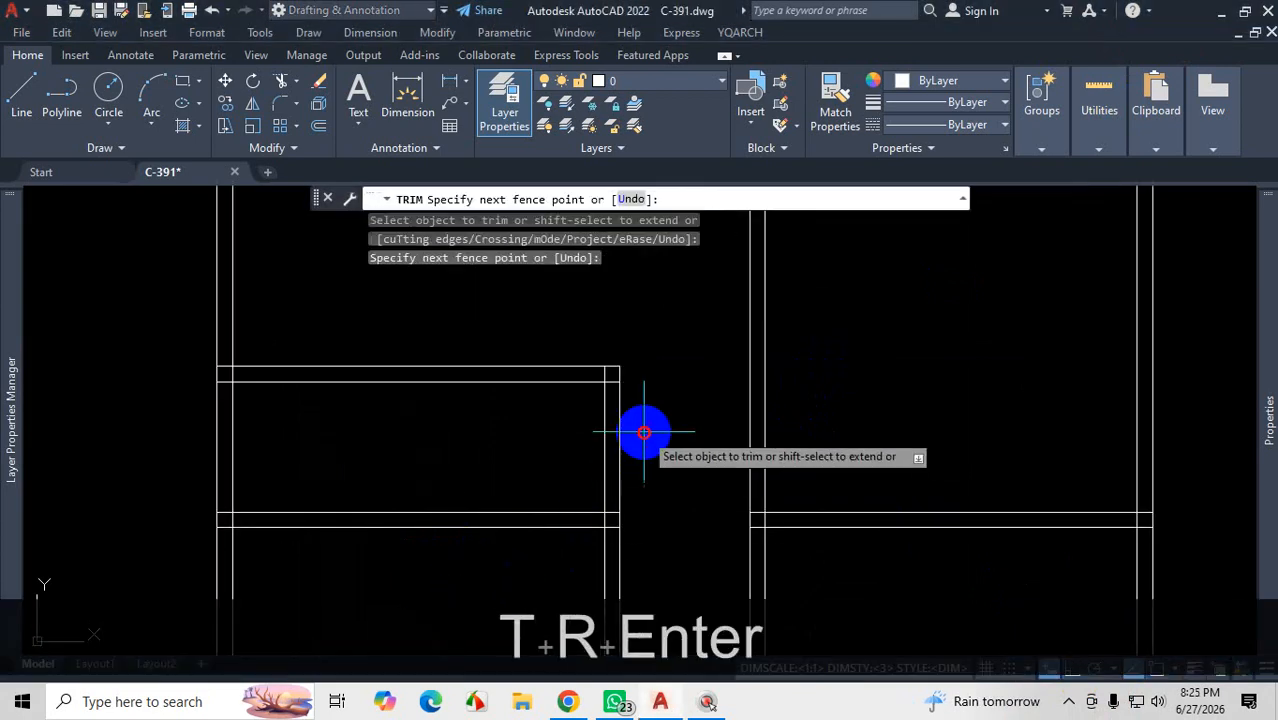
key("Escape")
key("Escape")
Step: Delete the two short vertical lines forming the right wall of the narrow toilet room below the kitchen
left_click(579, 331)
left_click(651, 437)
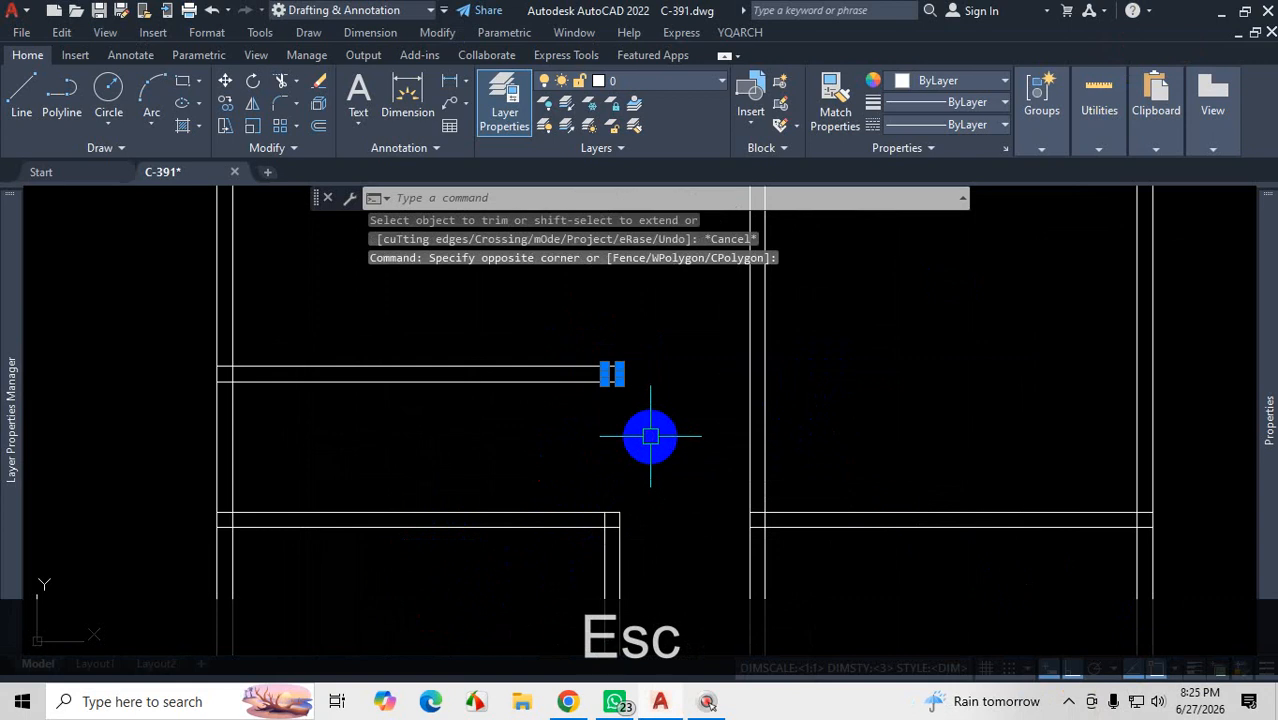
key("Delete")
scroll(651, 347, "down", 3)
scroll(651, 347, "up", 2)
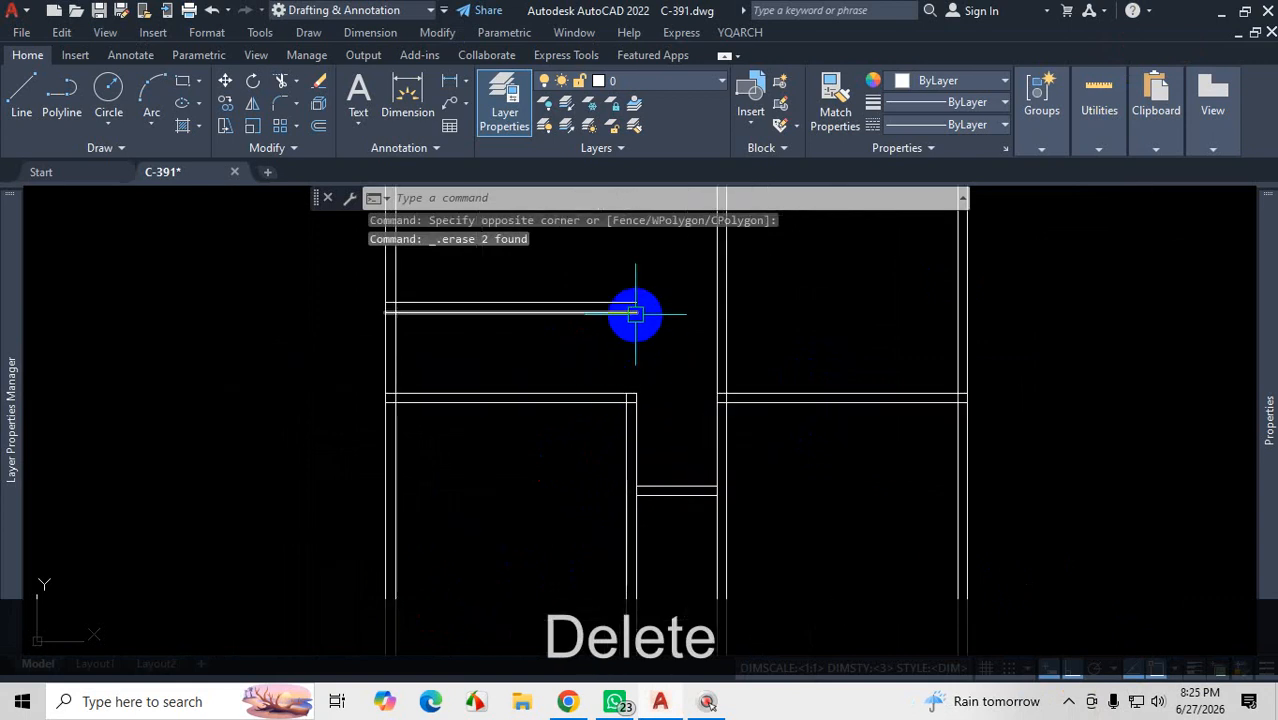
scroll(645, 385, "up", 2)
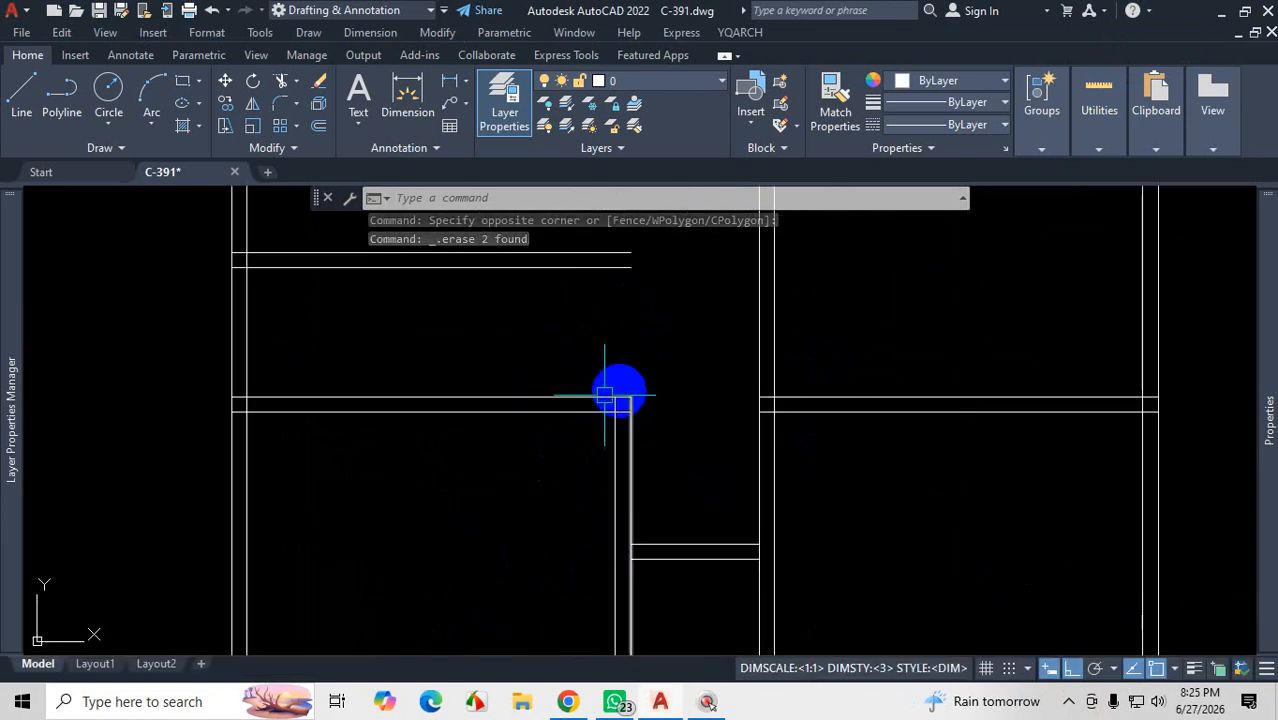
scroll(628, 440, "down", 4)
scroll(640, 412, "up", 2)
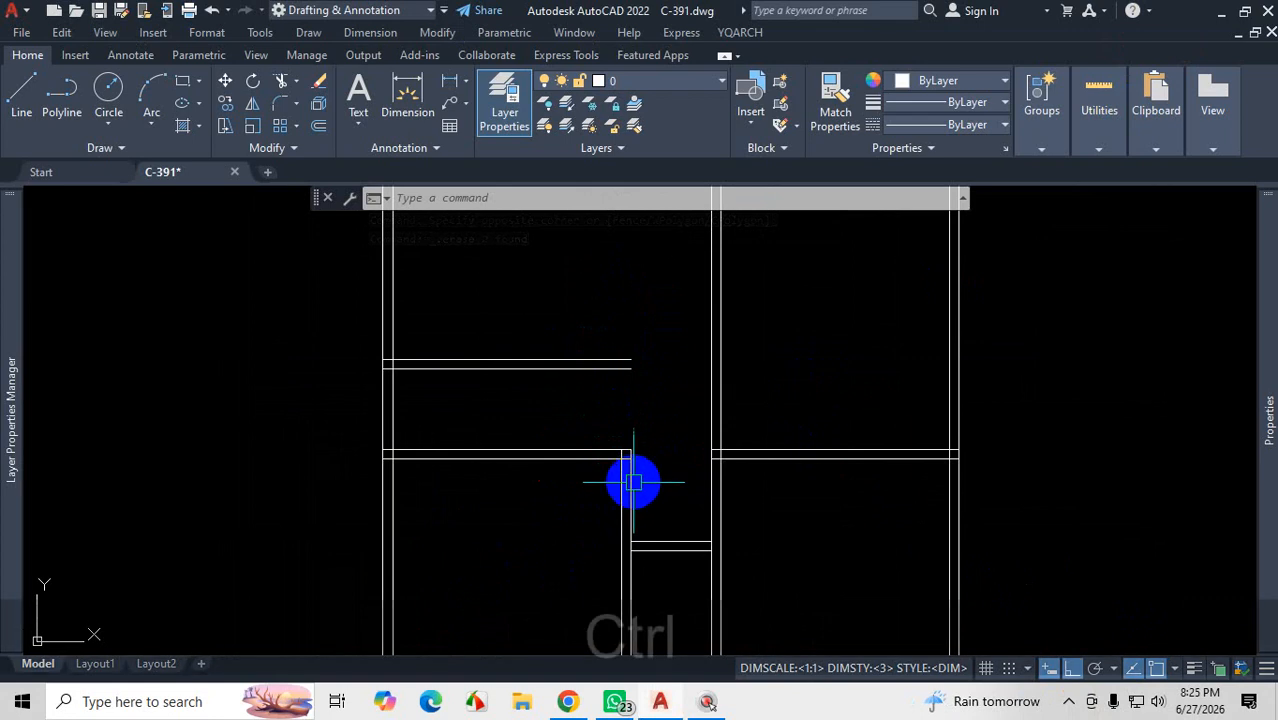
key("ctrl+1")
mouse_move(616, 414)
left_mouse_down()
mouse_move(603, 250)
mouse_move(622, 432)
mouse_move(643, 242)
left_mouse_up()
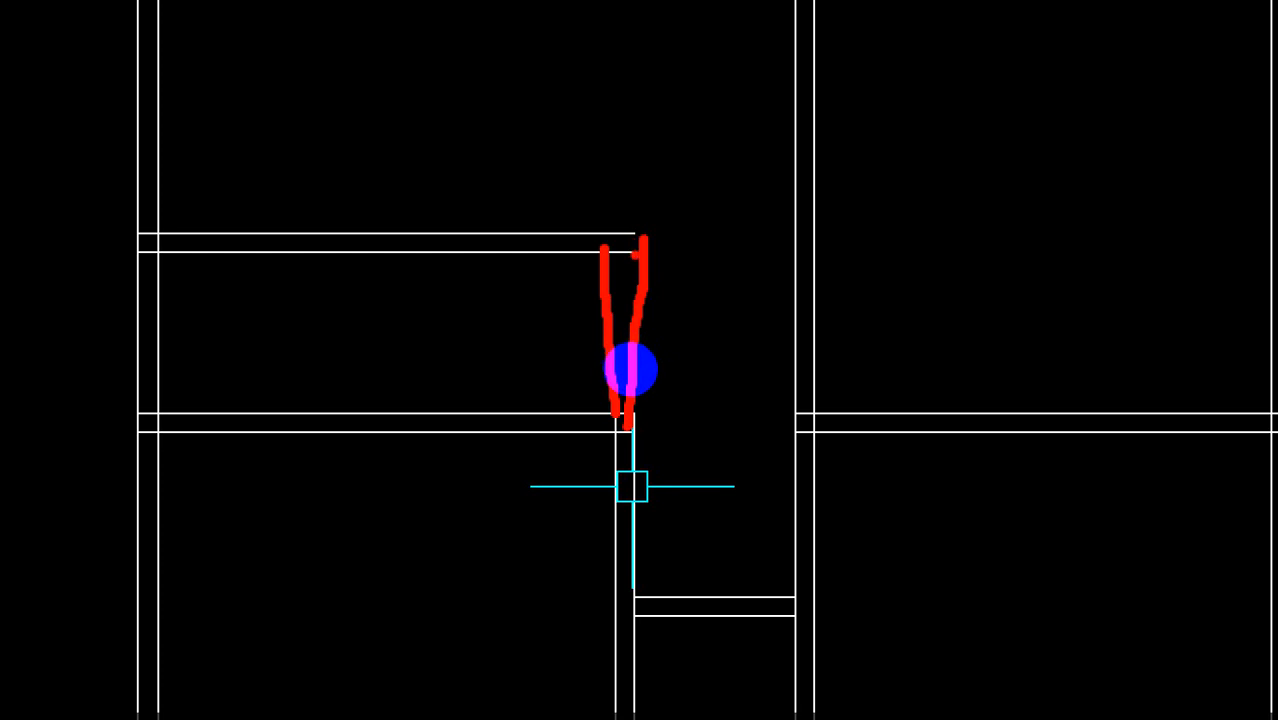
key("ctrl+1")
key("Escape")
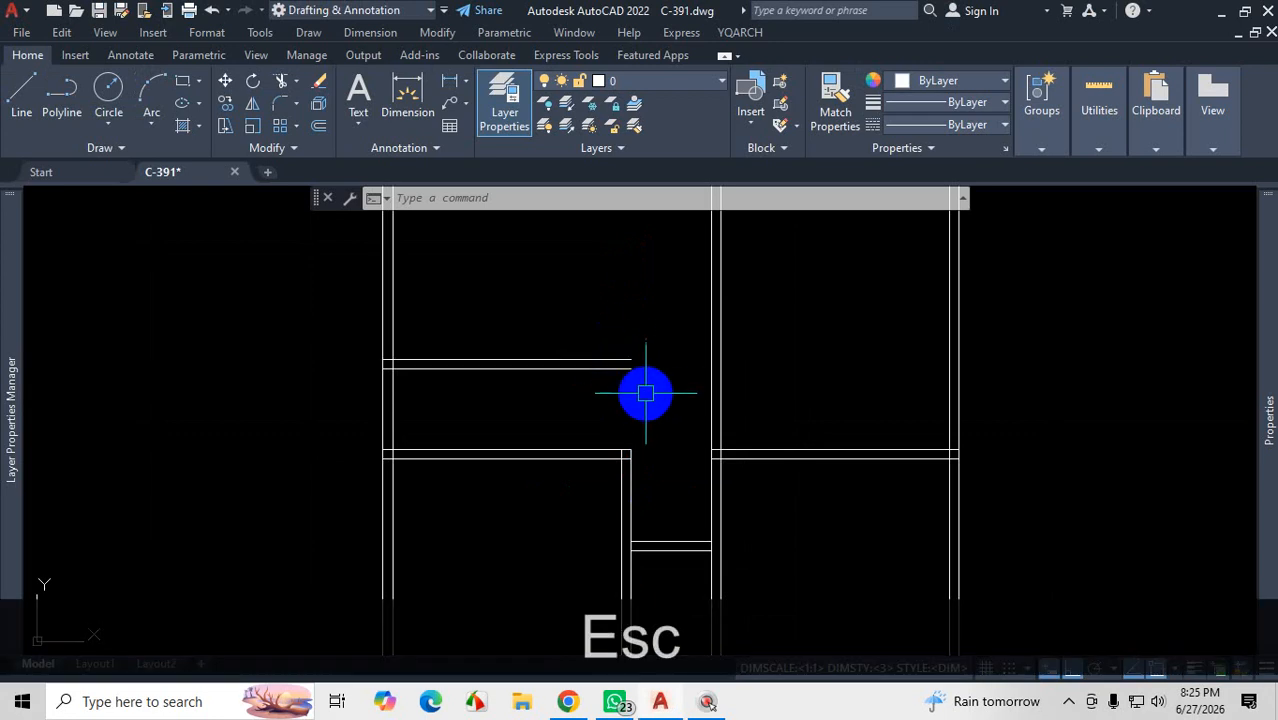
left_click(297, 84)
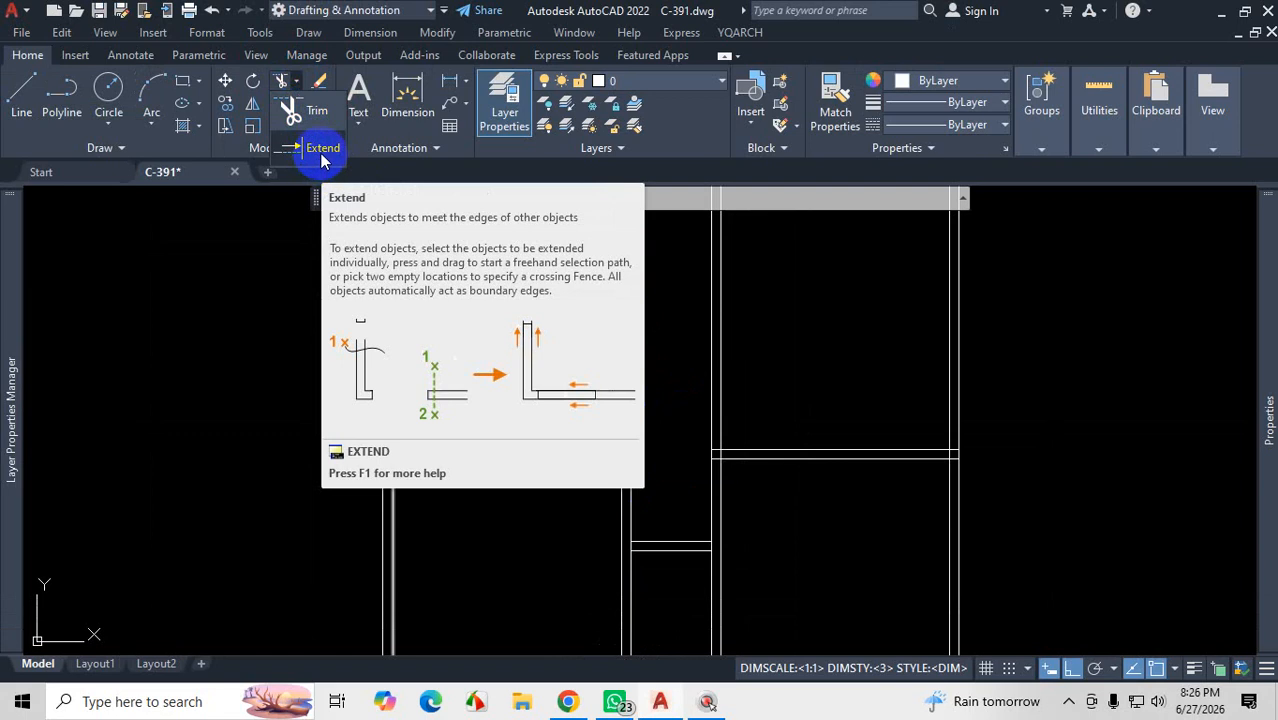
key("ctrl+1")
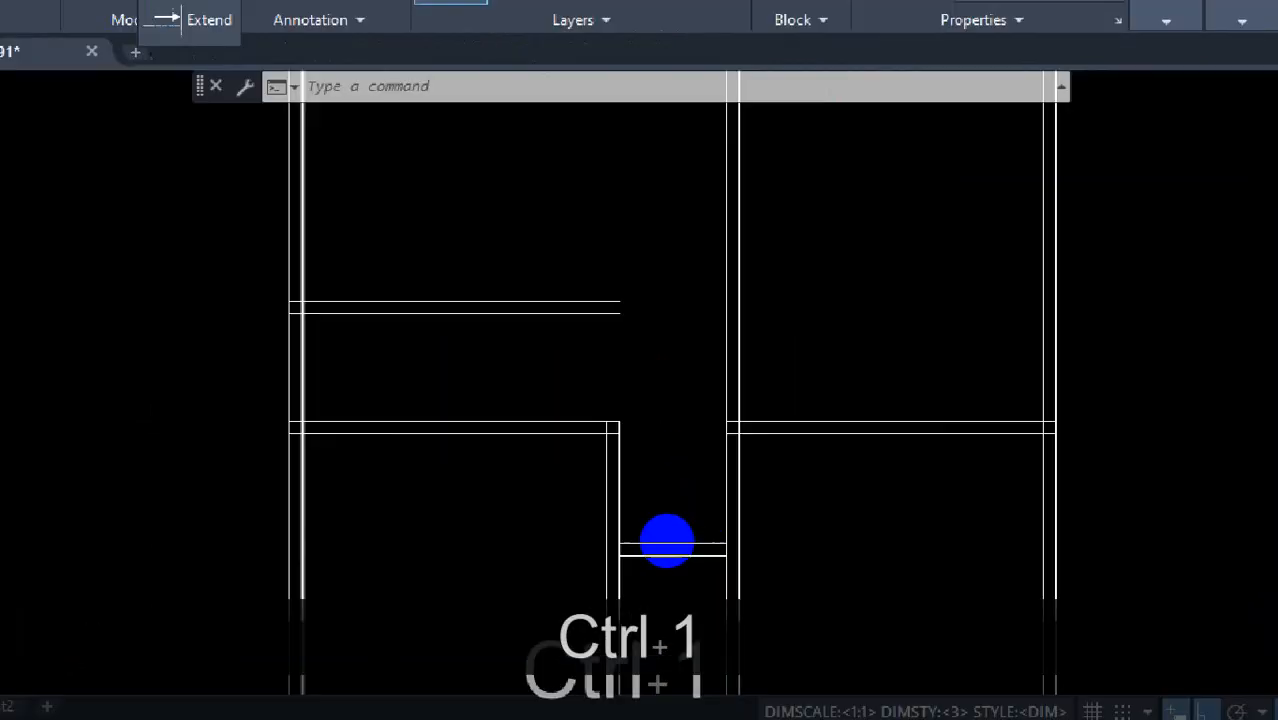
left_click(656, 516)
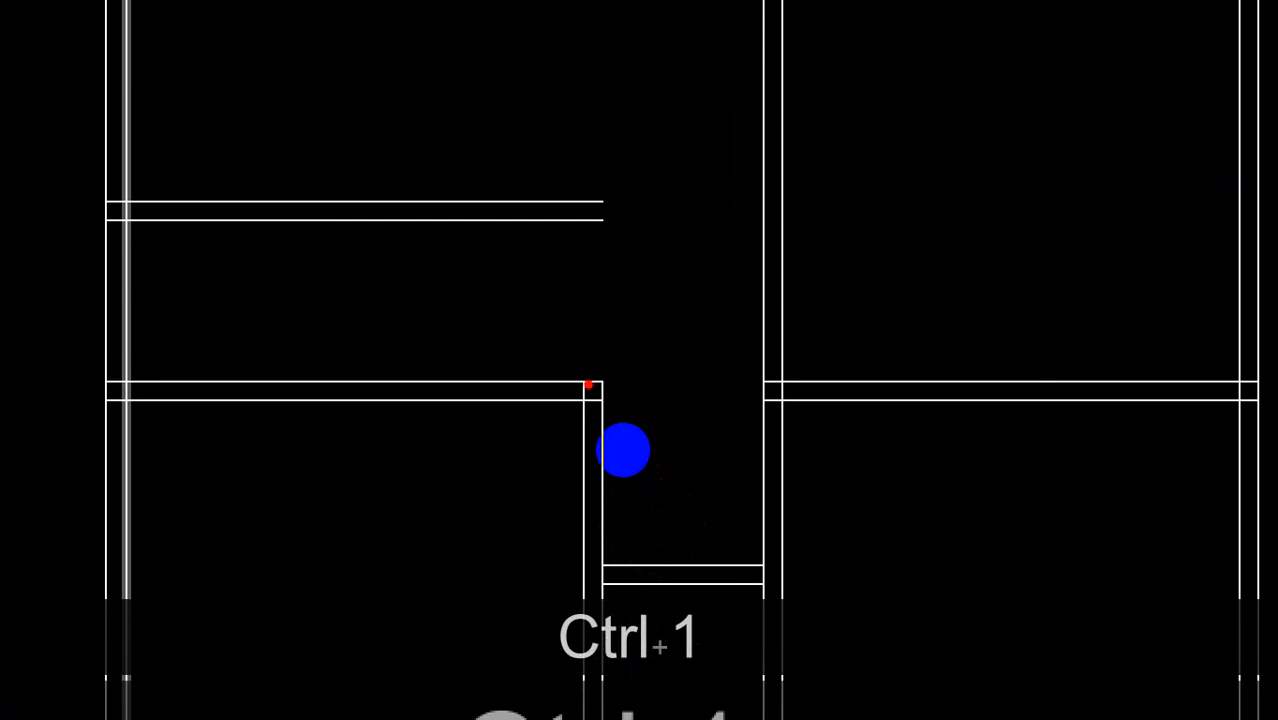
mouse_move(623, 450)
left_mouse_down()
mouse_move(616, 398)
mouse_move(533, 359)
left_mouse_up()
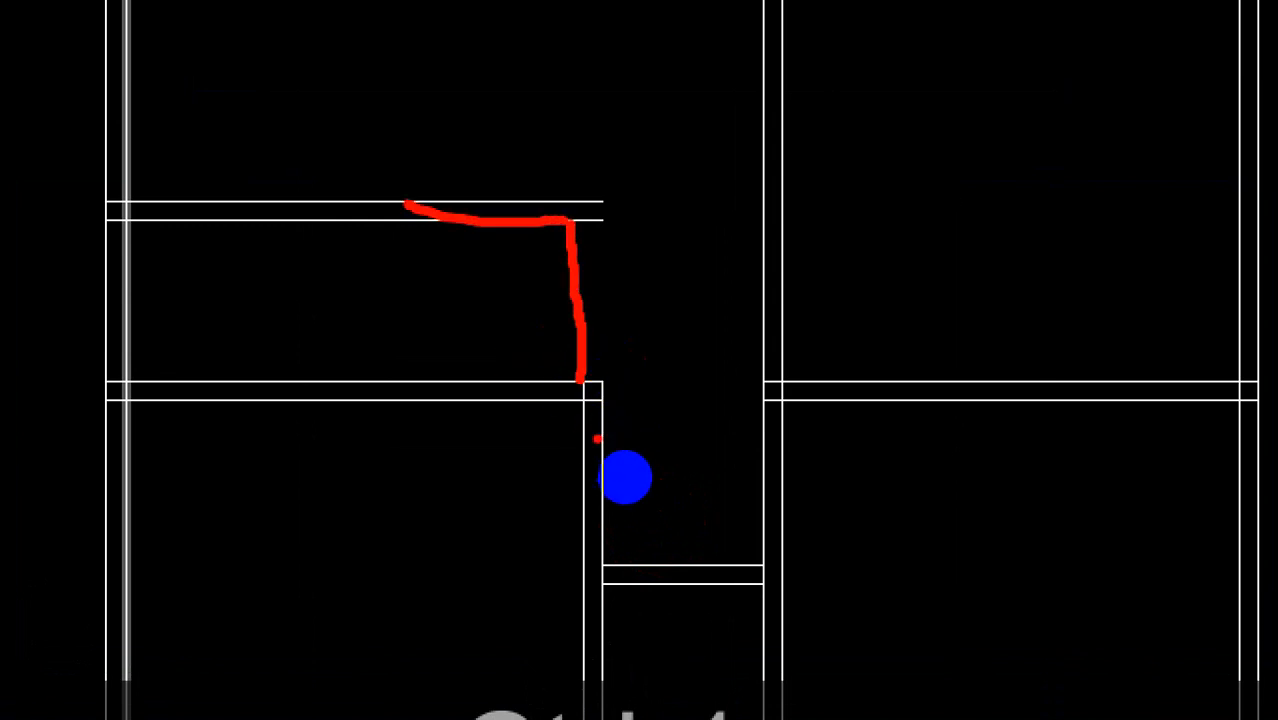
left_click_drag(628, 329, 631, 419)
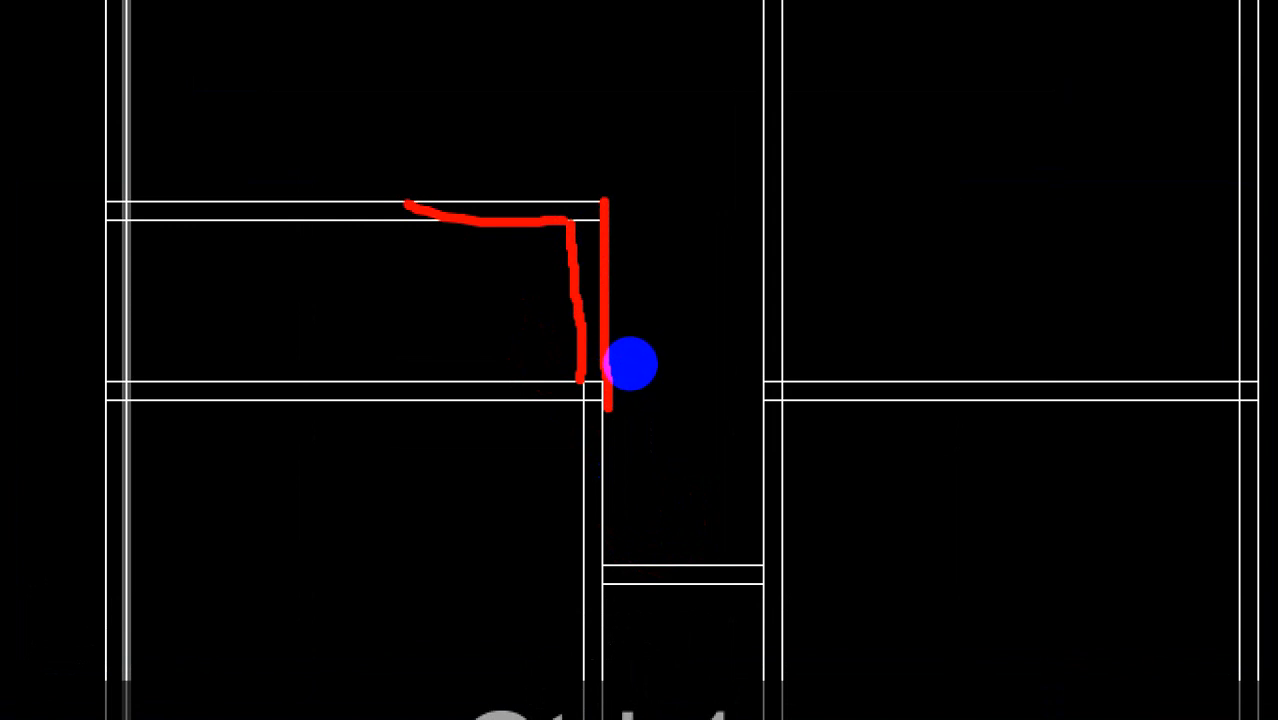
key("Escape")
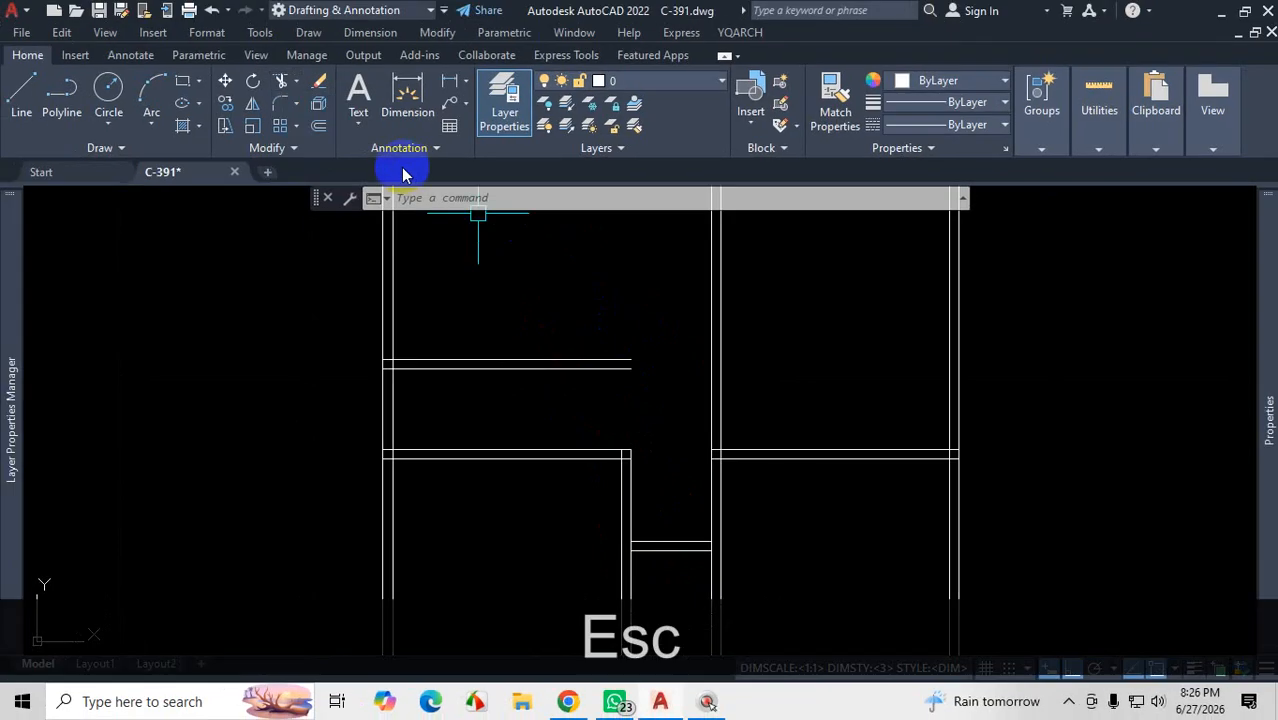
left_click(296, 88)
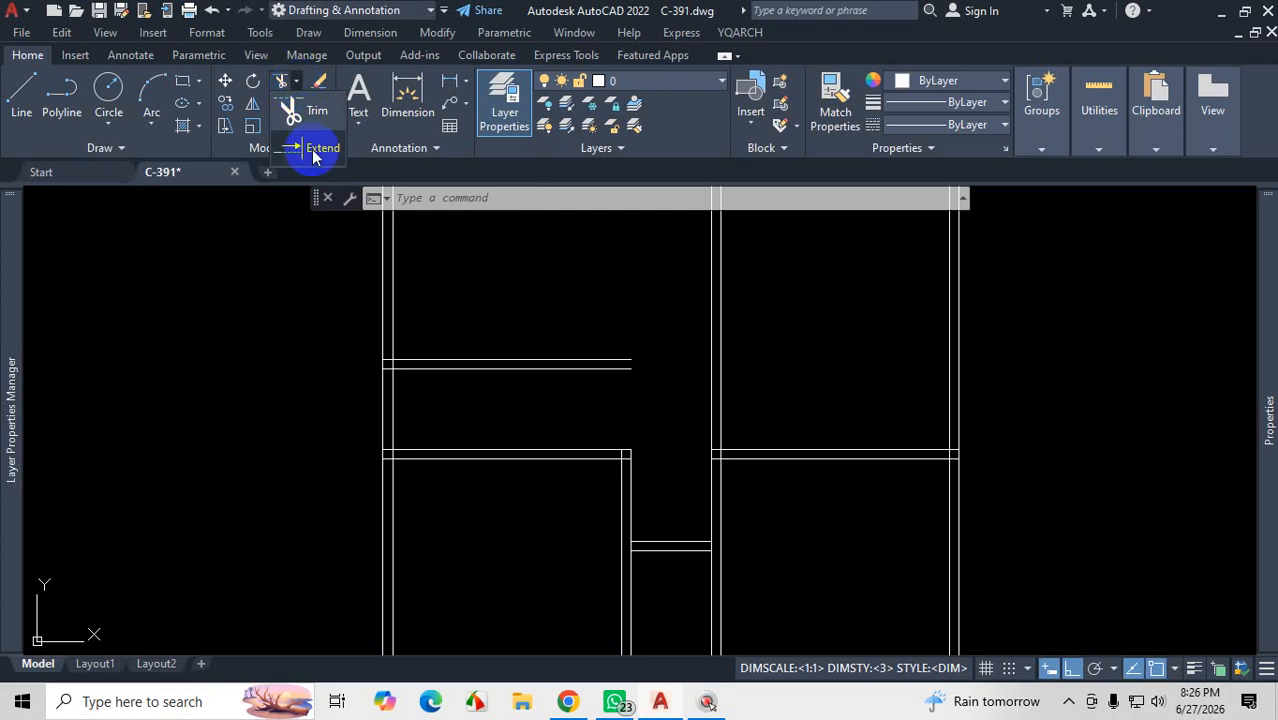
key("ctrl+1")
mouse_move(266, 178)
left_mouse_down()
mouse_move(388, 186)
mouse_move(270, 127)
mouse_move(237, 333)
left_mouse_up()
left_click_drag(215, 404, 310, 533)
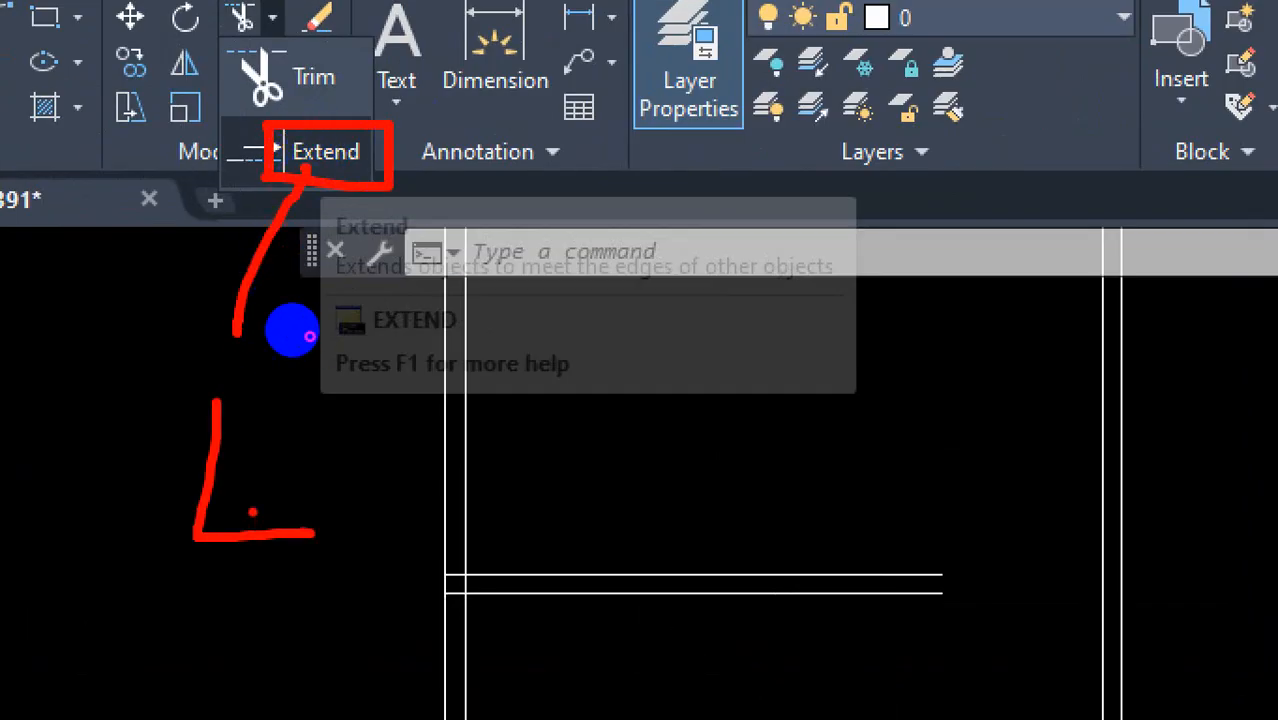
left_click_drag(212, 487, 252, 480)
left_click_drag(198, 409, 268, 395)
left_click_drag(329, 446, 306, 487)
left_click_drag(301, 440, 412, 508)
left_click_drag(143, 585, 371, 514)
key("Escape")
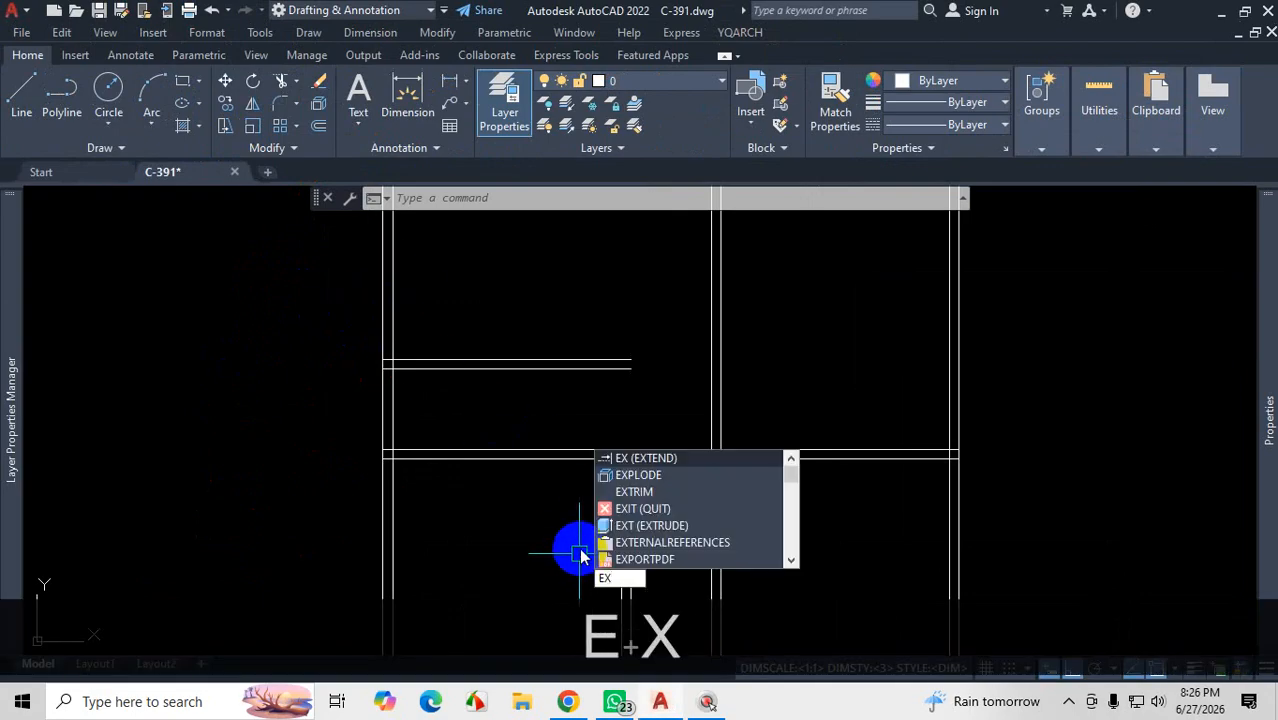
Step: Extend the two vertical lines of the lower-left room's right wall up to the narrow toilet's upper wall
key("Return")
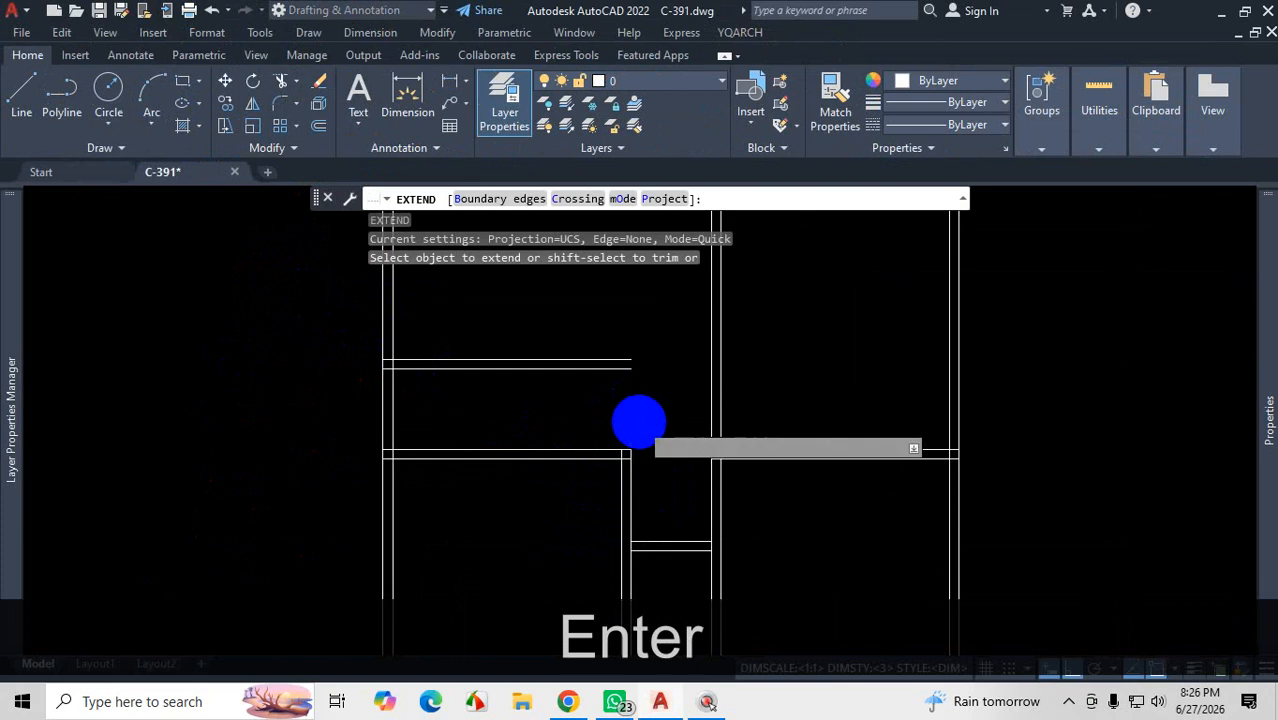
scroll(638, 422, "up", 2)
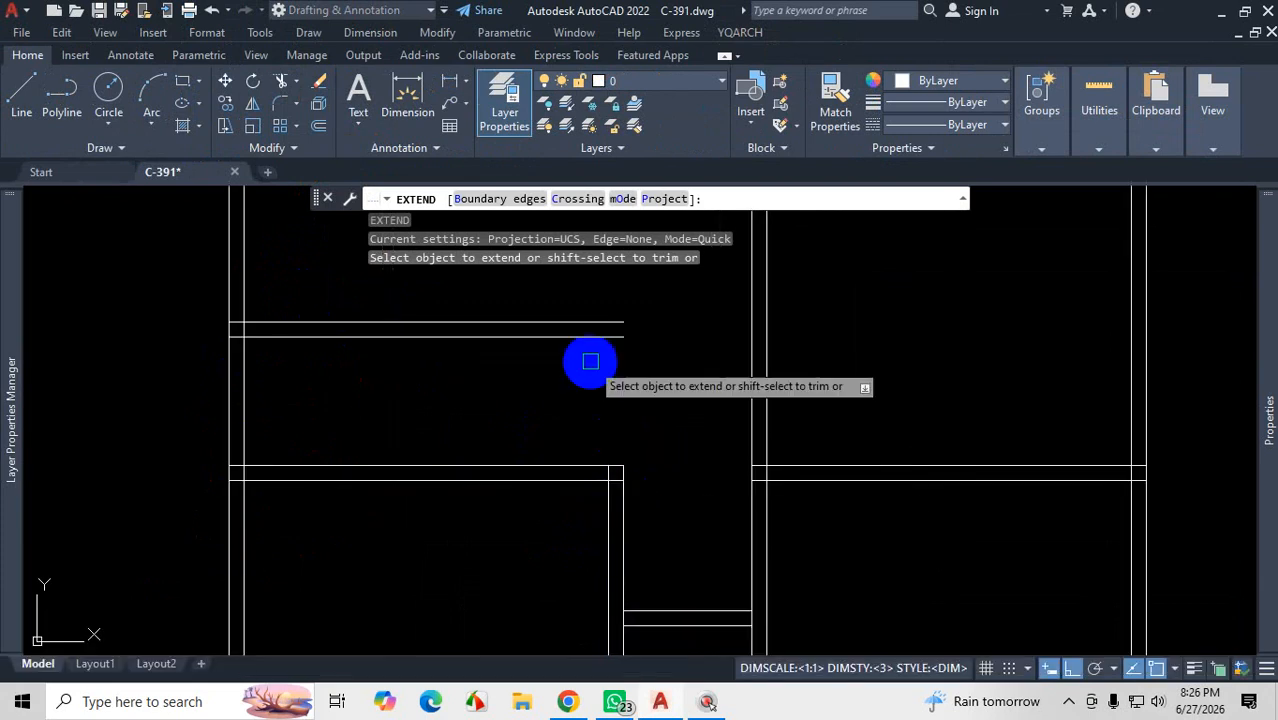
left_click(605, 493)
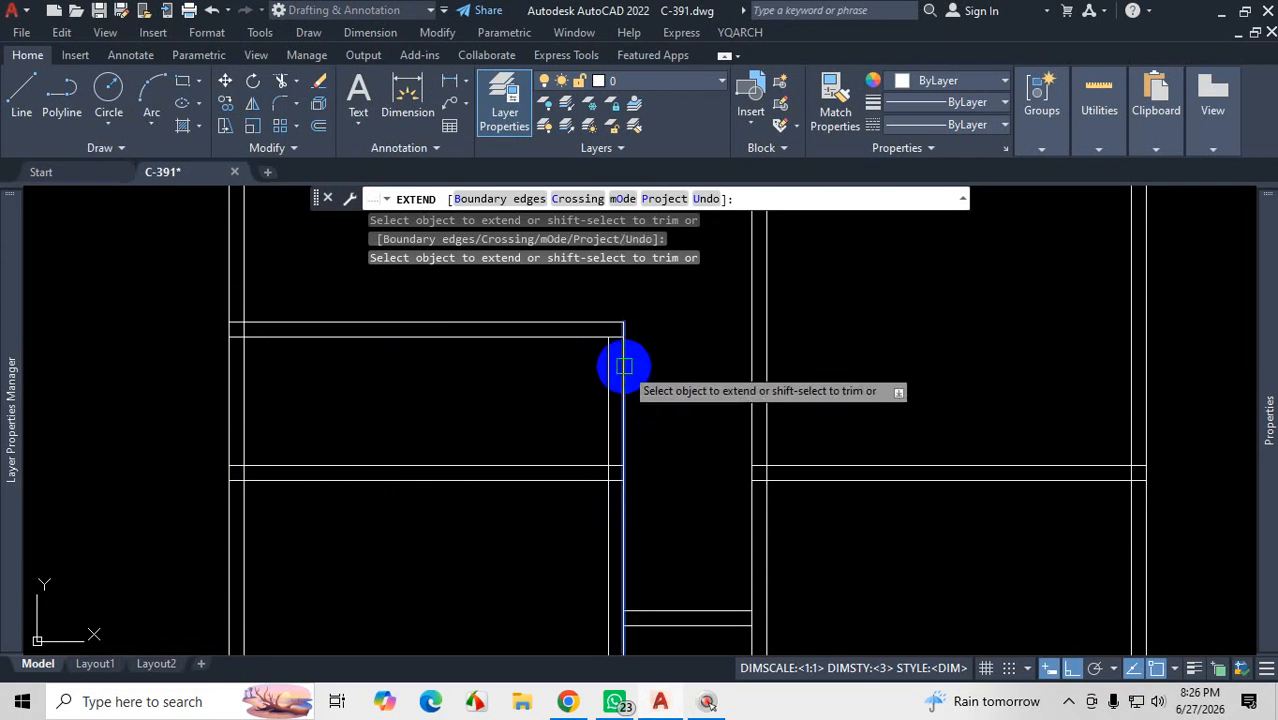
scroll(633, 280, "down", 2)
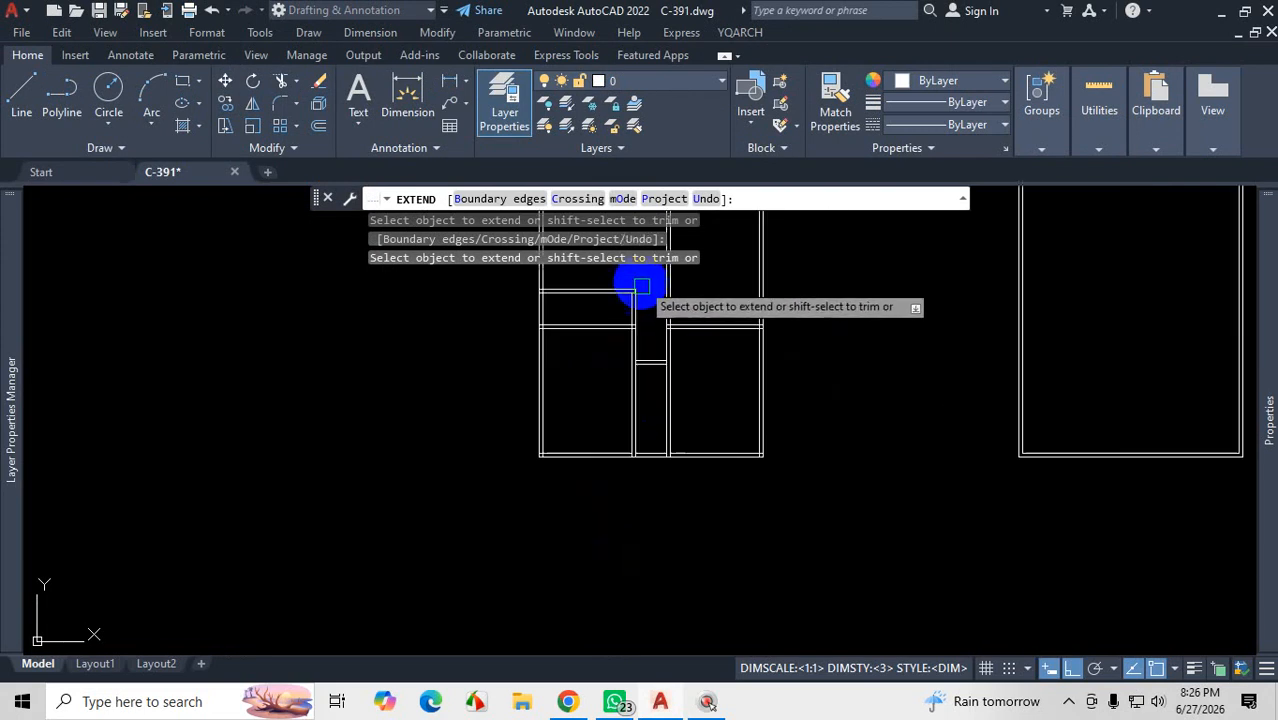
Step: Extend the upper line of the short wall across the lower passage through both adjoining side walls
scroll(642, 442, "up", 5)
left_click(615, 483)
scroll(634, 484, "down", 5)
scroll(638, 399, "up", 4)
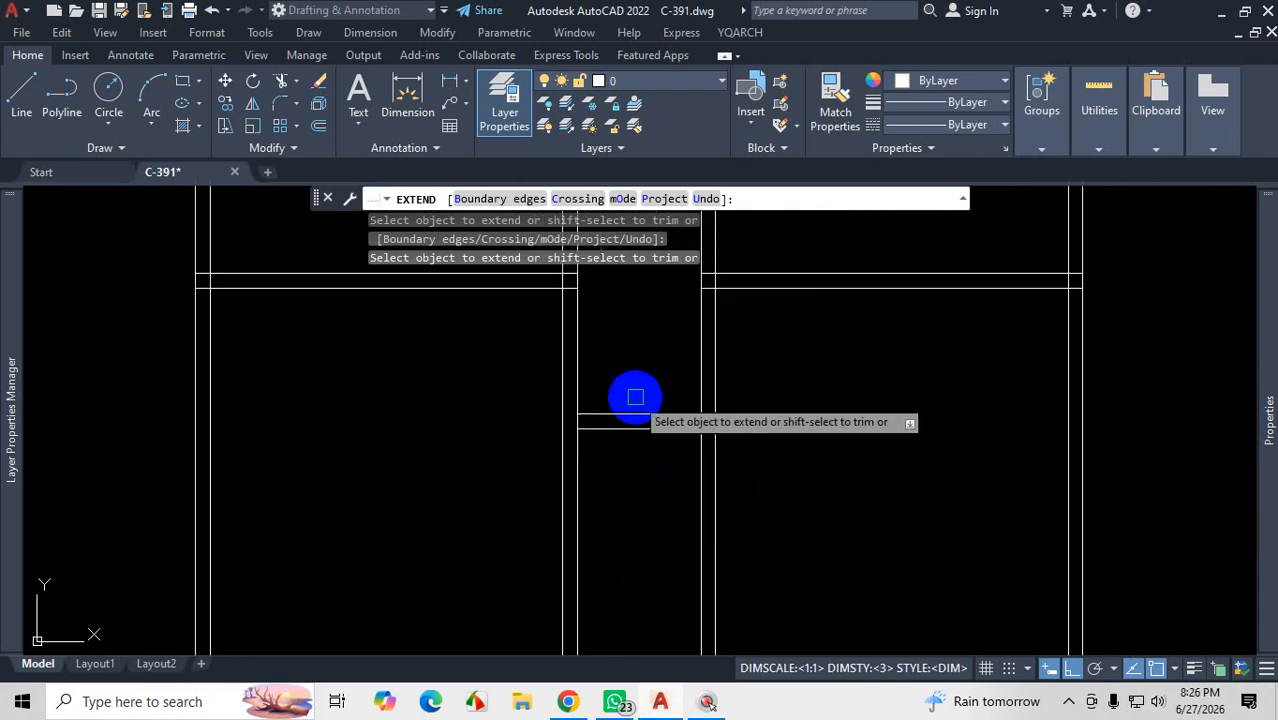
scroll(587, 434, "up", 3)
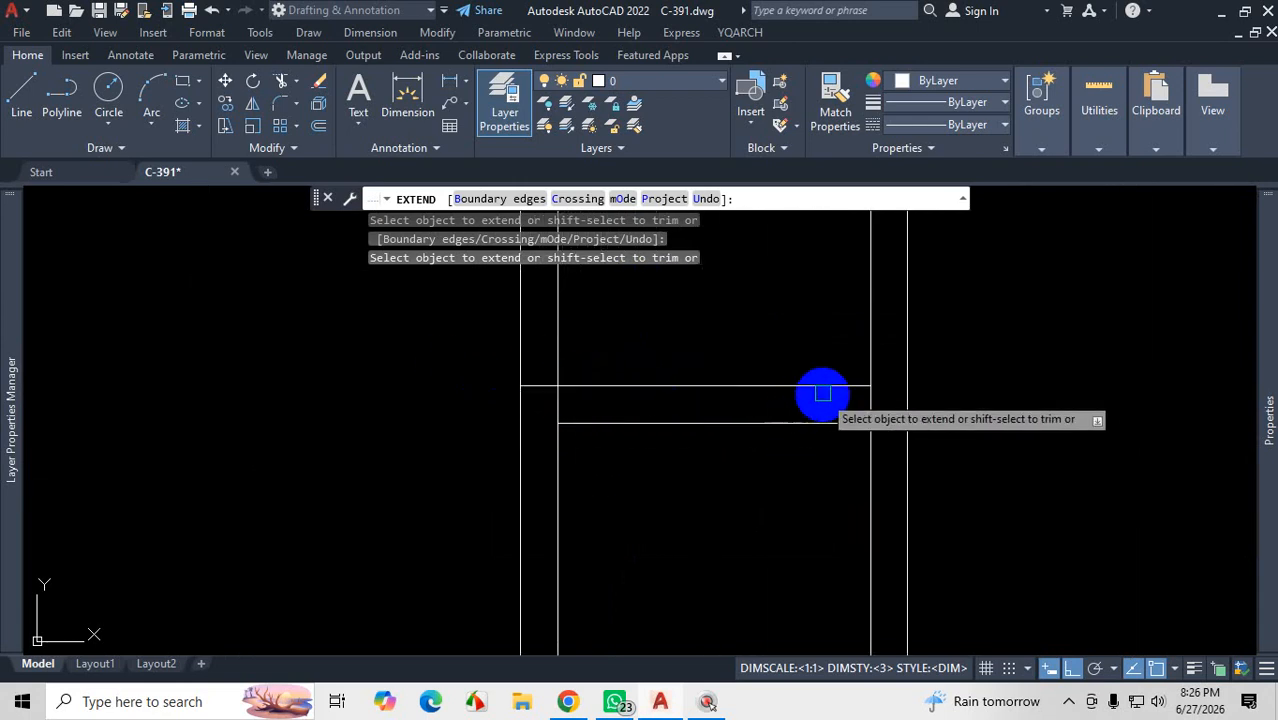
left_click(836, 386)
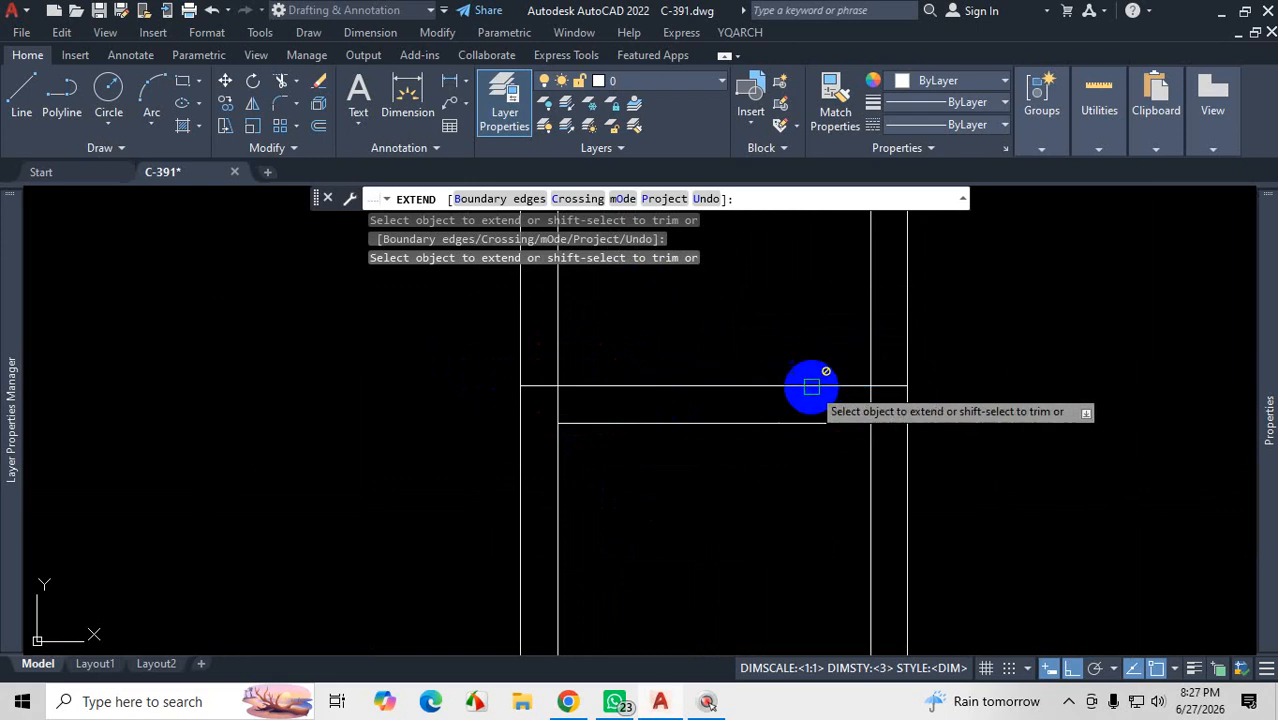
scroll(724, 471, "down", 3)
scroll(690, 328, "down", 1)
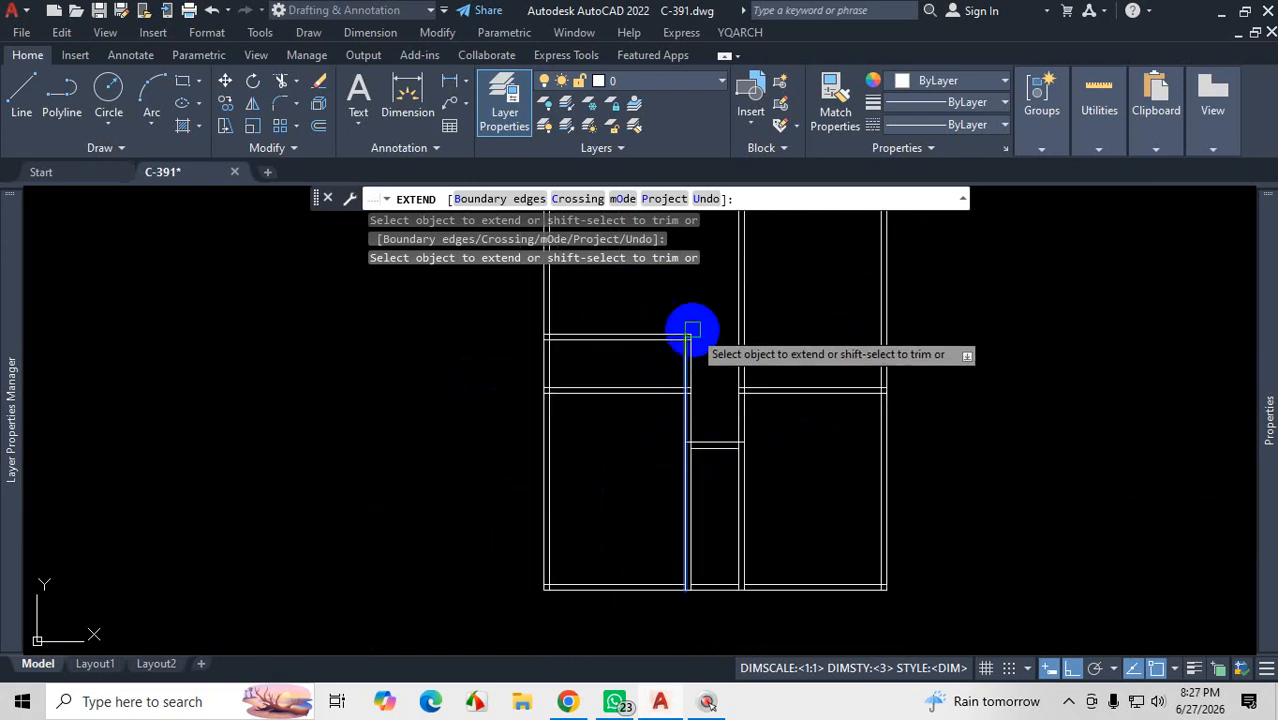
Step: Examine the wall junctions around the narrow toilet and the passage, along with the overall plan
scroll(713, 371, "up", 3)
scroll(727, 434, "down", 4)
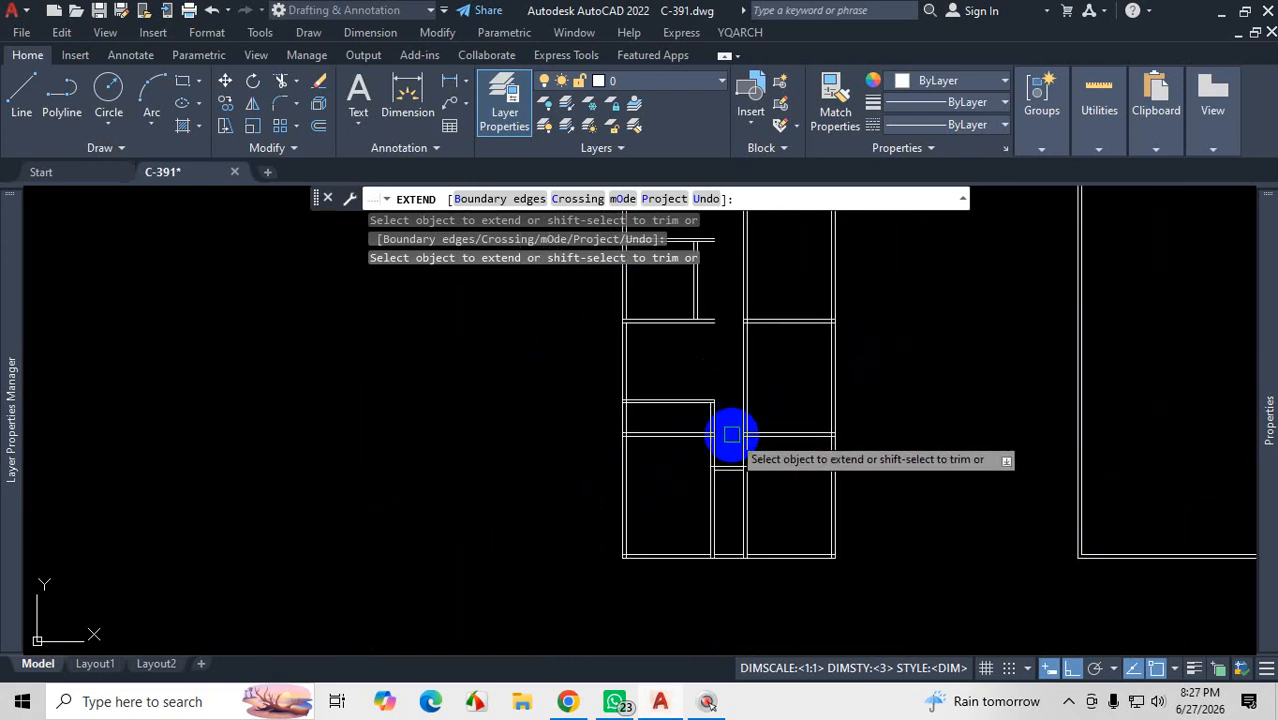
scroll(730, 352, "up", 4)
scroll(732, 410, "down", 2)
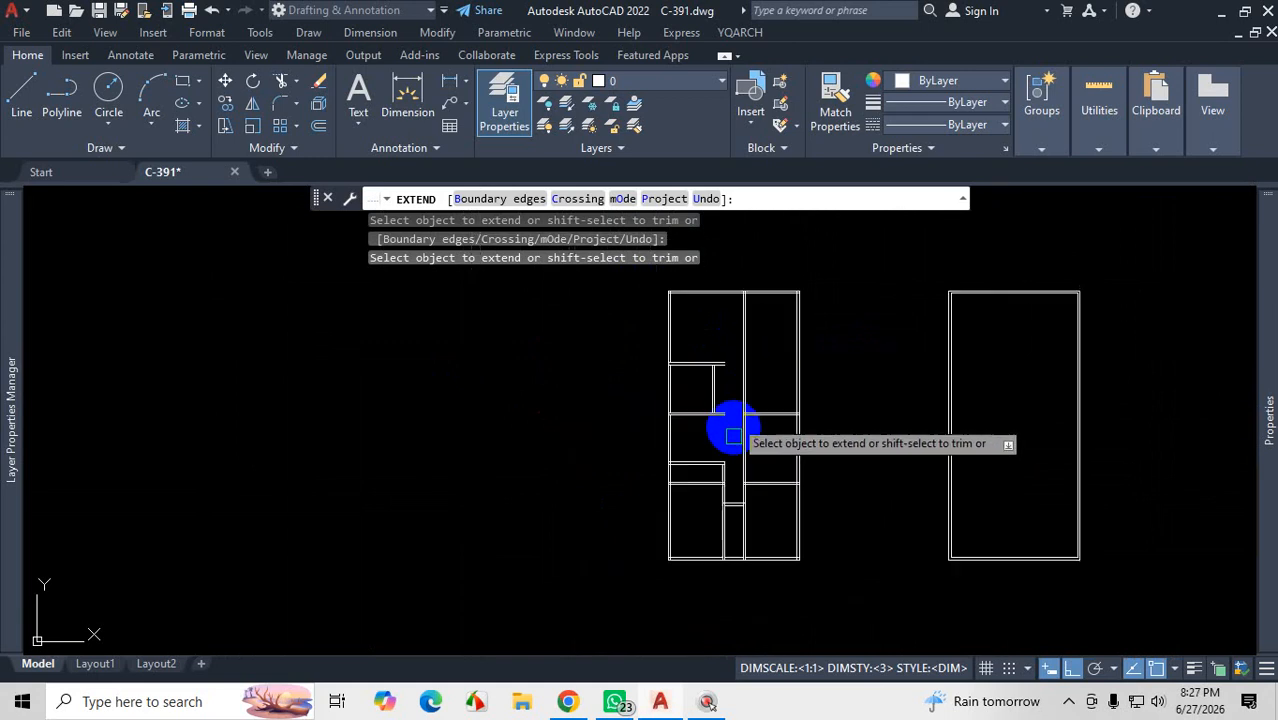
scroll(727, 460, "up", 5)
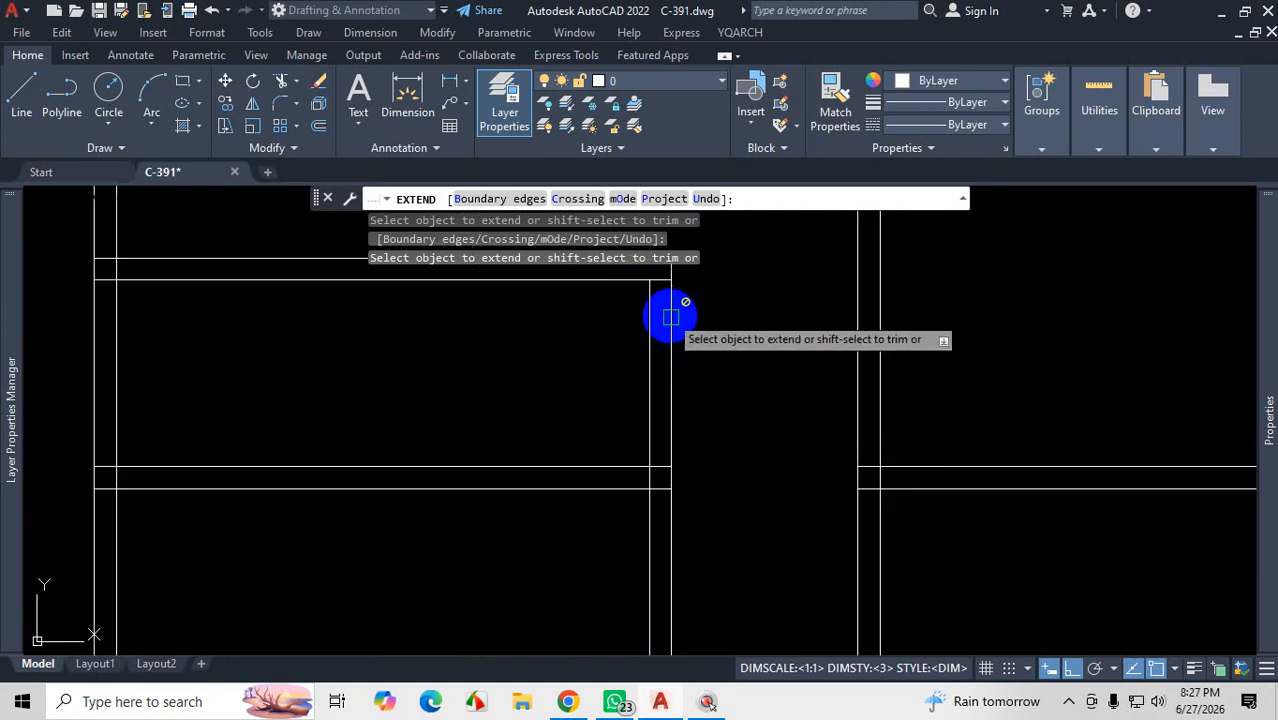
scroll(719, 391, "down", 5)
scroll(730, 385, "down", 4)
scroll(734, 381, "up", 4)
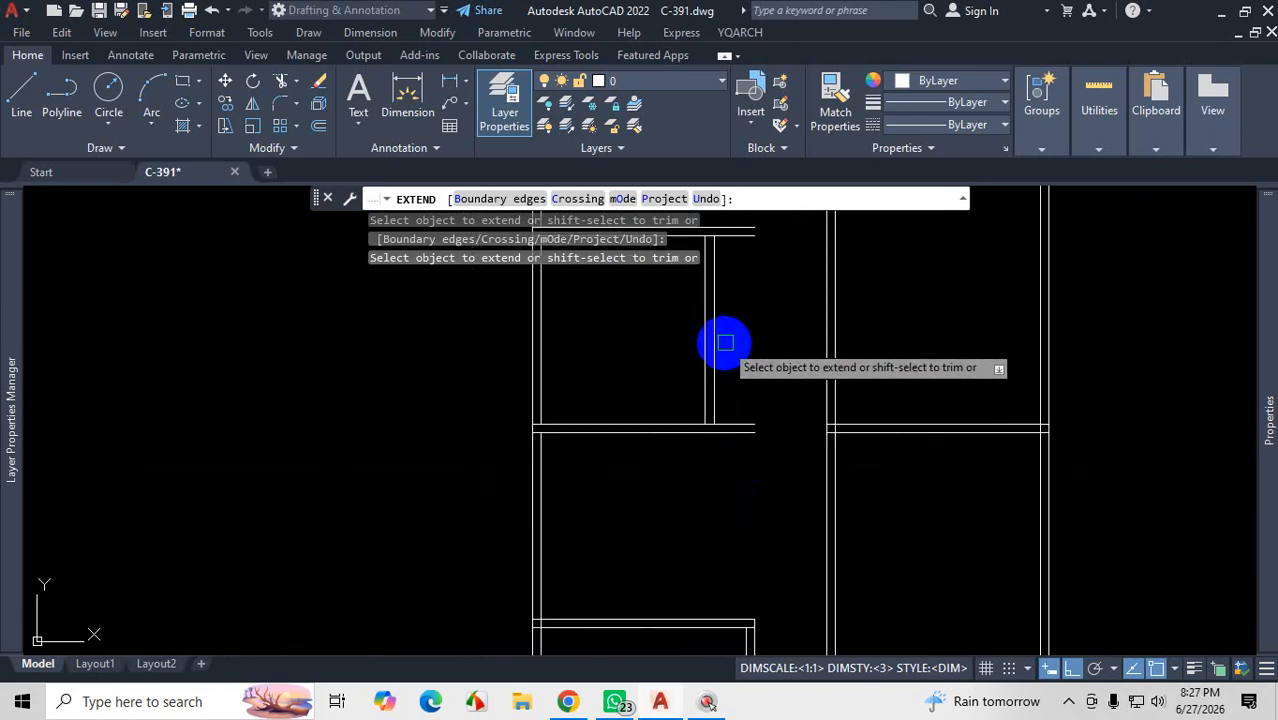
middle_click_drag(722, 340, 747, 516)
key("ctrl+1")
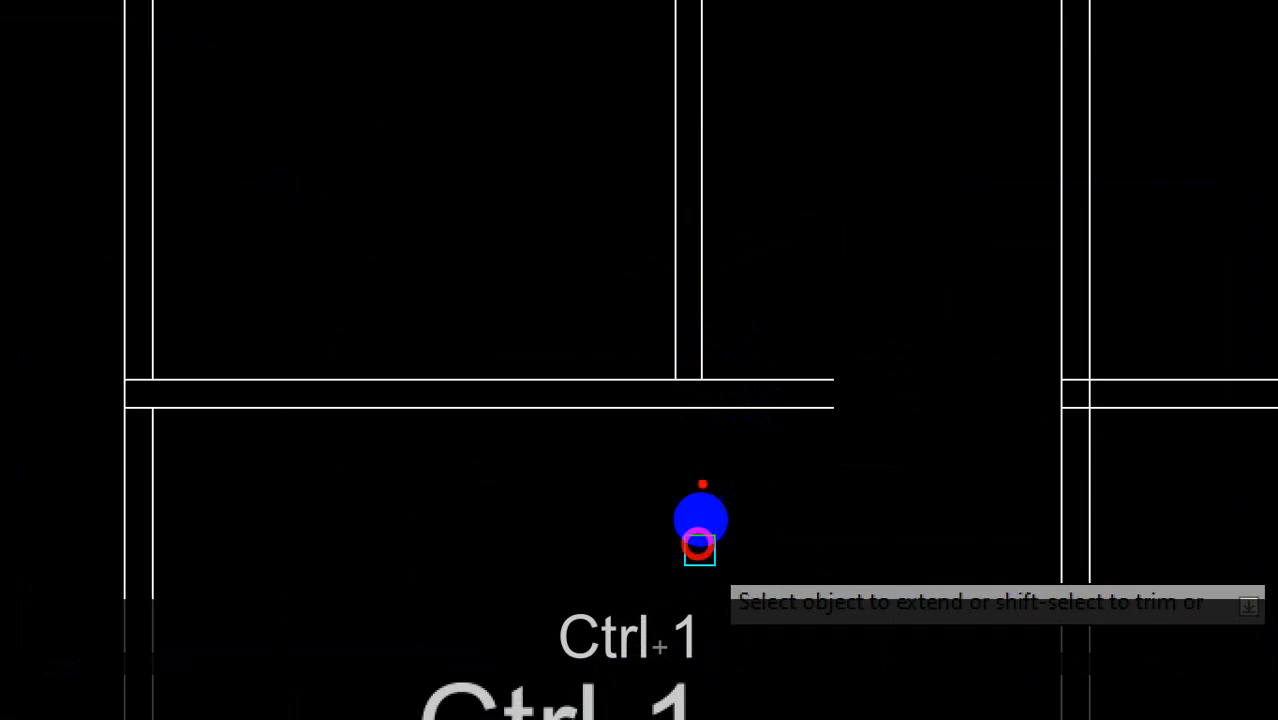
left_click_drag(790, 358, 773, 384)
left_click_drag(752, 359, 828, 408)
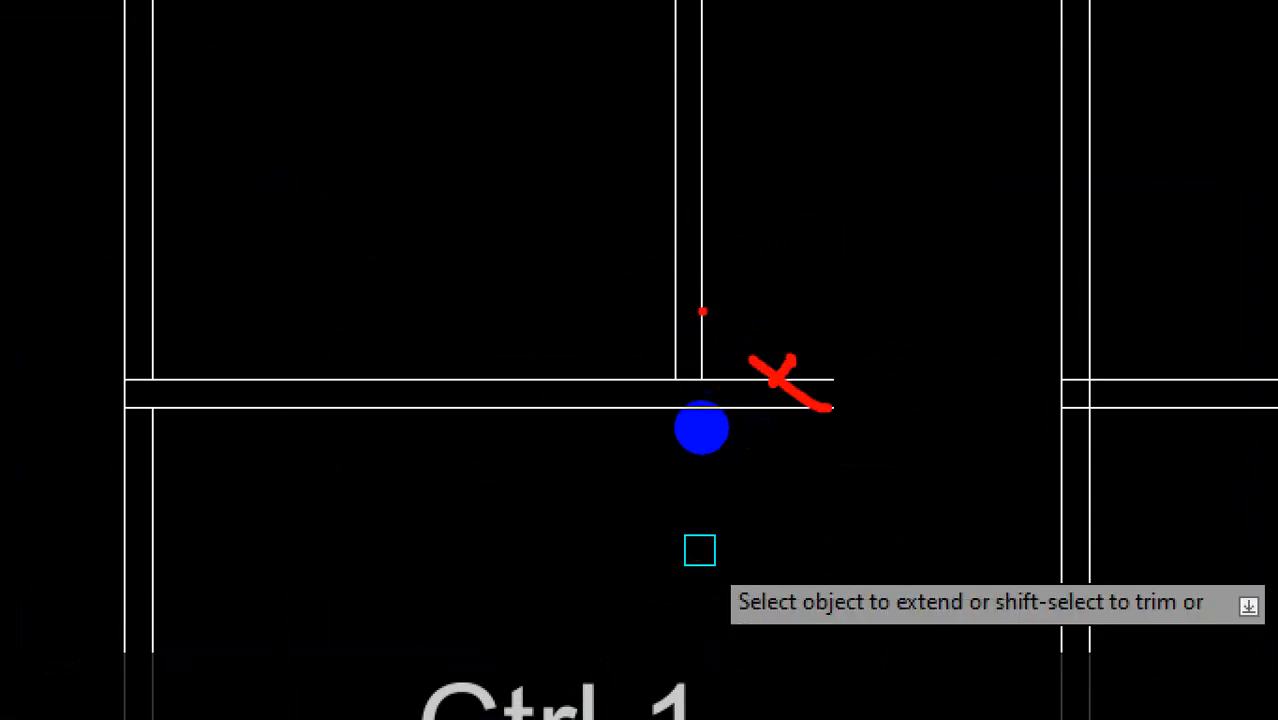
mouse_move(700, 308)
left_mouse_down()
mouse_move(707, 402)
mouse_move(581, 408)
left_mouse_up()
left_click_drag(670, 290, 676, 404)
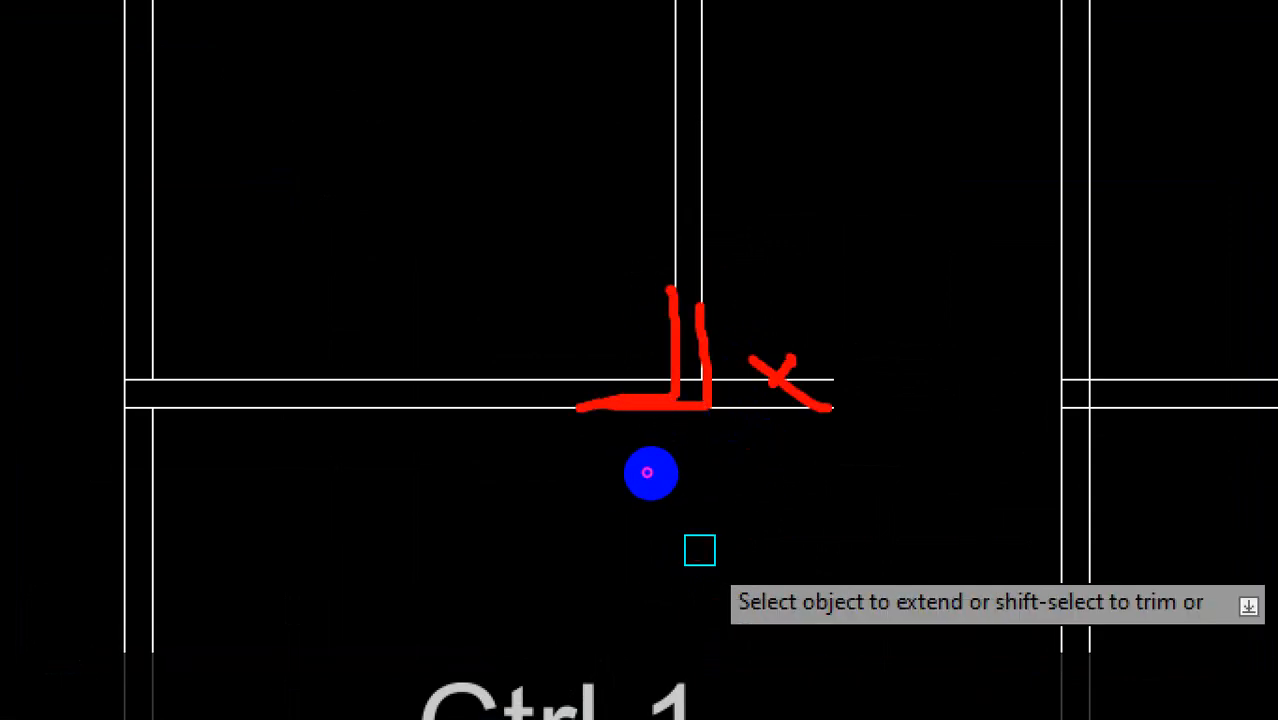
left_click_drag(712, 452, 754, 471)
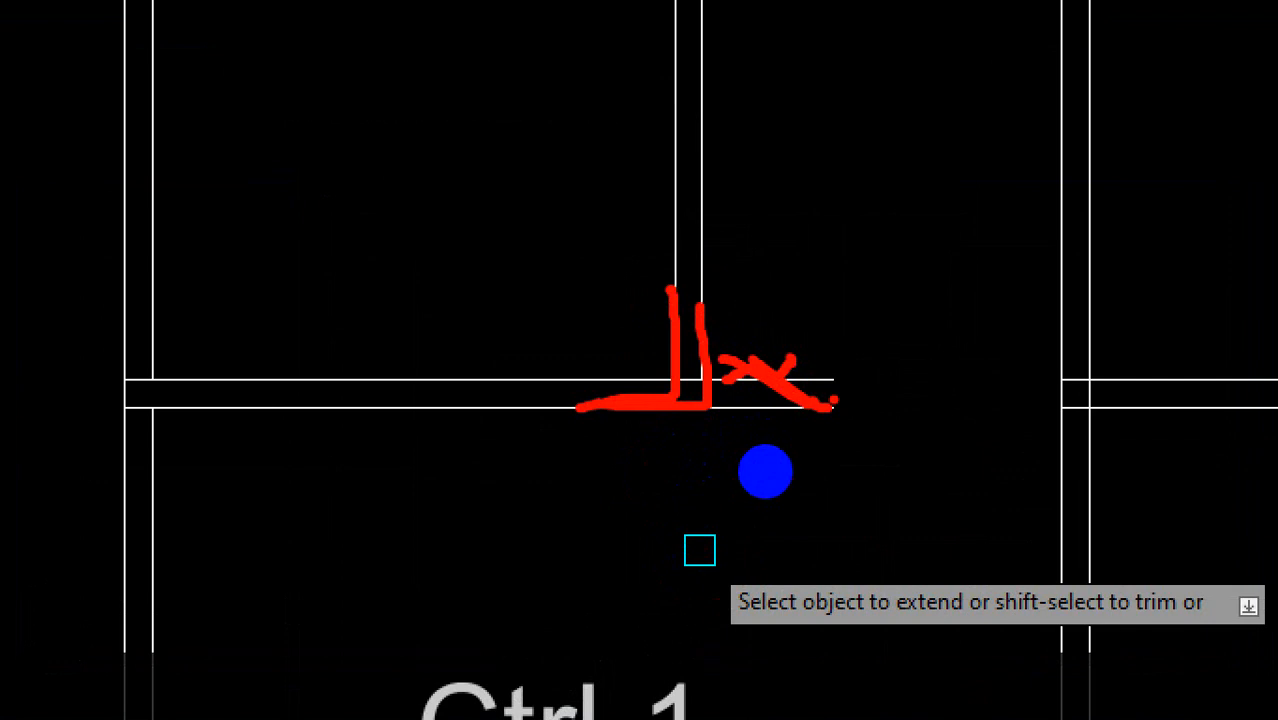
key("Escape")
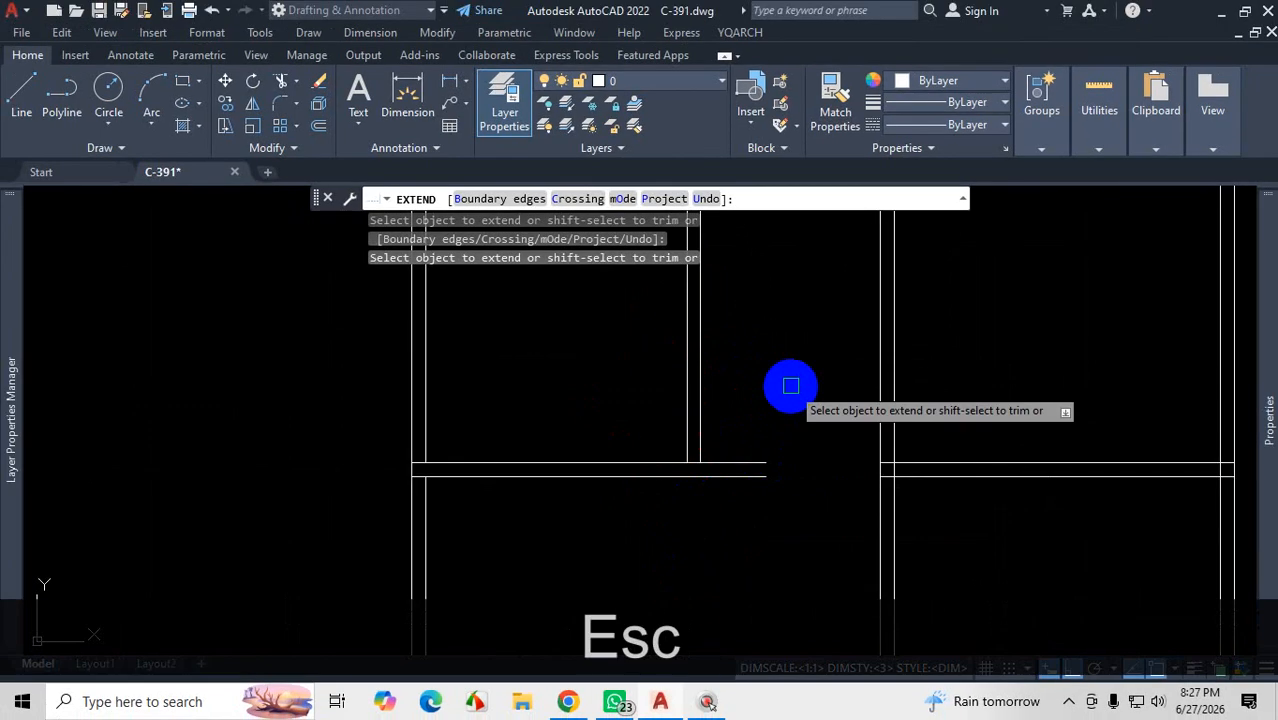
key("ctrl+1")
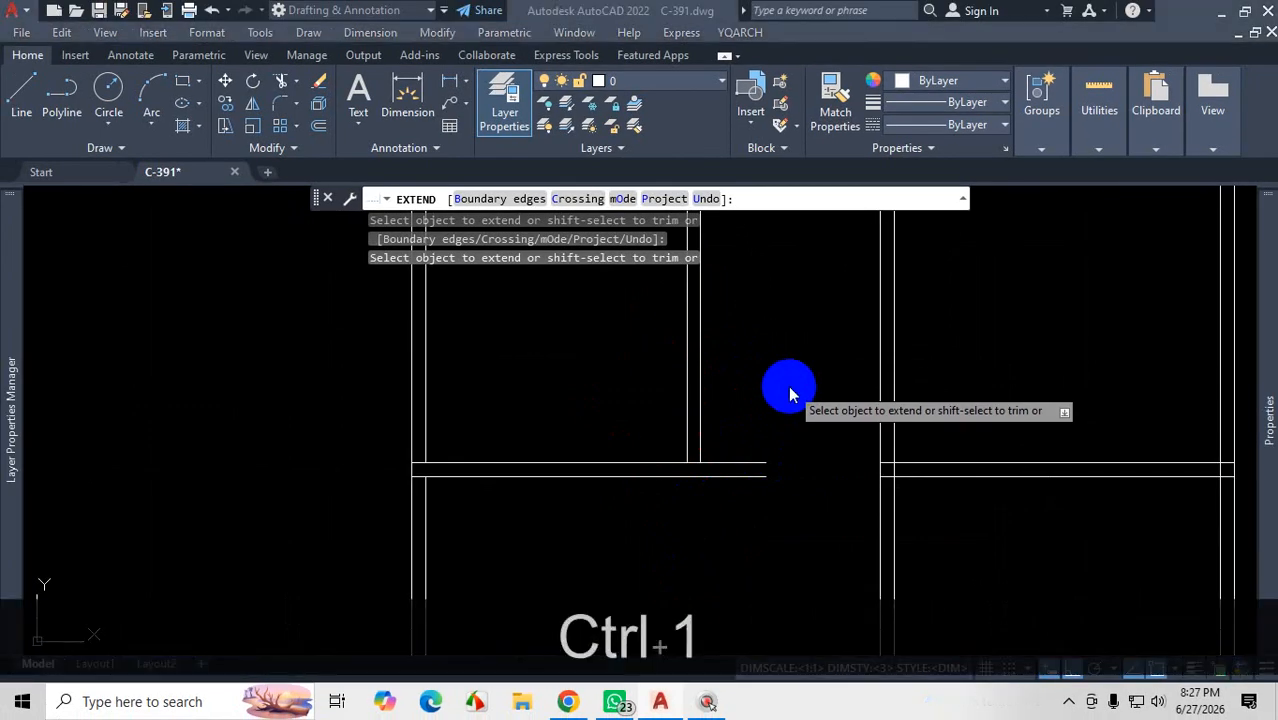
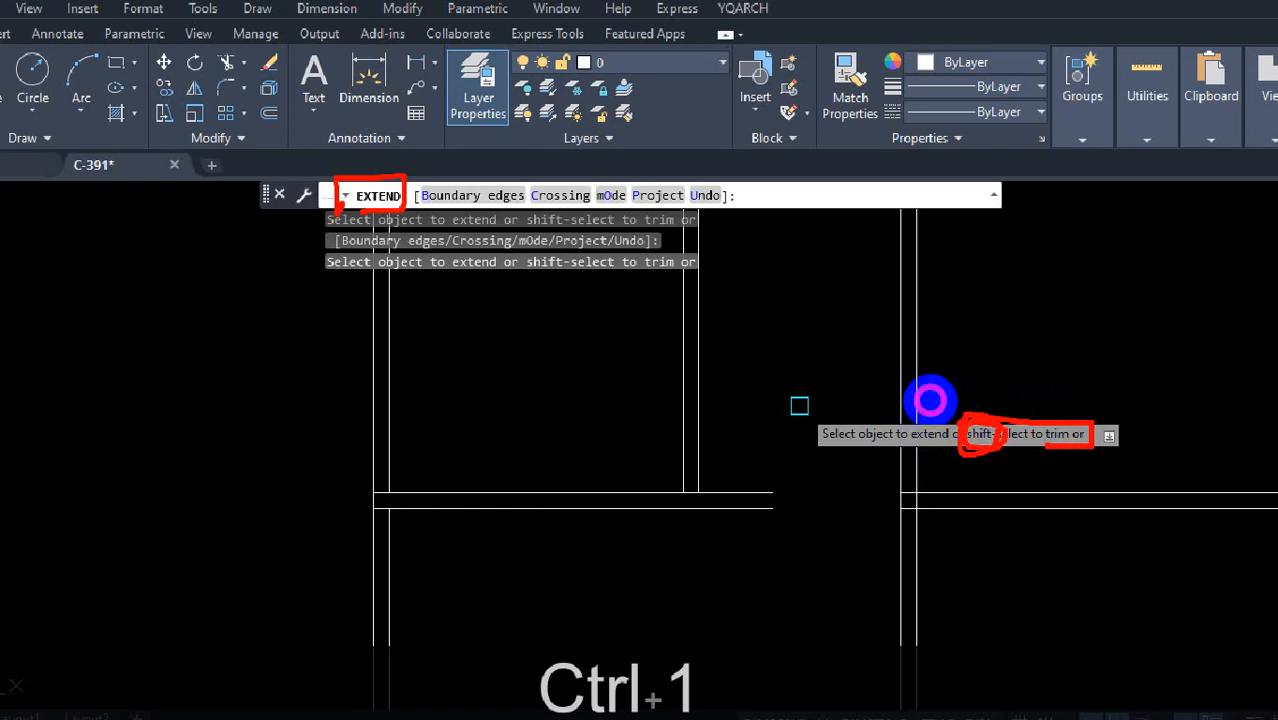
key("Escape")
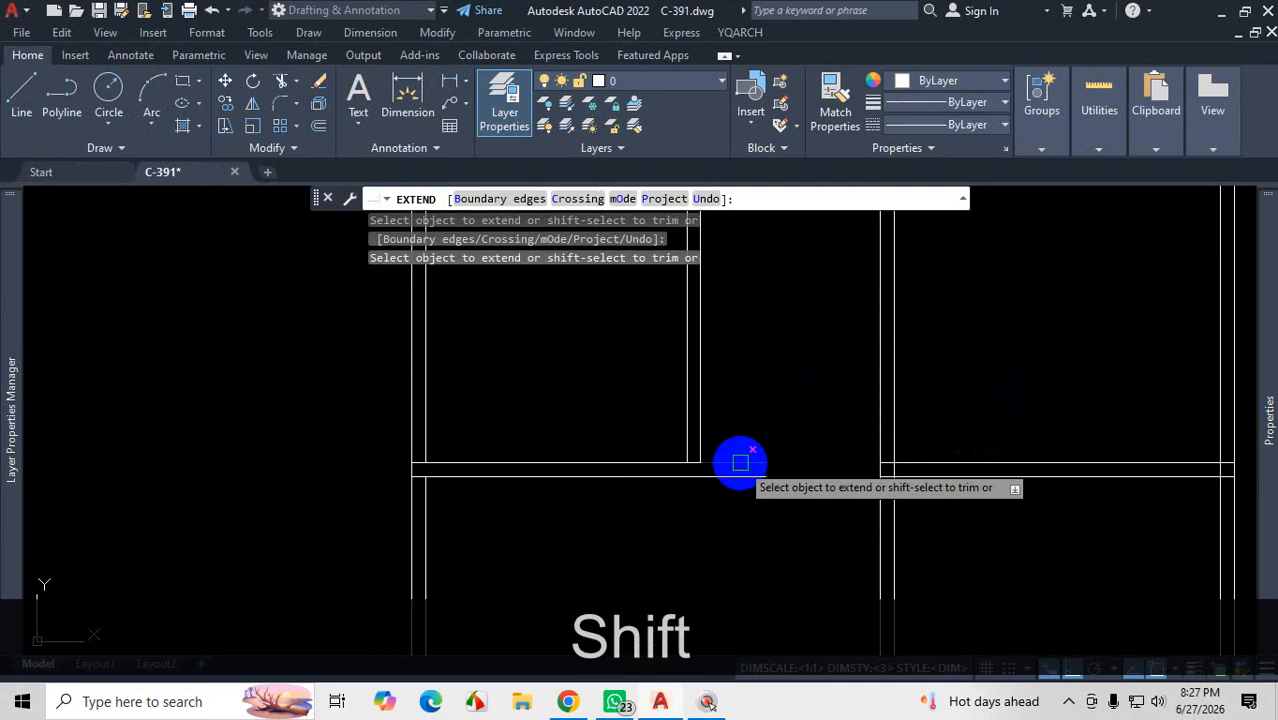
Step: Trim the upper line of the lower wall where it overhangs the right wall of the left column's second room from the top
left_click(807, 466, "shift")
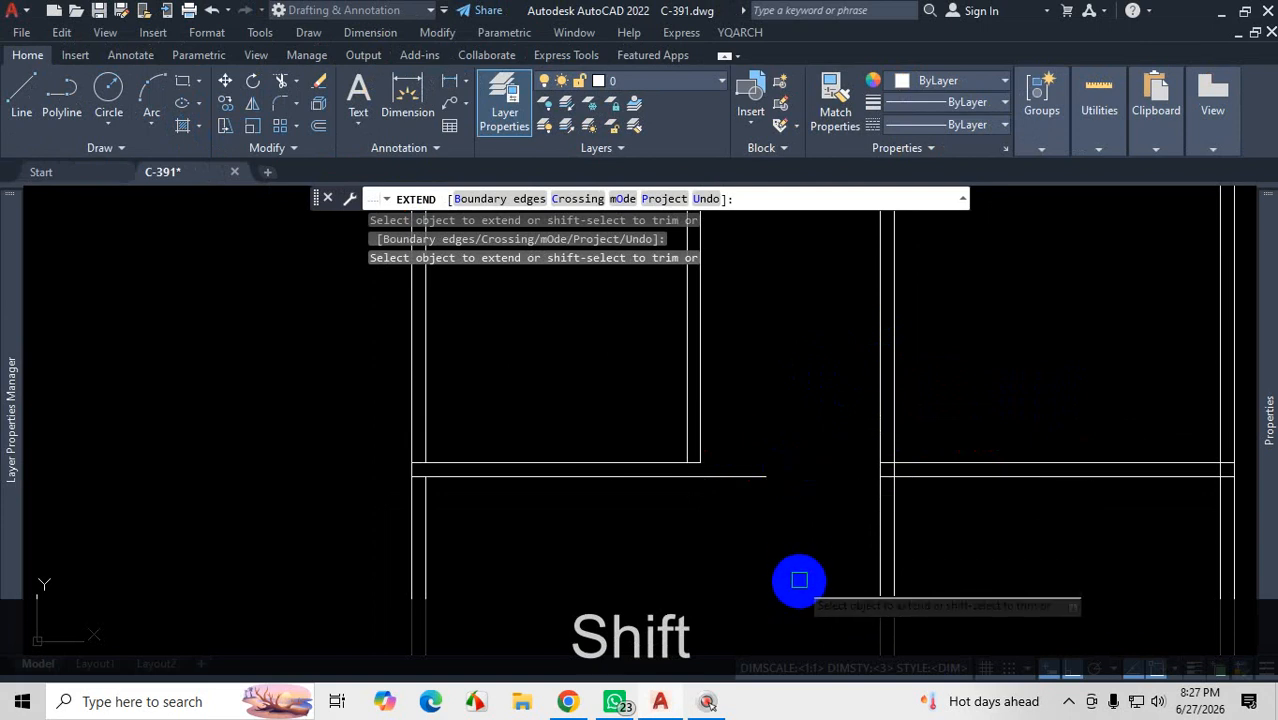
scroll(716, 484, "up", 2)
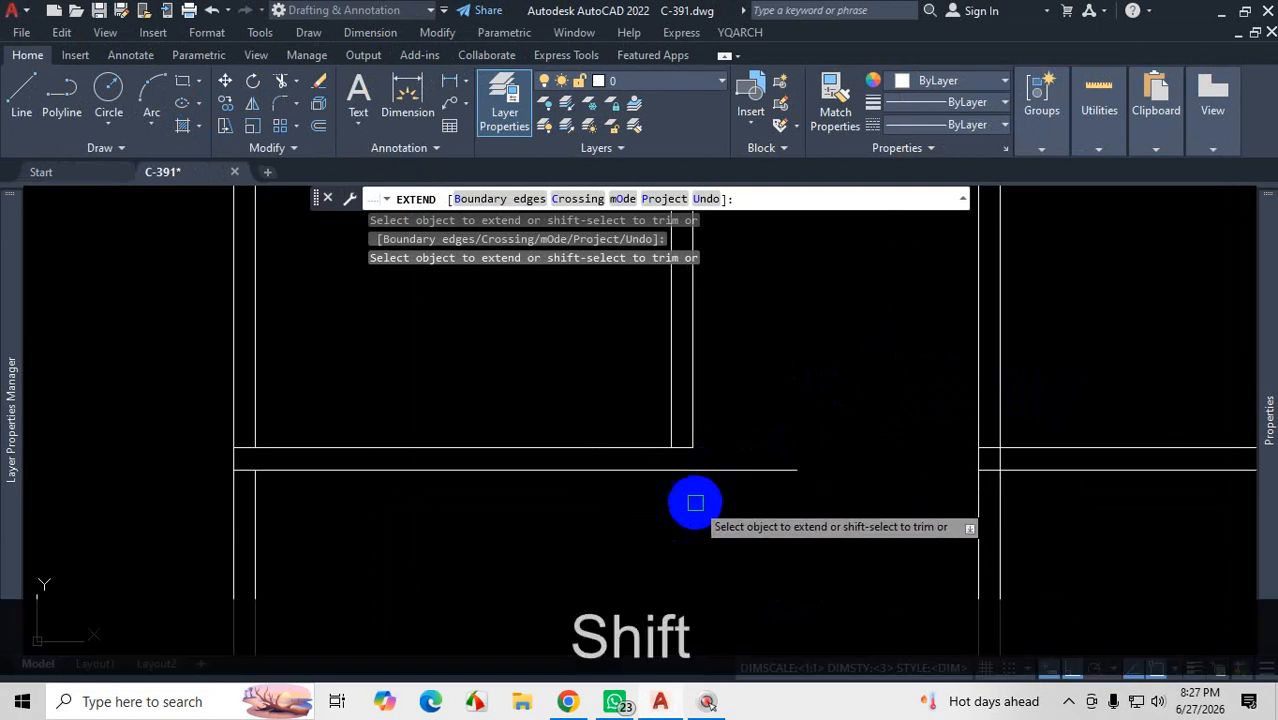
key("ctrl")
key("ctrl+1")
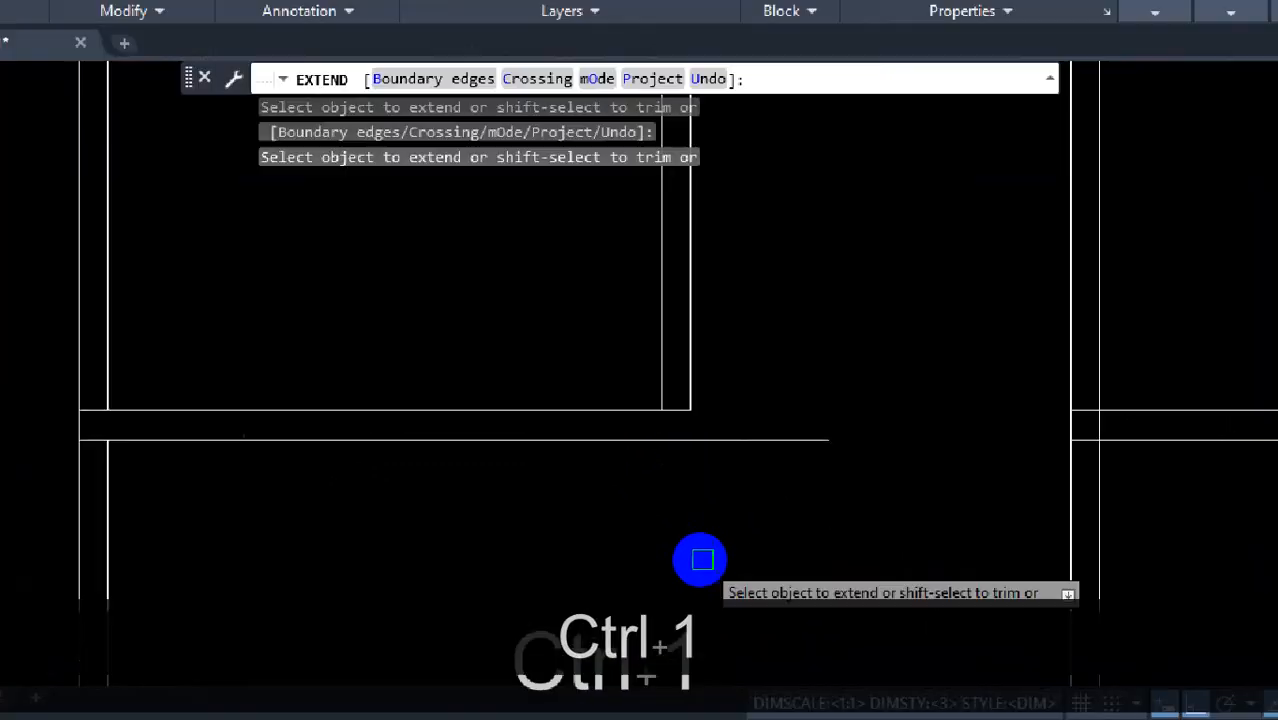
left_click(698, 557)
left_click_drag(685, 443, 686, 476)
left_click_drag(751, 442, 722, 473)
left_click_drag(722, 455, 763, 493)
key("Escape")
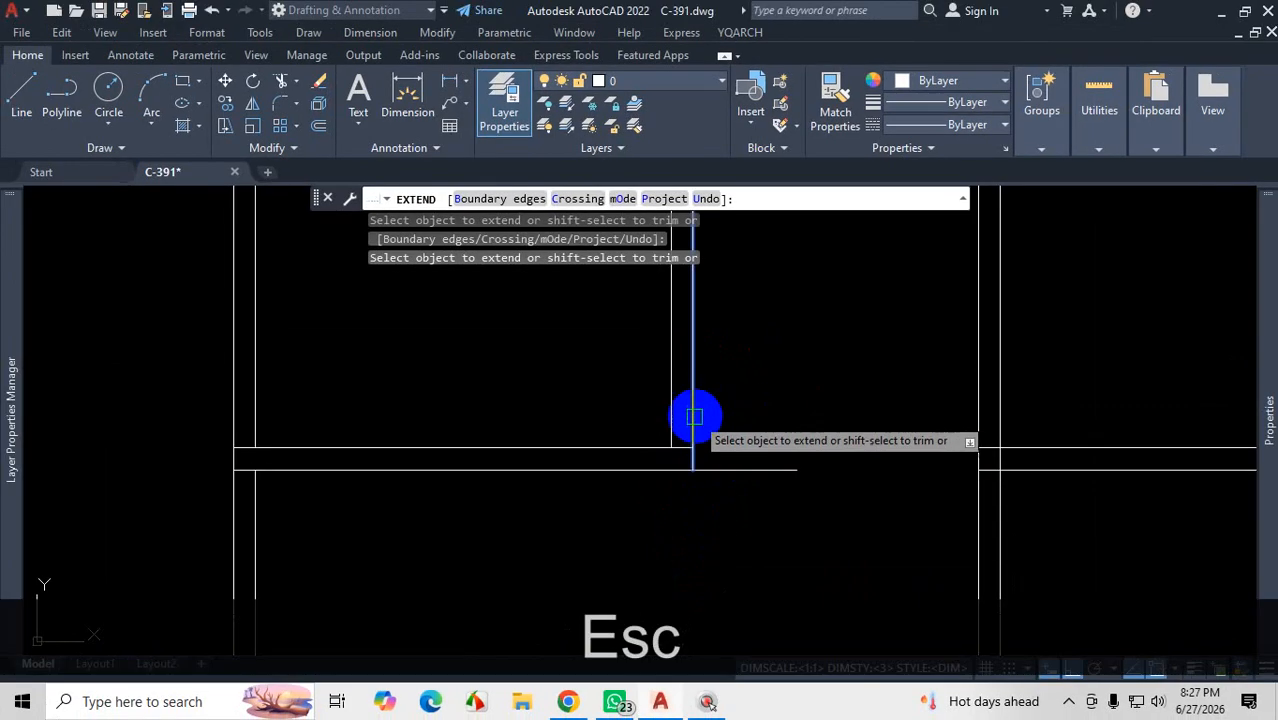
Step: Close the same room's lower right corner by extending its outer vertical line to the lower wall line and trimming that line's overhang
left_click(692, 424)
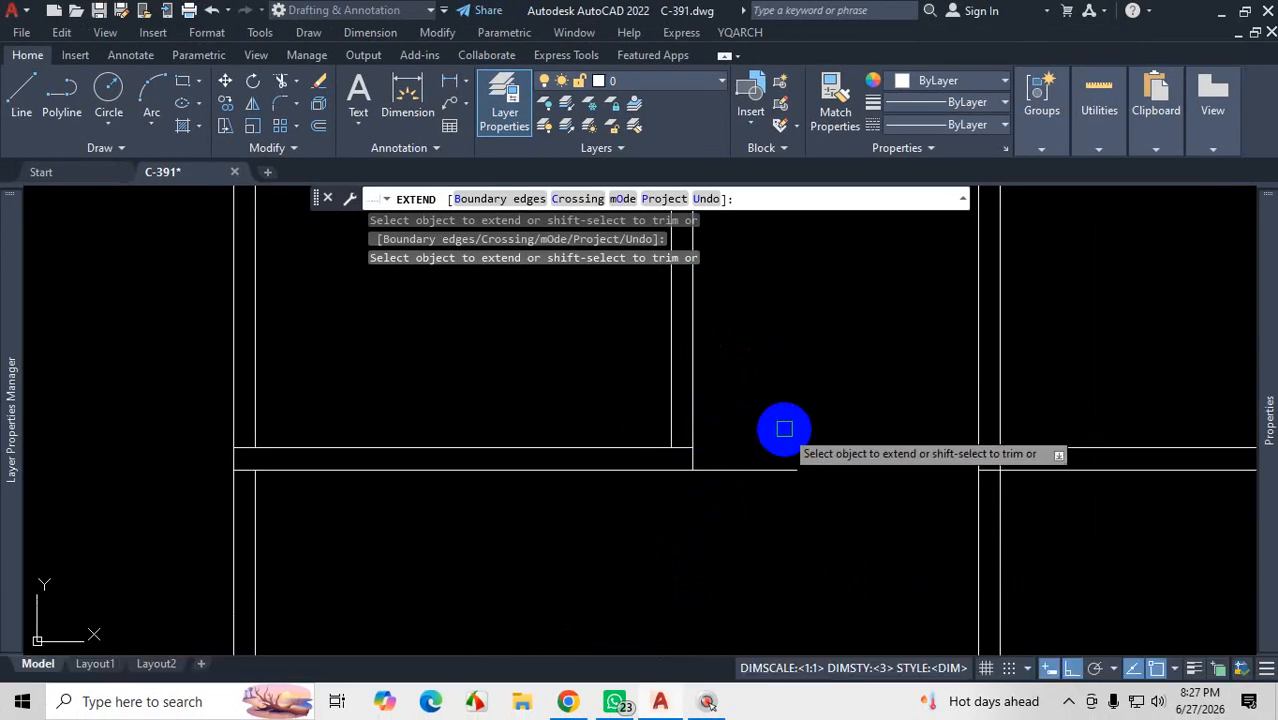
left_click(752, 470, "shift")
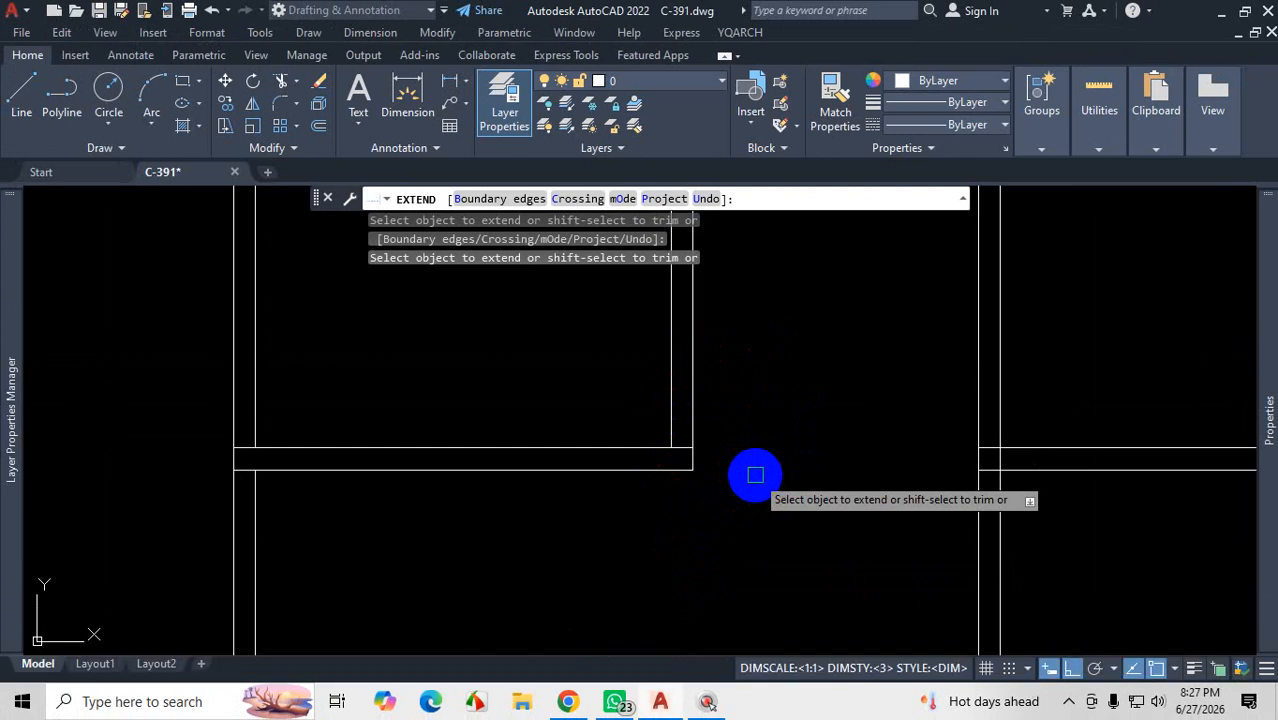
key("Escape")
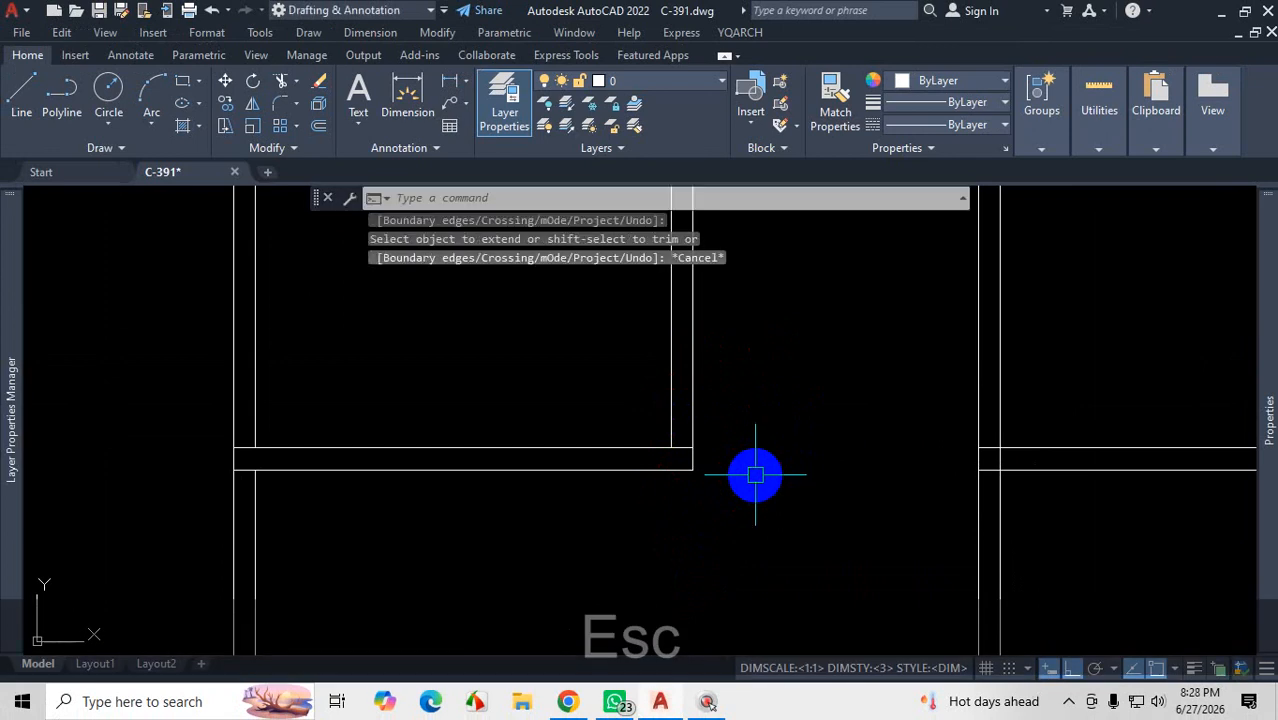
Step: Close the same room's upper right corner by extending its outer vertical line to the upper wall line and trimming both horizontal overhangs
type("TR")
key("Return")
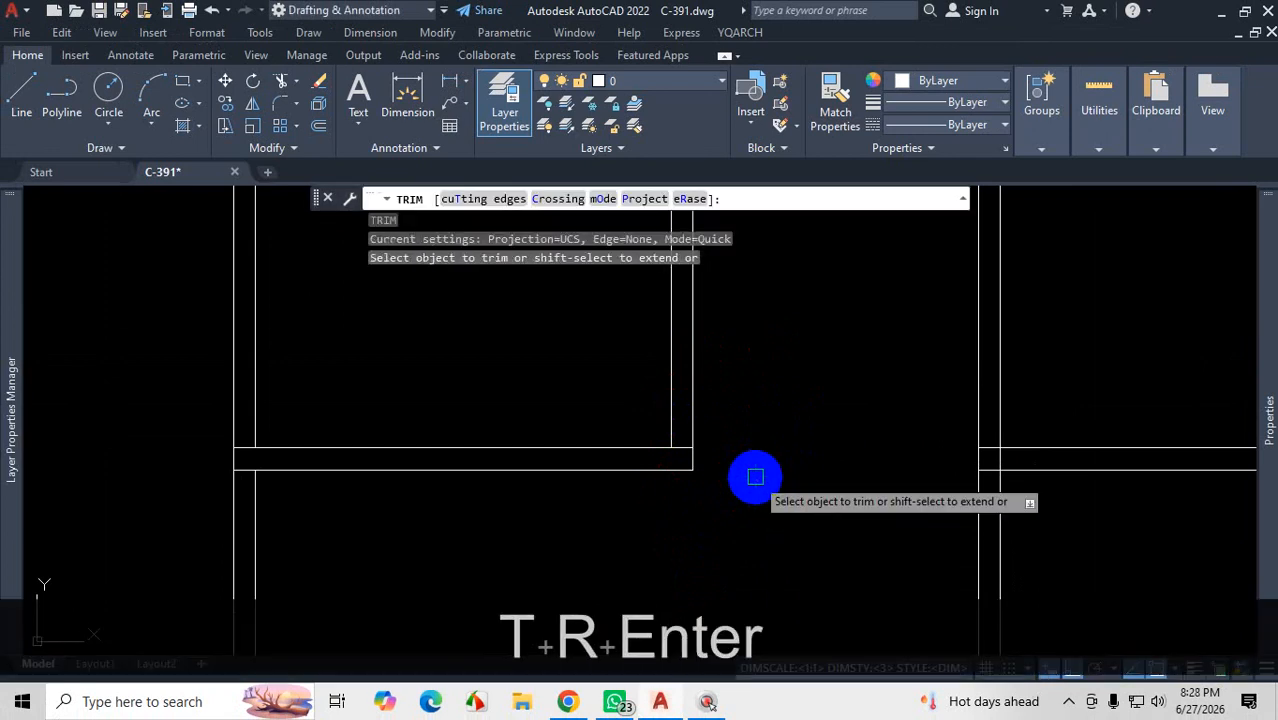
scroll(753, 474, "down", 6)
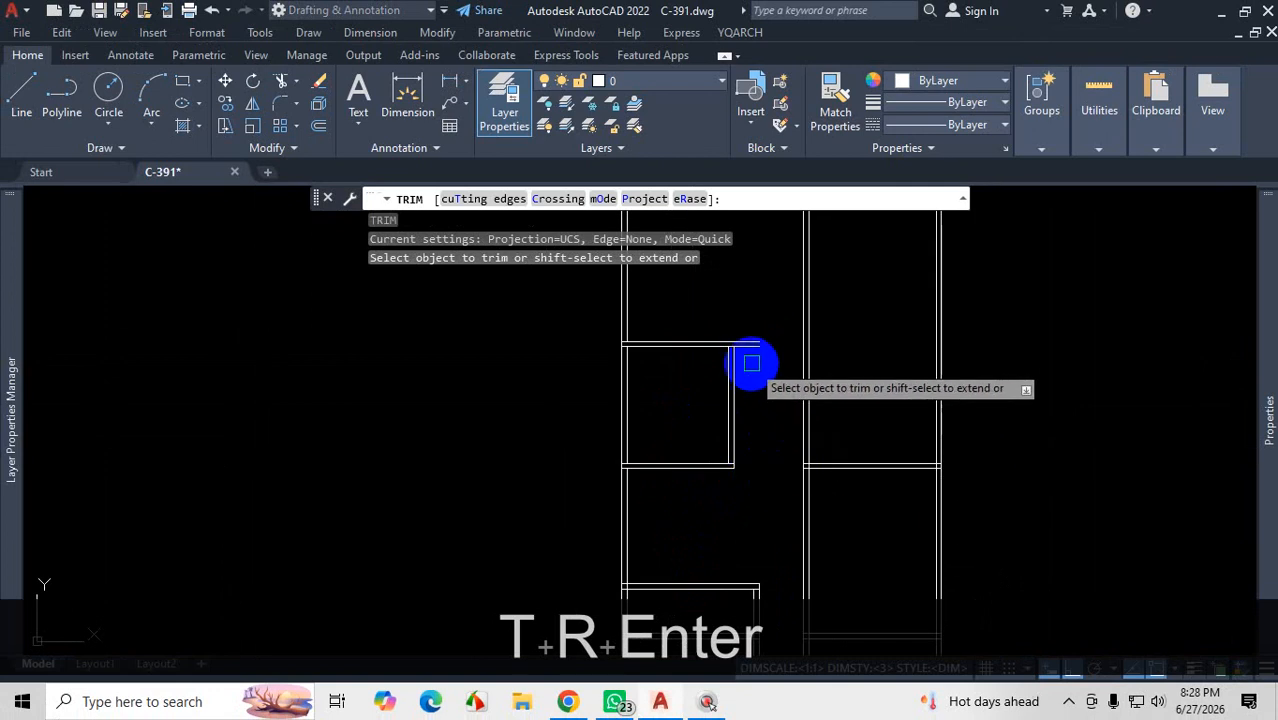
scroll(745, 340, "up", 6)
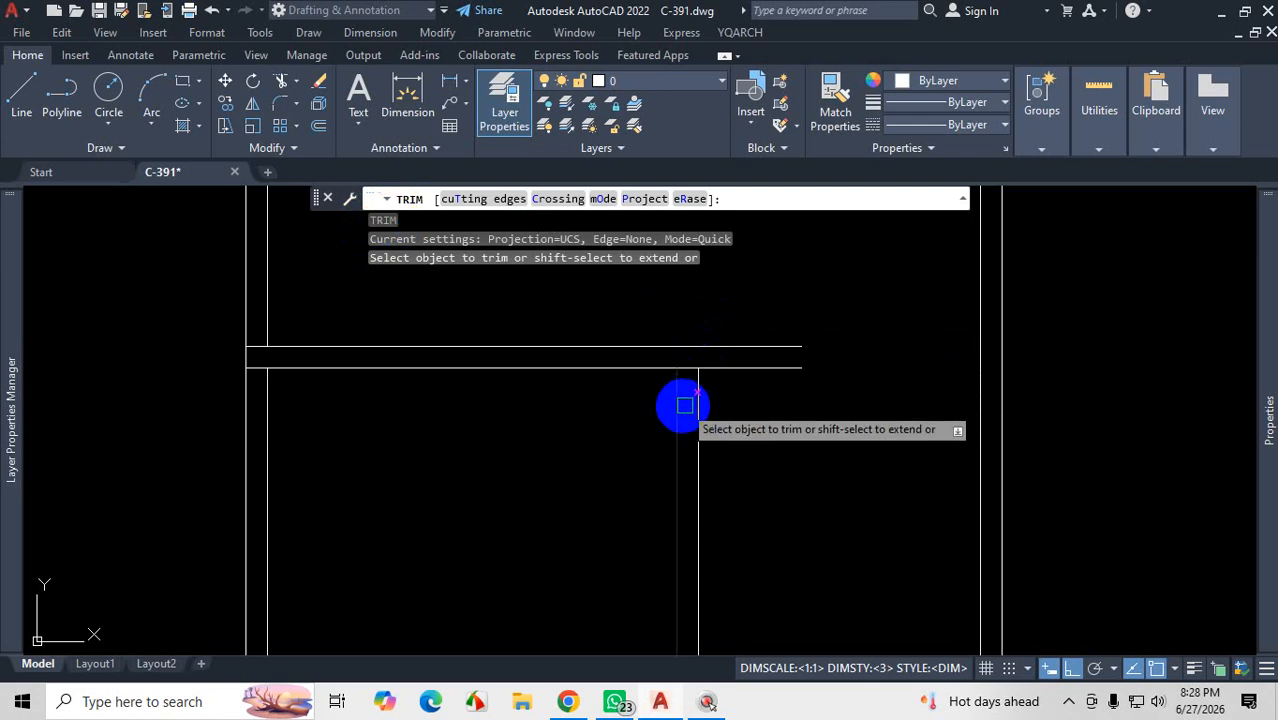
key("shift")
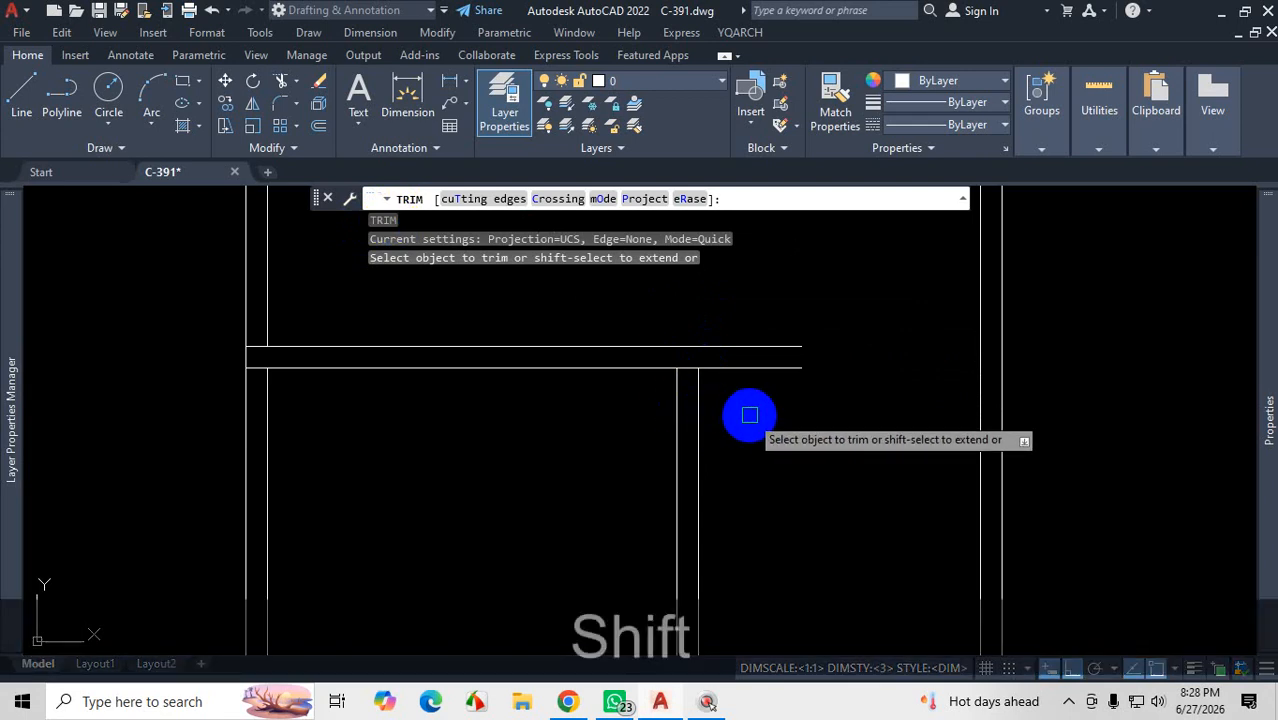
left_click(702, 392, "shift")
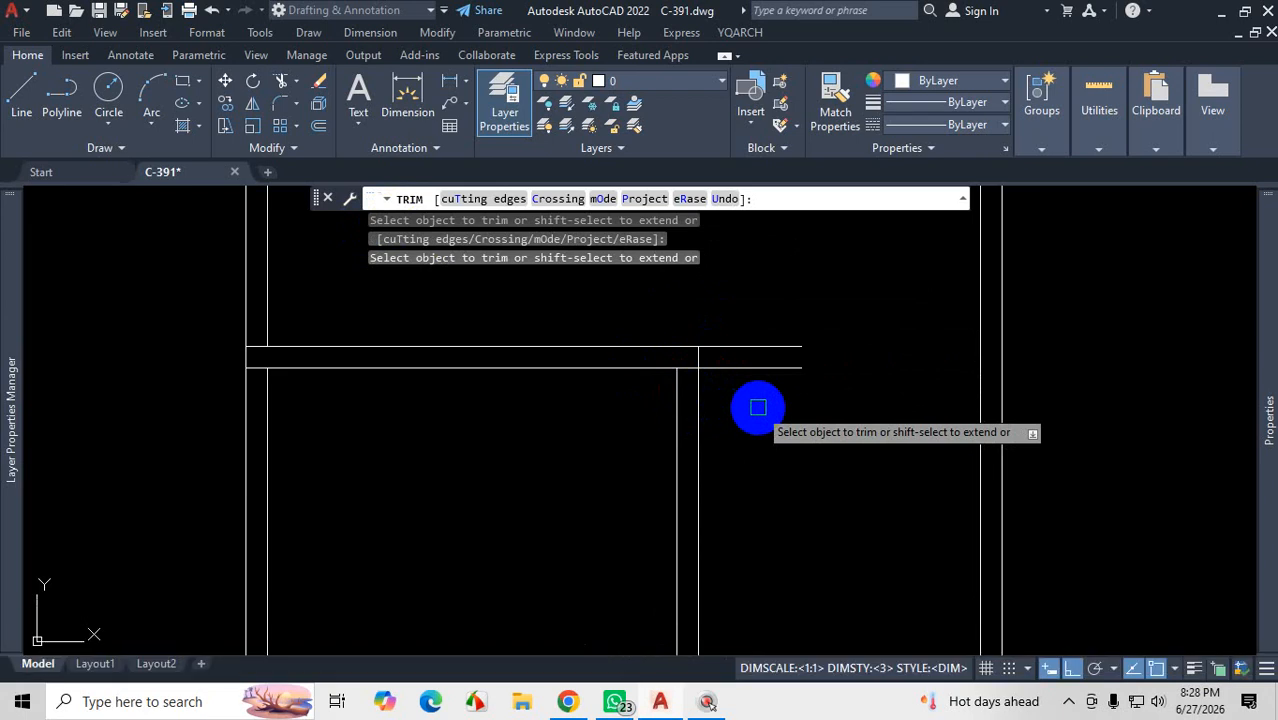
scroll(720, 395, "down", 2)
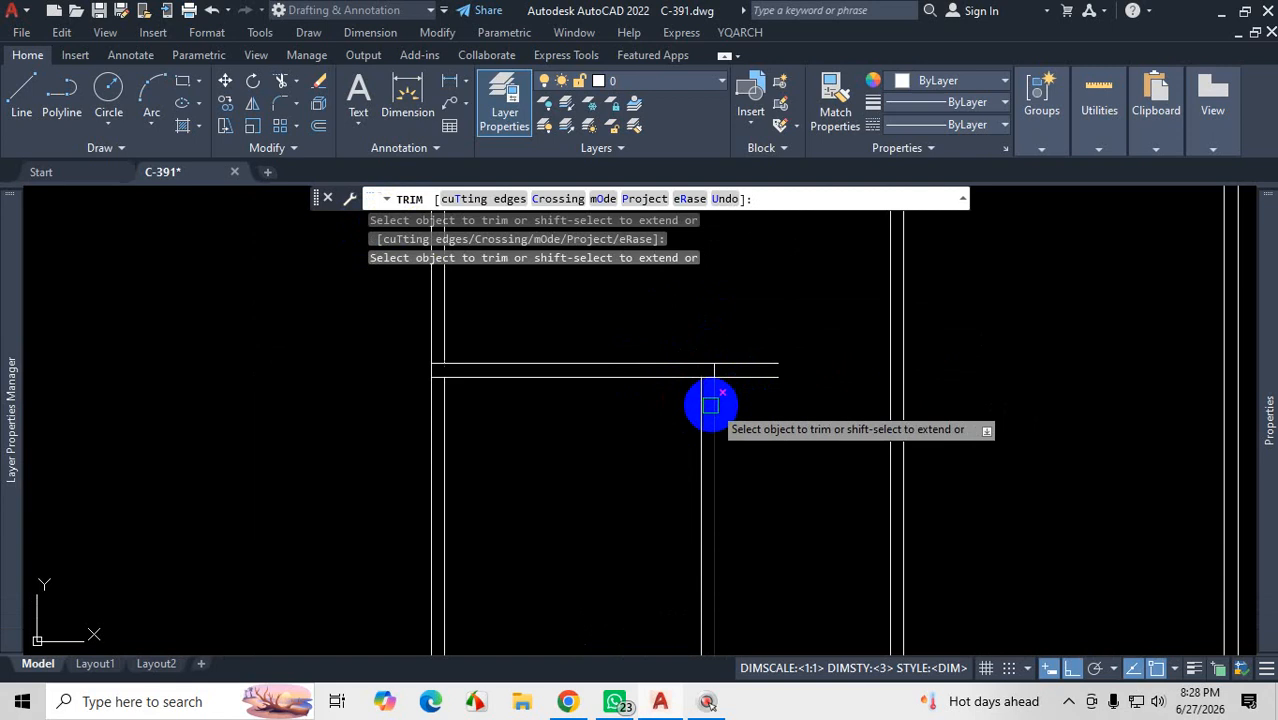
left_click(756, 378)
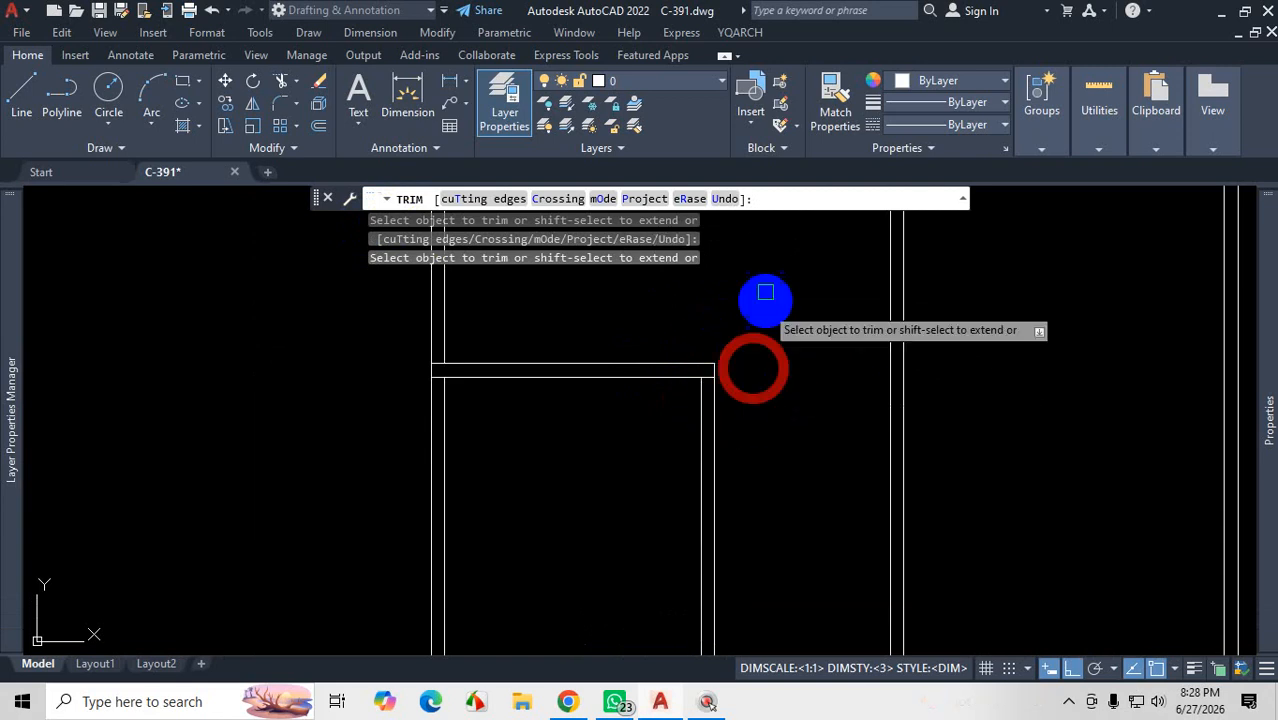
scroll(762, 300, "down", 2)
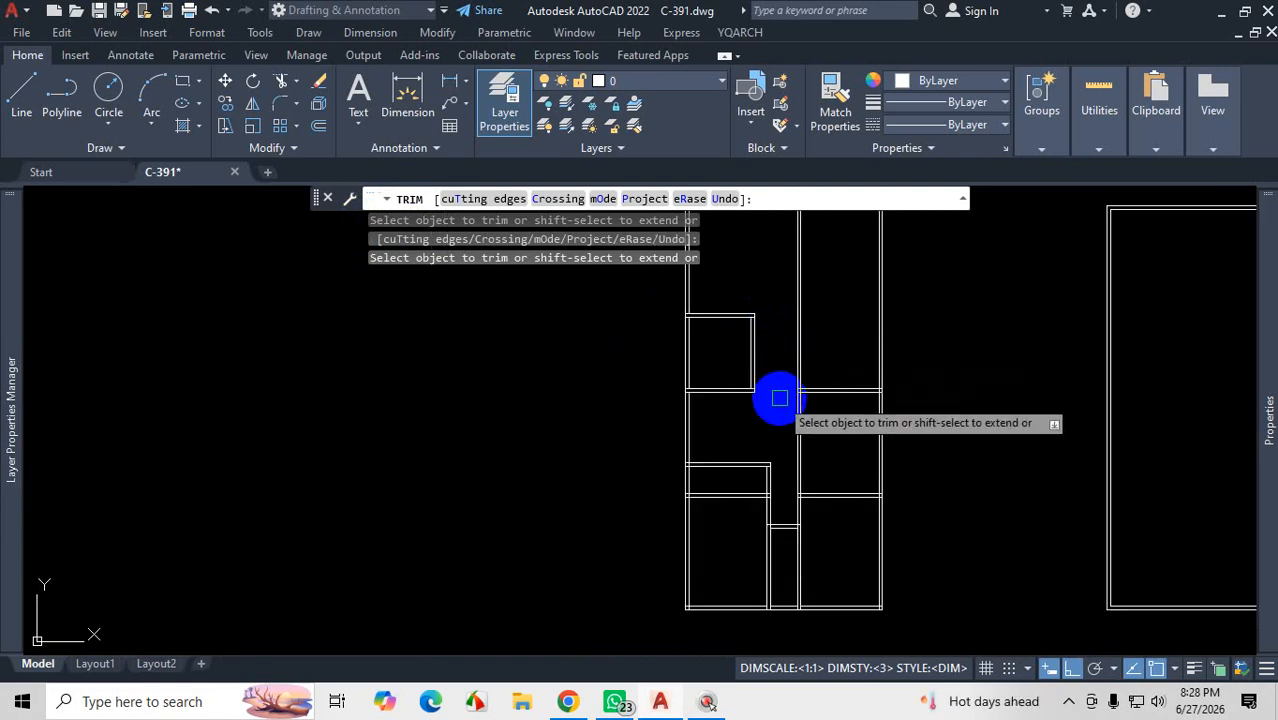
Step: Leave the Trim command and examine the wall corners and junctions of the left column's second room and the narrow room below it
scroll(772, 500, "up", 2)
key("Escape")
scroll(755, 425, "up", 2)
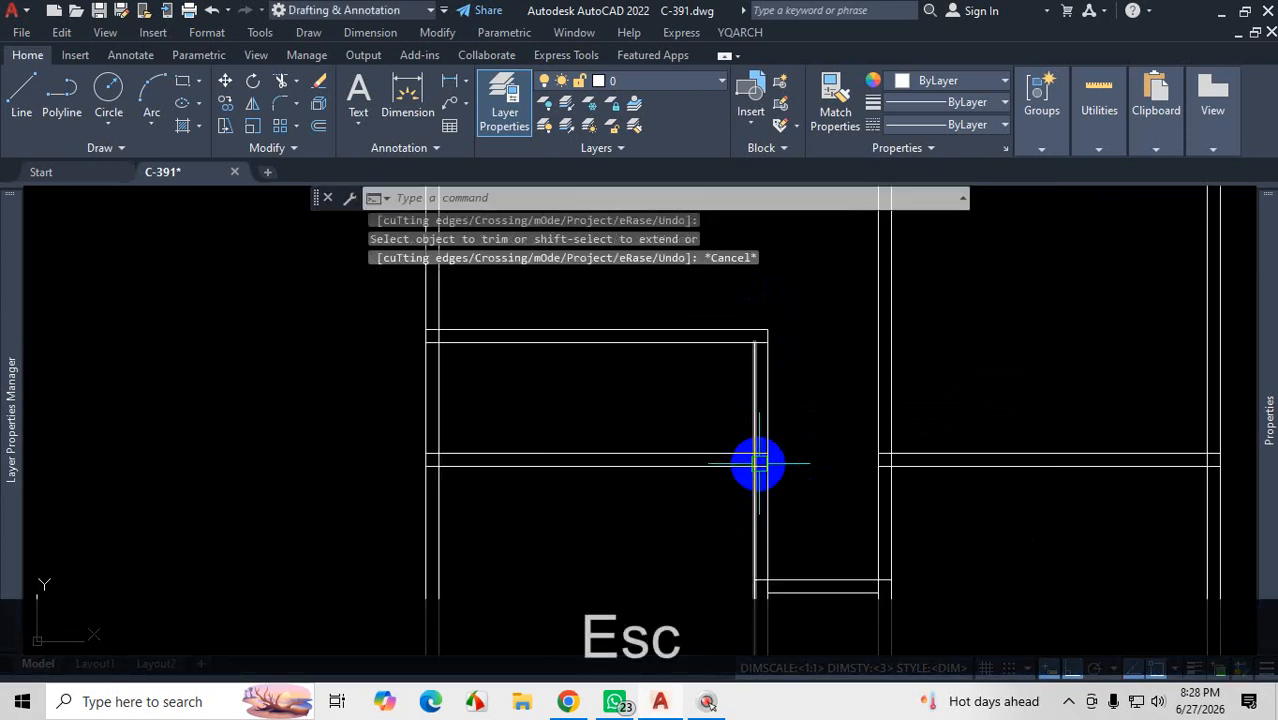
scroll(770, 428, "down", 3)
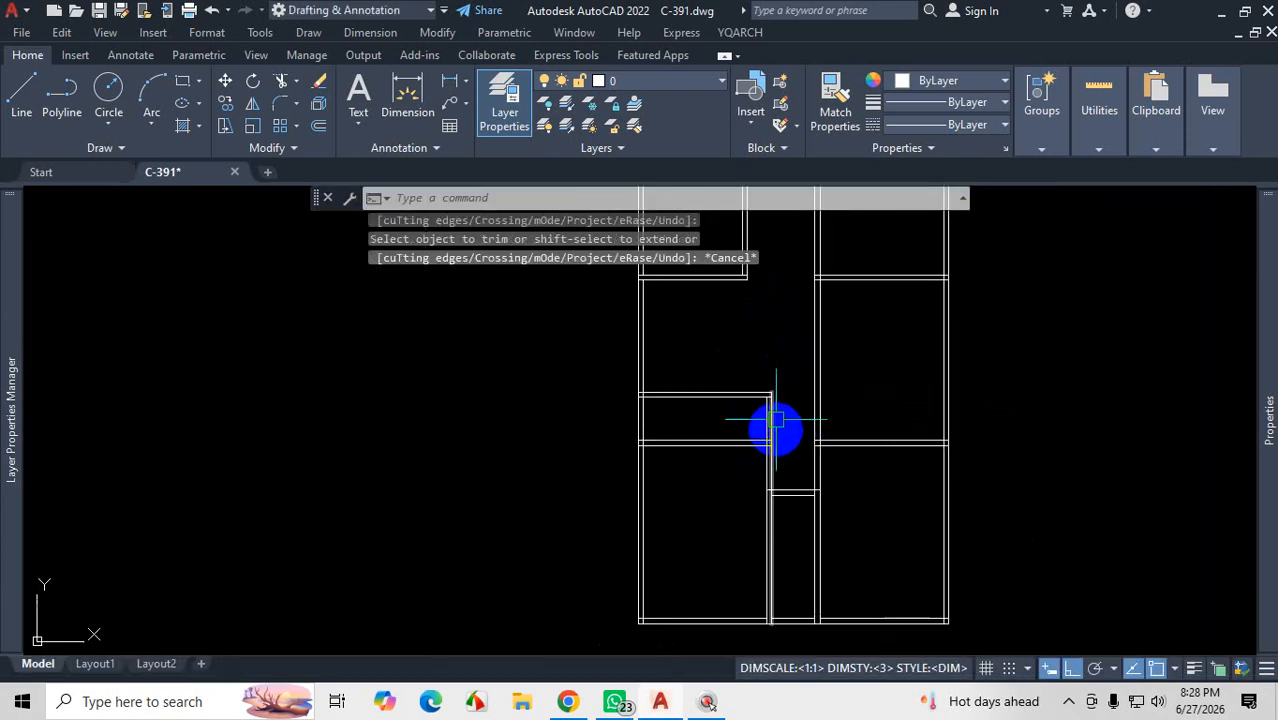
scroll(740, 340, "up", 3)
scroll(718, 325, "up", 4)
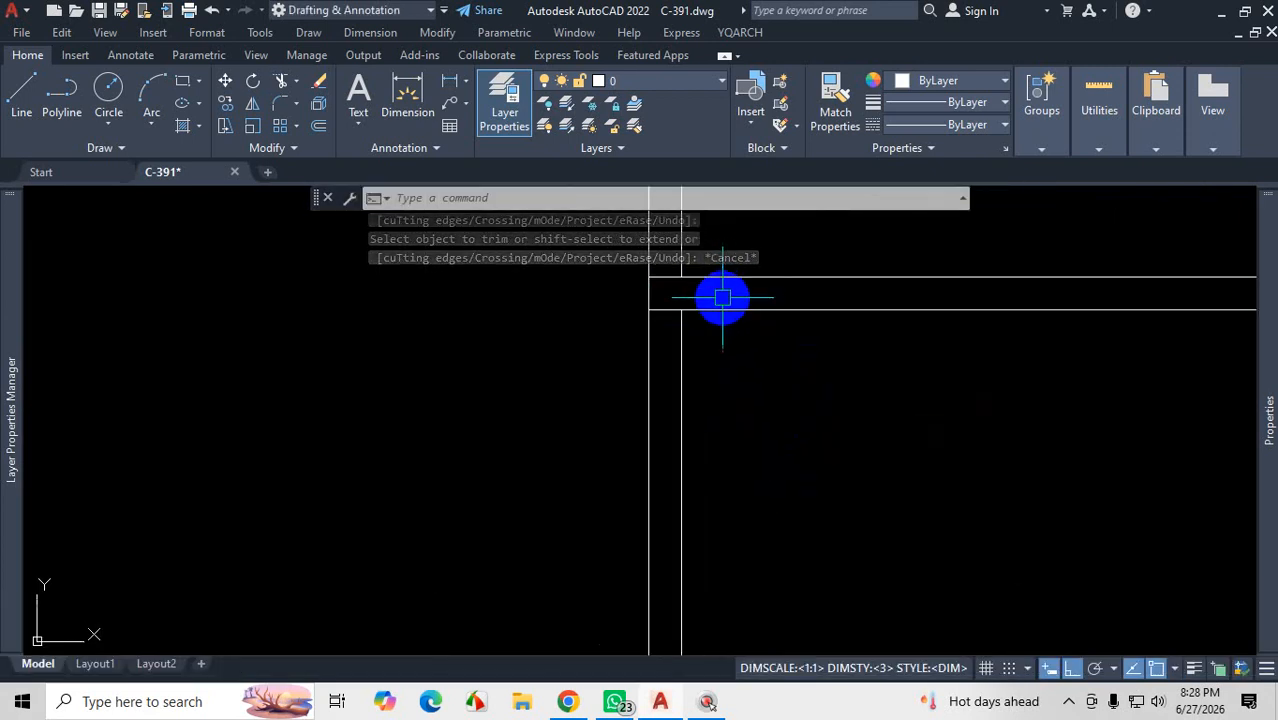
scroll(706, 280, "down", 2)
scroll(701, 464, "up", 1)
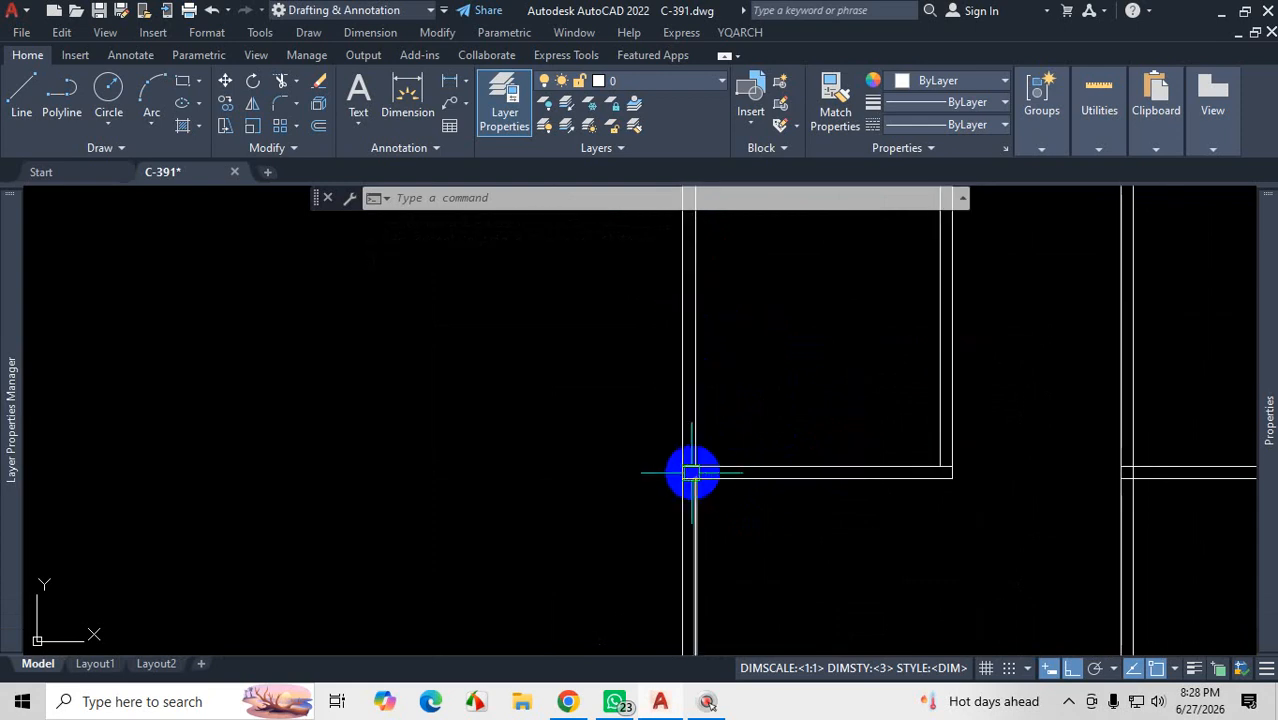
scroll(704, 482, "down", 2)
left_click(704, 395)
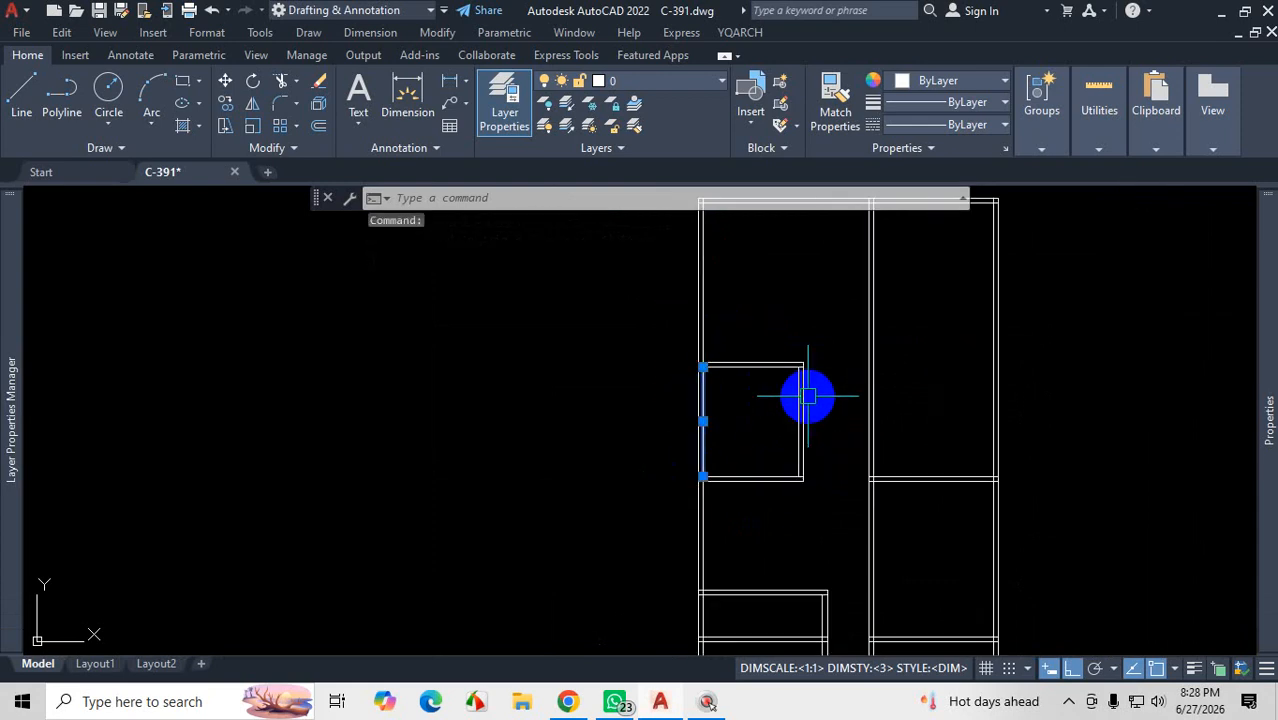
scroll(805, 396, "up", 4)
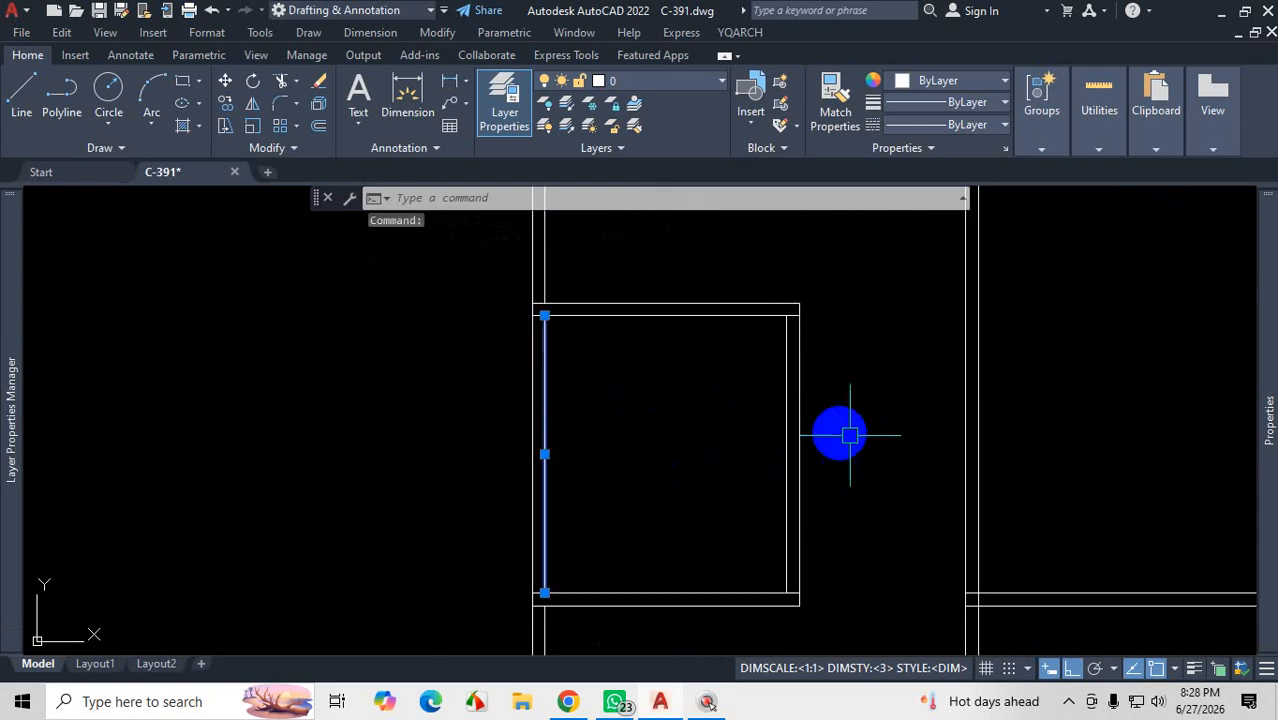
scroll(724, 433, "down", 3)
key("Escape")
scroll(815, 544, "up", 1)
scroll(815, 544, "up", 1)
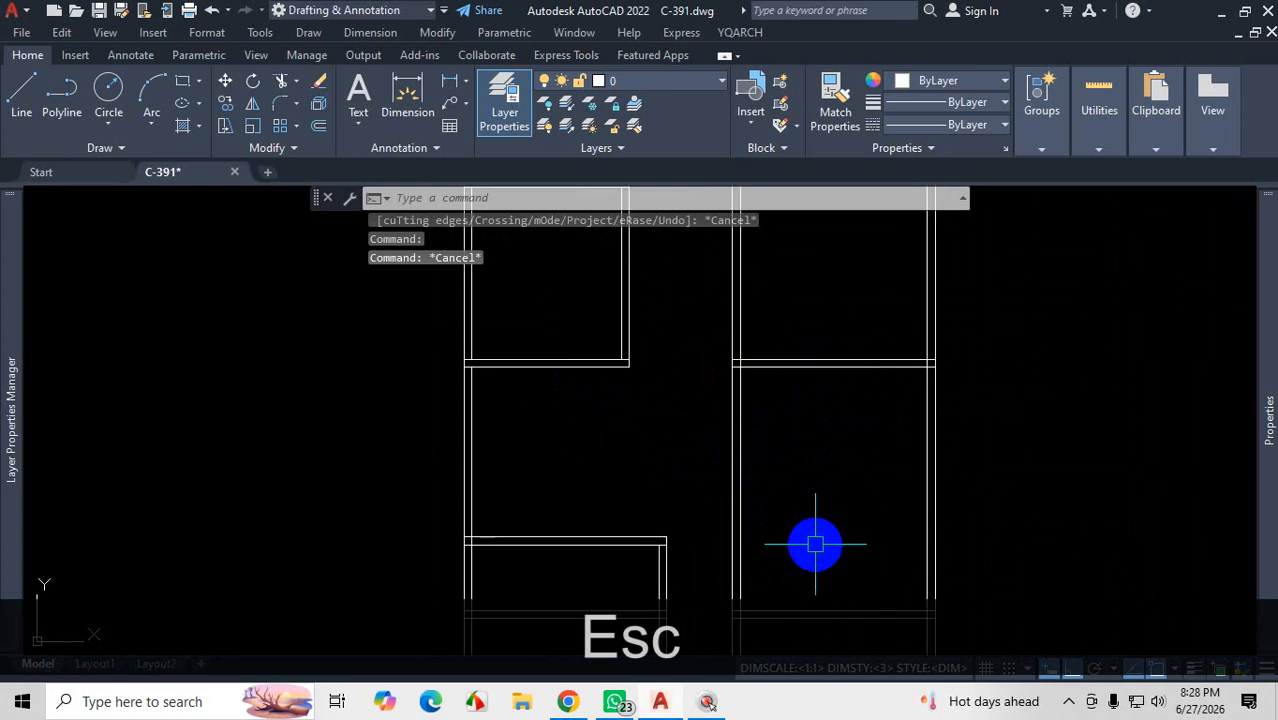
scroll(837, 548, "down", 2)
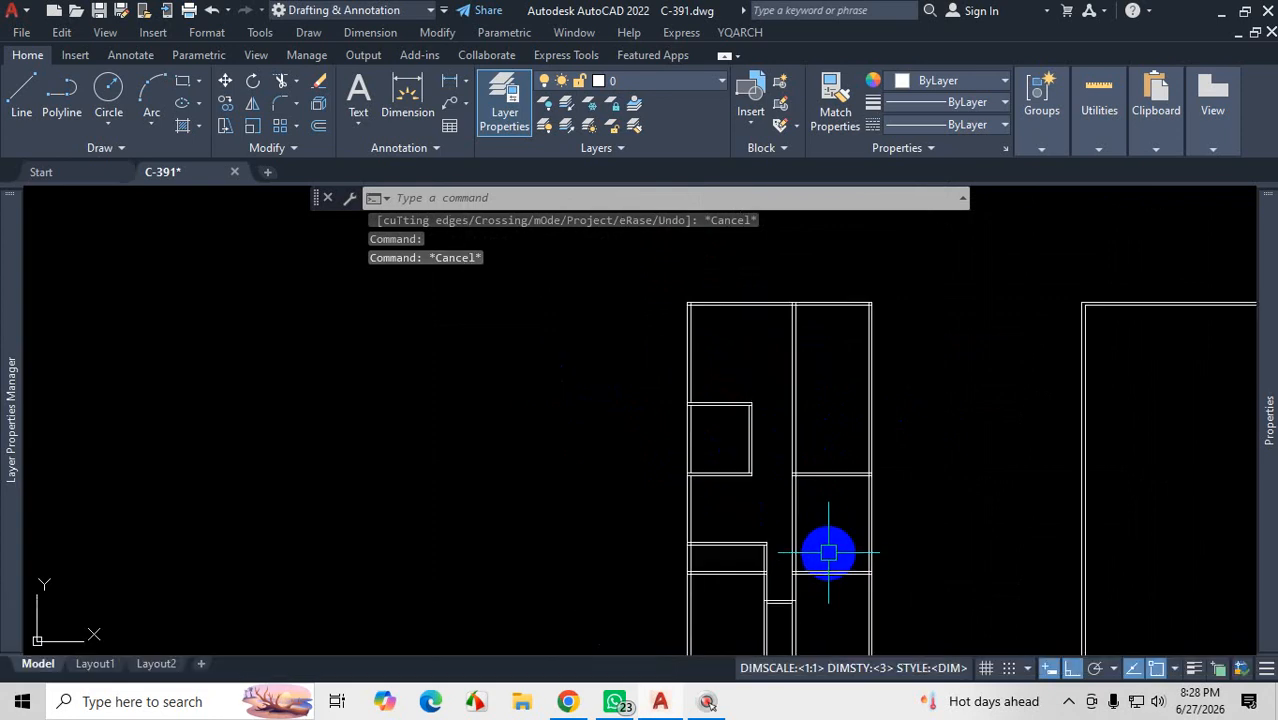
scroll(738, 501, "up", 2)
scroll(790, 491, "down", 3)
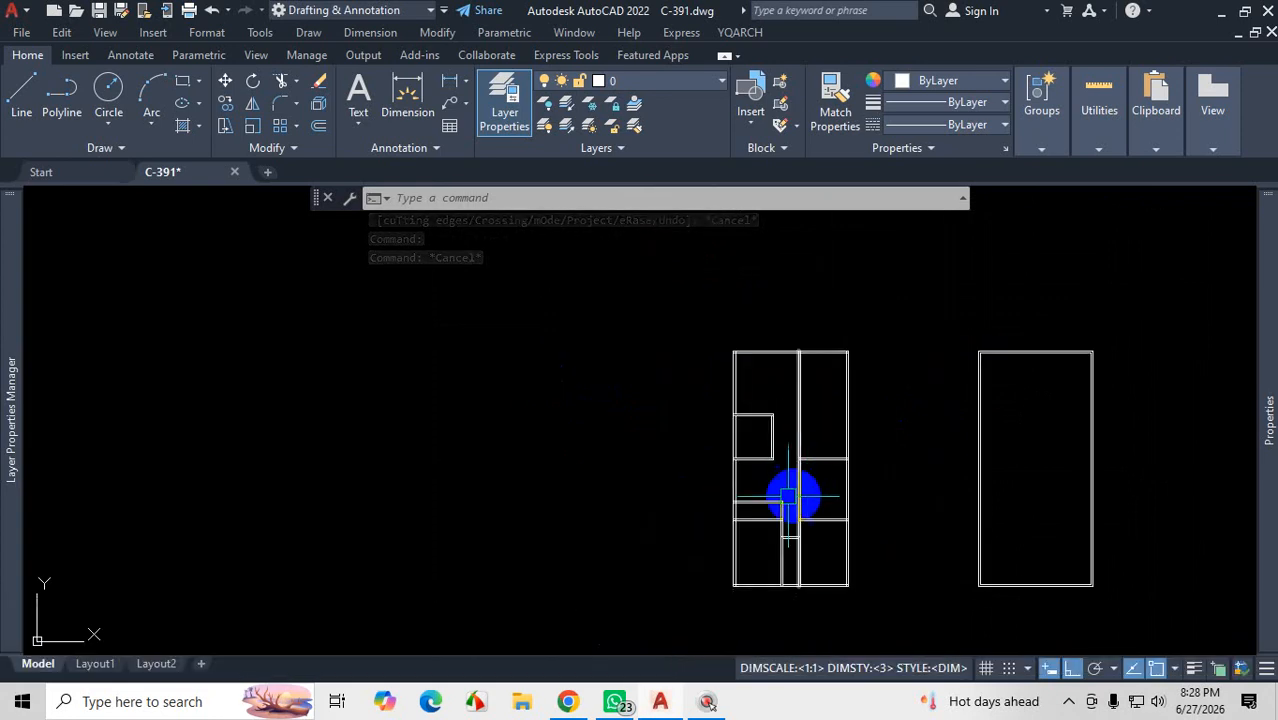
scroll(787, 522, "up", 4)
scroll(837, 489, "up", 1)
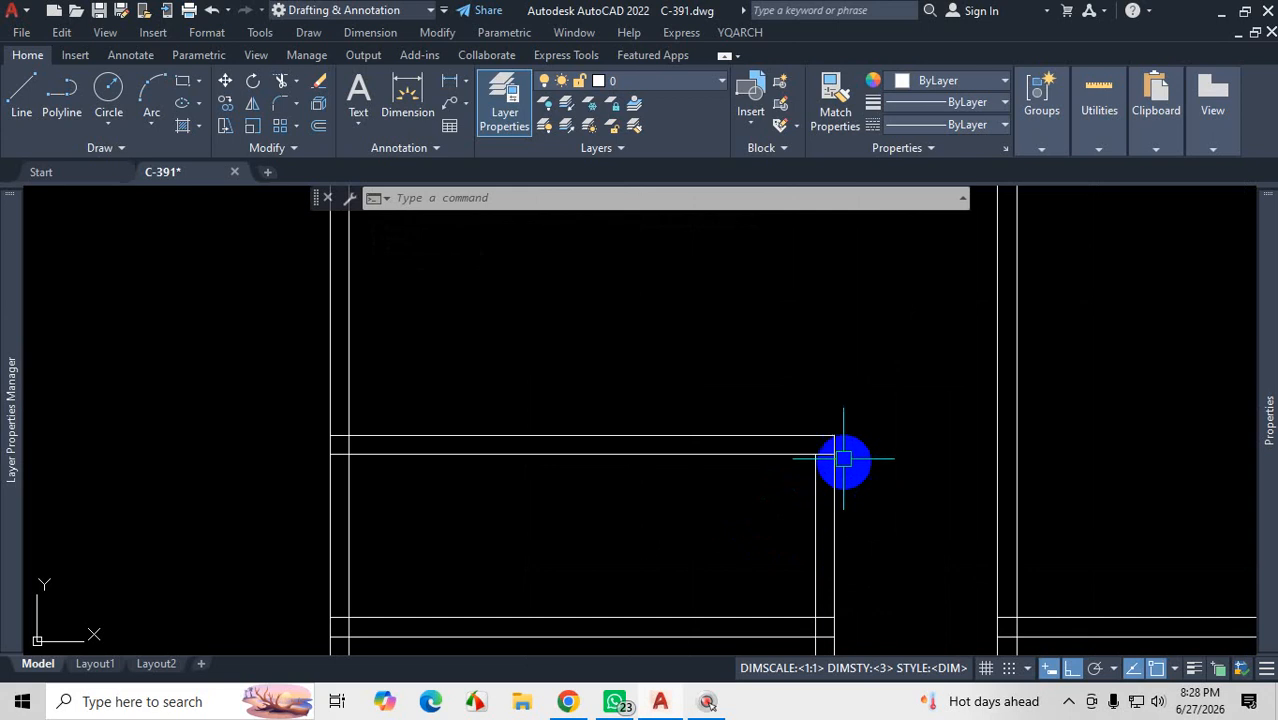
scroll(843, 459, "up", 2)
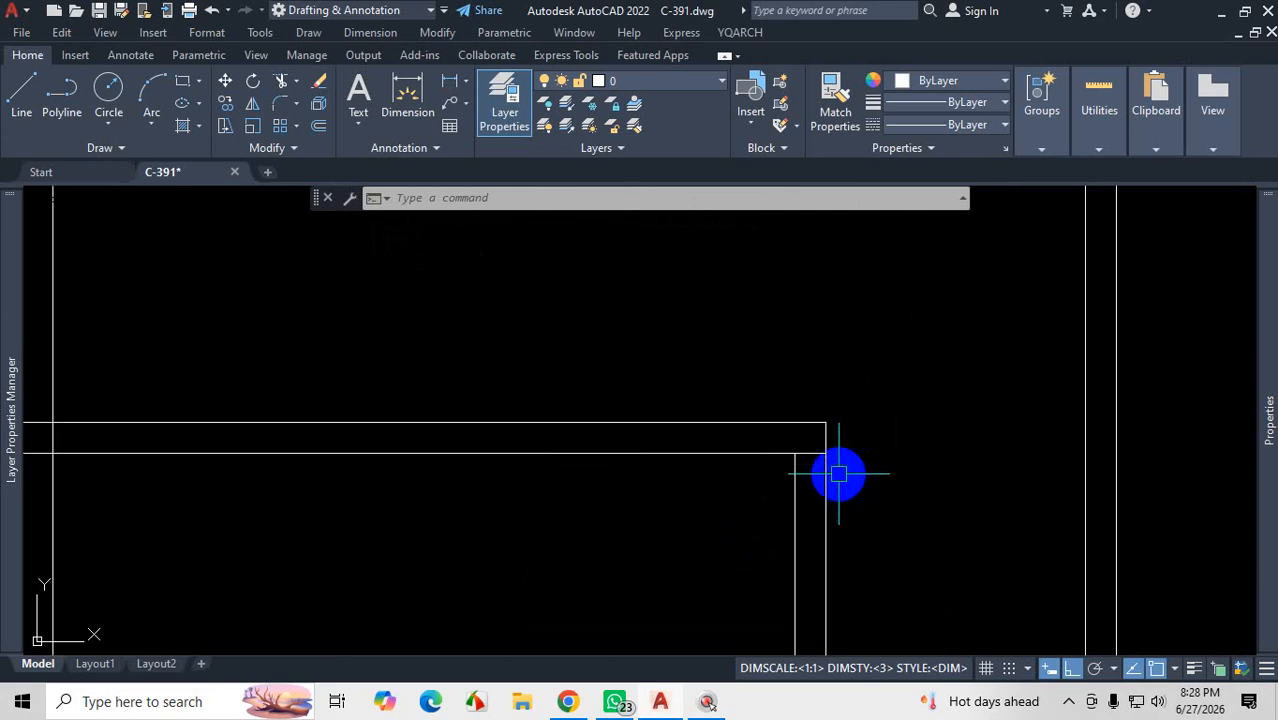
scroll(838, 474, "down", 3)
scroll(799, 477, "up", 3)
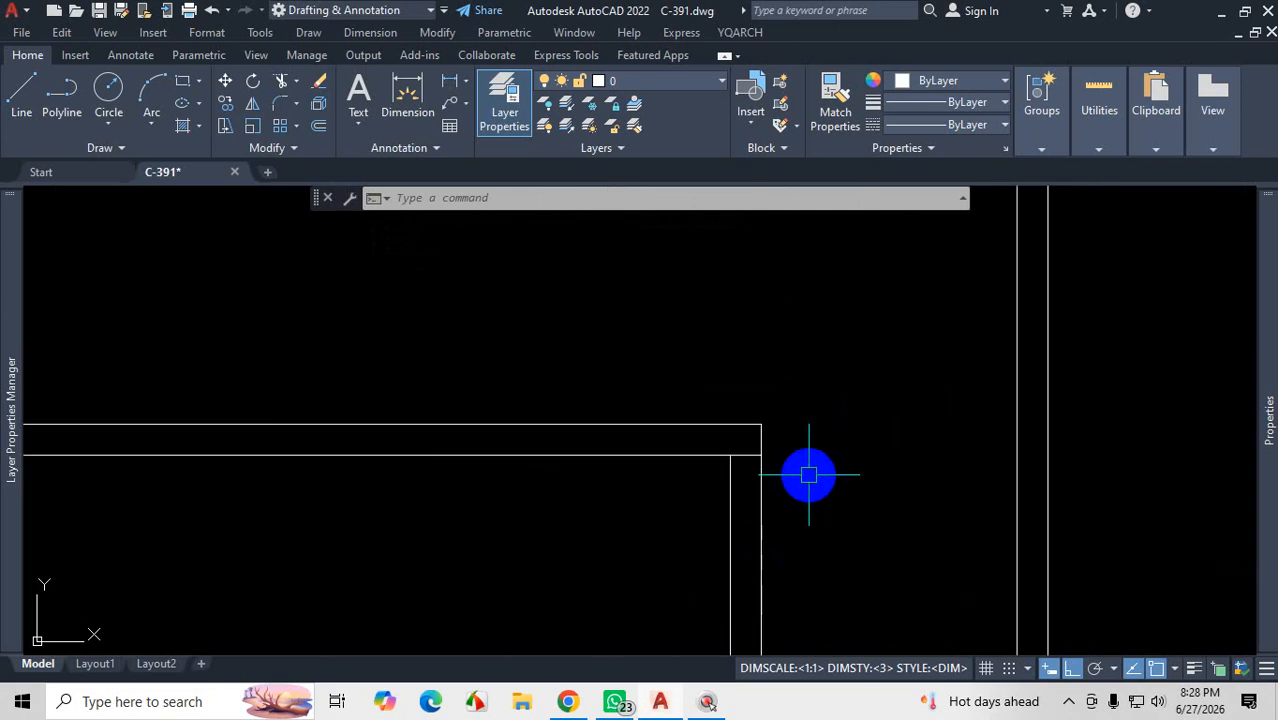
scroll(800, 495, "down", 3)
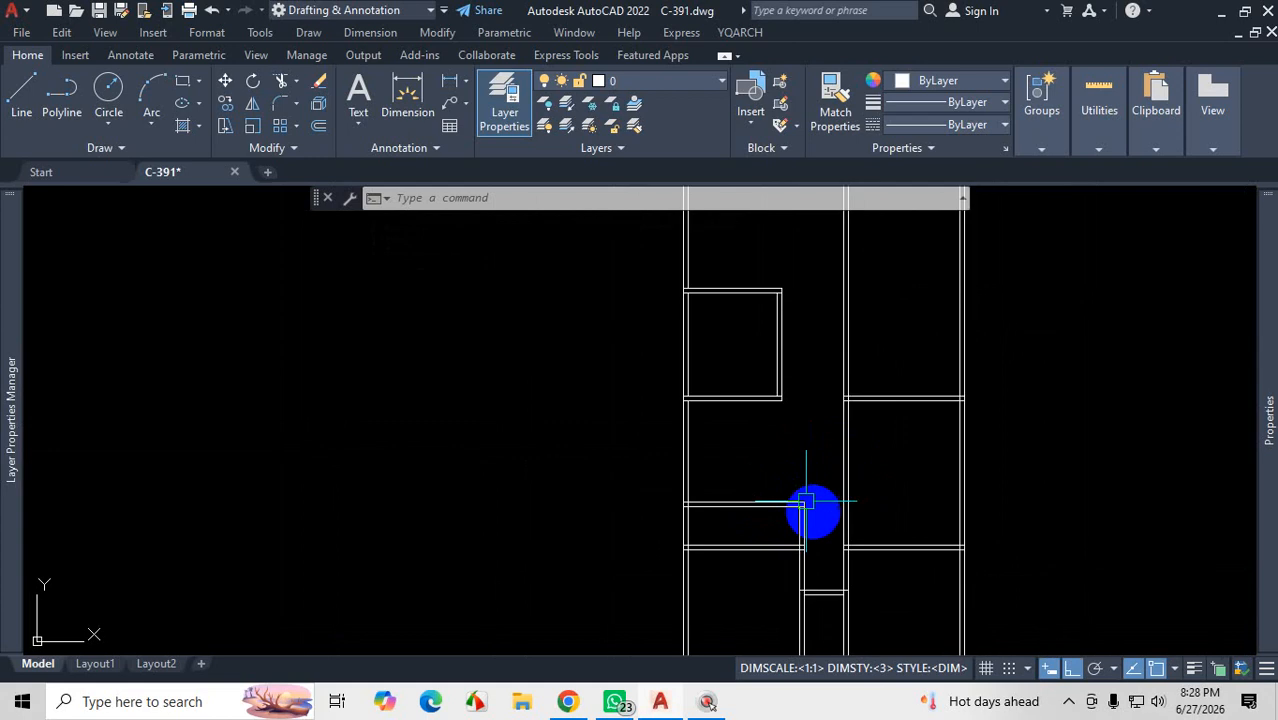
scroll(805, 410, "up", 1)
key("ctrl+1")
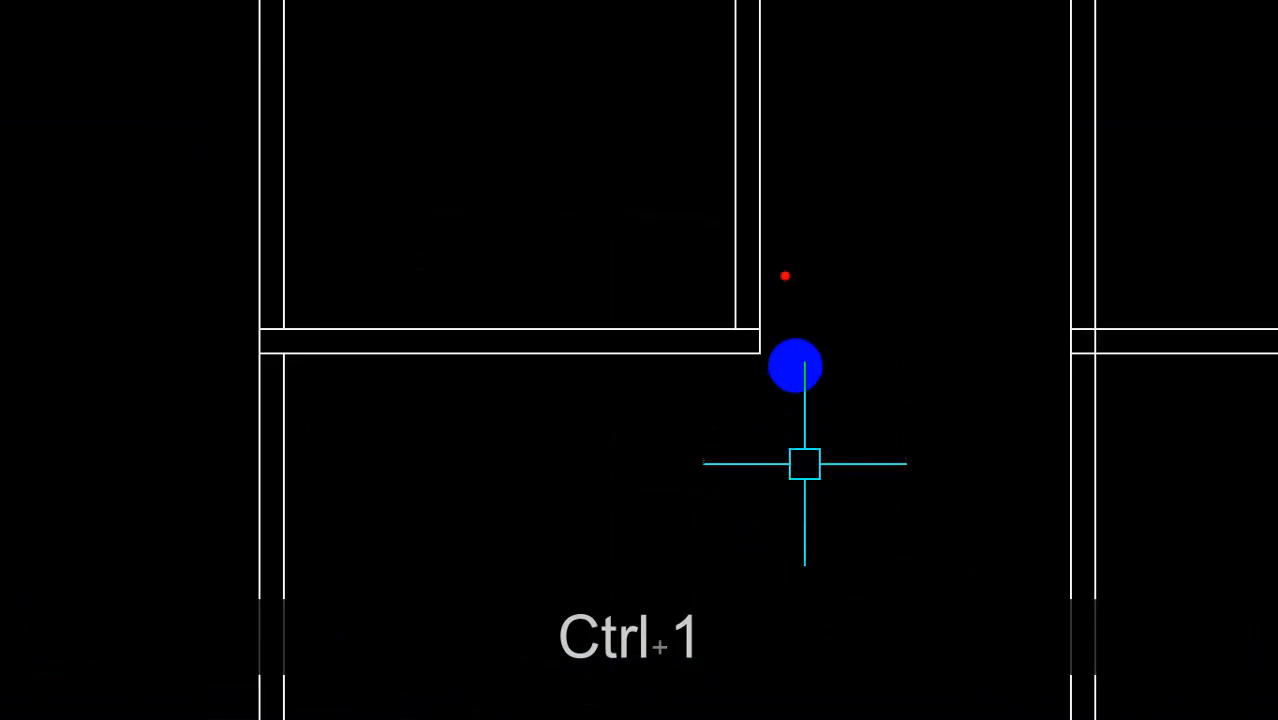
mouse_move(762, 226)
left_mouse_down()
mouse_move(762, 371)
mouse_move(924, 351)
left_mouse_up()
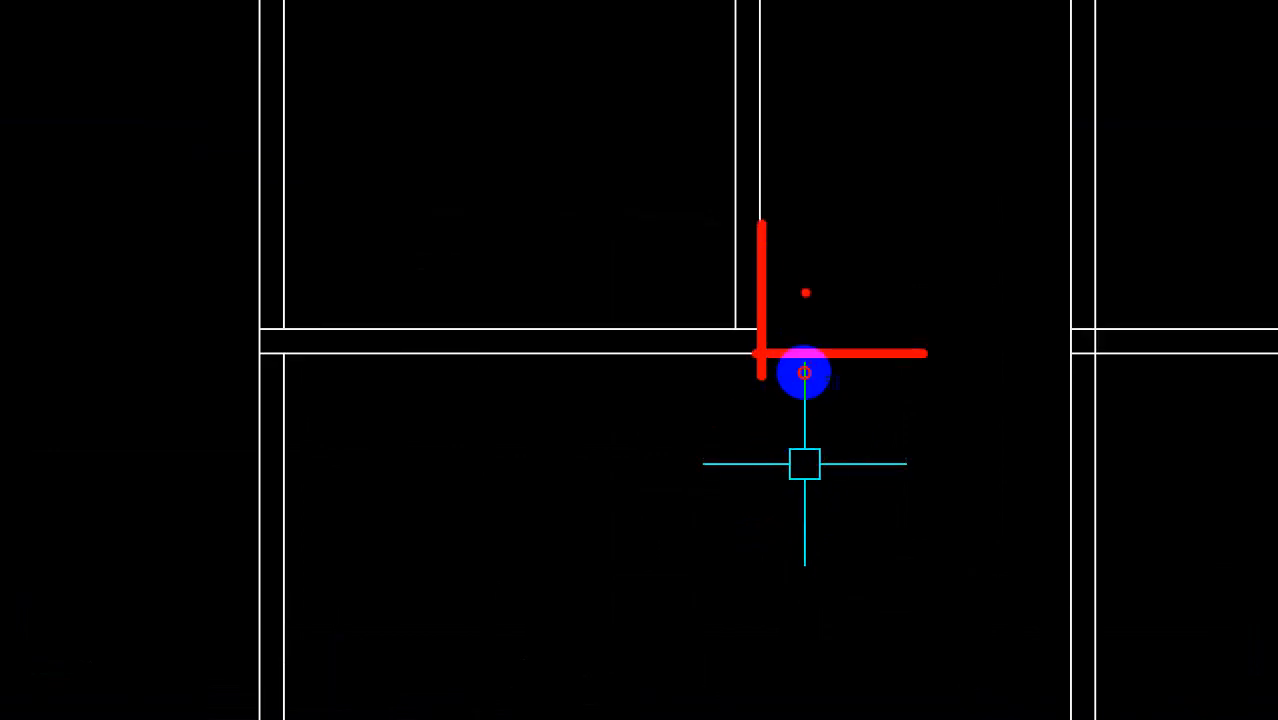
left_click_drag(805, 291, 748, 427)
left_click_drag(770, 355, 897, 427)
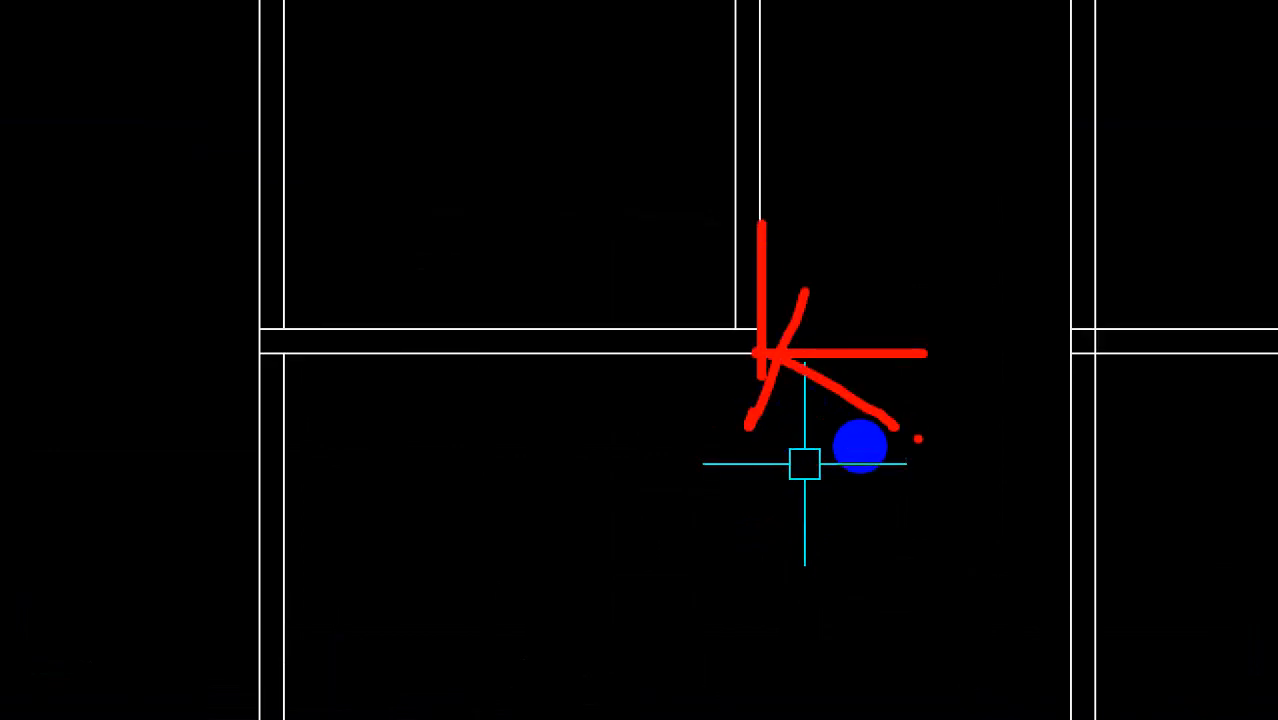
key("Escape")
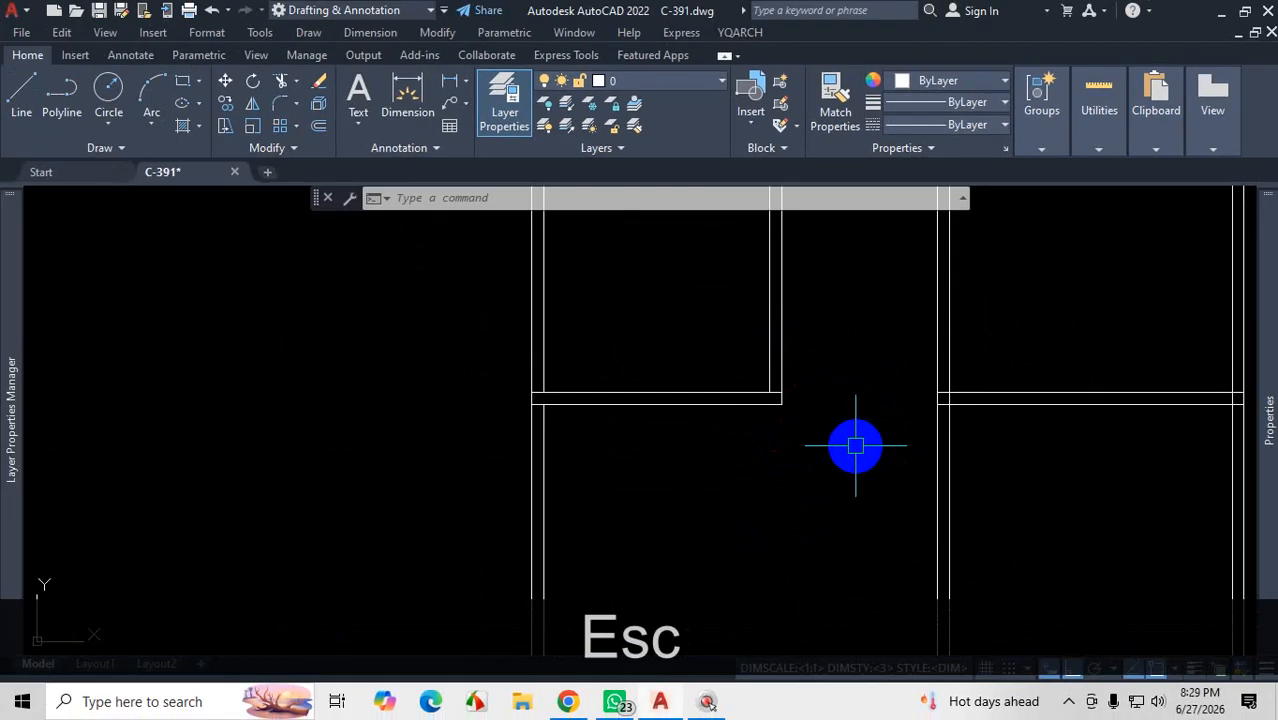
Step: Switch to the reference plan in Chrome and examine the wall layout around the stairs, living room, kitchen, toilet and right bedroom
scroll(845, 445, "down", 3)
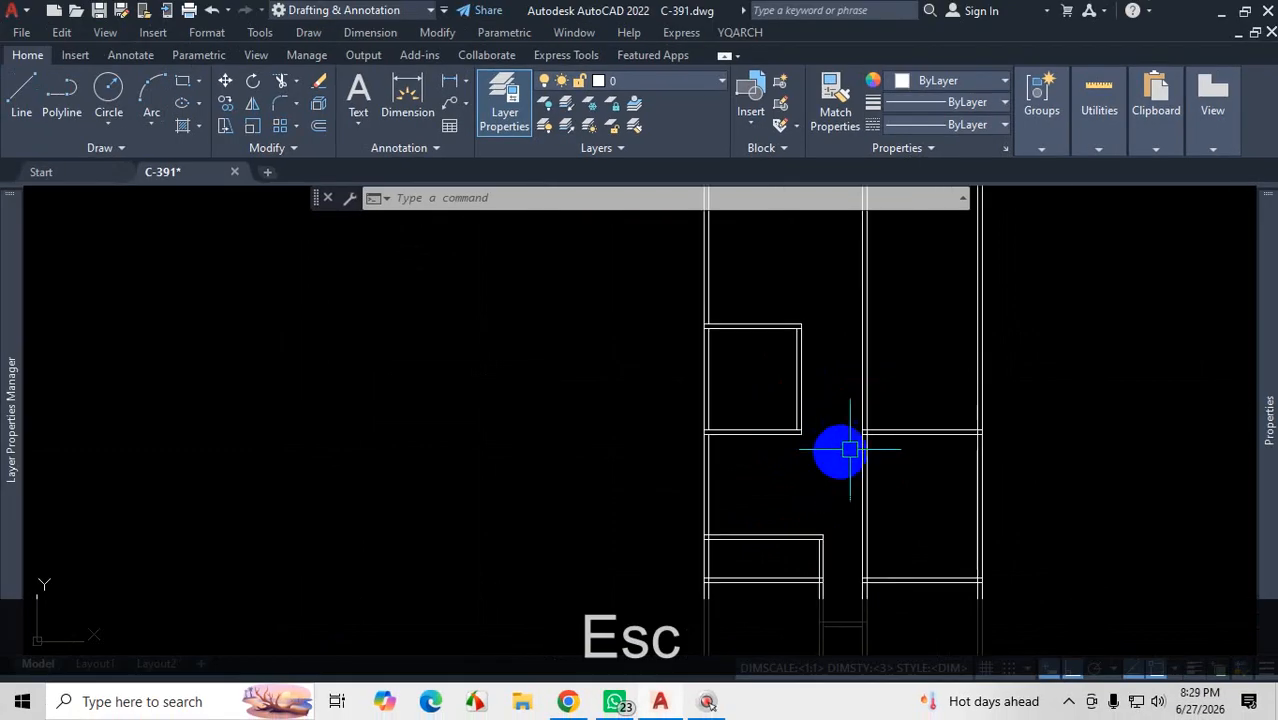
scroll(830, 365, "down", 4)
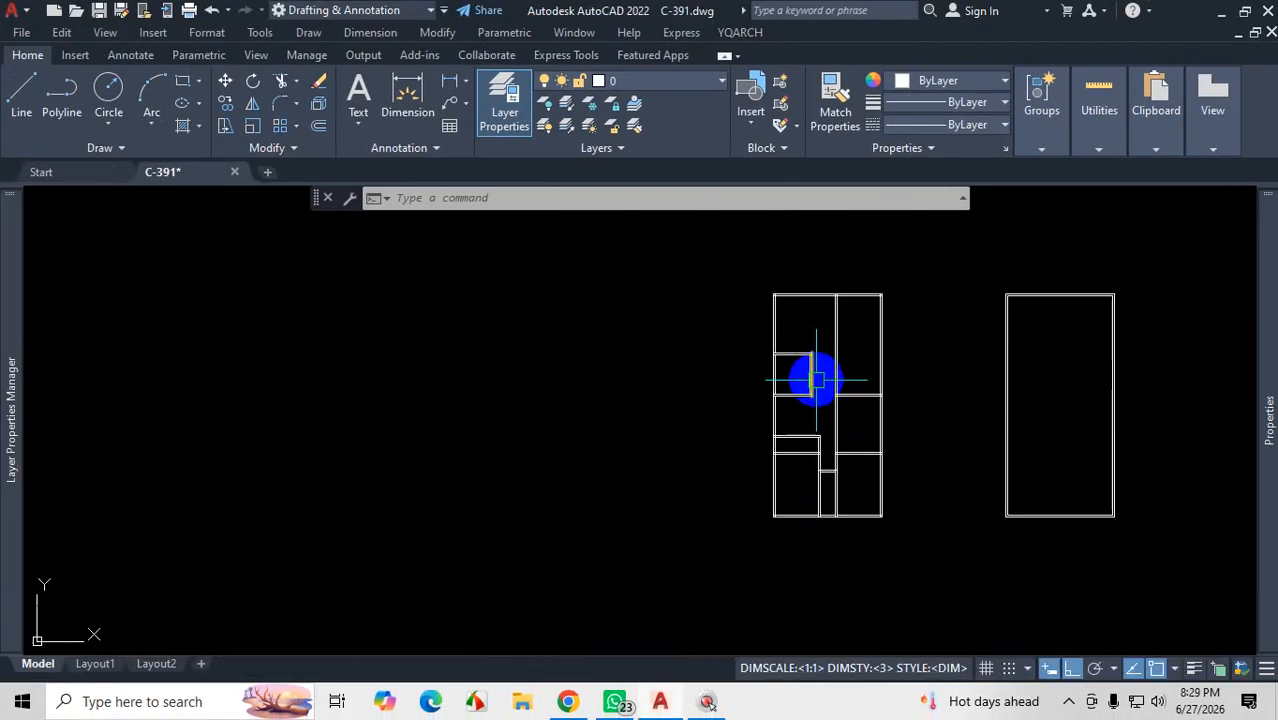
scroll(836, 354, "up", 2)
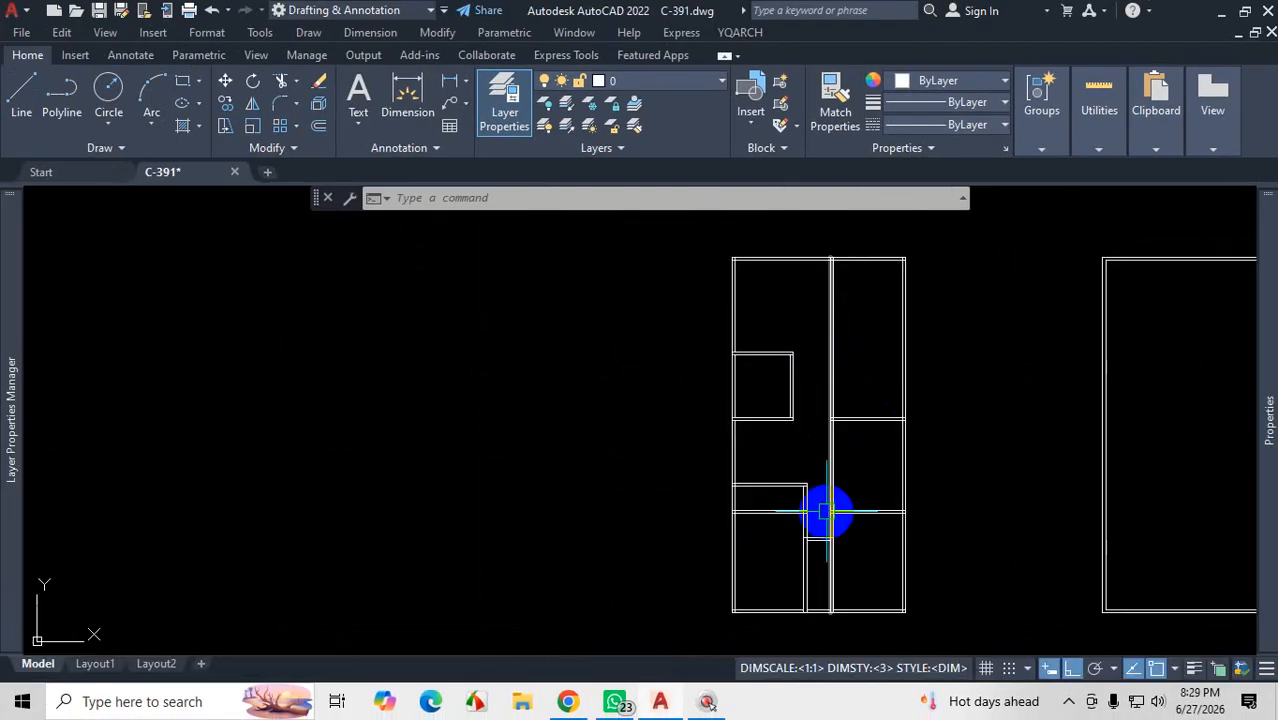
mouse_move(826, 512)
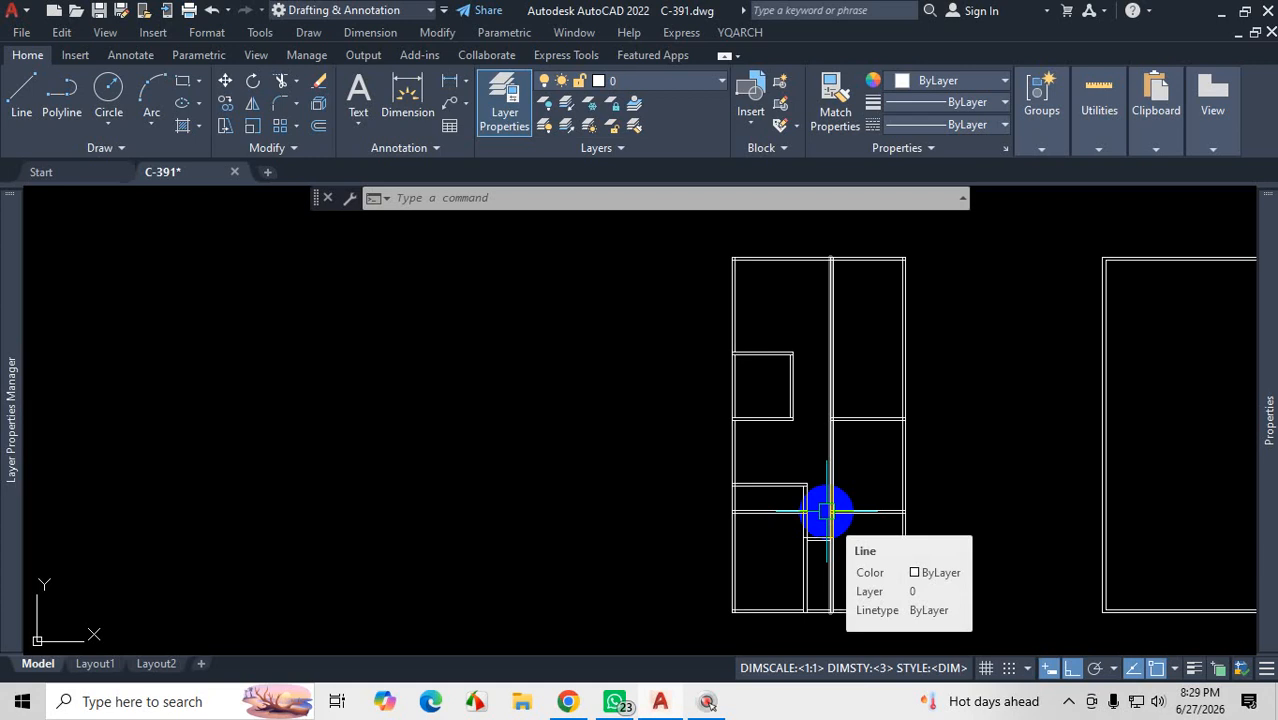
left_click(569, 701)
scroll(680, 474, "up", 1)
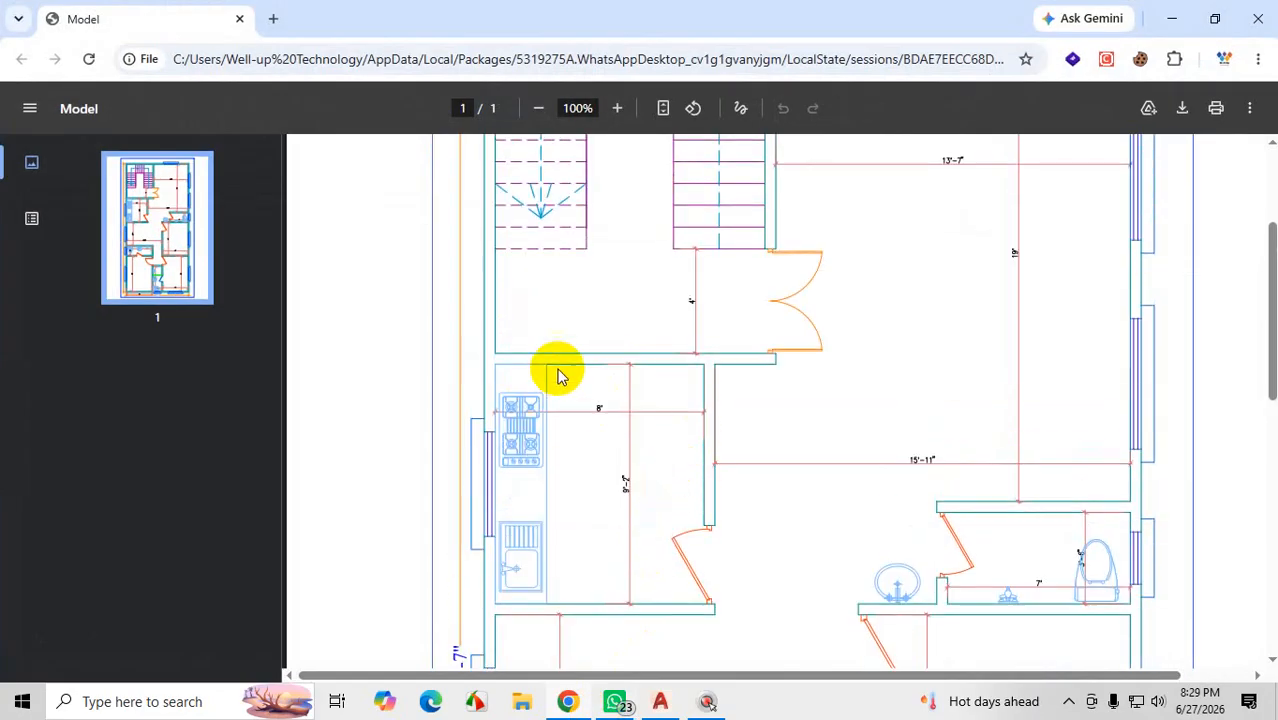
scroll(655, 370, "down", 1)
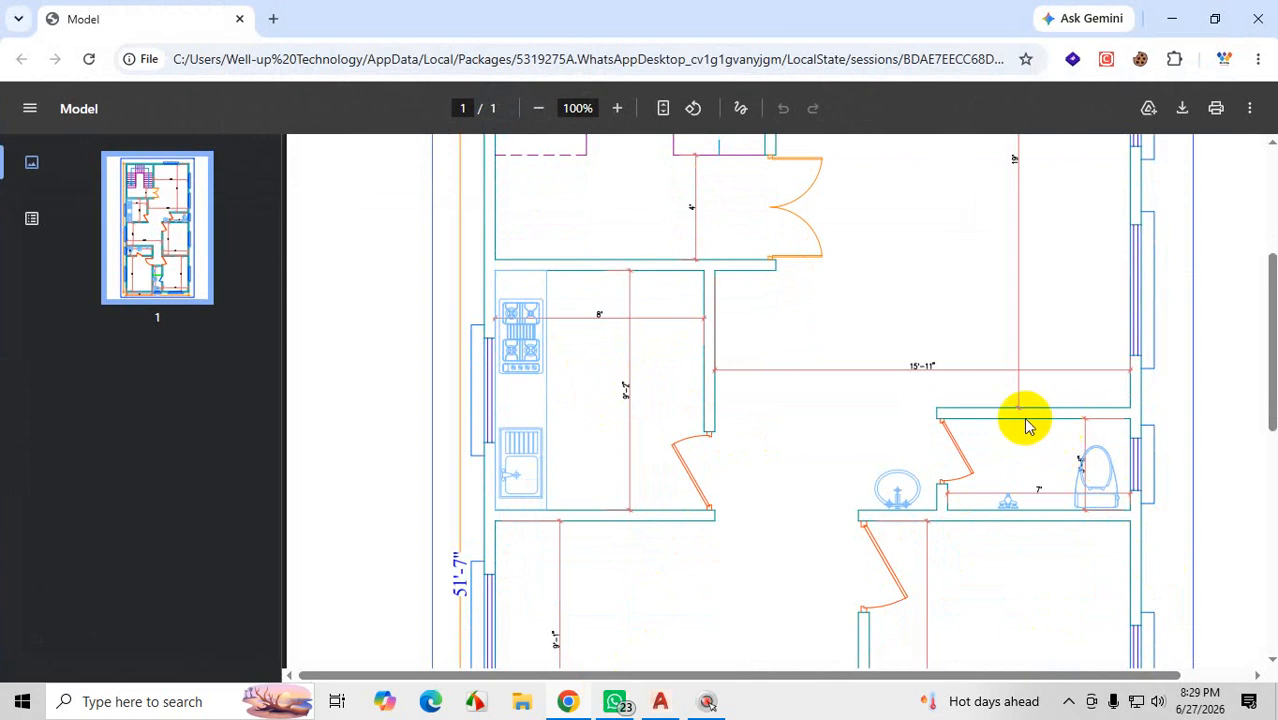
scroll(960, 440, "up", 2)
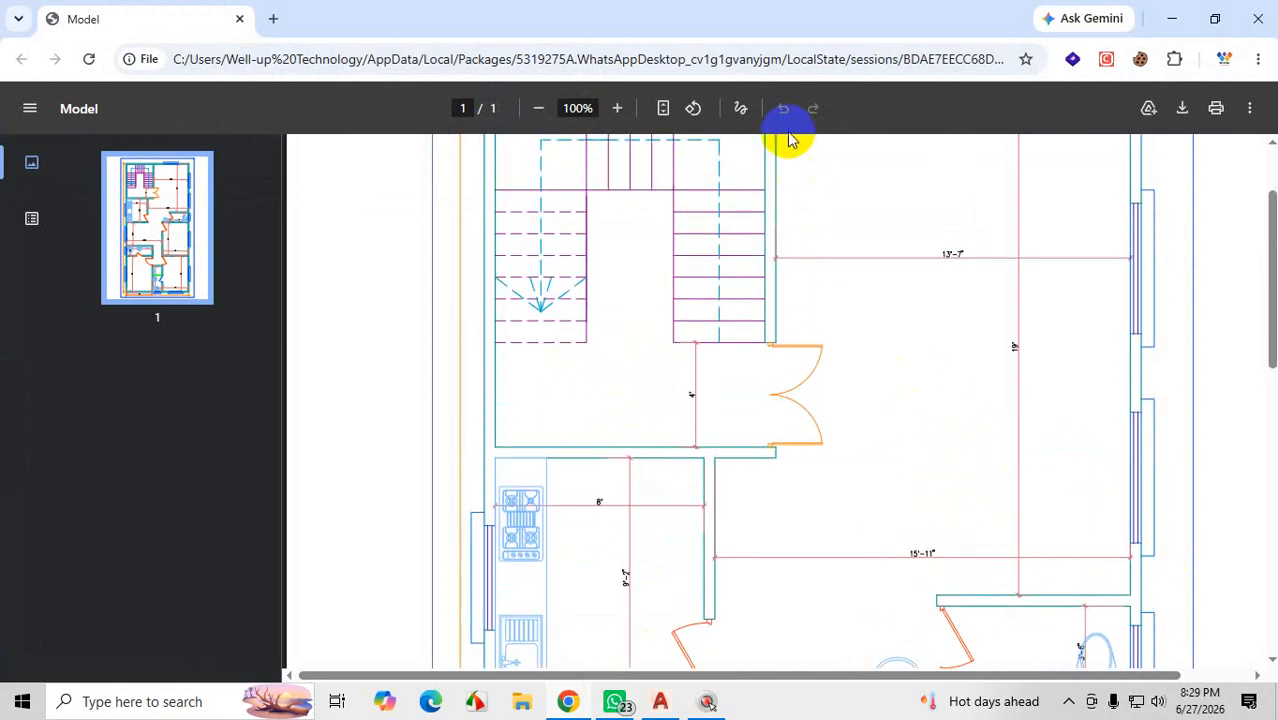
scroll(825, 350, "down", 4)
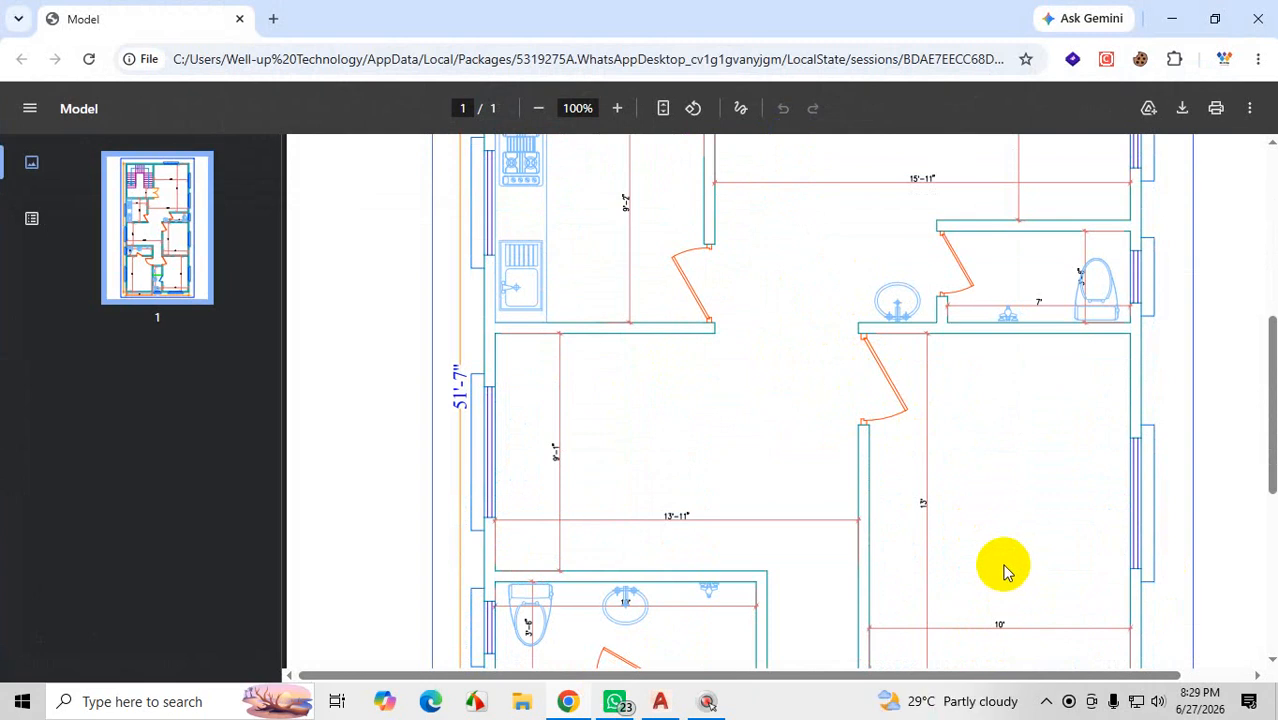
scroll(934, 555, "down", 2)
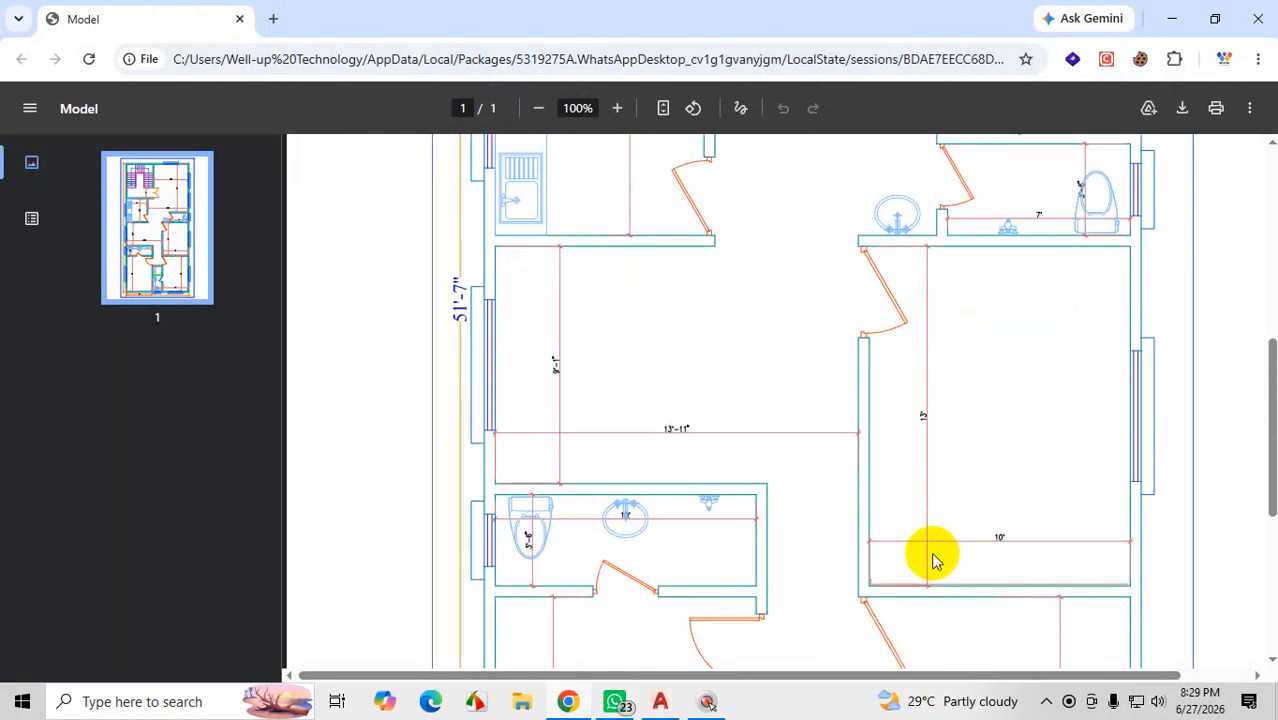
scroll(936, 560, "up", 5)
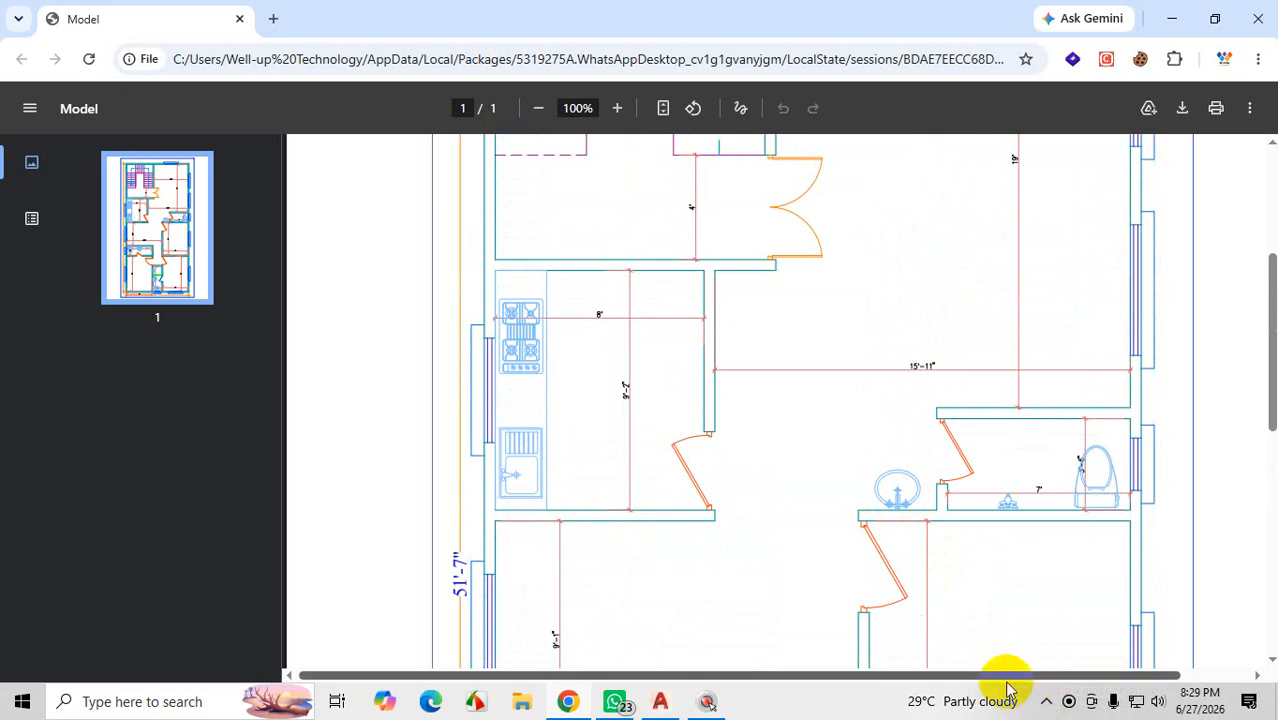
scroll(927, 497, "down", 3)
scroll(965, 503, "up", 5)
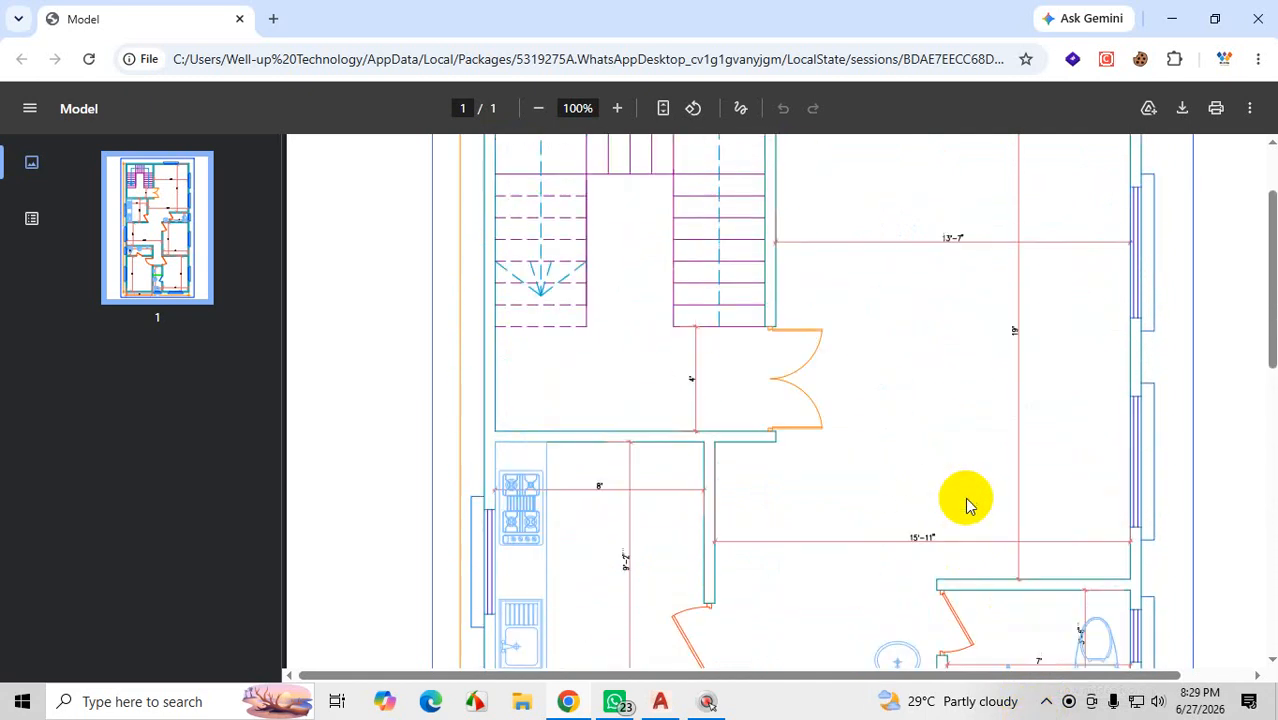
scroll(967, 503, "down", 2)
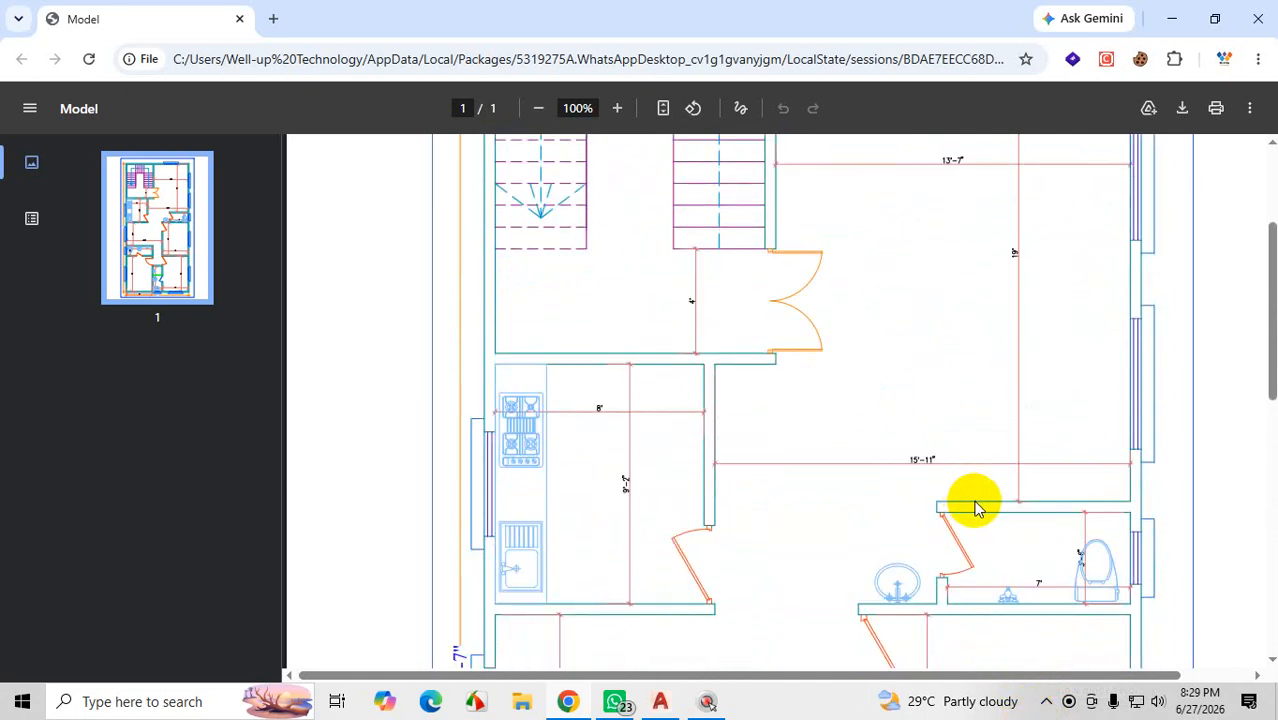
scroll(970, 500, "up", 3)
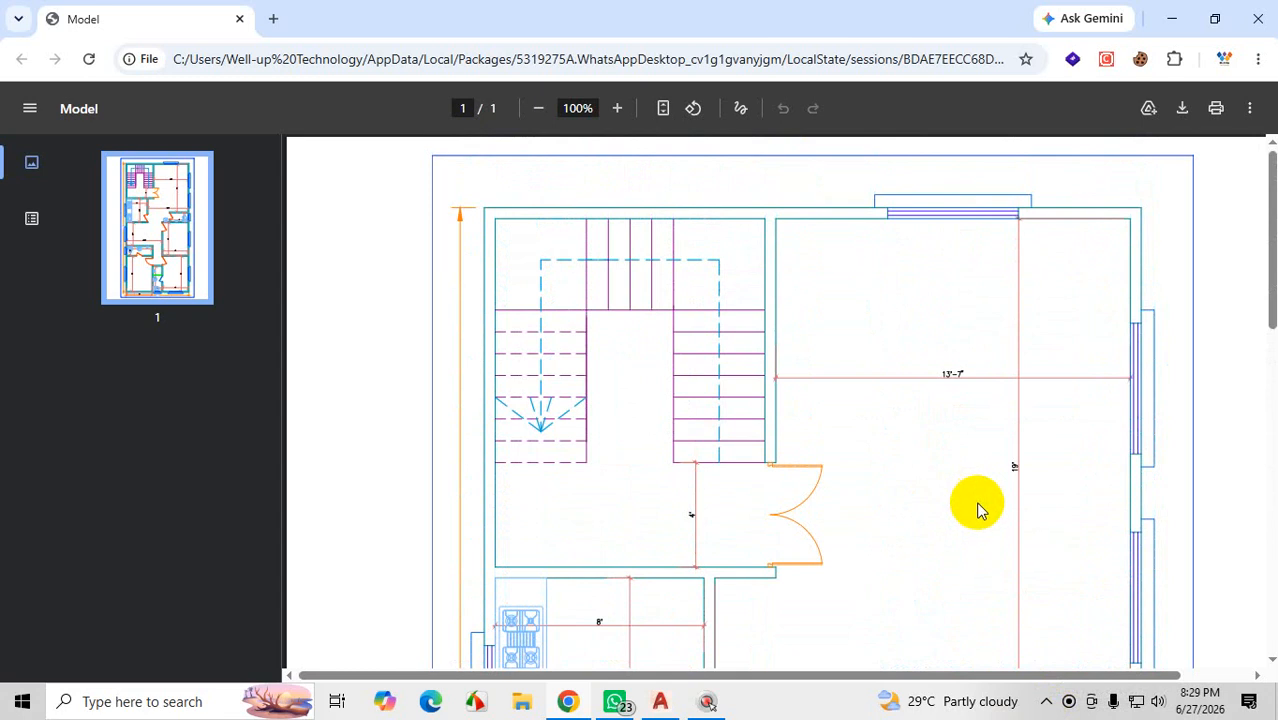
scroll(978, 510, "down", 6)
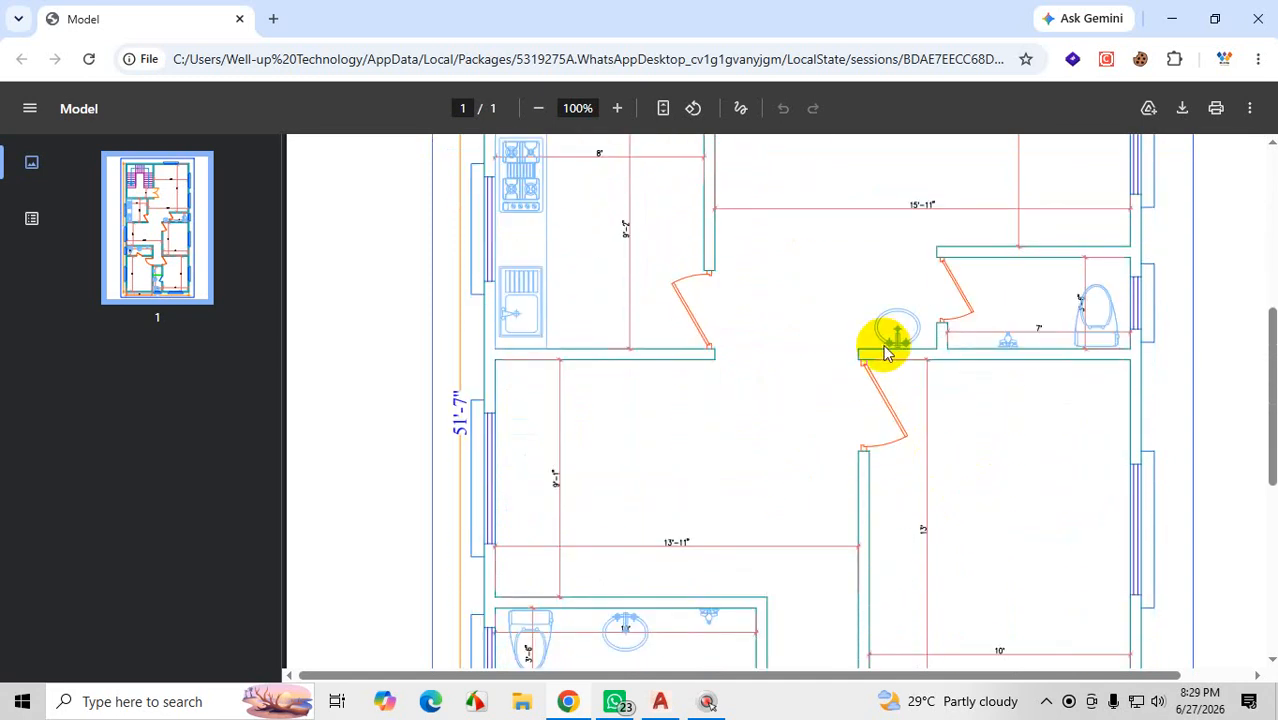
scroll(884, 352, "up", 1)
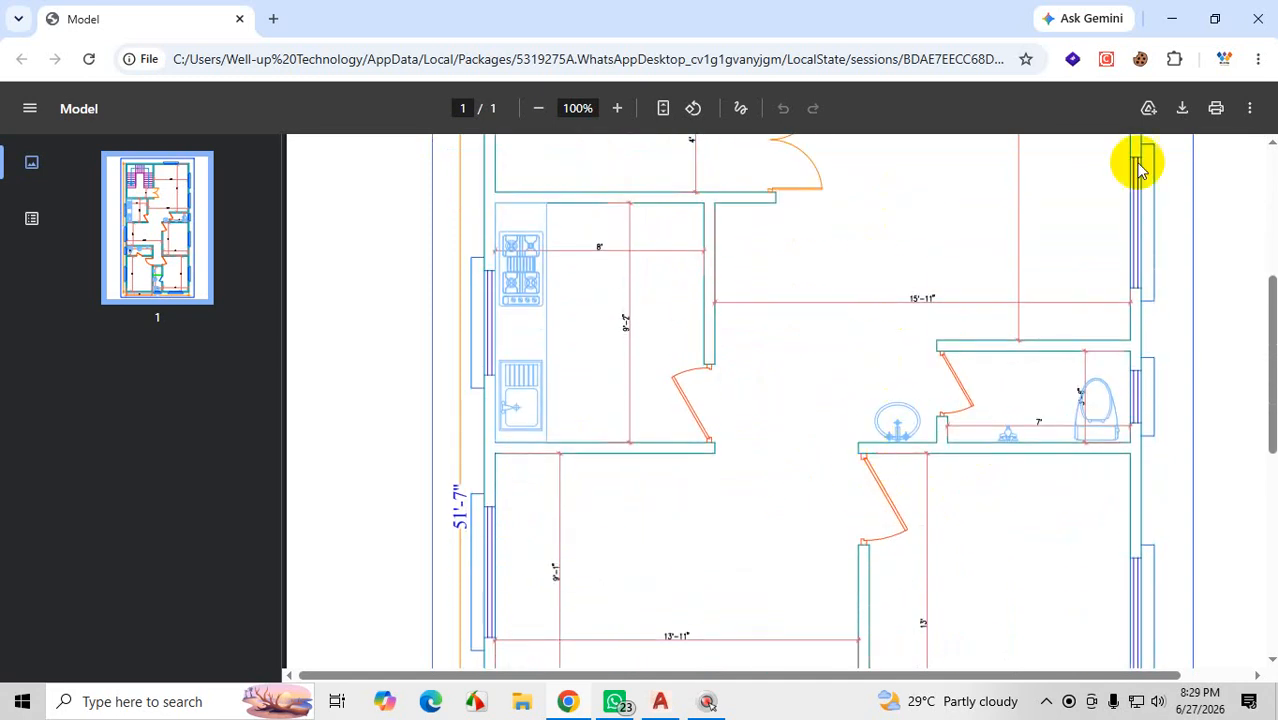
Step: Switch back to AutoCAD and trim away both vertical wall lines that run above the right bedroom's upper wall
left_click(1172, 18)
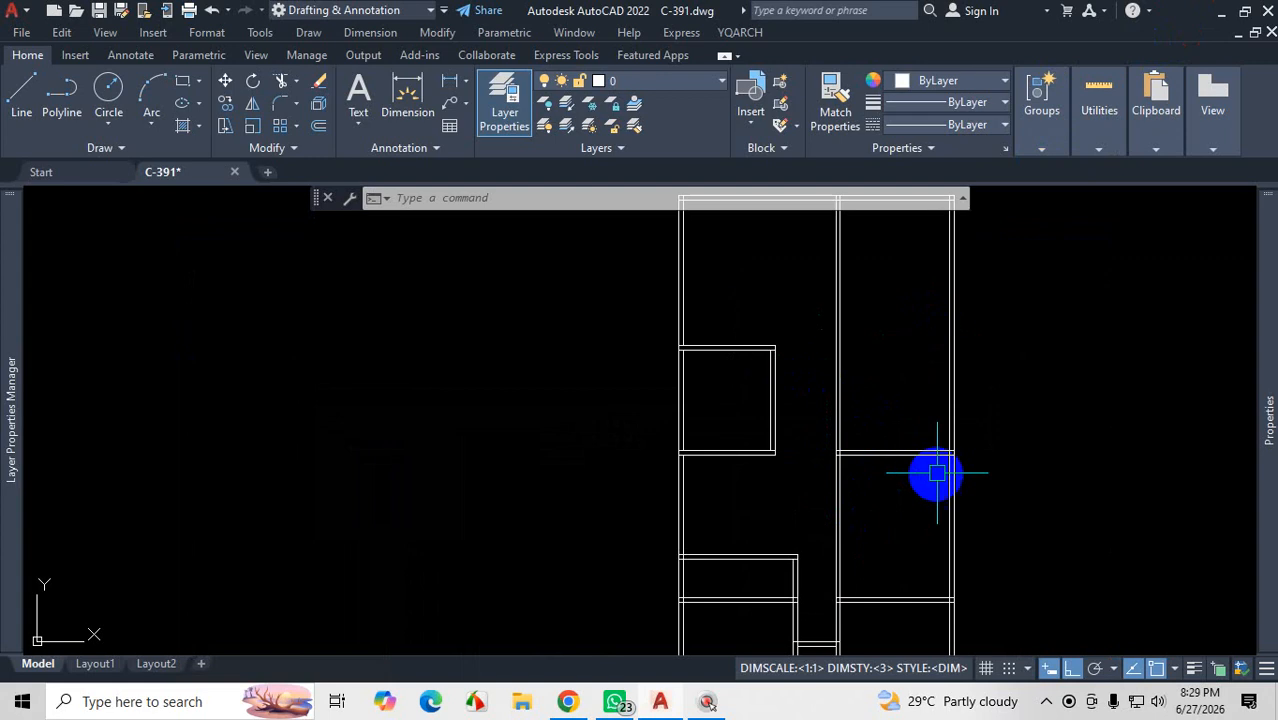
scroll(856, 498, "up", 2)
scroll(858, 478, "down", 2)
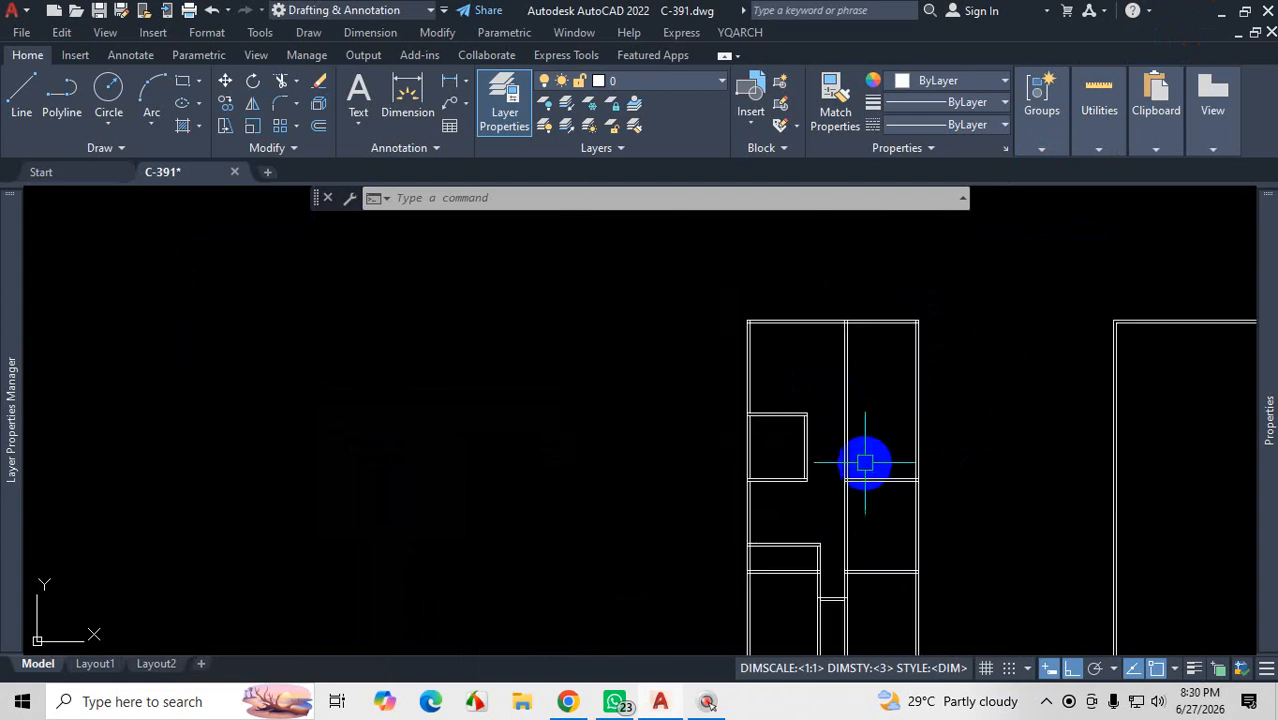
scroll(861, 457, "up", 2)
type("tr")
key("Return")
left_click(857, 427)
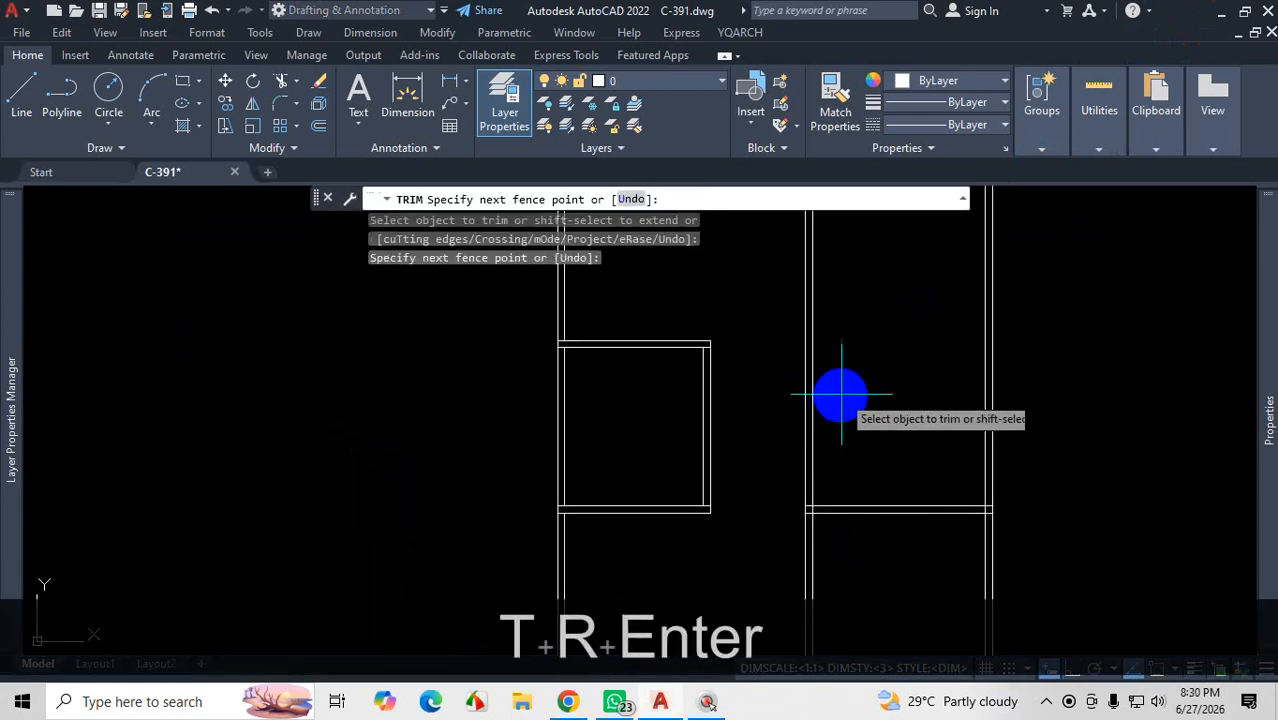
left_click(794, 405)
scroll(837, 356, "down", 4)
key("Escape")
scroll(860, 385, "up", 2)
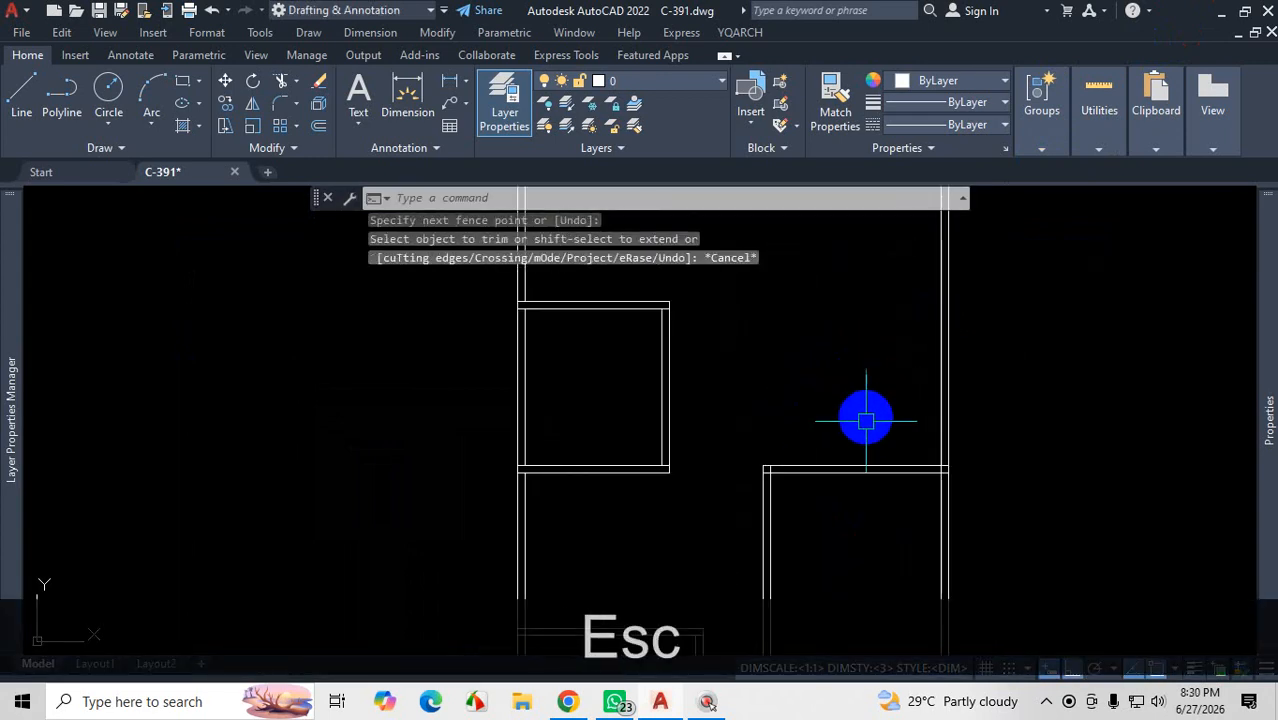
scroll(864, 380, "down", 2)
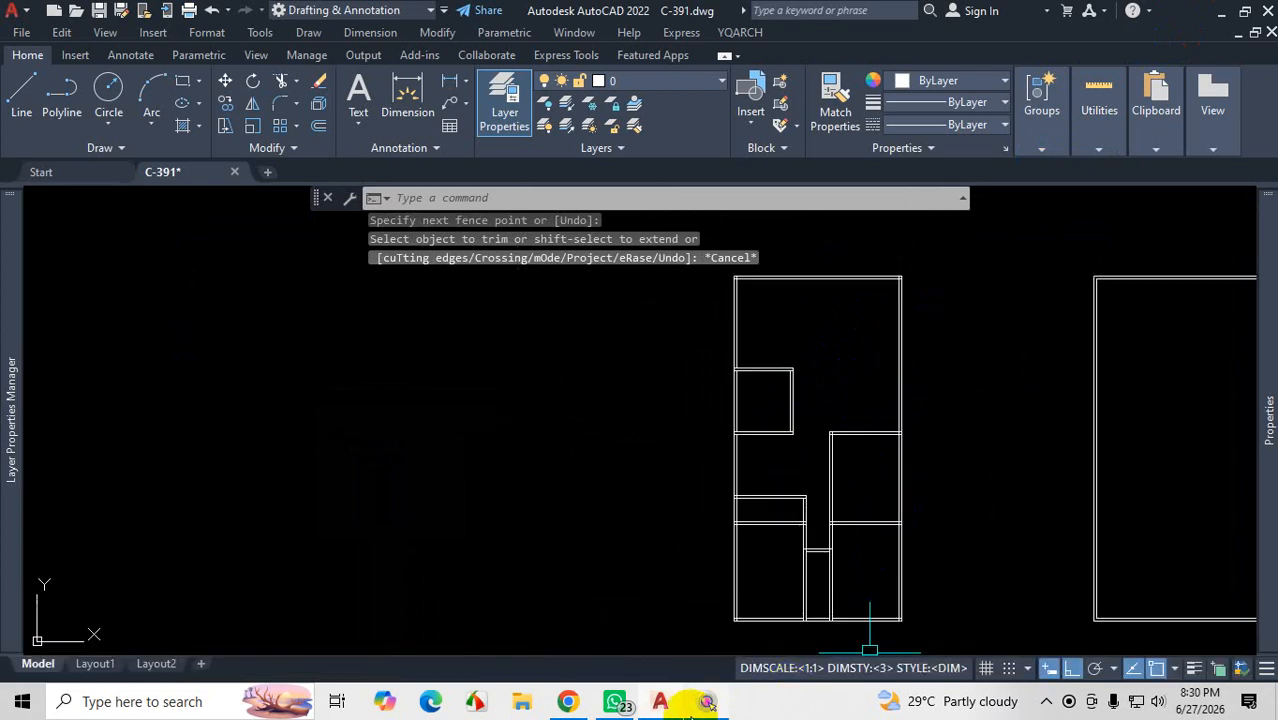
Step: Check the toilet's size in the Chrome reference plan, and offset the right bedroom's upper wall line 42" upward in AutoCAD
left_click(568, 703)
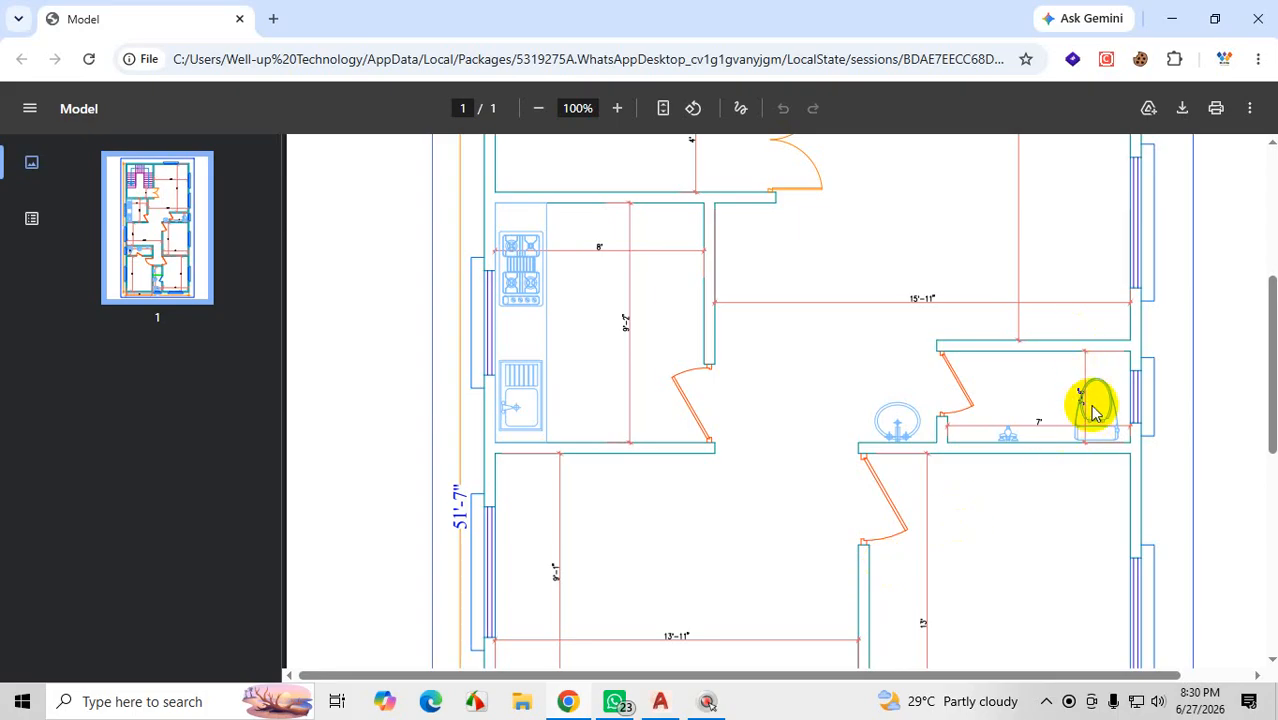
left_click(1176, 18)
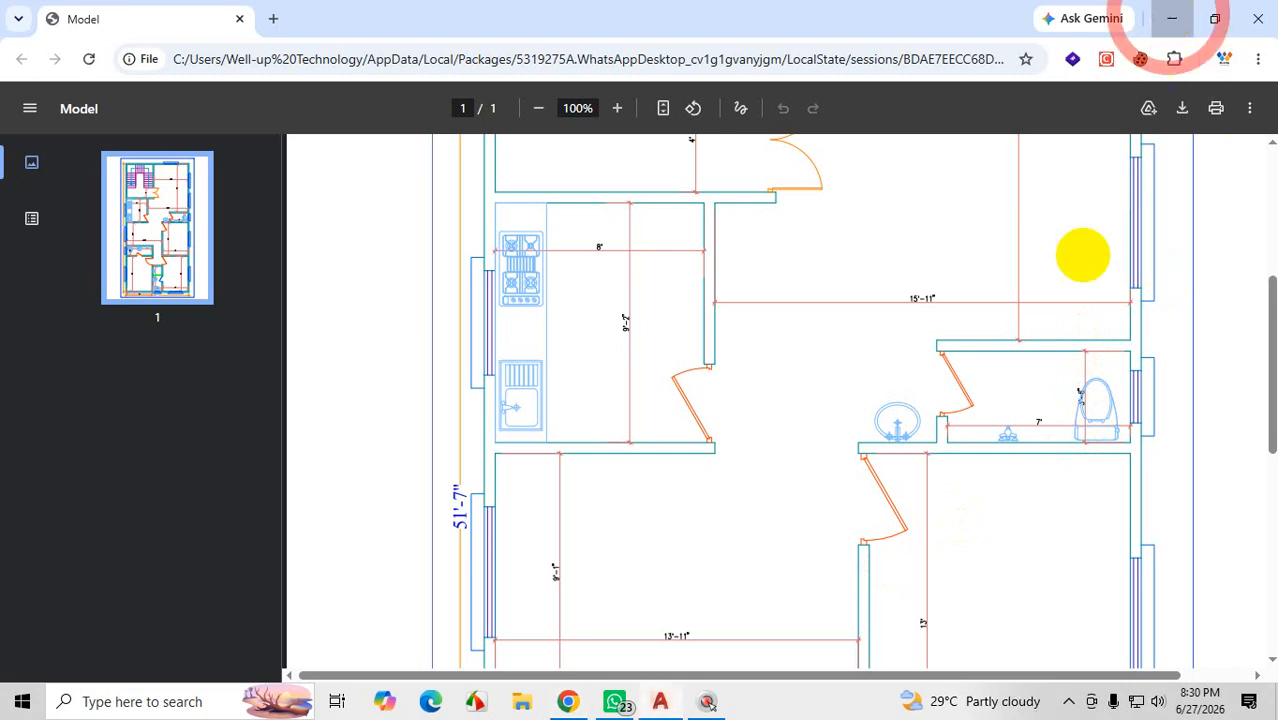
type("o")
key("Return")
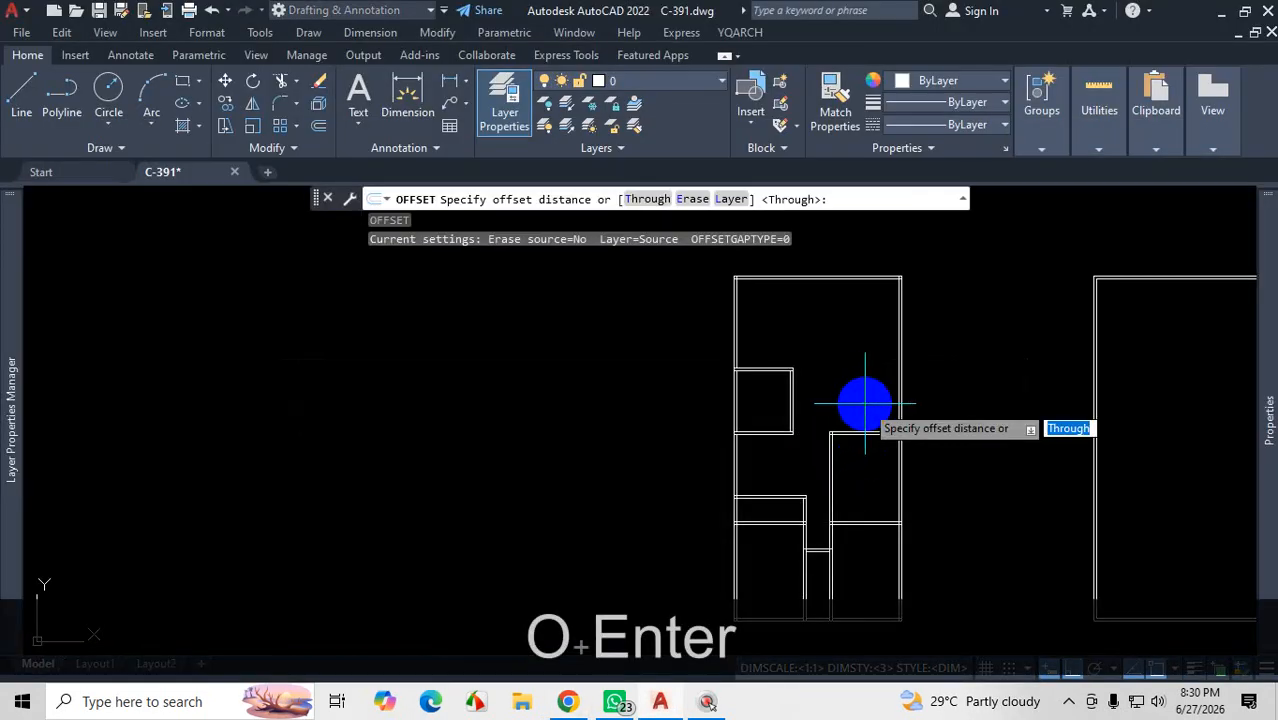
key("Return")
scroll(864, 410, "up", 4)
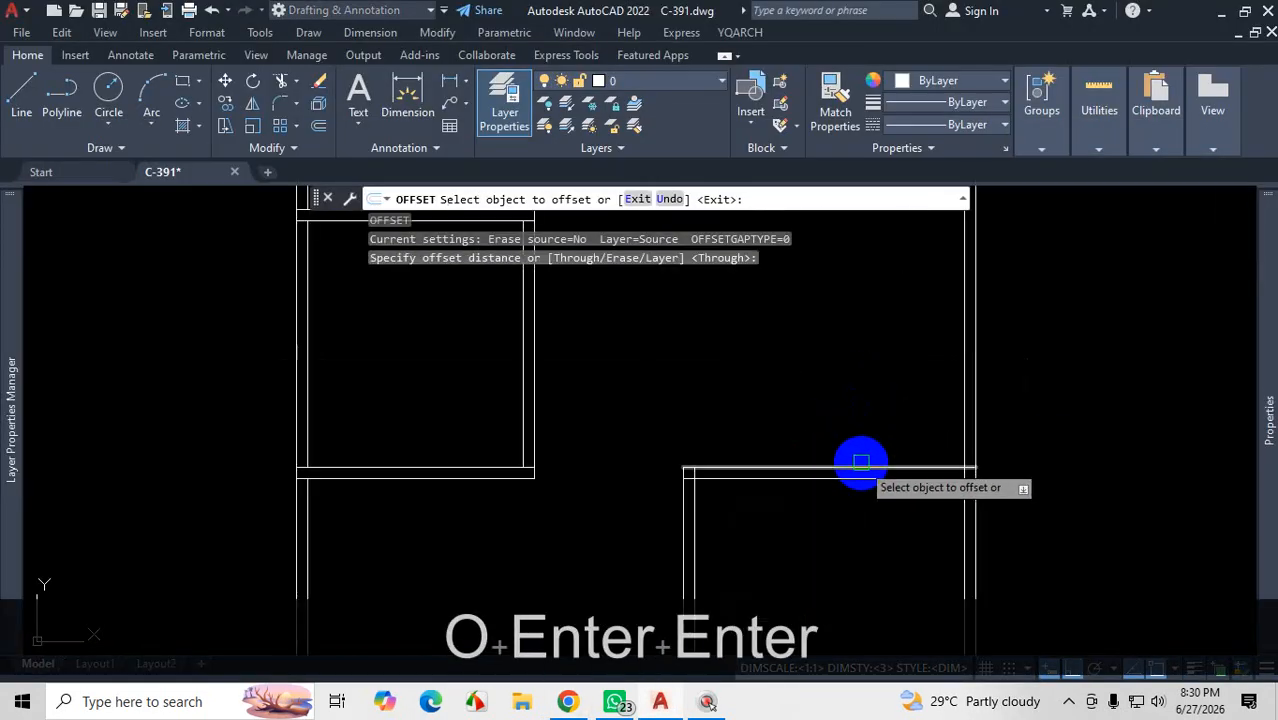
left_click(861, 466)
type("42")
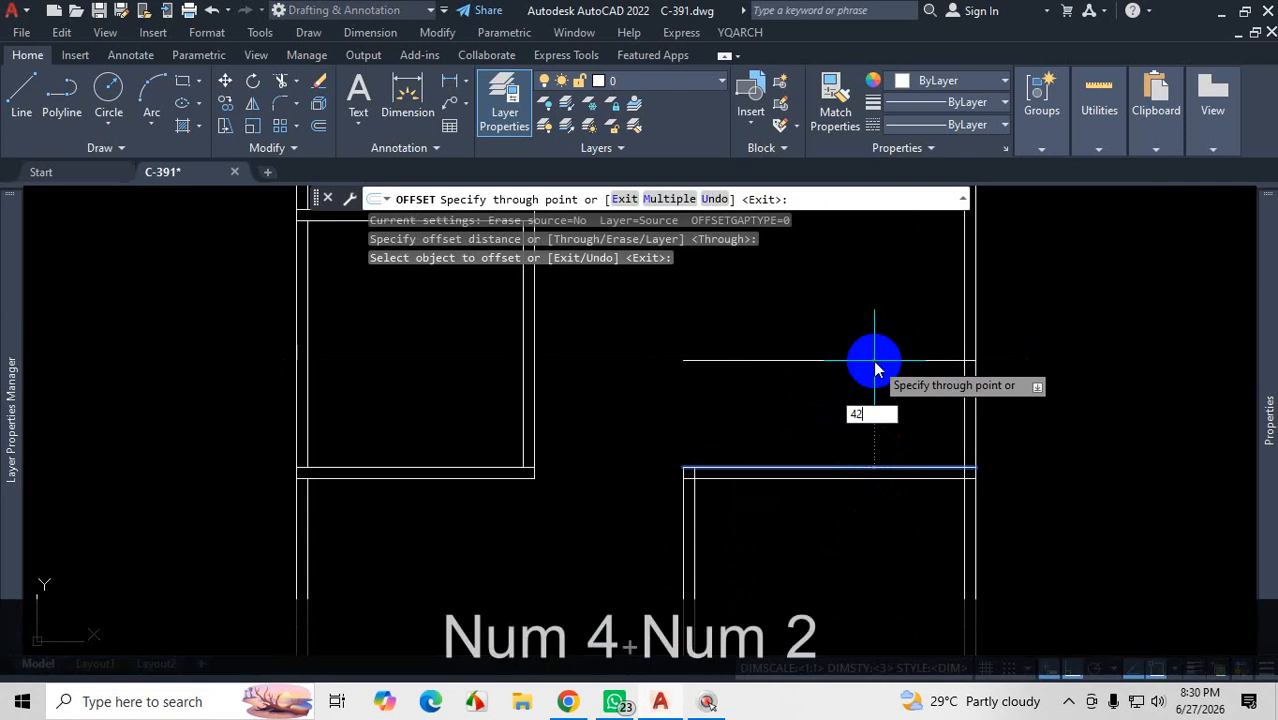
key("Return")
Step: Offset the new horizontal toilet wall line 5" upward to give the wall its thickness, and leave the Offset command
left_click(865, 374)
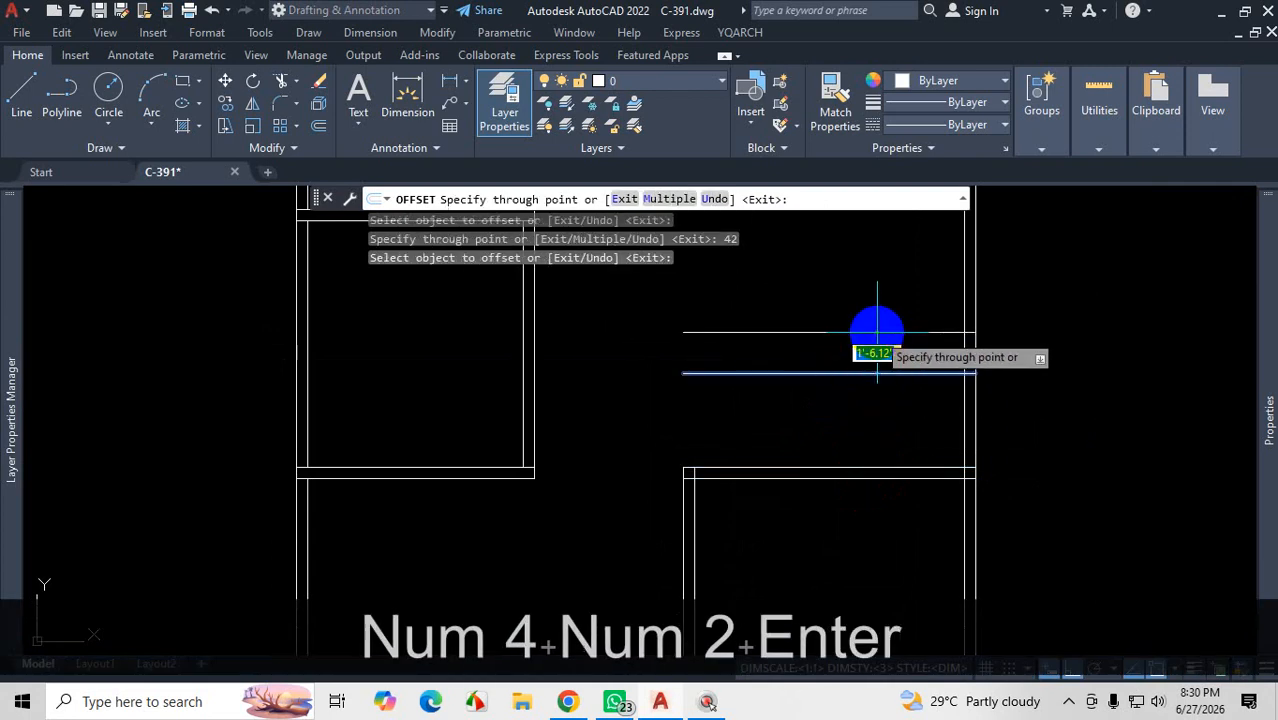
type("5")
key("Return")
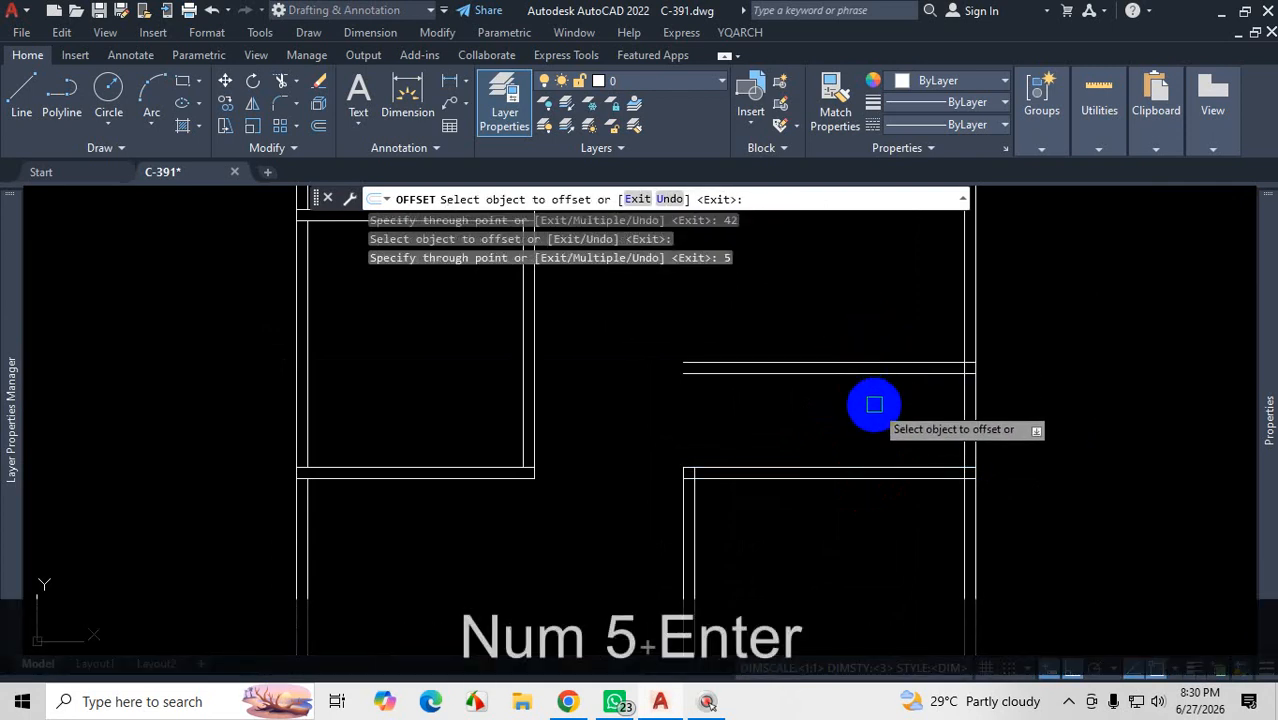
key("Escape")
scroll(846, 408, "down", 4)
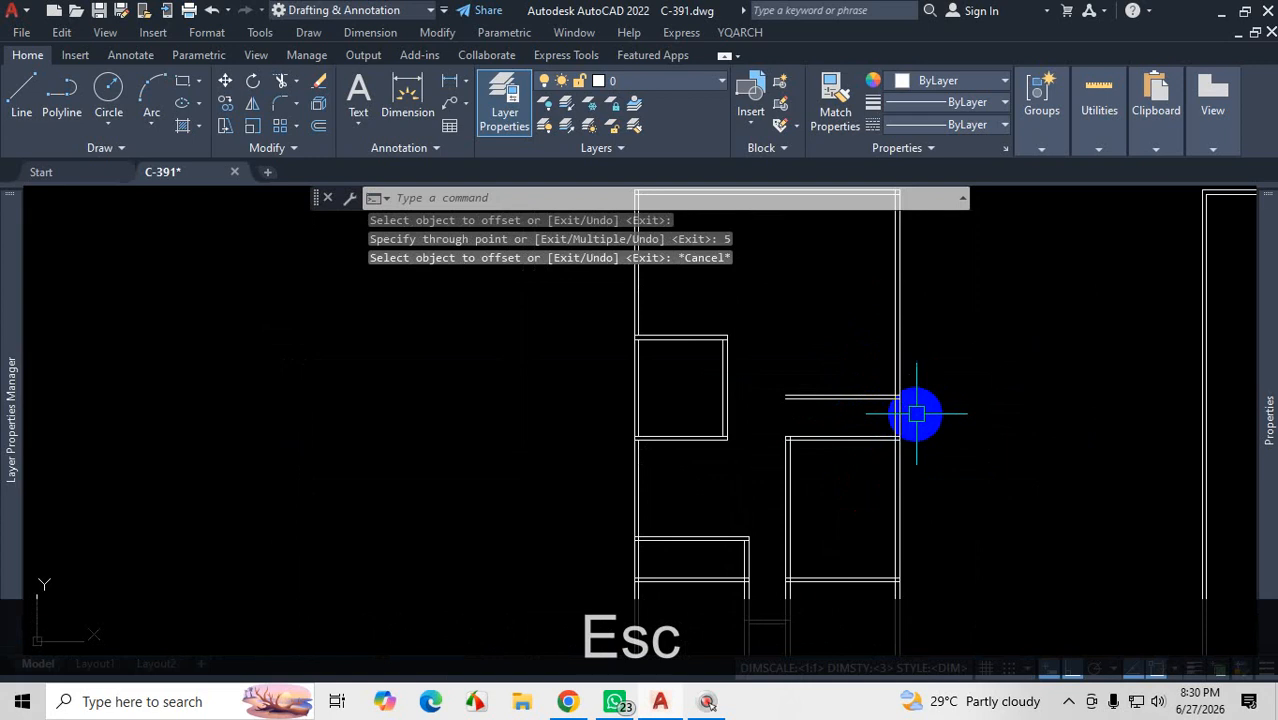
scroll(916, 384, "up", 2)
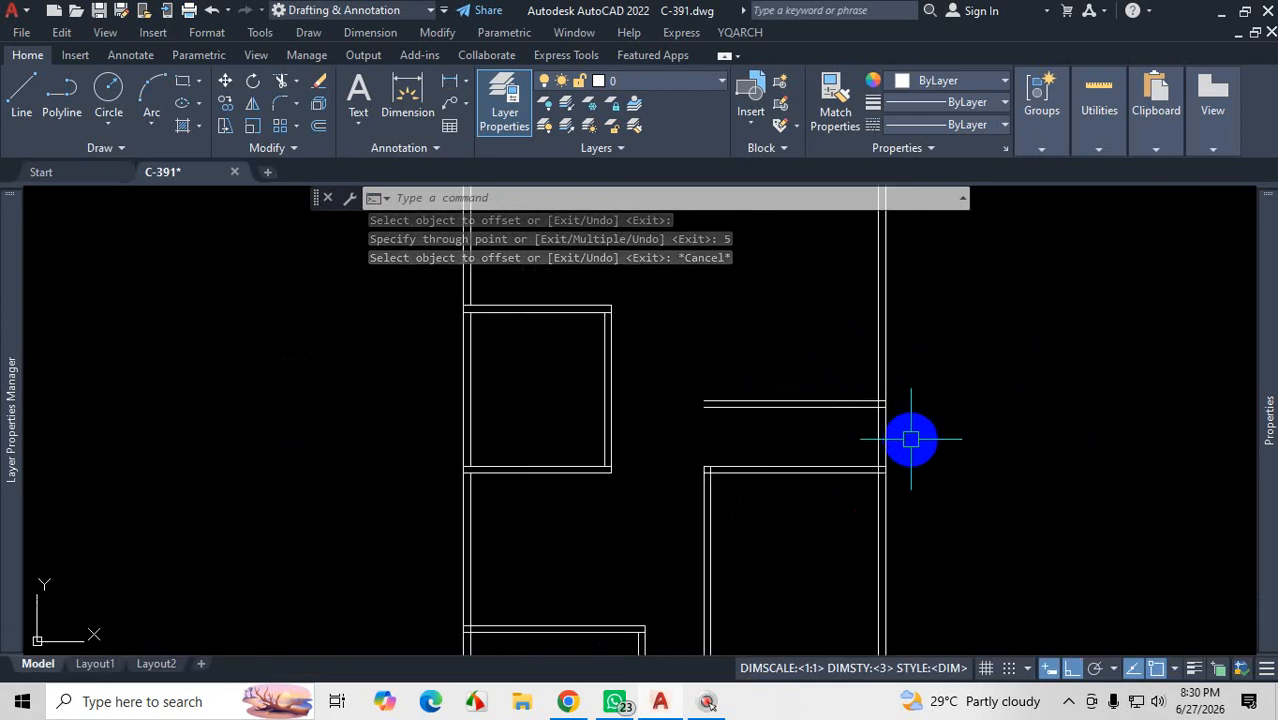
Step: Trim the right exterior wall's inner line where the toilet's upper and lower walls meet it
key("ctrl+1")
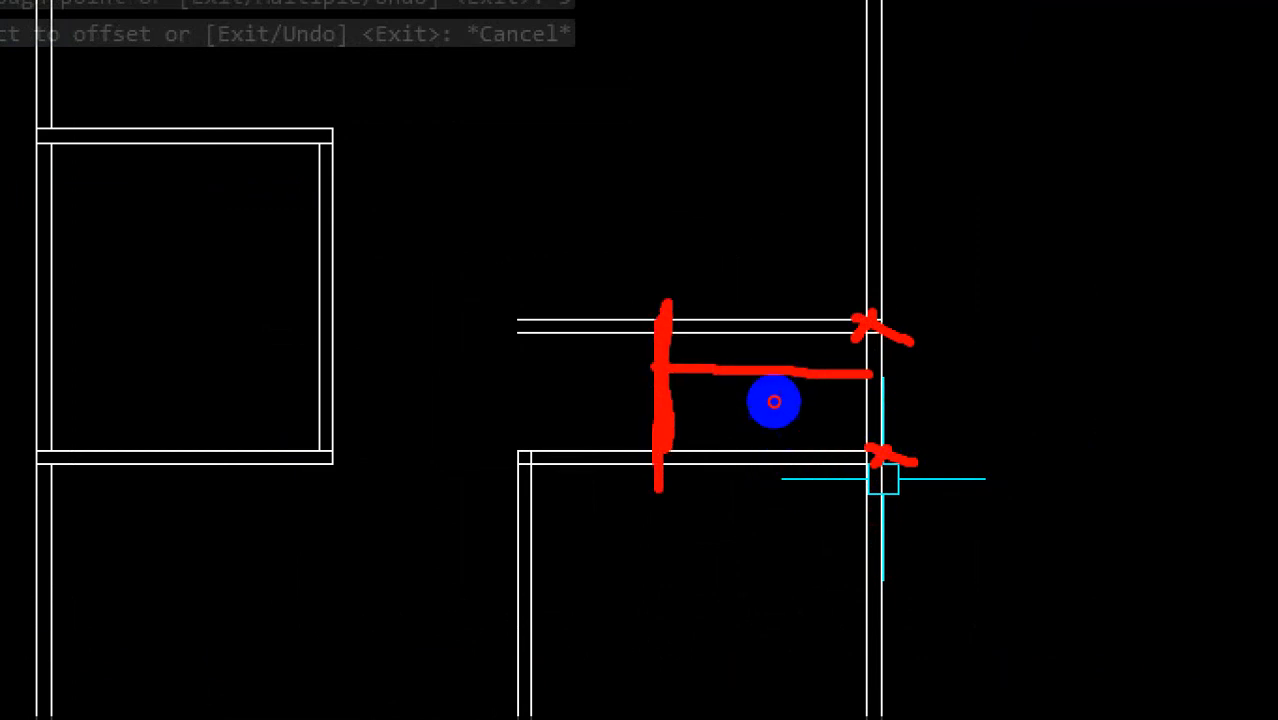
key("Escape")
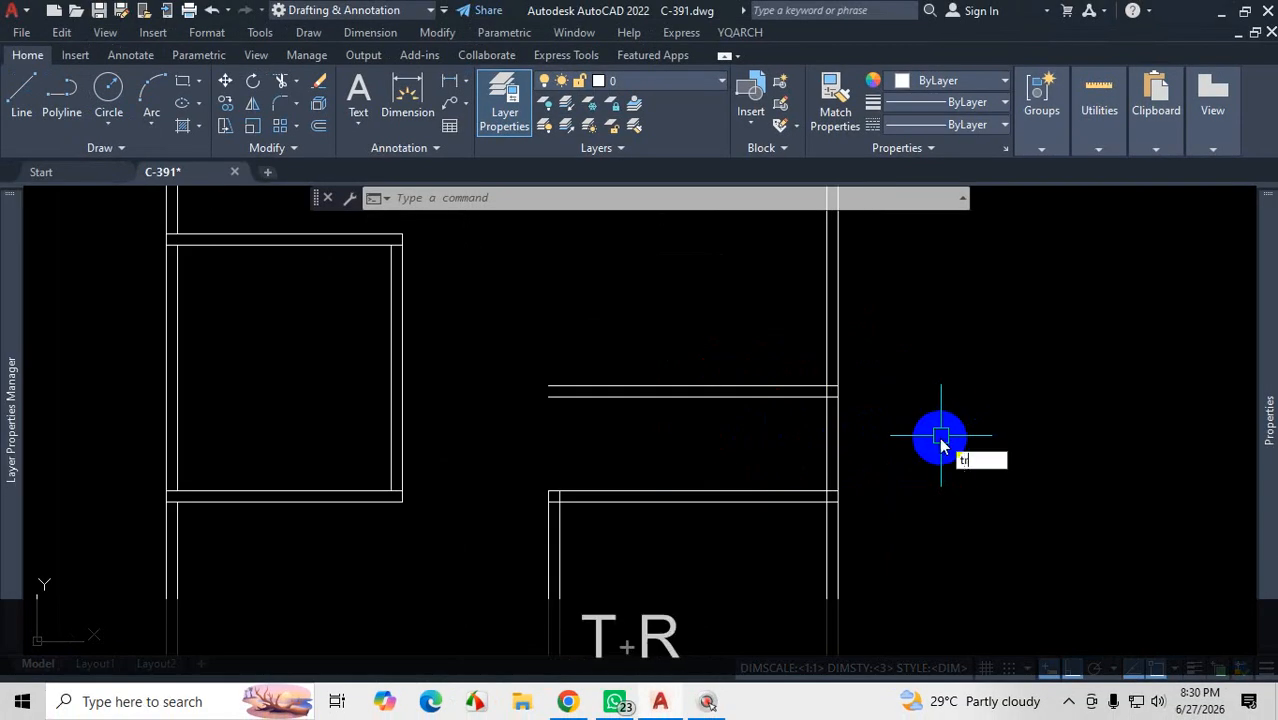
type("tr")
key("Return")
mouse_move(836, 422)
middle_mouse_down()
mouse_move(830, 337)
mouse_move(905, 342)
middle_mouse_up()
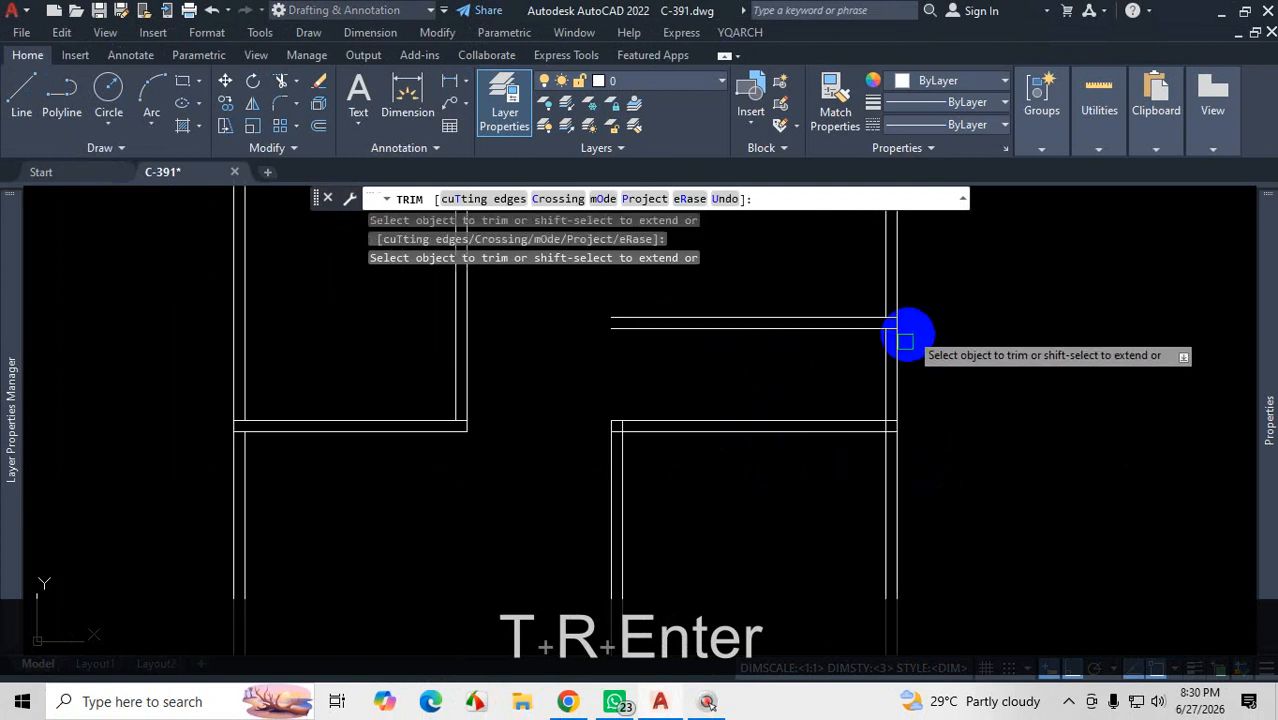
scroll(892, 444, "up", 5)
left_click(867, 374)
scroll(968, 463, "down", 5)
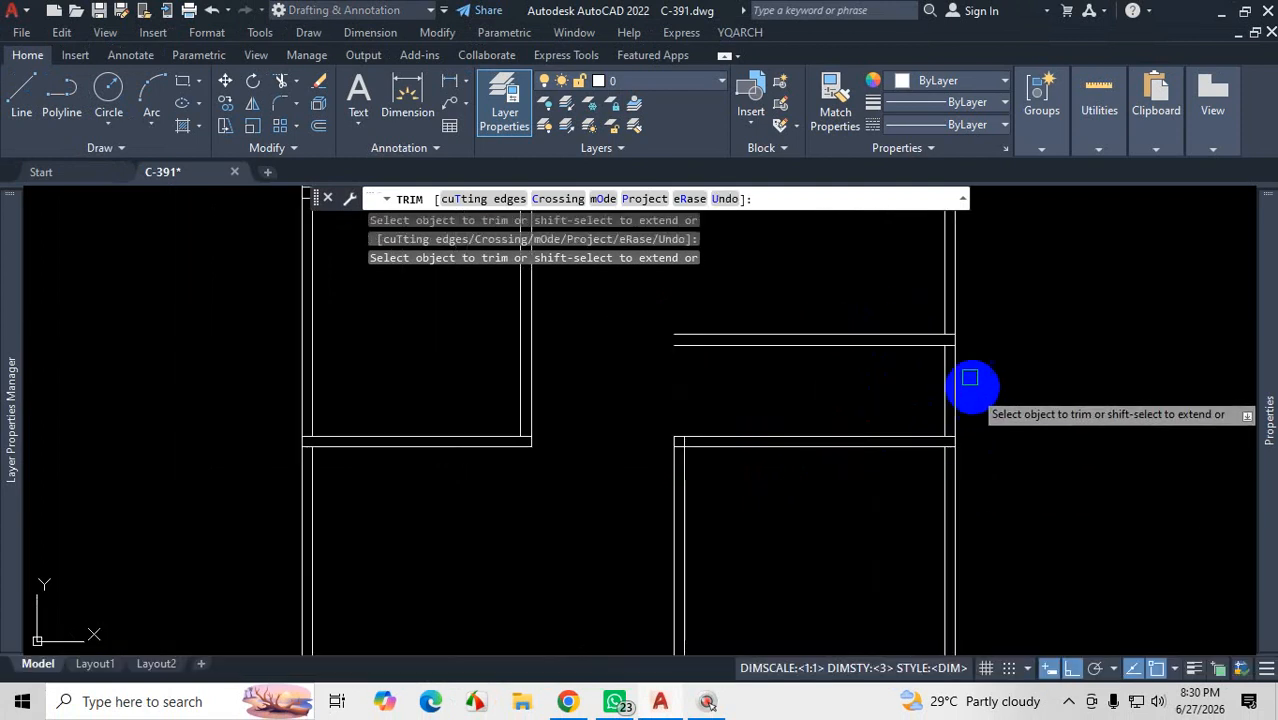
scroll(975, 342, "up", 2)
key("Escape")
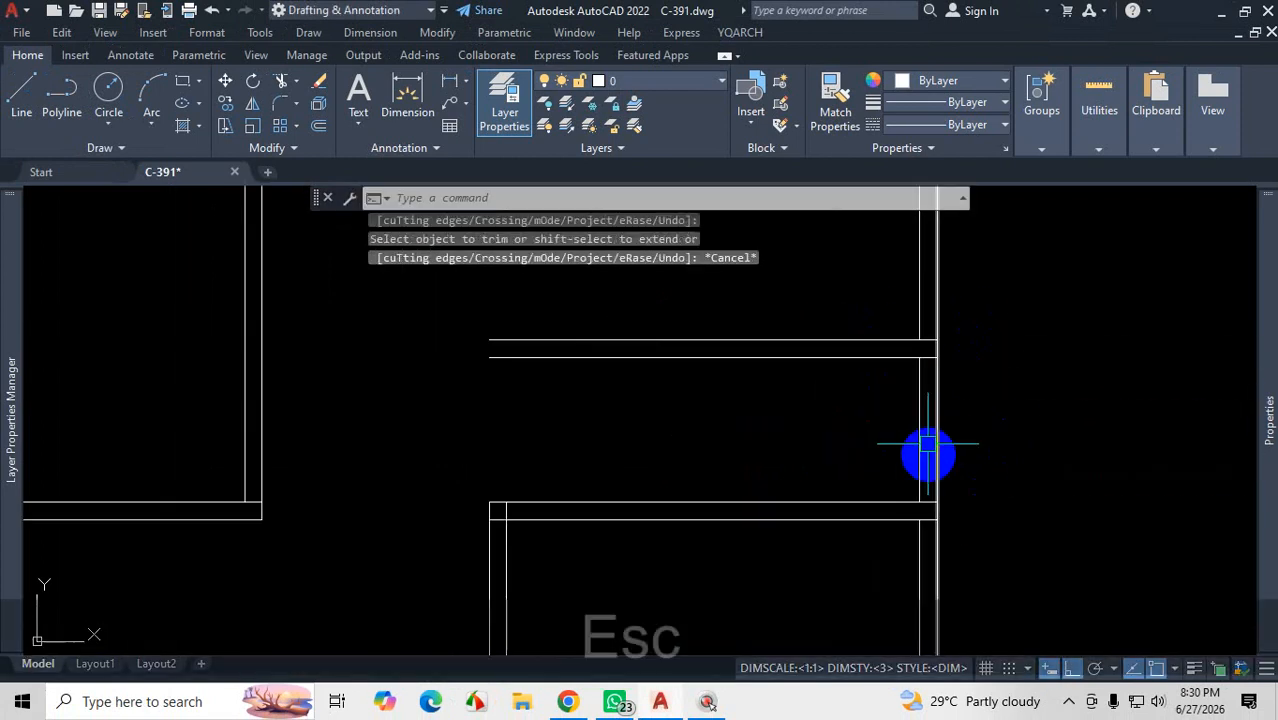
Step: Offset the toilet section of the right exterior wall's inner line 7' to the left, checking the width in the reference plan
scroll(950, 469, "down", 4)
scroll(927, 434, "up", 4)
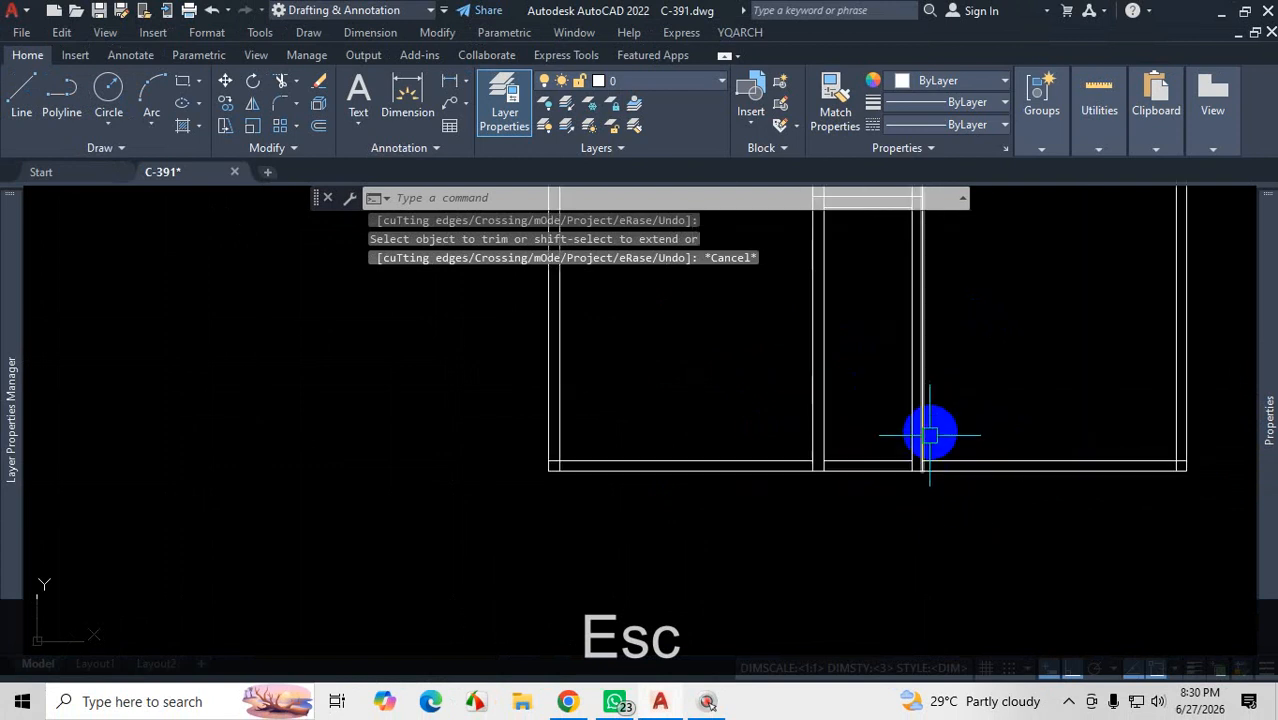
scroll(827, 503, "down", 5)
scroll(907, 401, "up", 5)
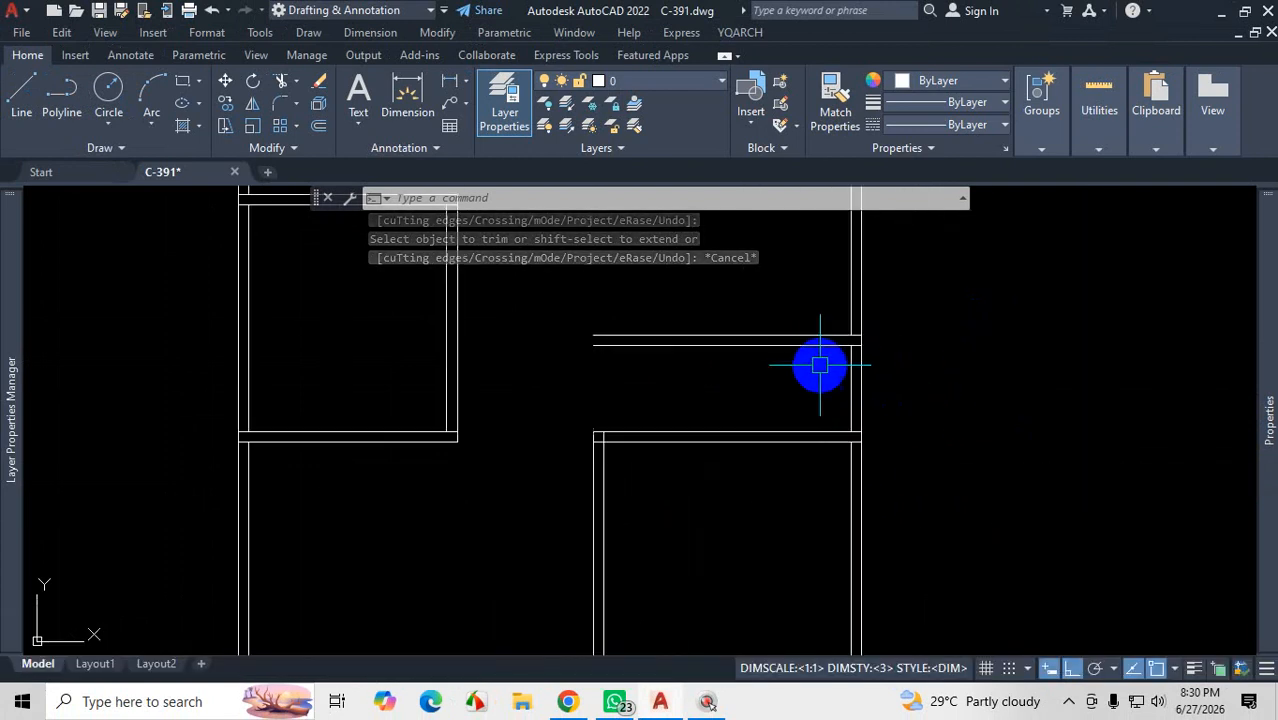
type("o")
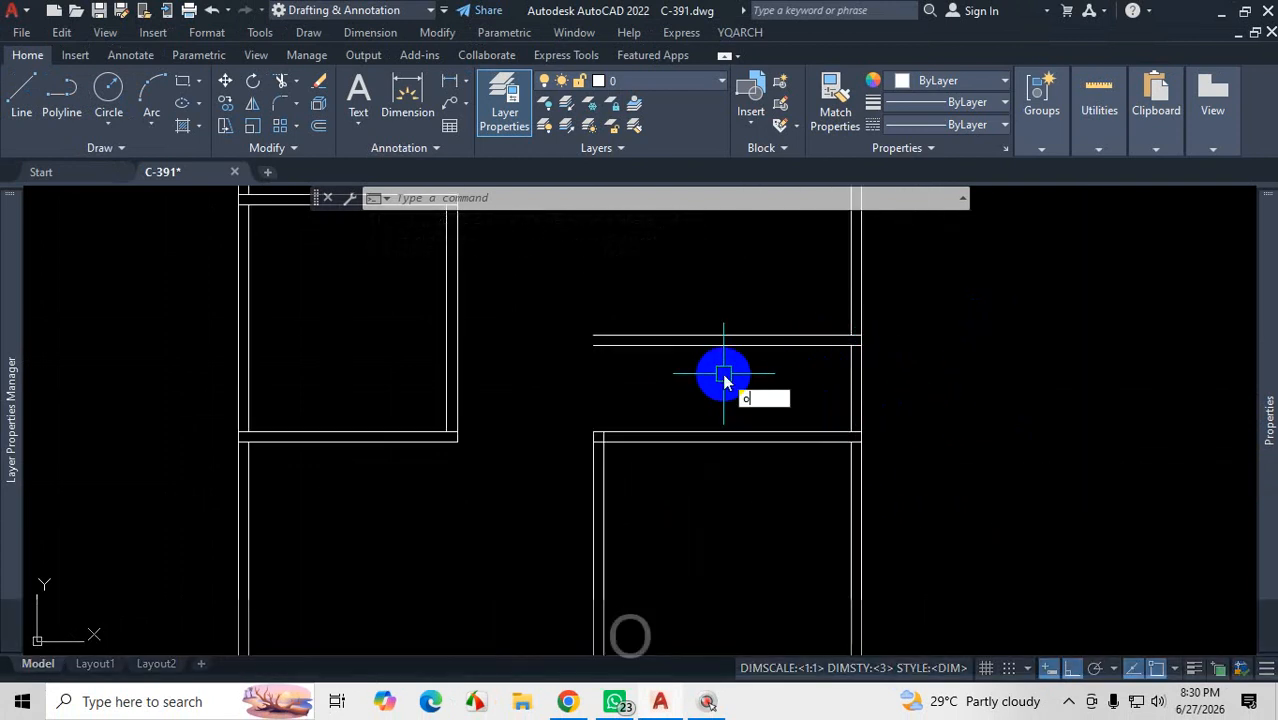
key("Return")
key("Return")
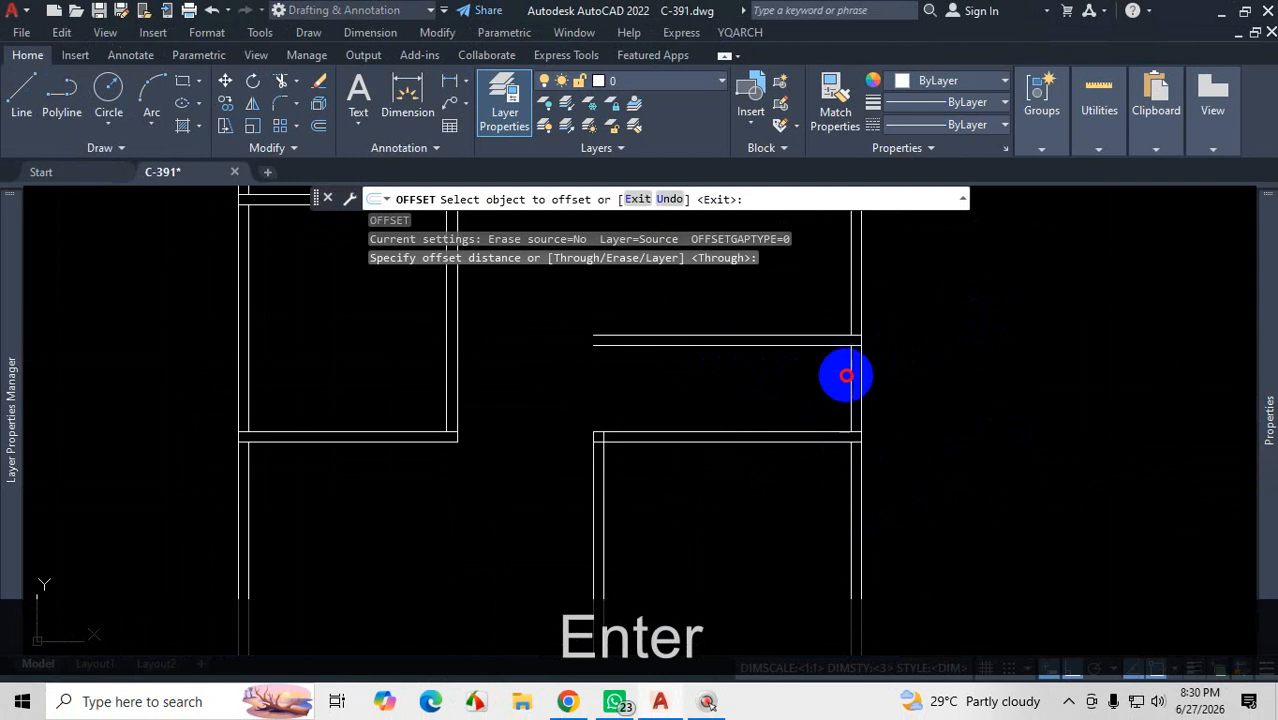
left_click(847, 376)
left_click(568, 700)
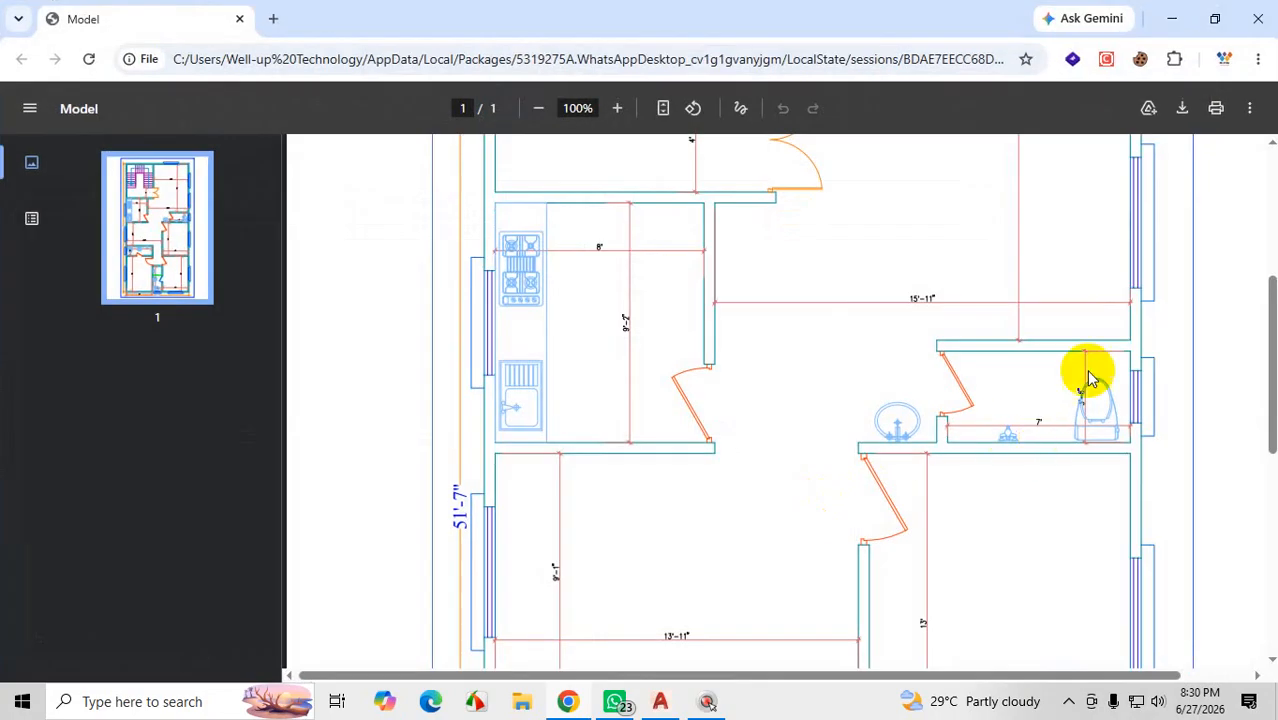
left_click(1174, 20)
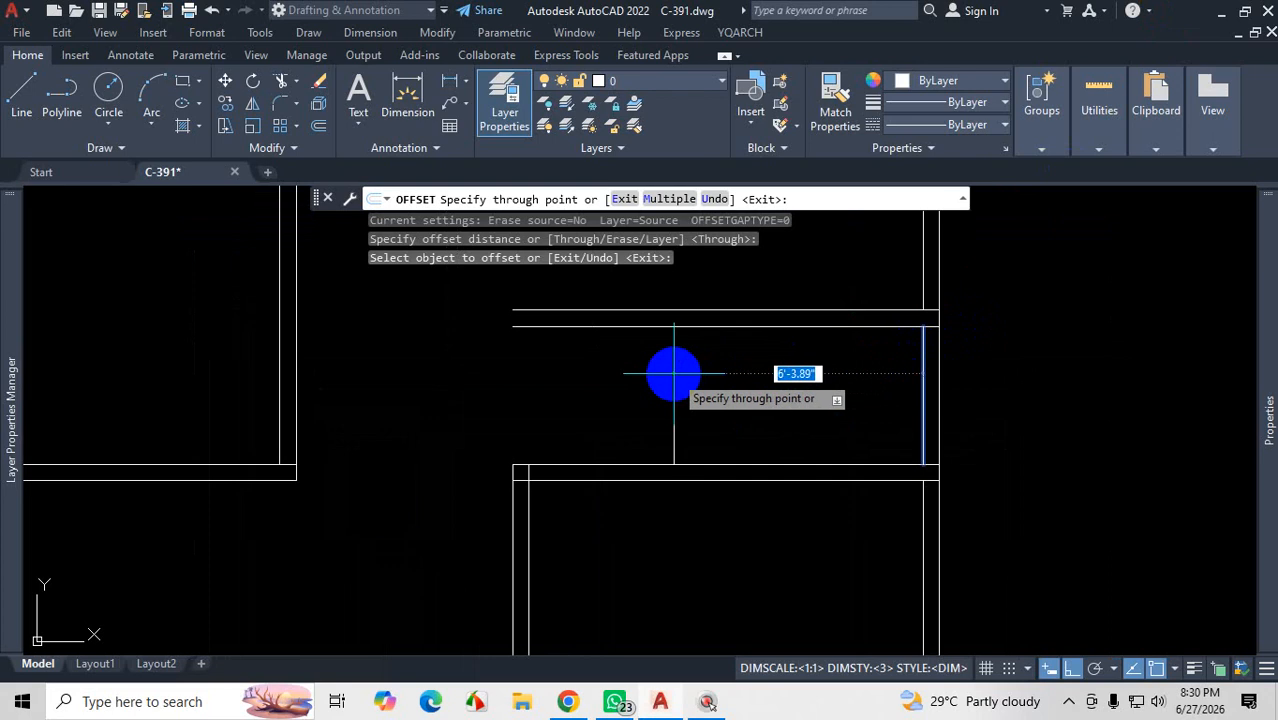
type("7'")
key("Return")
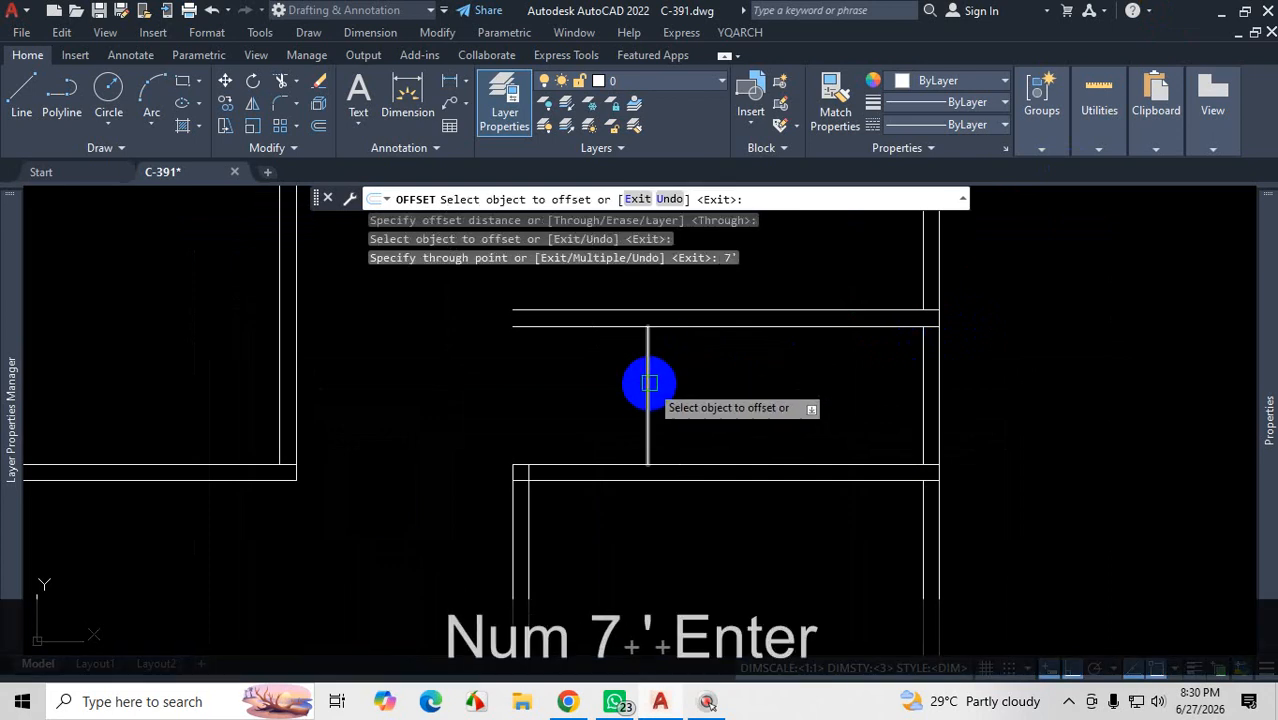
Step: Offset the toilet's new vertical line 5" to the left to form its left wall
left_click(649, 383)
type("5")
key("Return")
scroll(708, 508, "down", 2)
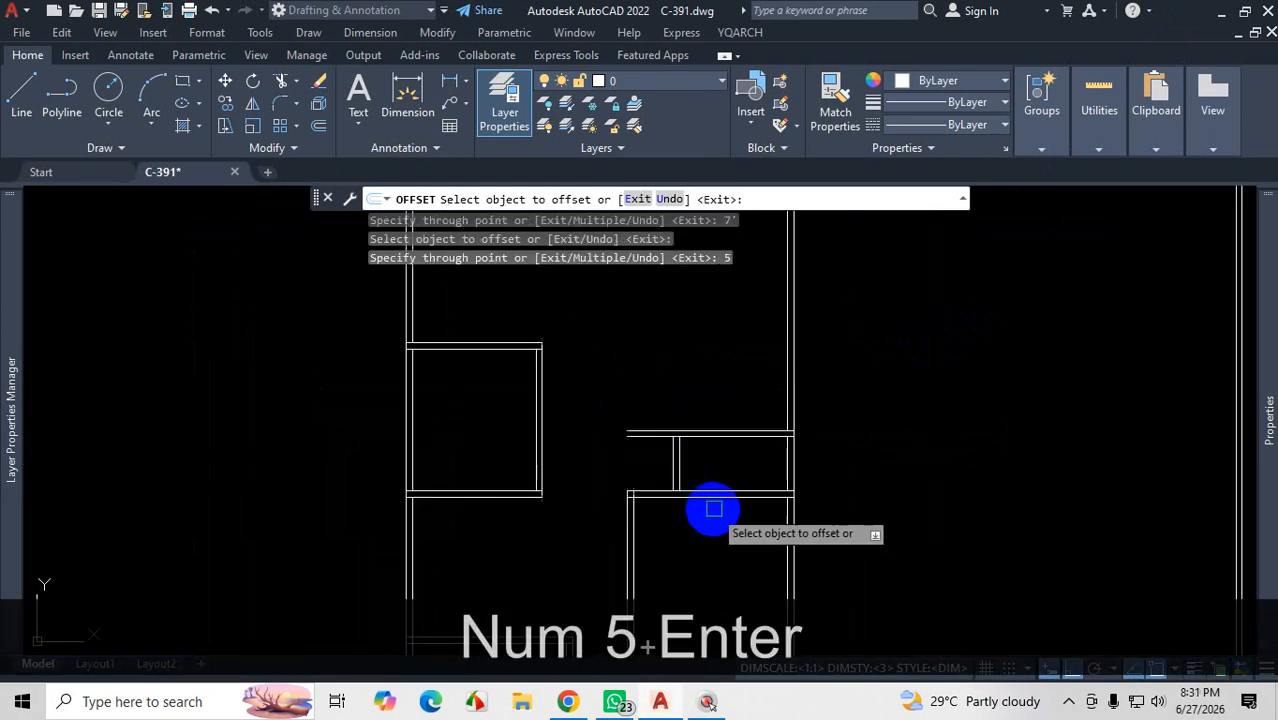
Step: Offset the right exterior wall's inner line above the toilet 13'7" to the left, checking the upper room's width in the reference plan
scroll(718, 456, "up", 1)
scroll(720, 460, "down", 2)
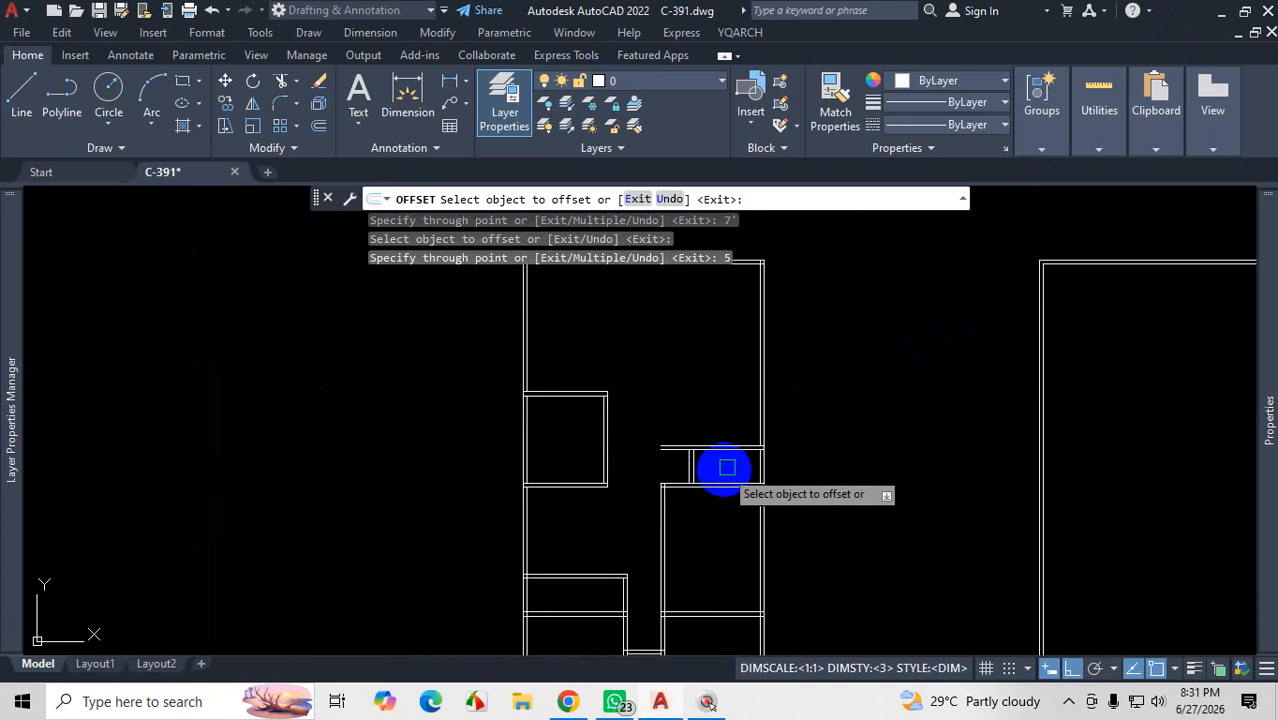
scroll(750, 294, "up", 2)
scroll(752, 549, "up", 2)
scroll(752, 549, "down", 4)
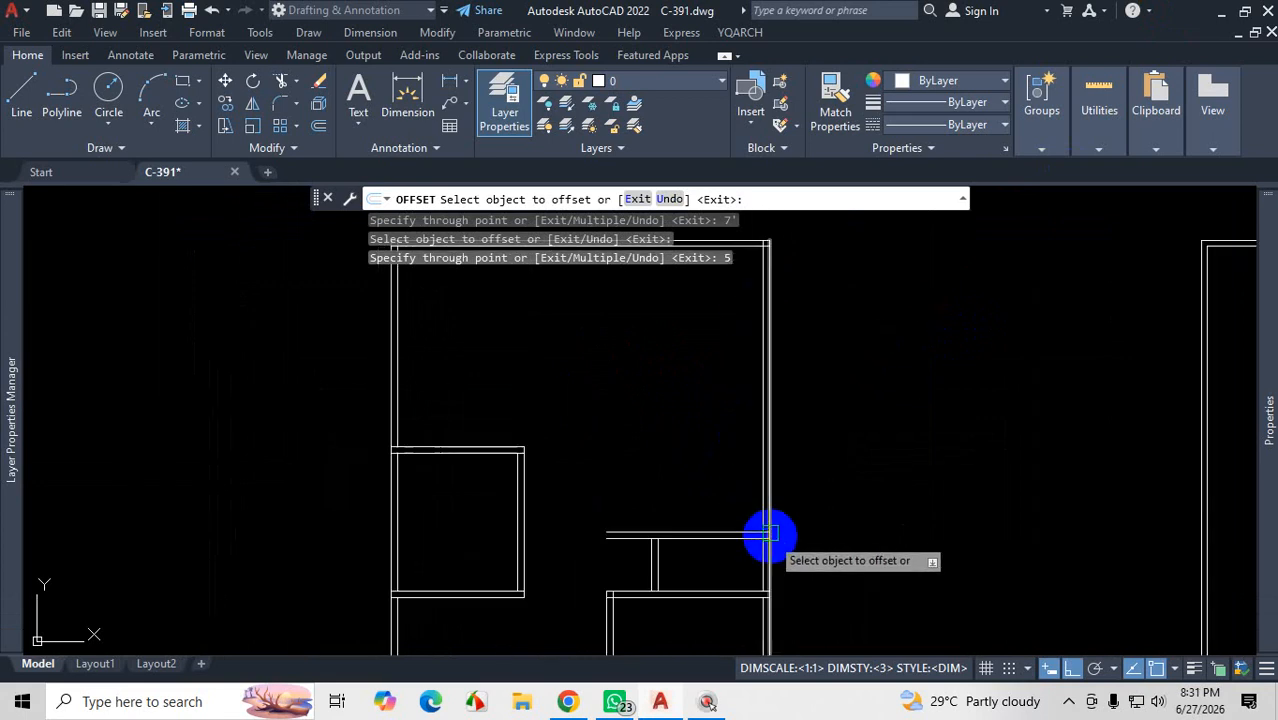
scroll(757, 399, "up", 2)
left_click(766, 395)
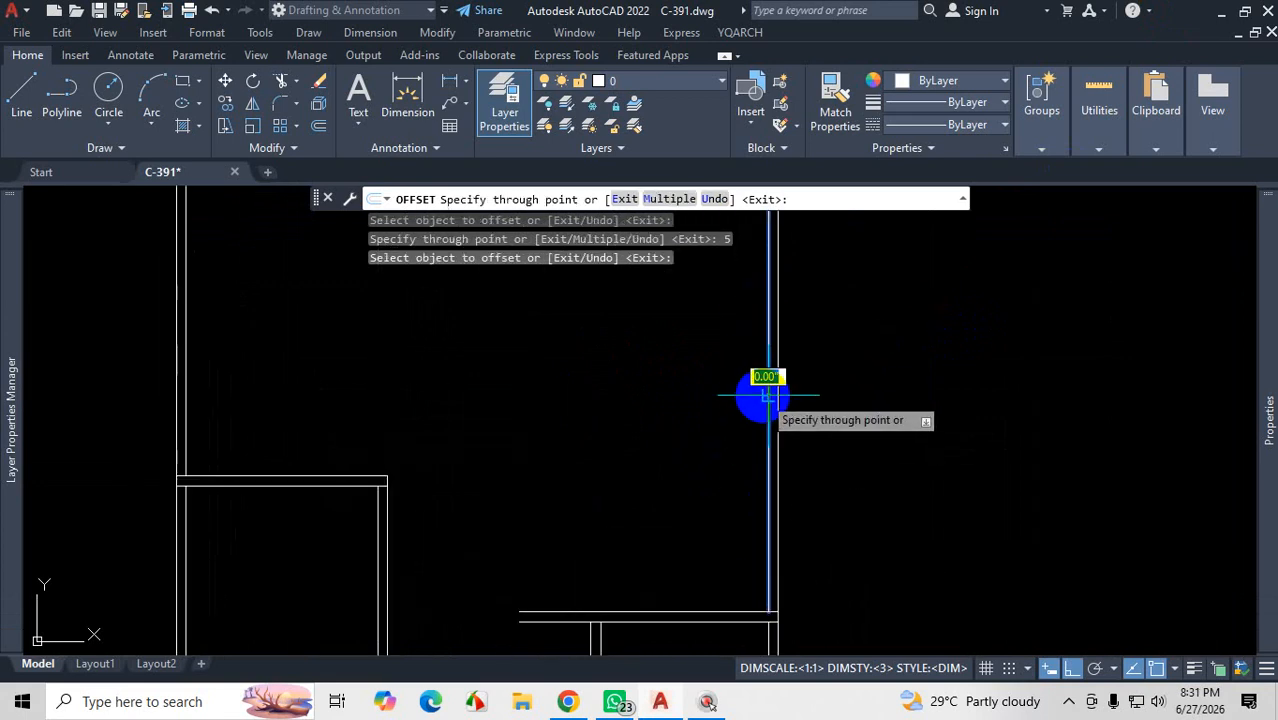
left_click(567, 701)
scroll(890, 440, "up", 5)
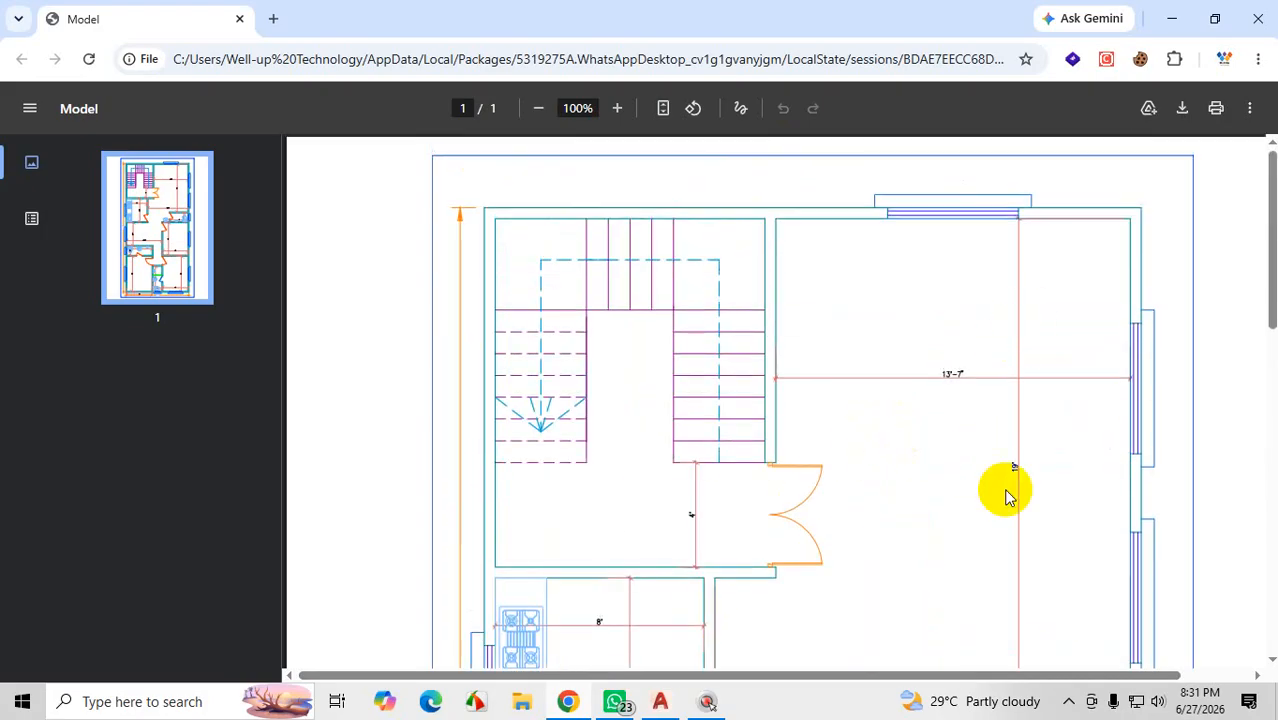
left_click(1176, 19)
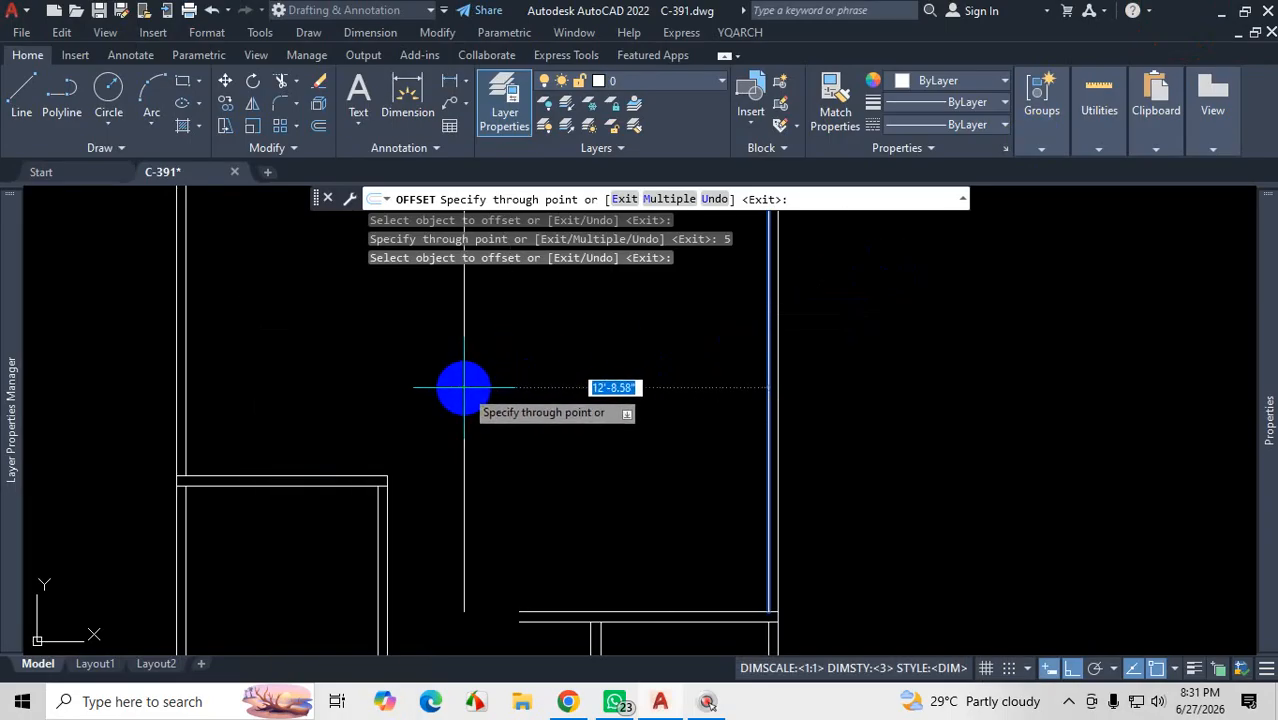
type("13")
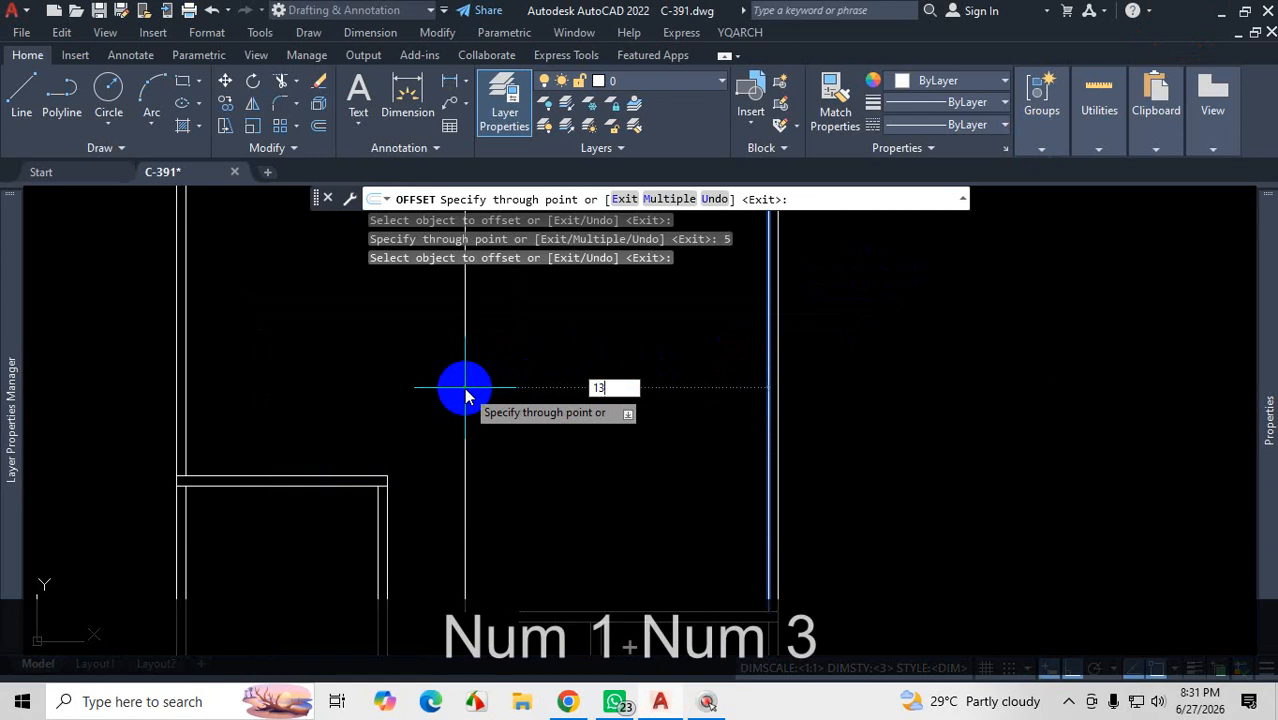
type("'7")
key("Return")
Step: Offset the upper room's new vertical line 5" to the left to form the wall beside the stairs
left_click(444, 392)
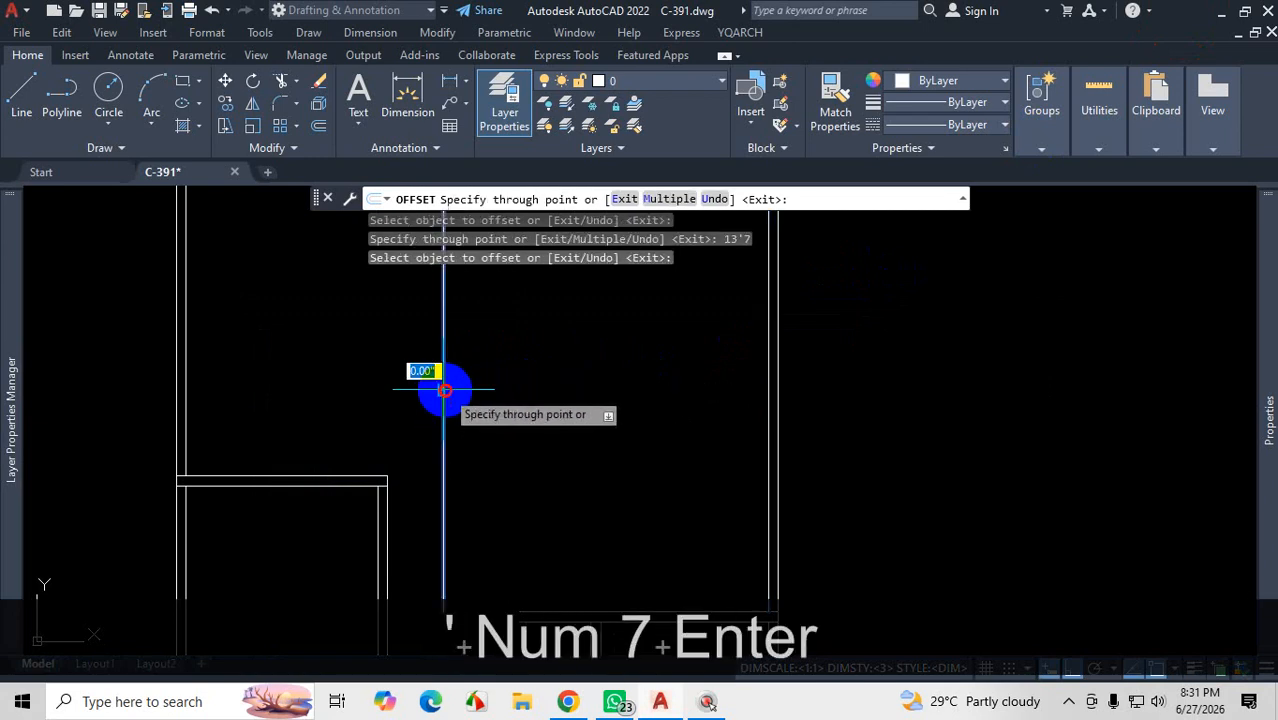
type("5")
key("Return")
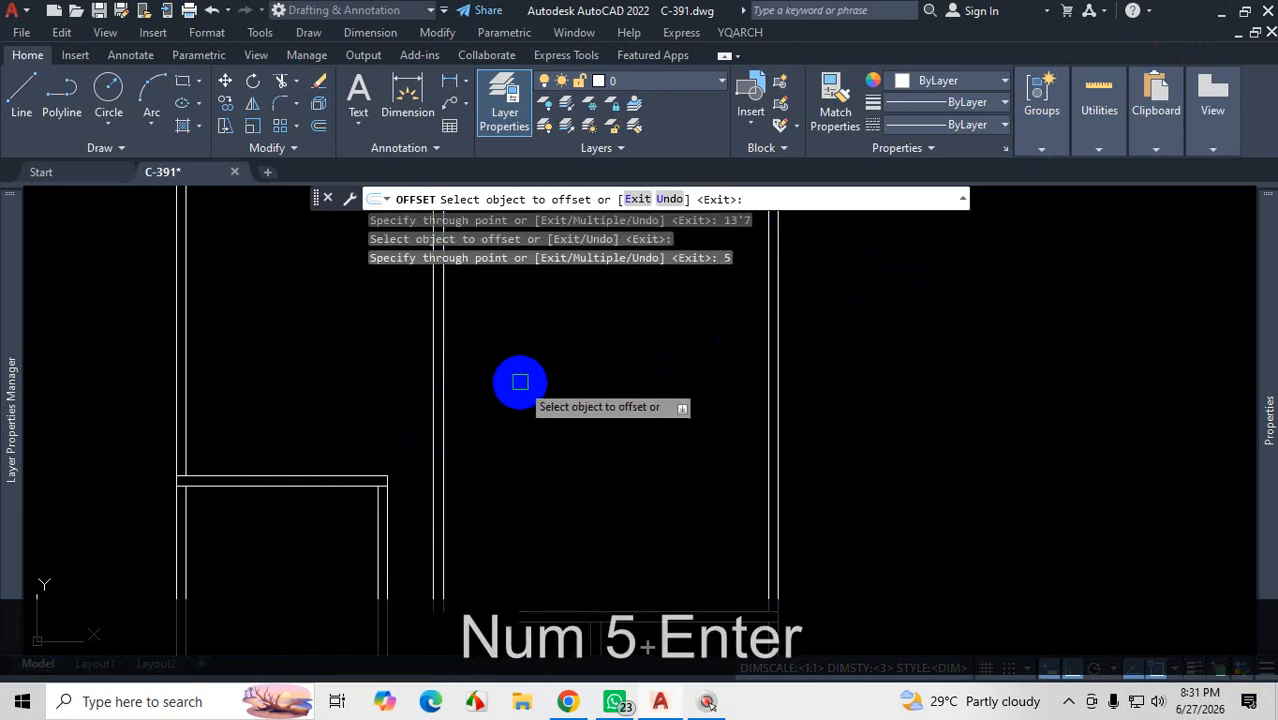
Step: Examine the overrunning wall lines at the toilet's upper-left corner and the gap between the stair room and the new vertical wall
scroll(530, 360, "down", 3)
key("Escape")
scroll(560, 480, "up", 2)
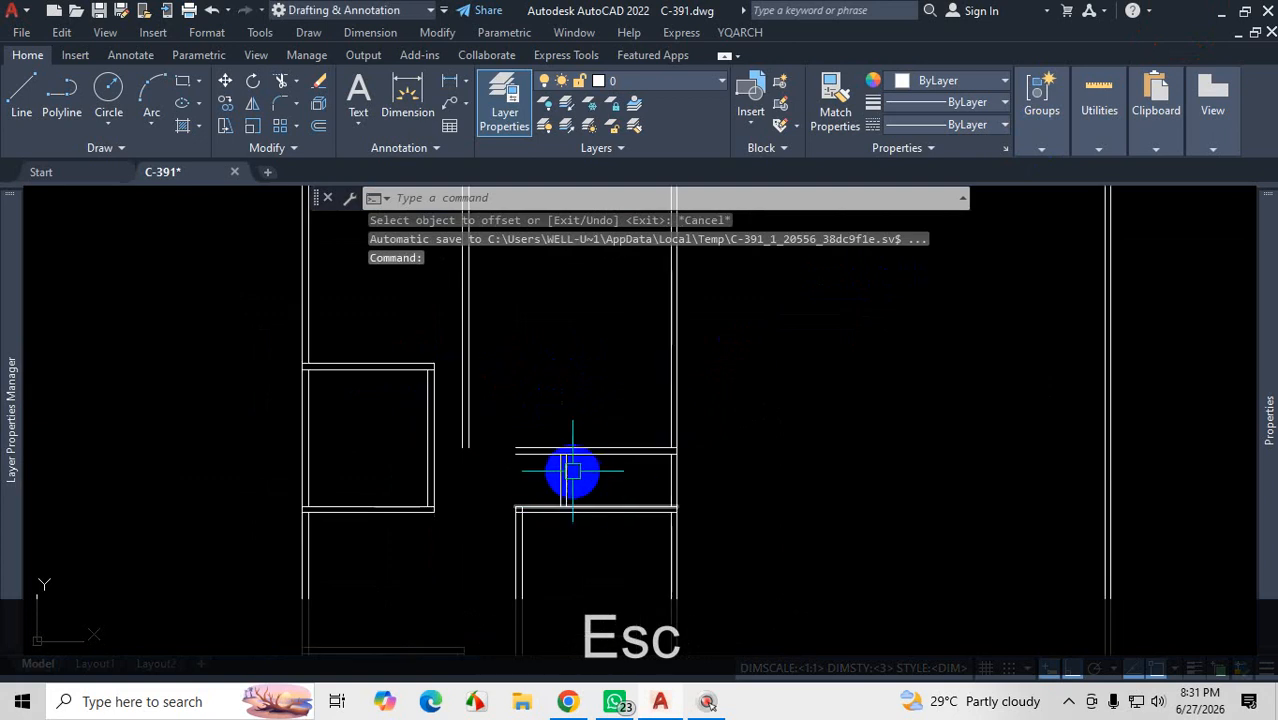
scroll(590, 470, "down", 2)
scroll(510, 440, "up", 2)
key("ctrl+1")
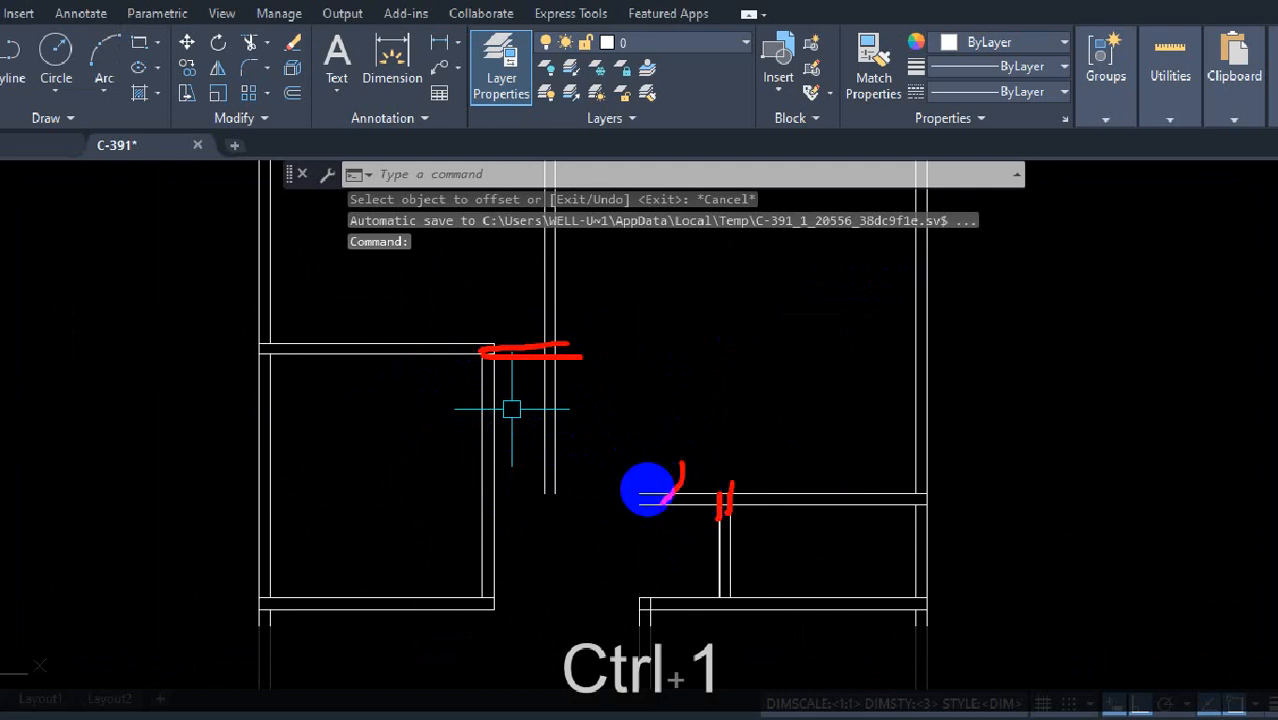
left_click_drag(667, 491, 707, 516)
mouse_move(567, 391)
left_mouse_down()
mouse_move(552, 409)
mouse_move(587, 422)
left_mouse_up()
left_click_drag(475, 338, 567, 337)
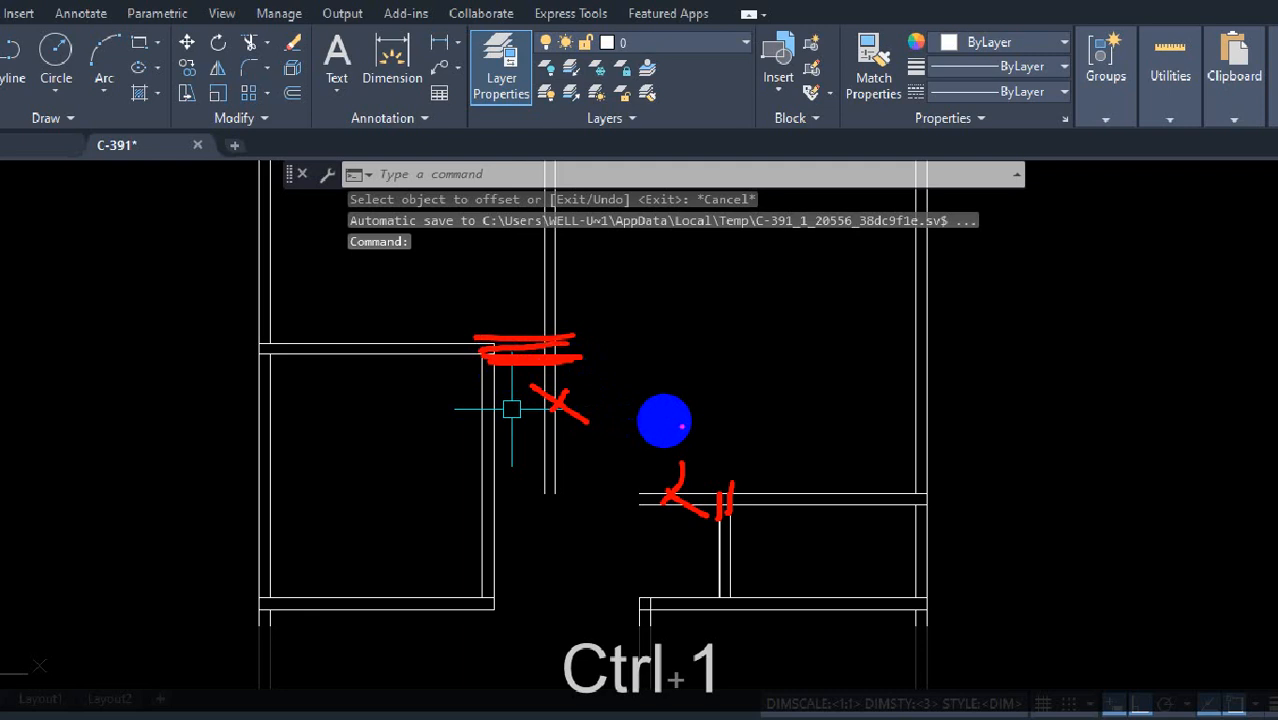
key("Escape")
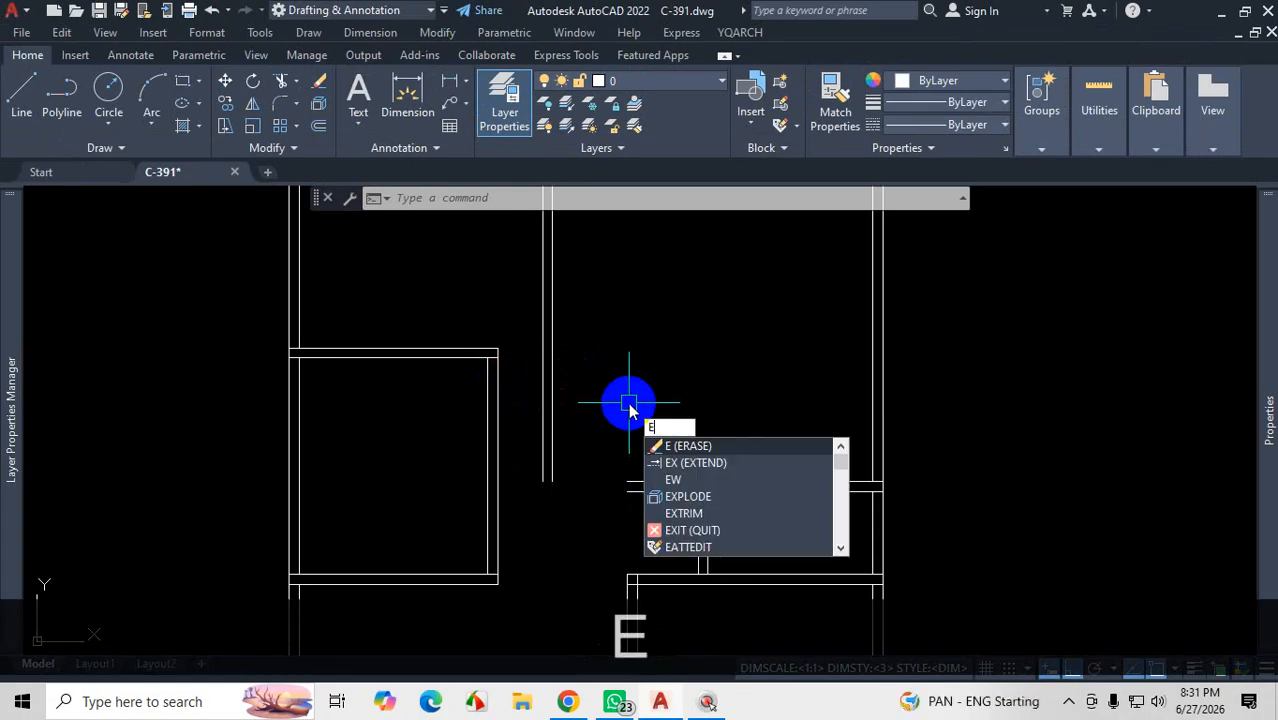
Step: Trim the toilet's top wall overrun and extend its left wall's outer line to the top line to close the corner
key("Escape")
type("tr")
key("Return")
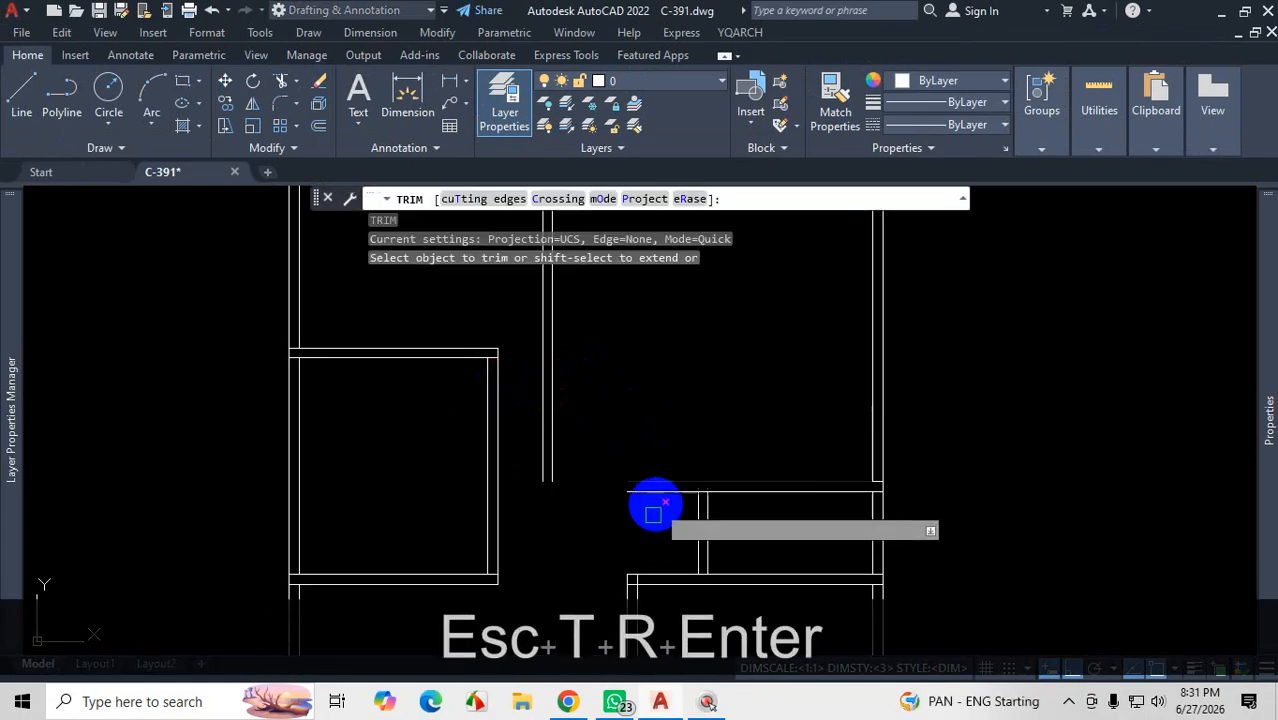
scroll(660, 515, "up", 2)
left_click(687, 465)
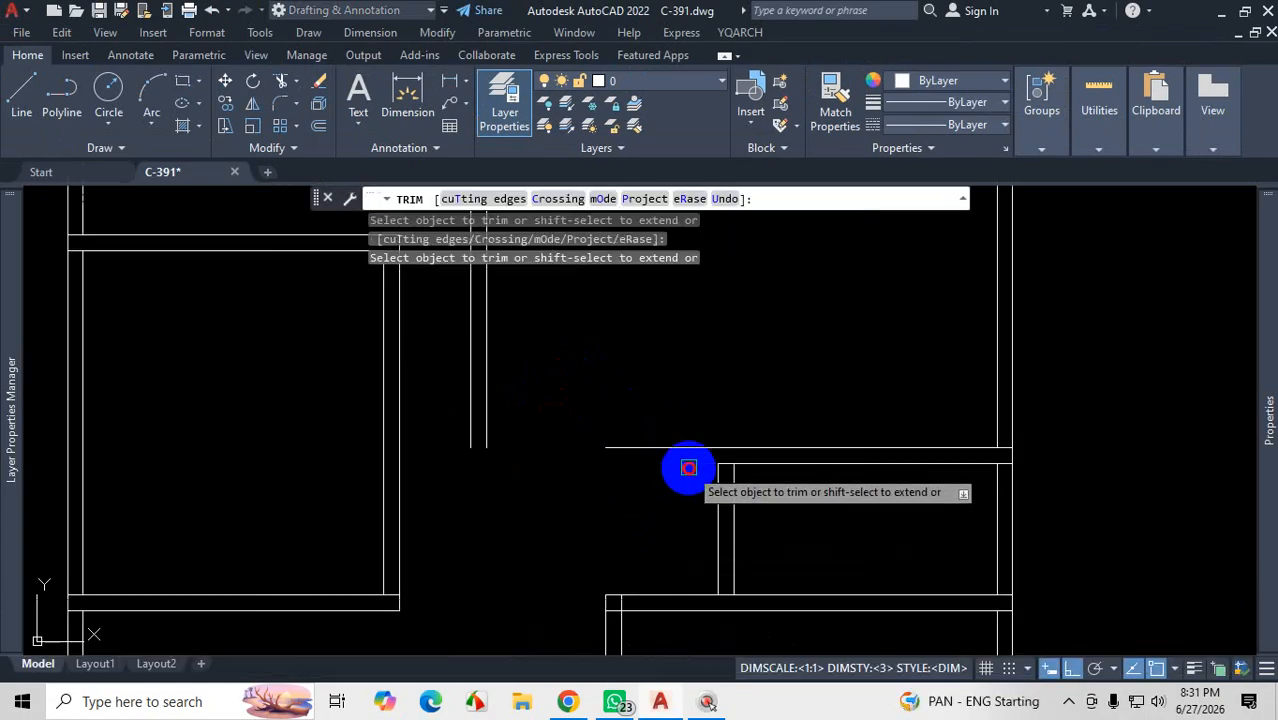
scroll(687, 468, "up", 2)
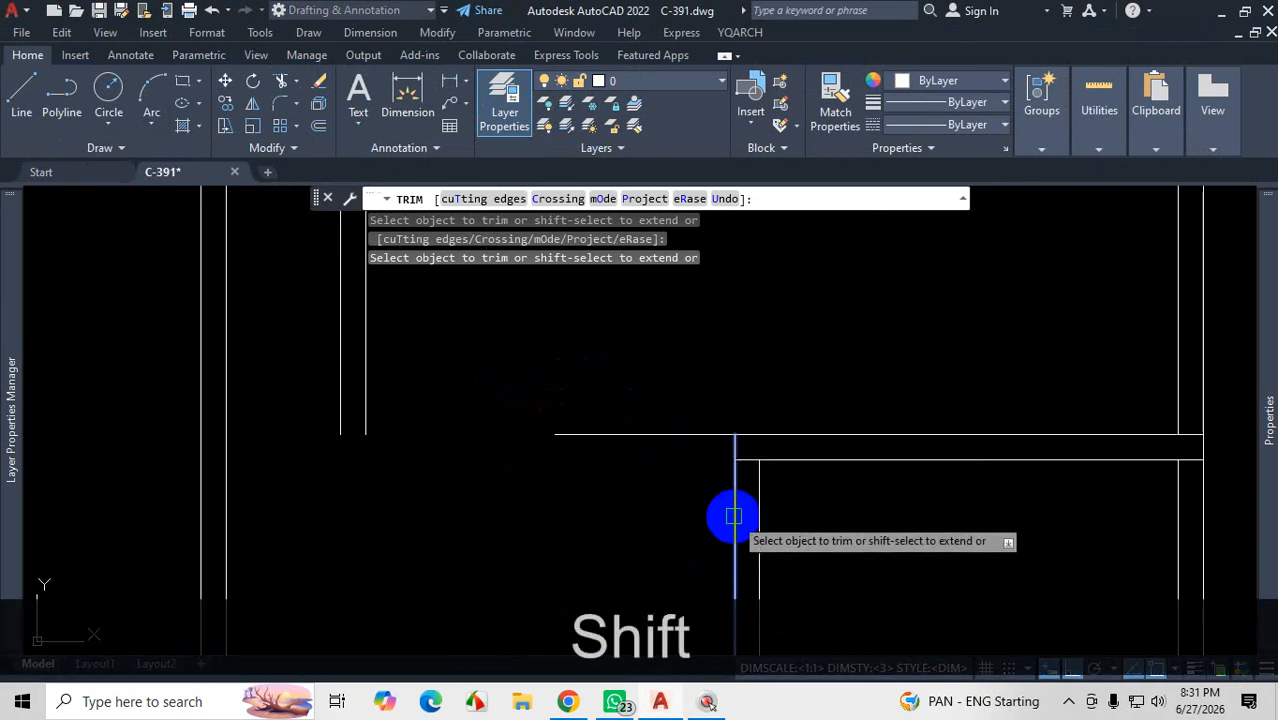
left_click(733, 516, "shift")
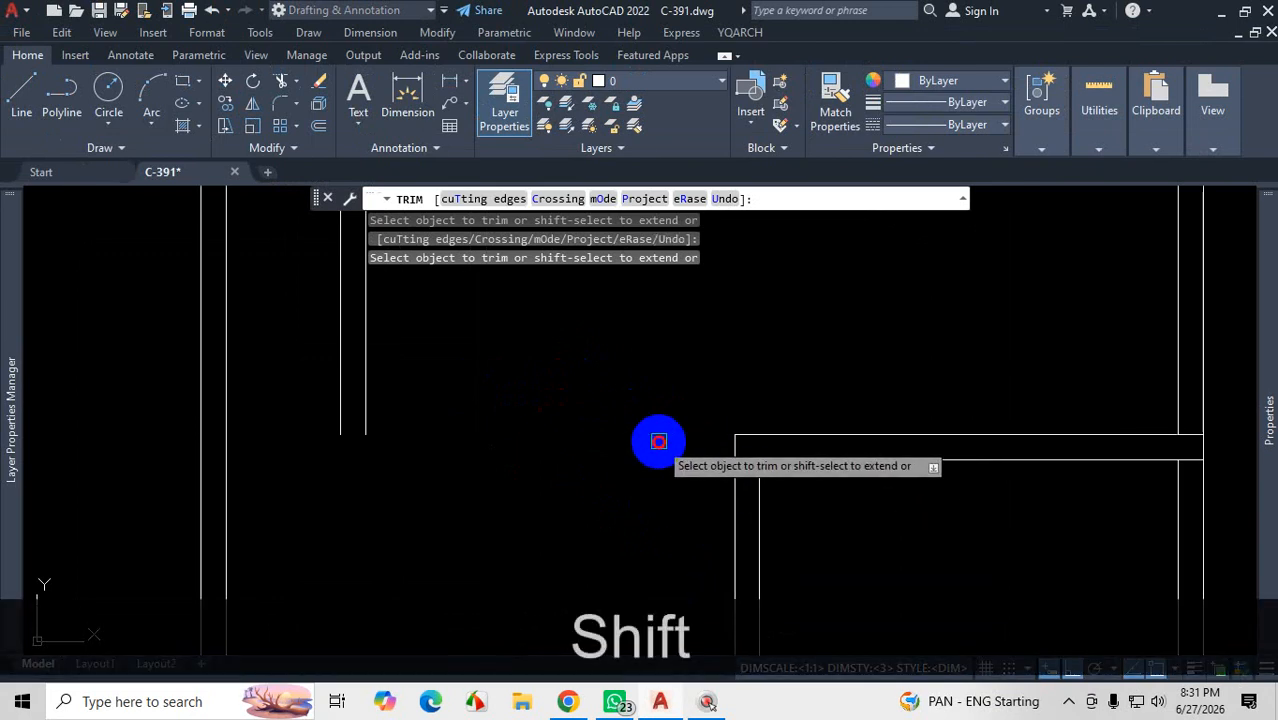
Step: Extend the stair room's top wall lines to the vertical wall and trim that wall's lines below the junction
scroll(662, 467, "down", 4)
scroll(558, 381, "up", 3)
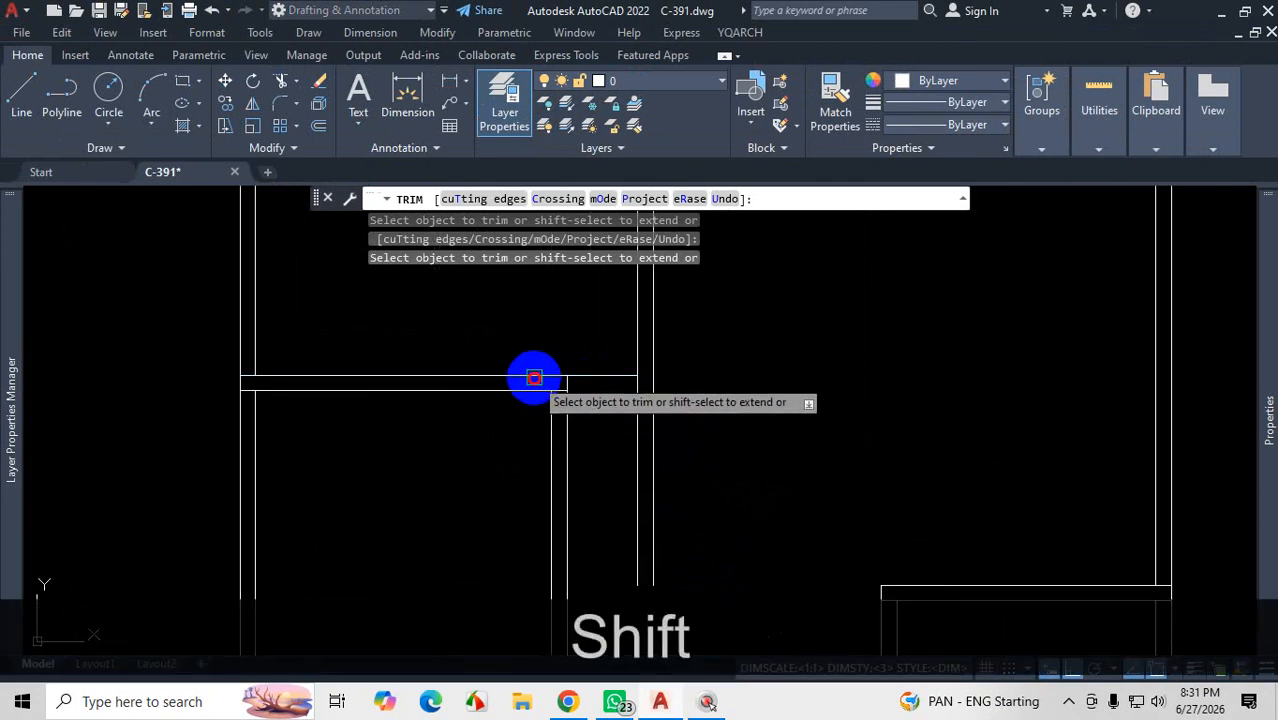
left_click(533, 390, "shift")
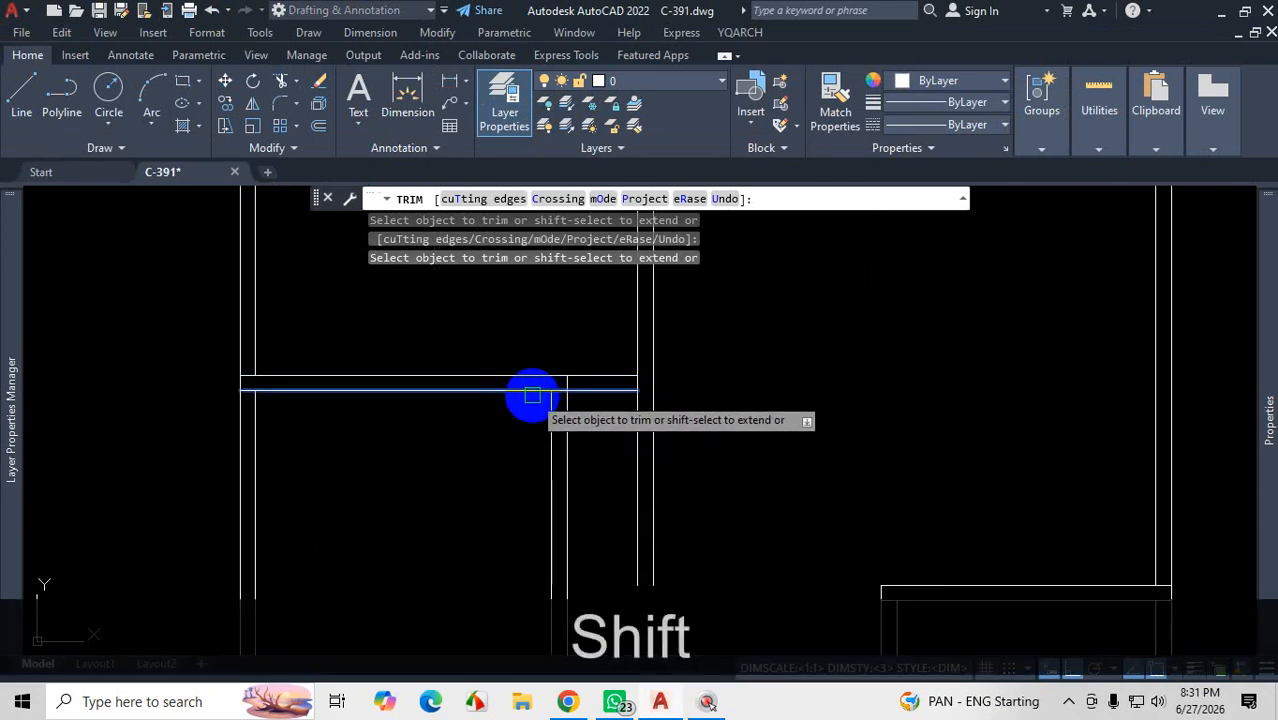
left_click(612, 392, "shift")
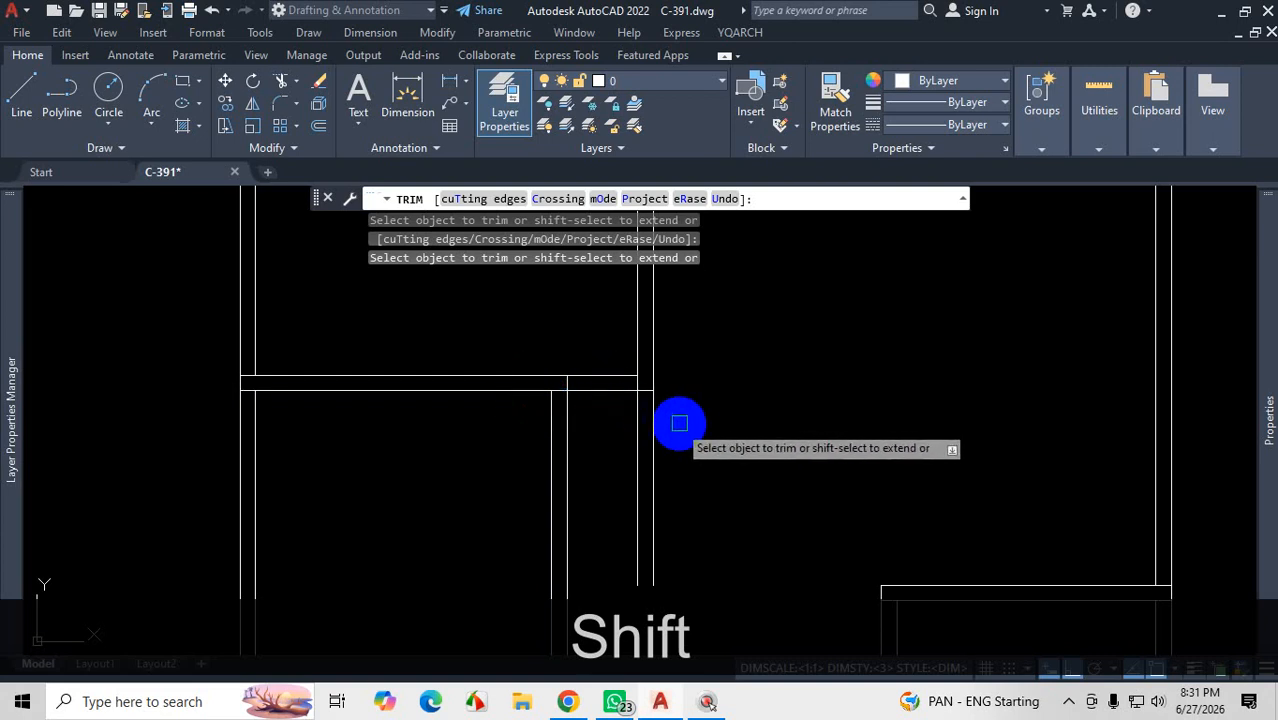
left_click(680, 423, "shift")
key("Return")
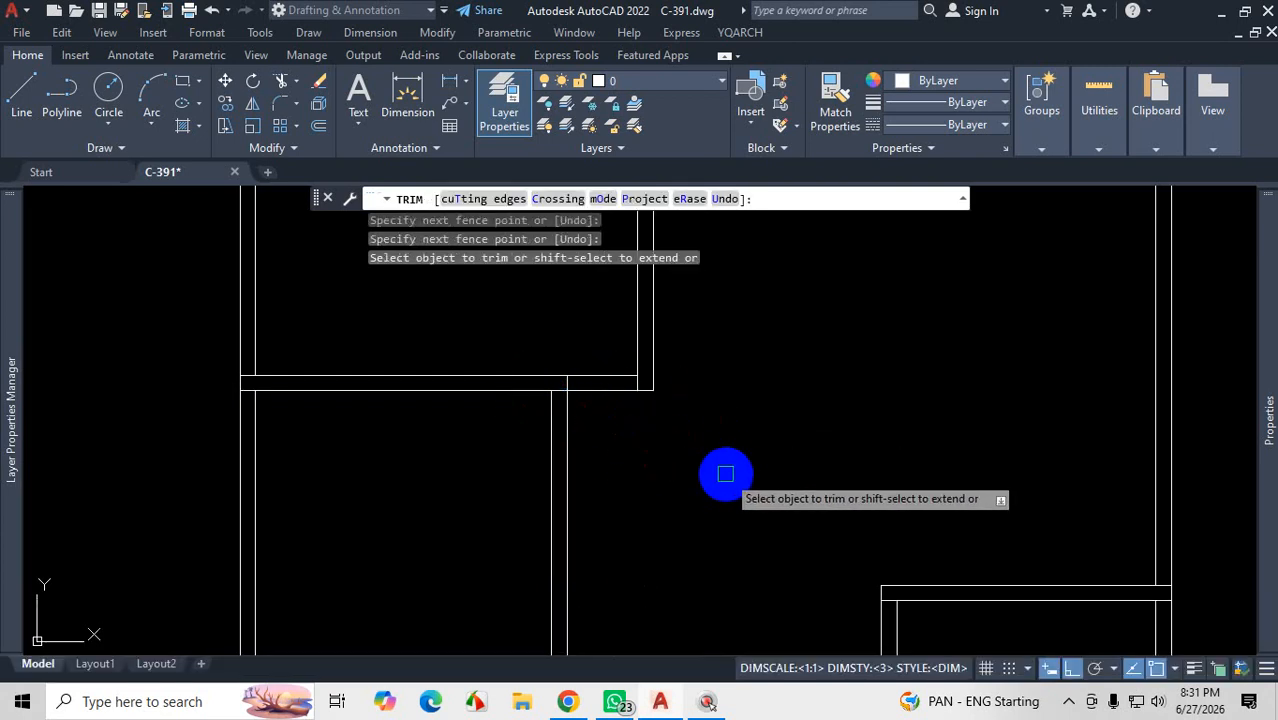
scroll(745, 480, "down", 3)
scroll(740, 508, "down", 1)
scroll(693, 442, "up", 2)
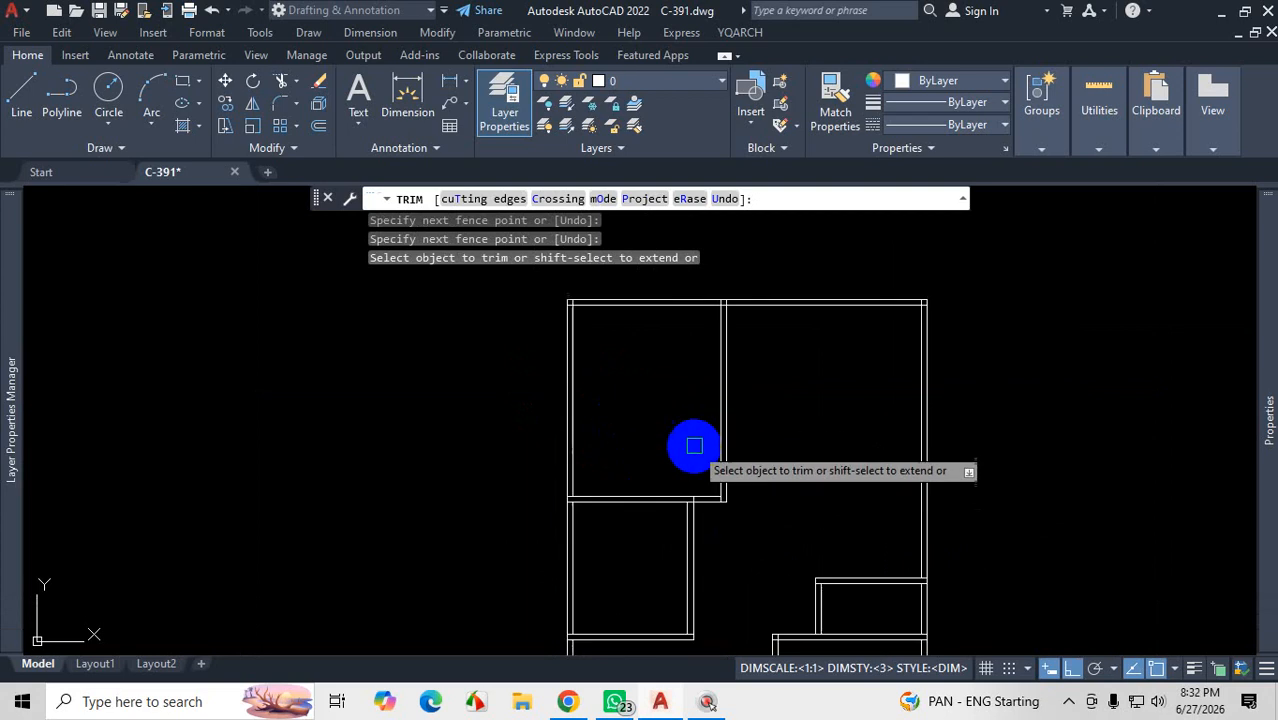
scroll(750, 380, "down", 2)
scroll(790, 480, "up", 2)
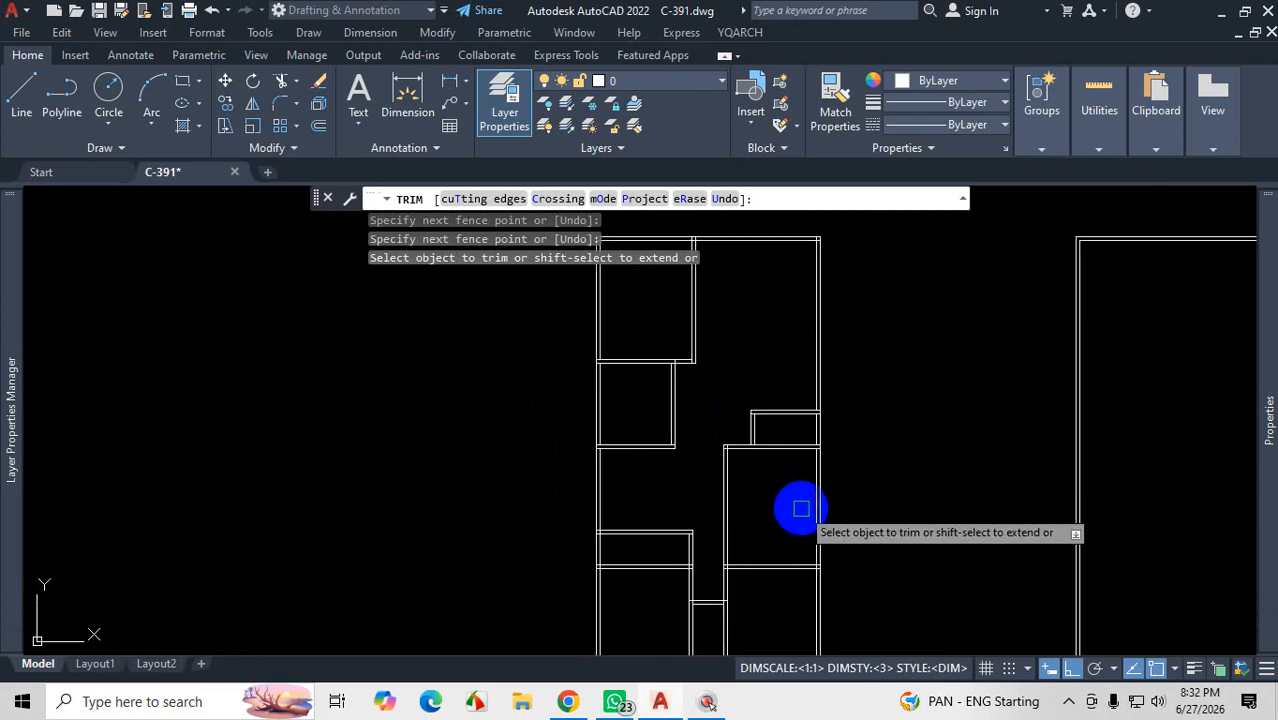
Step: Leave the Trim command and undo the trims at the toilet corner and stair wall, along with the preceding zoom
left_click(1066, 700)
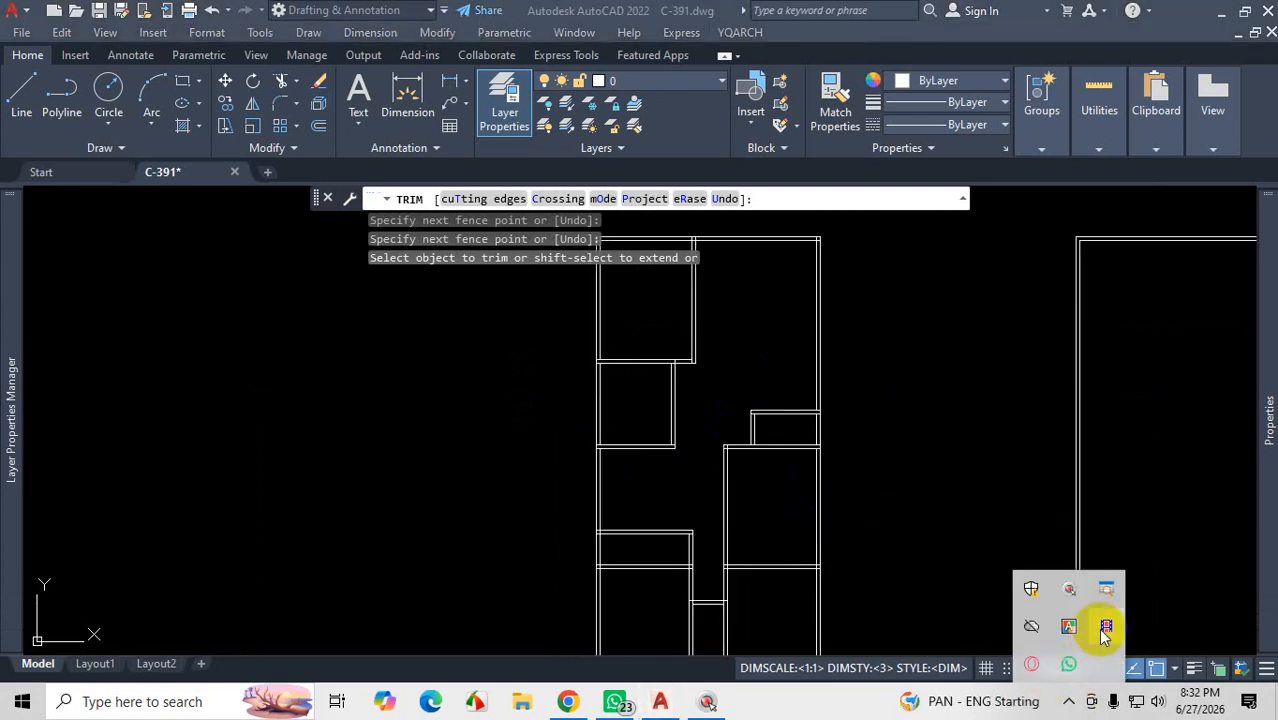
left_click(1105, 628)
key("Escape")
key("ctrl+z")
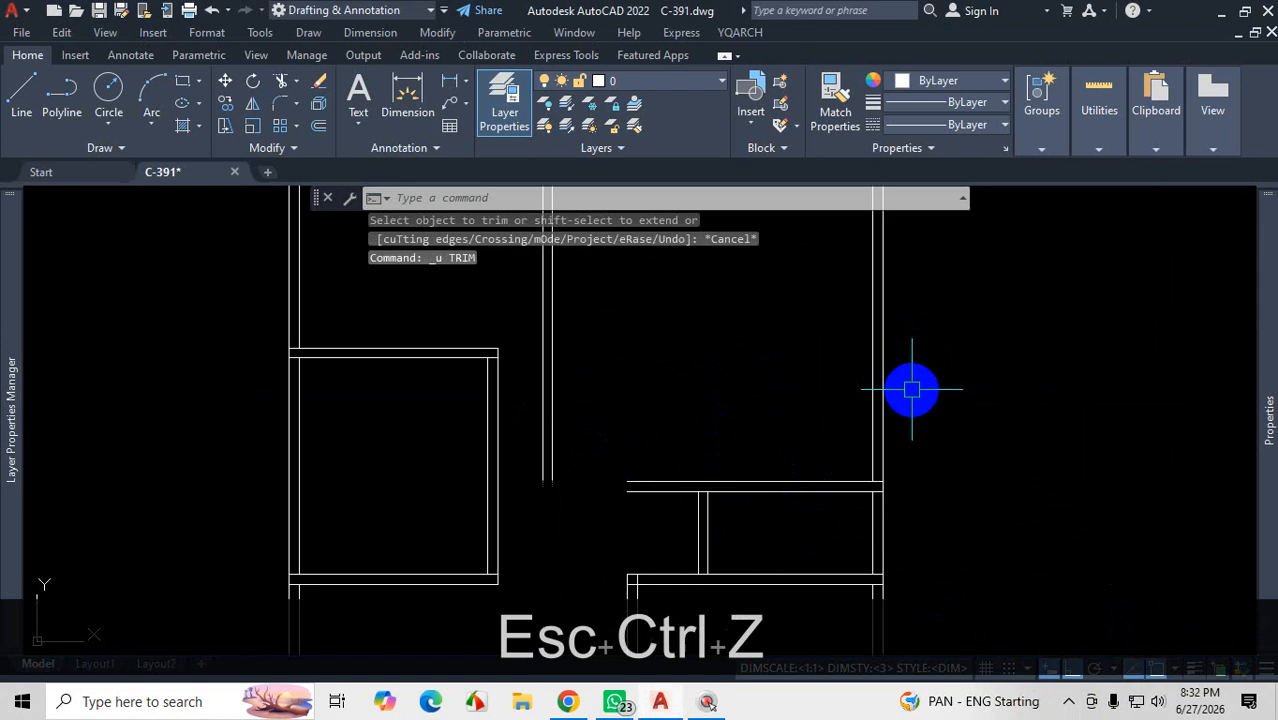
key("ctrl+z")
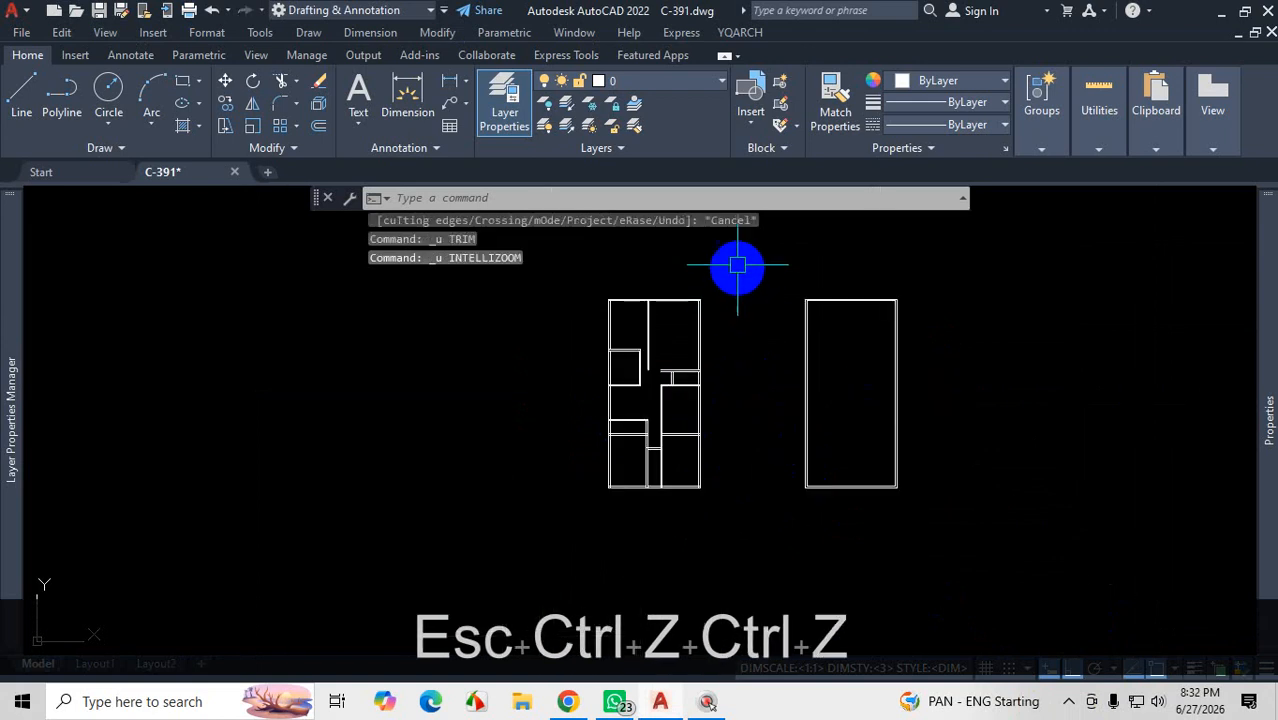
Step: Copy the entire floor plan horizontally to the empty area left of the original
left_click(760, 292)
left_click(558, 526)
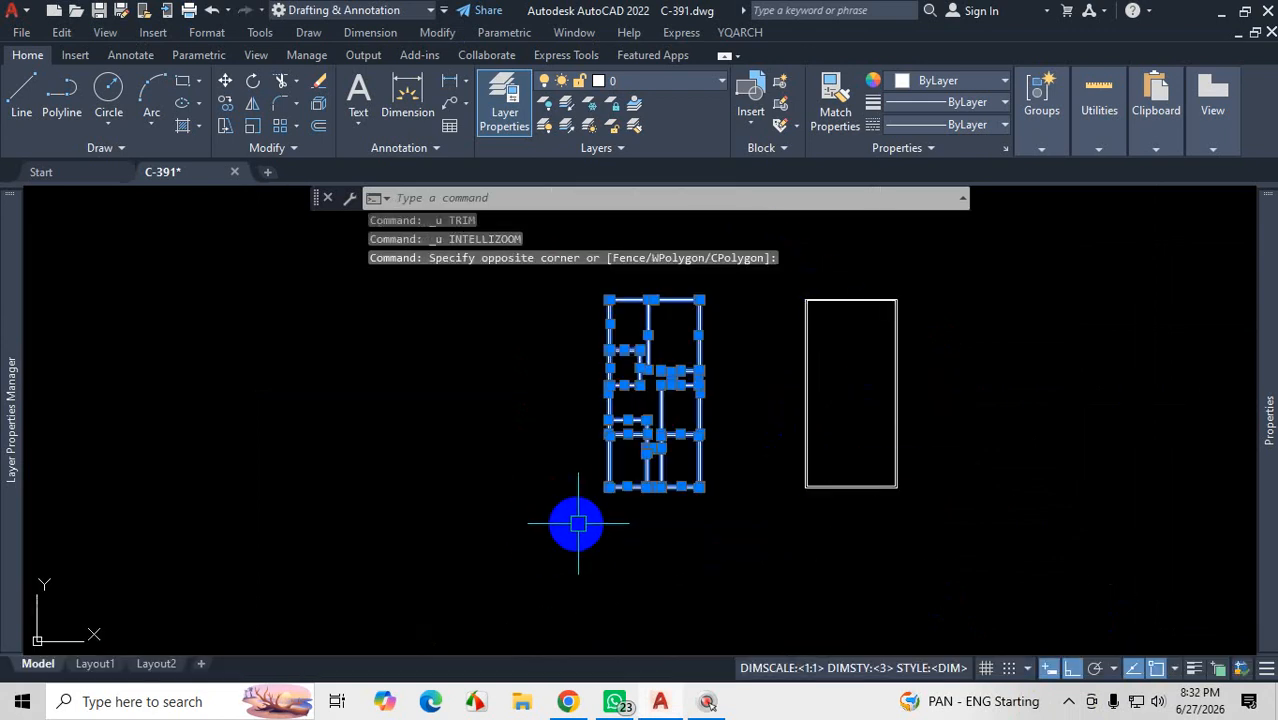
type("co")
key("Return")
left_click(591, 528)
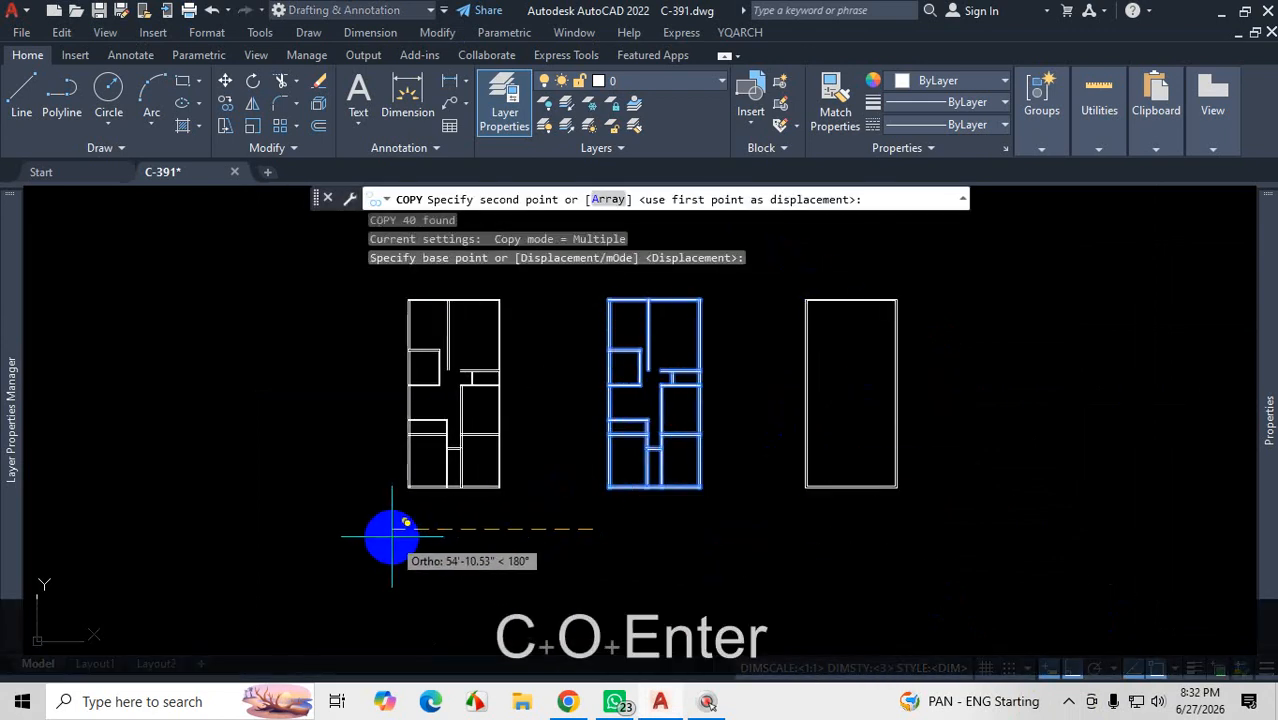
left_click(365, 536)
key("Escape")
Step: Erase the inner rectangle and outer right line of the empty outline beside the plan, and save the drawing
left_click(979, 329)
left_click(828, 470)
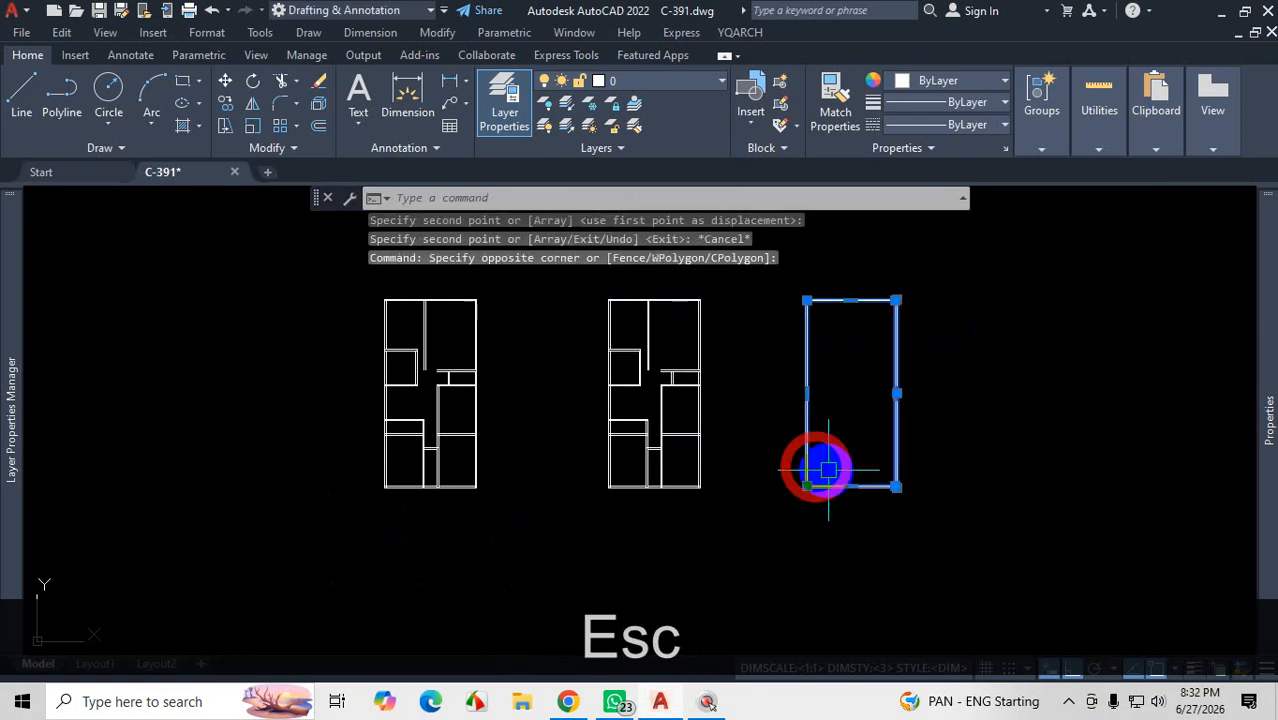
key("Delete")
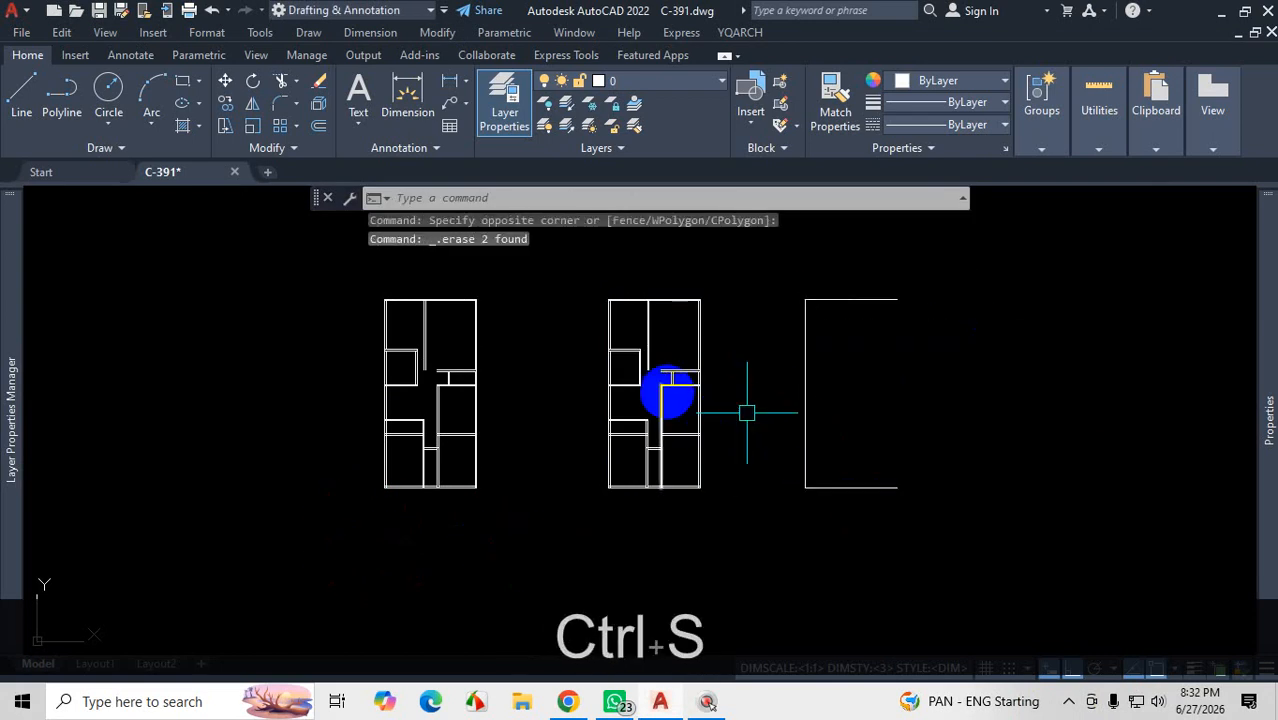
key("ctrl+s")
Step: On the original plan, trim the toilet's top wall lines at its left wall and extend that wall's outer line to form a closed corner
scroll(750, 420, "up", 8)
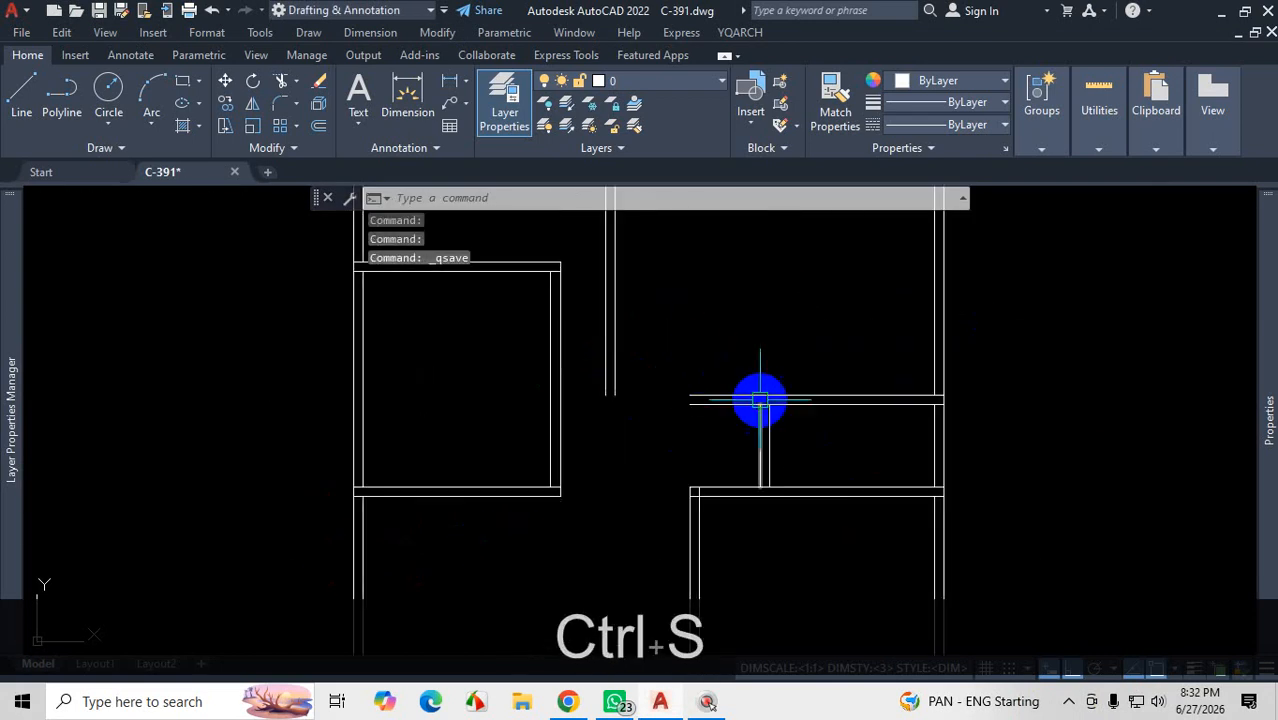
scroll(760, 401, "up", 2)
scroll(798, 459, "down", 6)
scroll(800, 440, "up", 4)
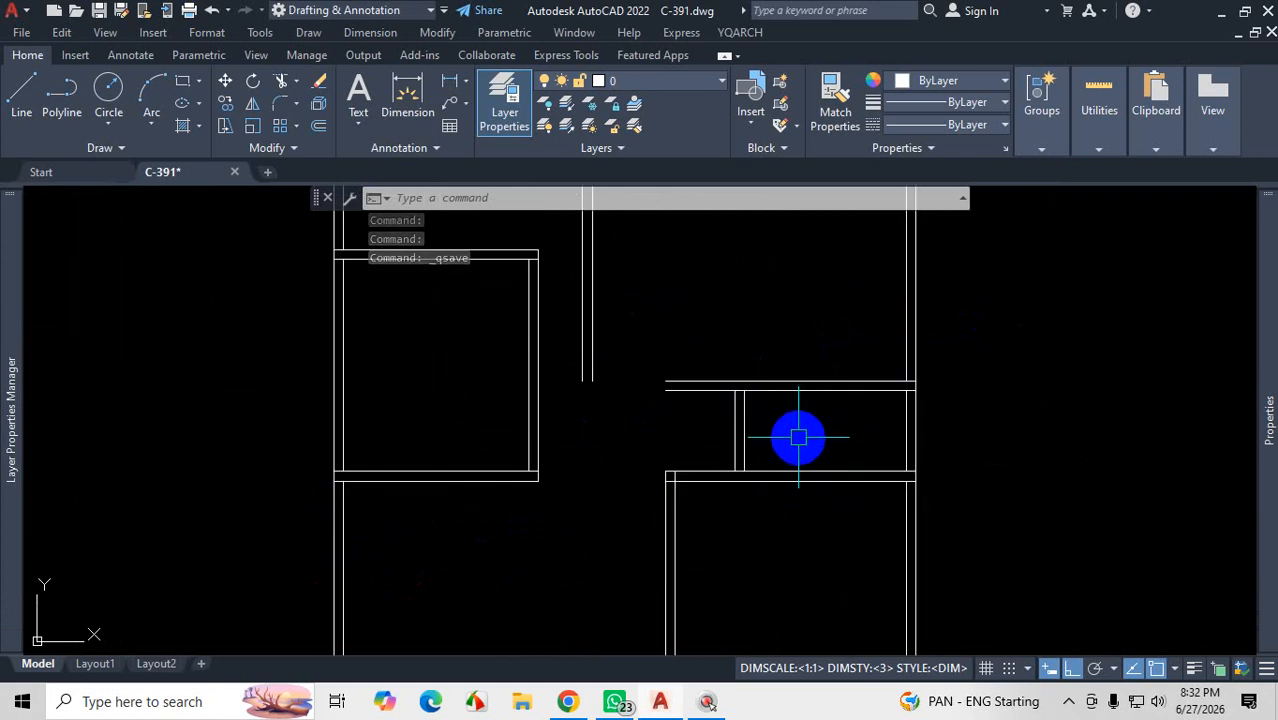
type("tr")
key("Return")
scroll(673, 400, "up", 4)
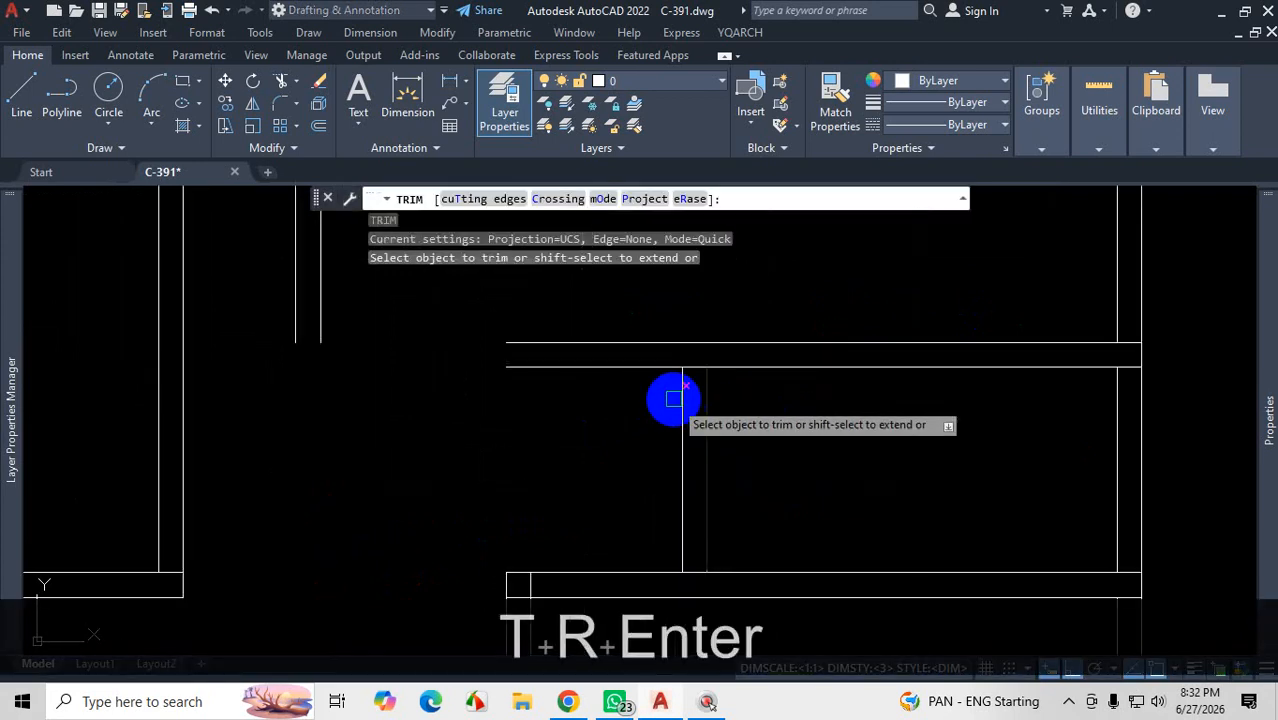
left_click(628, 370)
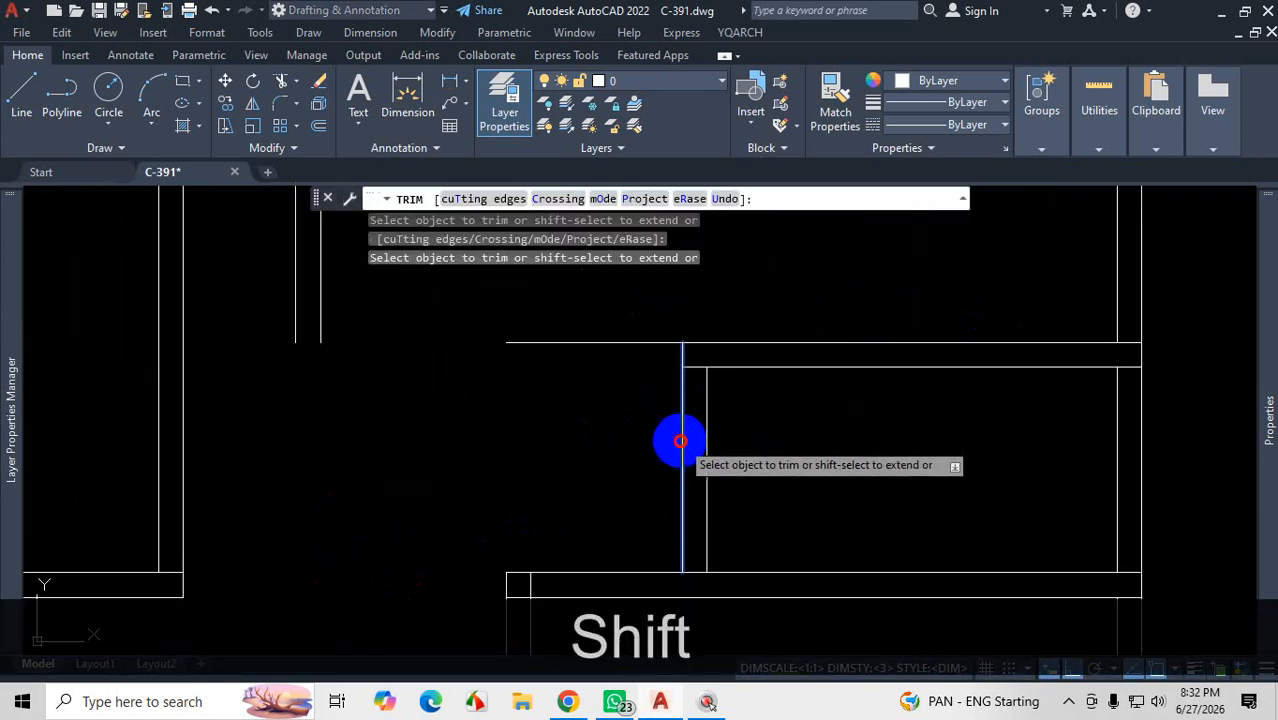
left_click(679, 440, "shift")
left_click(612, 347)
Step: Join the stair room's top wall to the vertical wall by extending its lines and trimming the vertical lines below the corner
scroll(620, 420, "down", 5)
scroll(498, 314, "up", 5)
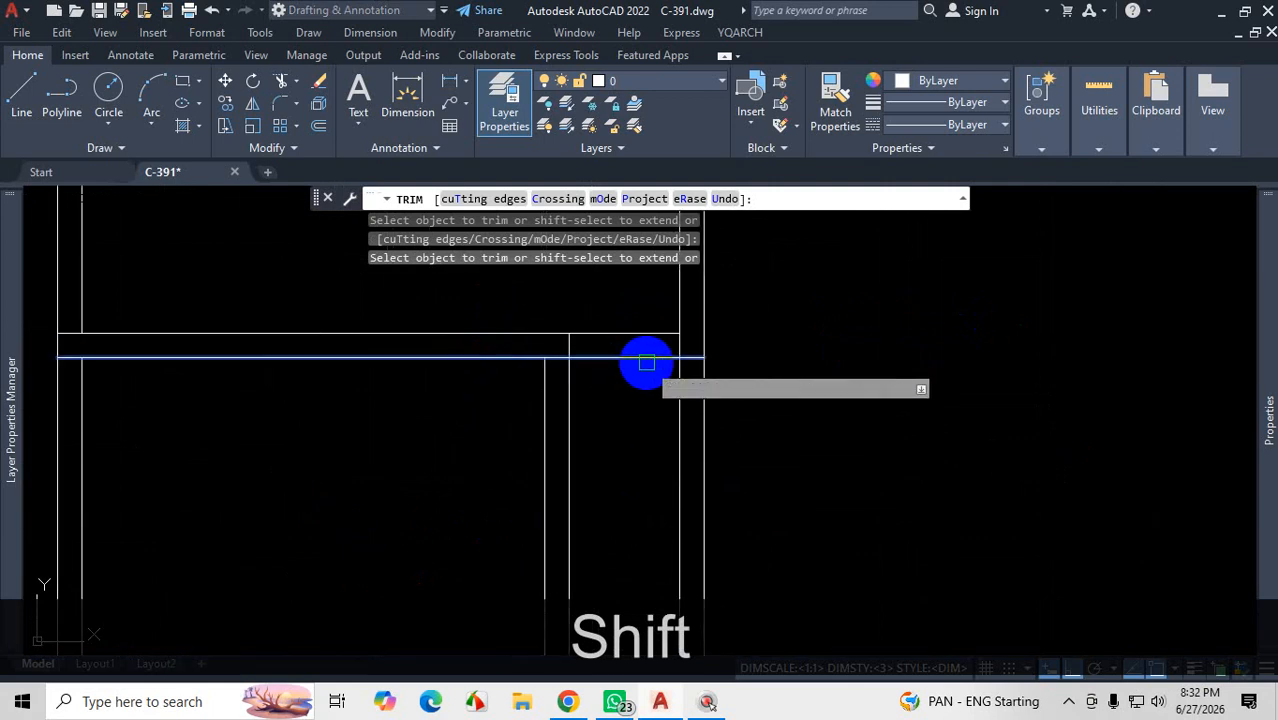
scroll(735, 348, "down", 5)
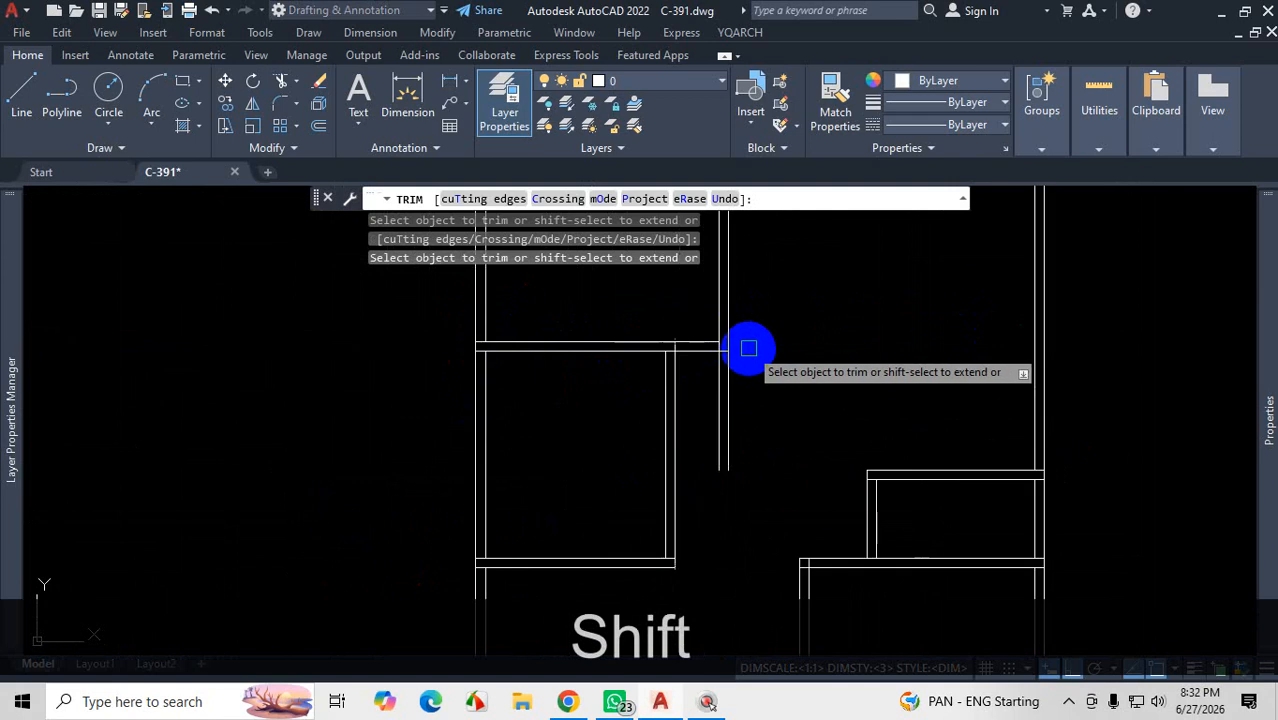
left_click(749, 379)
left_click(707, 397)
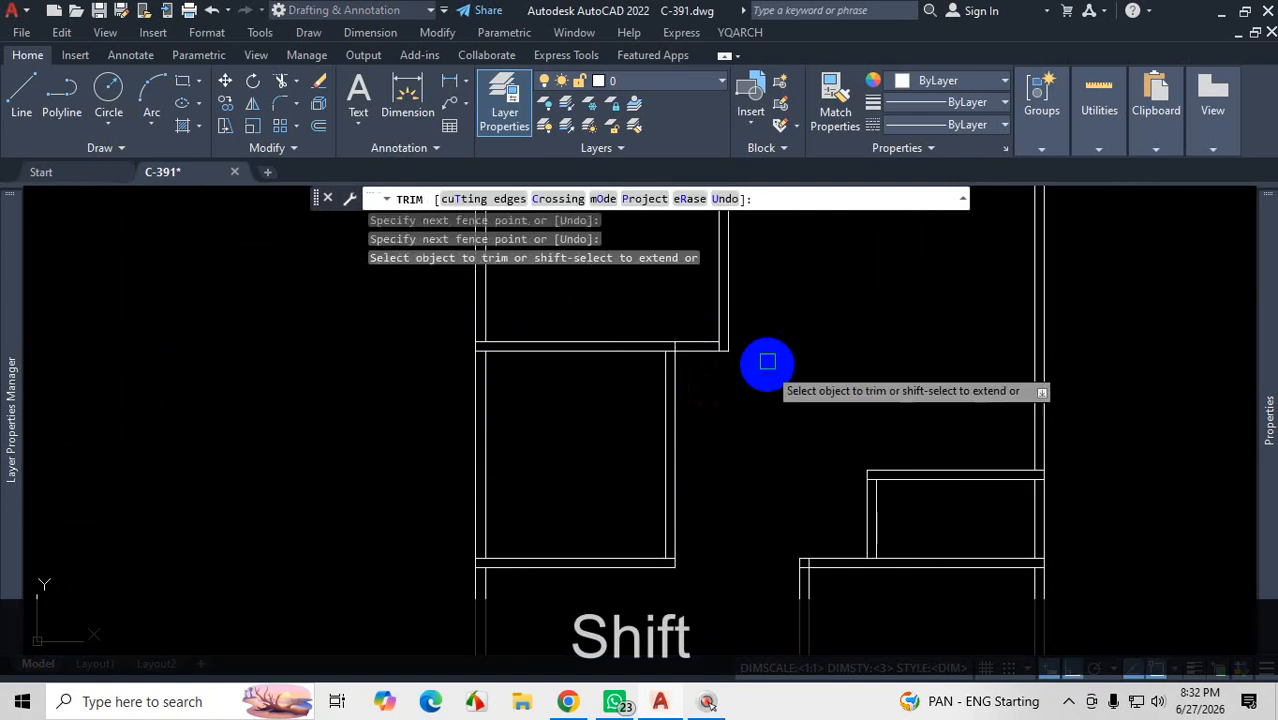
scroll(767, 363, "down", 6)
scroll(796, 347, "up", 2)
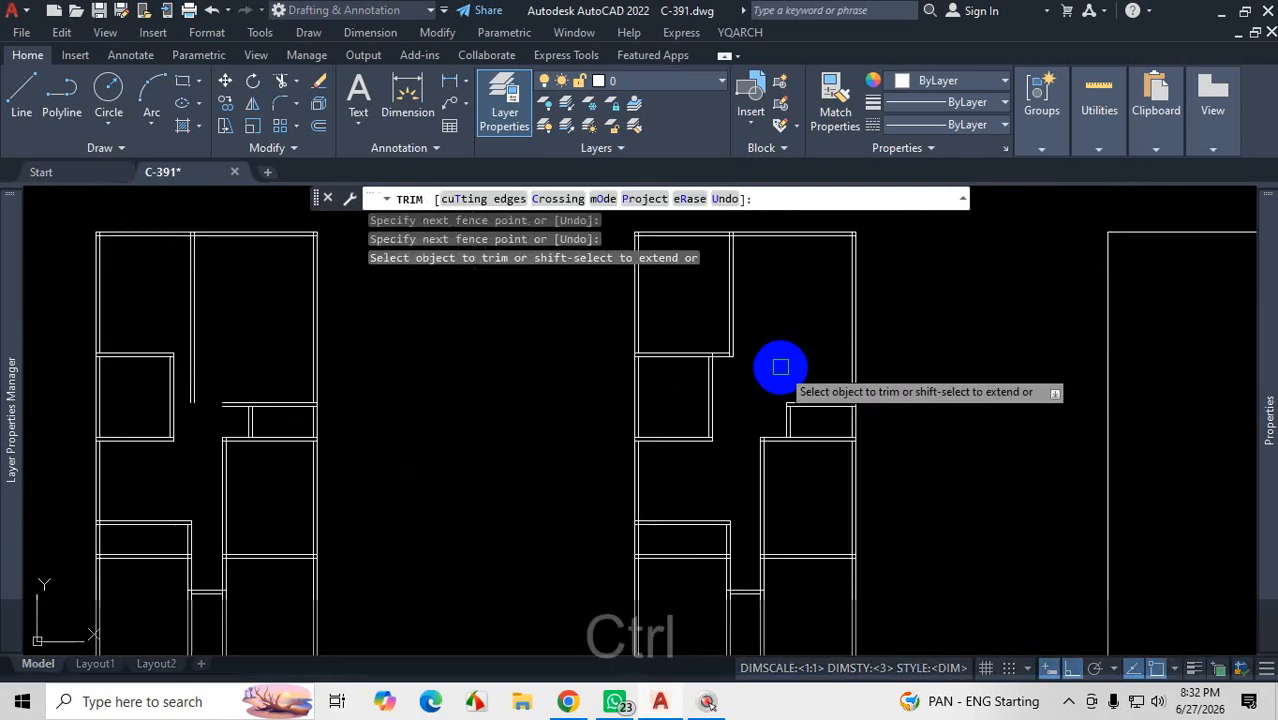